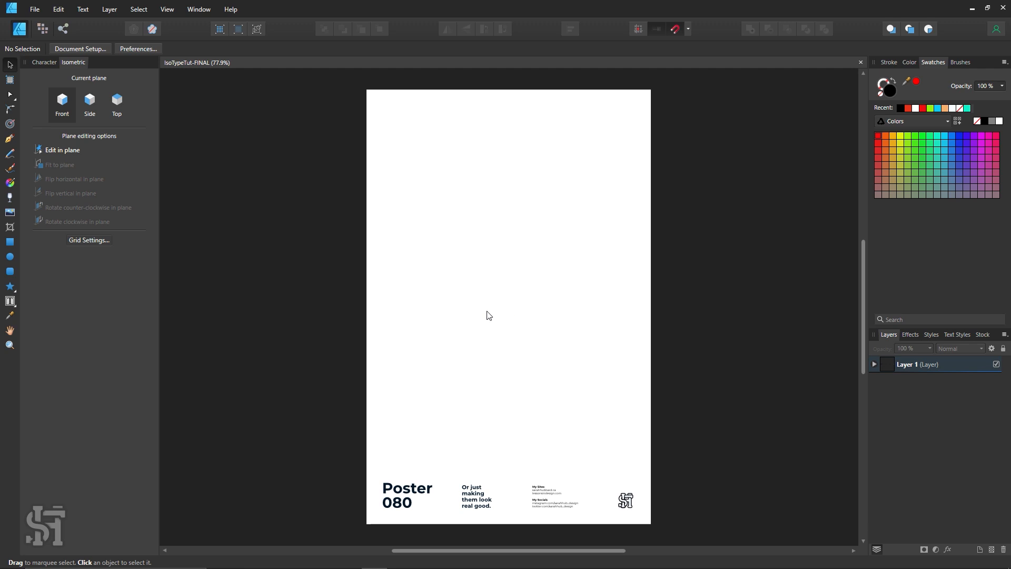
- With the isometric plane set to Top, draw a wide text frame across the middle of the poster and enter PERFECTING
click(11, 301)
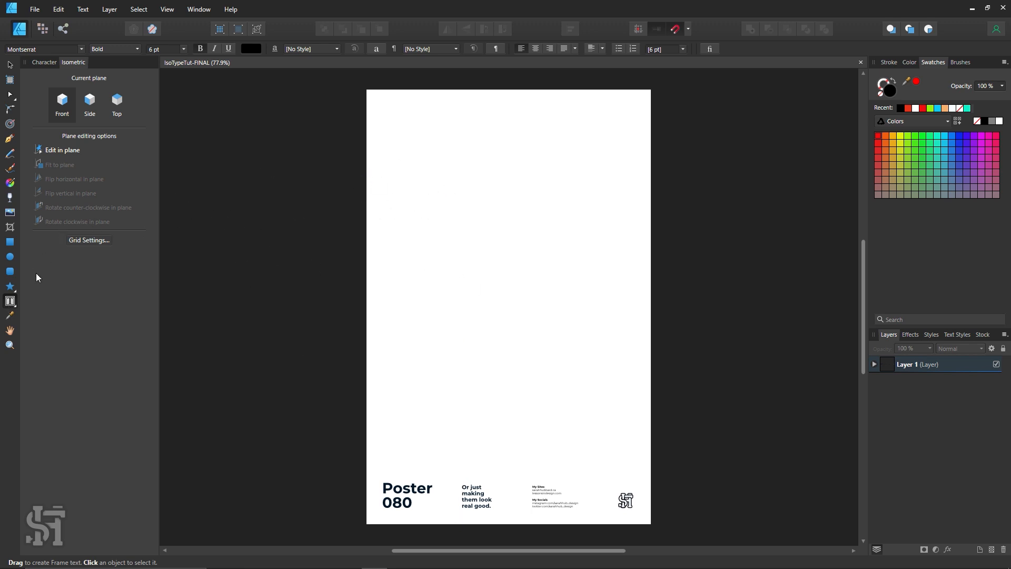
click(114, 112)
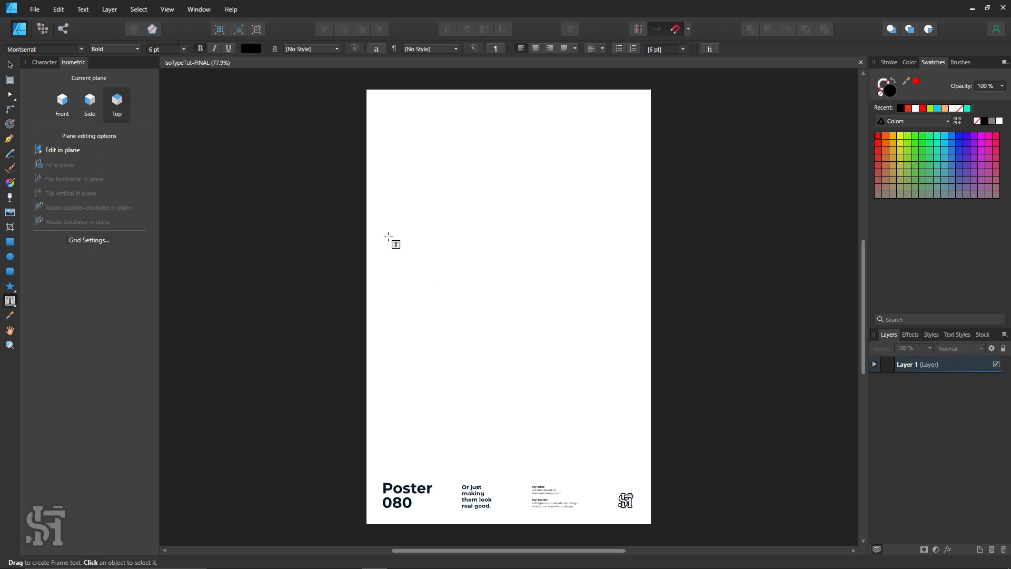
drag(385, 216, 625, 390)
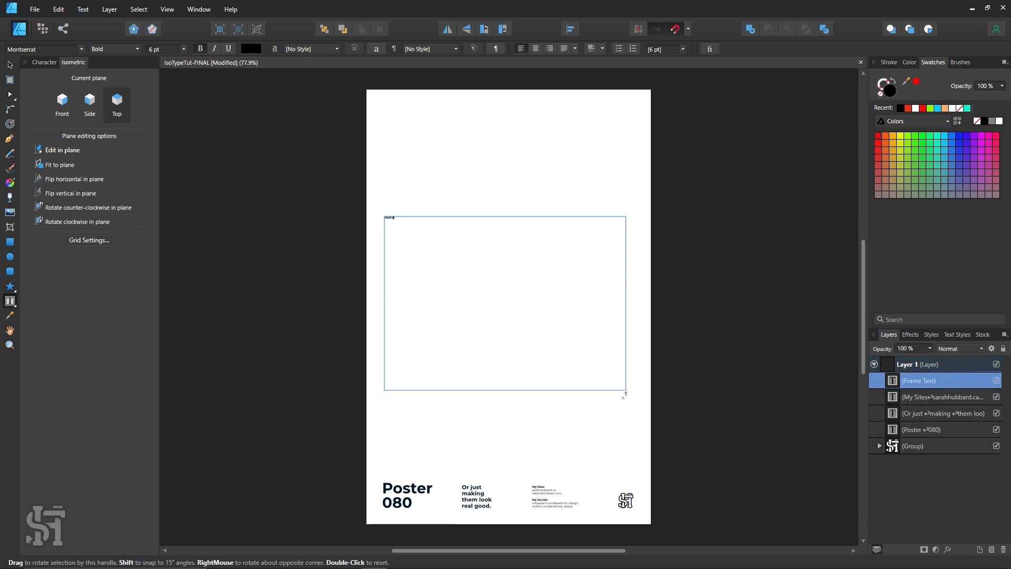
text(PERFECTING)
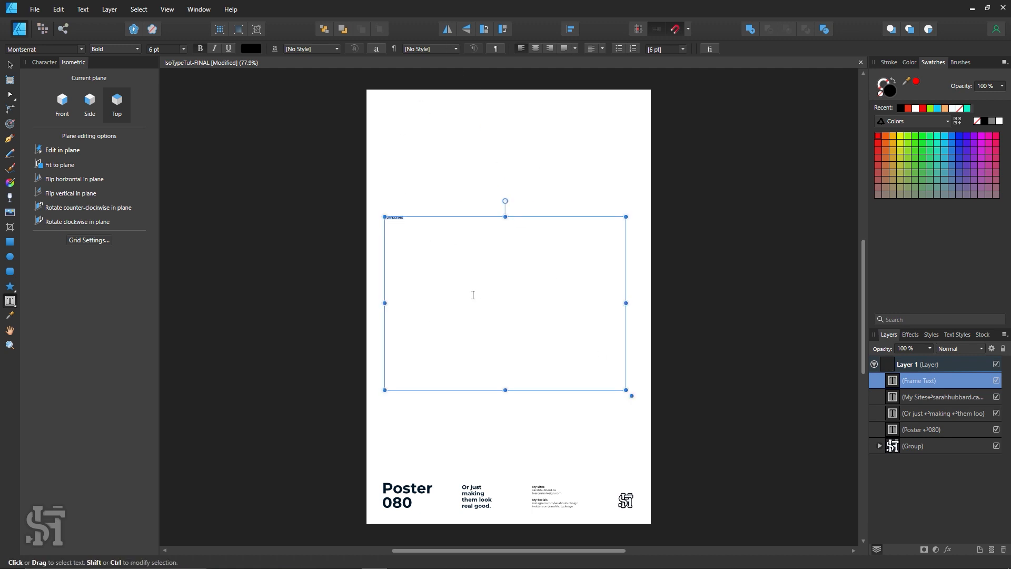
- Set the font size of the PERFECTING text to 72 pt
key(ctrl+a)
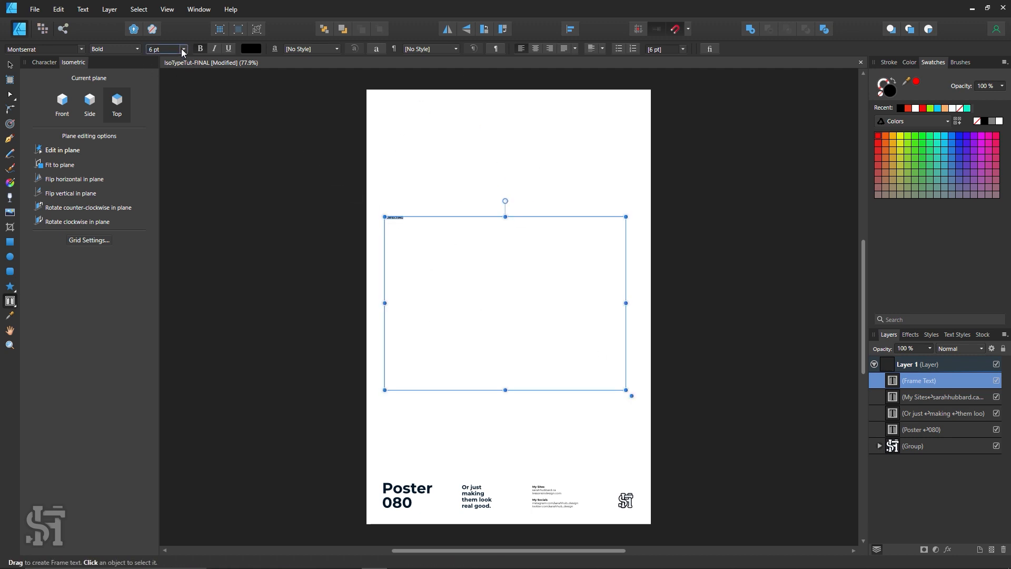
click(182, 49)
click(162, 246)
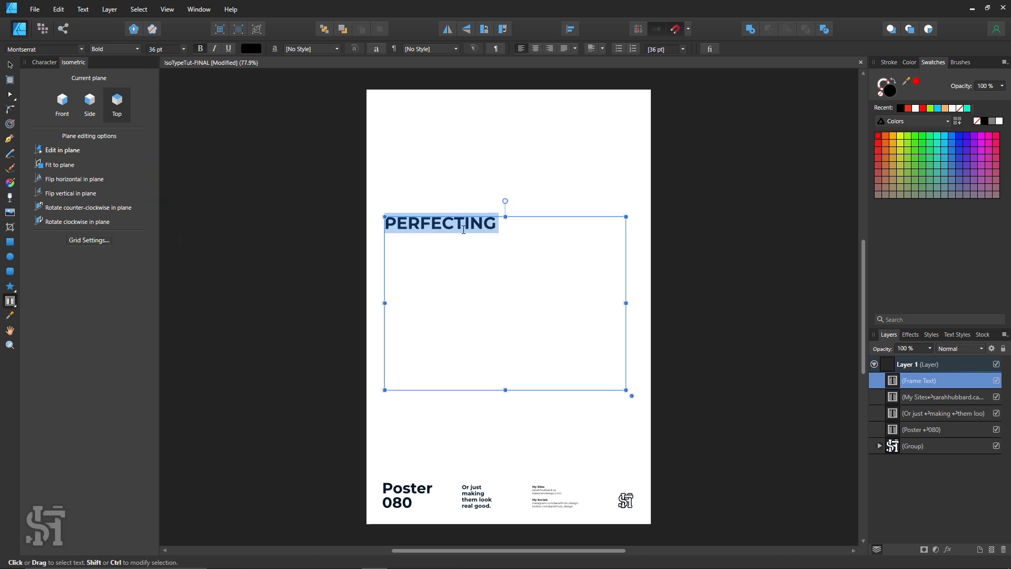
drag(497, 227, 274, 233)
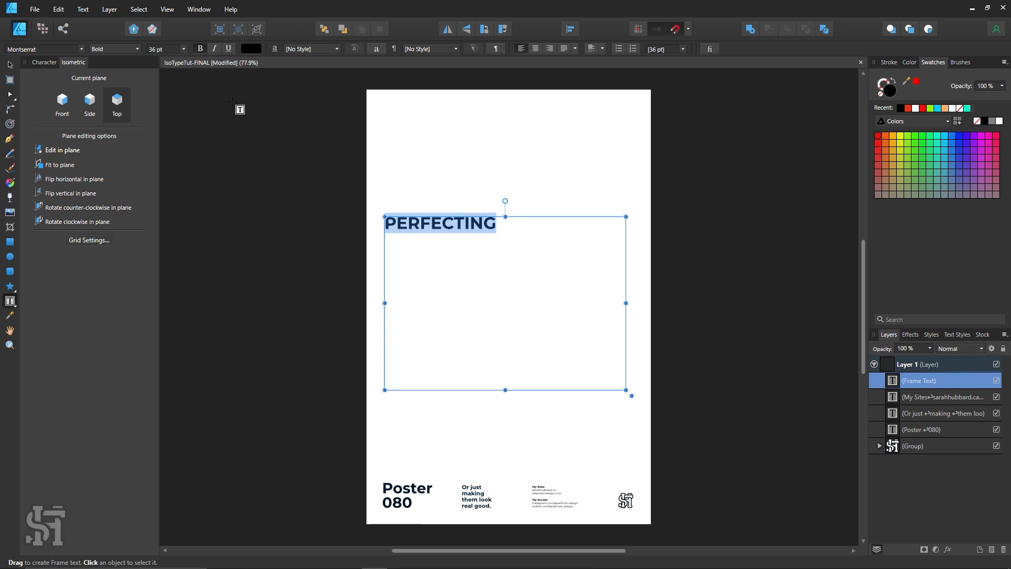
click(183, 49)
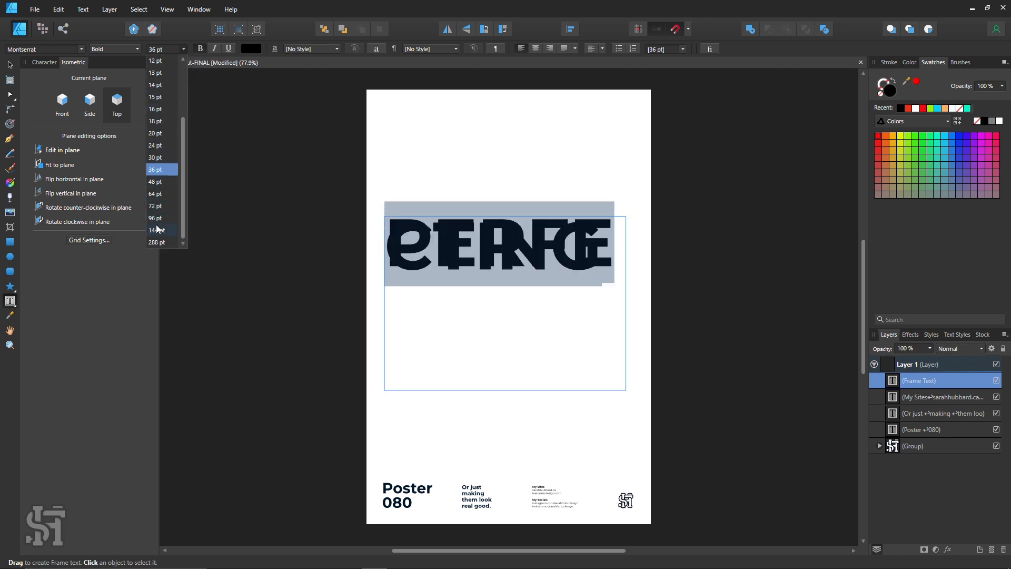
click(161, 206)
key(Escape)
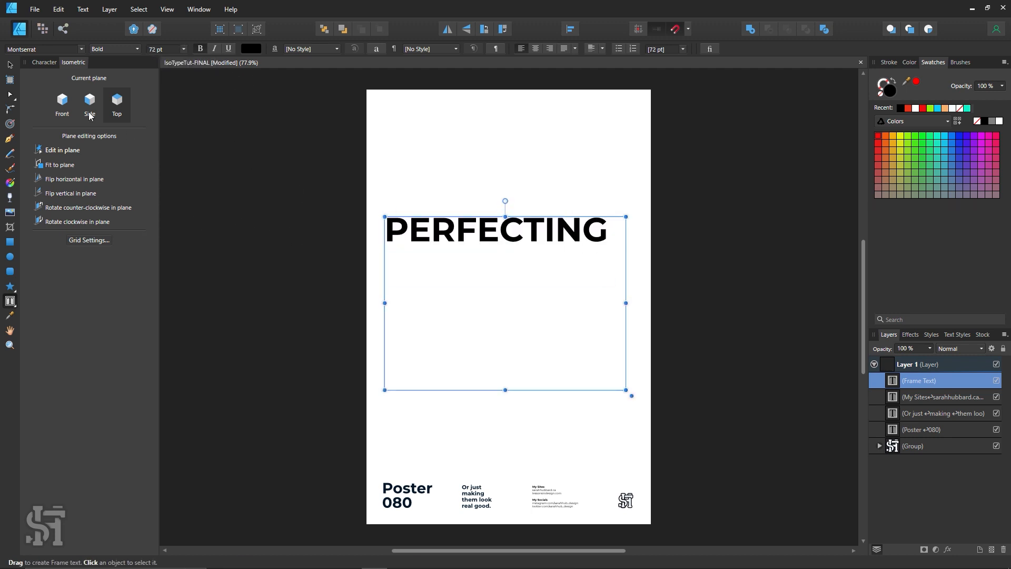
key(v)
click(343, 188)
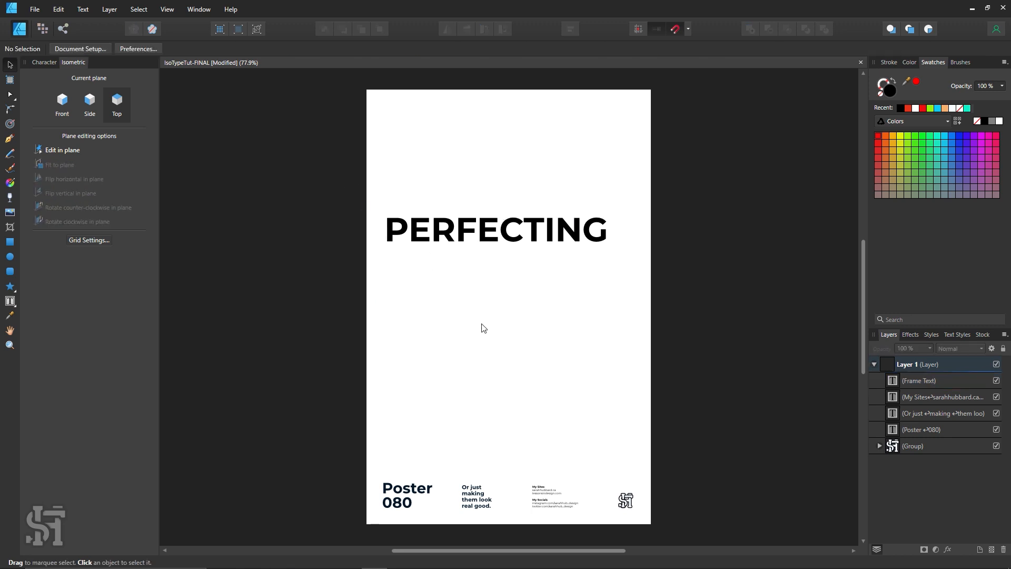
- Scale the PERFECTING text to about 77.8 pt and tighten its frame around the word near the poster's middle
click(516, 263)
drag(626, 389, 583, 299)
click(638, 239)
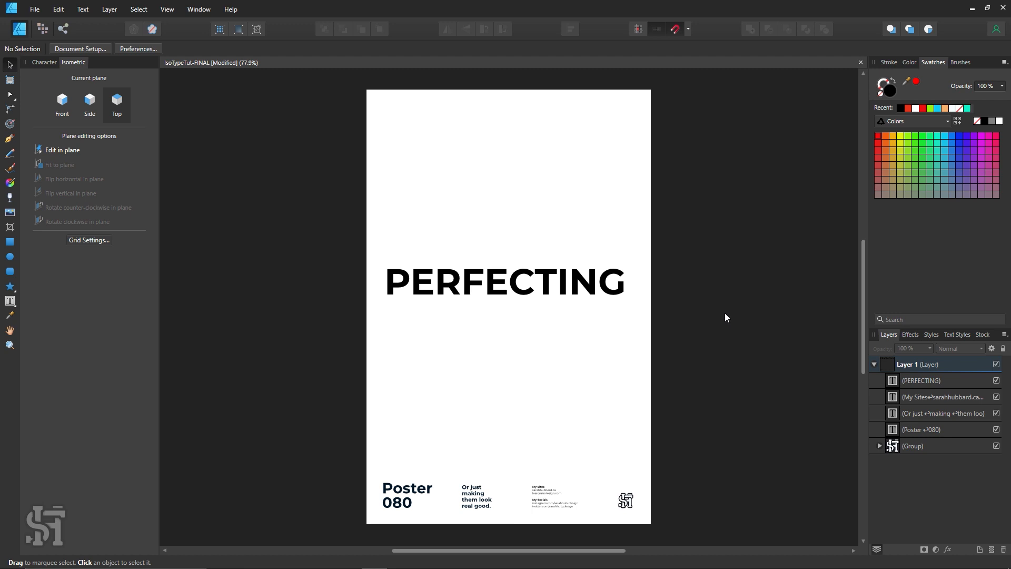
drag(581, 284, 581, 273)
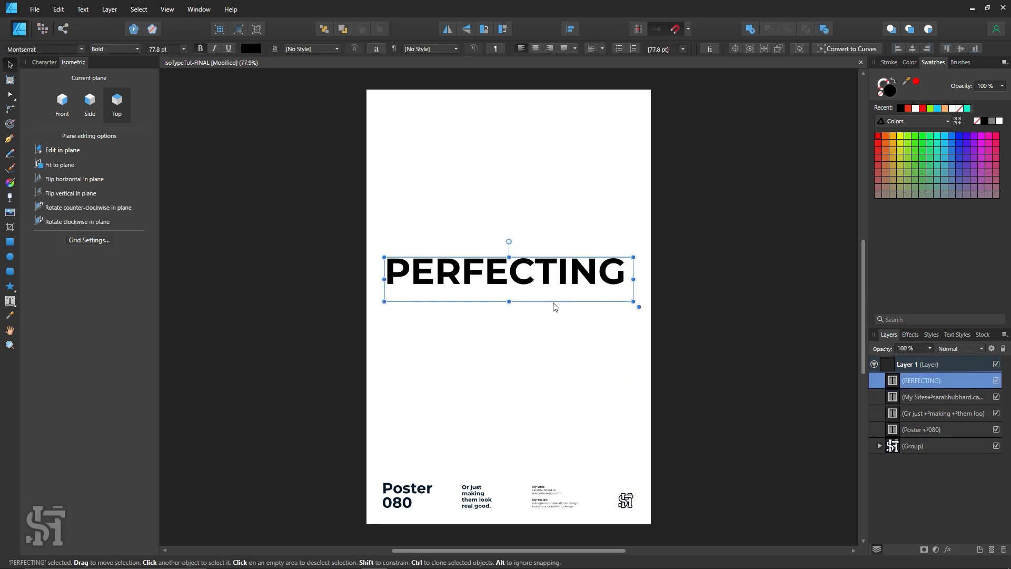
drag(509, 301, 522, 290)
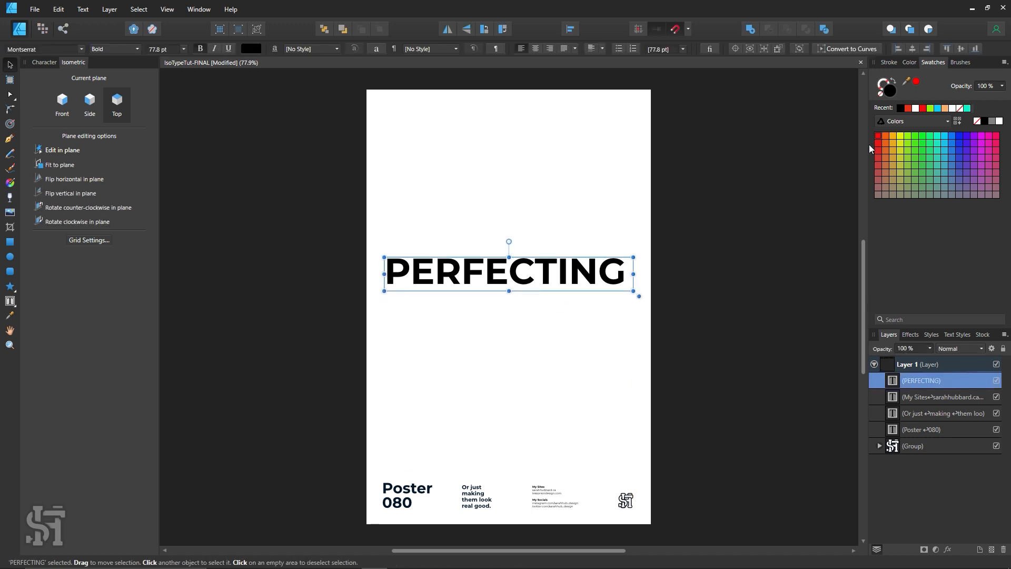
- Try a white fill on the PERFECTING text and return it to black
click(915, 108)
click(751, 159)
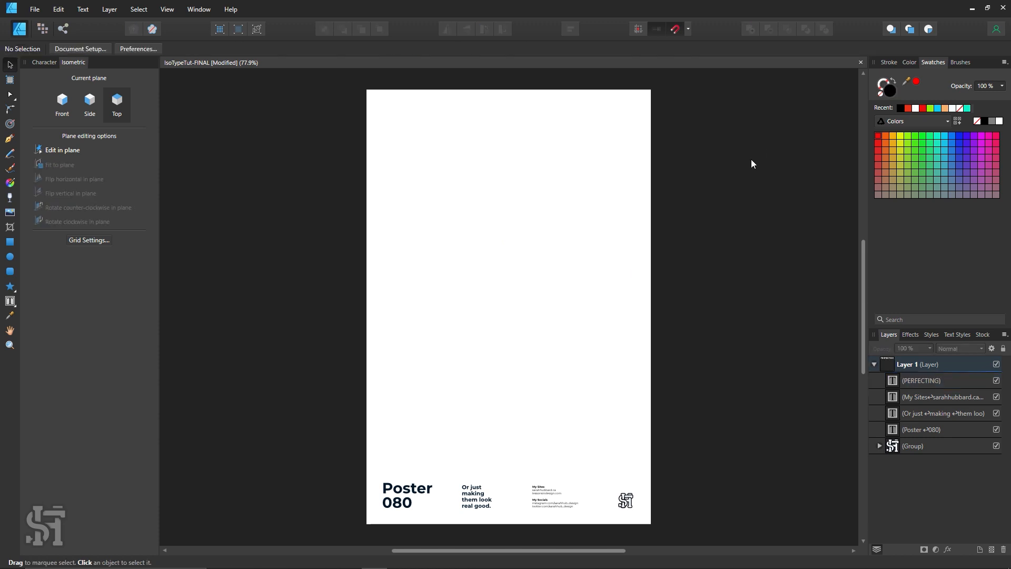
drag(737, 164, 349, 395)
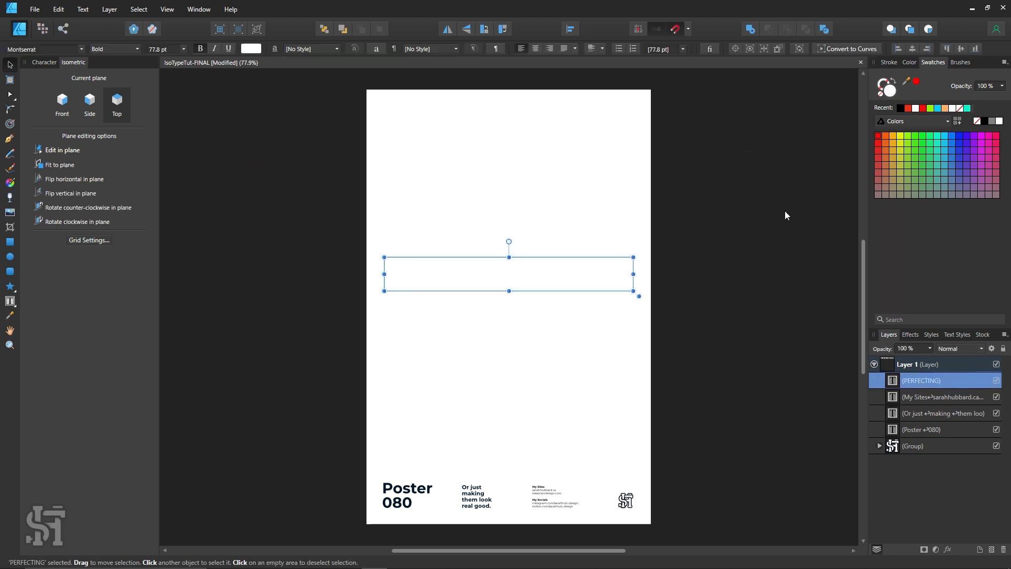
click(902, 107)
click(788, 181)
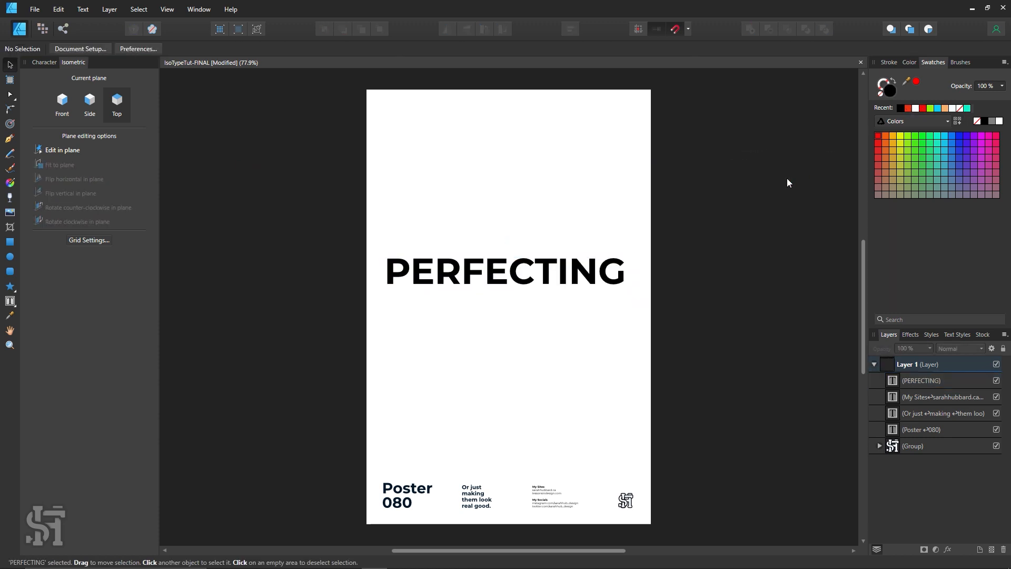
- Fit the PERFECTING text to the Top isometric plane
click(489, 273)
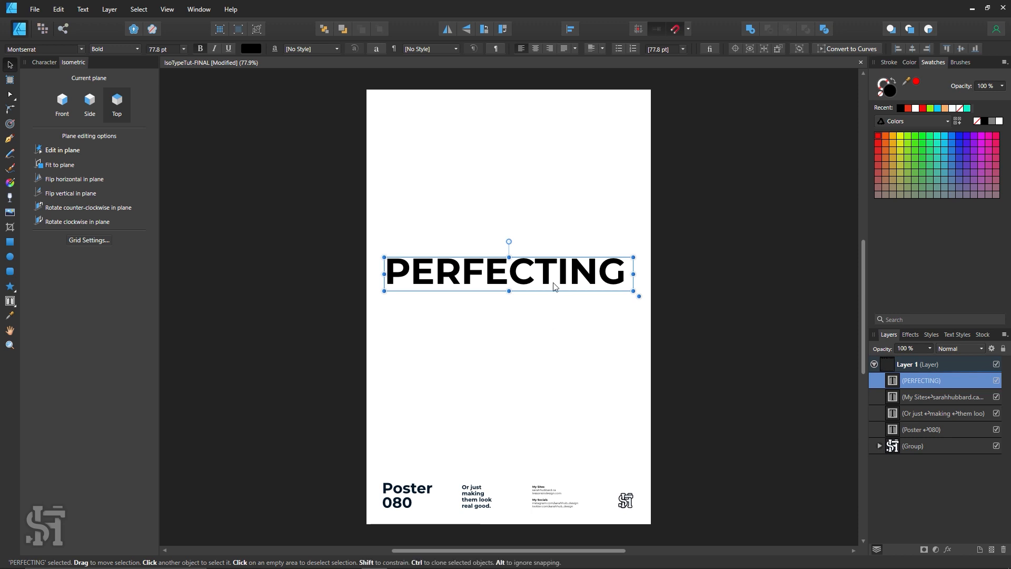
click(674, 248)
click(511, 281)
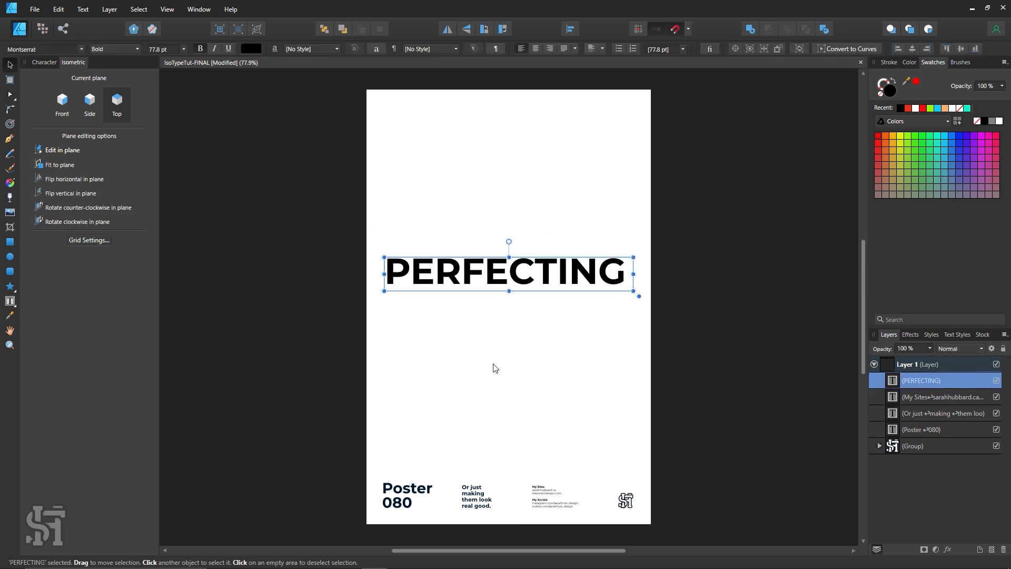
click(69, 165)
click(629, 313)
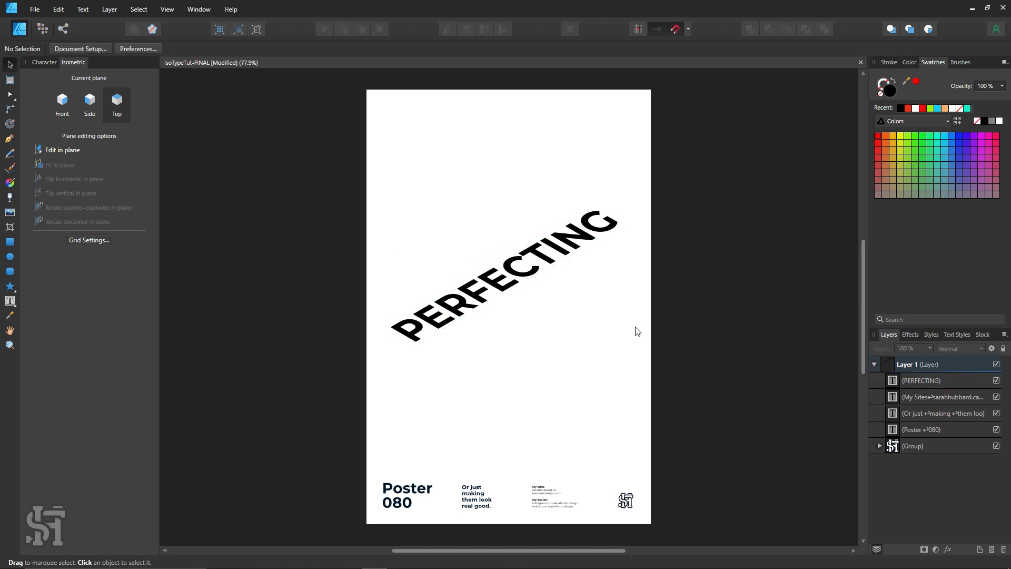
- Reshape the isometric text frame to be narrower and much deeper so PERFECTING wraps as PERFE / CTING
click(545, 266)
drag(631, 219, 730, 380)
drag(456, 329, 454, 301)
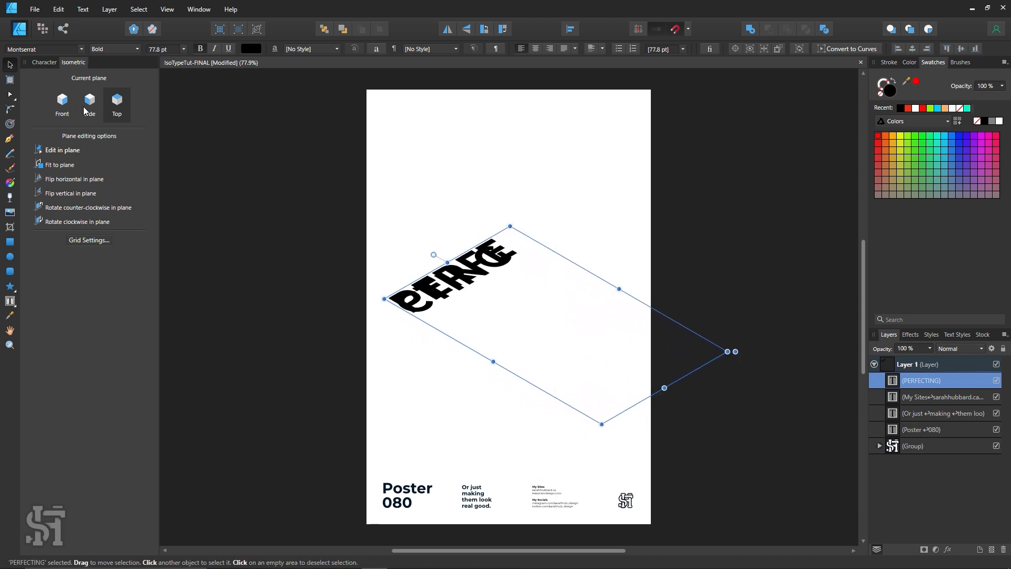
- Set the leading override of the wrapped PERFECTING text to 64 pt
click(44, 62)
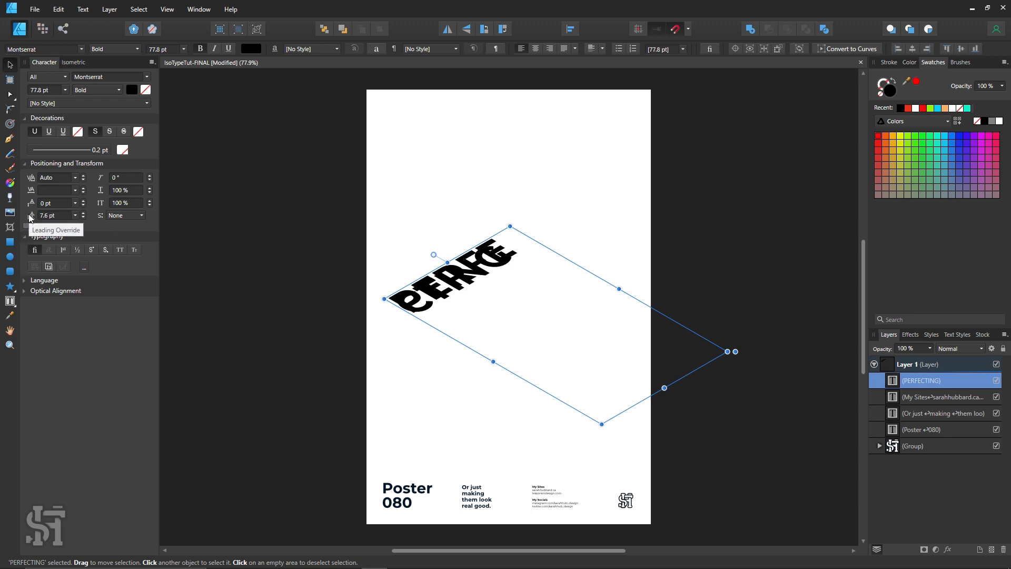
click(75, 215)
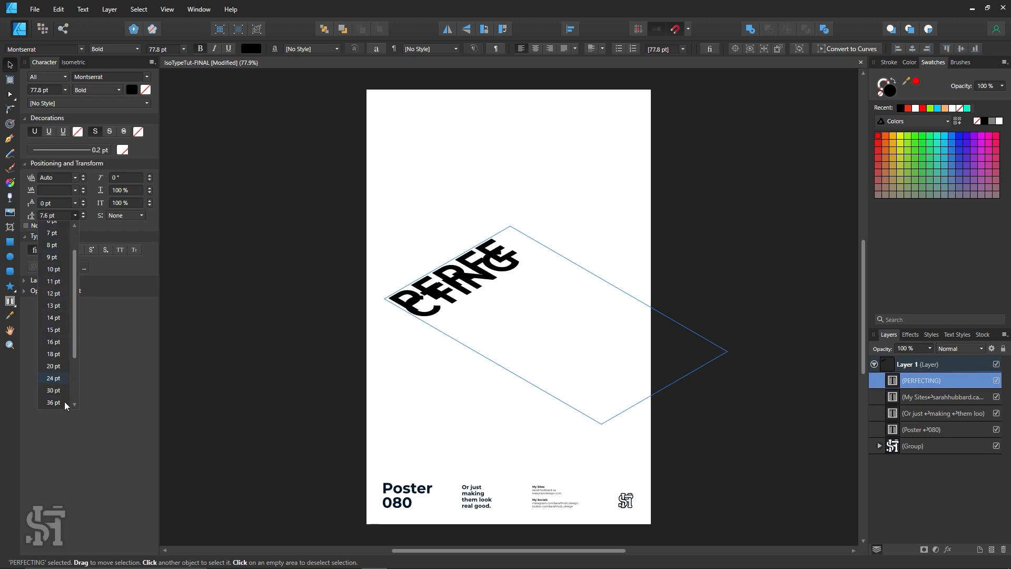
scroll(64, 402, down, 3)
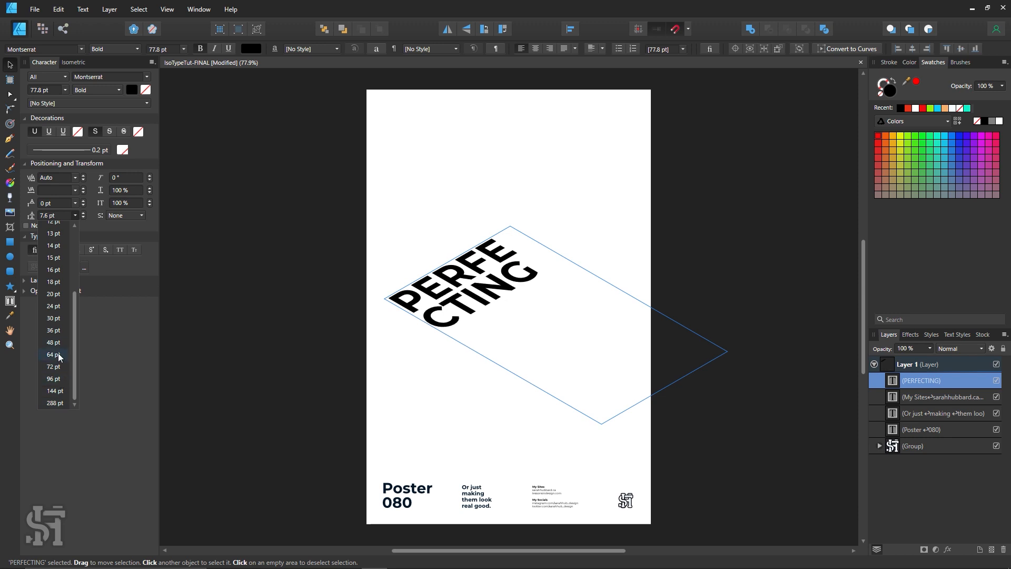
click(53, 354)
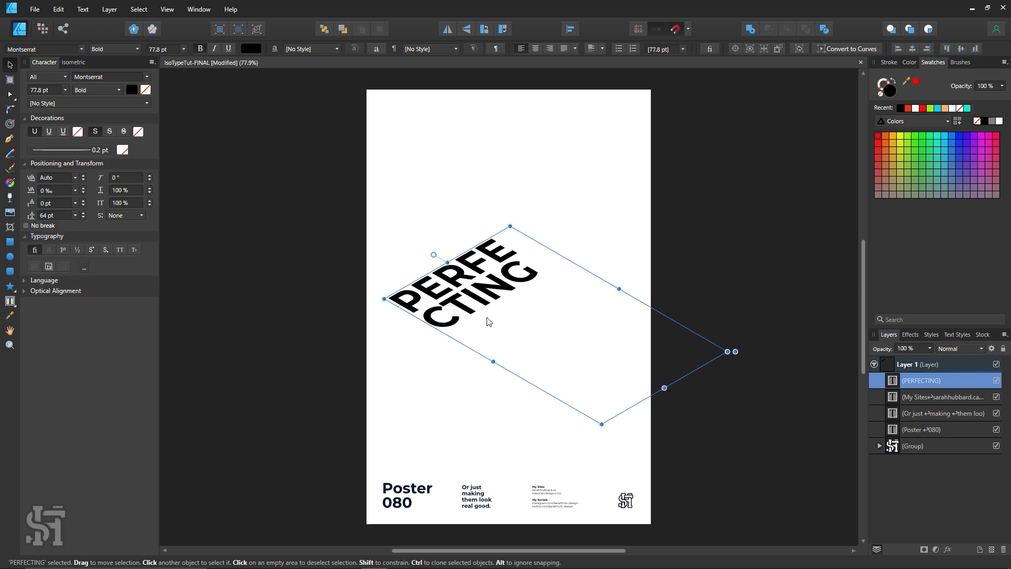
- Scale the two-line isometric text up to about 122.2 pt and resize its frame to span the poster's width
click(685, 309)
click(521, 291)
drag(727, 351, 699, 256)
key(ctrl+z)
drag(599, 296, 397, 307)
double_click(588, 287)
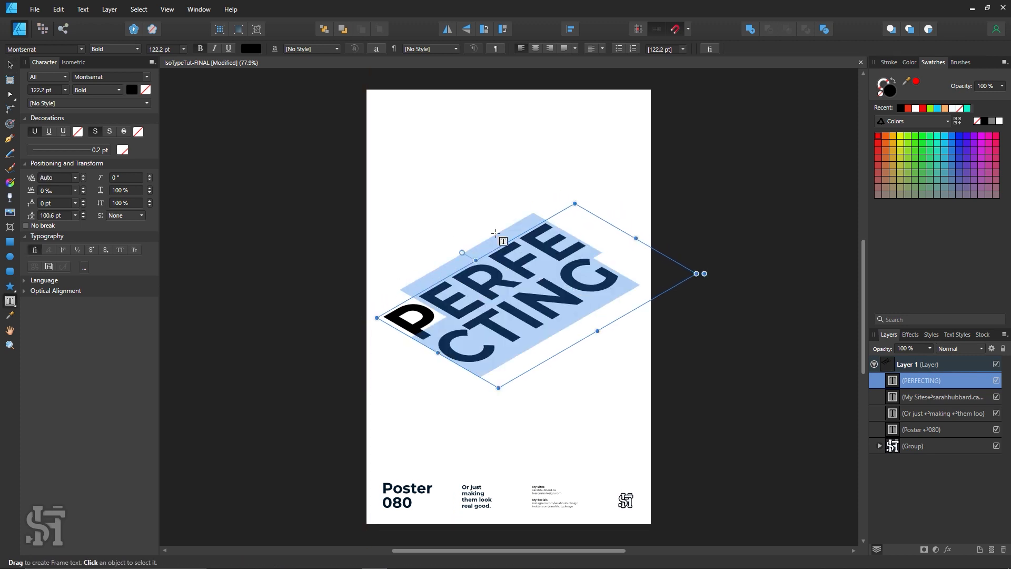
click(534, 246)
click(10, 64)
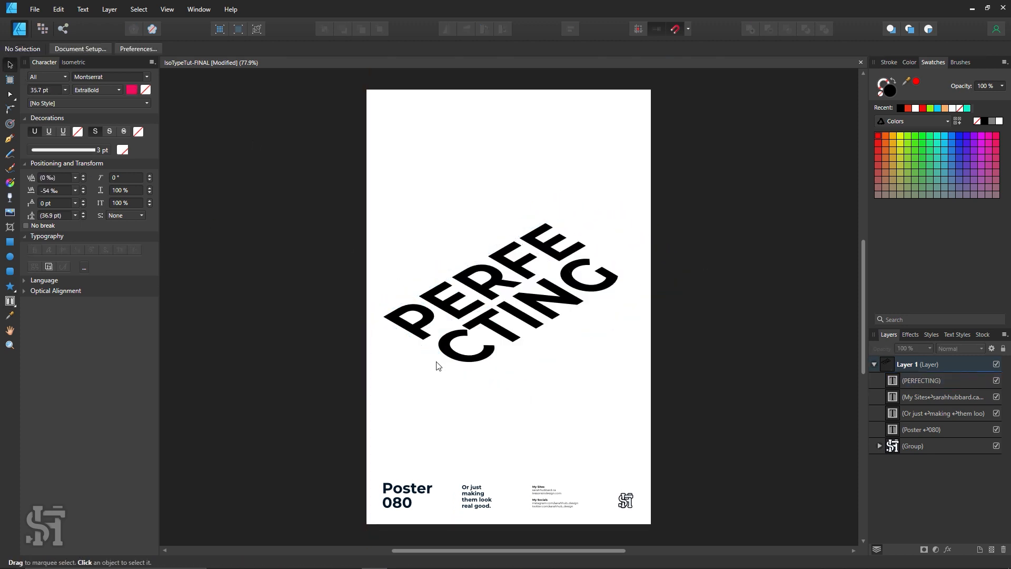
- Preview other fonts on the PERFECTING text and change it from Montserrat to League Gothic
click(79, 51)
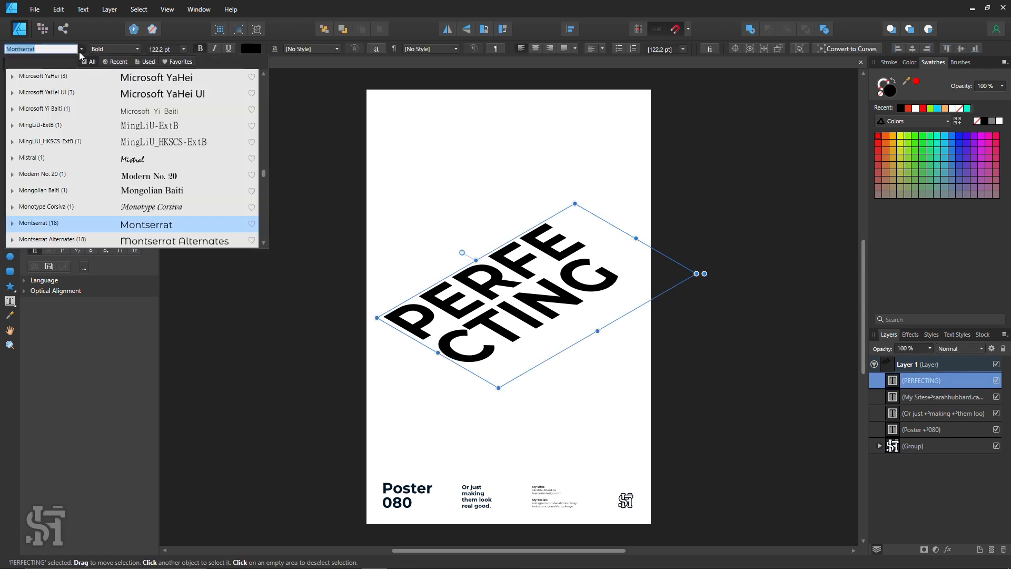
scroll(107, 173, down, 6)
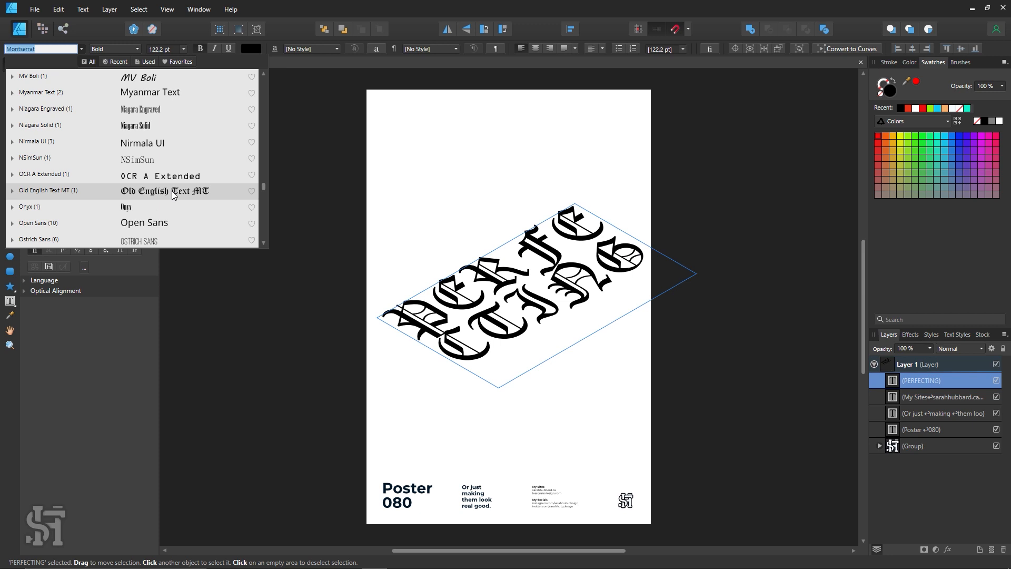
scroll(169, 191, up, 10)
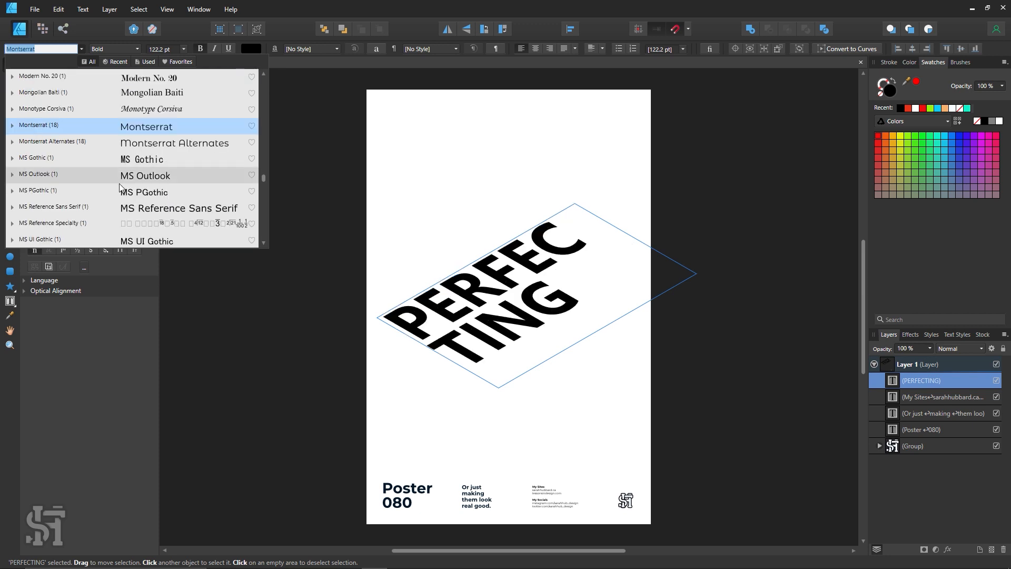
scroll(129, 183, up, 5)
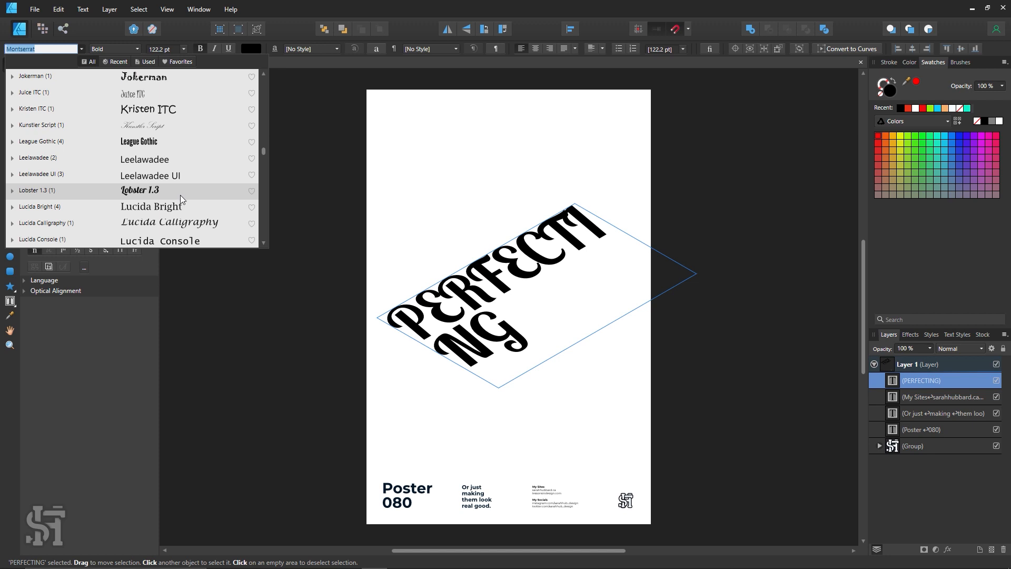
scroll(181, 198, down, 3)
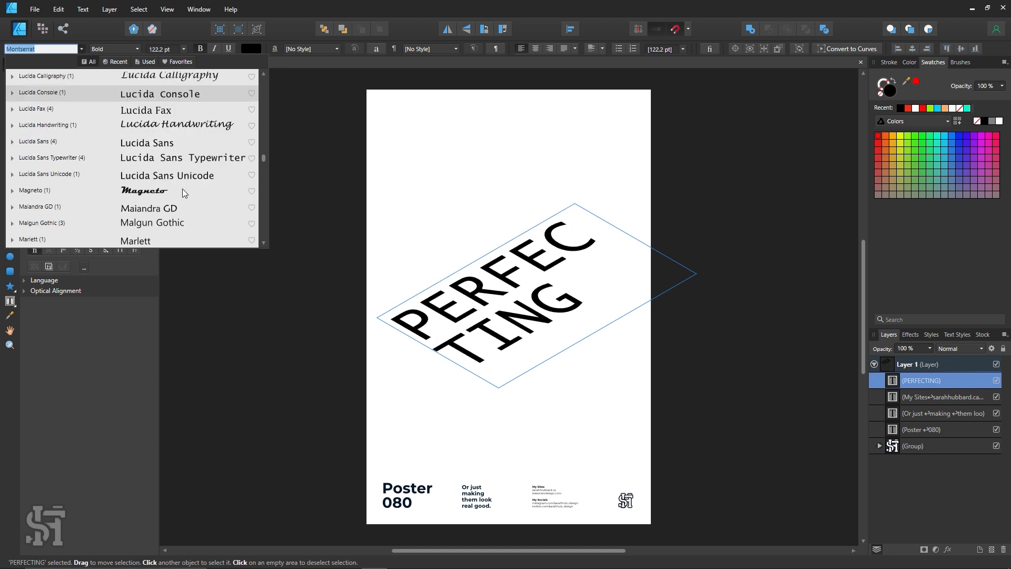
scroll(180, 191, up, 3)
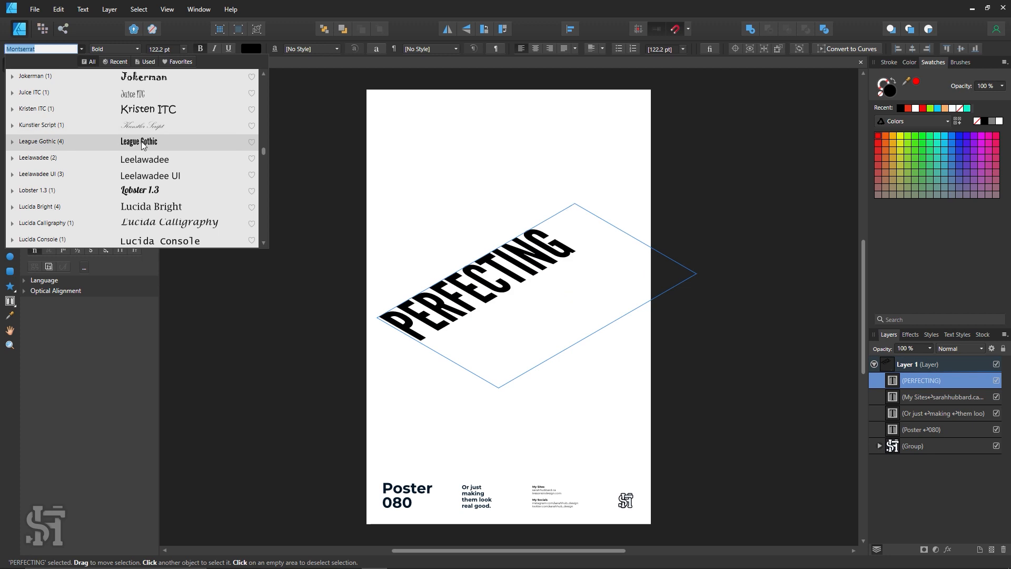
click(141, 141)
click(247, 237)
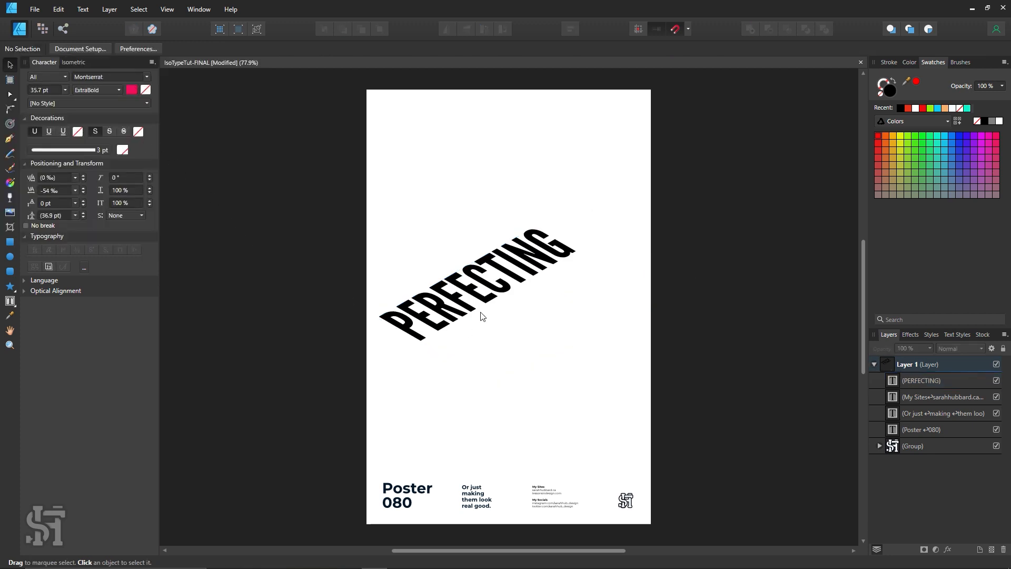
click(465, 317)
click(585, 460)
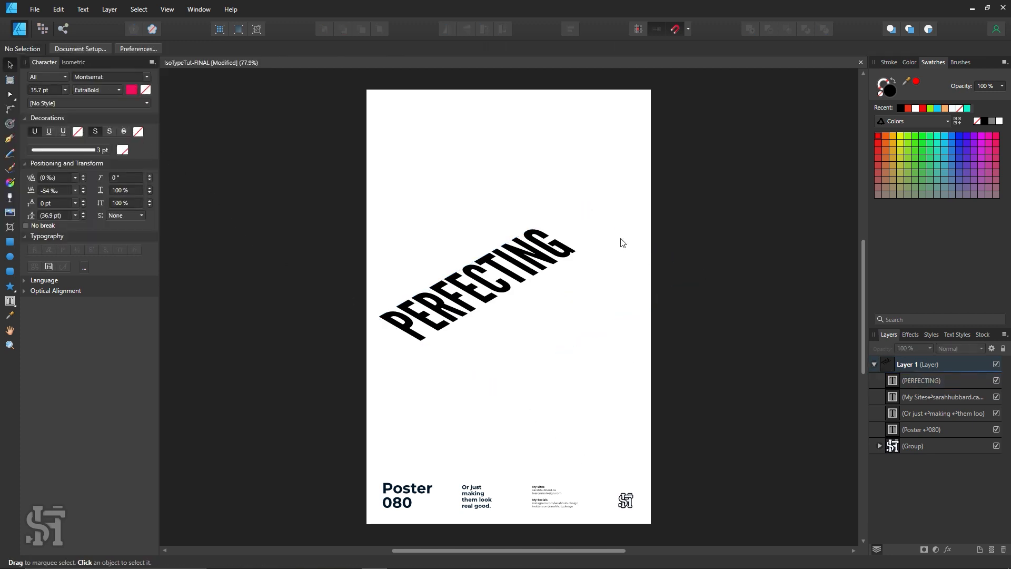
click(556, 271)
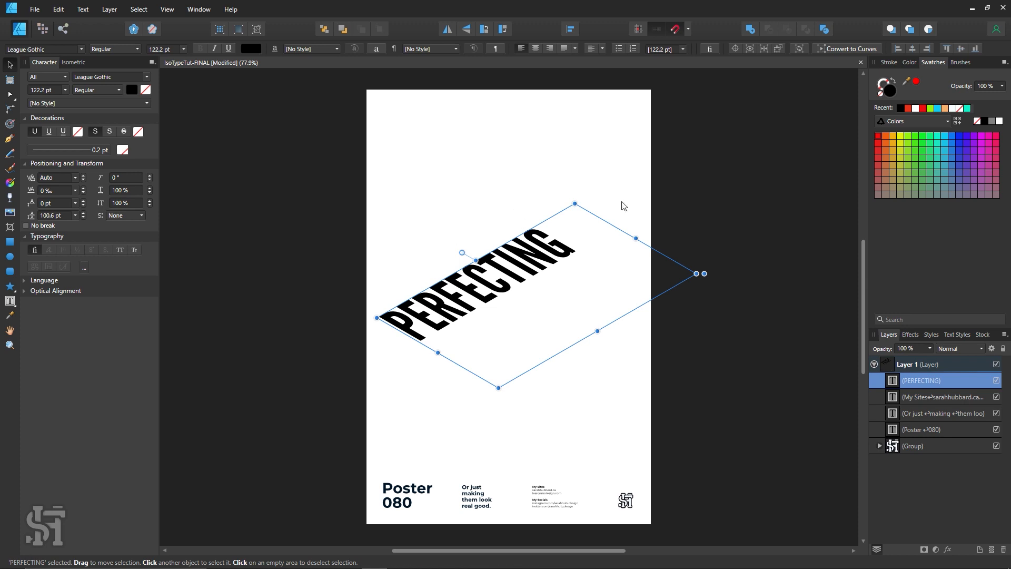
double_click(506, 296)
click(562, 250)
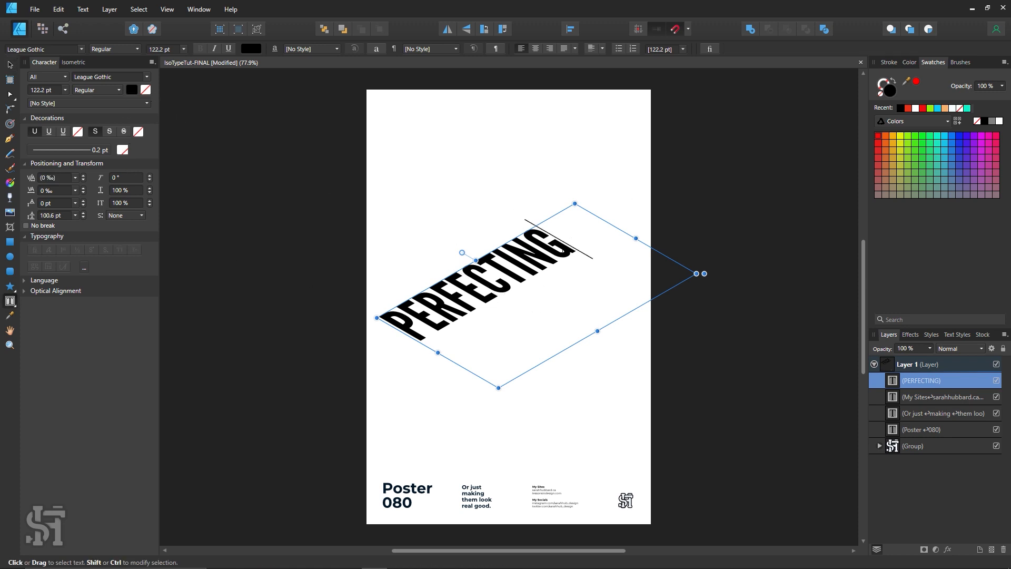
text(dfsdf)
key(ctrl+z)
key(Escape)
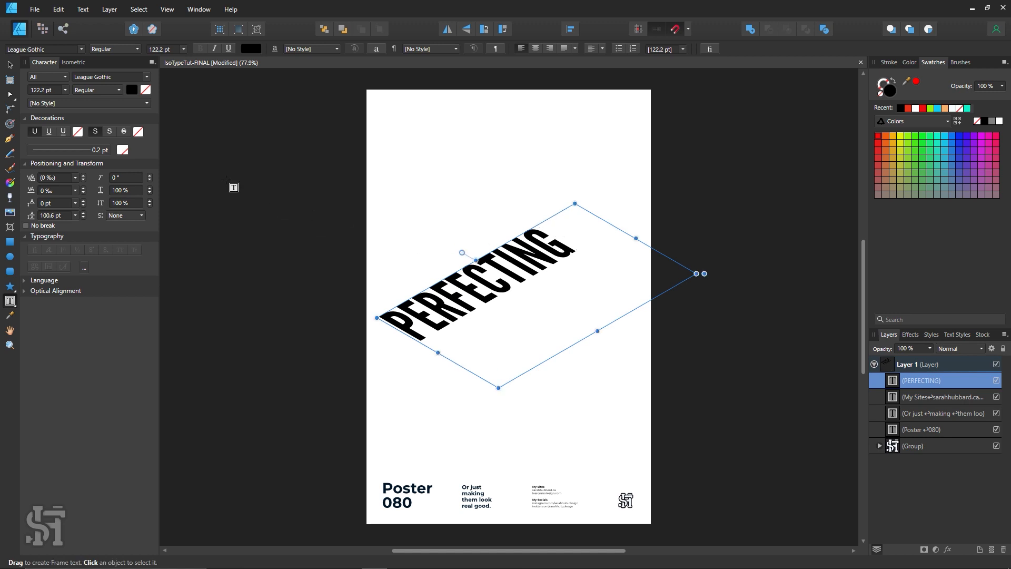
key(v)
click(267, 191)
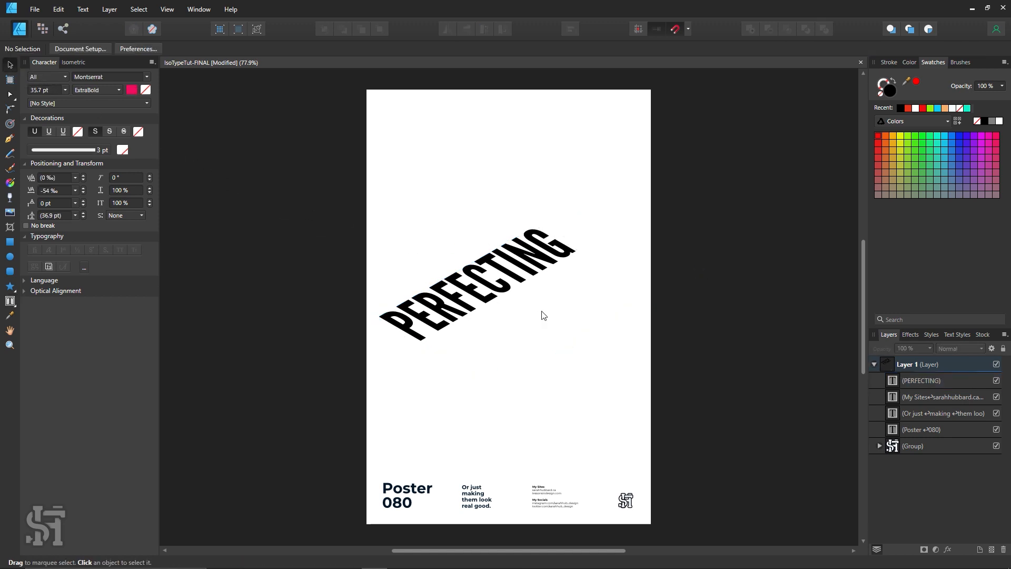
- Narrow the isometric text frame so PERFECTING wraps as PERFE / CTING, and trim its depth to fit the two lines
click(516, 272)
drag(696, 273, 628, 361)
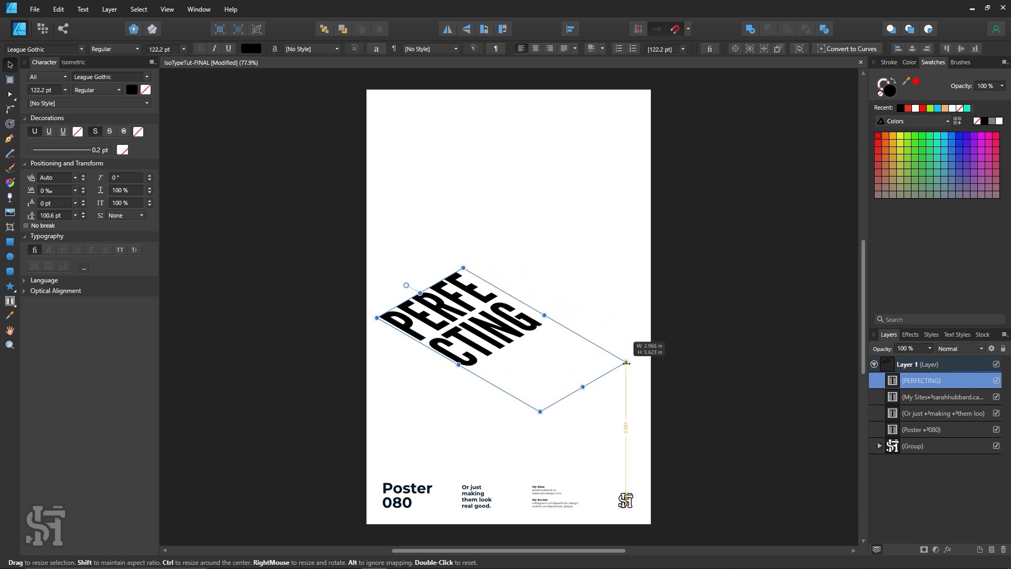
drag(582, 385, 514, 350)
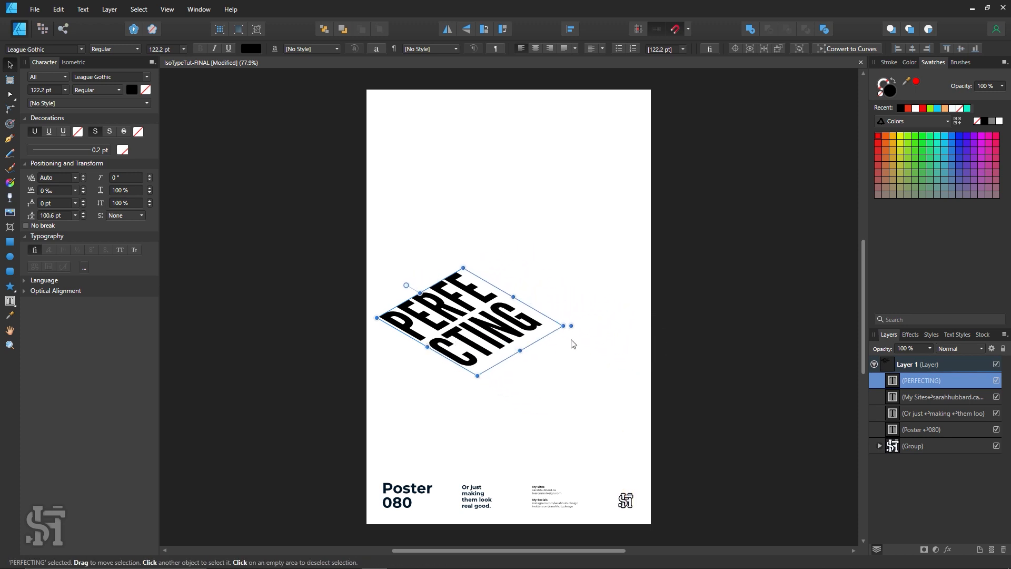
- Scale the two-line PERFECTING text up to about 224.2 pt and move it to span the poster's width
drag(571, 326, 735, 370)
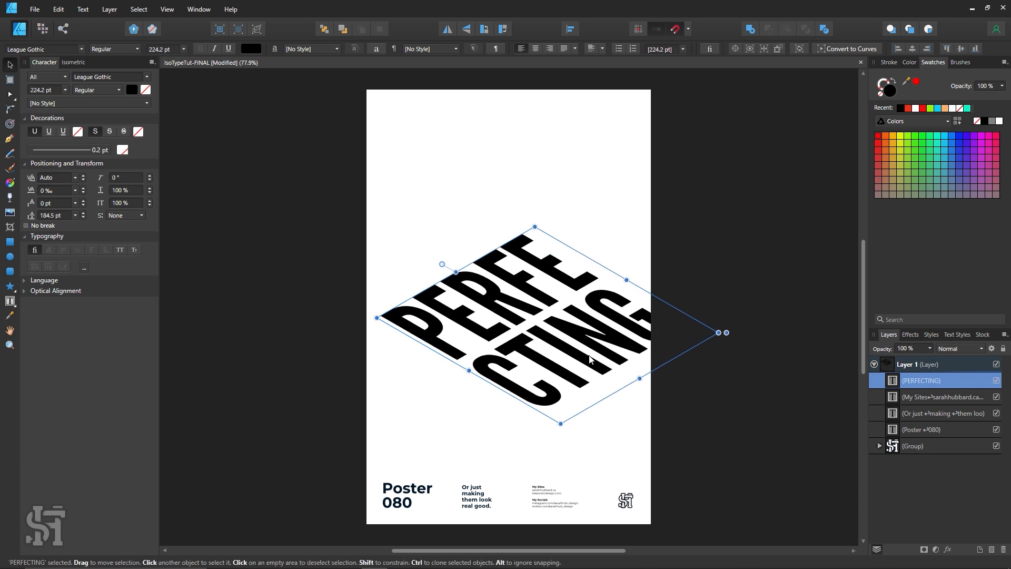
drag(591, 360, 563, 321)
click(691, 184)
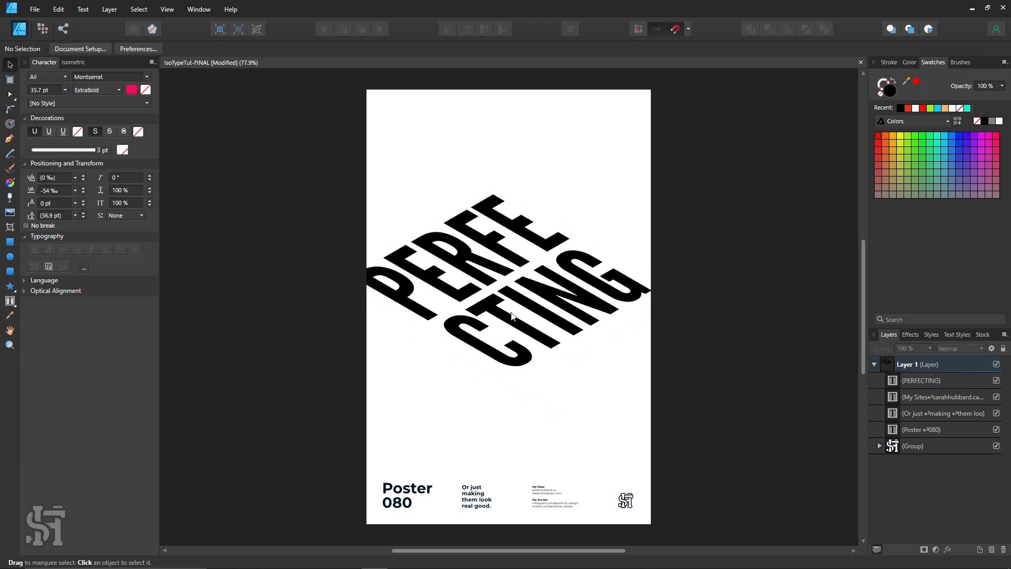
- Narrow the text frame so PERFECTING wraps as PERF / ECTI / NG, and shift the text up over the poster
click(531, 295)
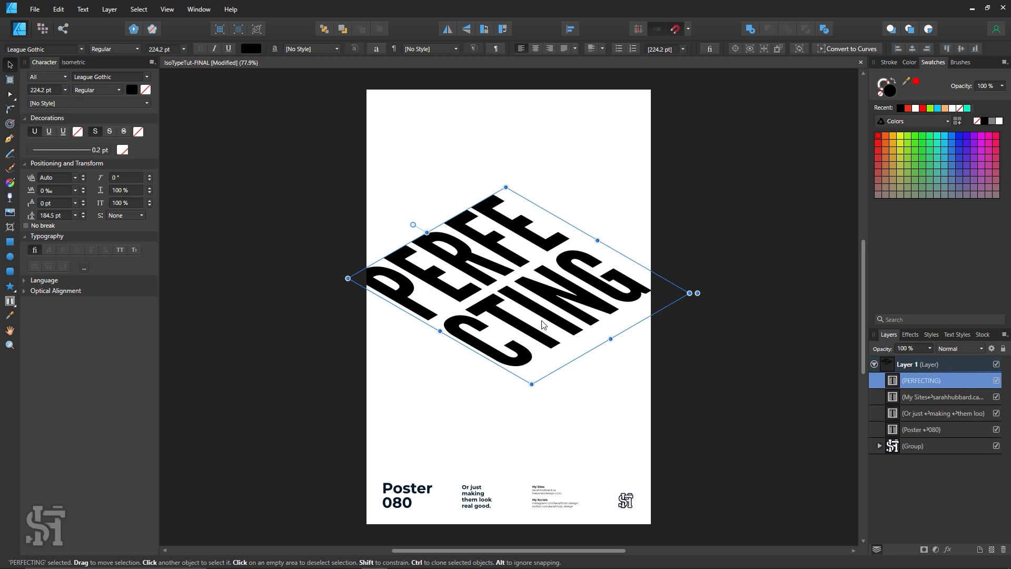
mouse_move(597, 240)
mouse_down()
mouse_move(585, 234)
mouse_move(584, 253)
mouse_up()
click(679, 244)
drag(617, 308, 608, 284)
click(528, 229)
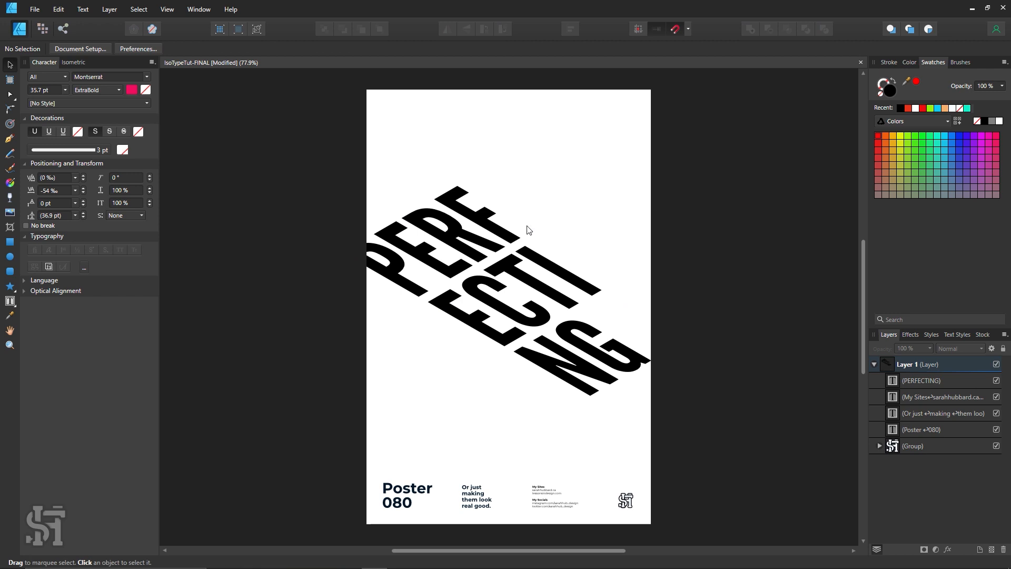
click(528, 378)
mouse_move(566, 228)
mouse_down()
mouse_move(553, 235)
mouse_move(570, 226)
mouse_up()
- Insert a line break after PER and enlarge the text frame to hold the remaining lines
double_click(485, 238)
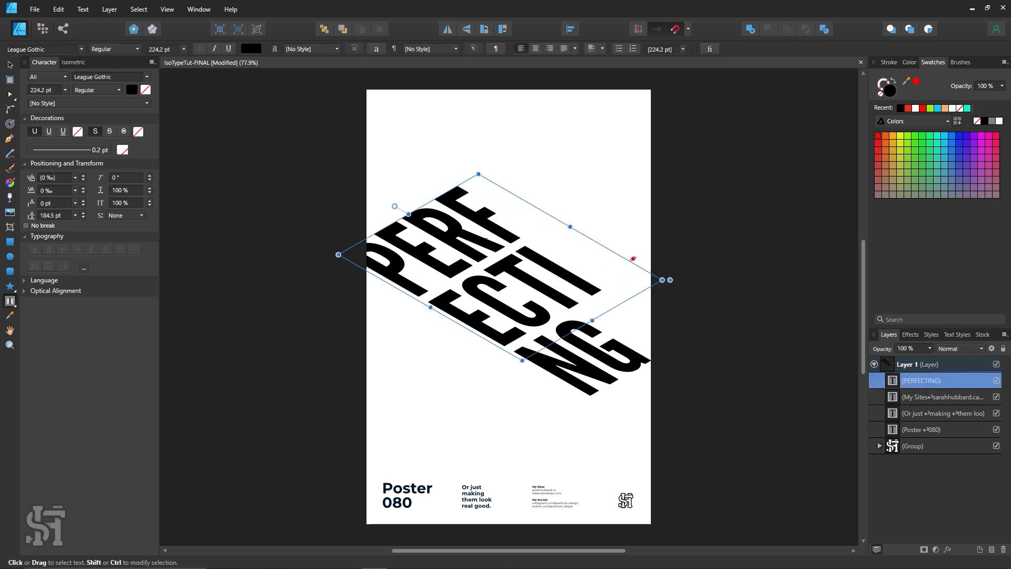
key(Return)
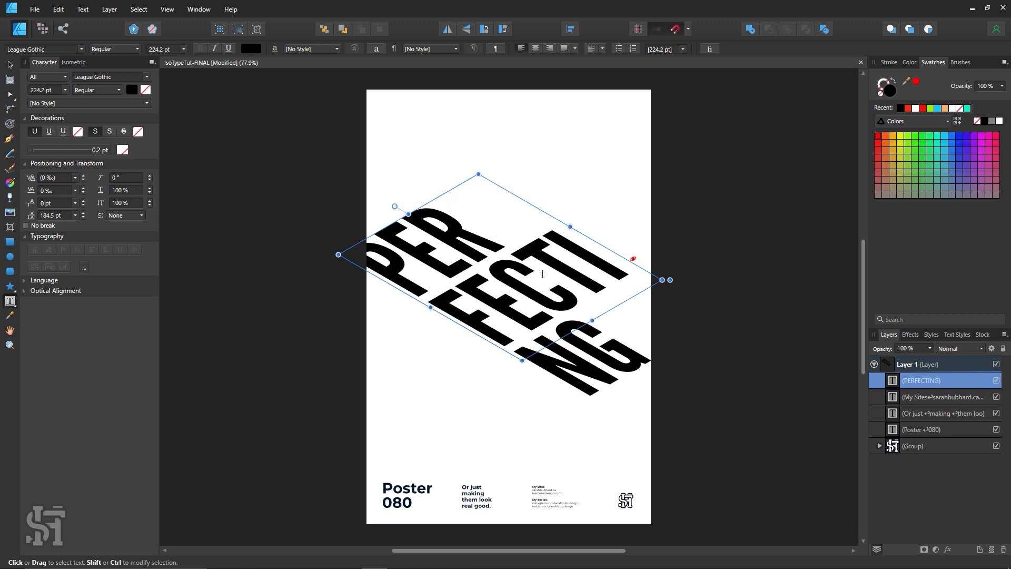
drag(592, 320, 630, 342)
drag(700, 301, 721, 328)
- Insert a line break before TING so the text reads PER / FEC / TING
click(576, 269)
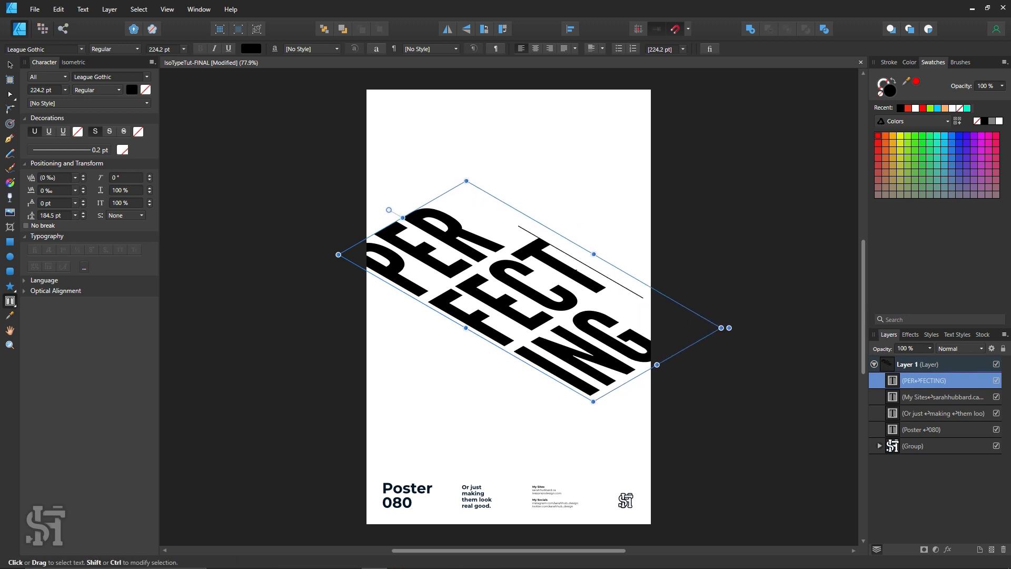
click(560, 281)
key(Return)
key(Escape)
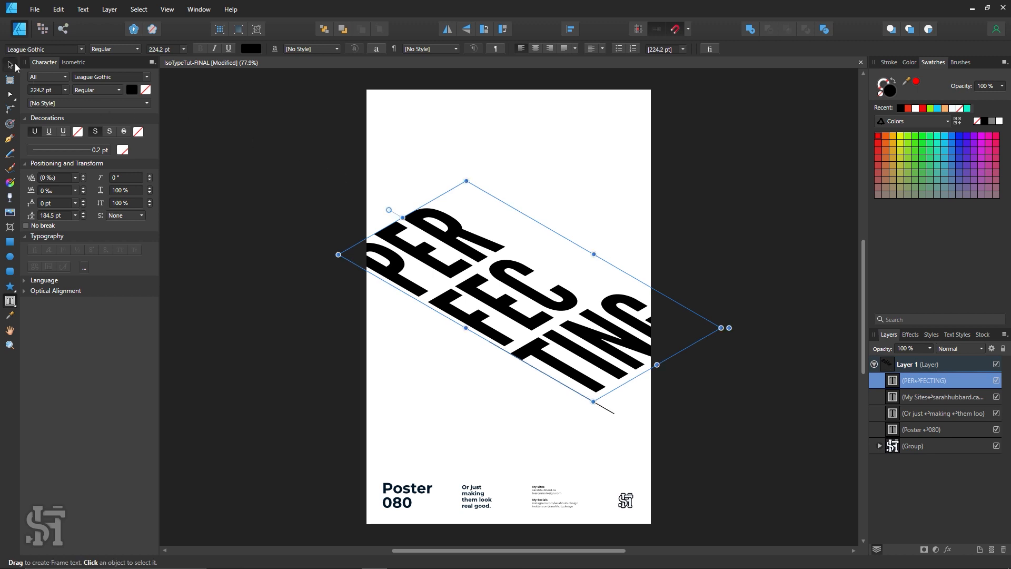
click(645, 388)
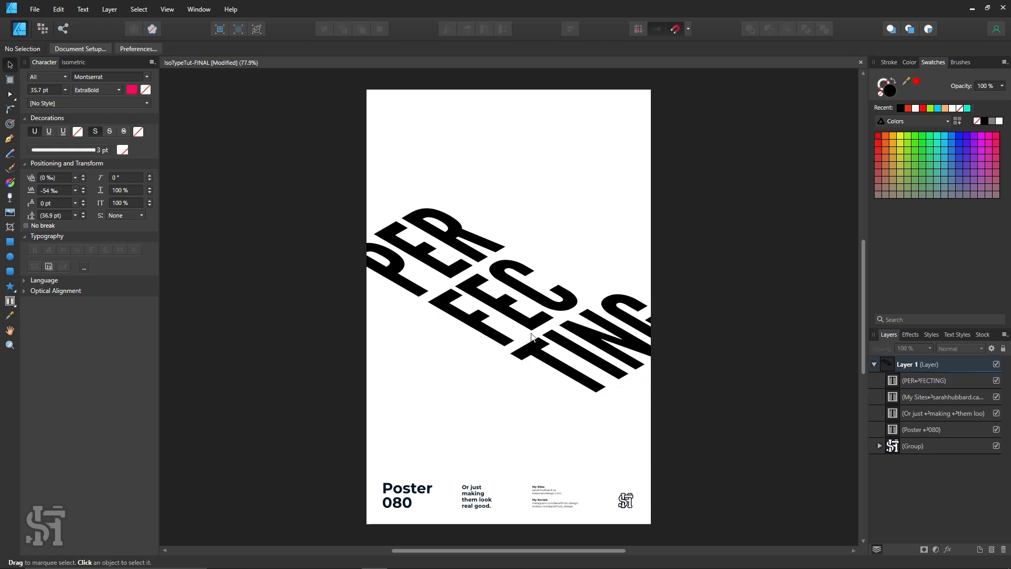
- Undo the line breaks and the frame enlargement on the PERFECTING text
click(547, 321)
key(ctrl+z)
key(ctrl+z)
key(ctrl+z)
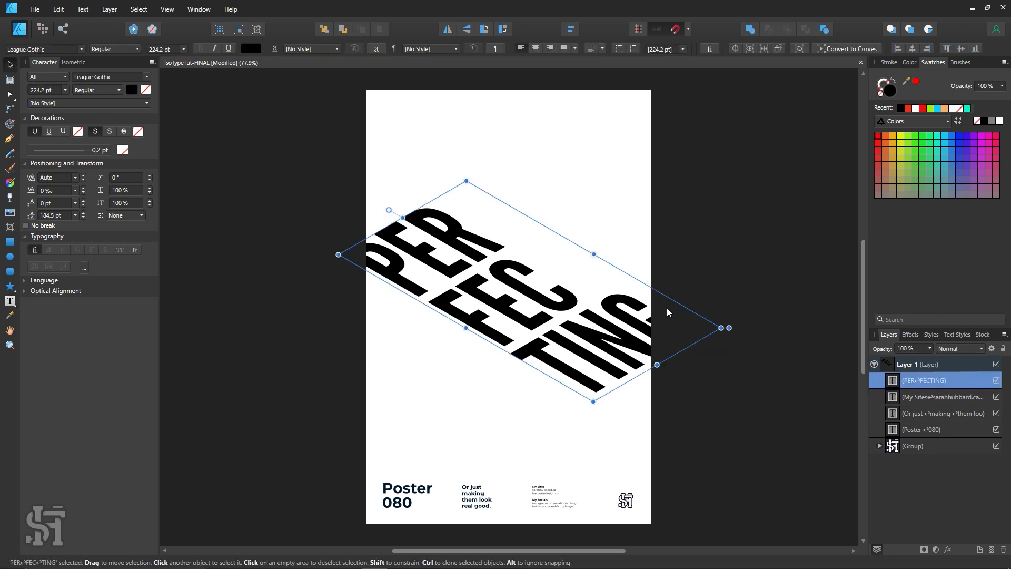
key(ctrl+z)
key(ctrl+z)
key(ctrl+z)
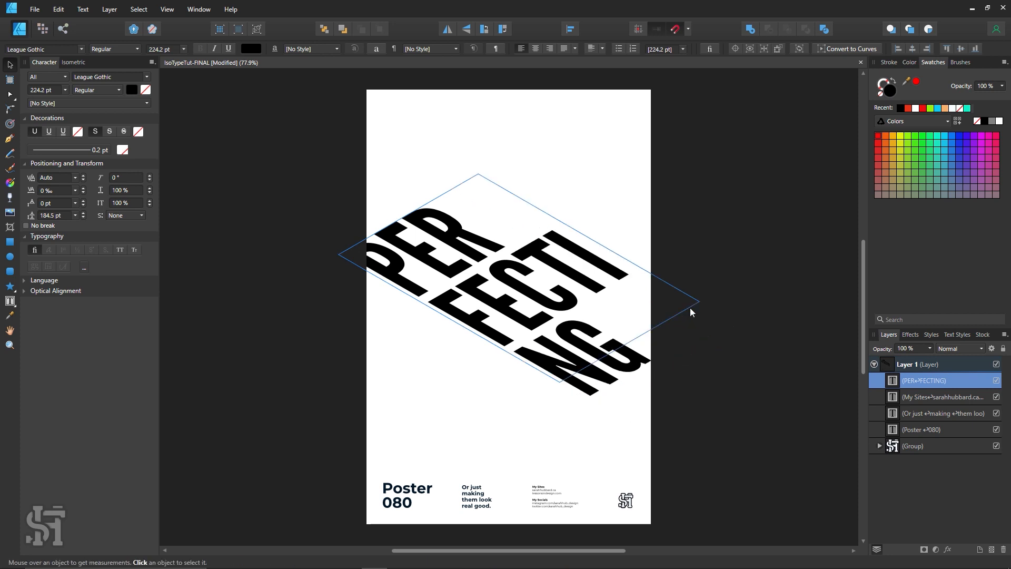
key(ctrl+z)
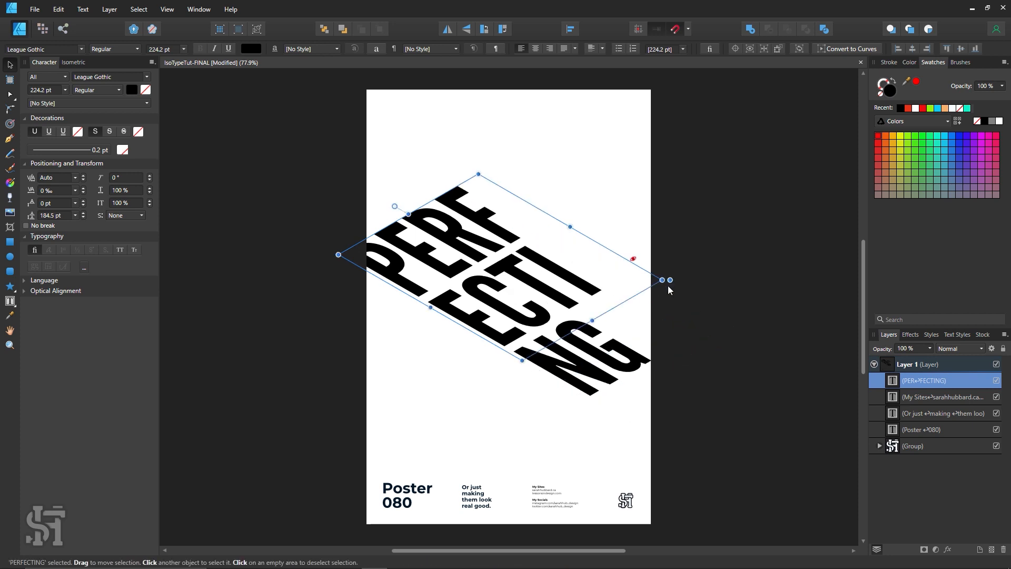
- Widen the text frame so PERFECTING wraps as PERFE / CTING, and move the text slightly lower on the poster
drag(662, 279, 683, 291)
click(711, 241)
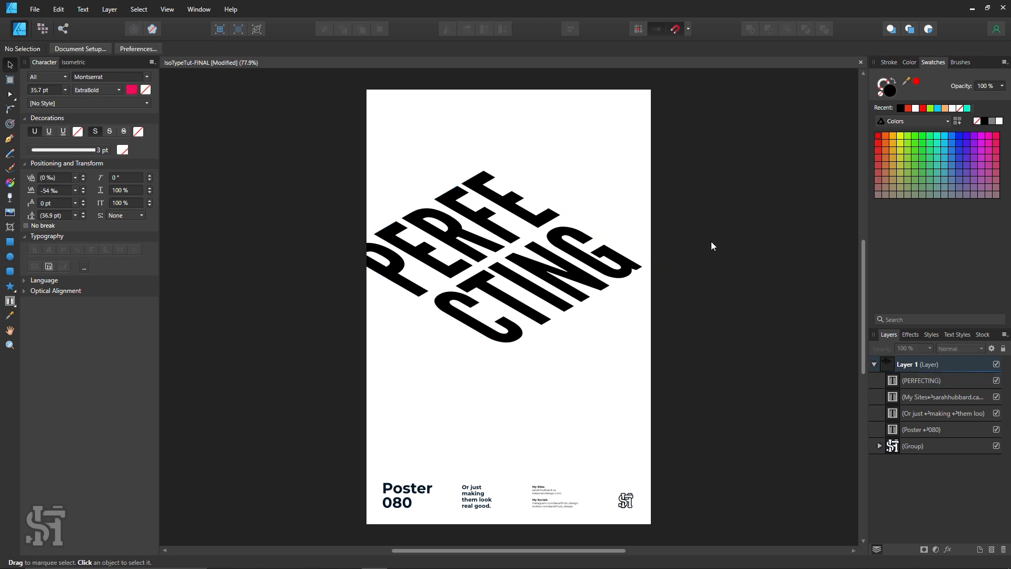
click(585, 268)
drag(586, 268, 593, 274)
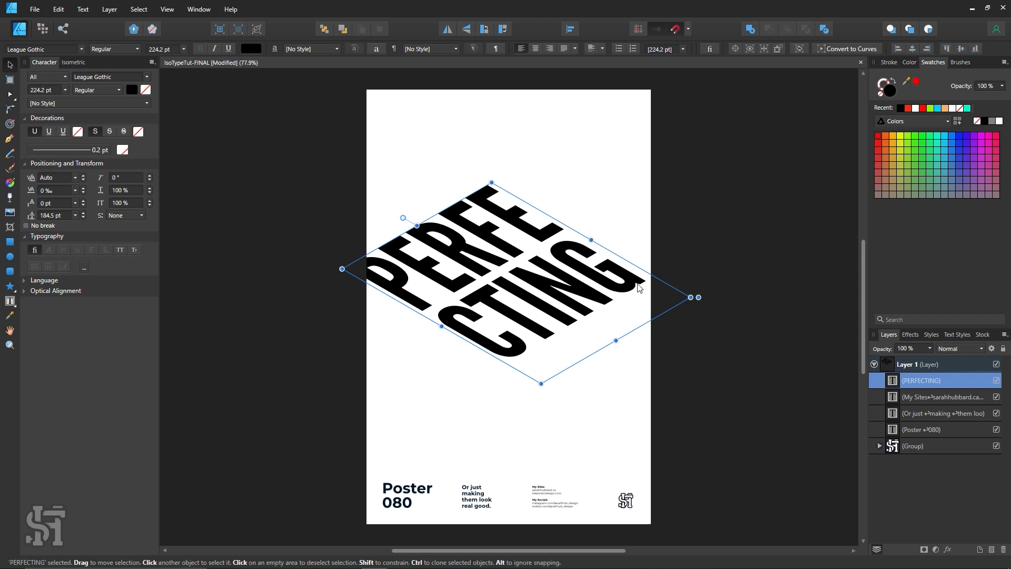
click(705, 248)
click(613, 291)
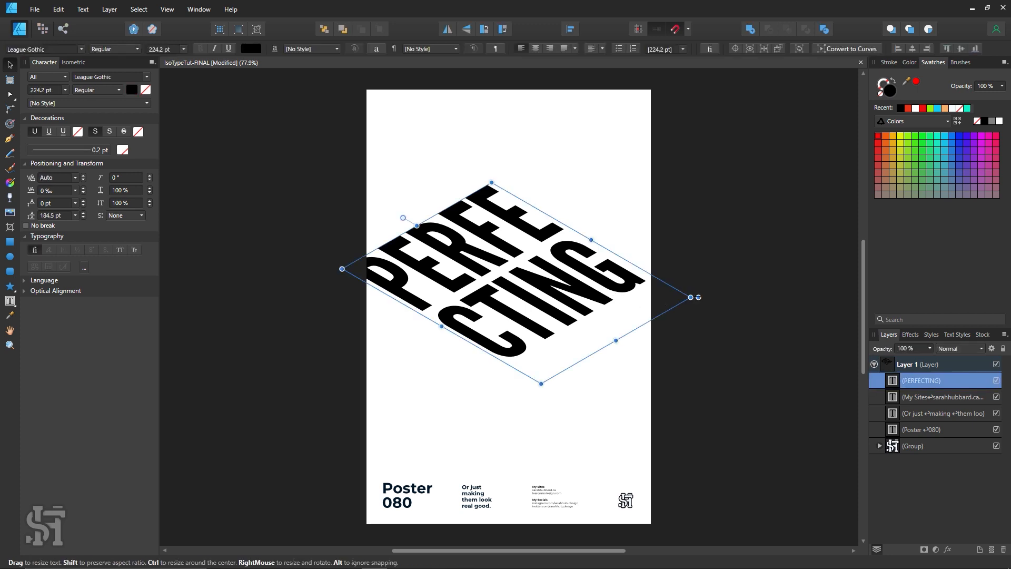
- Scale the PERFE / CTING text up to about 247.6 pt so it bleeds past both poster edges
drag(698, 298, 735, 305)
click(713, 207)
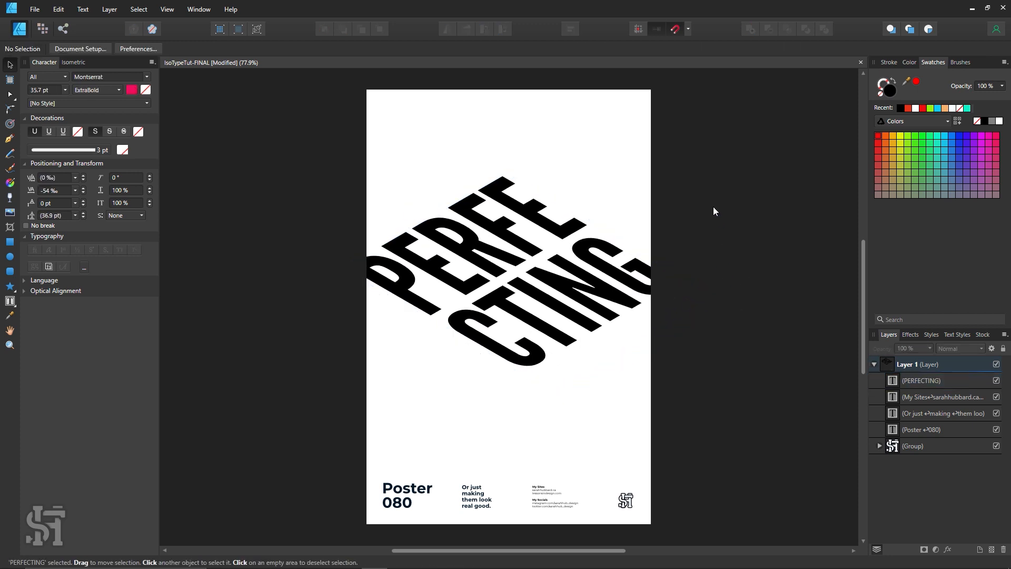
click(578, 306)
click(689, 403)
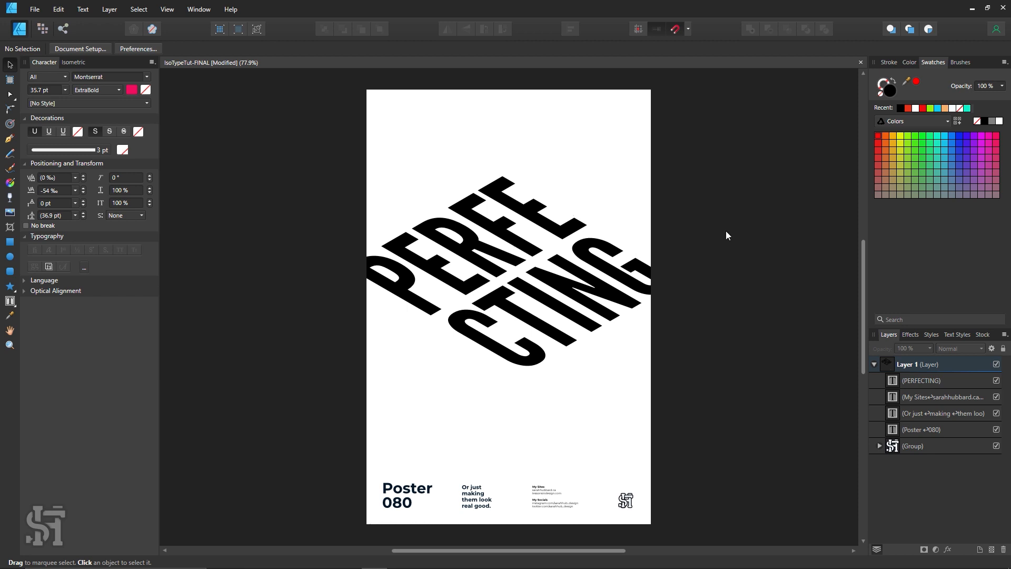
click(653, 294)
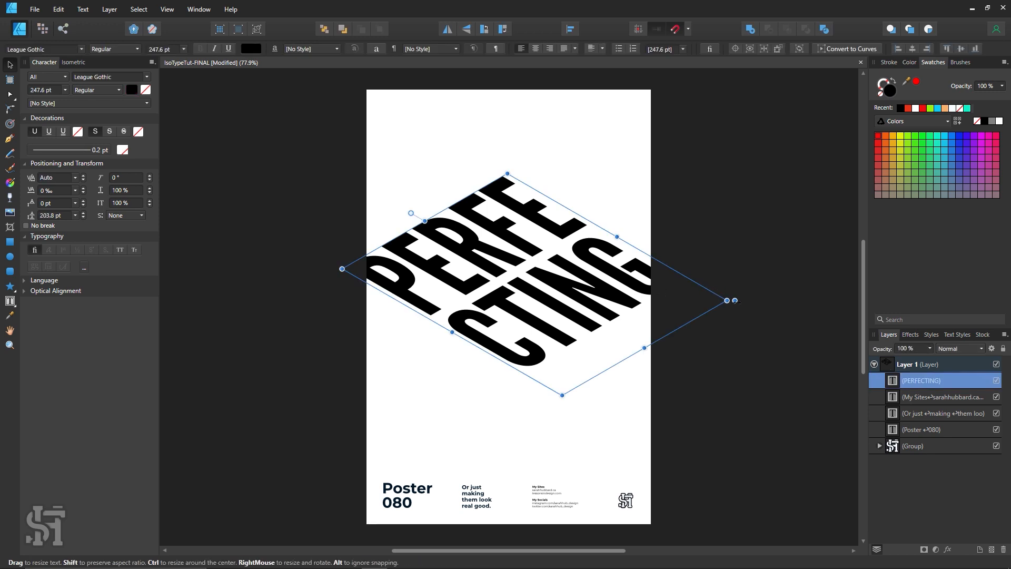
click(612, 406)
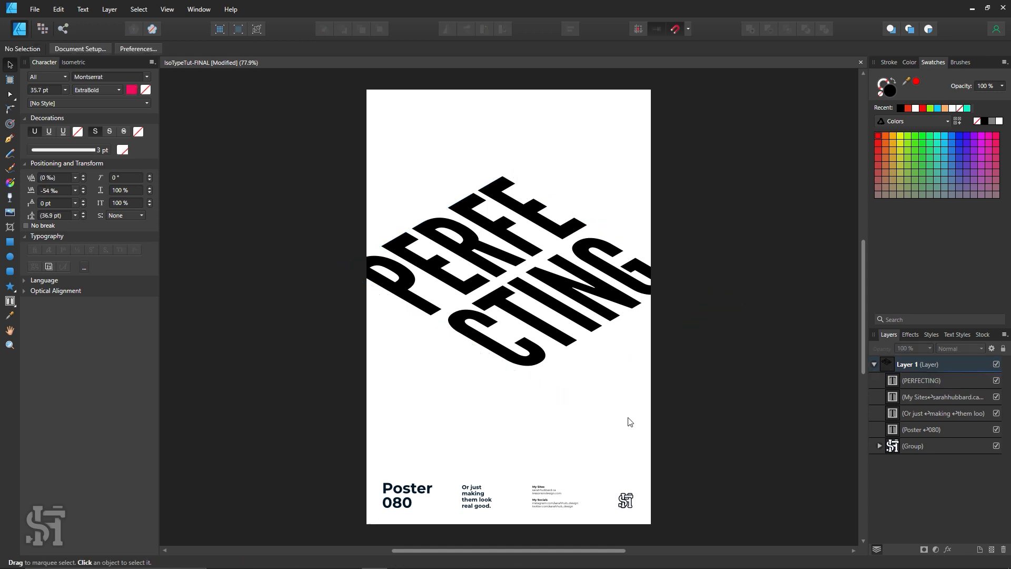
- Trim the text frame's depth to fit the two lines and move the text slightly down on the poster
click(614, 329)
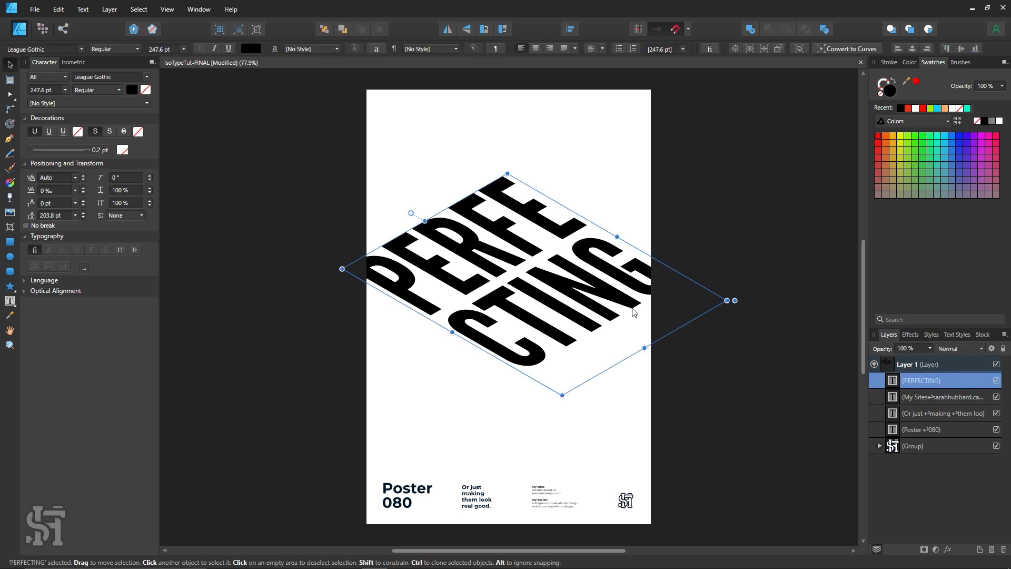
drag(727, 300, 701, 274)
click(728, 316)
click(524, 301)
click(791, 217)
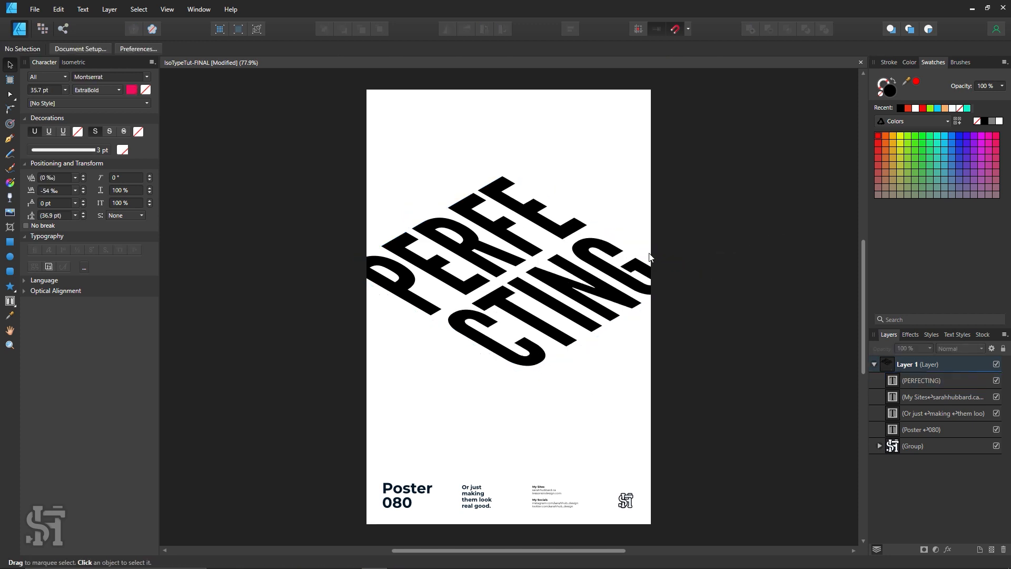
drag(632, 266, 601, 289)
click(675, 234)
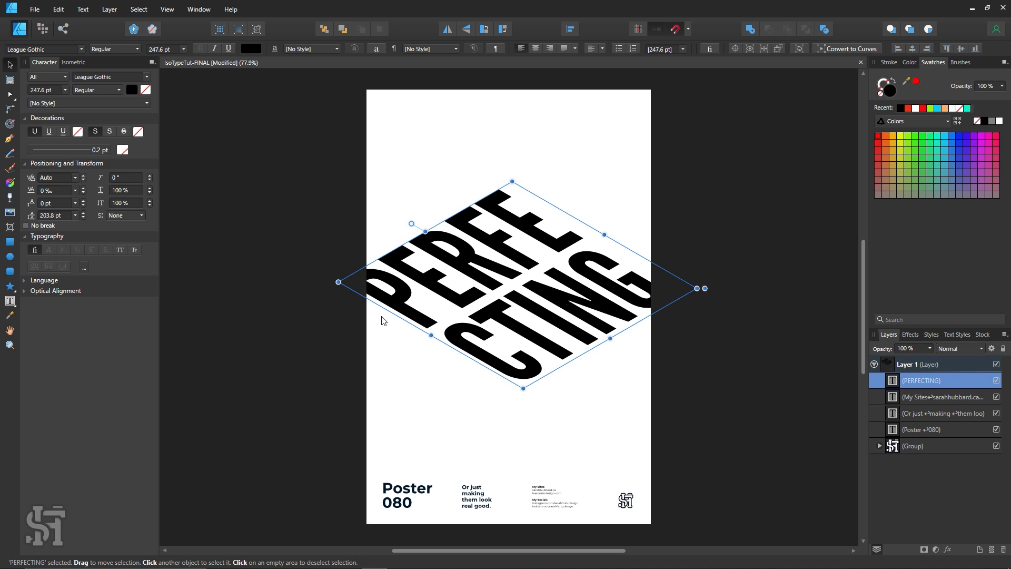
- Reduce the leading override of the PERFECTING text to 197.8 pt
click(84, 218)
click(84, 218)
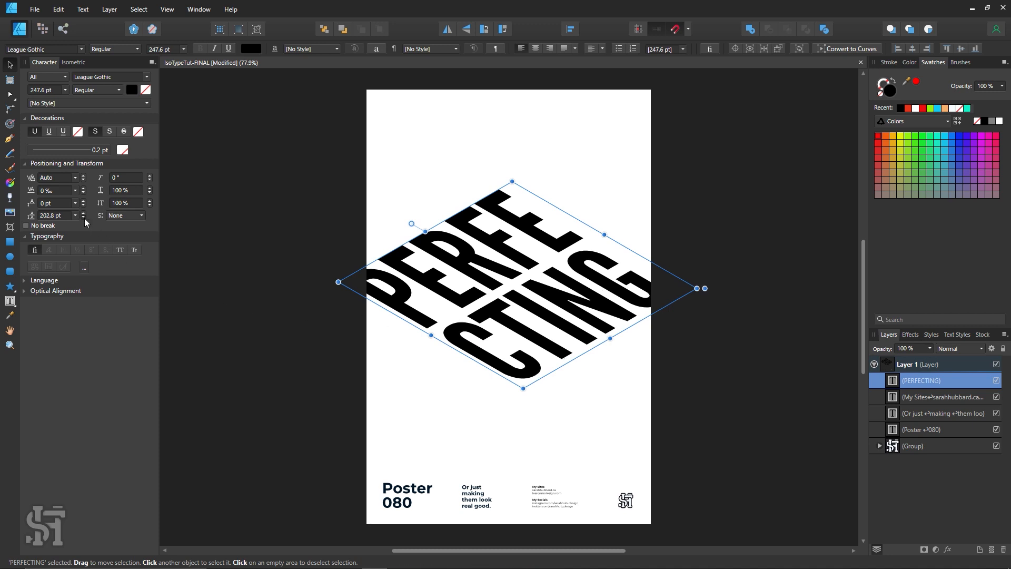
click(85, 218)
click(84, 218)
click(84, 218)
click(84, 218)
click(274, 278)
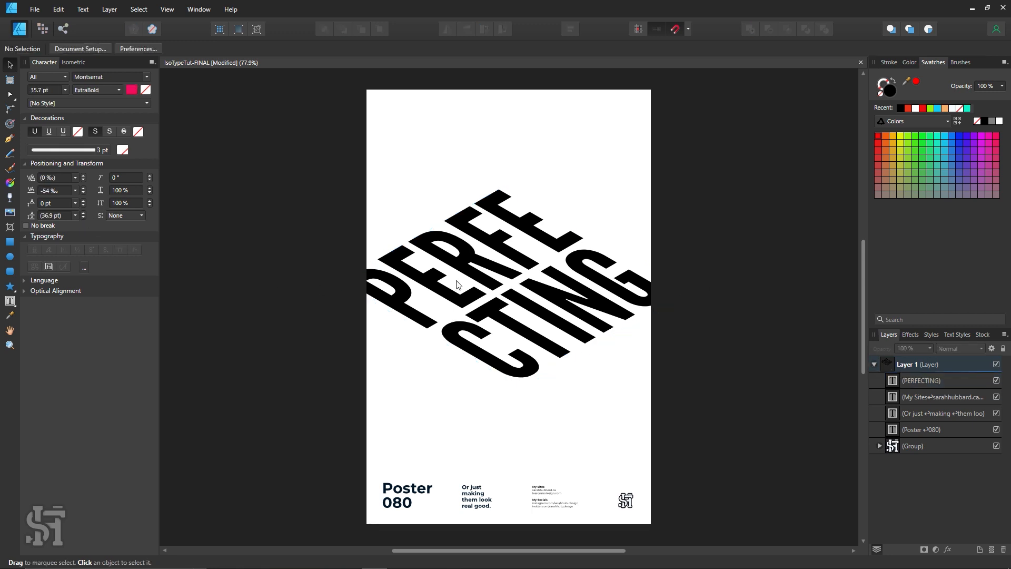
- Narrow the text frame so PERFECTING wraps as PERF / ECTIN / G
click(456, 281)
drag(599, 237, 582, 247)
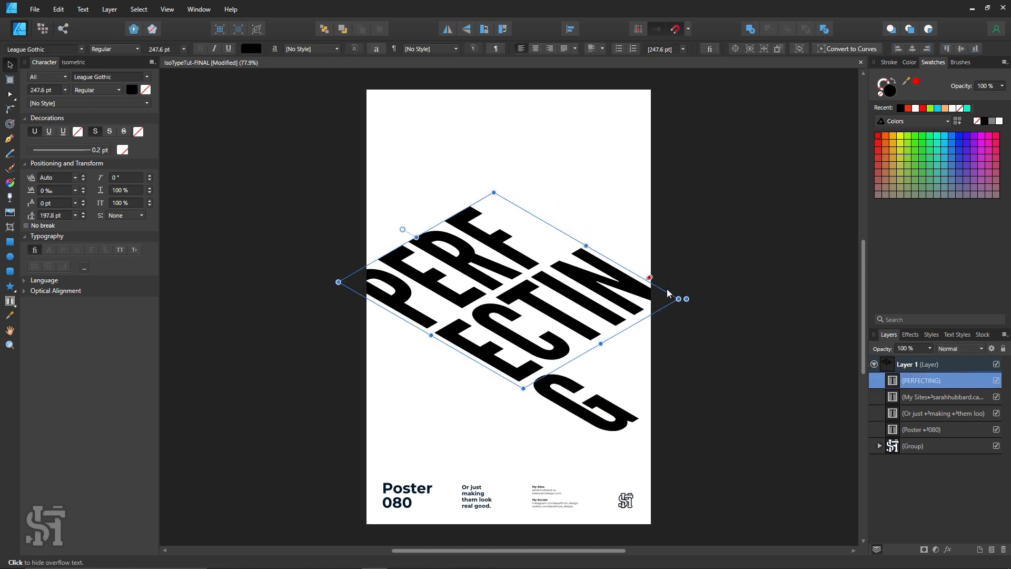
click(705, 316)
click(629, 295)
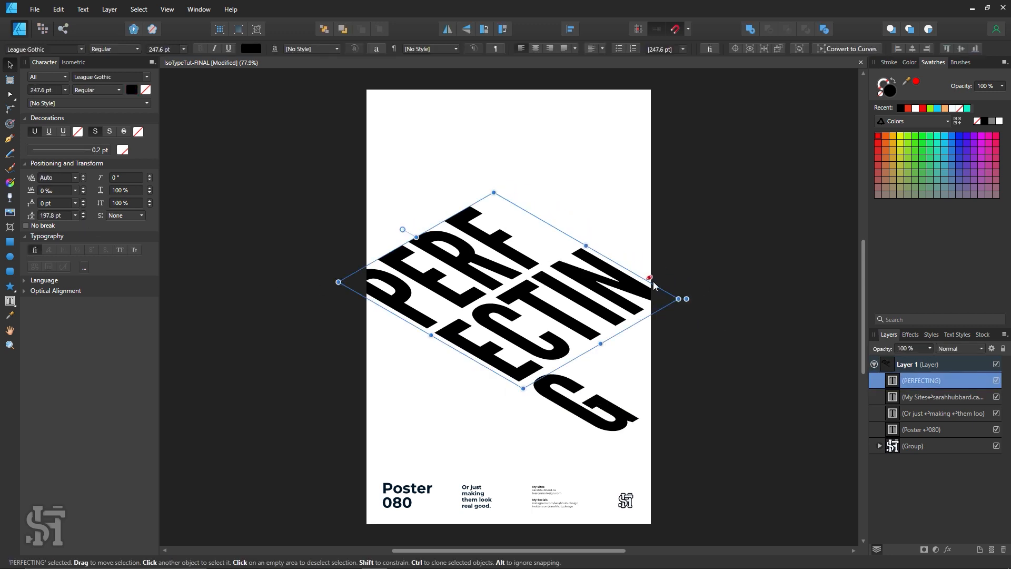
- Widen the text frame again and insert a line break after PERF
drag(677, 297, 701, 287)
double_click(525, 233)
key(Return)
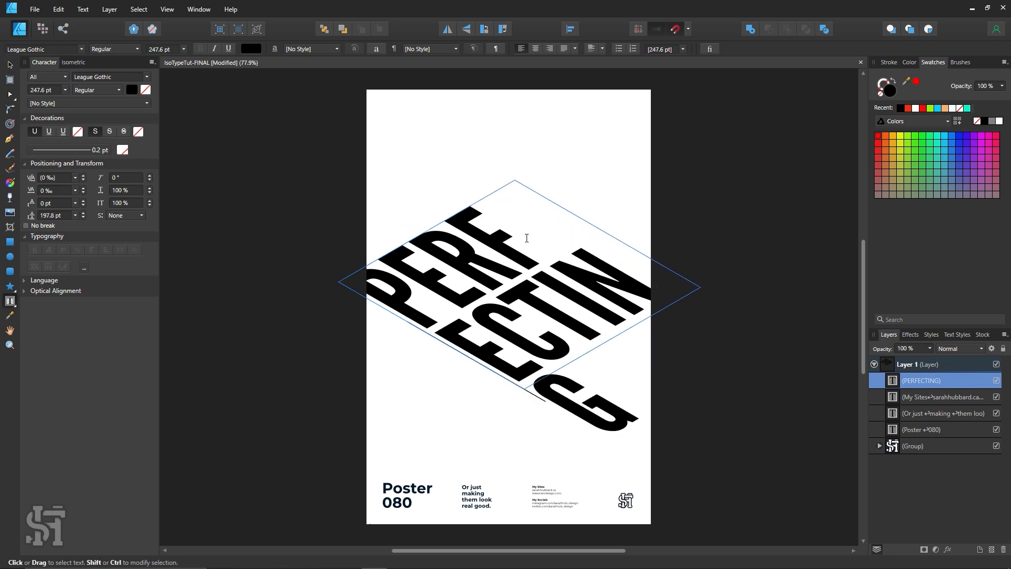
click(10, 65)
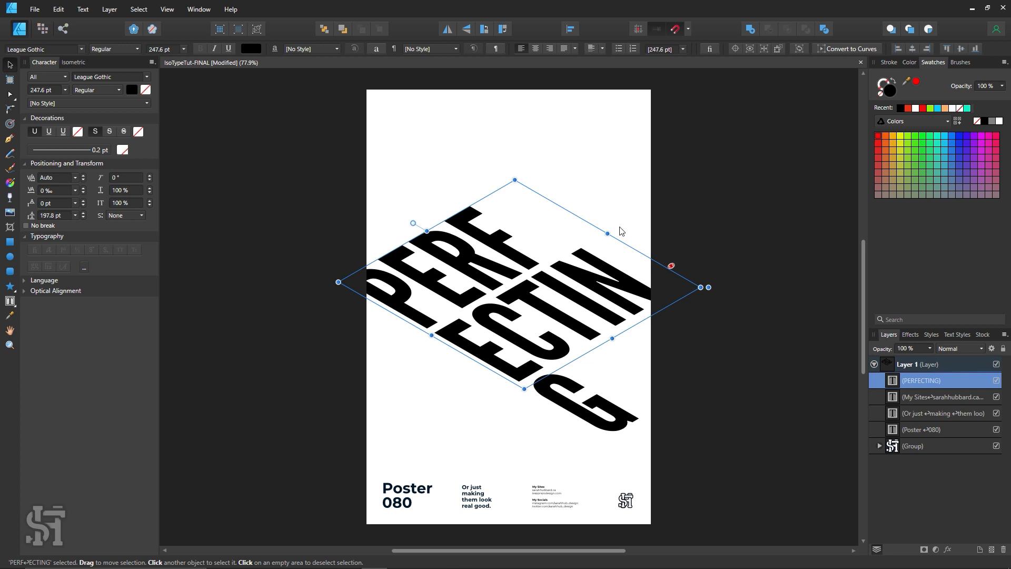
- Try a wider text frame that fits ECTING on the second line, and undo the resize
drag(607, 233, 637, 217)
click(690, 188)
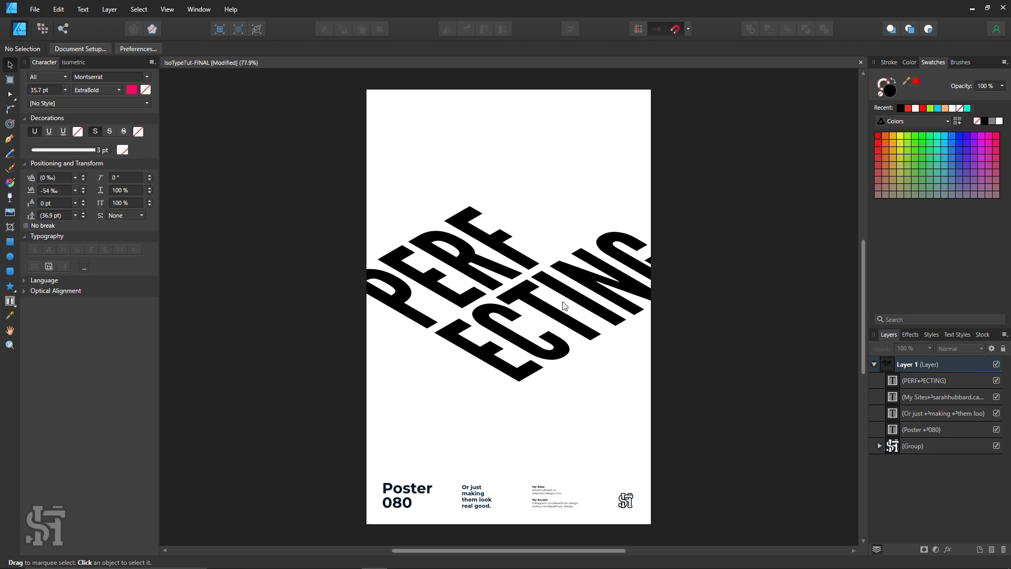
click(543, 318)
key(ctrl+z)
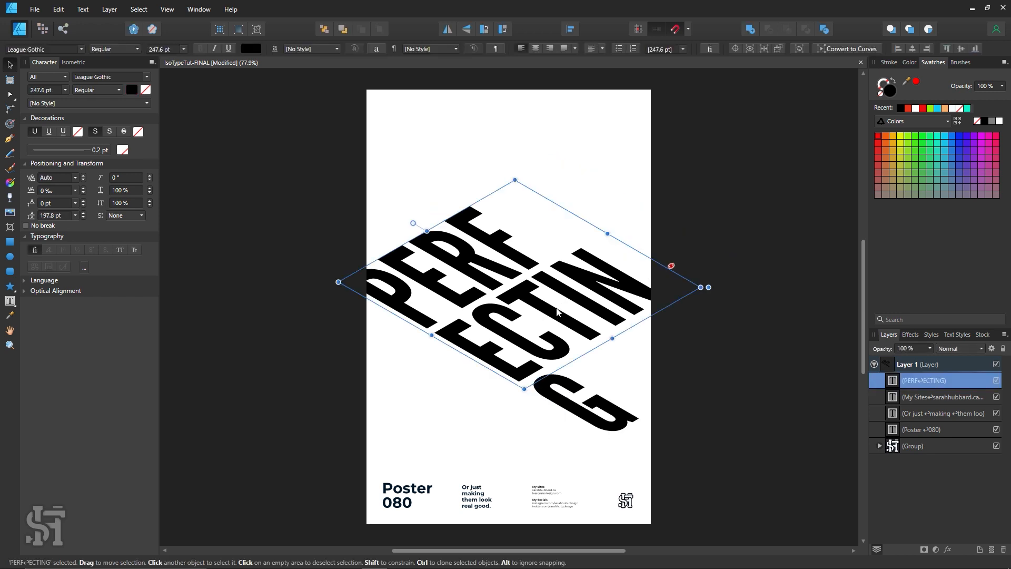
- Undo the line break inserted after PERF in the PERFECTING text
key(ctrl+z)
click(630, 403)
click(599, 336)
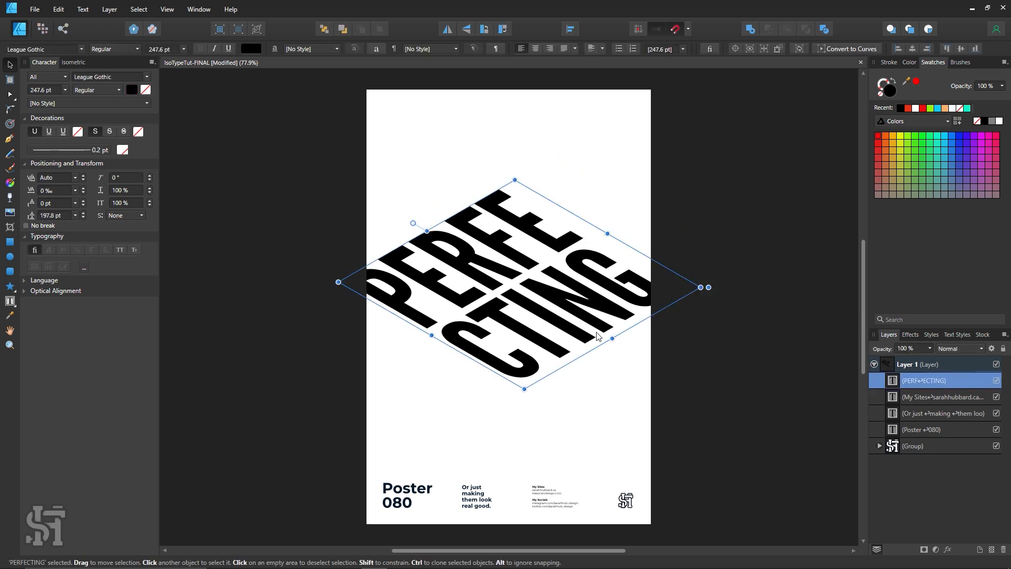
click(678, 177)
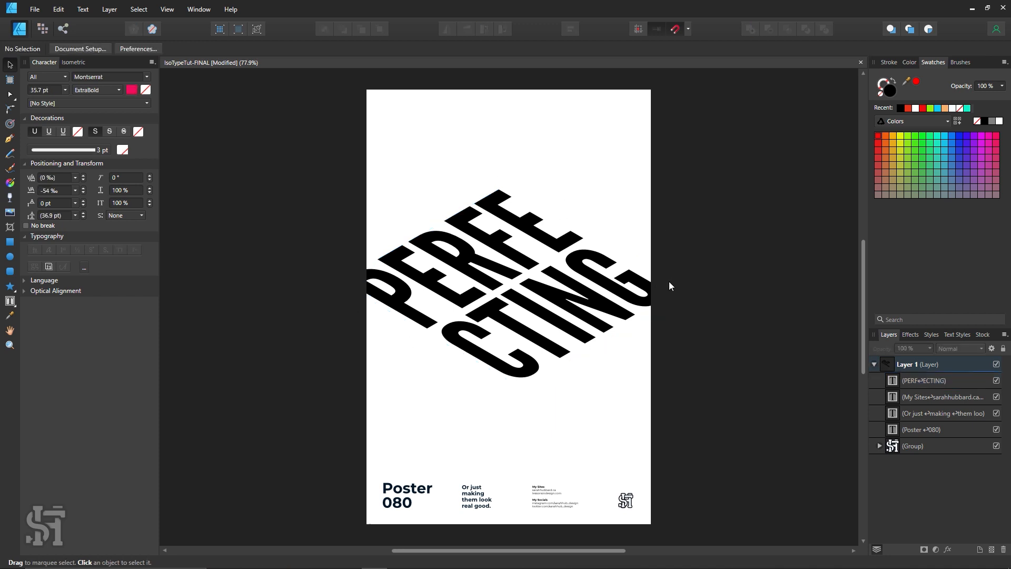
- Try the PERFECTING text on the isometric Front plane by fitting it to that plane
click(503, 266)
click(250, 210)
click(82, 63)
click(448, 257)
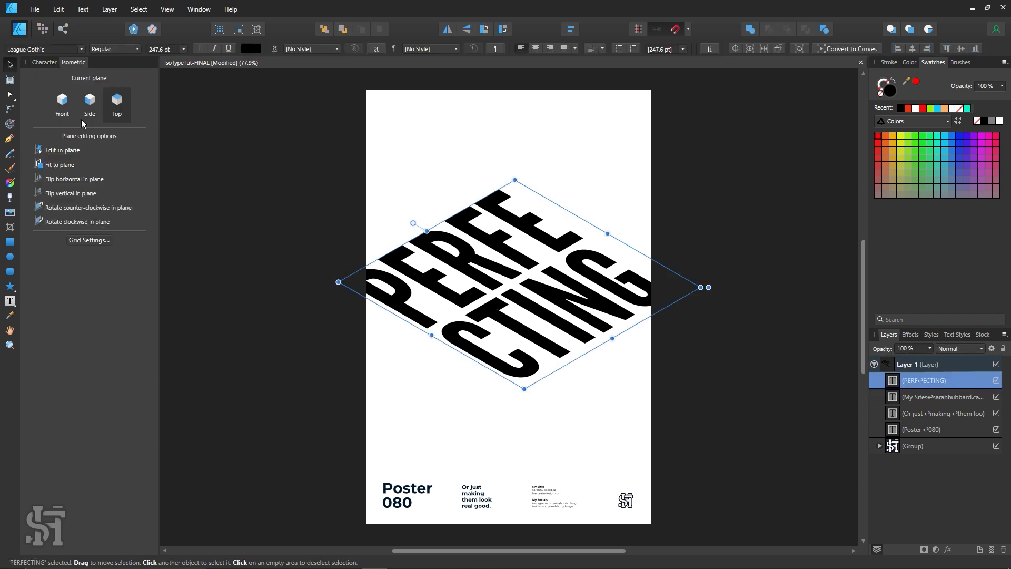
click(63, 105)
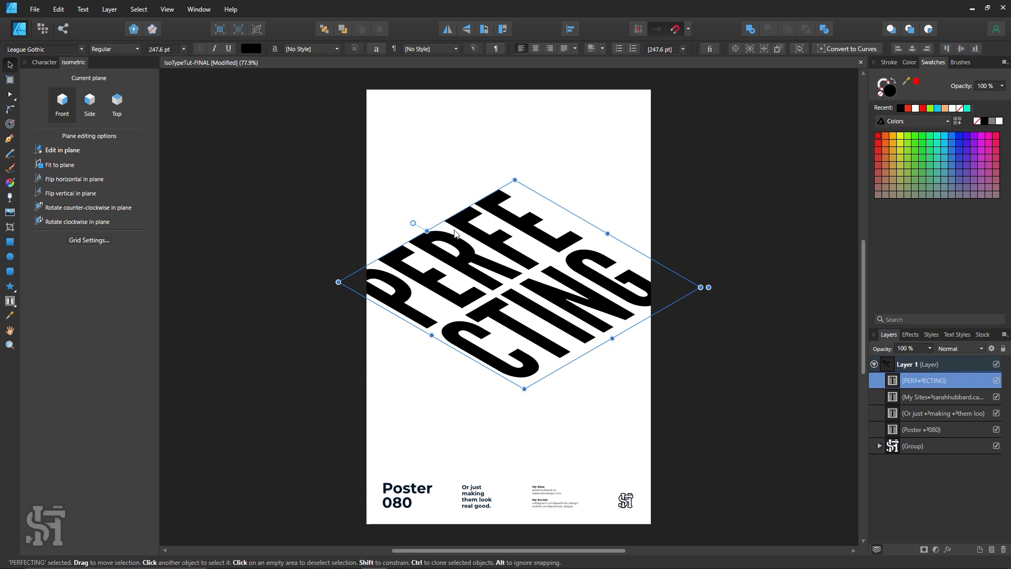
click(63, 165)
click(347, 246)
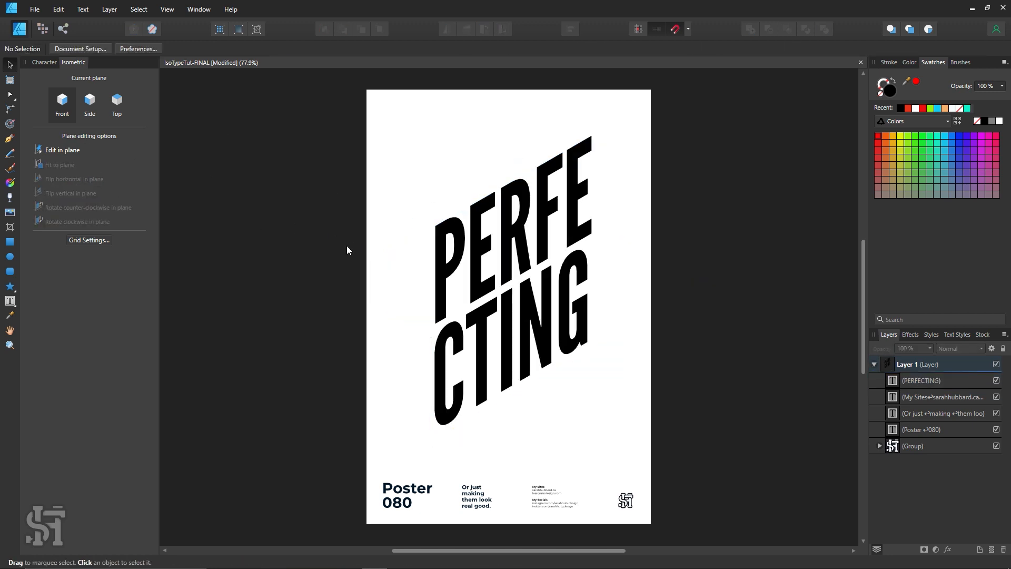
- Try fitting the PERFECTING text to the isometric Side plane
click(498, 314)
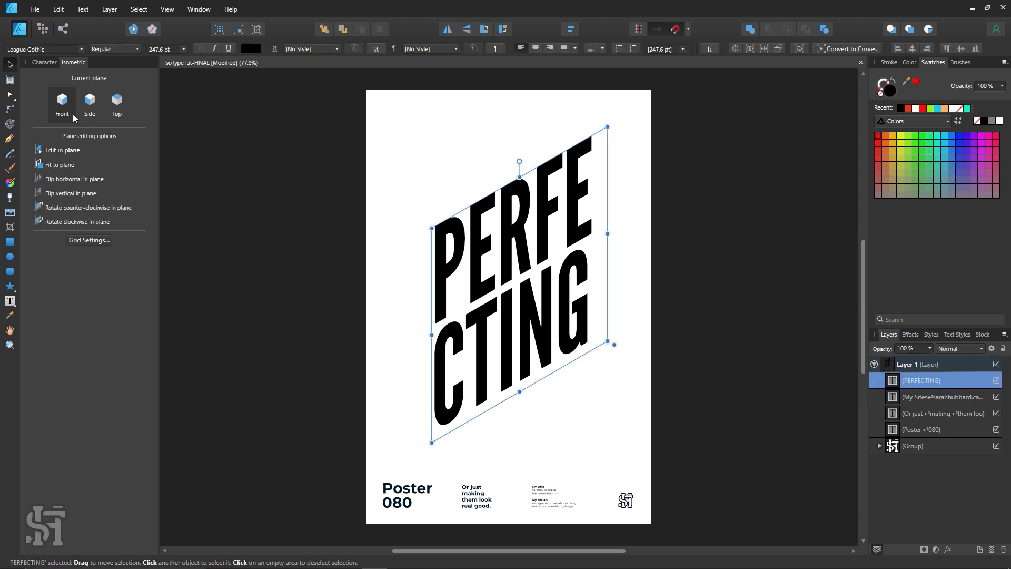
click(91, 108)
click(73, 164)
click(322, 282)
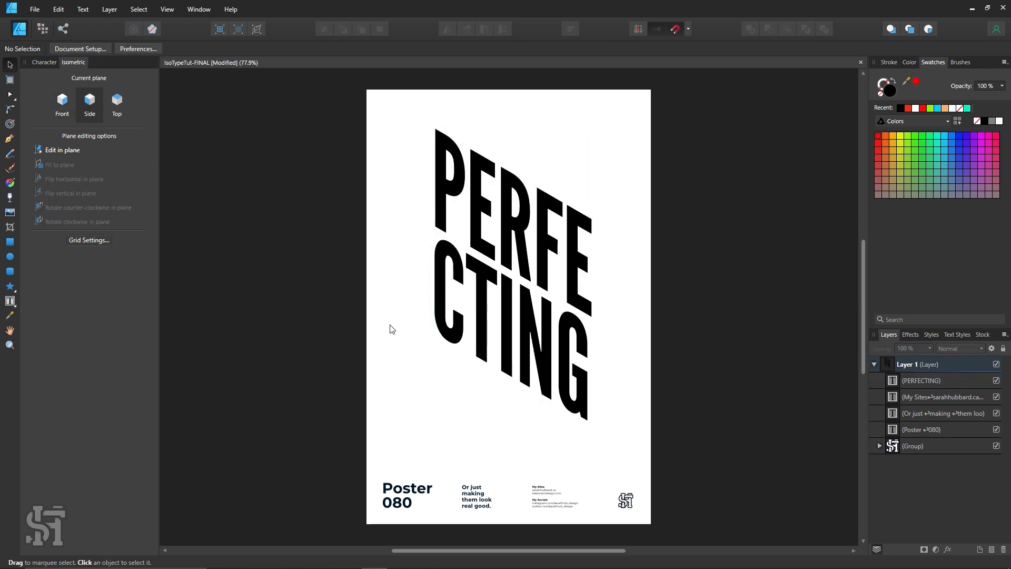
- Fit the PERFECTING text back to the isometric Top plane
click(485, 294)
click(117, 102)
click(67, 166)
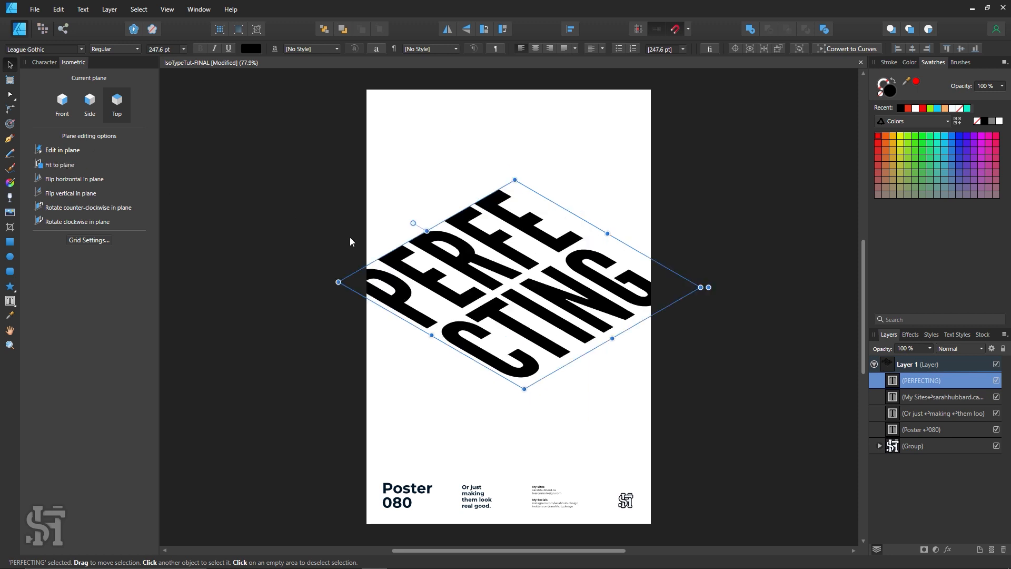
click(342, 286)
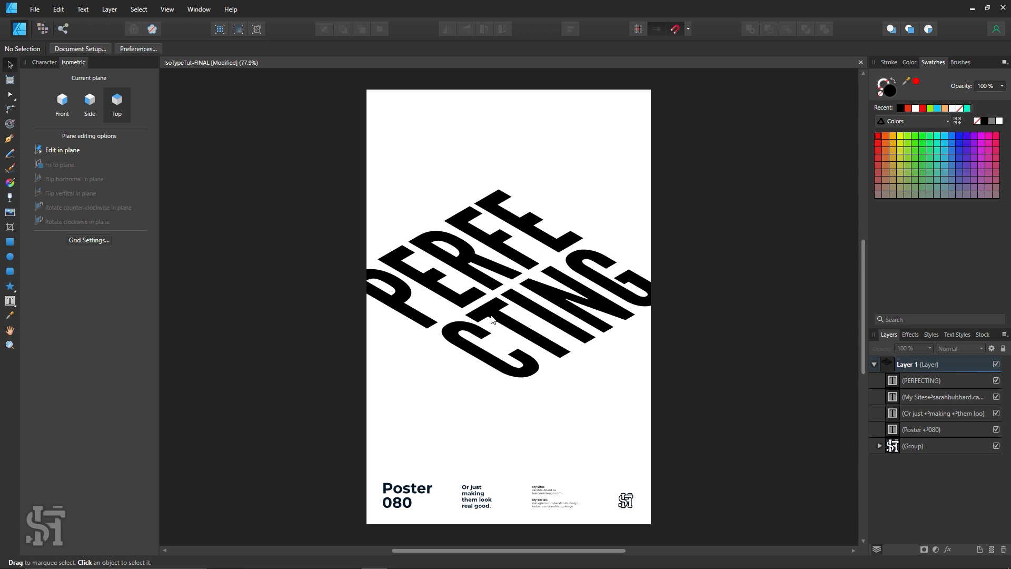
- Tighten the tracking of the letter I in CTING to -13 ‰
double_click(539, 291)
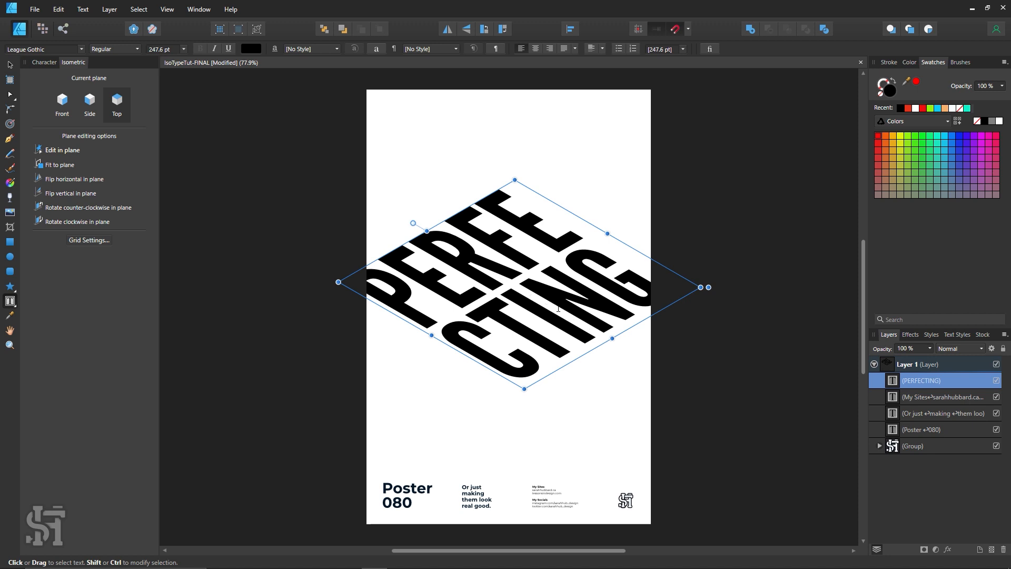
drag(559, 310, 546, 318)
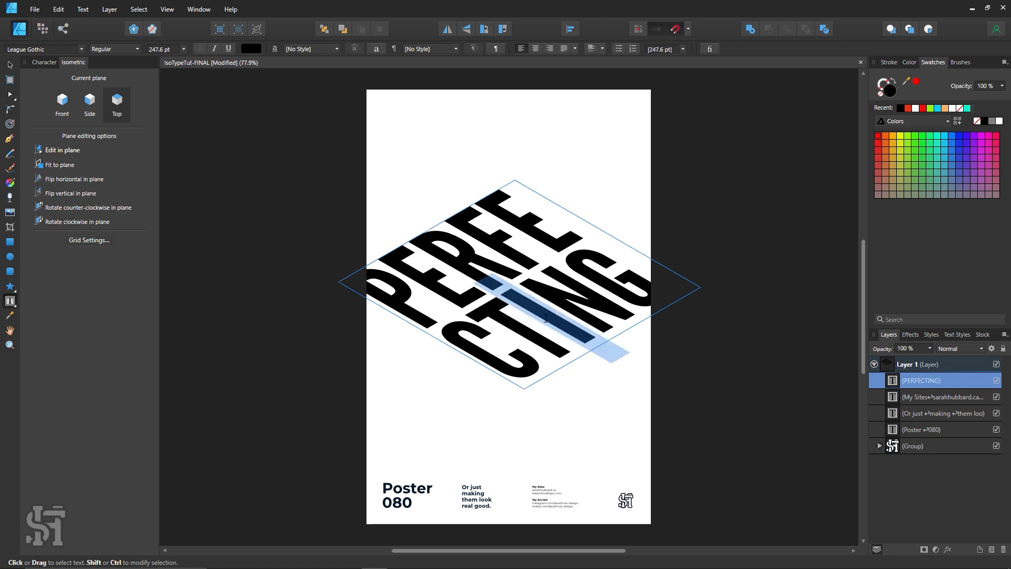
click(46, 63)
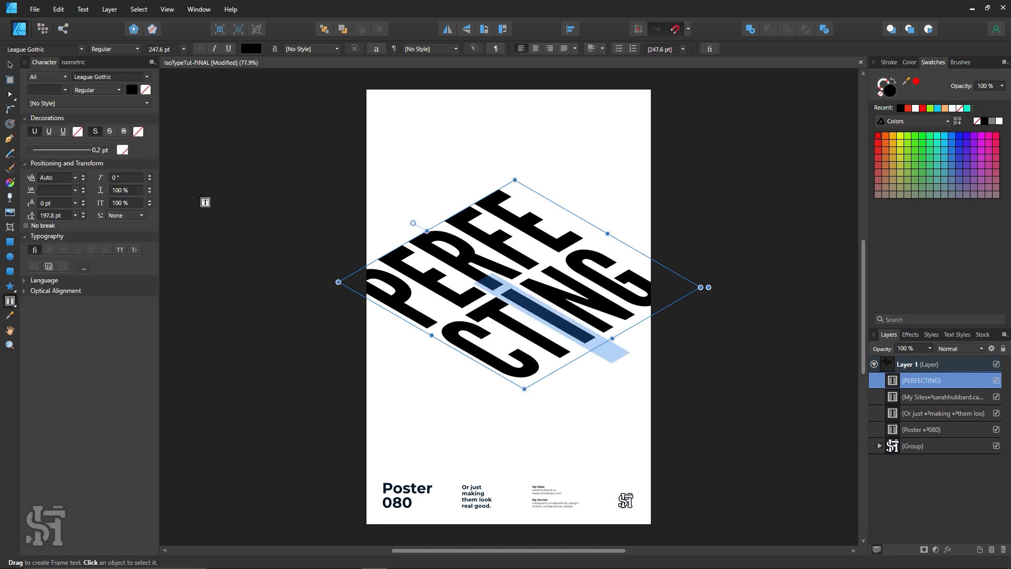
click(84, 193)
click(84, 192)
click(83, 193)
click(84, 193)
click(83, 193)
click(83, 193)
click(84, 192)
click(83, 193)
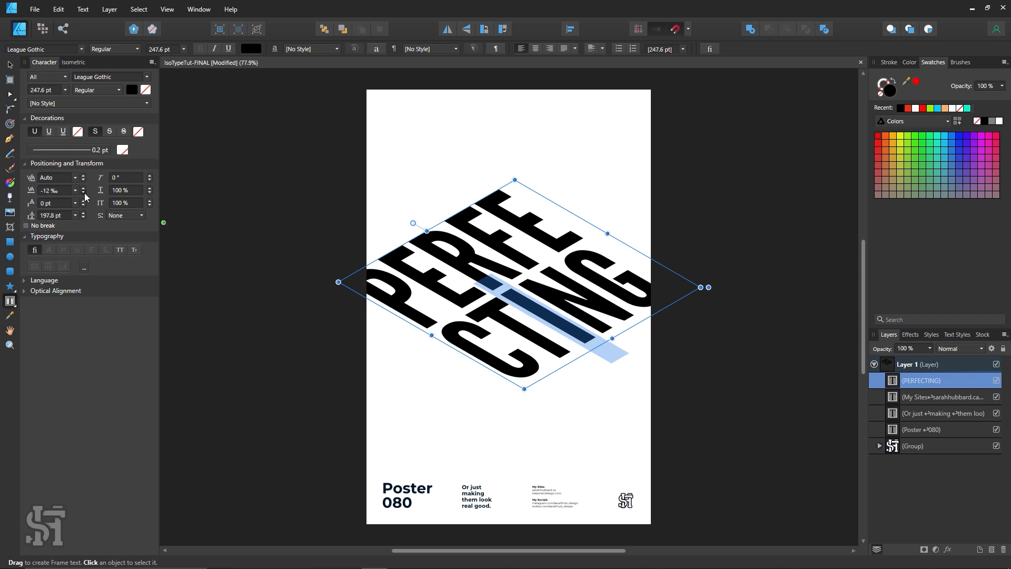
- Slightly tighten the tracking of the letter N in CTING
click(580, 296)
drag(579, 296, 653, 315)
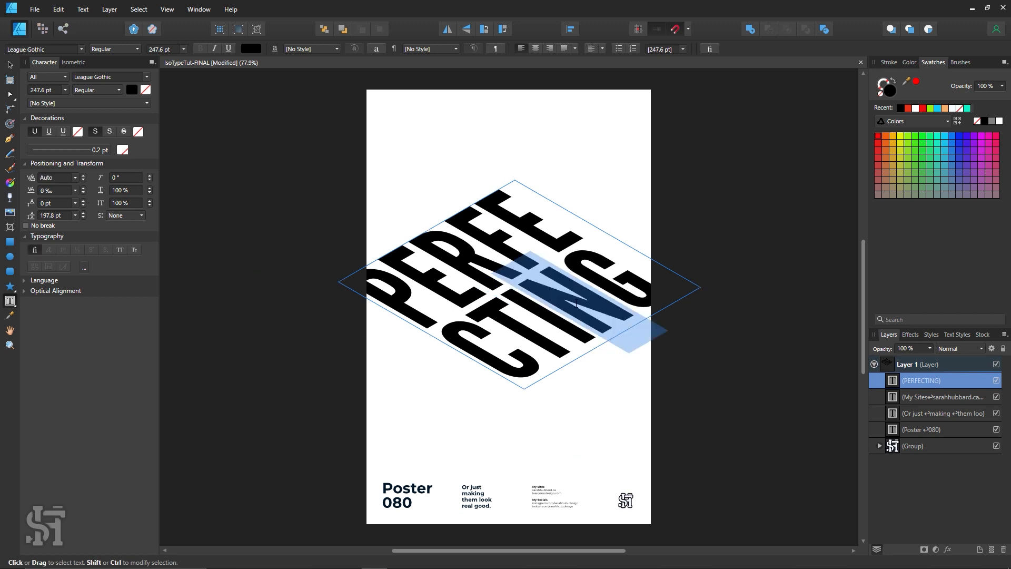
click(83, 192)
click(84, 192)
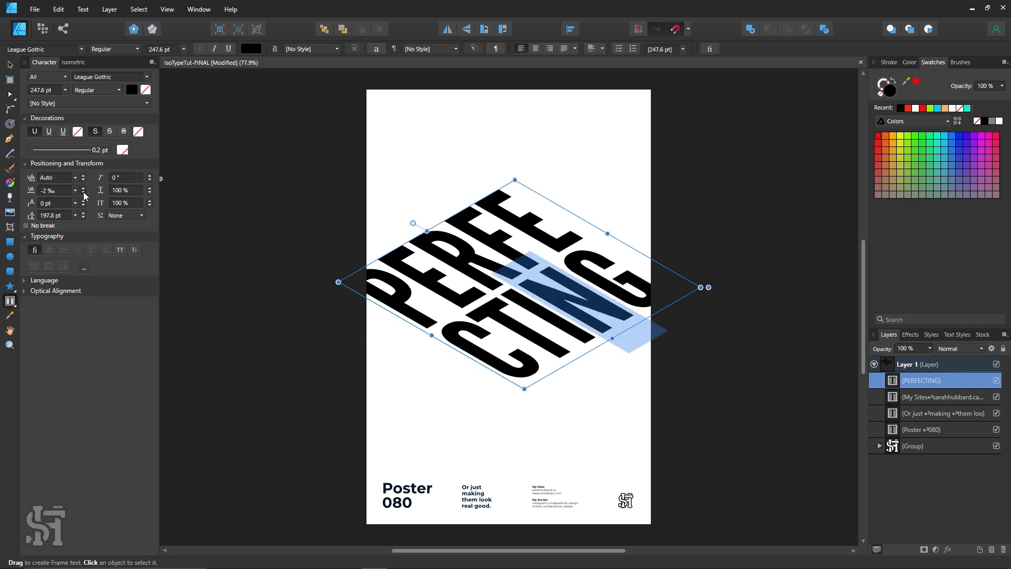
click(83, 192)
click(83, 192)
click(84, 193)
click(84, 192)
click(83, 192)
- Widen the tracking of the letter T in CTING to 10 ‰ and finish editing the text
click(598, 334)
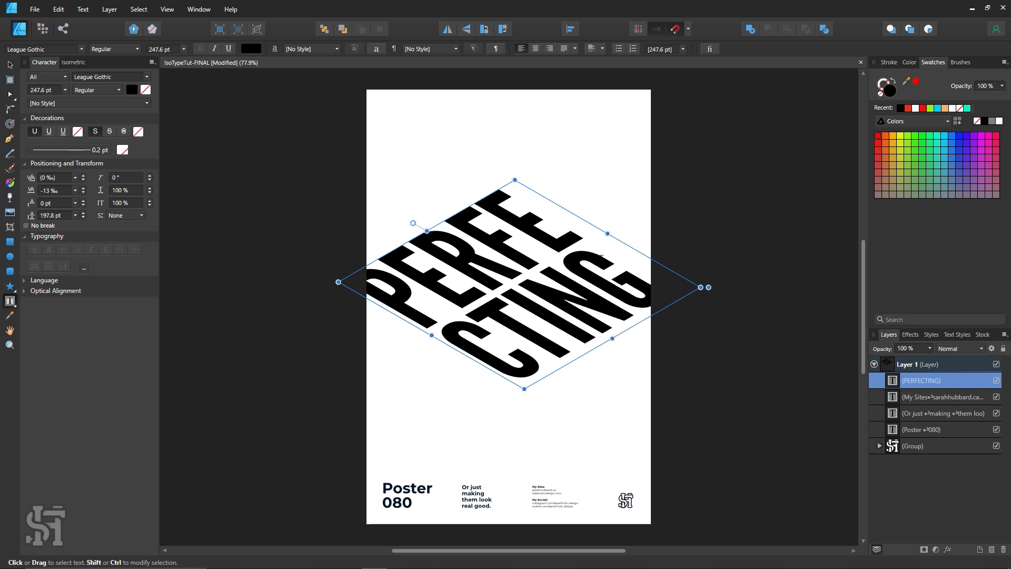
key(shift+Right)
click(564, 315)
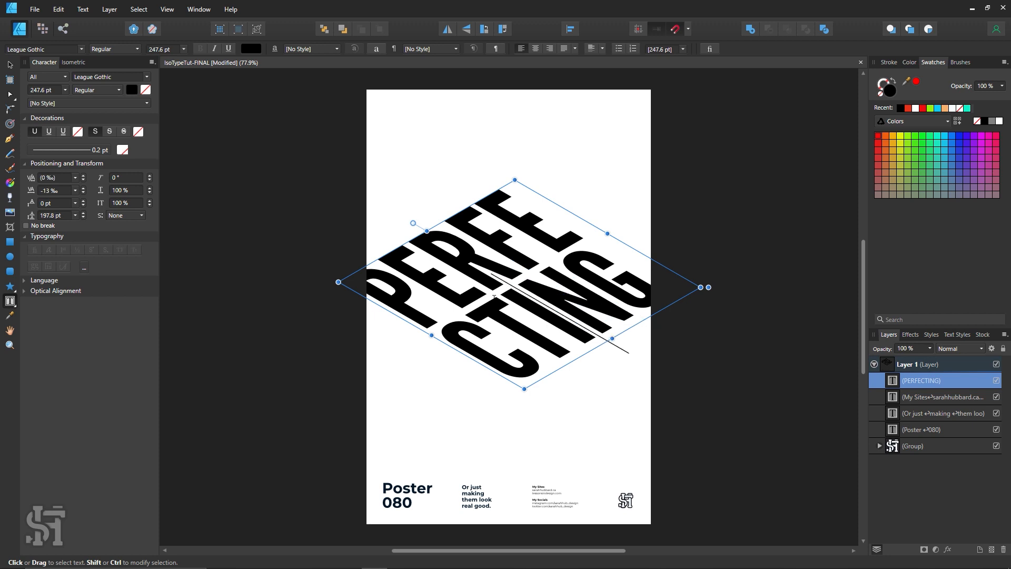
drag(508, 302, 514, 342)
click(83, 188)
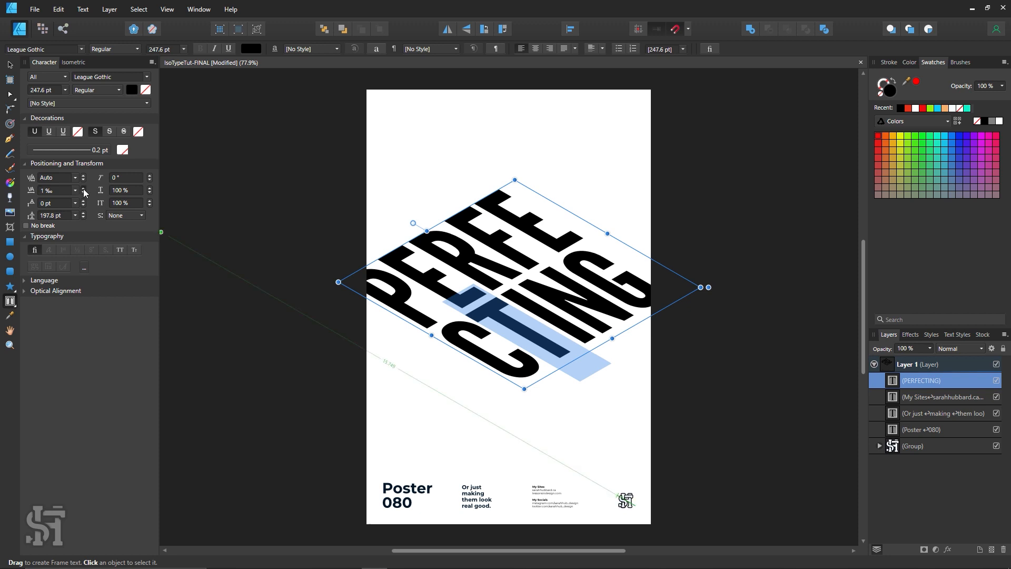
click(84, 188)
click(83, 189)
click(83, 188)
click(83, 189)
click(83, 188)
click(83, 188)
click(84, 189)
click(83, 188)
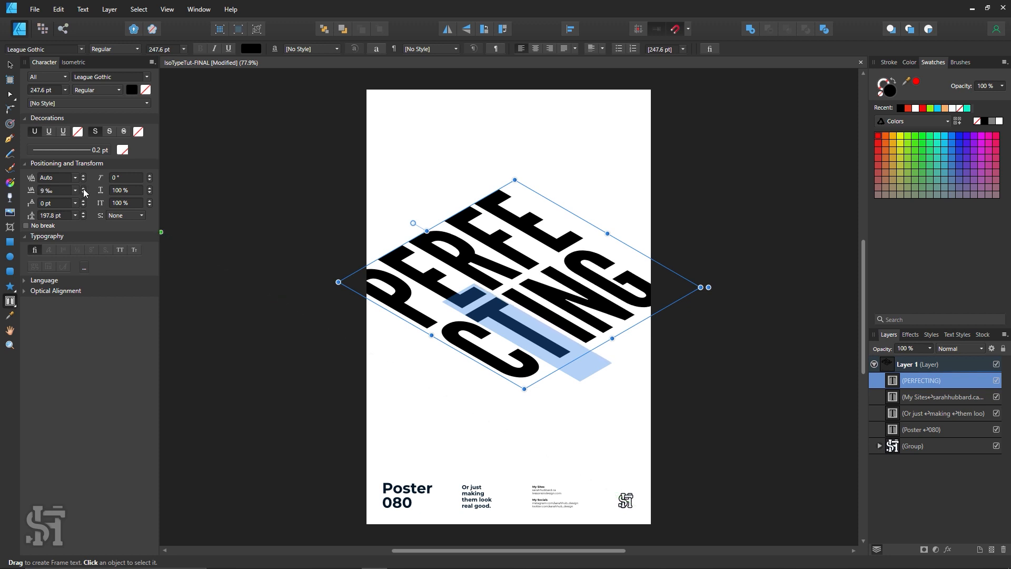
click(83, 188)
click(586, 285)
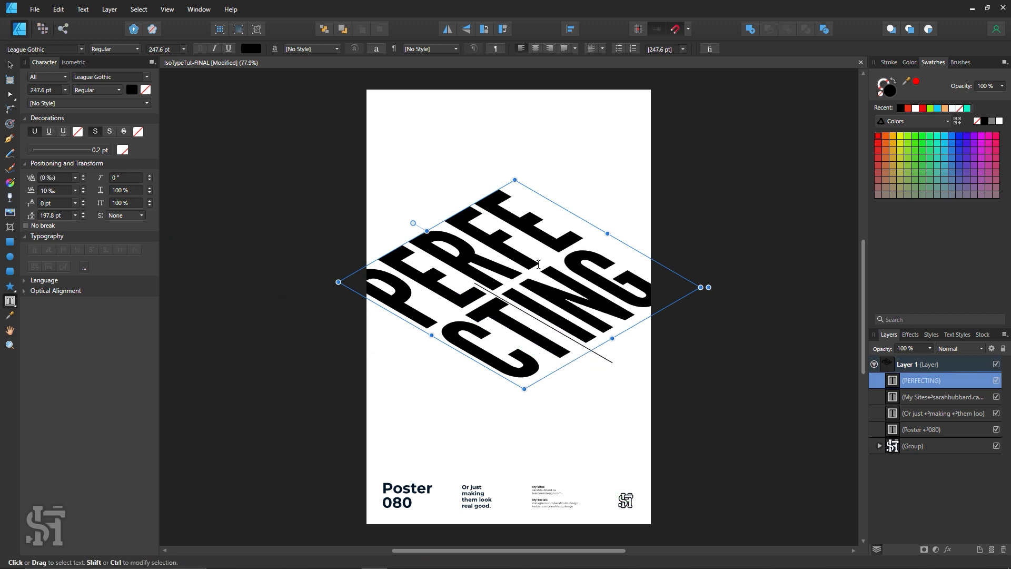
click(9, 64)
click(239, 145)
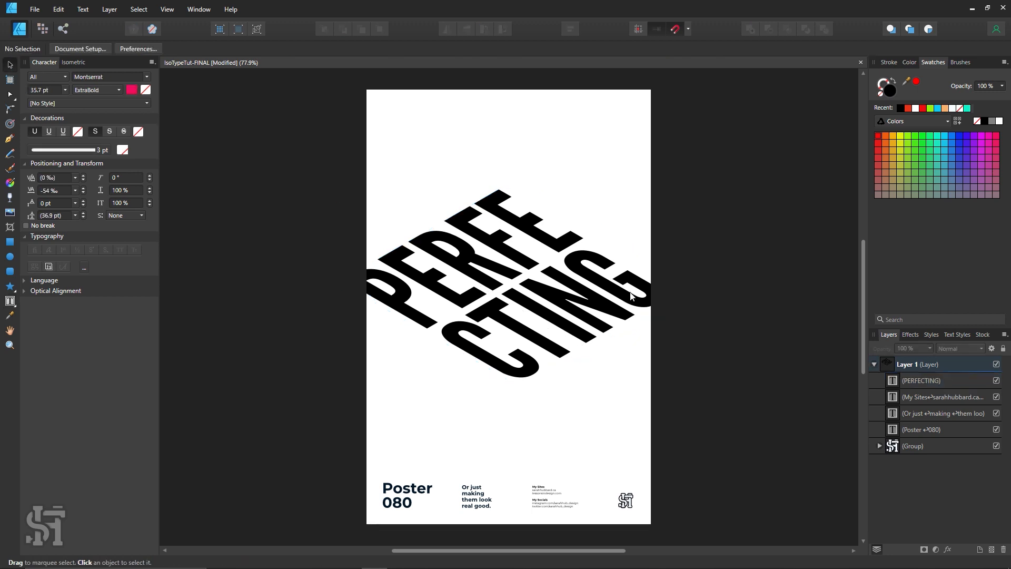
- Try a tighter leading override of 193.8 pt on the PERFECTING text, and undo the reduction
click(520, 336)
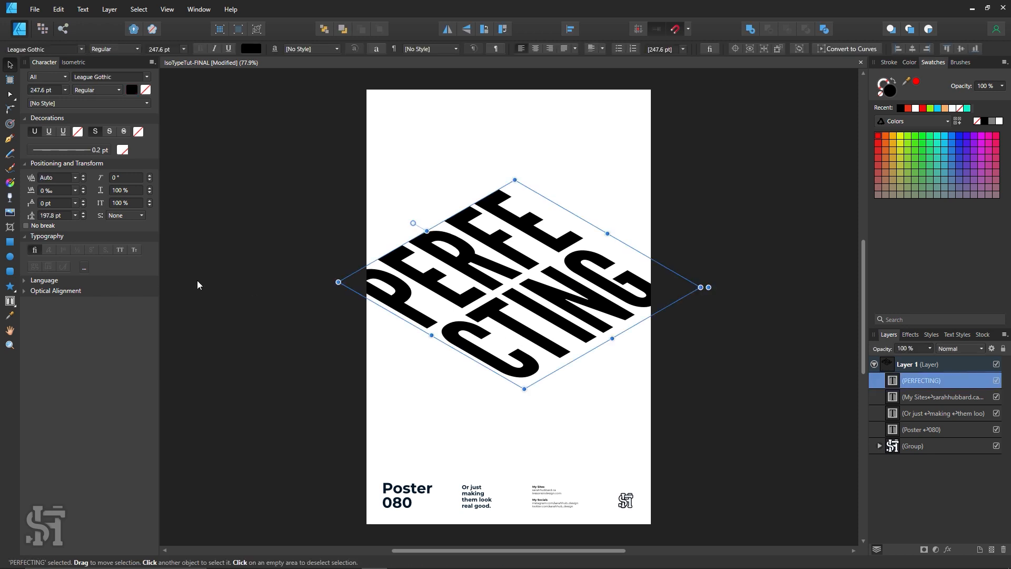
click(80, 217)
click(80, 217)
click(81, 217)
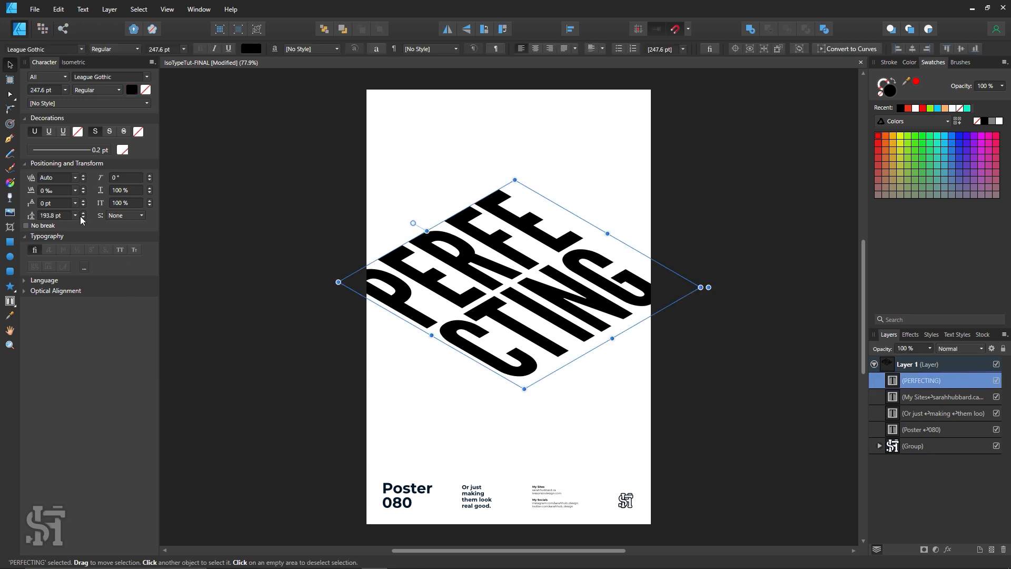
click(231, 216)
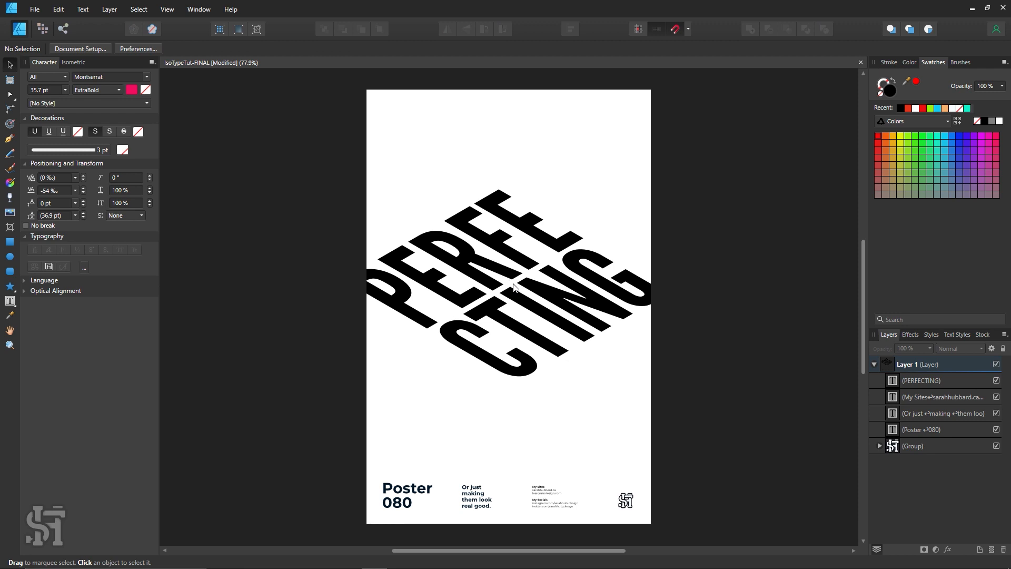
click(399, 271)
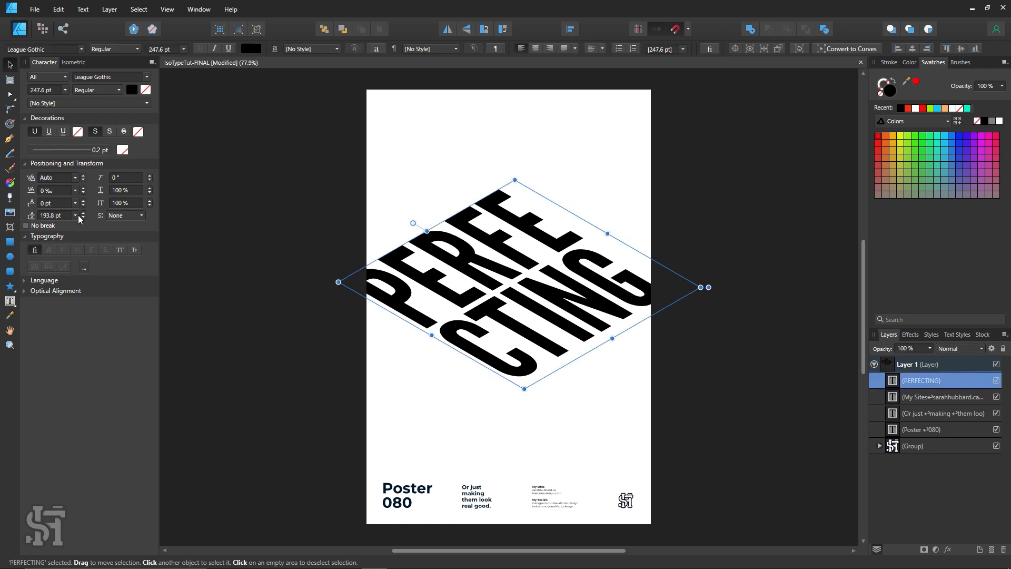
click(320, 280)
drag(471, 290, 563, 299)
key(ctrl+z)
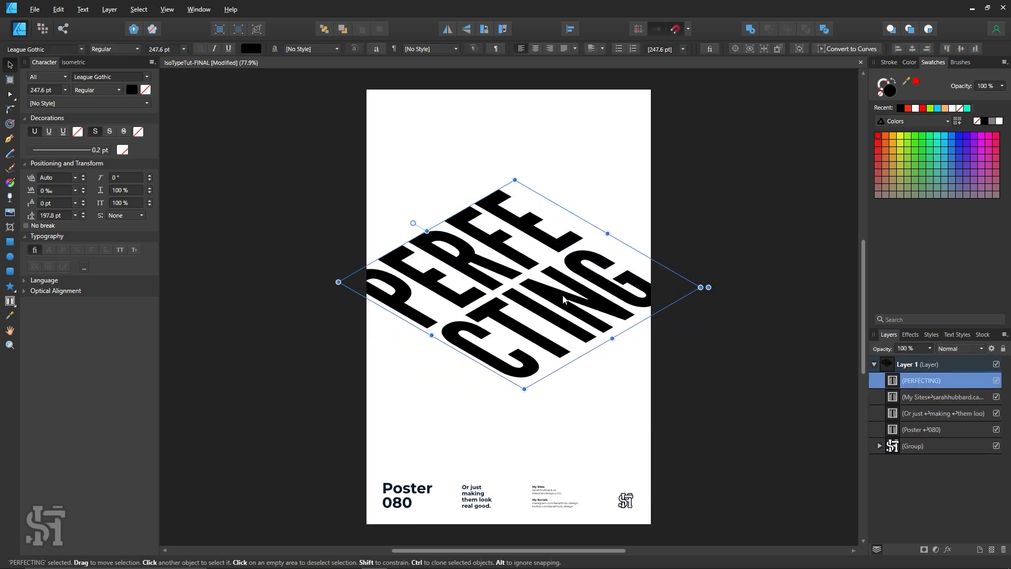
- Try duplicating the PERFECTING text a short distance straight below the original, and undo the copy
click(707, 168)
drag(574, 280, 574, 319)
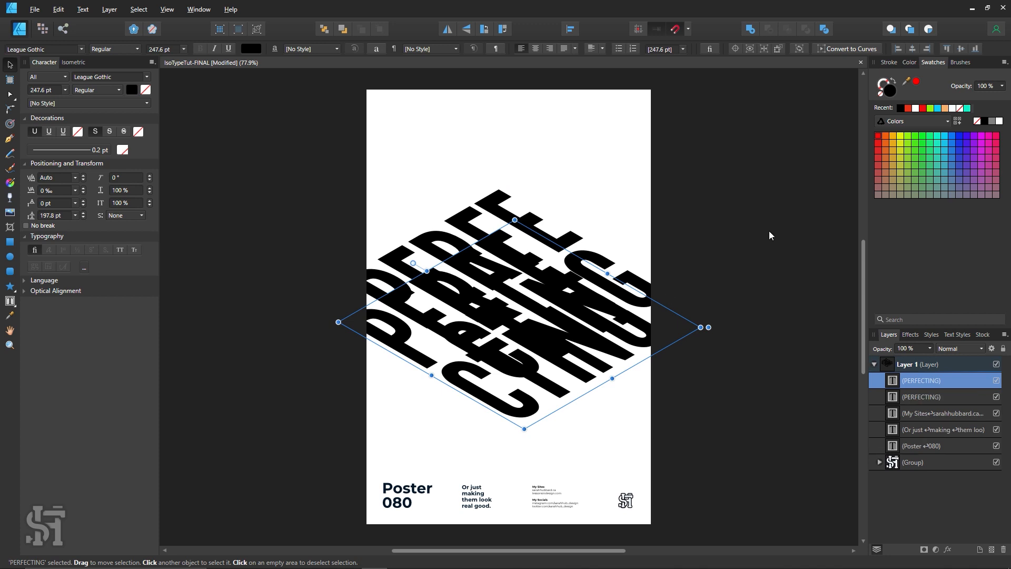
key(ctrl+z)
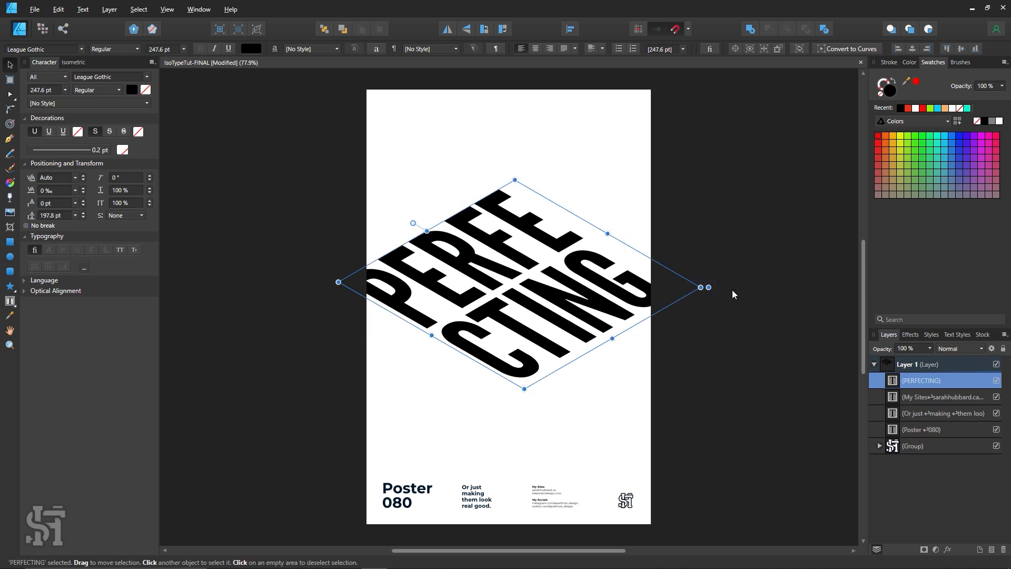
- Scale the PERFECTING text up to about 267.2 pt and shift it slightly left so both ends run off the page
click(746, 251)
click(621, 317)
drag(709, 287, 719, 289)
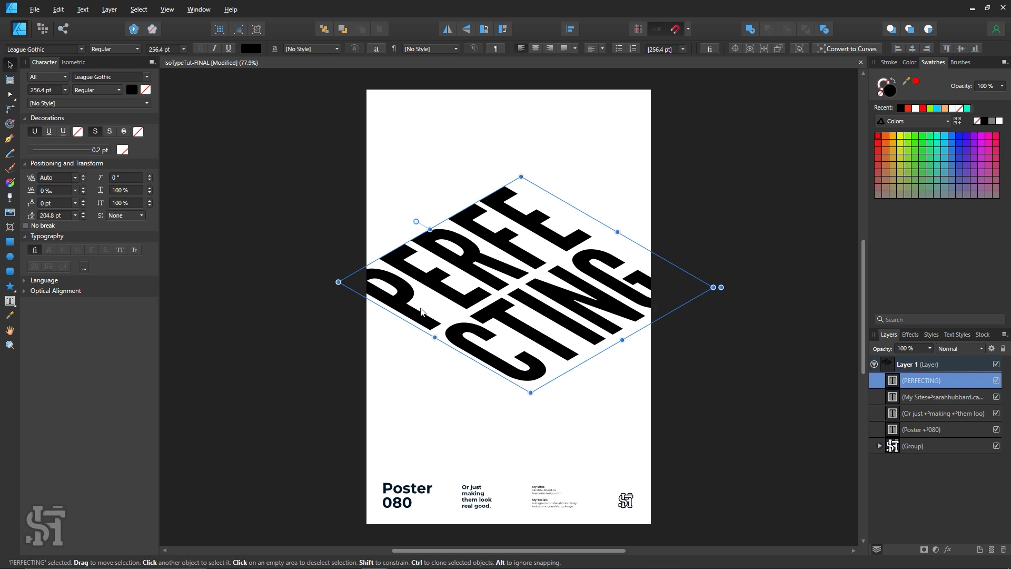
drag(390, 285, 382, 283)
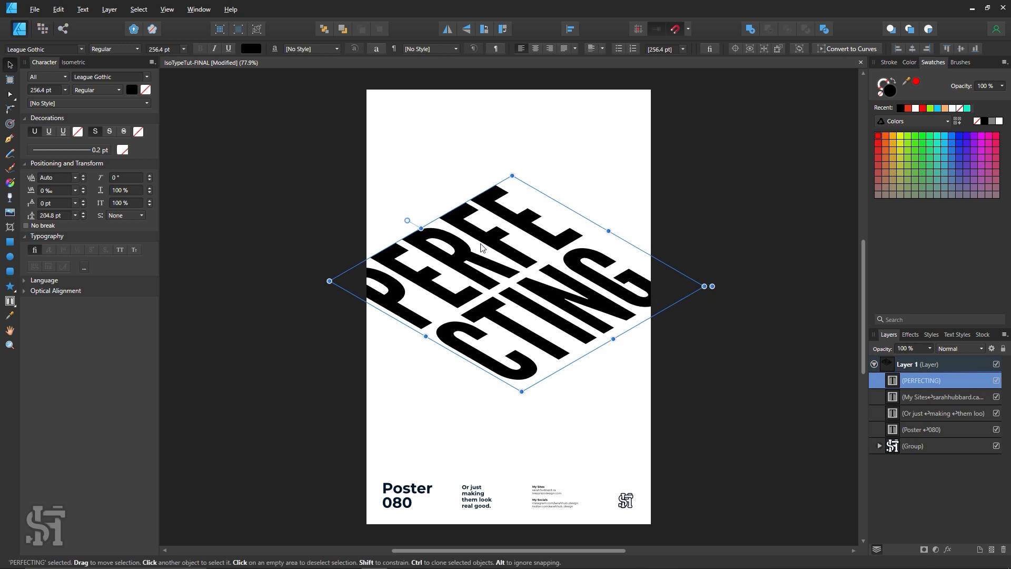
mouse_move(720, 287)
mouse_down()
mouse_move(673, 282)
mouse_move(718, 286)
mouse_up()
click(790, 346)
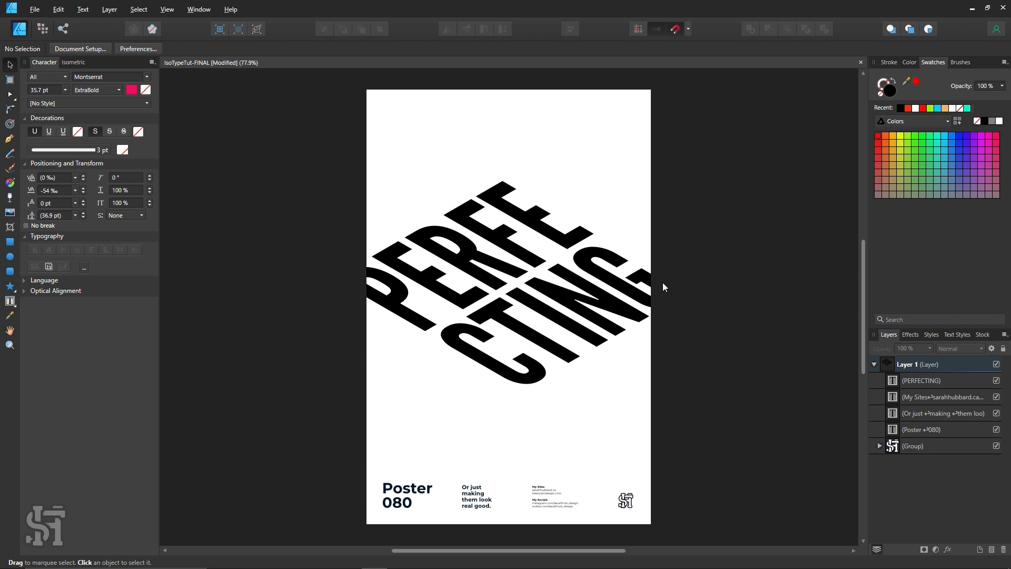
- Move the enlarged PERFECTING text block slightly straight down on the poster
click(610, 293)
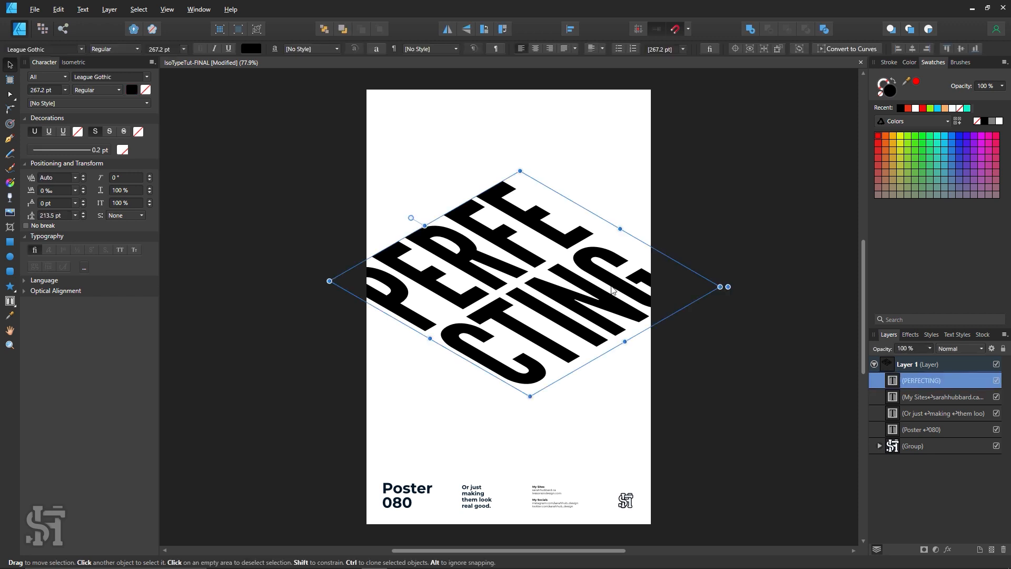
click(672, 444)
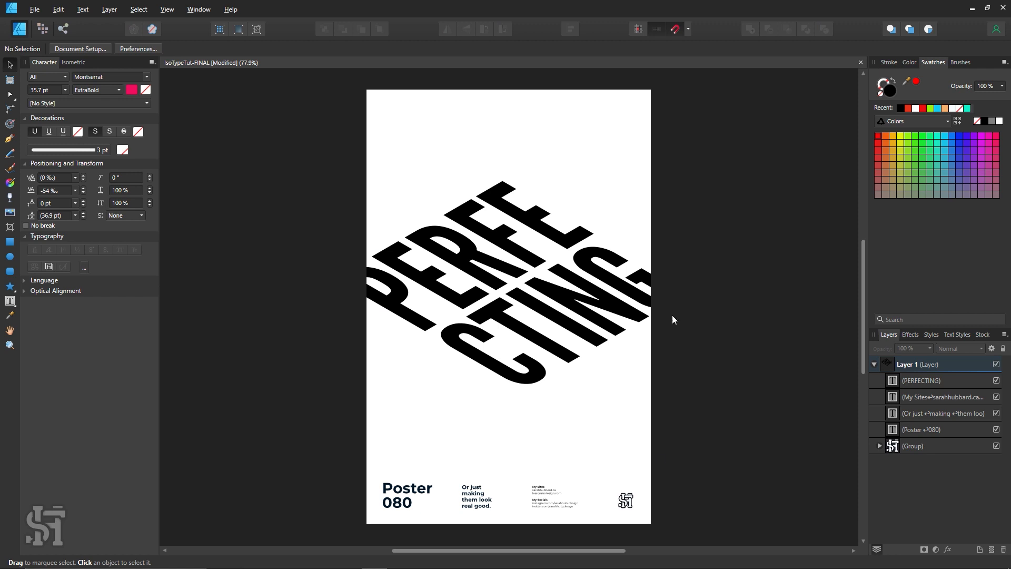
drag(605, 292, 608, 306)
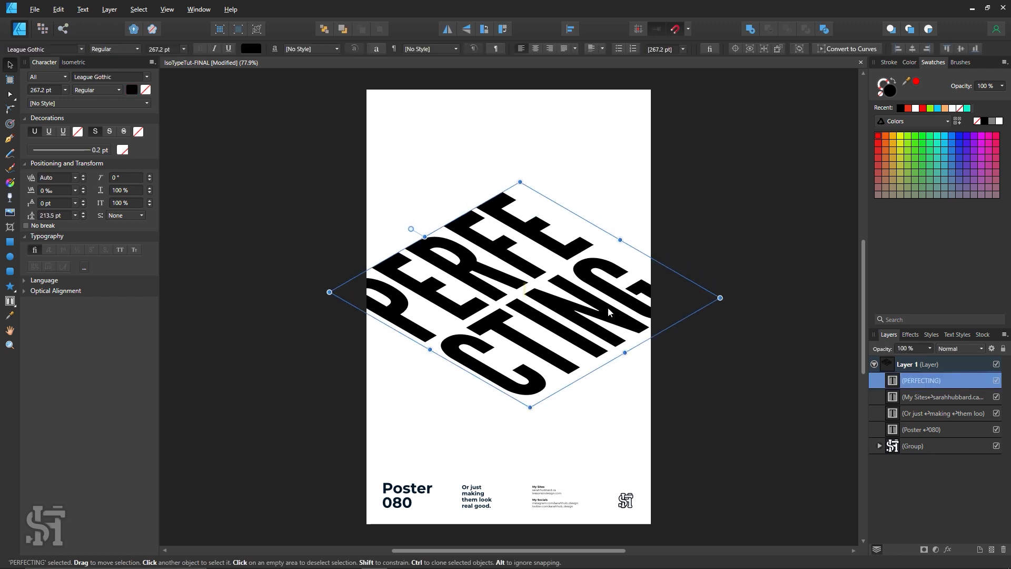
click(703, 232)
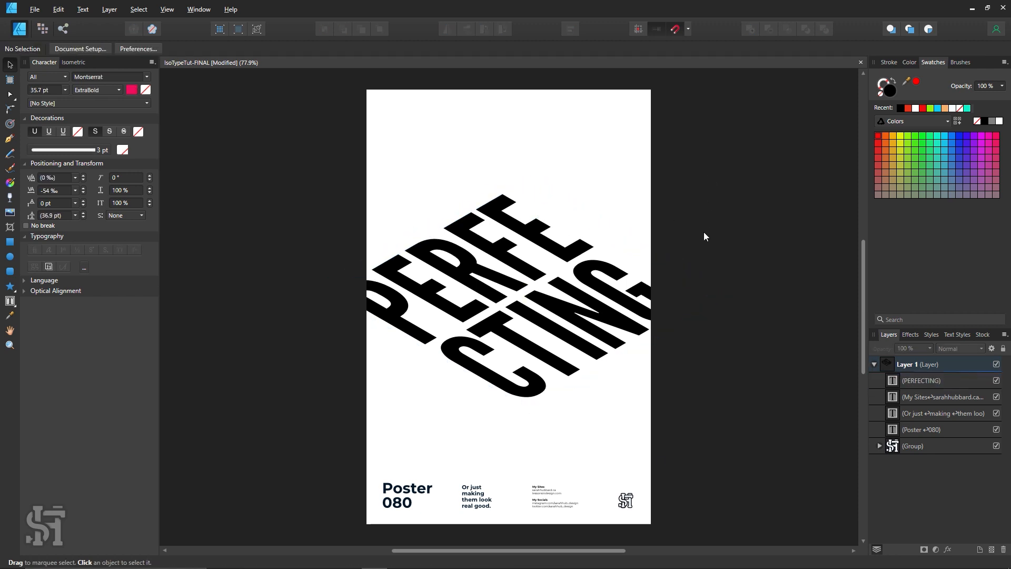
click(602, 289)
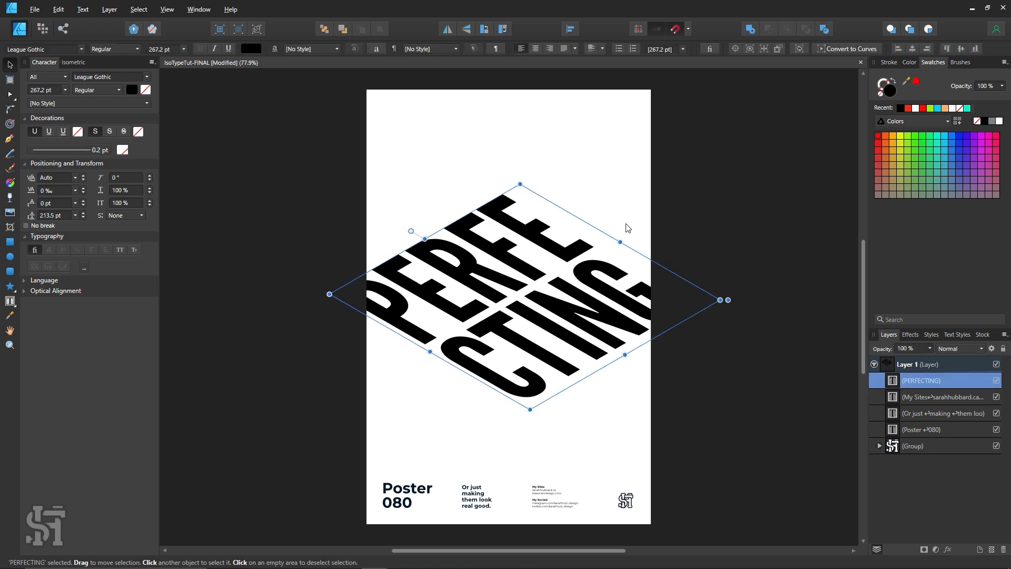
click(580, 275)
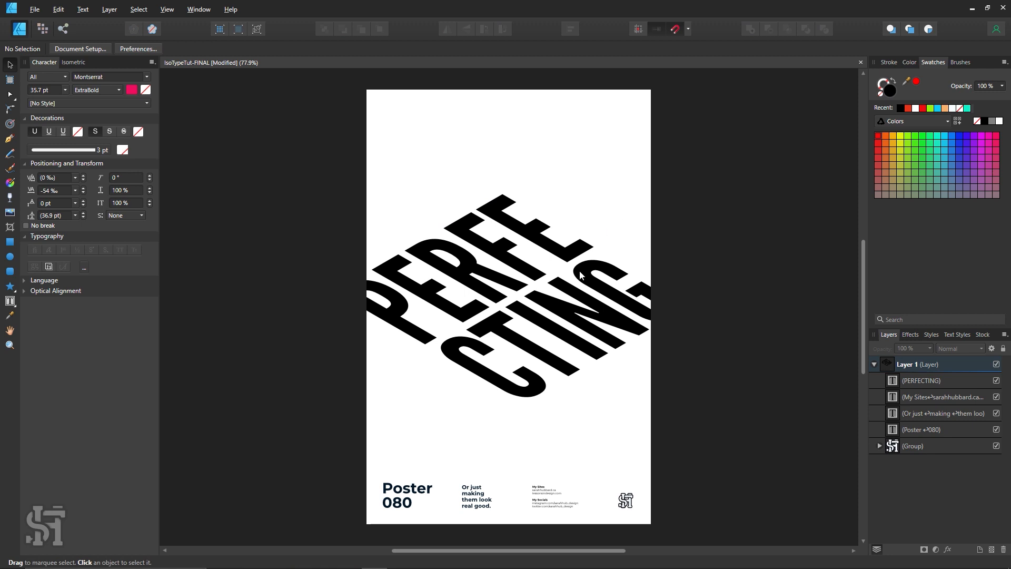
ctrl+drag(579, 272, 580, 279)
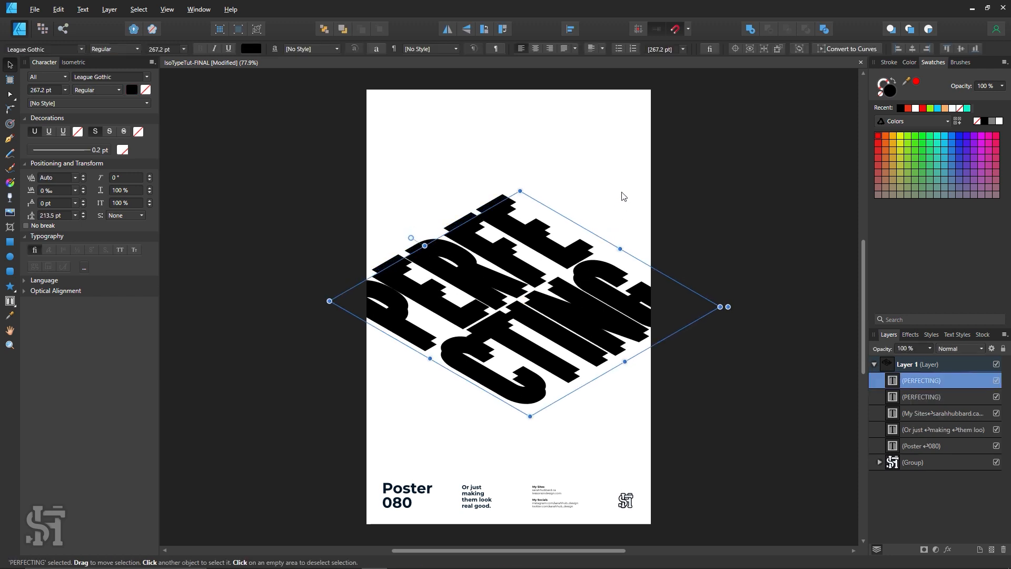
key(ctrl+z)
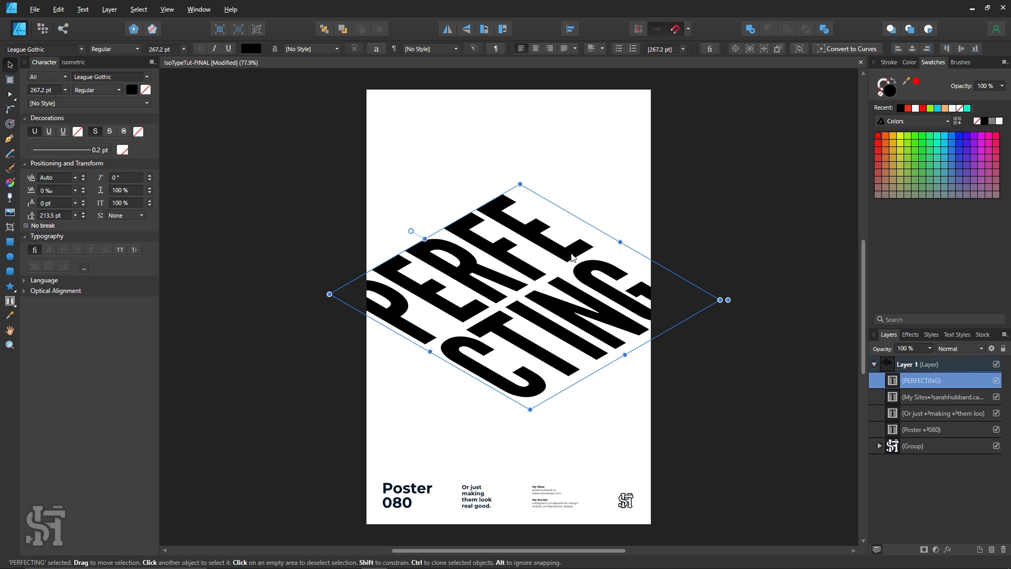
- Duplicate the PERFECTING text a short distance below the original and fill the copy with orange
mouse_move(572, 257)
ctrl+mouse_down()
mouse_move(576, 280)
mouse_move(577, 268)
ctrl+mouse_up()
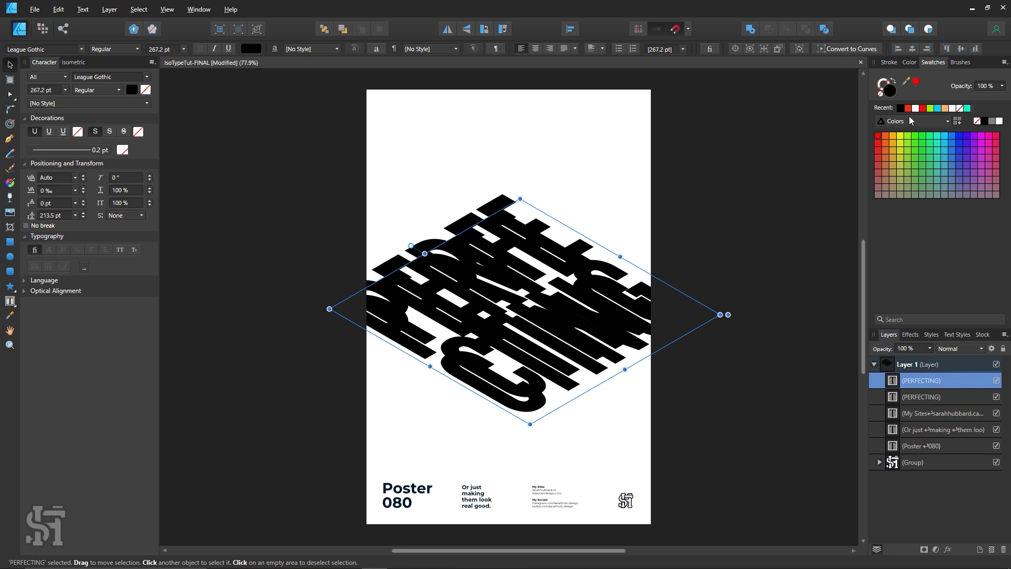
click(930, 109)
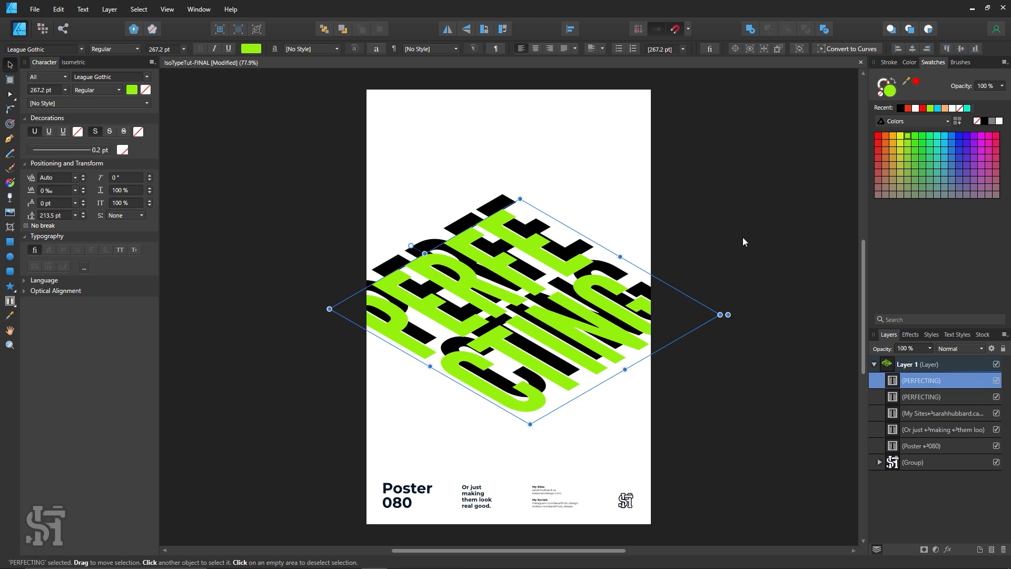
click(893, 135)
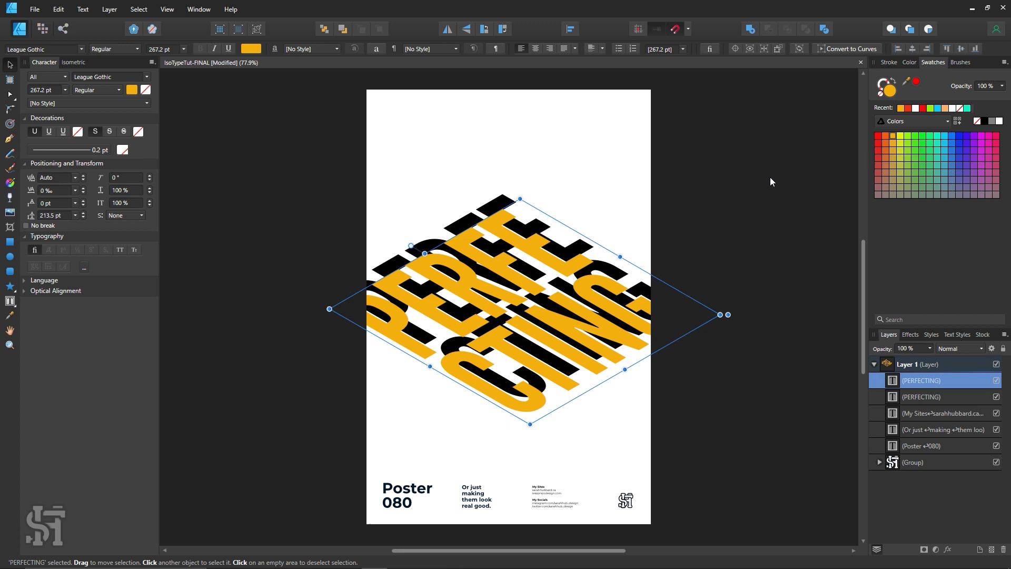
- Send the orange PERFECTING copy to the back of the layer and move it slightly up, closer to the black text
key(ctrl+shift+bracketleft)
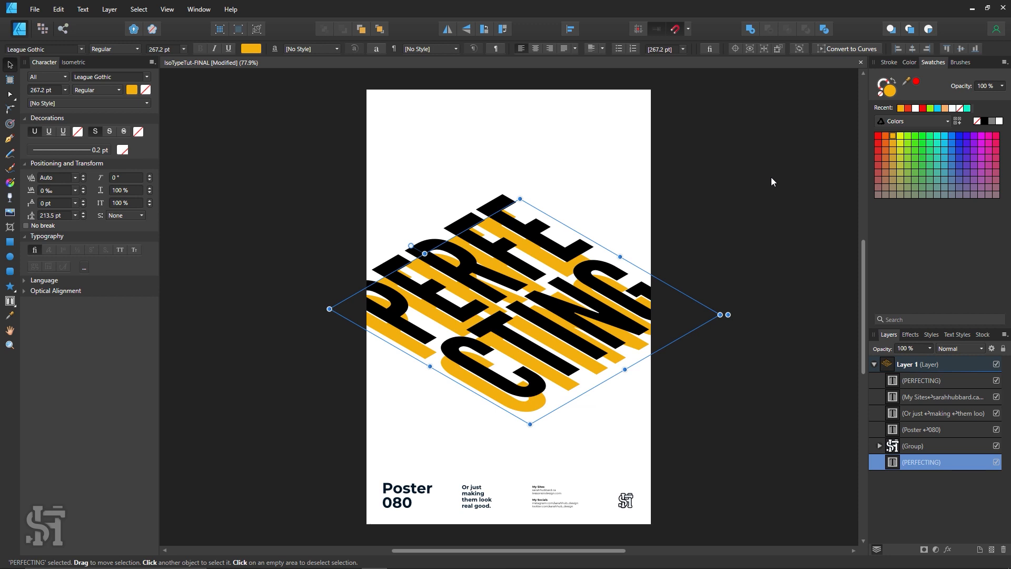
right_click(558, 271)
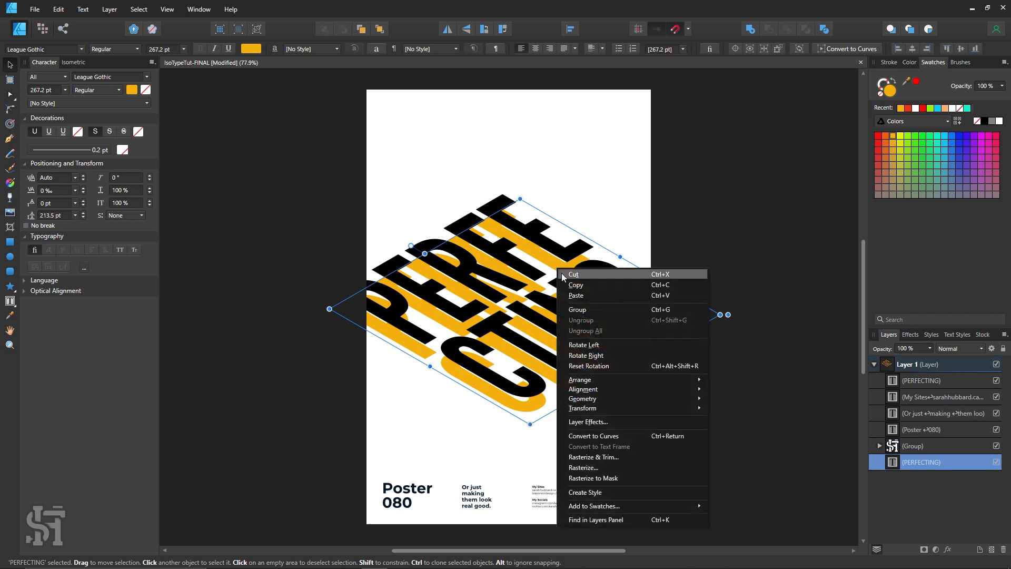
mouse_move(632, 382)
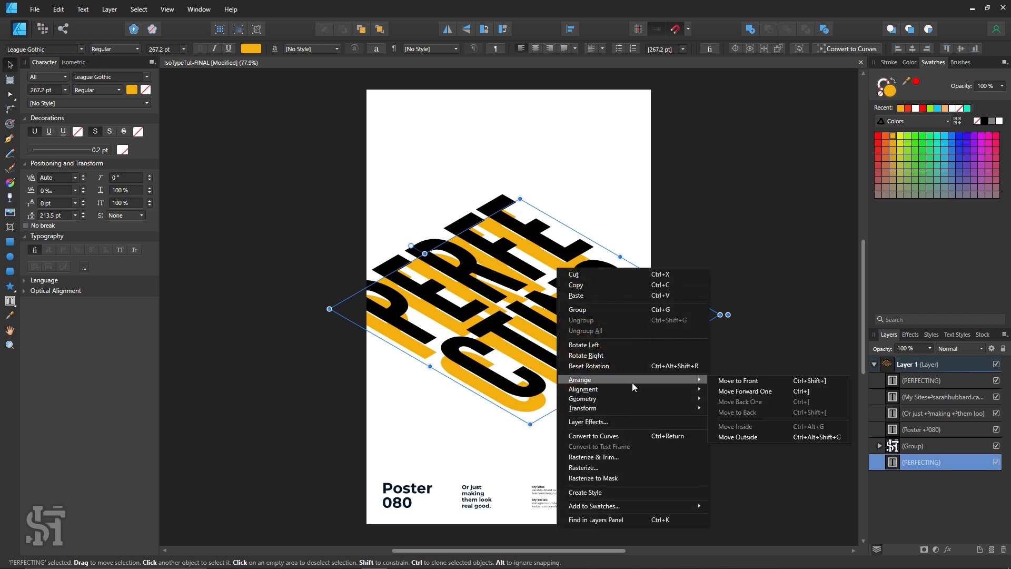
click(705, 4)
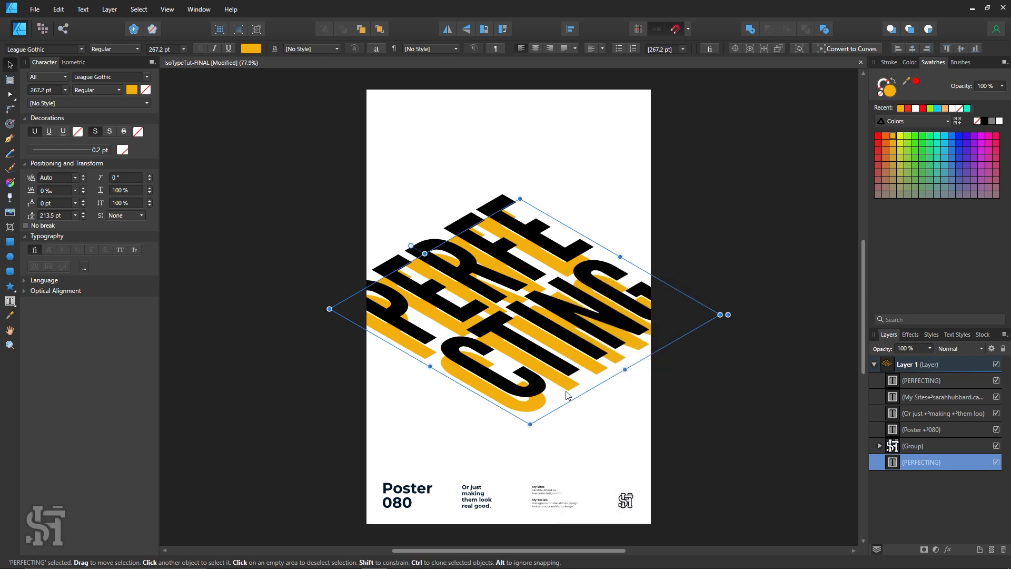
drag(566, 394, 586, 394)
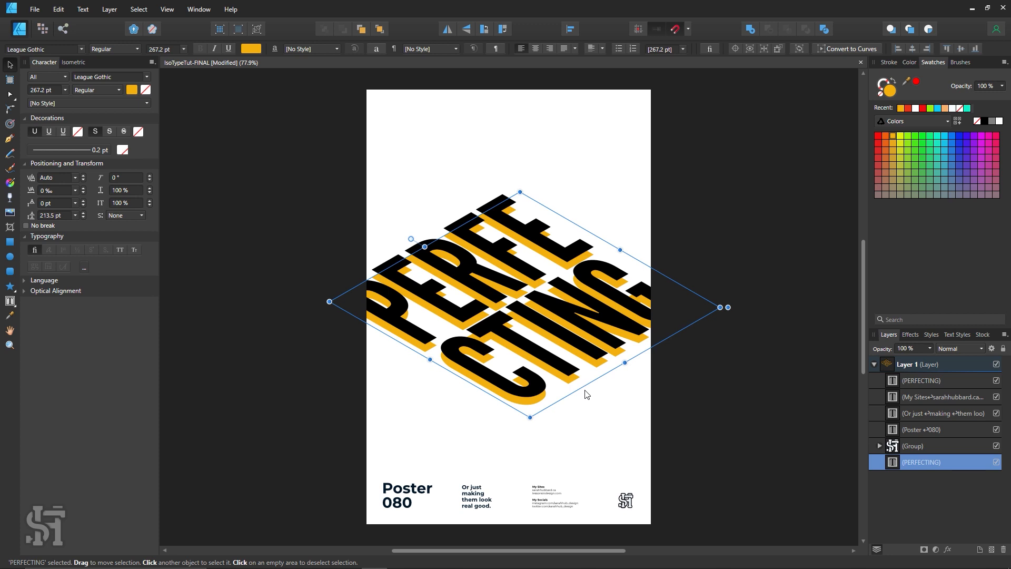
key(Up)
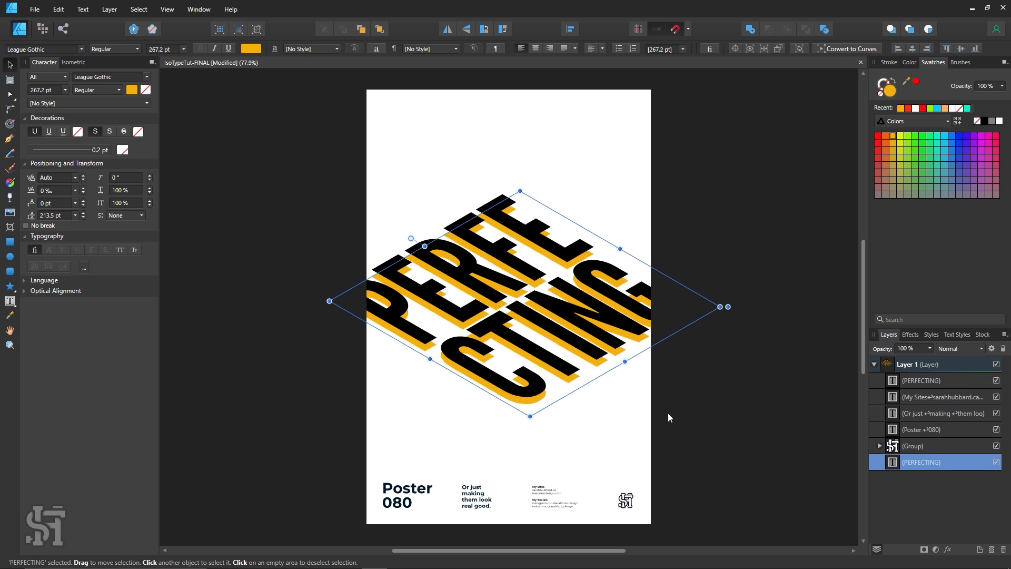
- Turn the orange PERFECTING copy into an unfilled outline with a 1 pt black stroke
click(894, 82)
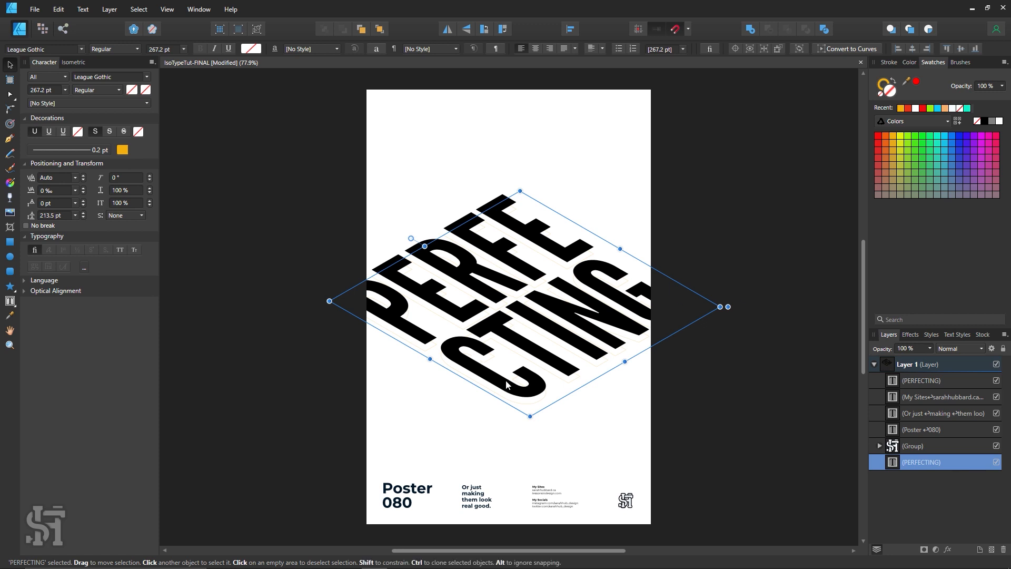
click(895, 63)
click(995, 95)
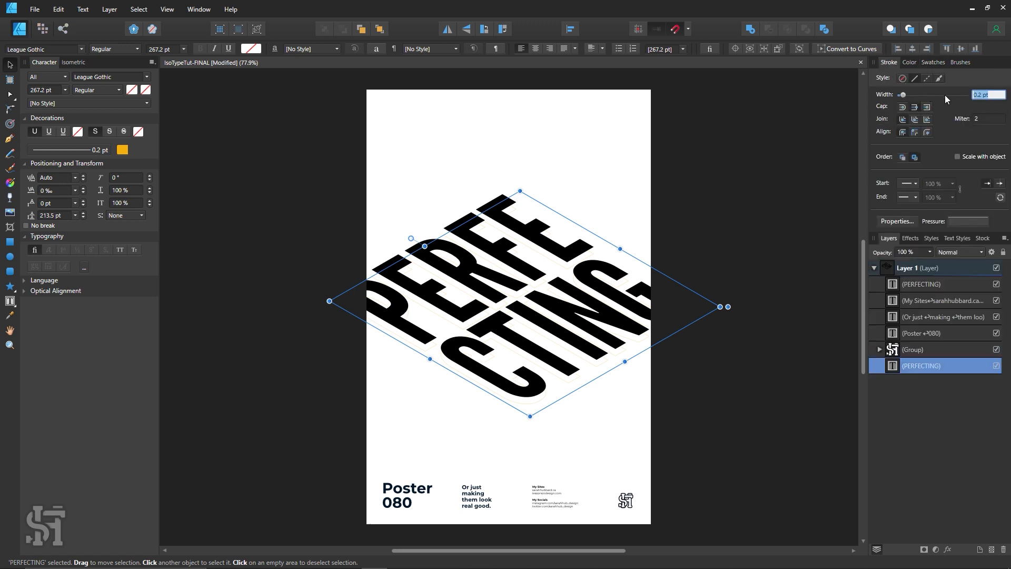
text(1)
key(Return)
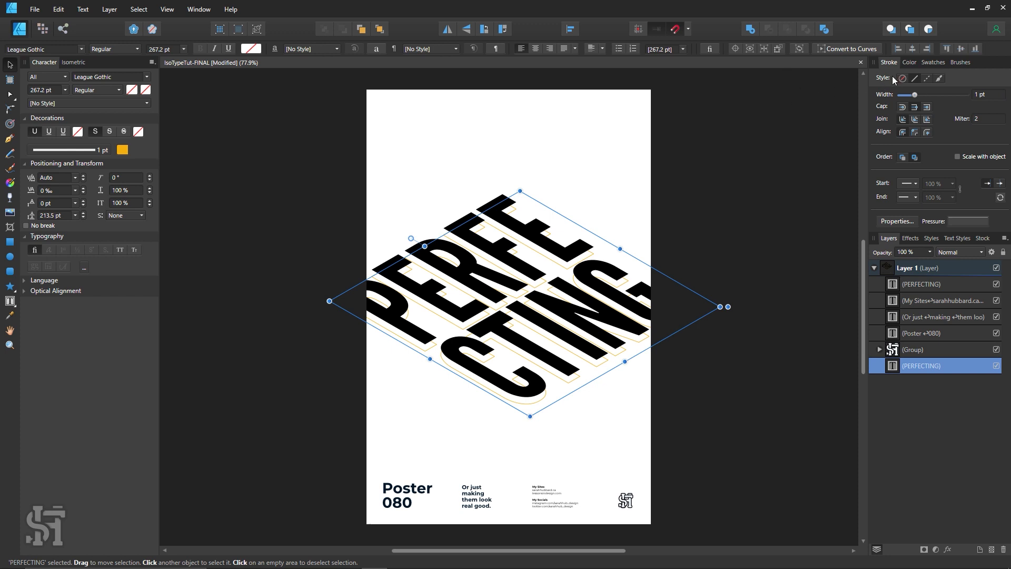
click(933, 64)
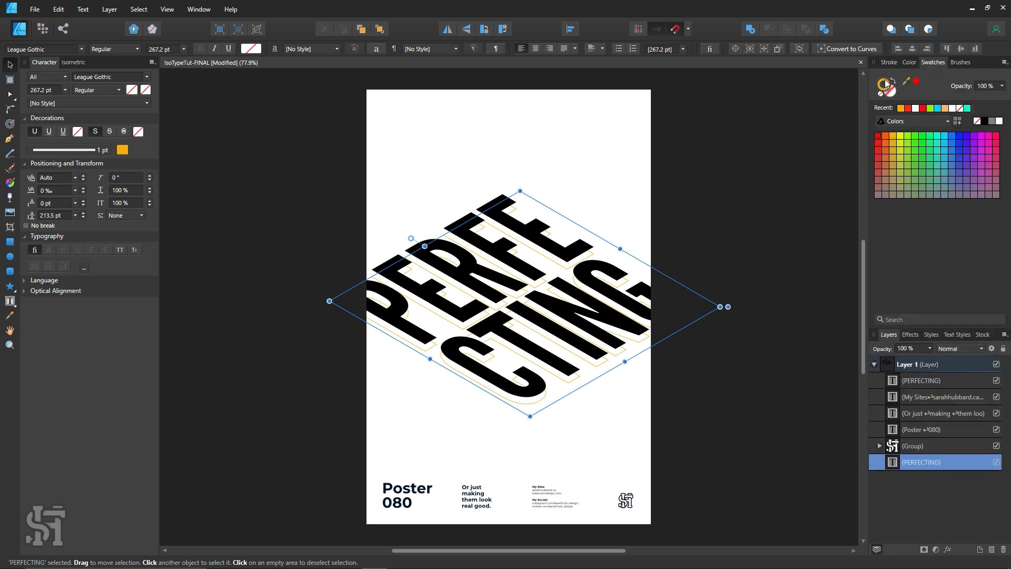
click(982, 122)
click(649, 472)
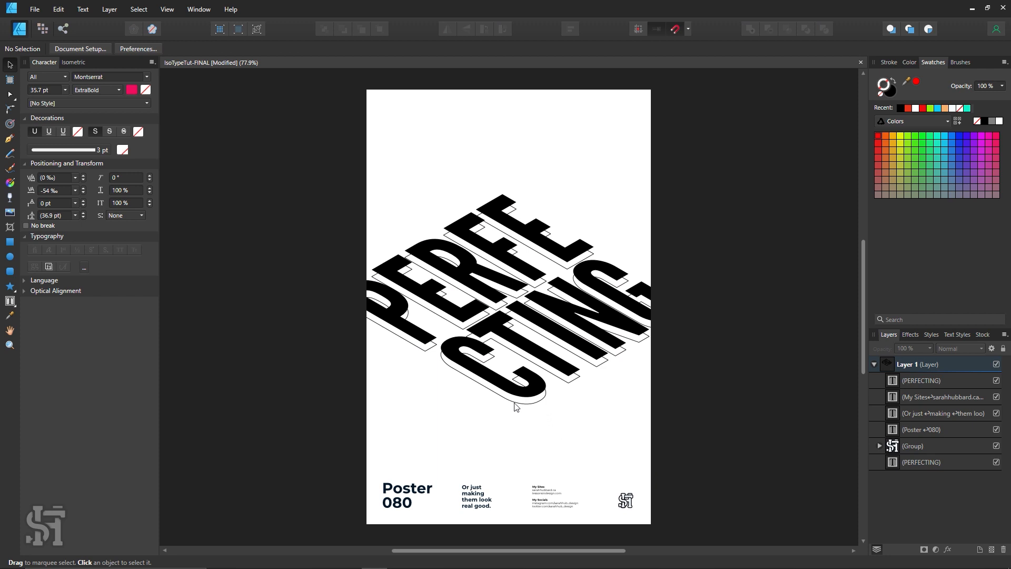
- Compare the fill colours of the footer text blocks and the solid PERFECTING text
click(558, 500)
click(421, 496)
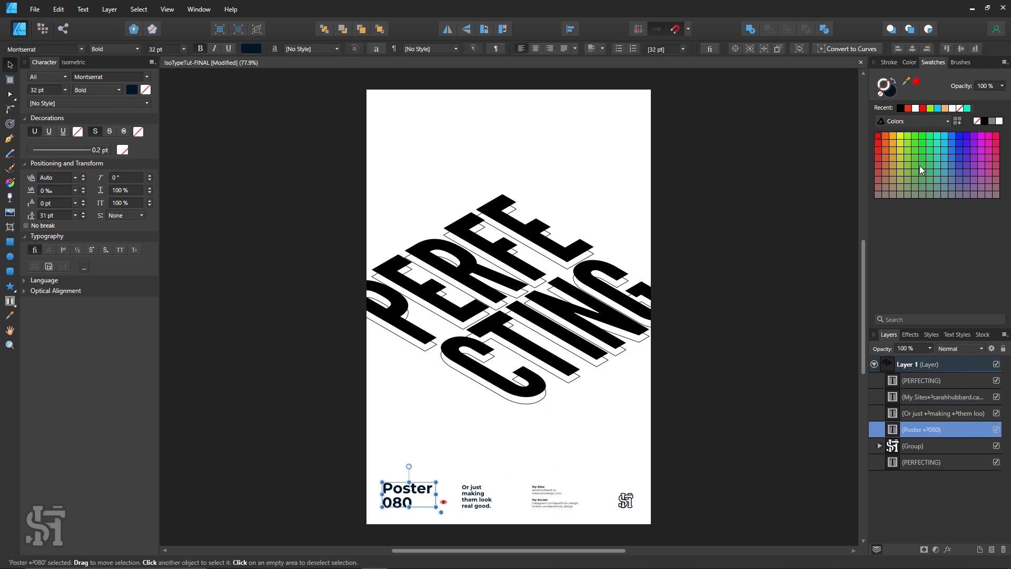
click(592, 459)
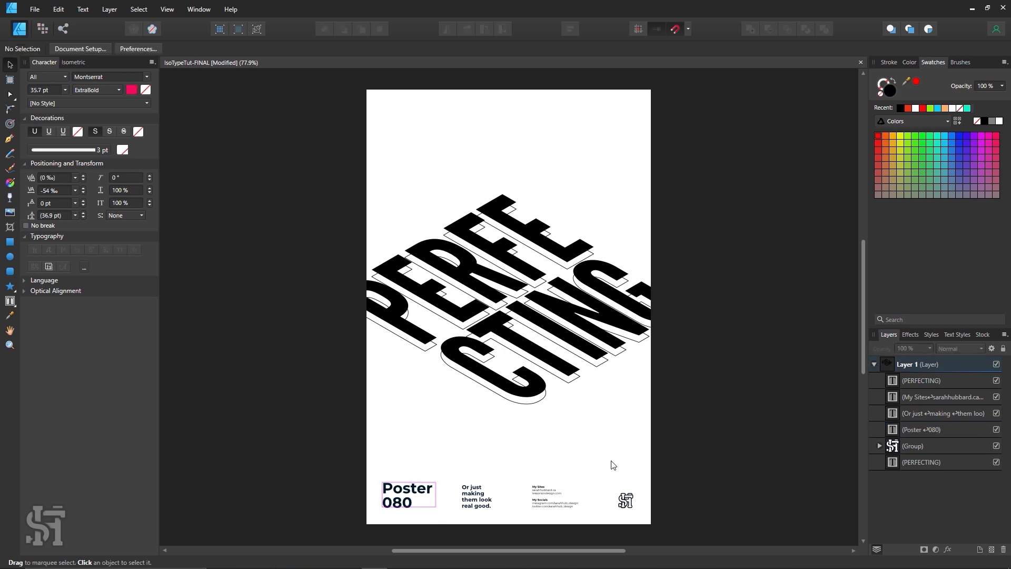
drag(612, 461, 330, 537)
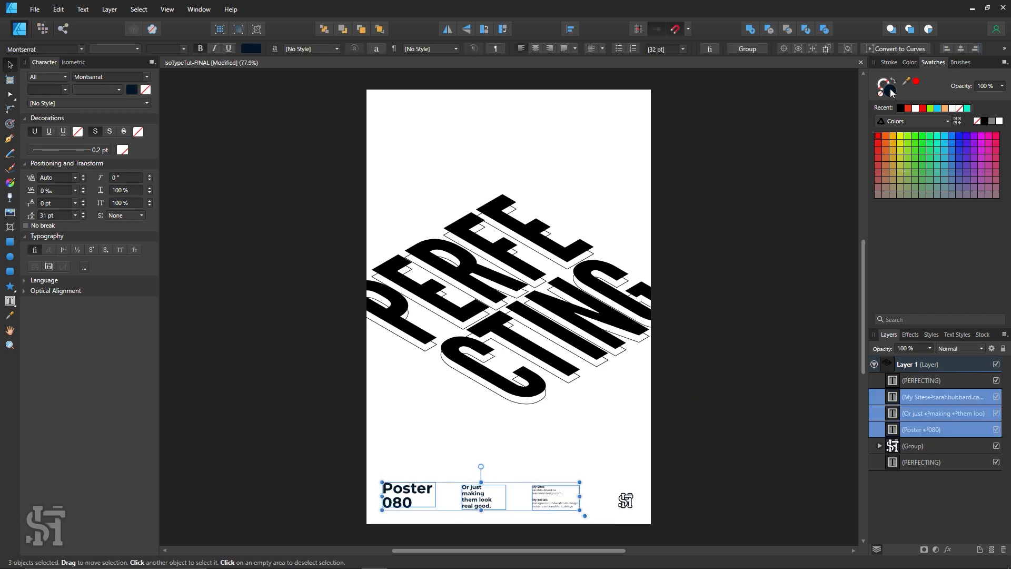
click(620, 221)
click(585, 275)
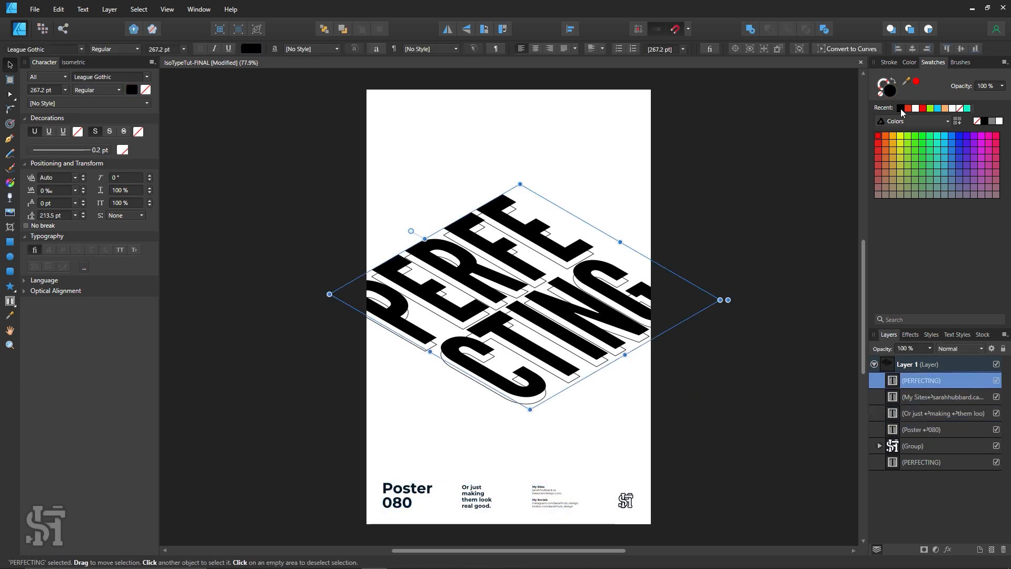
click(792, 285)
click(430, 493)
click(757, 412)
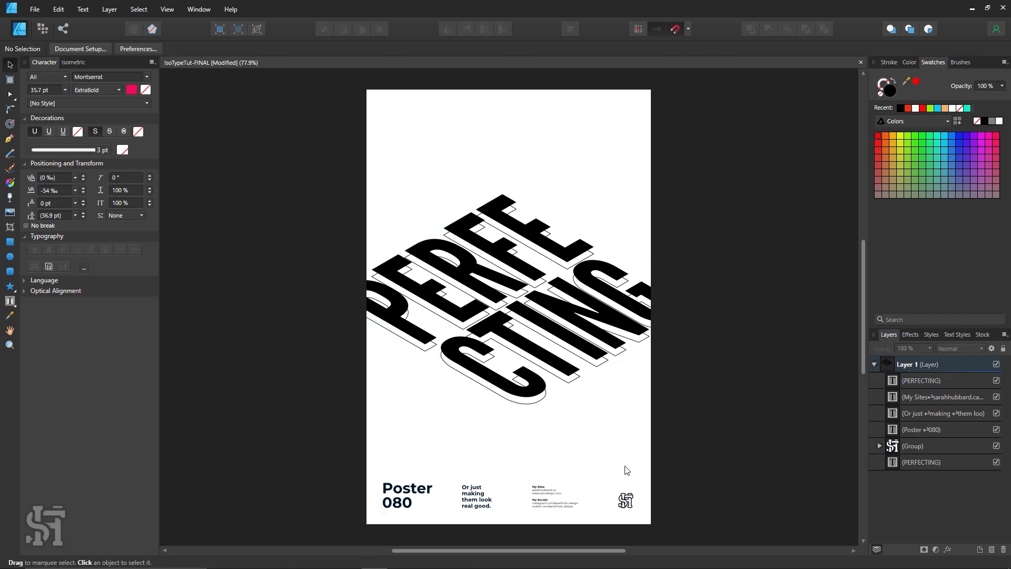
- Fill the three footer text blocks with a bluish near-black, hex 141417
drag(627, 470, 350, 531)
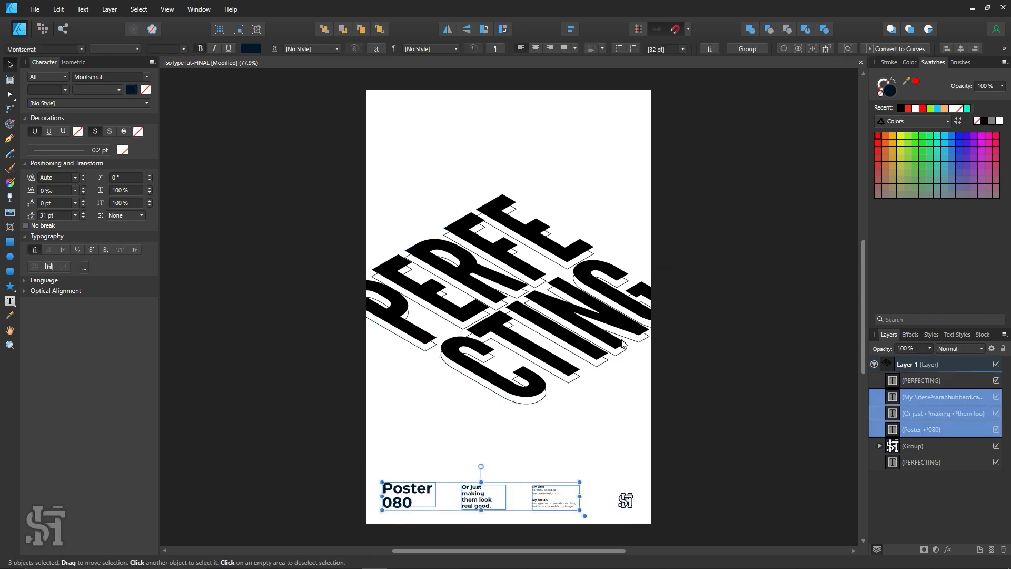
click(901, 109)
double_click(894, 92)
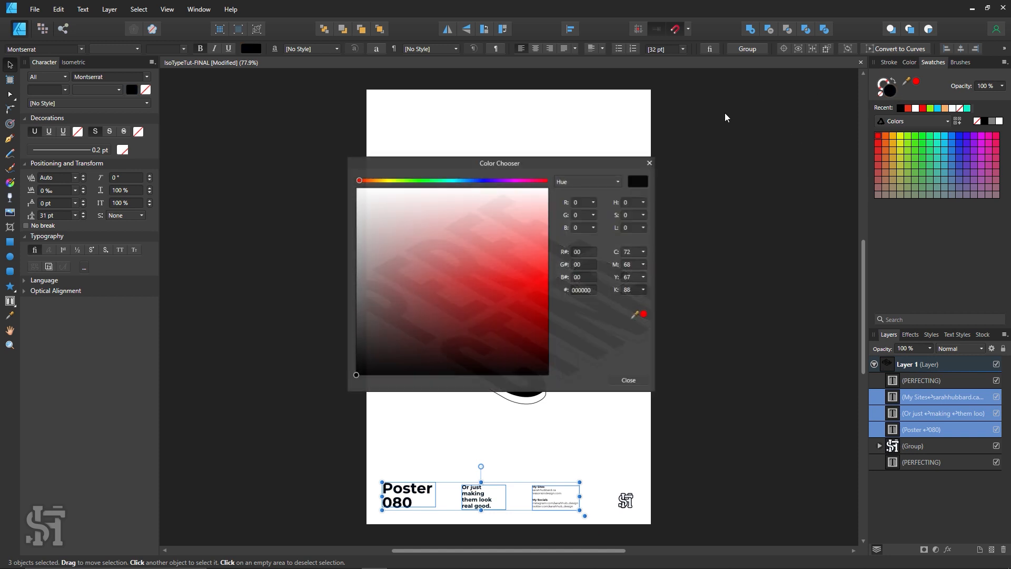
drag(568, 169, 807, 143)
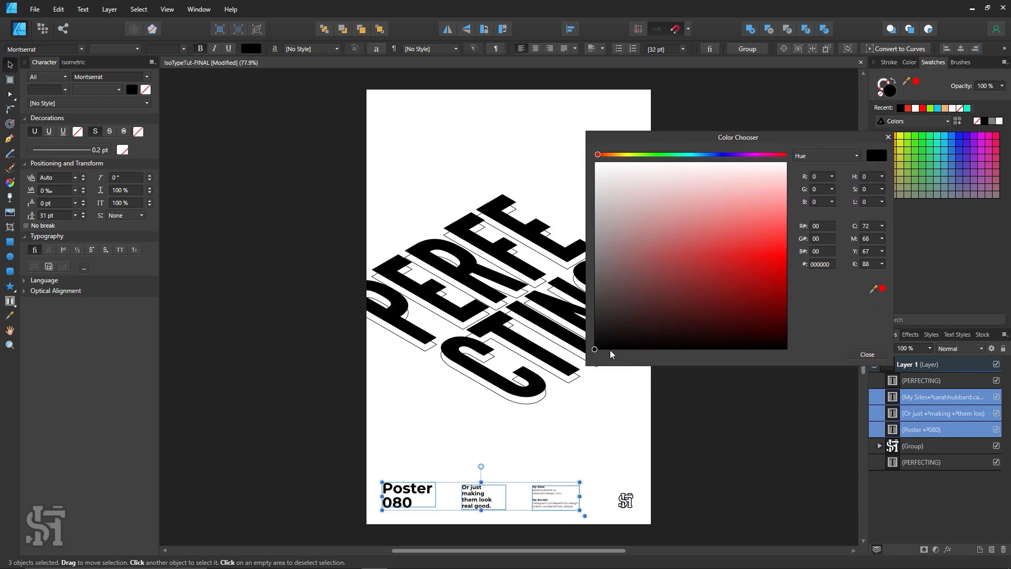
mouse_move(592, 348)
mouse_down()
mouse_move(604, 325)
mouse_move(597, 350)
mouse_move(601, 339)
mouse_up()
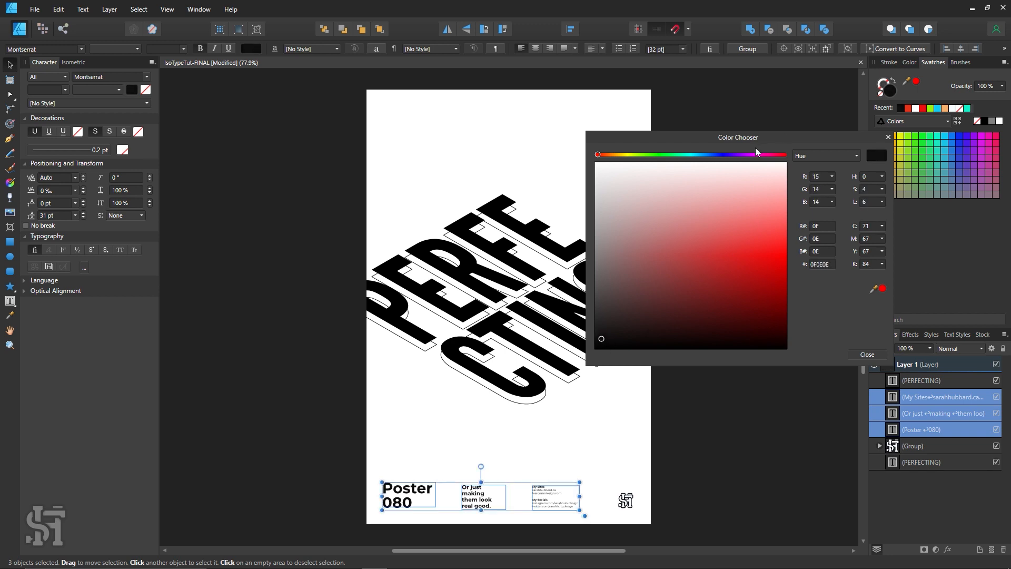
click(701, 155)
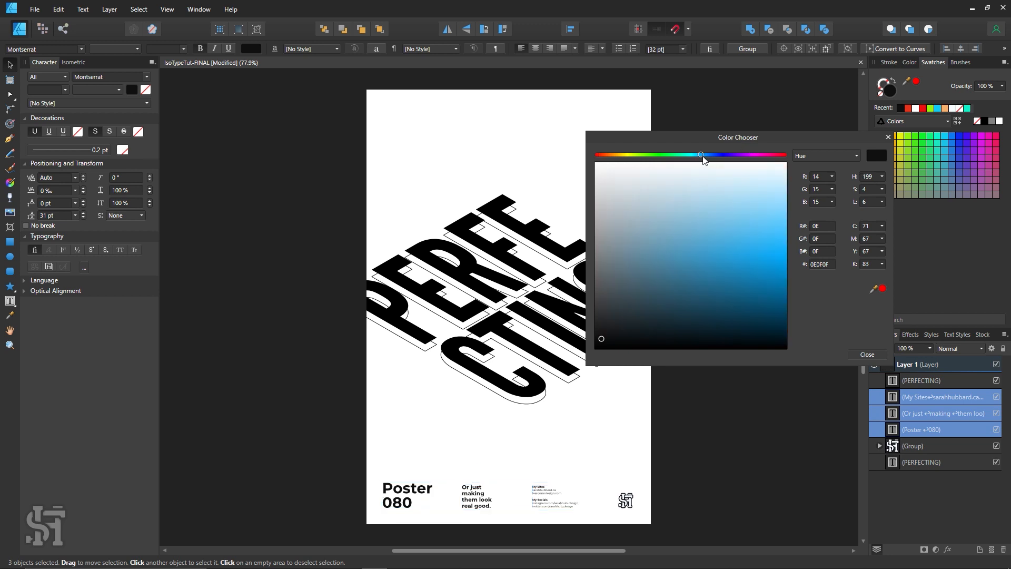
drag(702, 157, 721, 157)
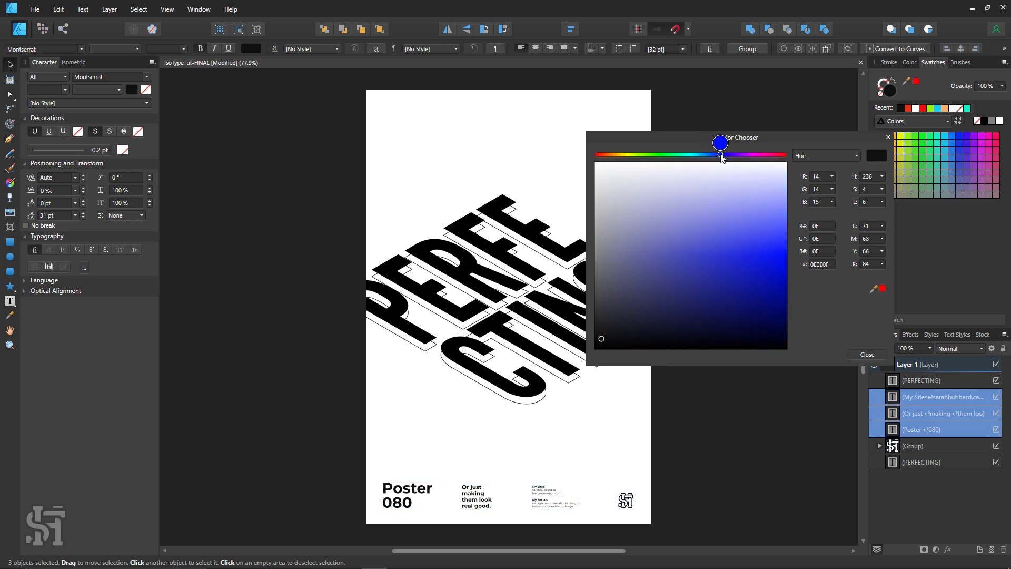
mouse_move(601, 339)
mouse_down()
mouse_move(648, 313)
mouse_move(691, 232)
mouse_move(602, 345)
mouse_move(609, 335)
mouse_up()
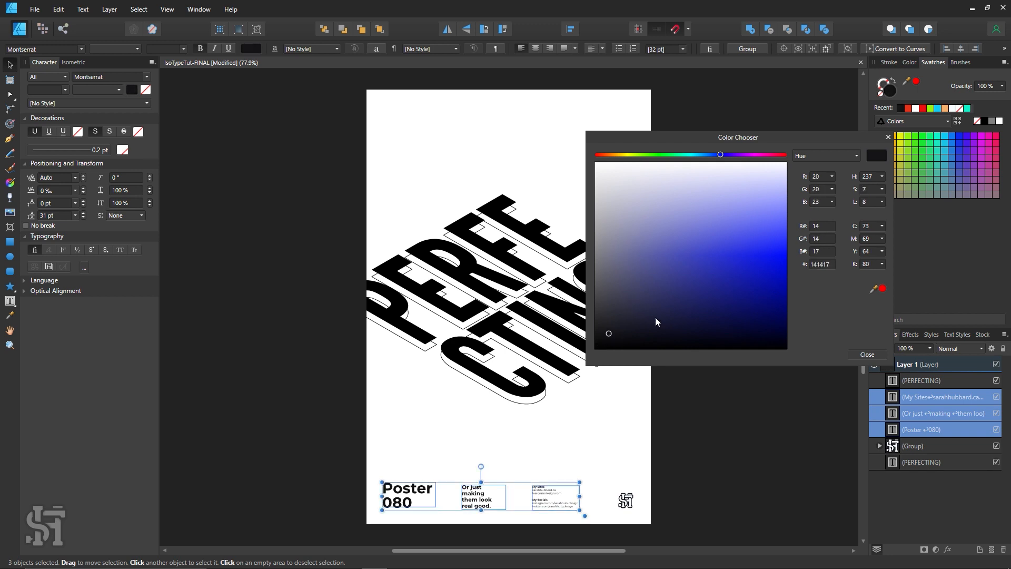
click(820, 265)
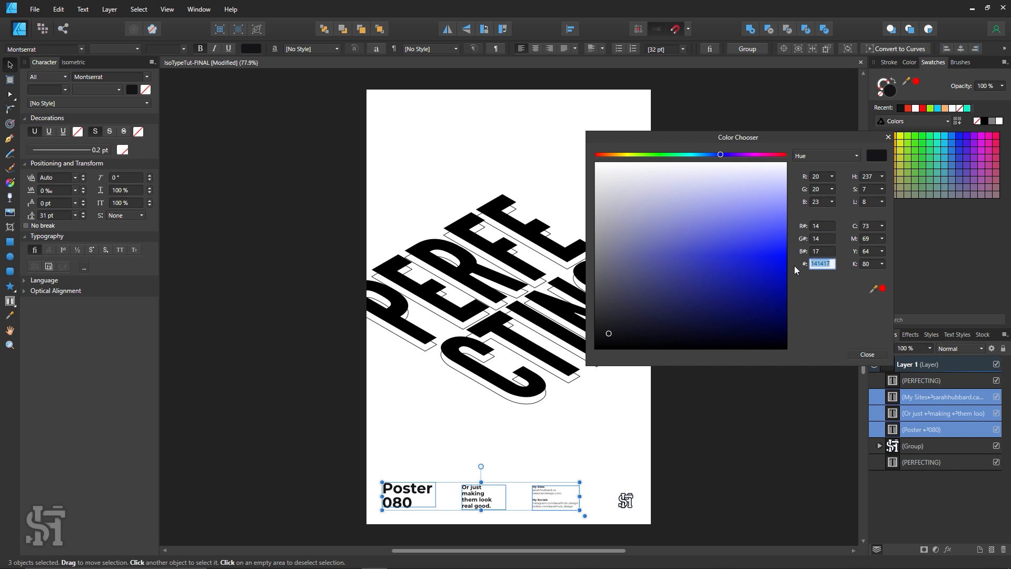
click(867, 355)
- Apply the footer's near-black fill to the solid PERFECTING text
click(563, 361)
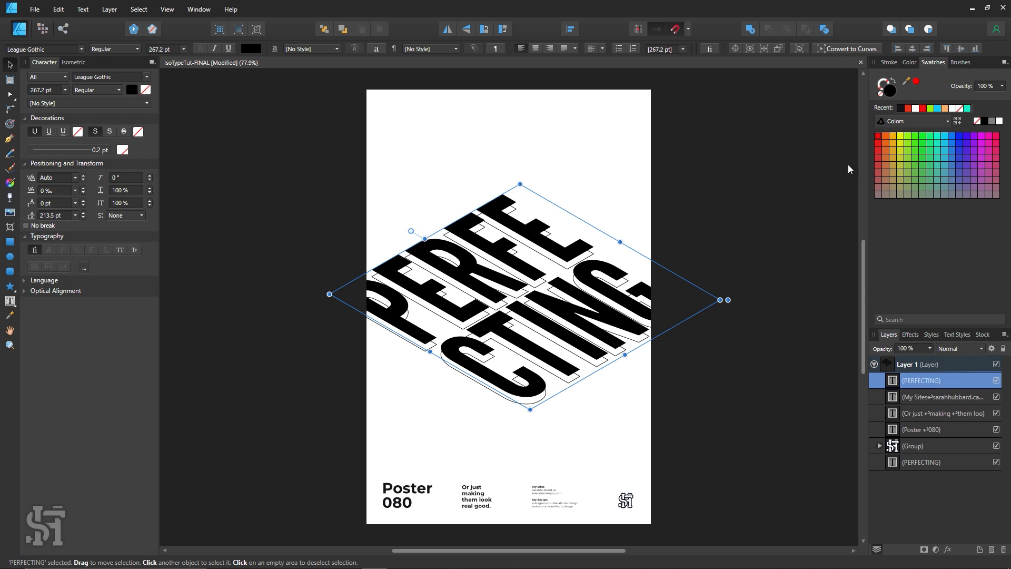
click(746, 179)
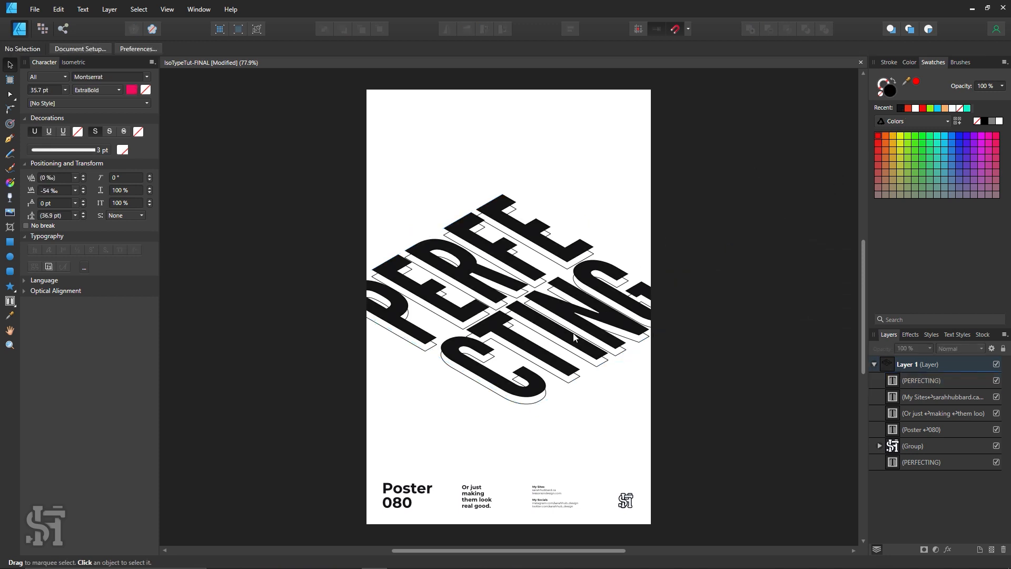
- Move the solid PERFECTING text up off the outline copy and give the outline copy the recent near-black as its stroke colour
click(528, 408)
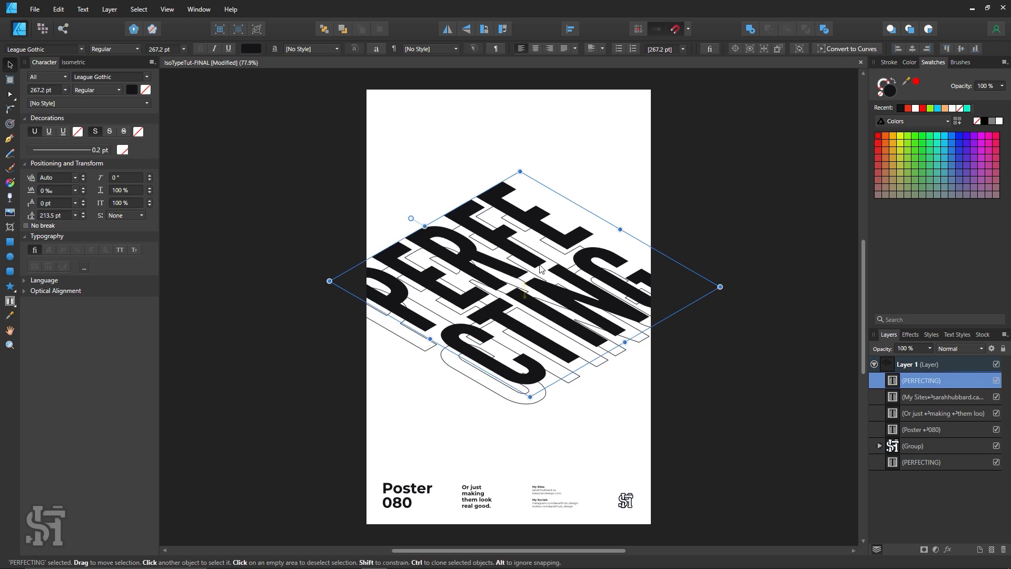
drag(540, 266, 539, 207)
click(552, 366)
click(882, 85)
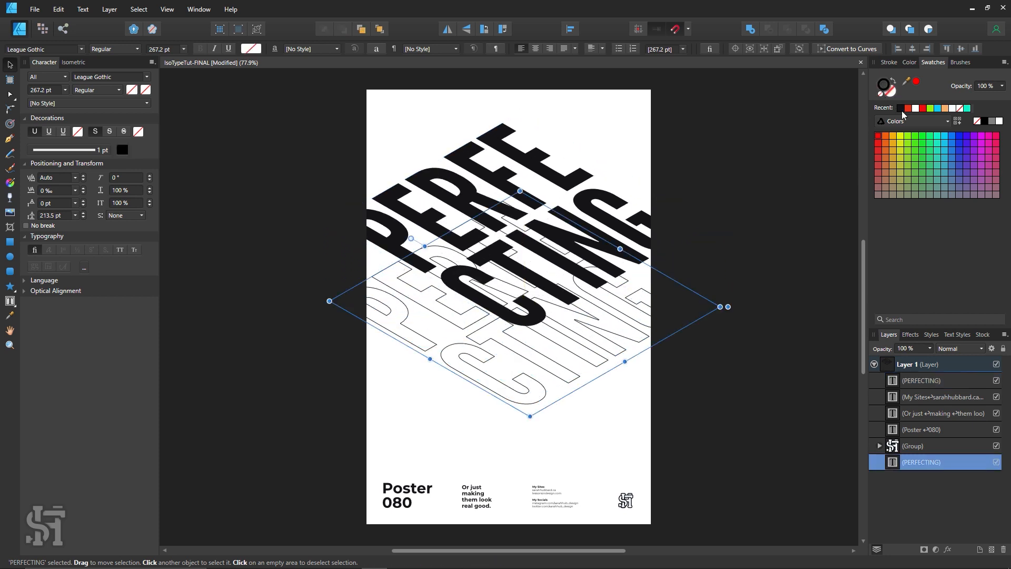
click(888, 62)
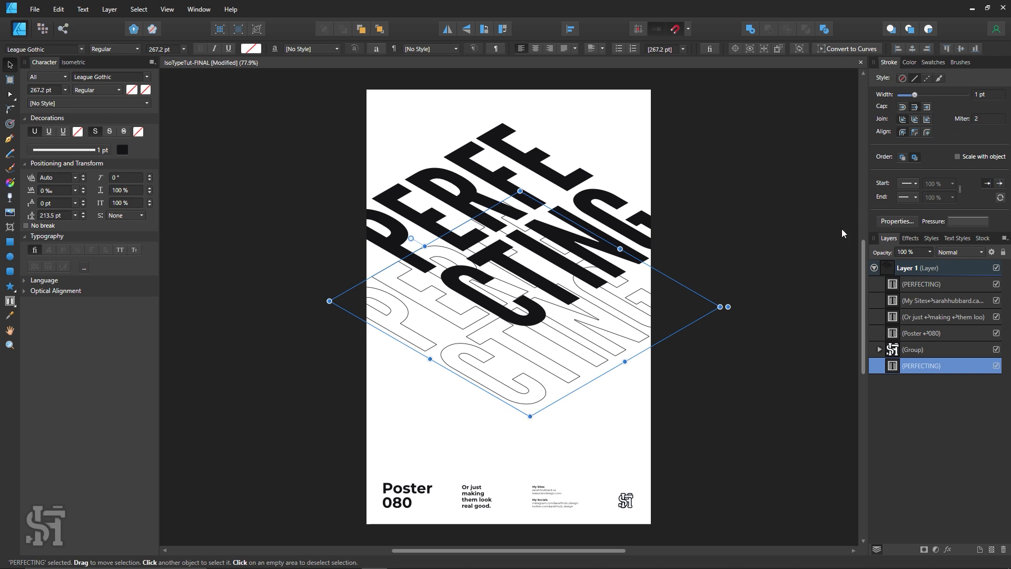
- Move the solid PERFECTING text back exactly over the outline copy and nudge it up ten increments to create a small offset
drag(612, 219, 627, 293)
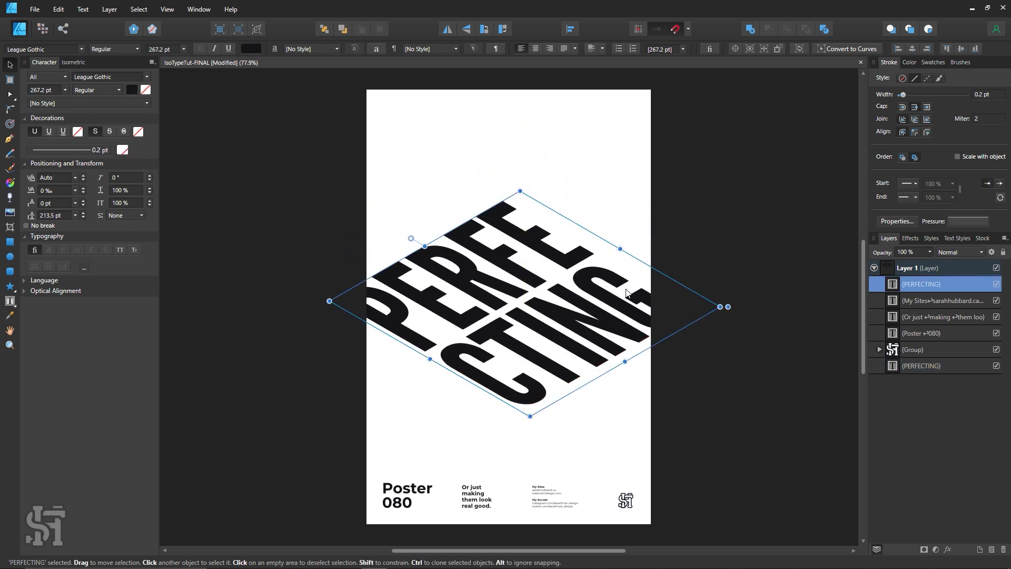
key(Up)
key(Up)
key(Up)
key(Up)
key(Up)
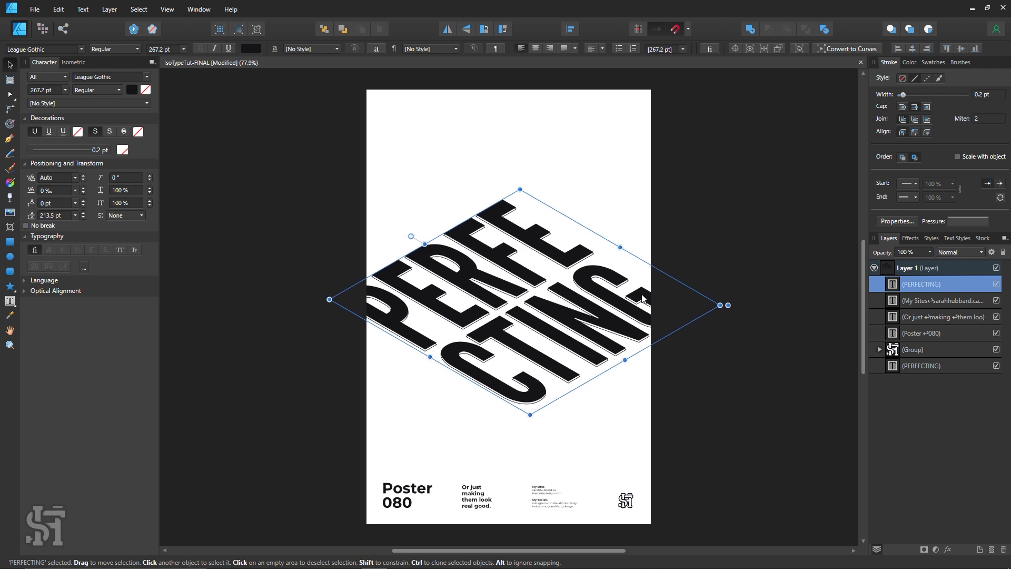
key(Up)
key(Up)
key(Up)
key(Up)
key(Up)
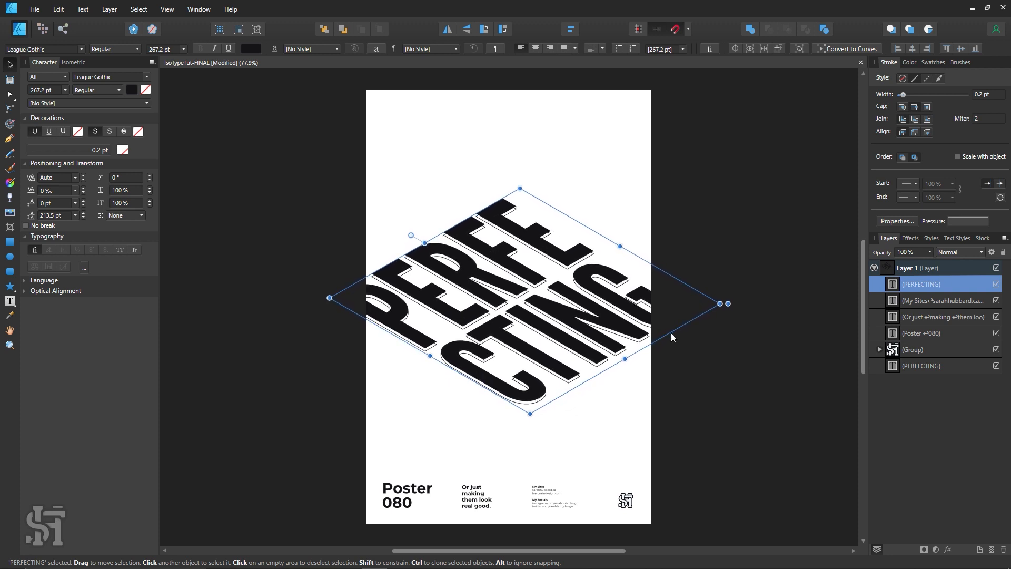
click(681, 355)
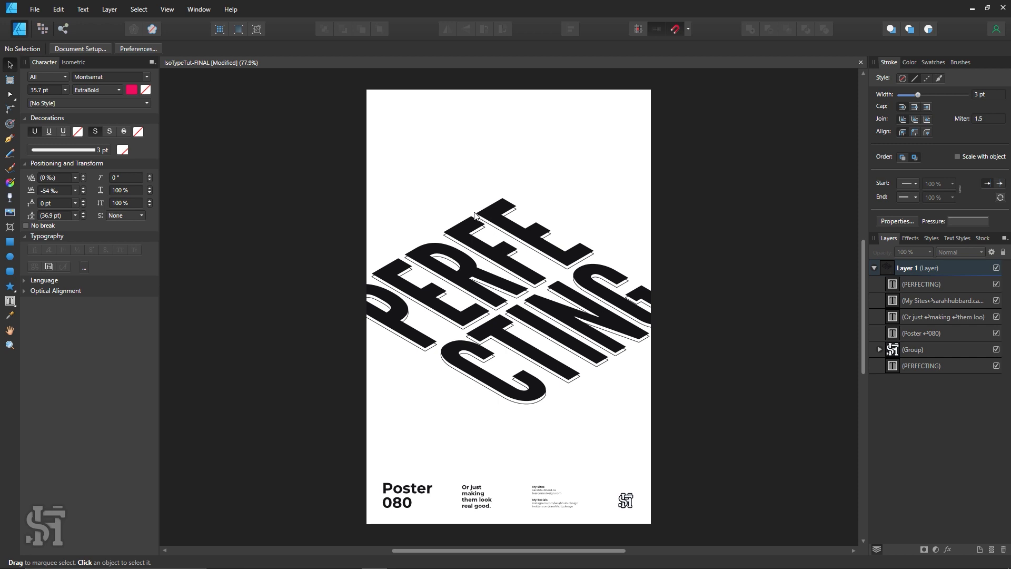
- Draw a thin rectangle on the Side isometric plane, filling the offset gap along the long lower edge of the last E in PERFE
key(z)
click(493, 223)
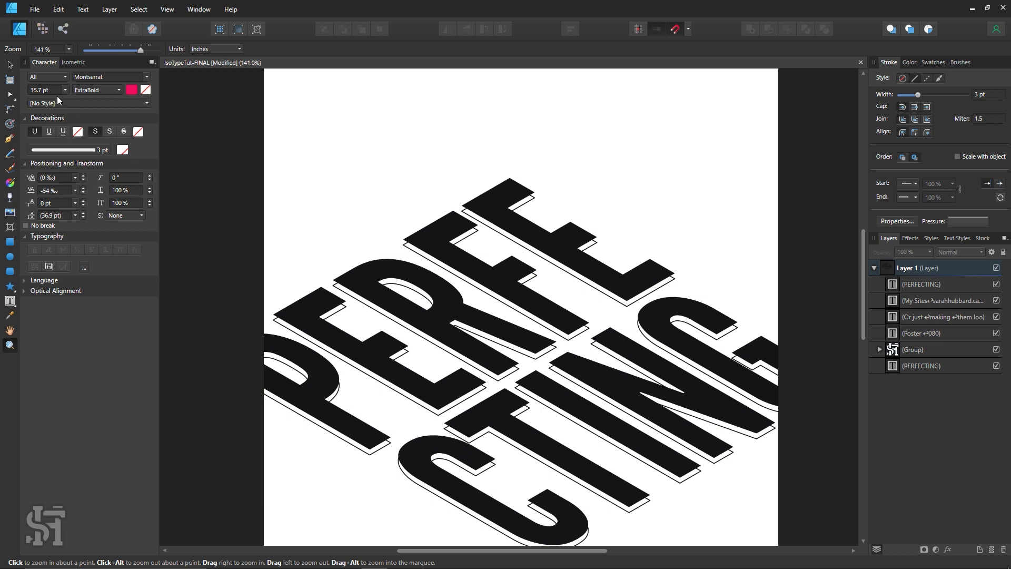
click(9, 64)
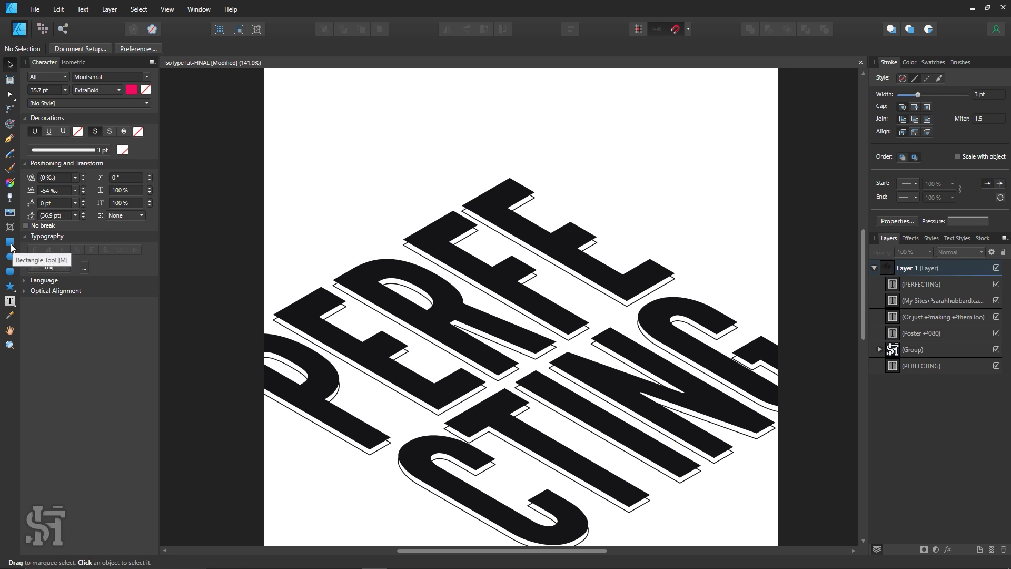
click(77, 64)
click(83, 106)
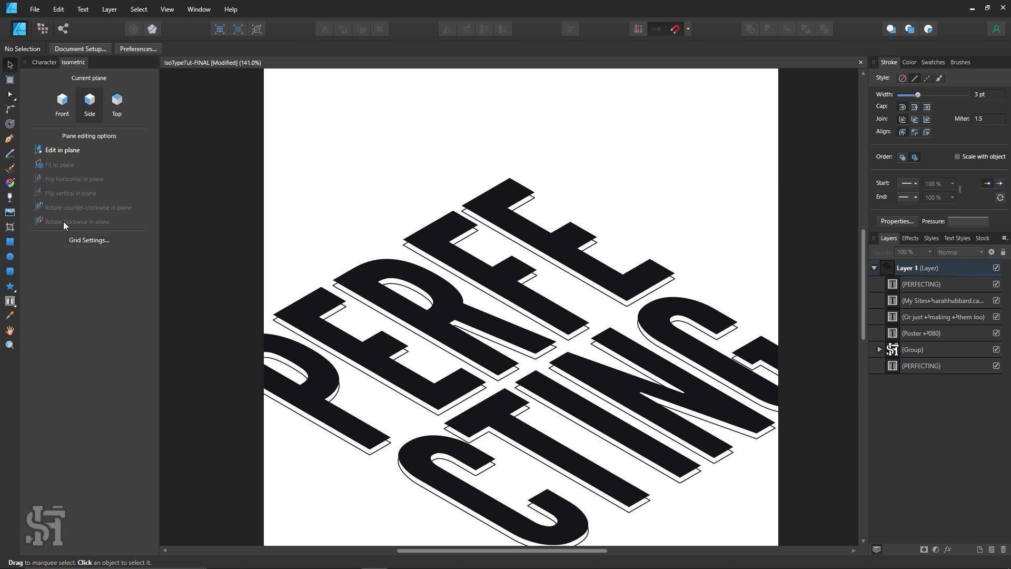
click(10, 241)
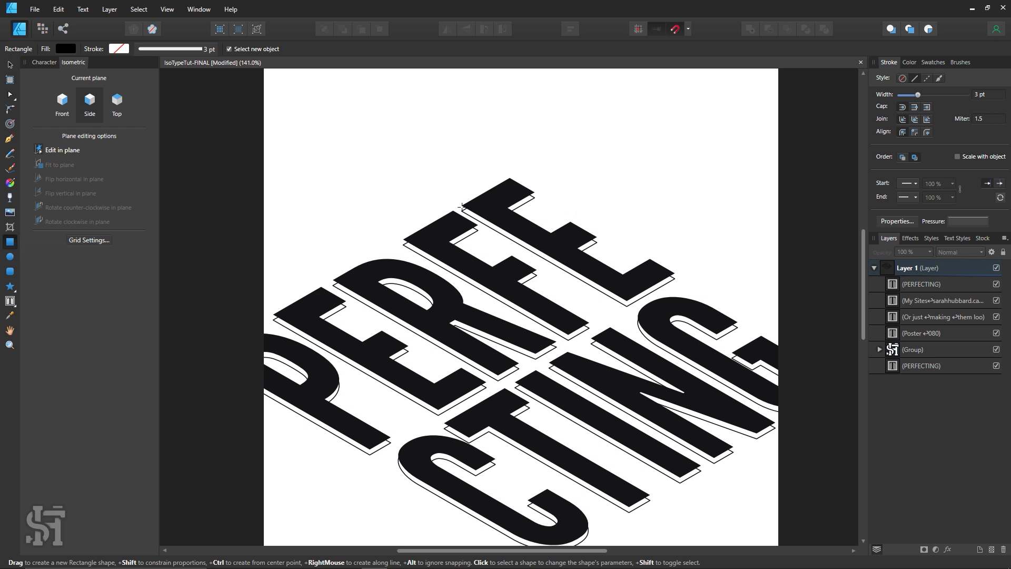
drag(462, 206, 628, 304)
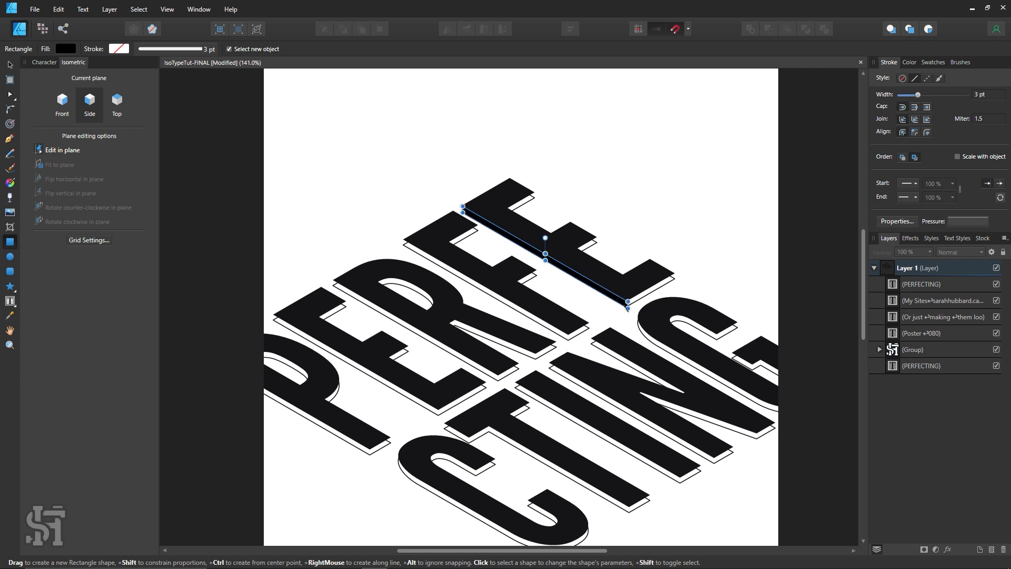
- Fill the thin rectangle with the recent red swatch and deselect it
click(933, 62)
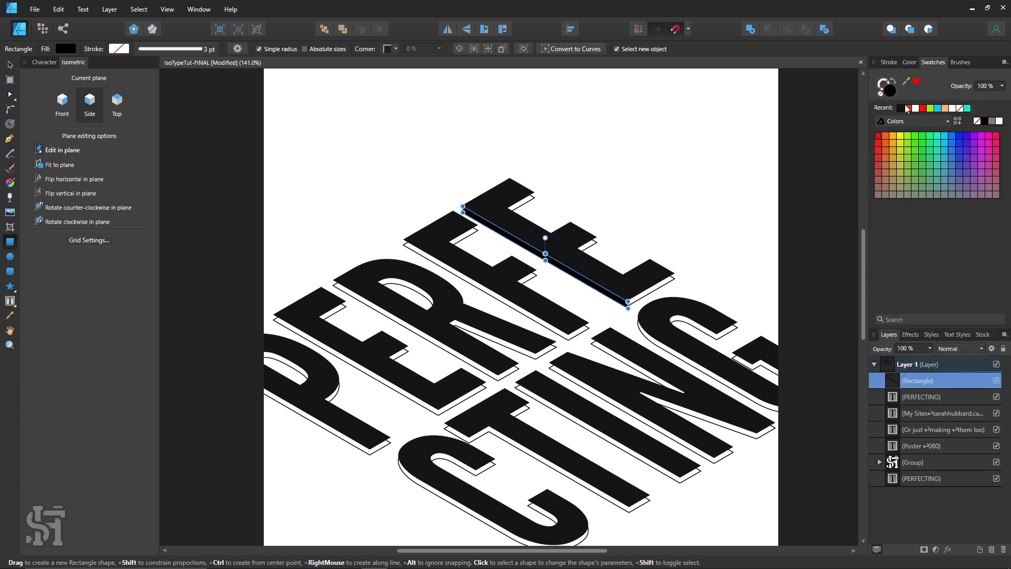
click(908, 108)
click(12, 67)
key(ctrl+d)
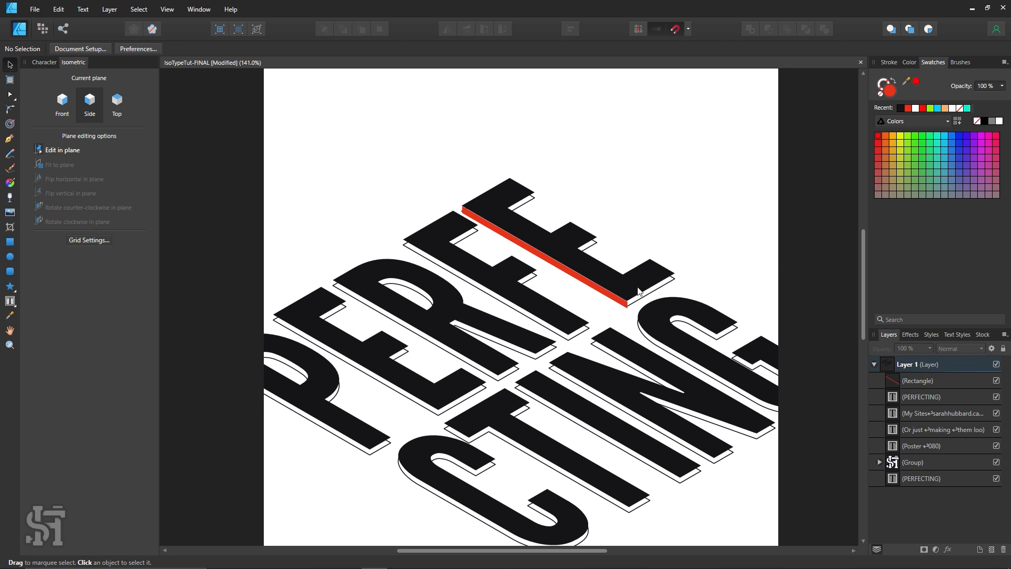
- Delete the red rectangle from the edge of the E and clear the selection
click(623, 303)
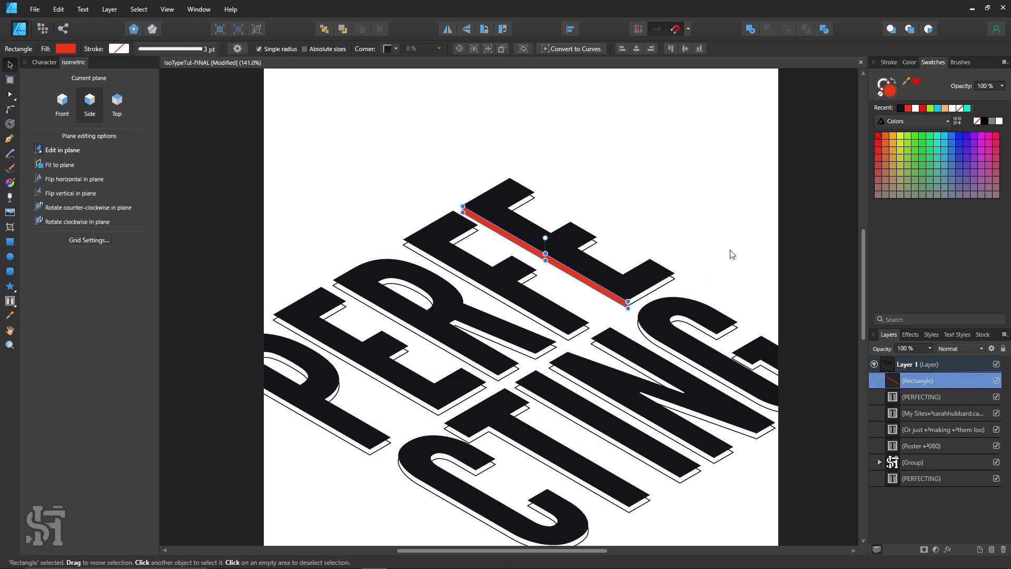
key(Delete)
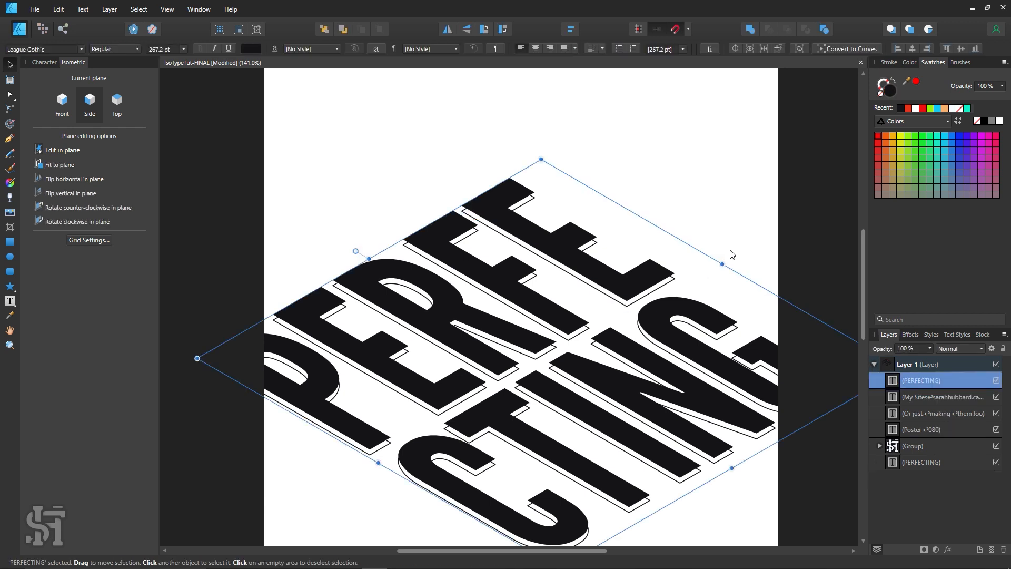
click(739, 210)
- Shift the solid PERFECTING text down very slightly to narrow its offset from the outline copy
key(z)
alt+click(676, 326)
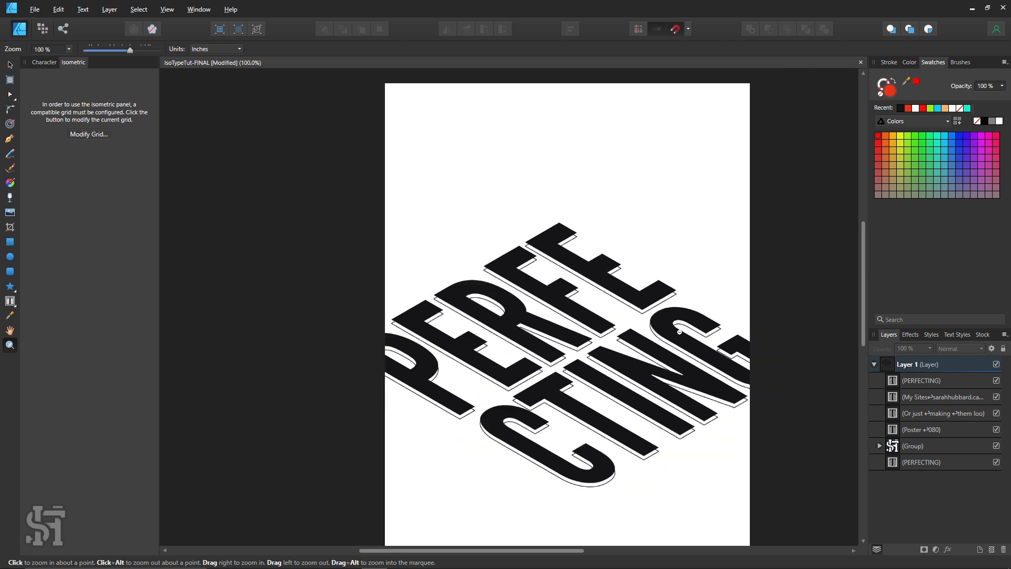
key(h)
drag(672, 347, 618, 284)
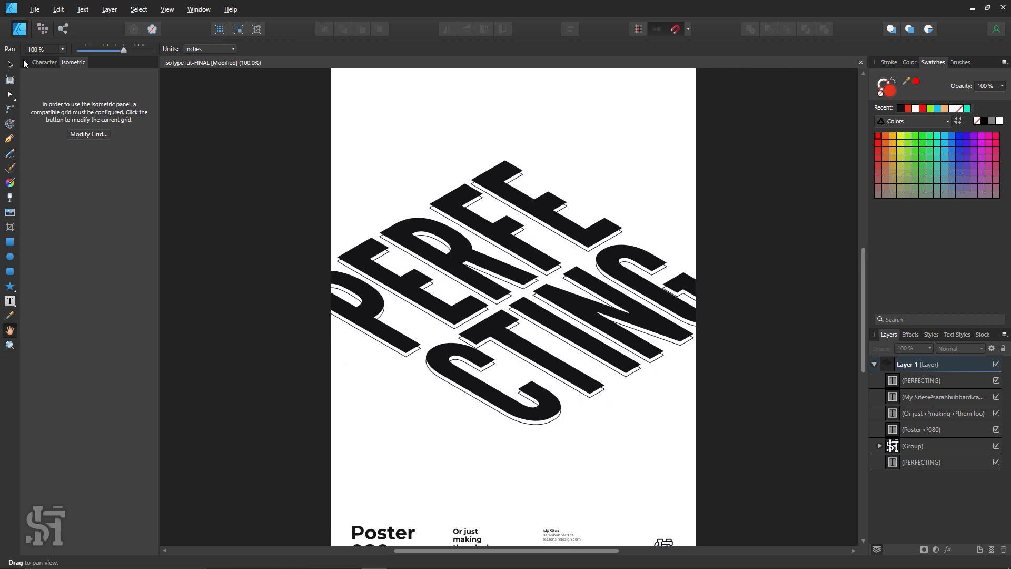
click(10, 66)
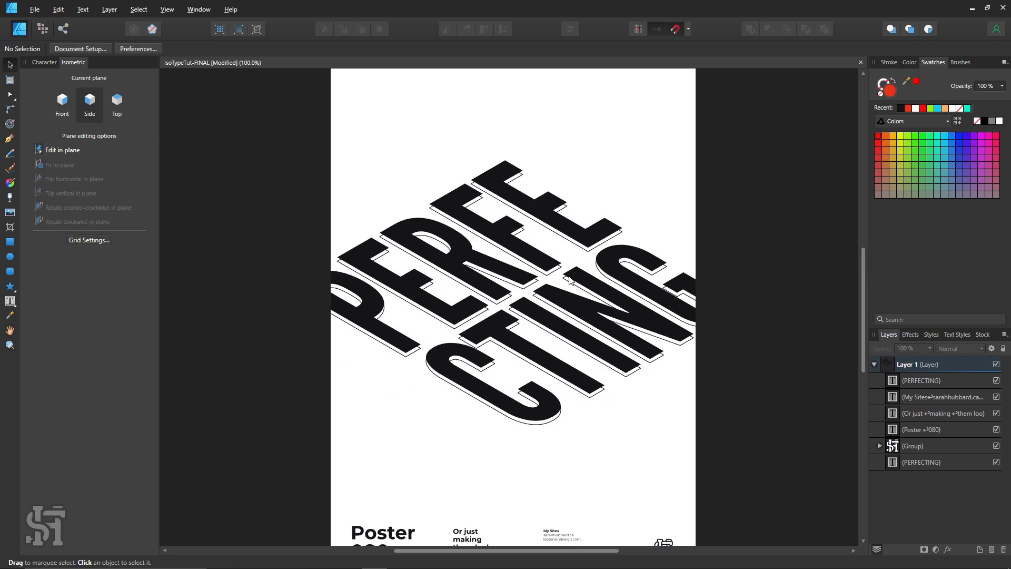
mouse_move(518, 426)
mouse_down()
mouse_move(522, 466)
mouse_move(533, 429)
mouse_up()
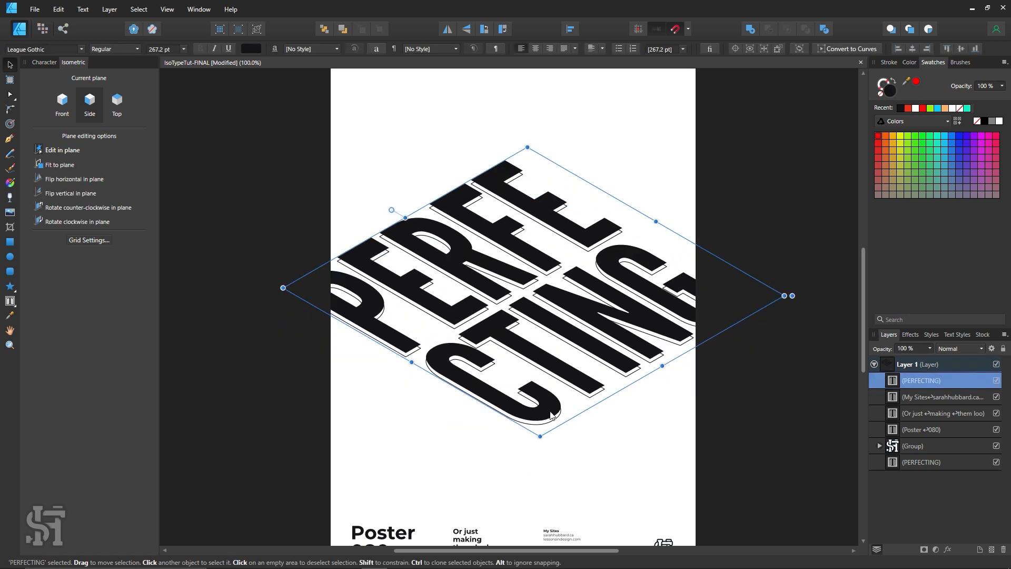
click(643, 449)
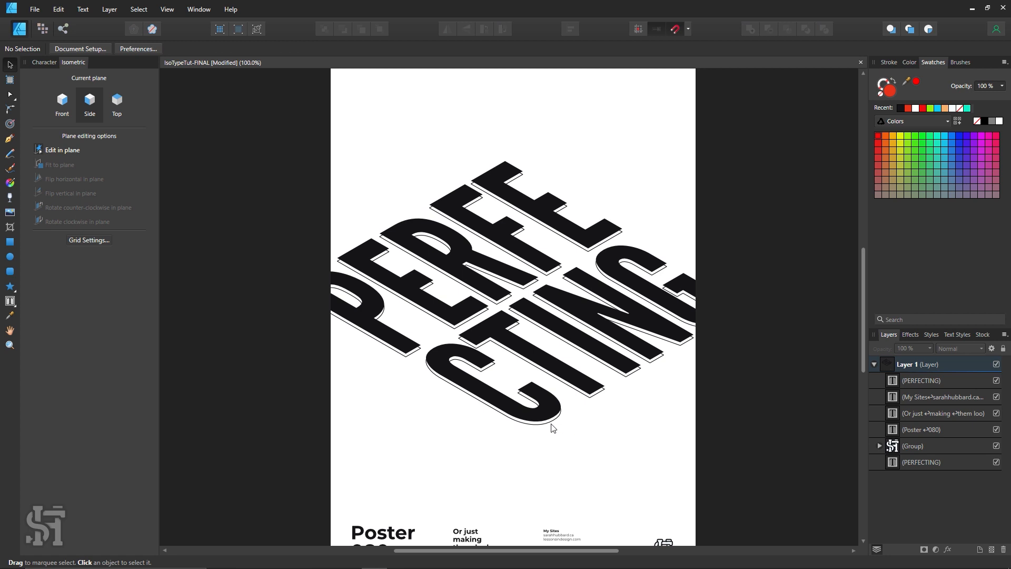
- Try moving the solid PERFECTING text downward away from its outline copy, and undo the move
drag(553, 428, 555, 463)
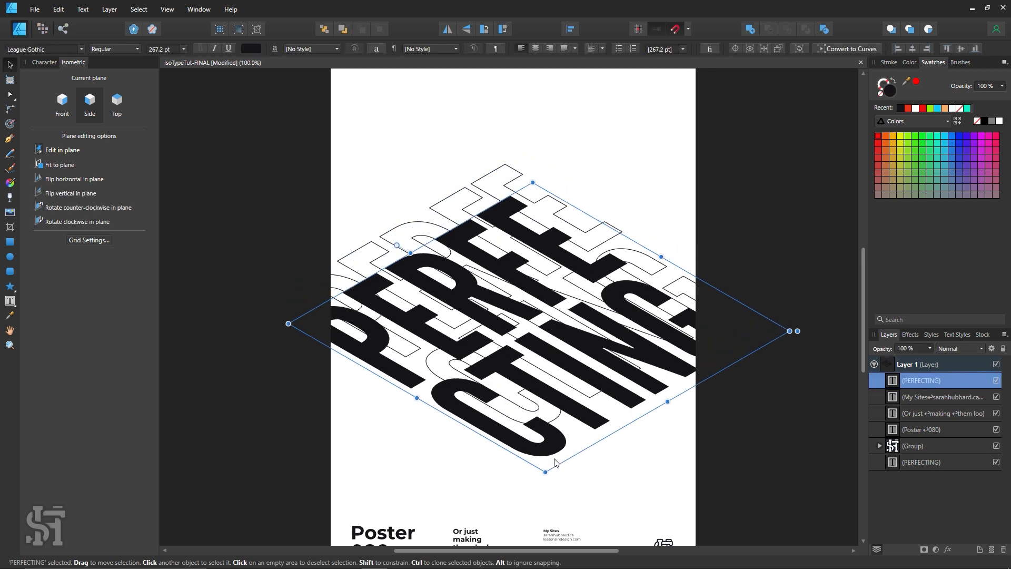
key(ctrl+z)
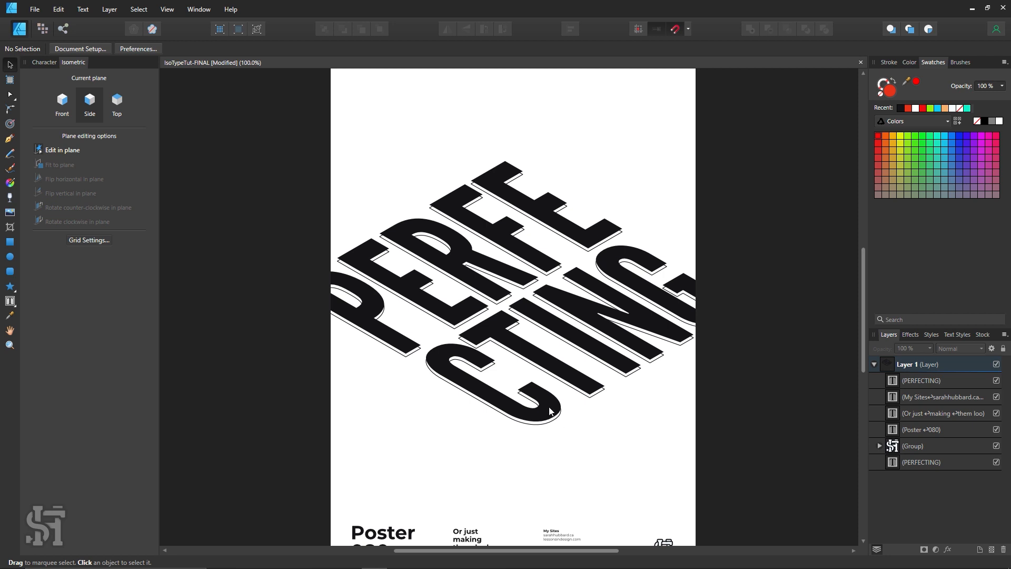
drag(549, 406, 549, 372)
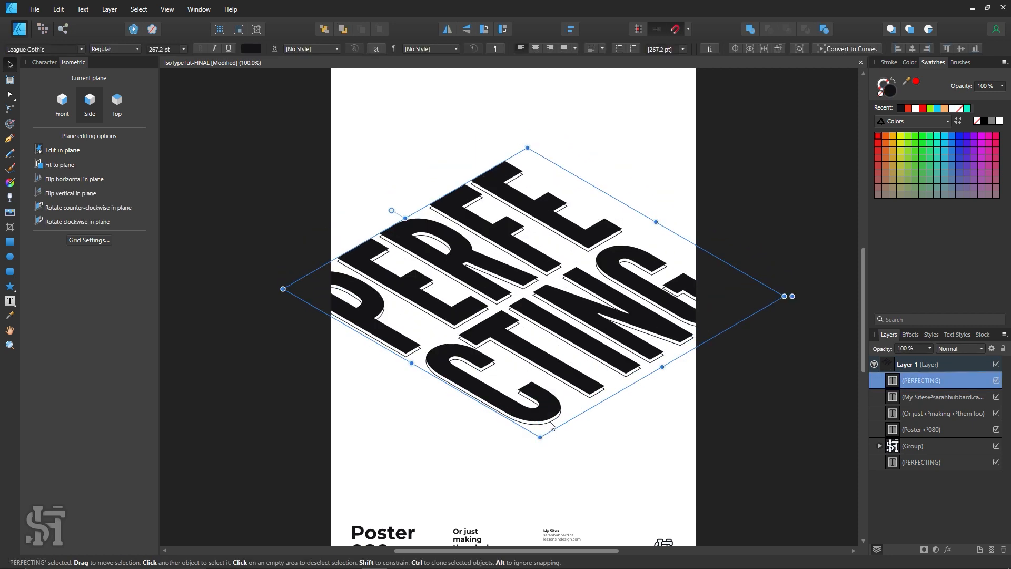
click(569, 432)
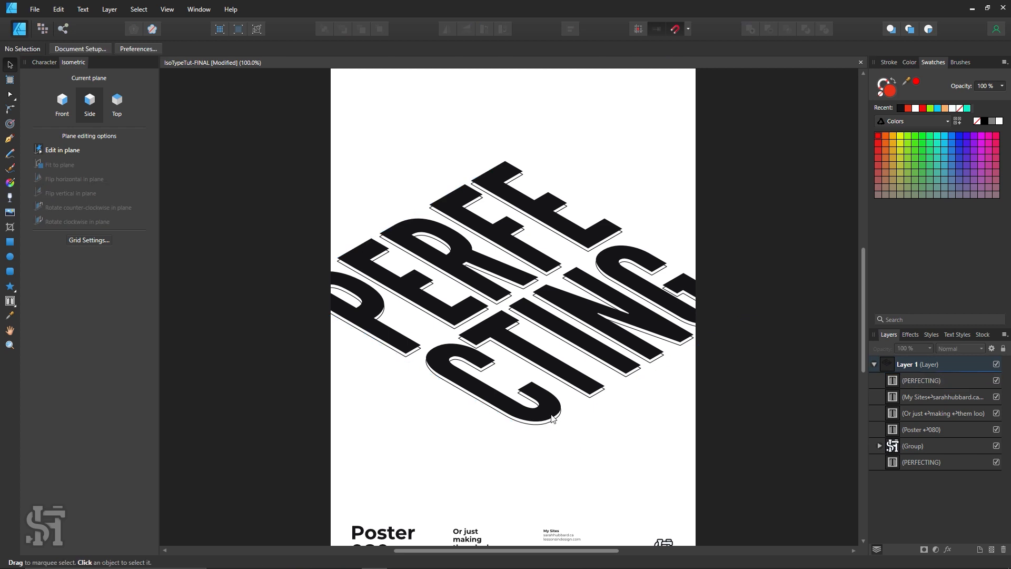
- Try moving the solid PERFECTING text diagonally down and left across the outline copy, and undo the move
drag(544, 426, 489, 471)
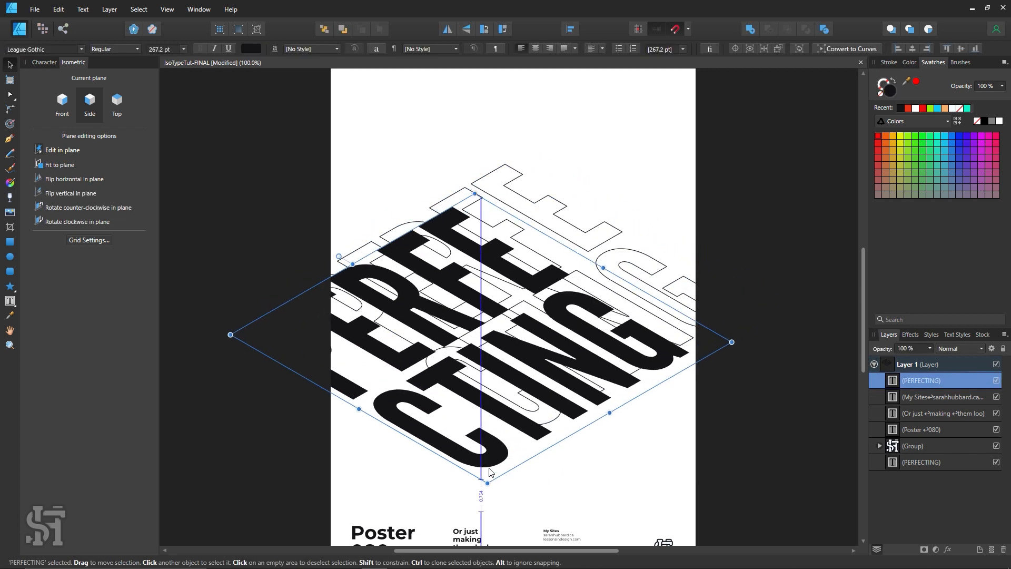
click(620, 413)
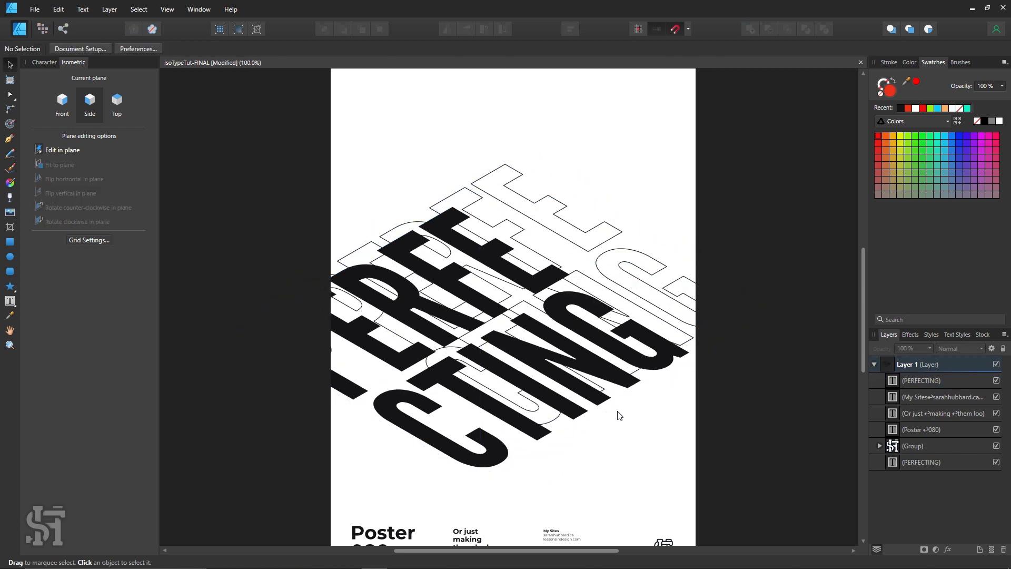
click(503, 455)
click(520, 457)
click(520, 457)
key(ctrl+z)
click(579, 448)
click(553, 424)
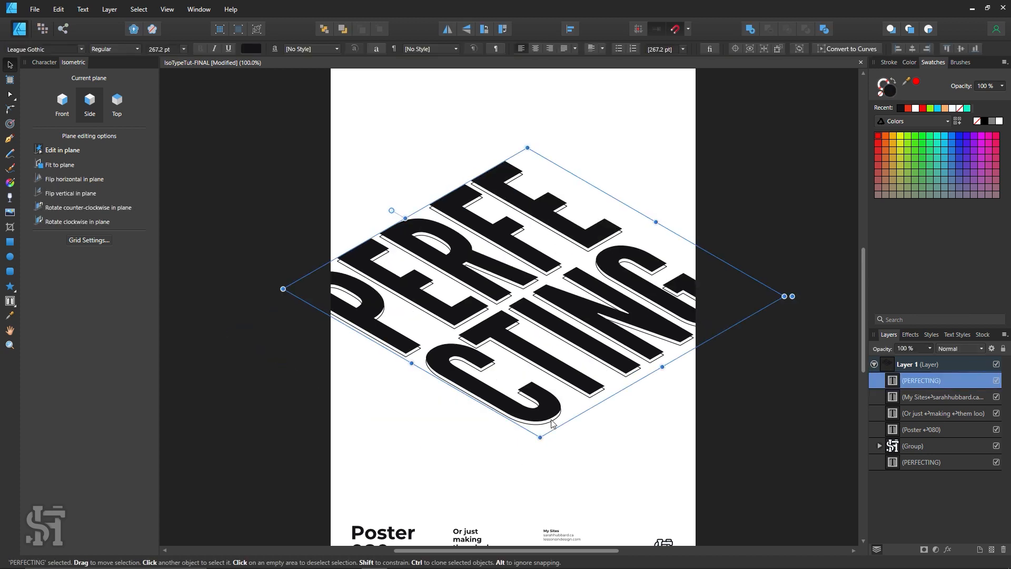
drag(553, 424, 551, 428)
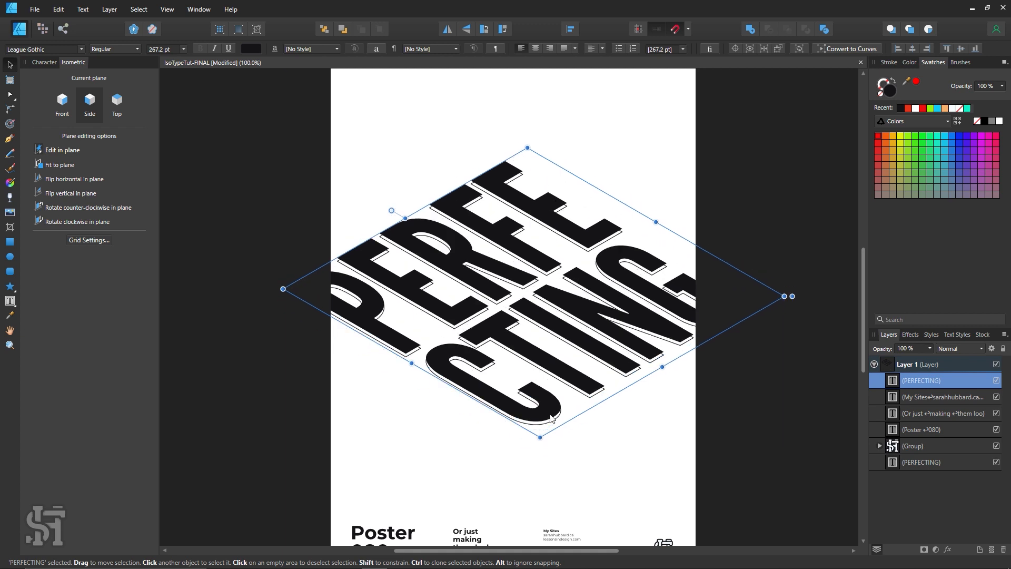
click(574, 440)
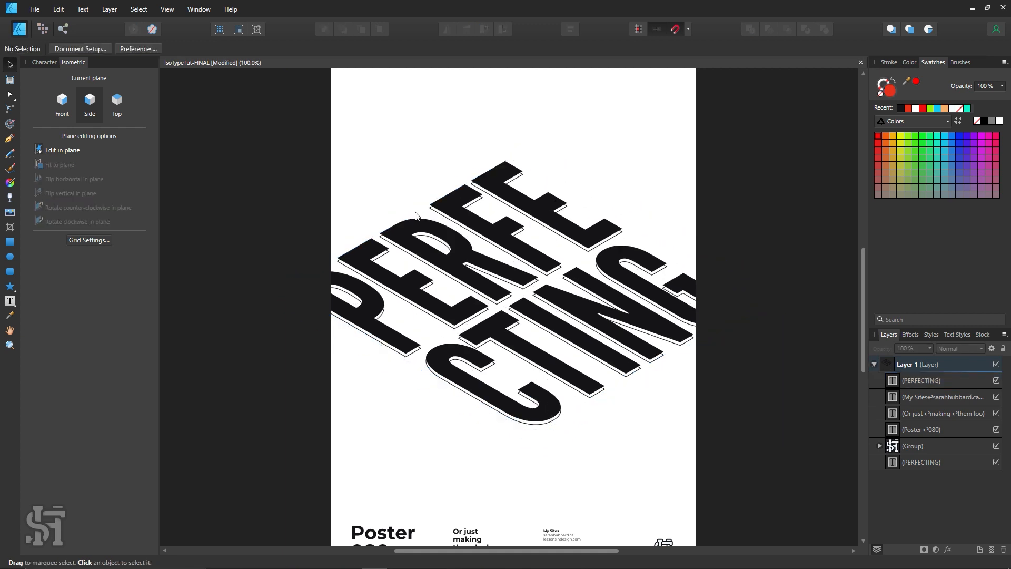
- Review the options for selecting objects that share attributes and for selecting objects by type, using the solid PERFECTING text
click(431, 260)
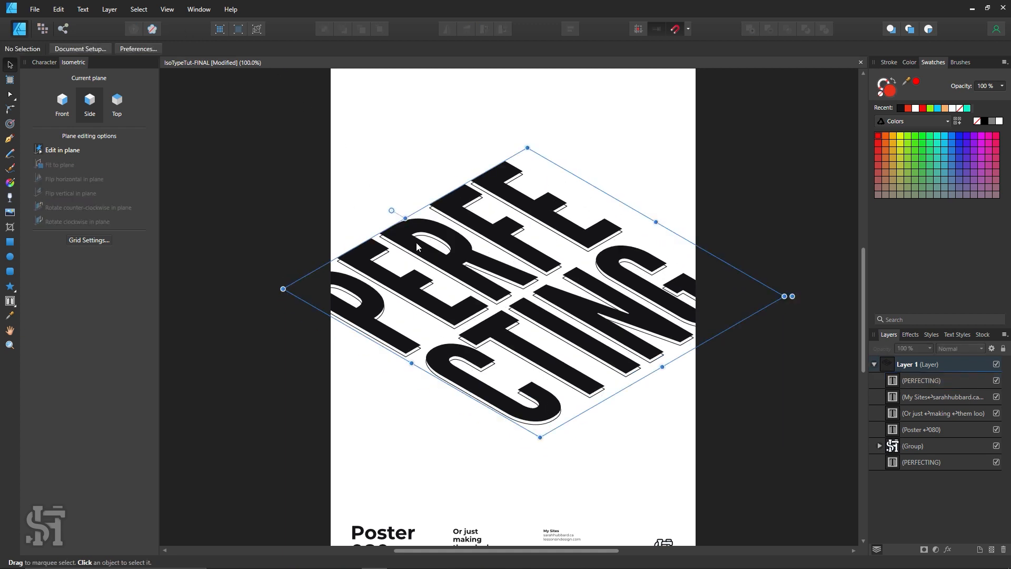
click(143, 3)
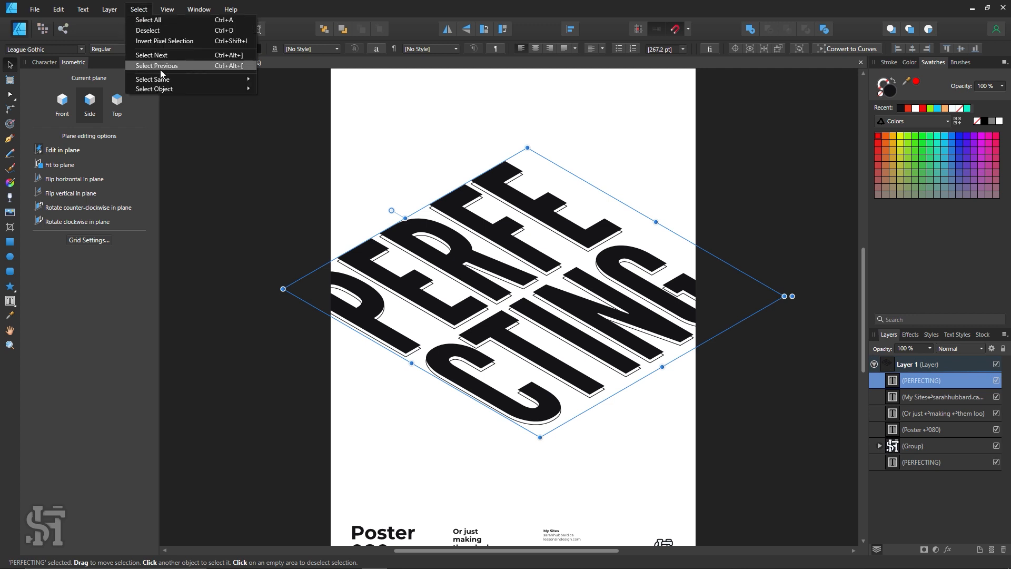
mouse_move(166, 76)
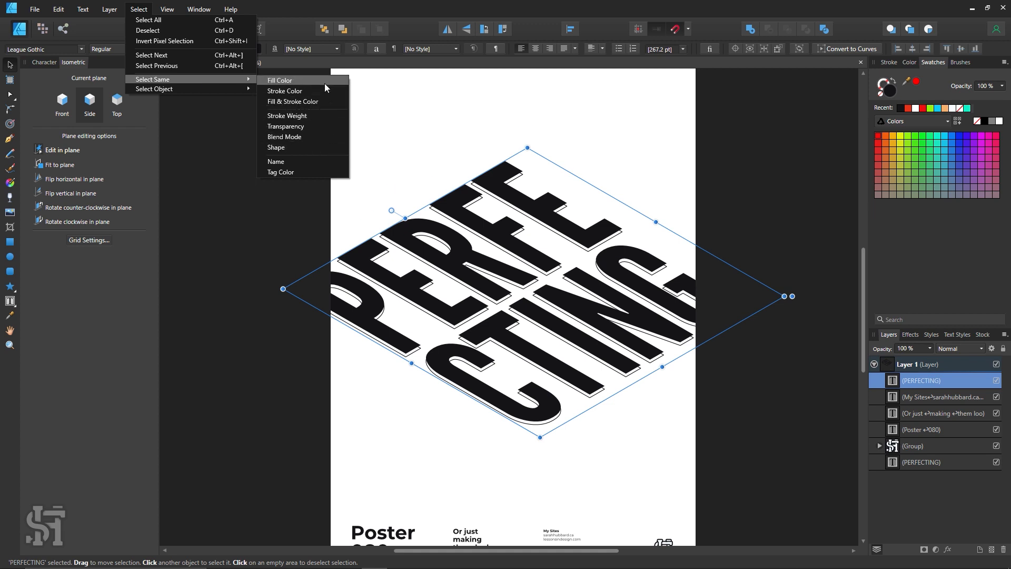
click(409, 132)
click(444, 197)
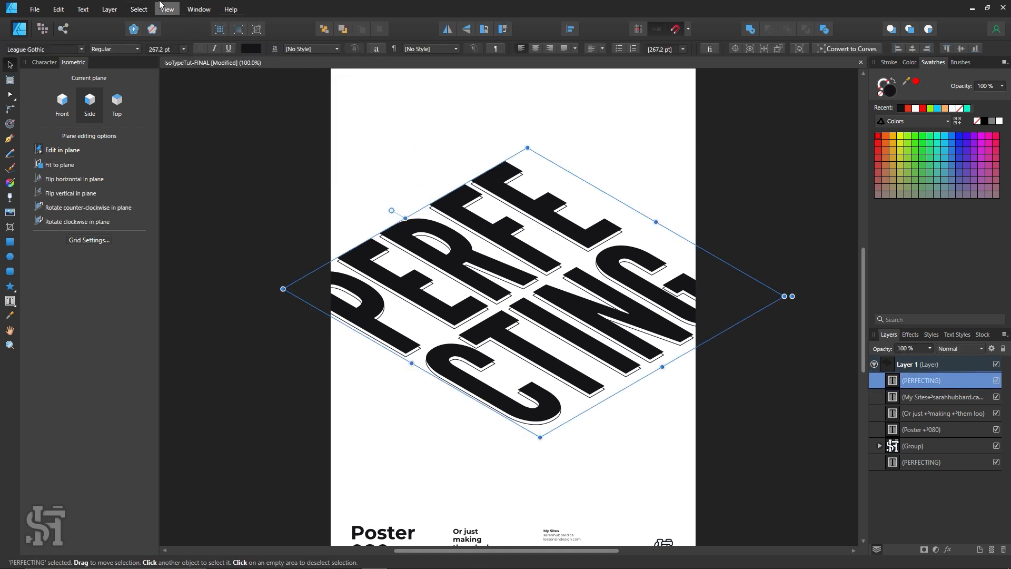
click(139, 9)
mouse_move(168, 9)
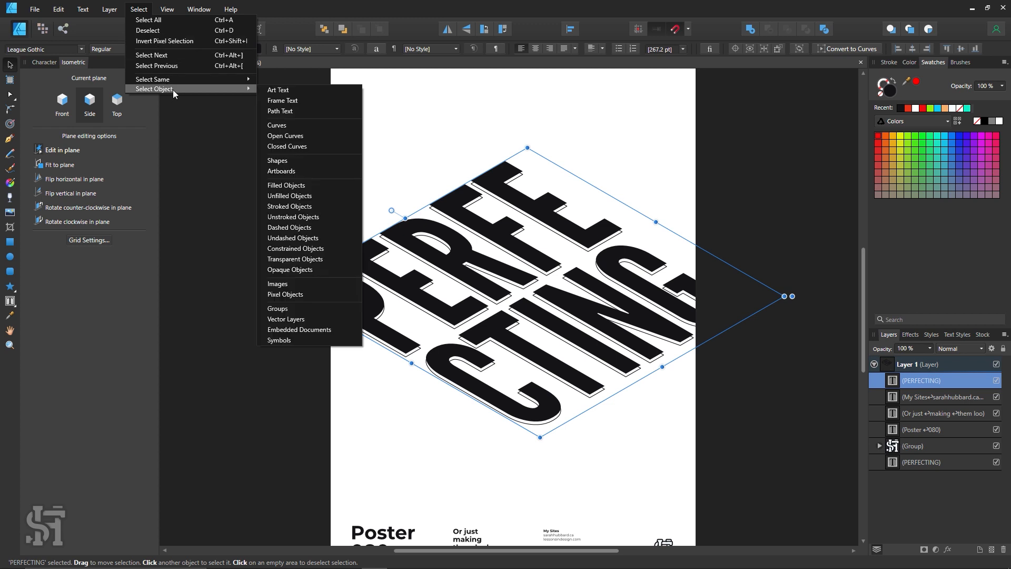
click(577, 119)
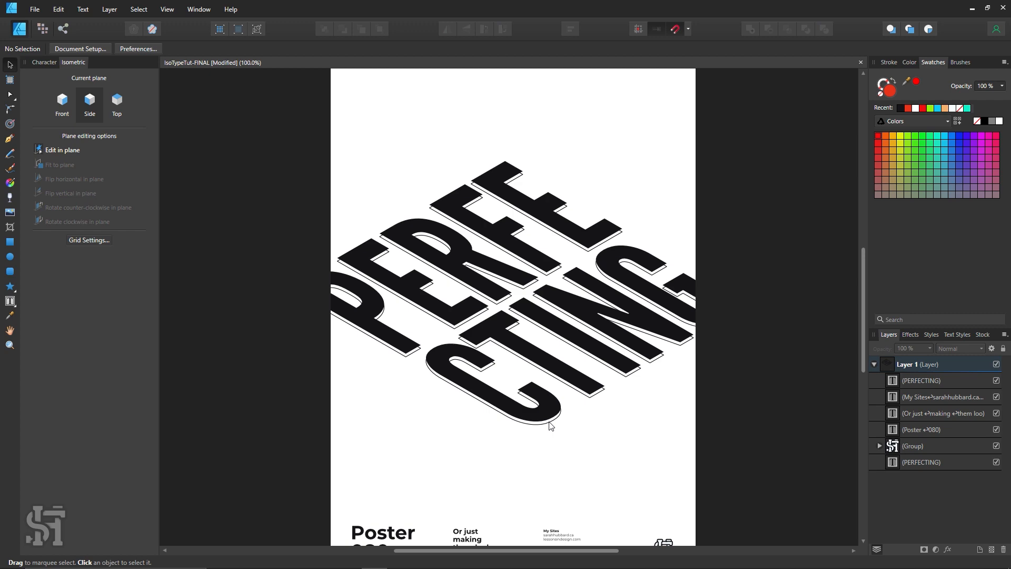
- Move the solid PERFECTING text up off its outline copy and set the outline's stroke width to 2 pt, then 1.5 pt
drag(549, 422, 552, 303)
click(598, 430)
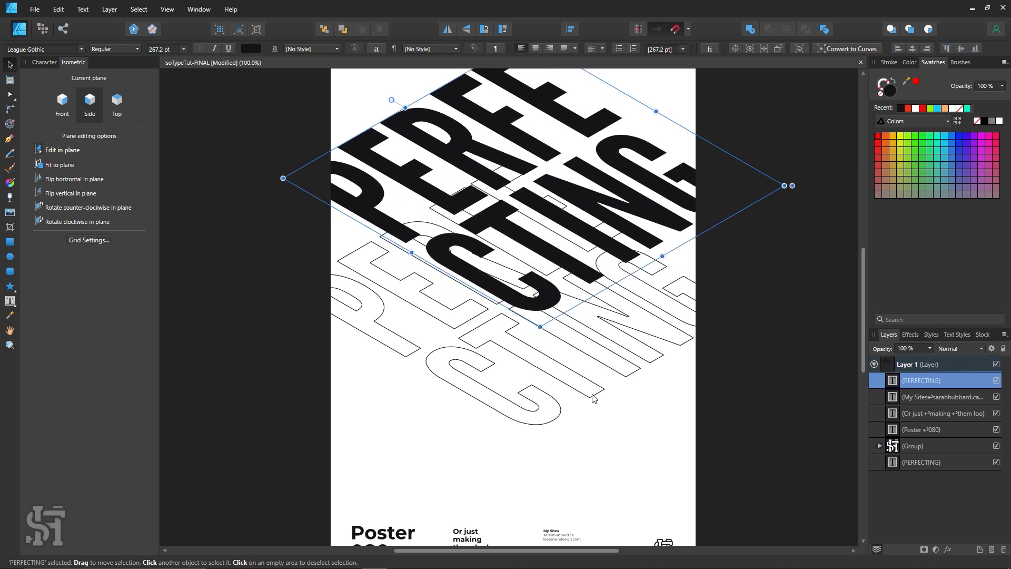
click(594, 399)
click(888, 62)
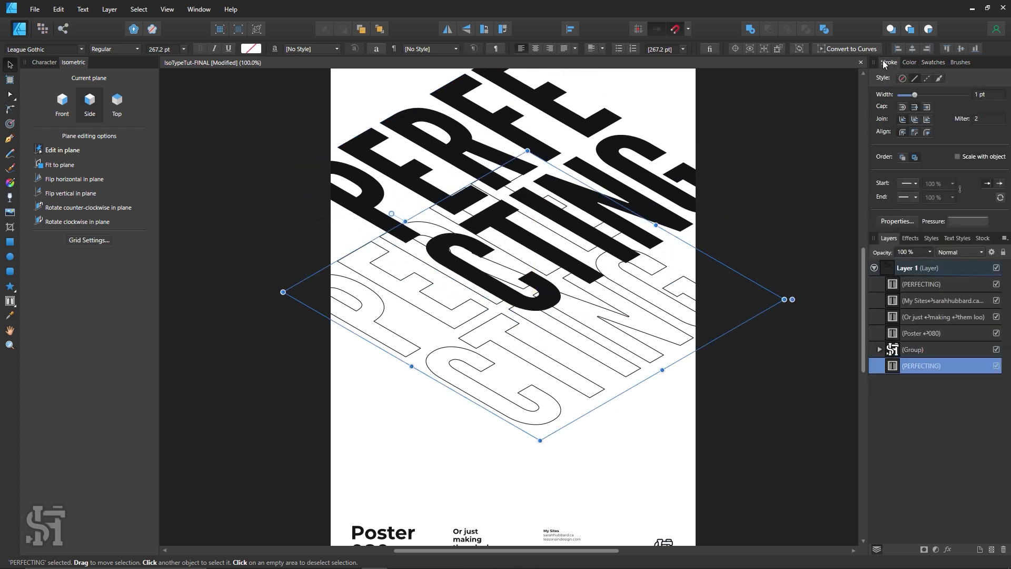
click(989, 96)
text(2)
key(Return)
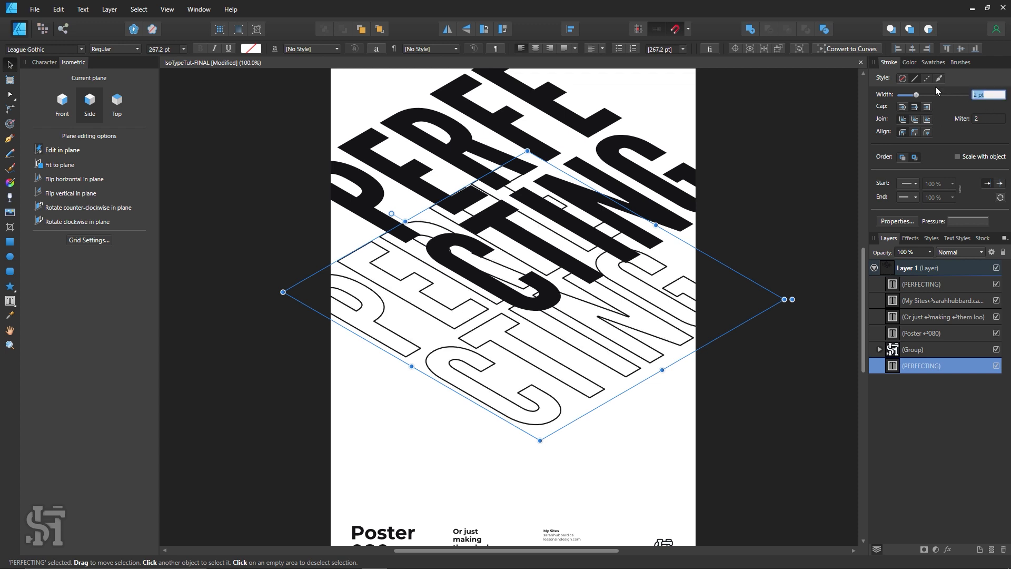
text(1.5)
key(Return)
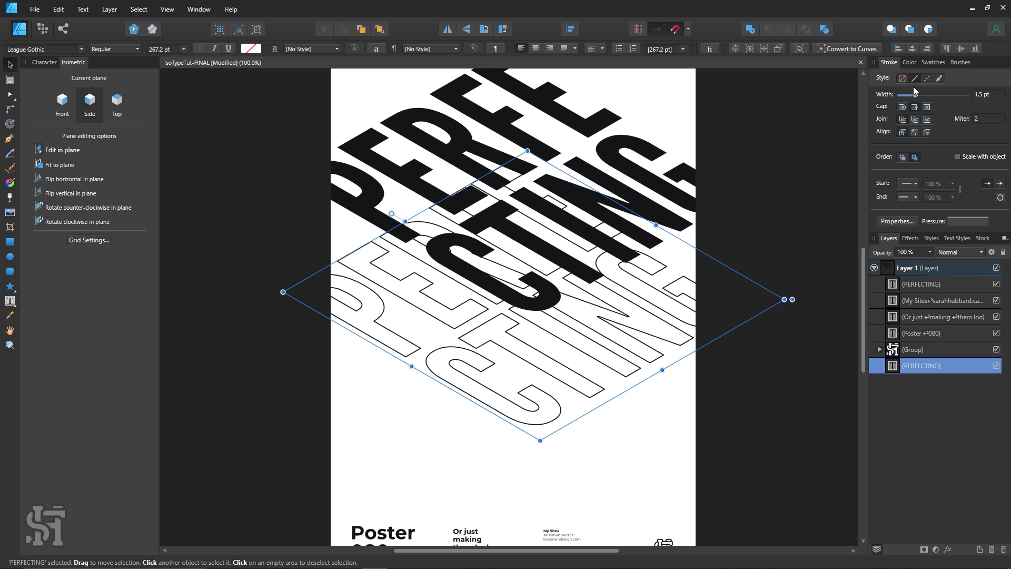
- Shift the solid PERFECTING text partway back down and duplicate the outline copy toward the bottom of the poster
click(786, 168)
drag(679, 170, 678, 243)
click(502, 419)
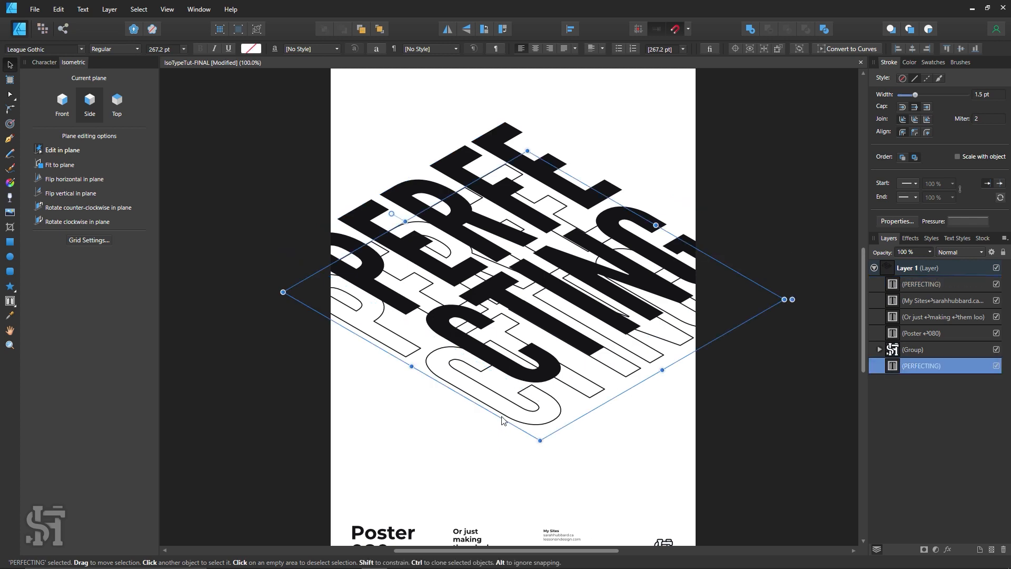
ctrl+drag(501, 417, 507, 479)
drag(458, 414, 458, 483)
drag(459, 431, 467, 475)
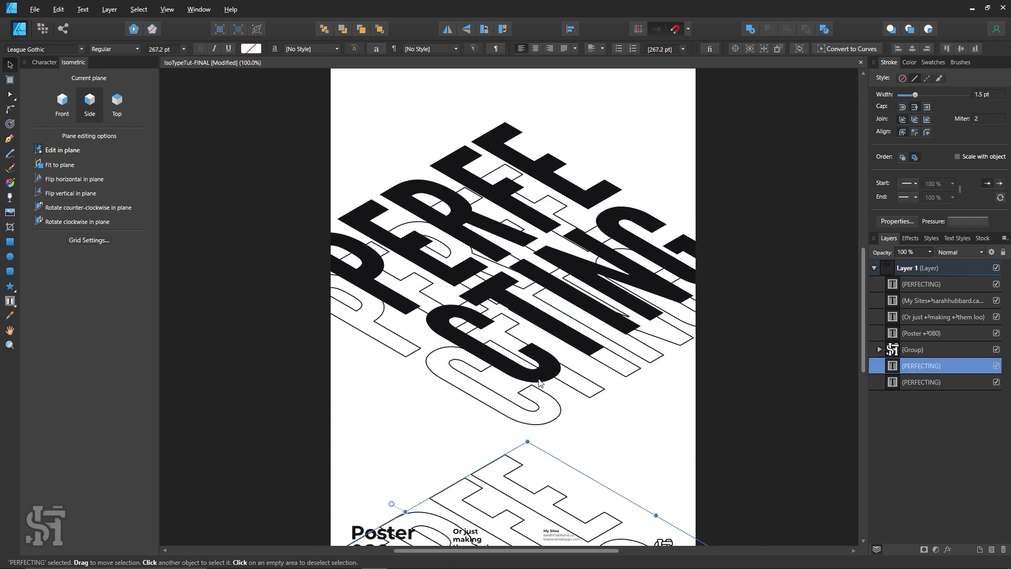
- Place the solid PERFECTING text slightly above its outline again and shift the pair up a little on the poster
drag(539, 382, 543, 417)
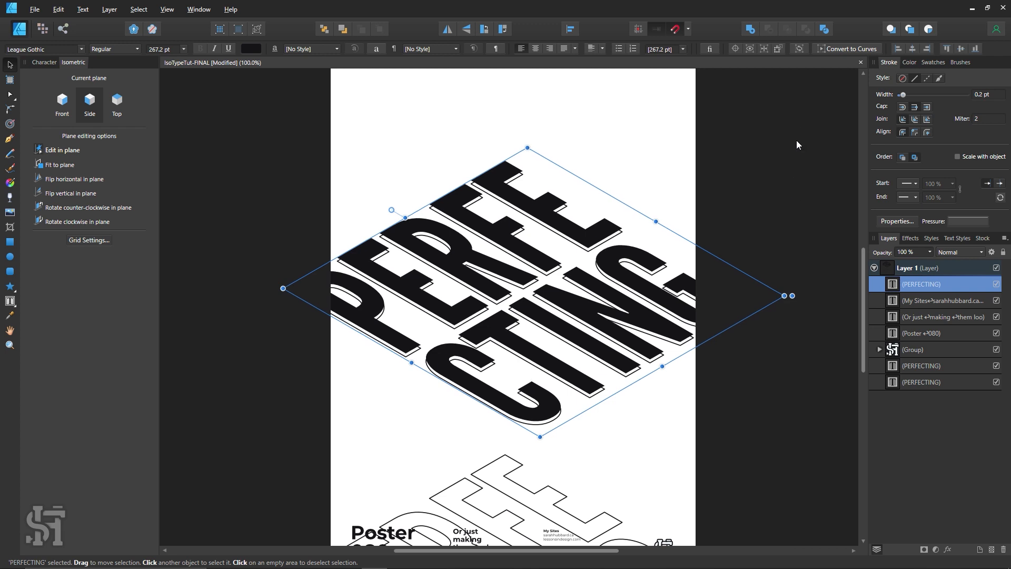
drag(793, 119, 277, 451)
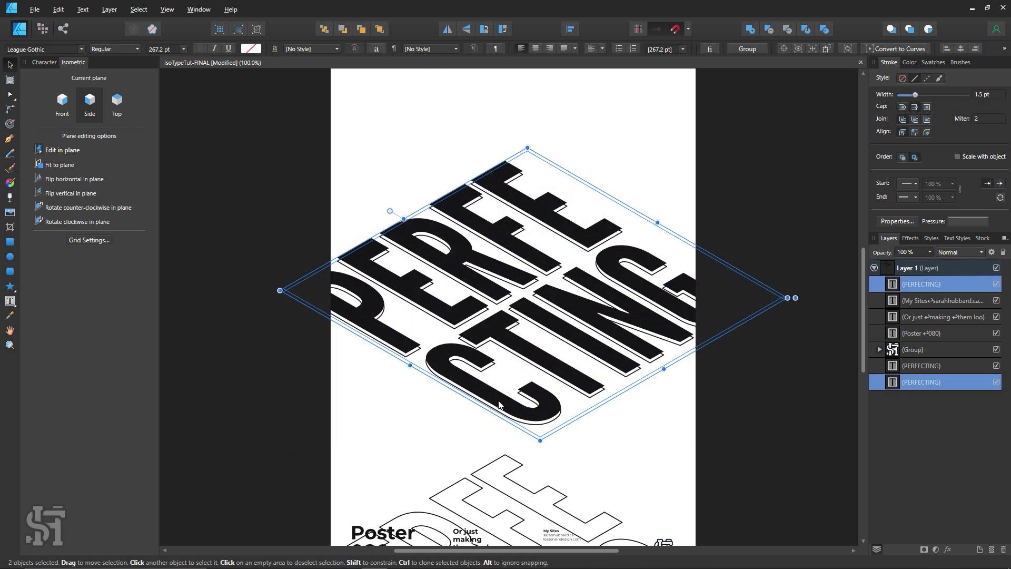
drag(495, 402, 496, 379)
click(554, 498)
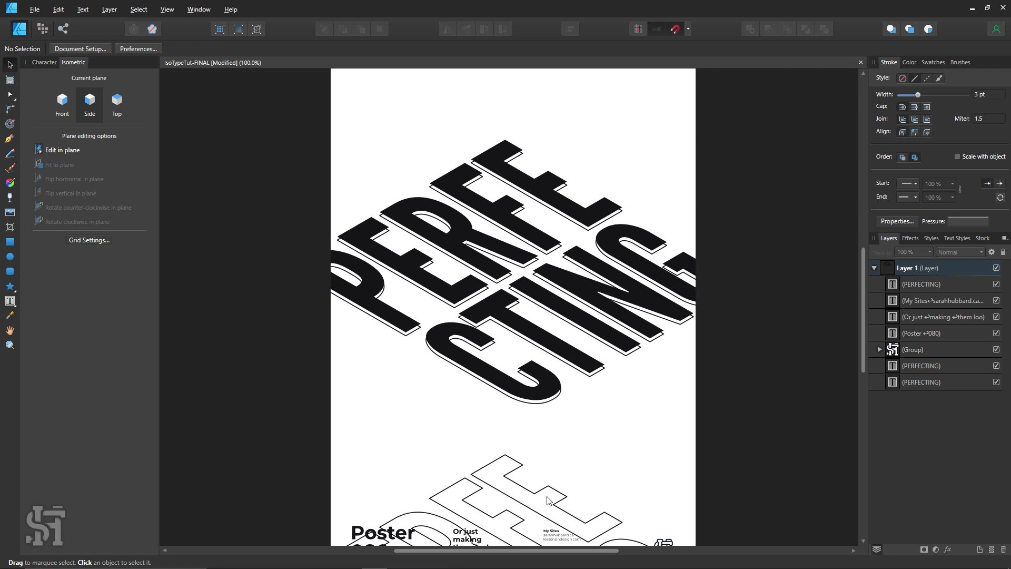
- Position the duplicate outline just below the first one, fill it white and send it one level back
drag(547, 500, 535, 247)
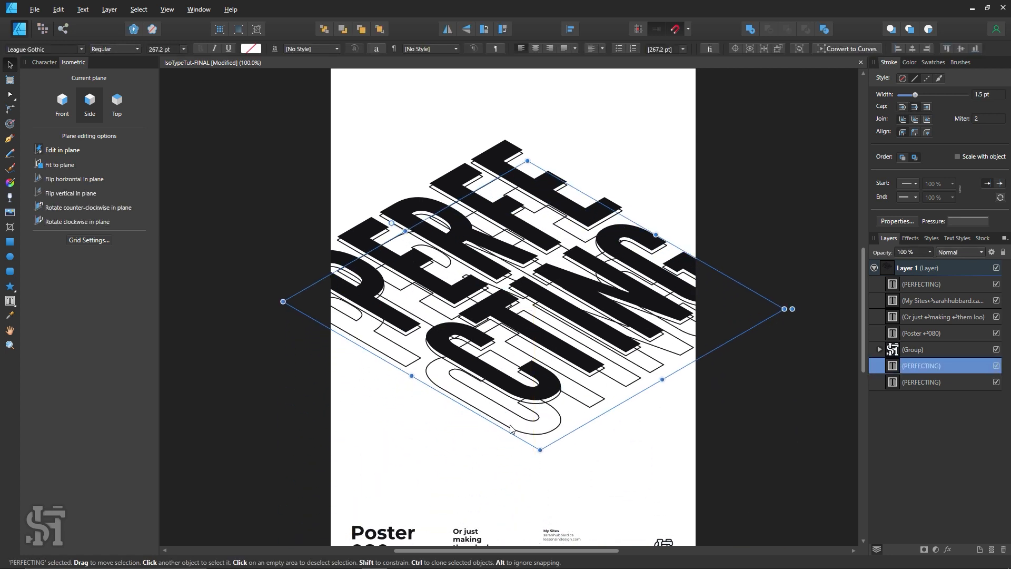
drag(510, 429, 506, 407)
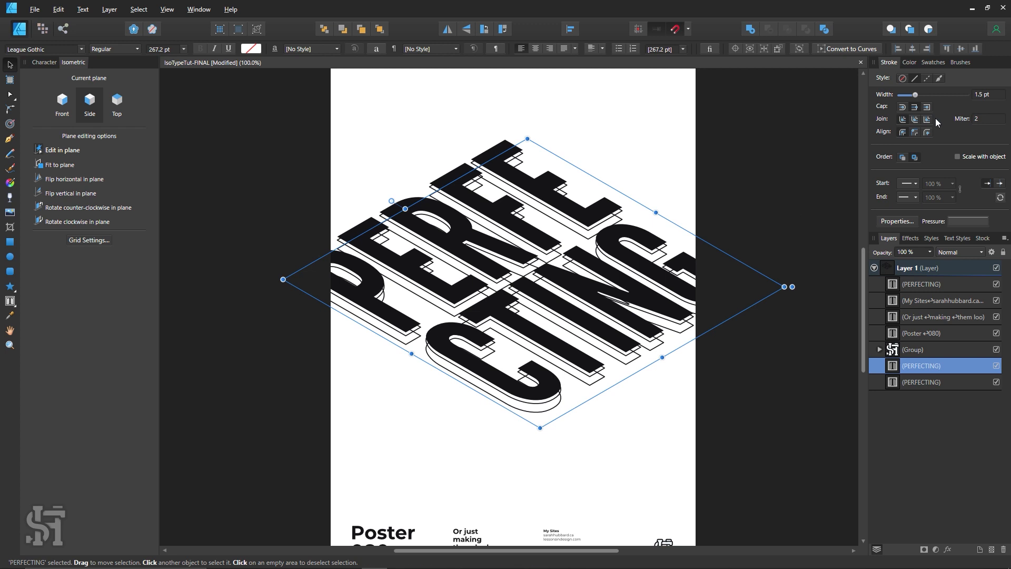
click(931, 63)
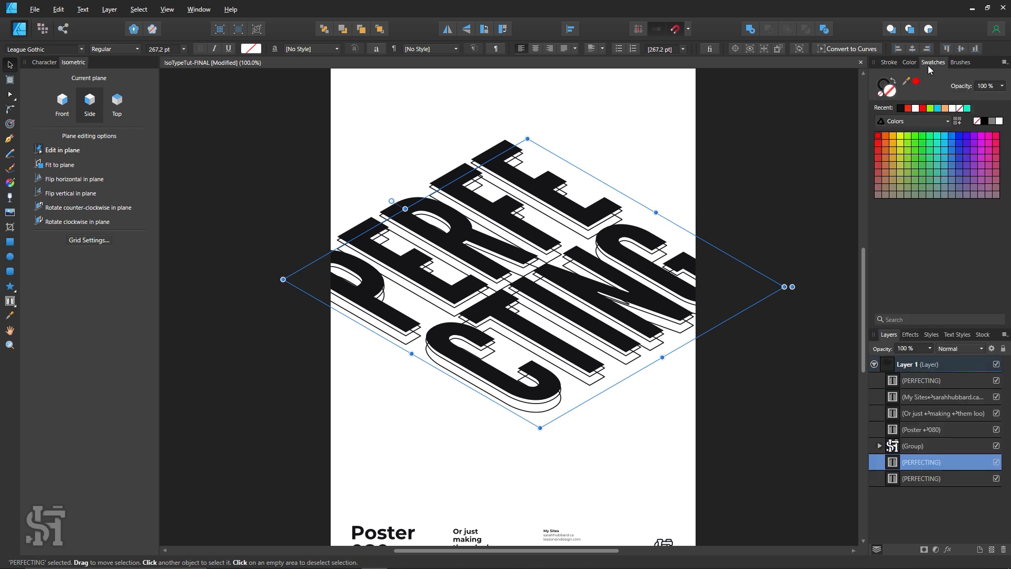
click(914, 109)
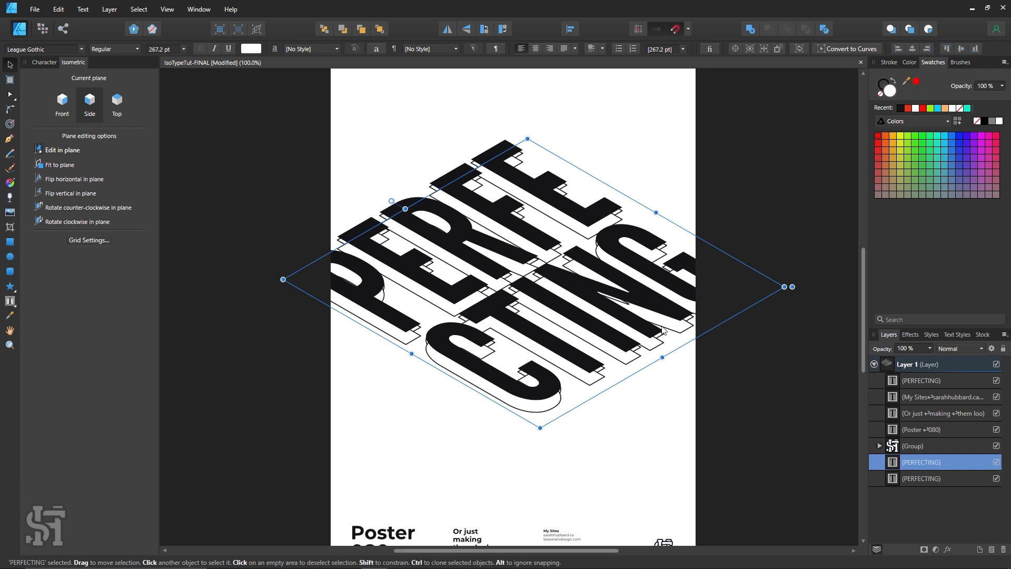
key(ctrl+[)
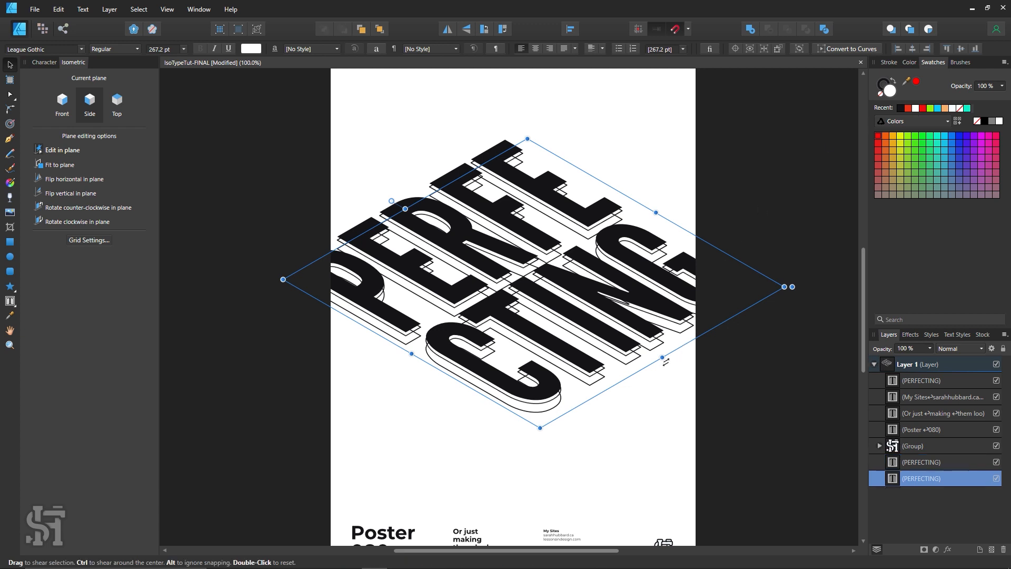
- Adjust the height of the rear white-filled outline copy so it sits closer beneath the first outline
drag(551, 410, 558, 480)
key(ctrl+z)
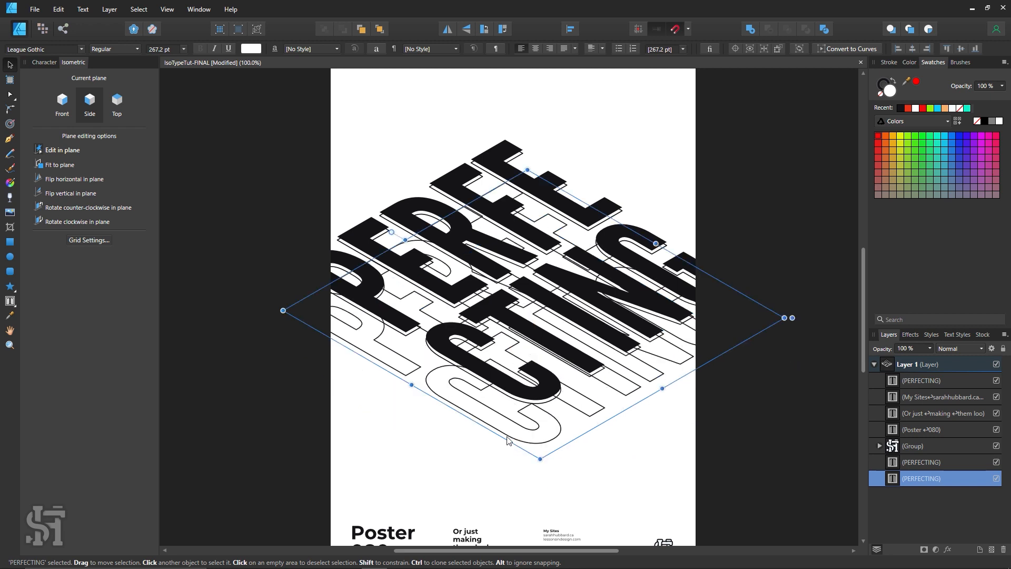
key(ctrl+z)
key(ctrl+z)
key(ctrl+z)
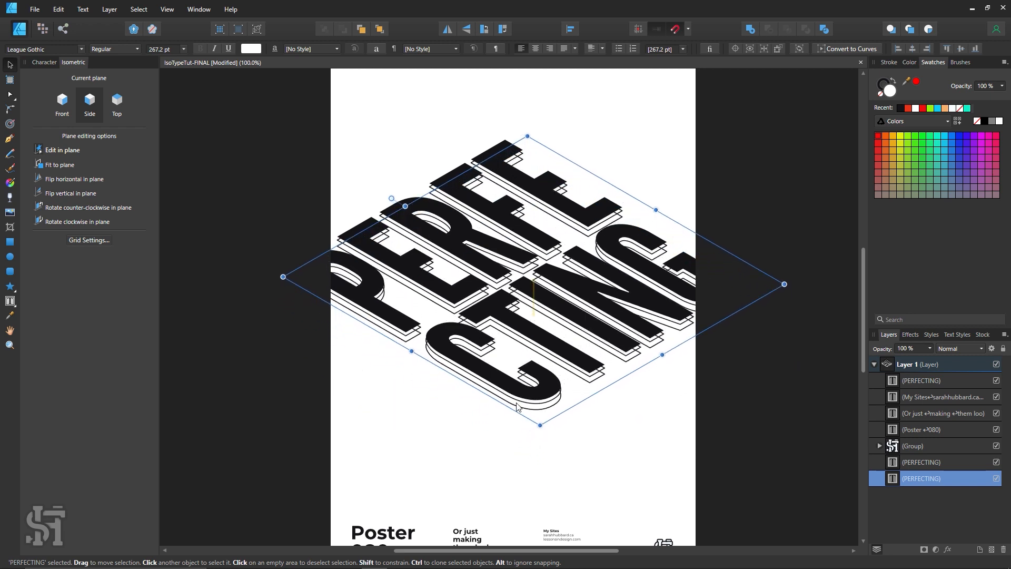
key(Up)
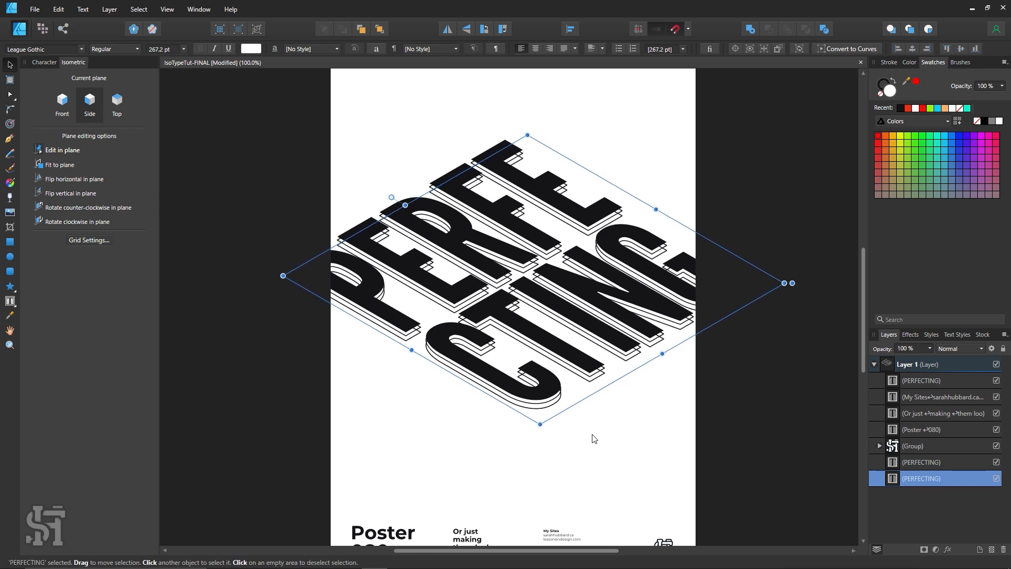
click(649, 448)
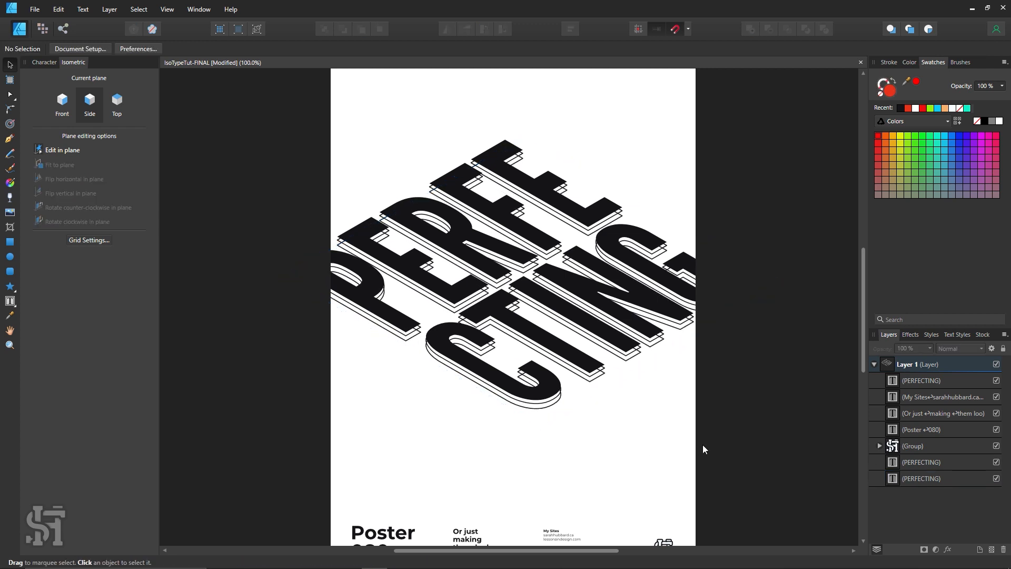
- Move the rear outline copy and the solid text out of the way, and fill the first outline copy white
click(502, 402)
drag(501, 400, 856, 518)
click(551, 407)
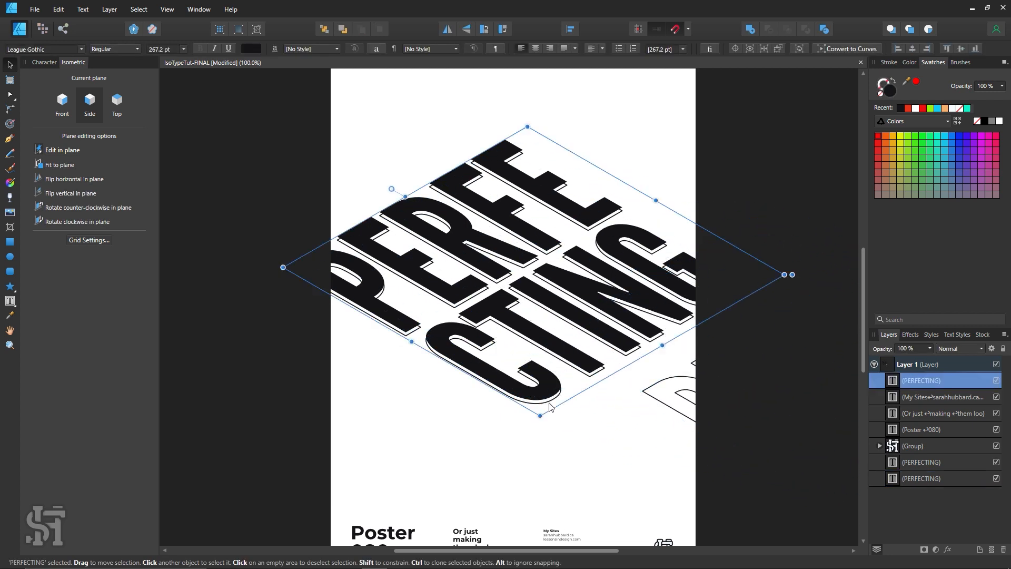
drag(548, 404, 548, 435)
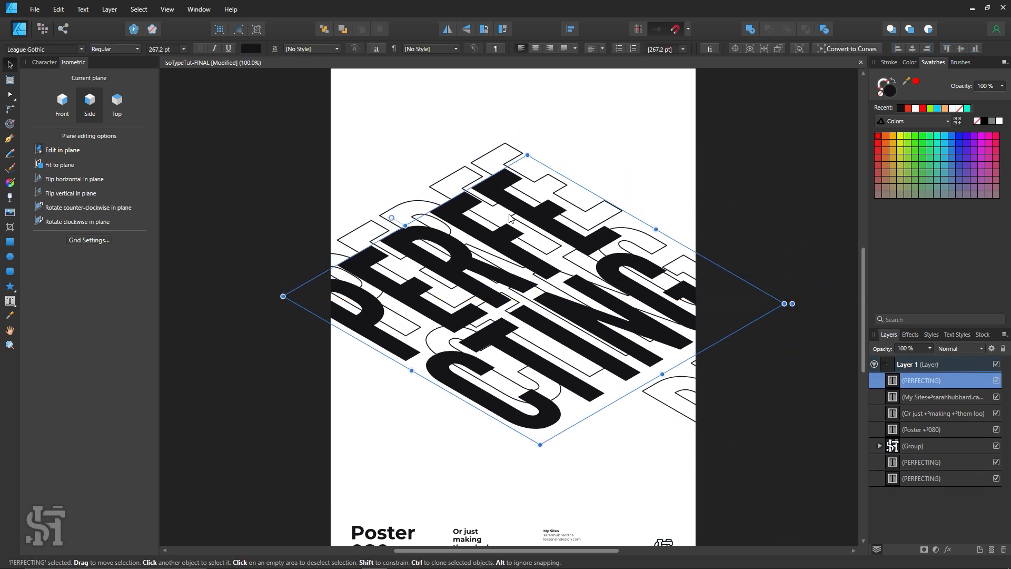
click(489, 159)
click(916, 109)
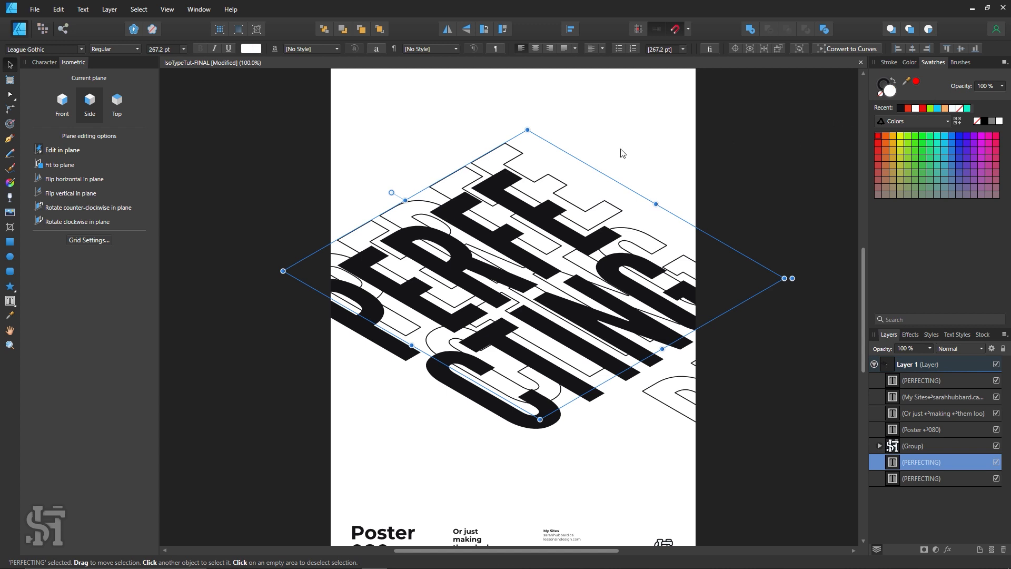
- Move the solid PERFECTING text back up so it sits slightly above the white-filled first outline copy
click(620, 150)
drag(593, 244, 594, 217)
key(Up)
key(Up)
key(Up)
key(Up)
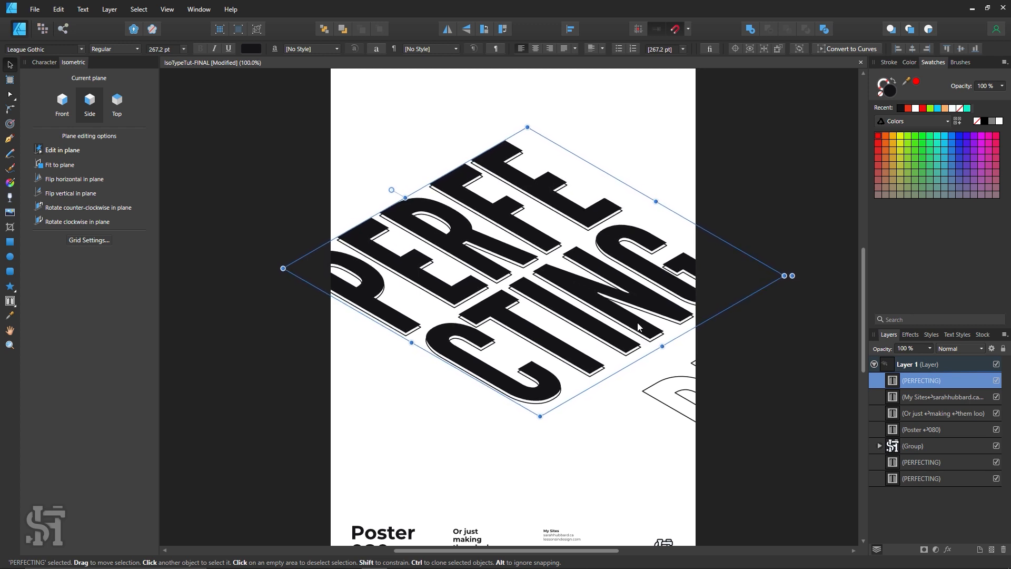
- Bring the rear outline copy back behind the stacked text and nudge it down to form an evenly spaced second outline
click(406, 333)
drag(405, 332, 325, 288)
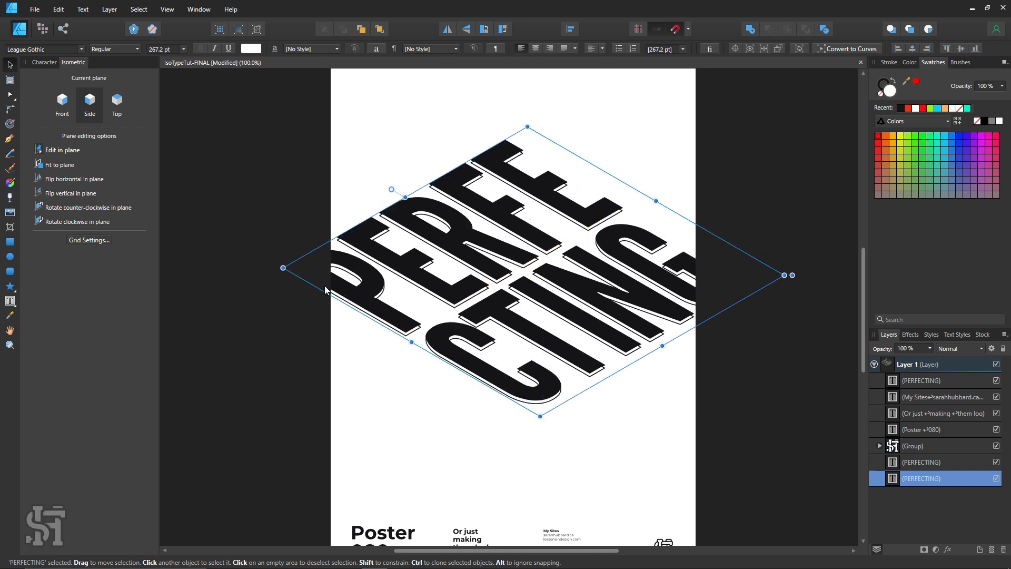
key(Down)
key(Down)
key(Down)
key(Down)
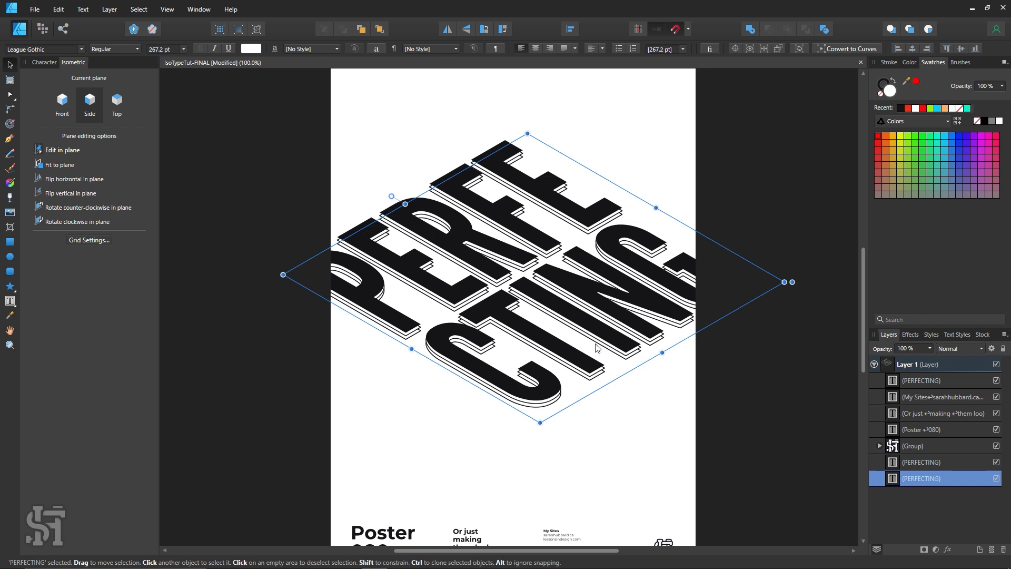
click(640, 403)
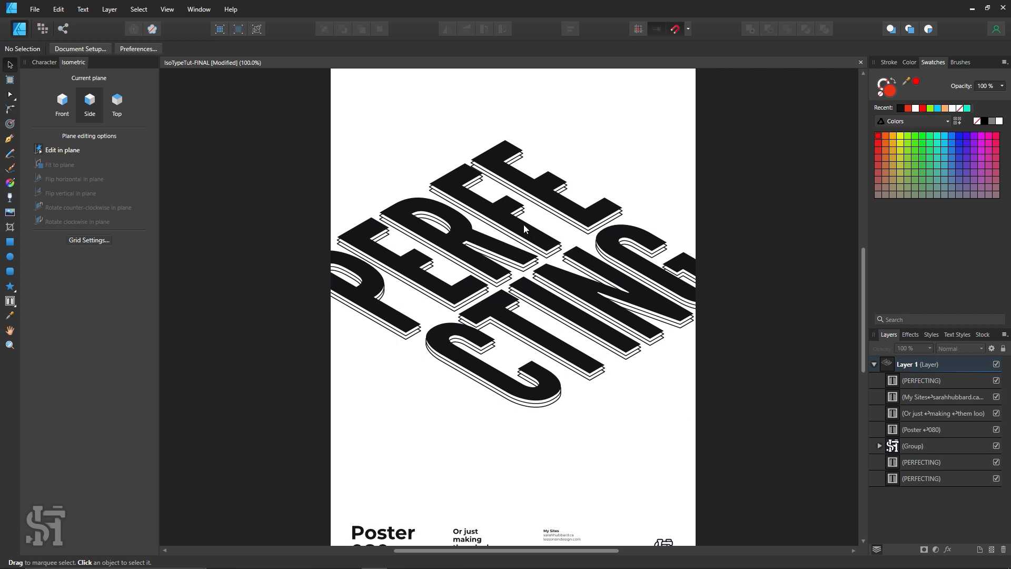
- Duplicate the solid PERFECTING text lower on the poster and fill the copy with red
key(z)
alt+click(581, 256)
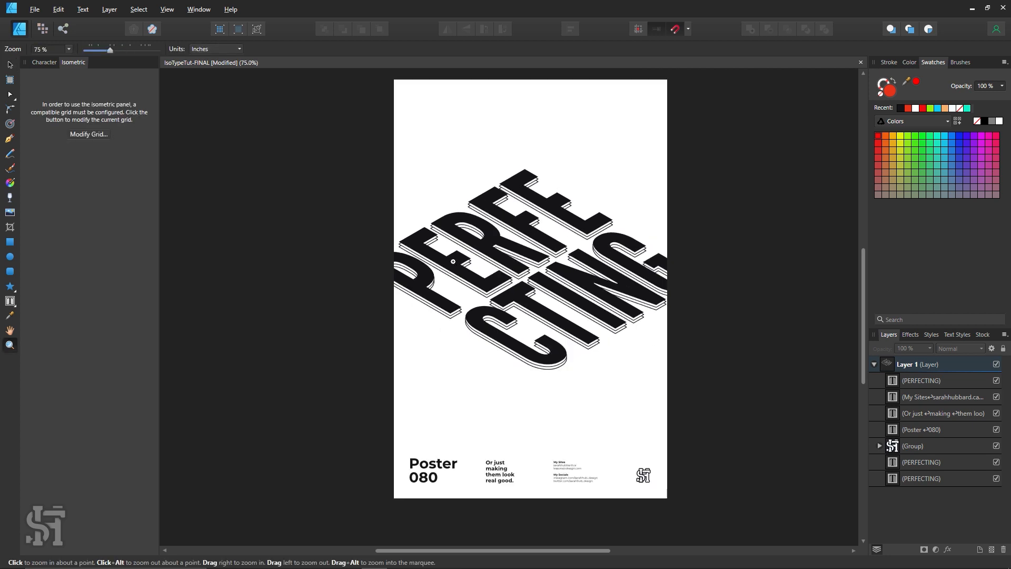
click(10, 65)
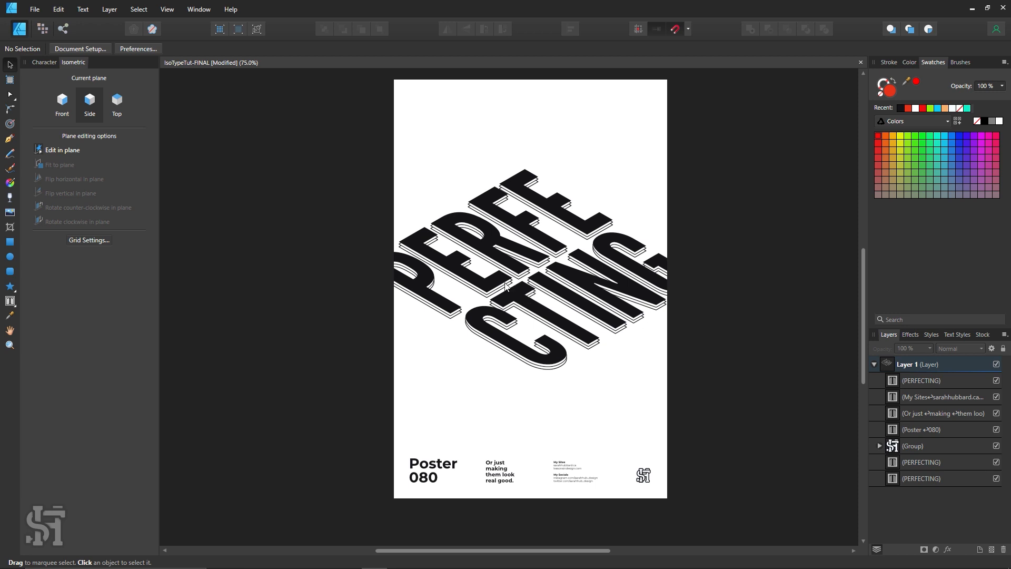
drag(503, 286, 502, 375)
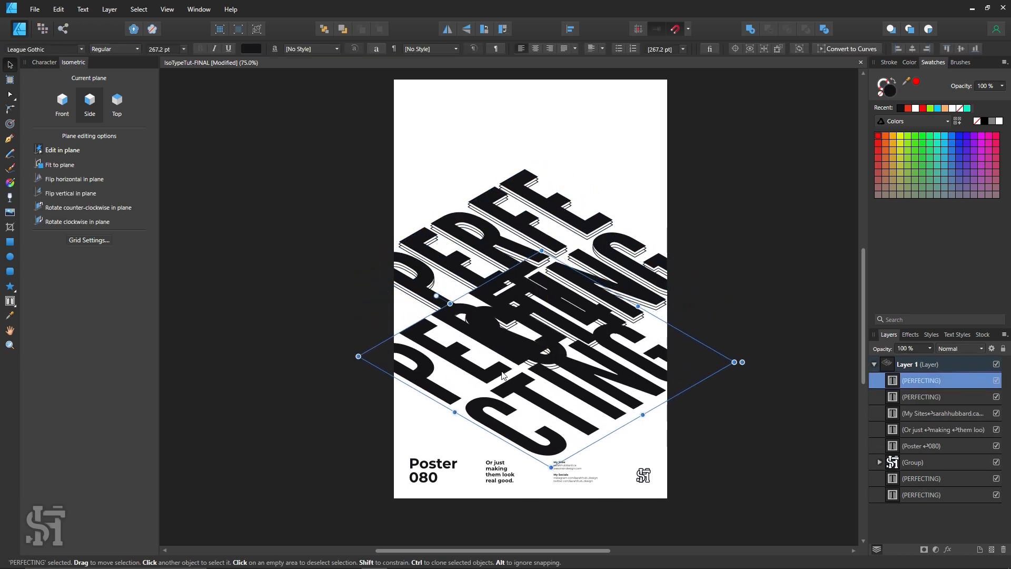
click(908, 108)
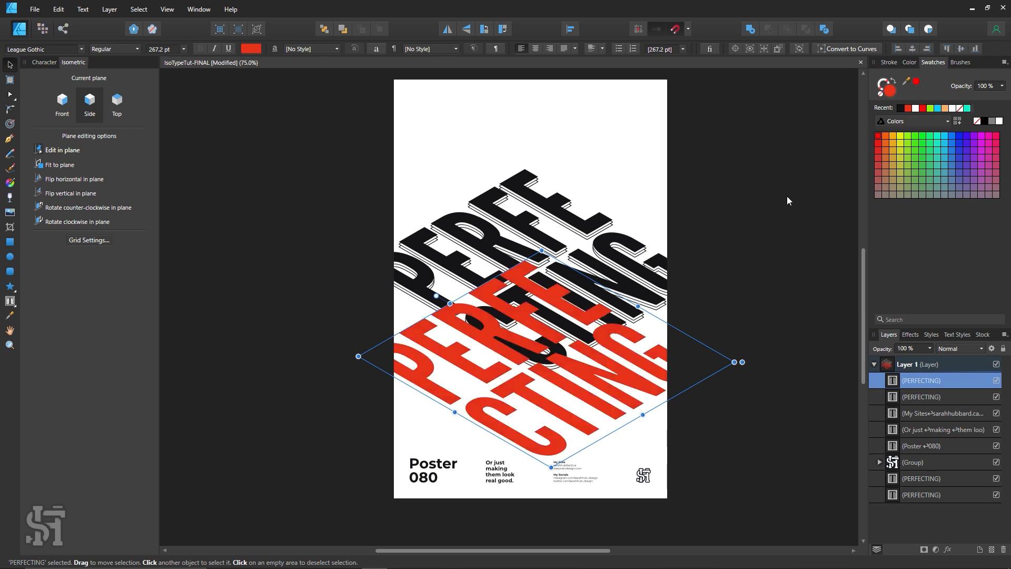
- Move the red PERFECTING copy up onto the stacked text and send it behind all the other objects
click(787, 199)
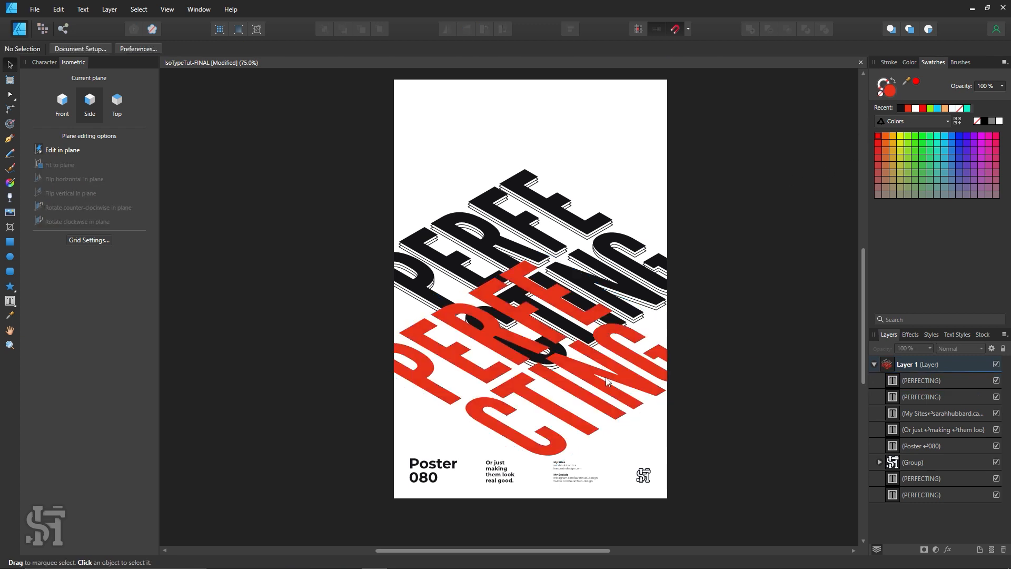
drag(605, 377, 599, 284)
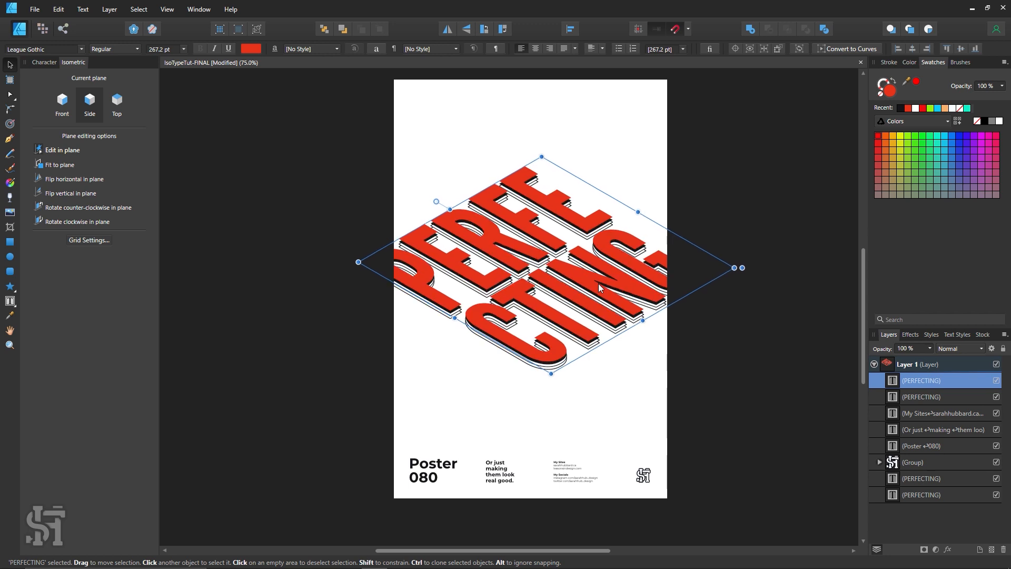
click(750, 247)
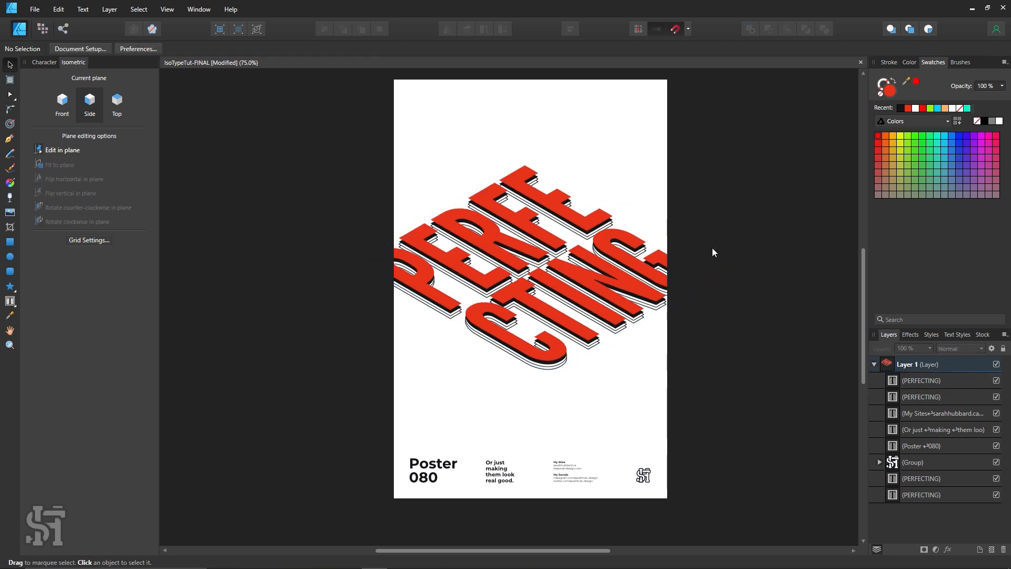
click(538, 258)
drag(537, 258, 556, 278)
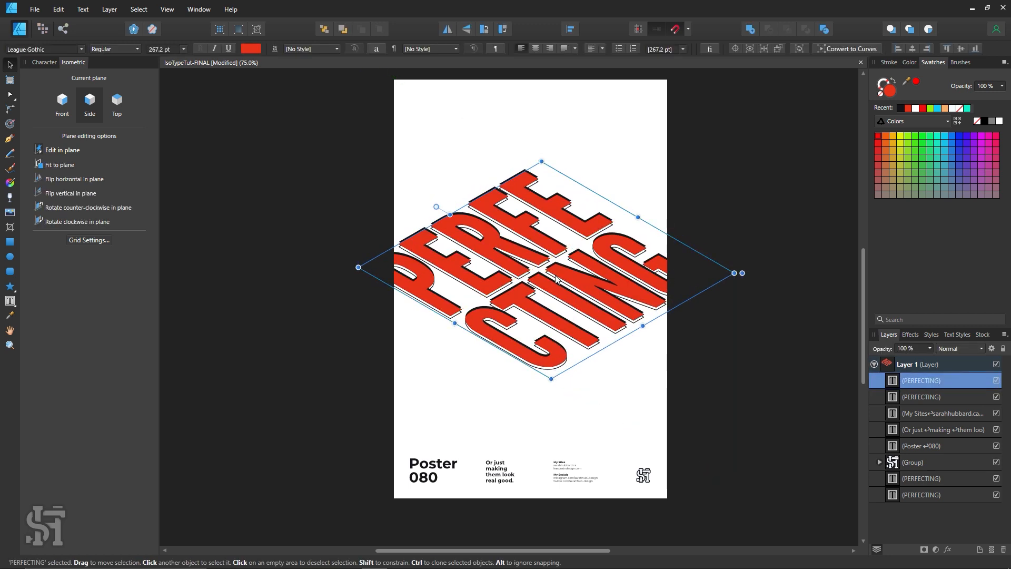
key(ctrl+shift+bracketleft)
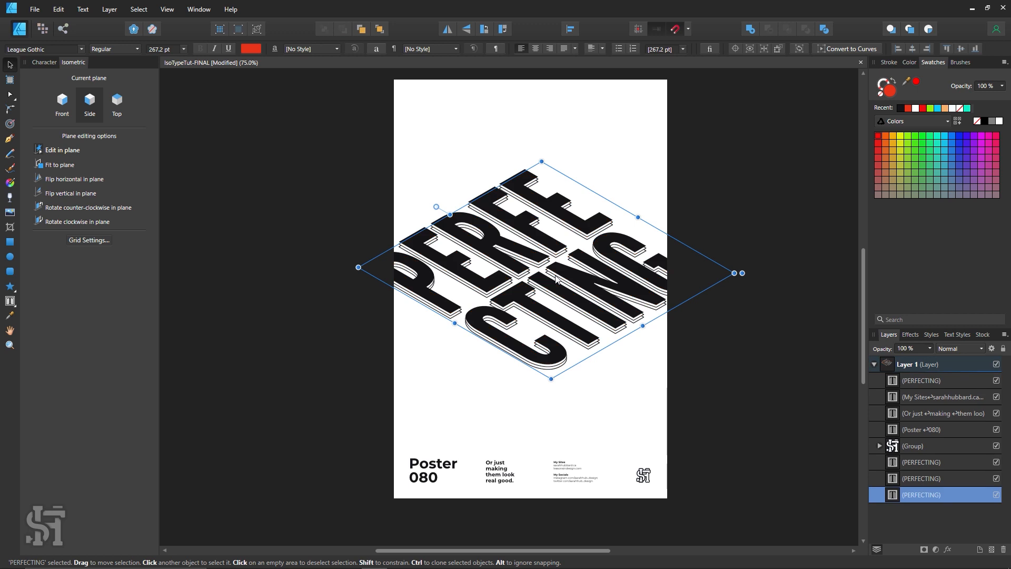
- Shift the red copy down below the white outline copies, then nudge it up to narrow the visible red edge
mouse_move(555, 280)
mouse_down()
mouse_move(557, 303)
mouse_move(553, 294)
mouse_up()
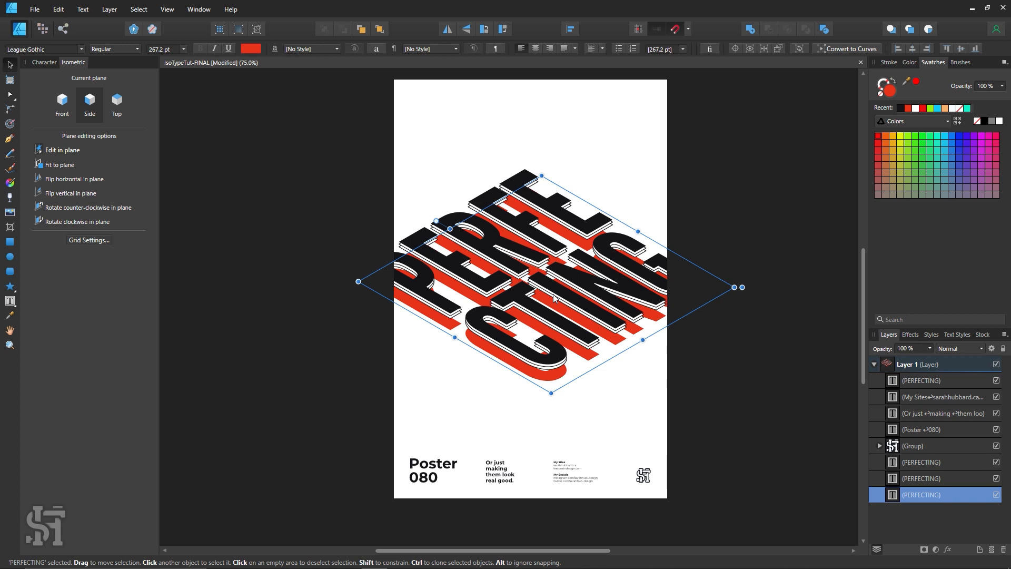
key(Up)
key(Up)
key(Up)
key(Up)
key(Up)
key(Up)
key(Up)
key(Up)
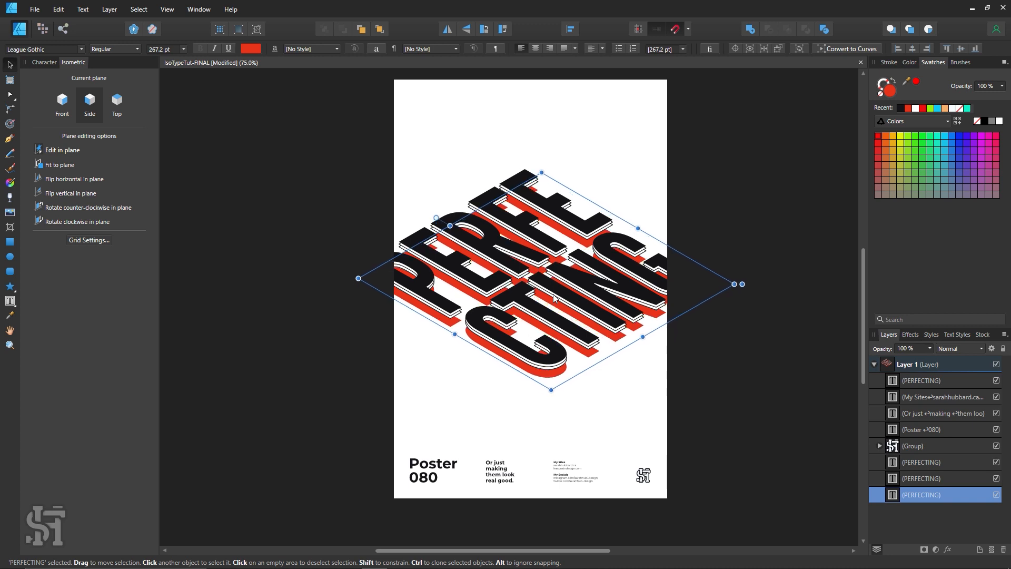
key(Up)
key(Up)
key(Up)
key(Up)
key(Up)
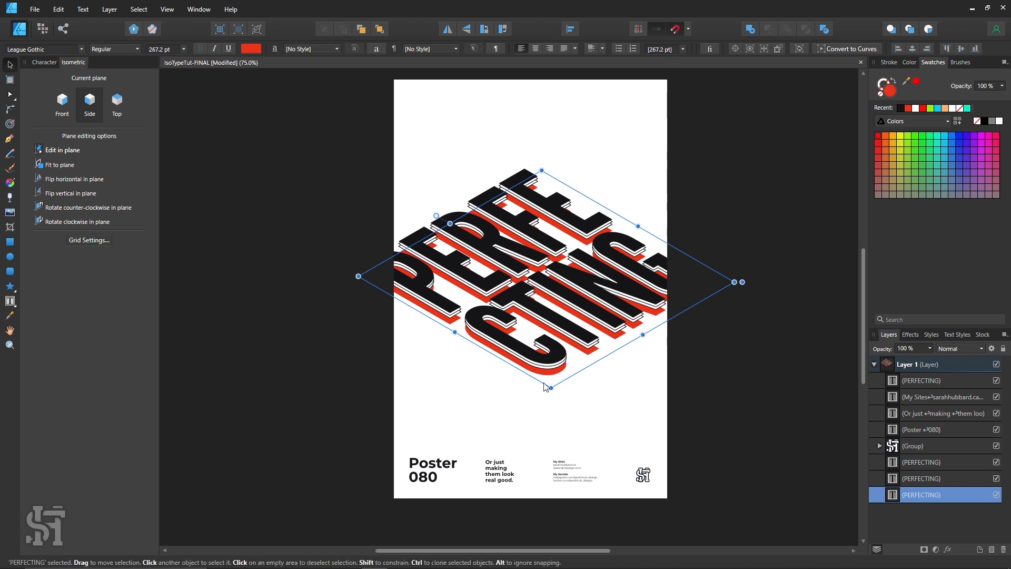
- Move the red copy slightly lower and give it a 1.5 pt black outline
mouse_move(547, 378)
mouse_down()
mouse_move(546, 419)
mouse_move(546, 387)
mouse_move(546, 412)
mouse_move(527, 379)
mouse_move(514, 255)
mouse_move(528, 380)
mouse_up()
click(609, 406)
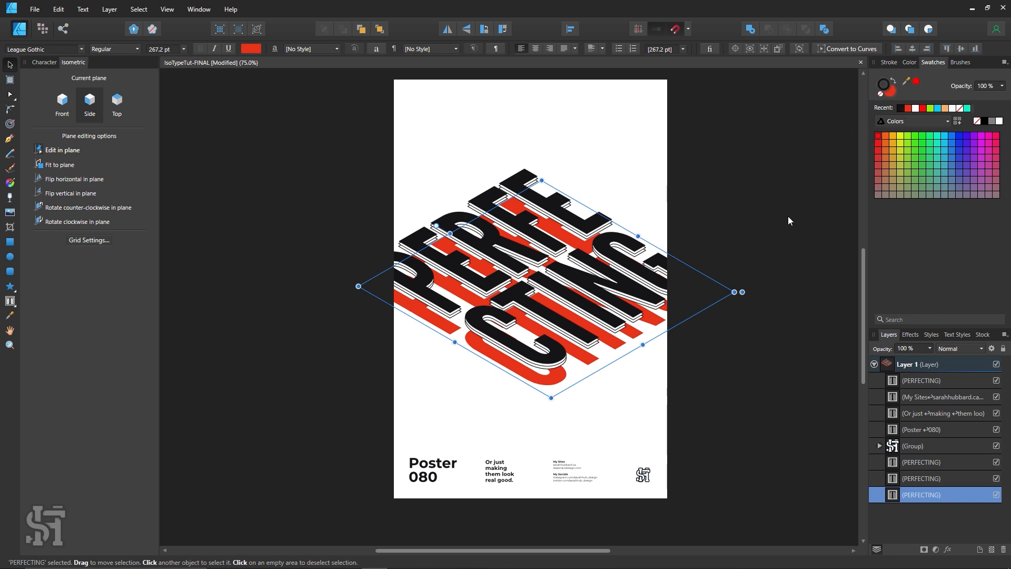
click(889, 62)
click(985, 94)
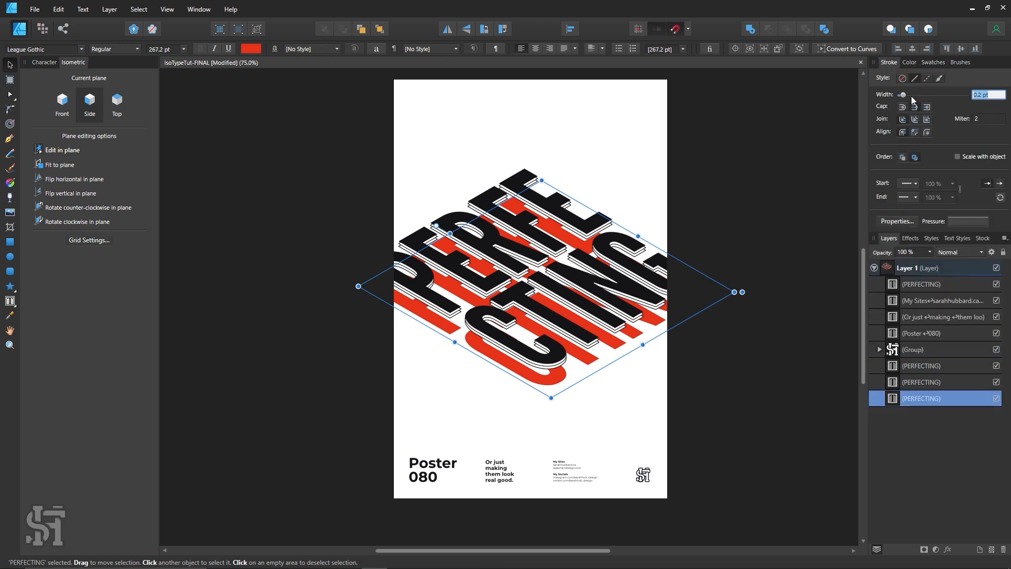
text(1.5)
key(Return)
click(679, 419)
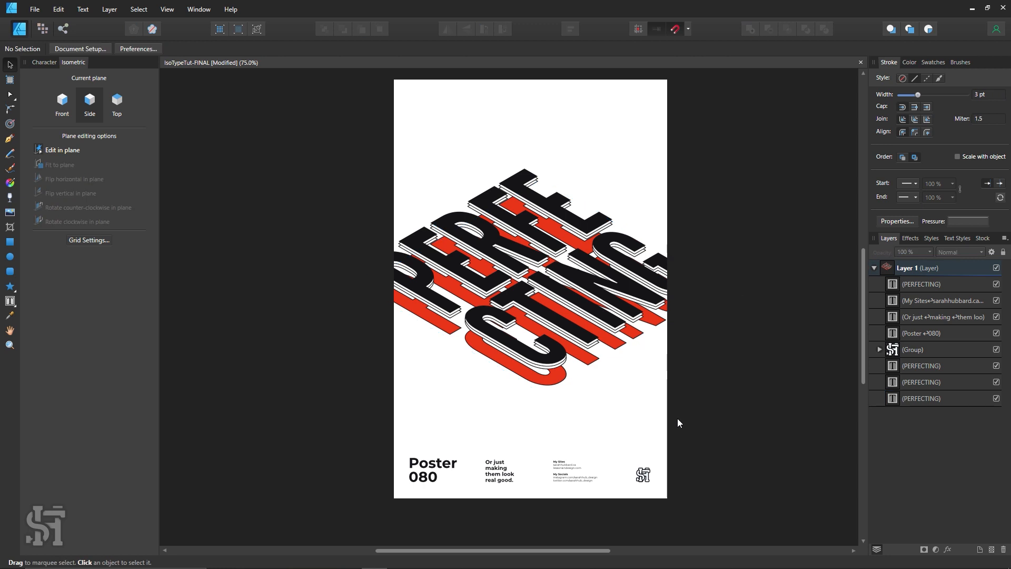
click(556, 384)
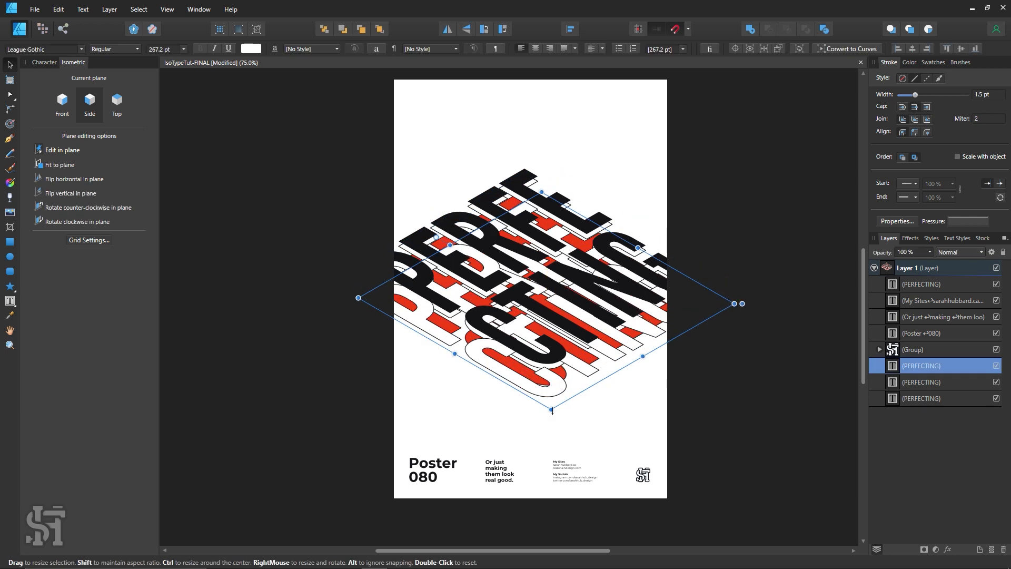
click(516, 389)
drag(516, 389, 518, 429)
click(689, 418)
drag(567, 388, 599, 337)
click(826, 419)
click(590, 190)
key(ctrl+z)
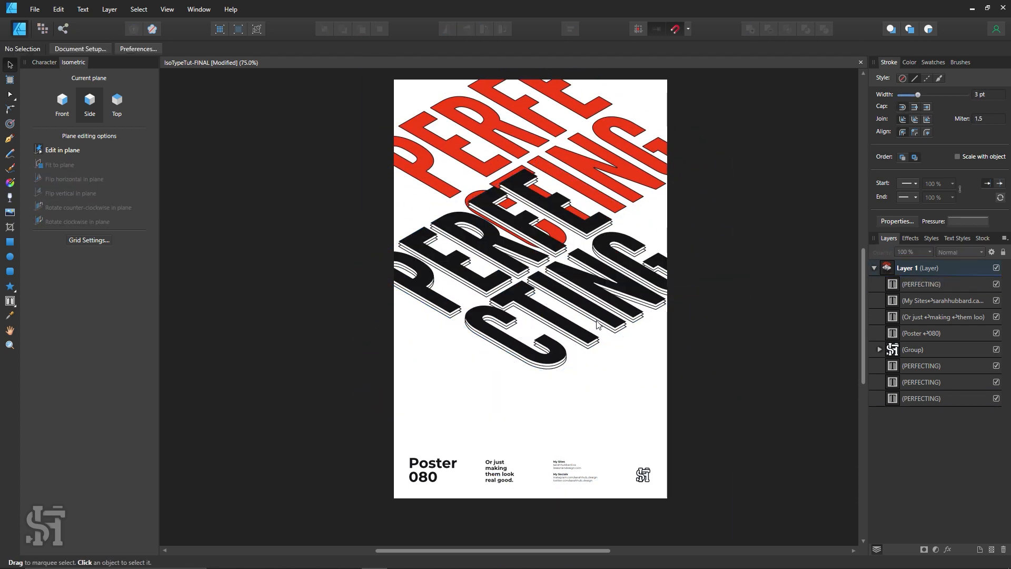
key(ctrl+z)
key(ctrl+z)
click(734, 252)
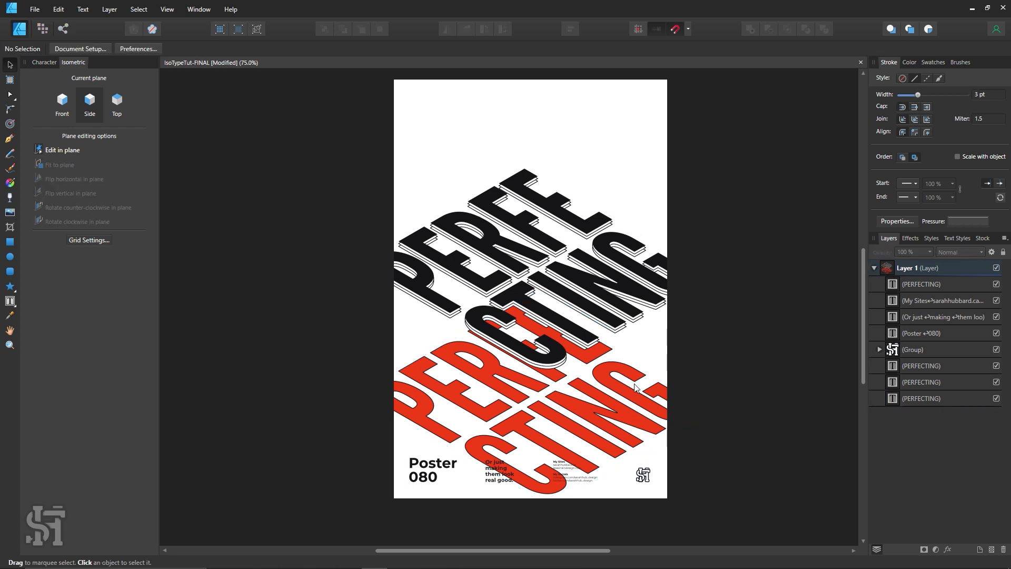
- Move the red copy back up behind the stacked text and adjust its height to leave a narrow red edge beneath the outlines
drag(636, 405, 624, 281)
key(Up)
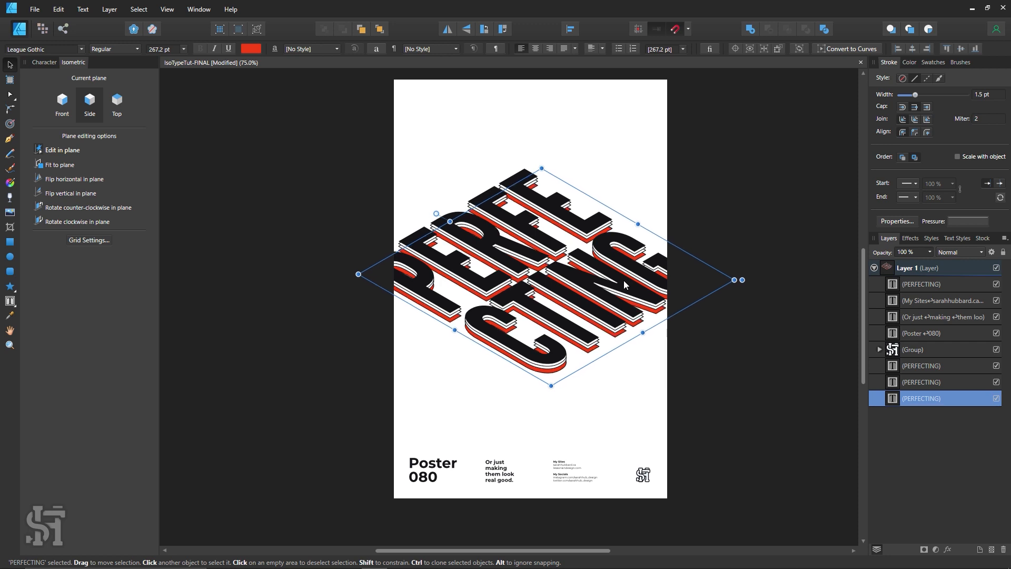
key(Up)
key(Up)
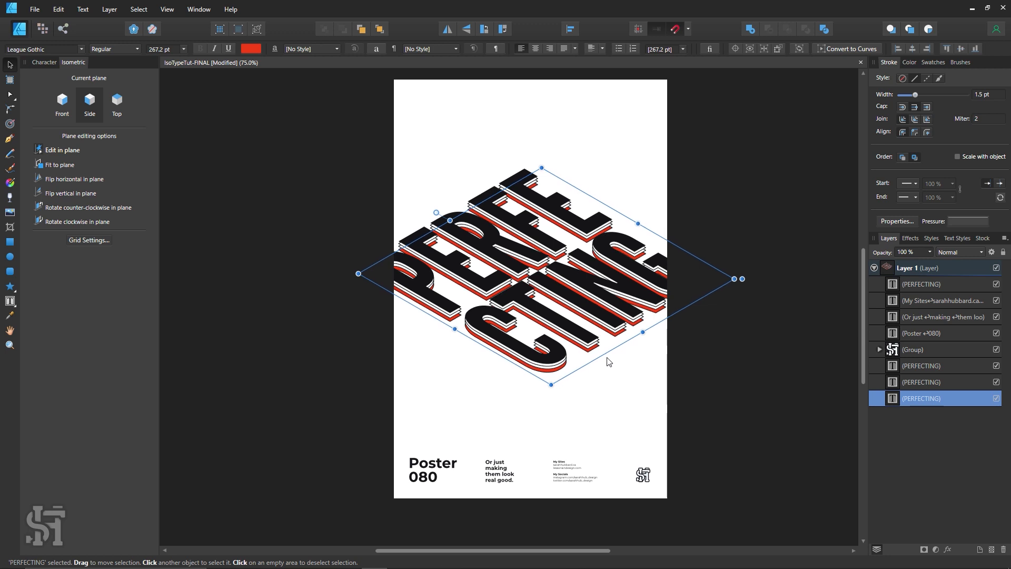
click(658, 374)
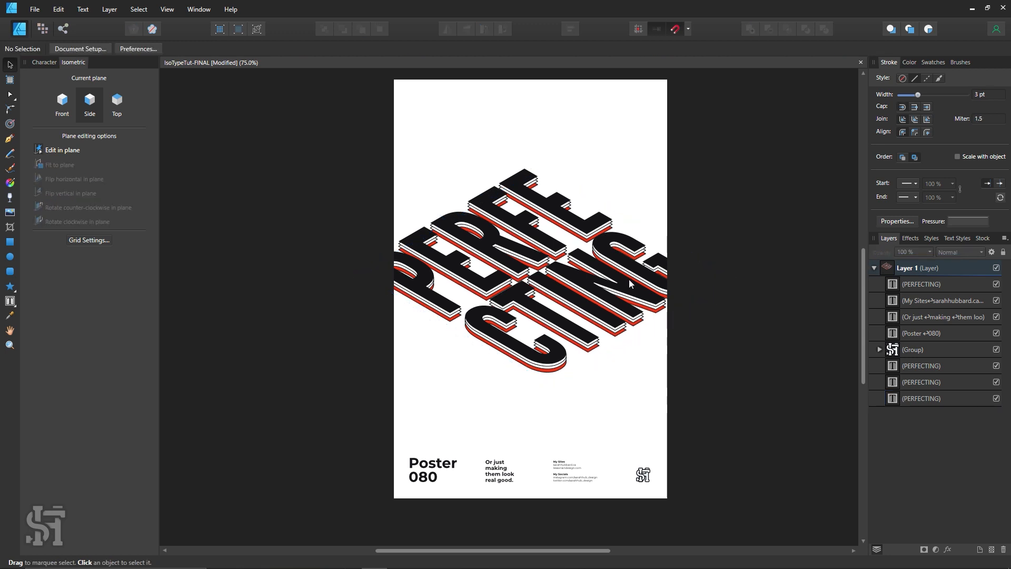
click(538, 380)
drag(543, 371, 544, 375)
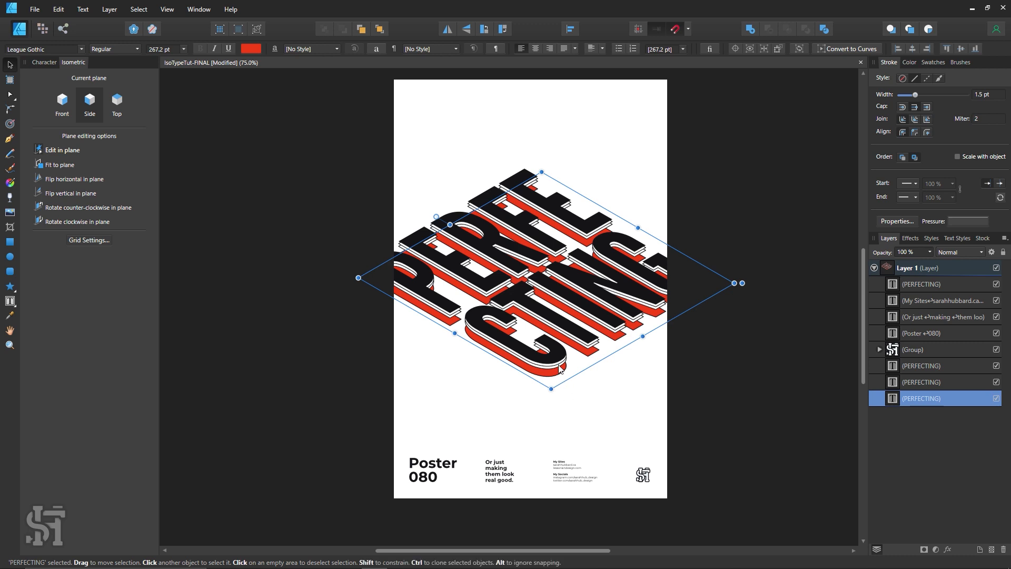
drag(560, 372, 590, 398)
- Try to move one of the white outline copies near the curve of the C, and undo the move
key(z)
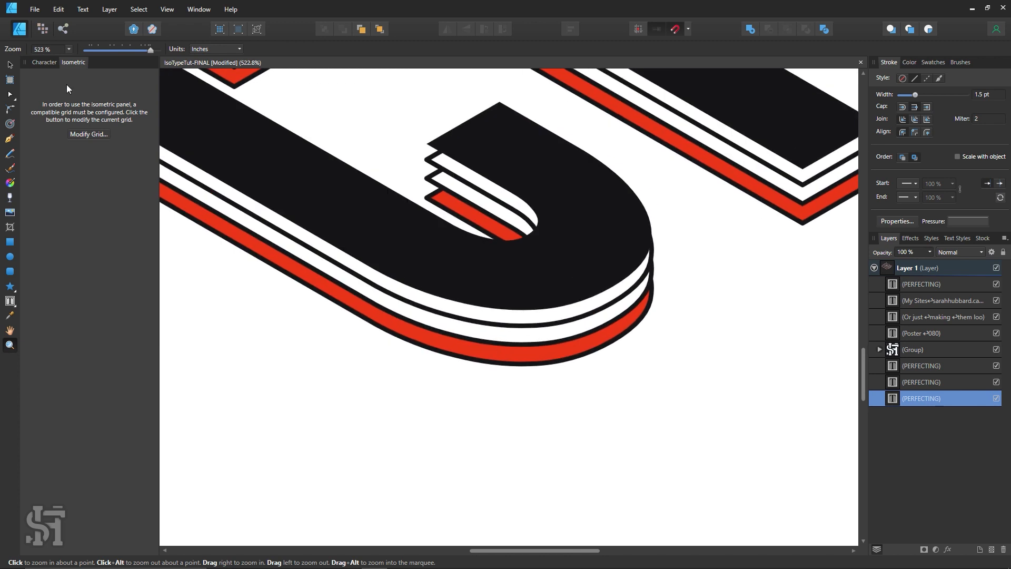
click(10, 64)
click(564, 347)
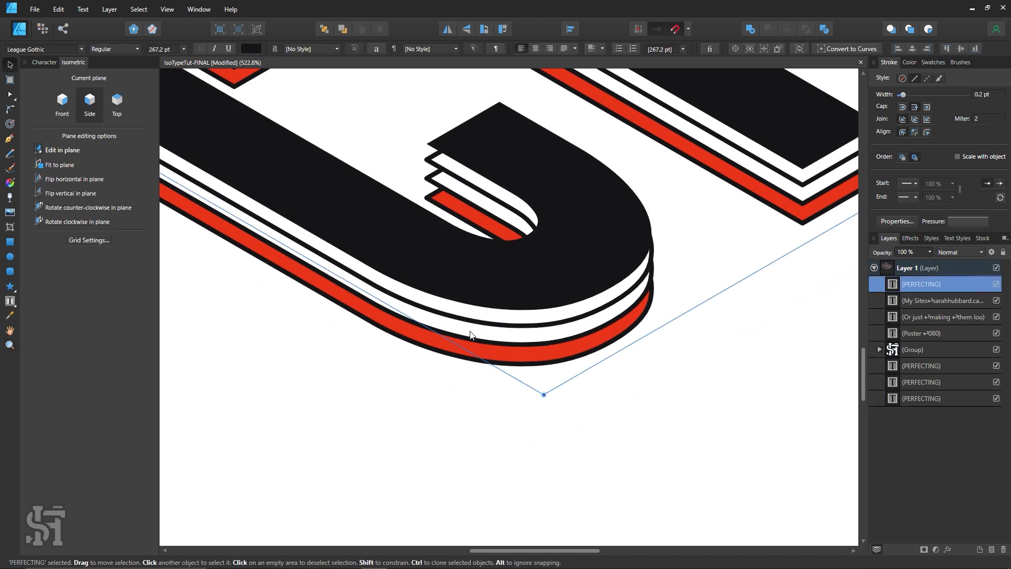
click(437, 353)
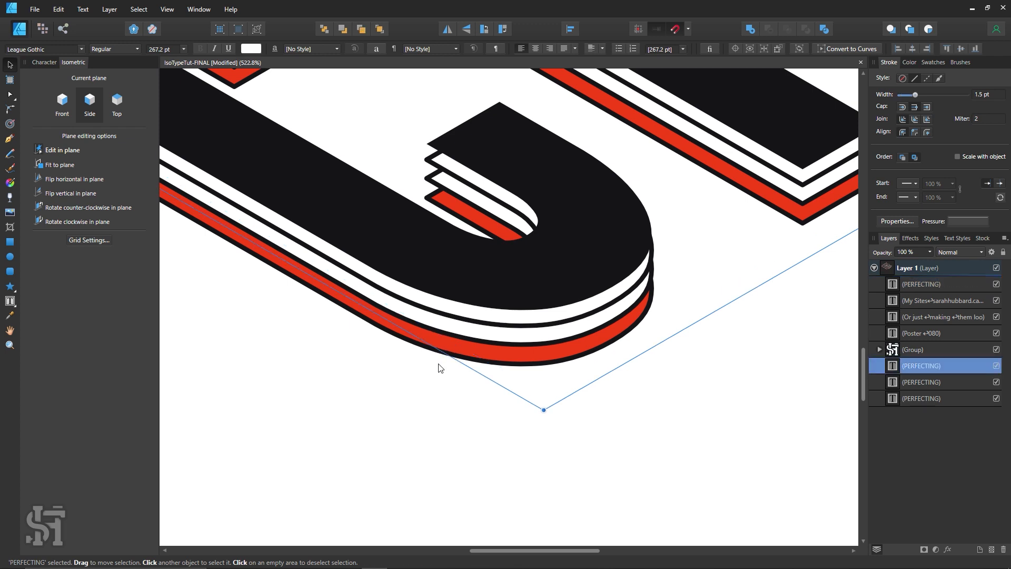
click(424, 354)
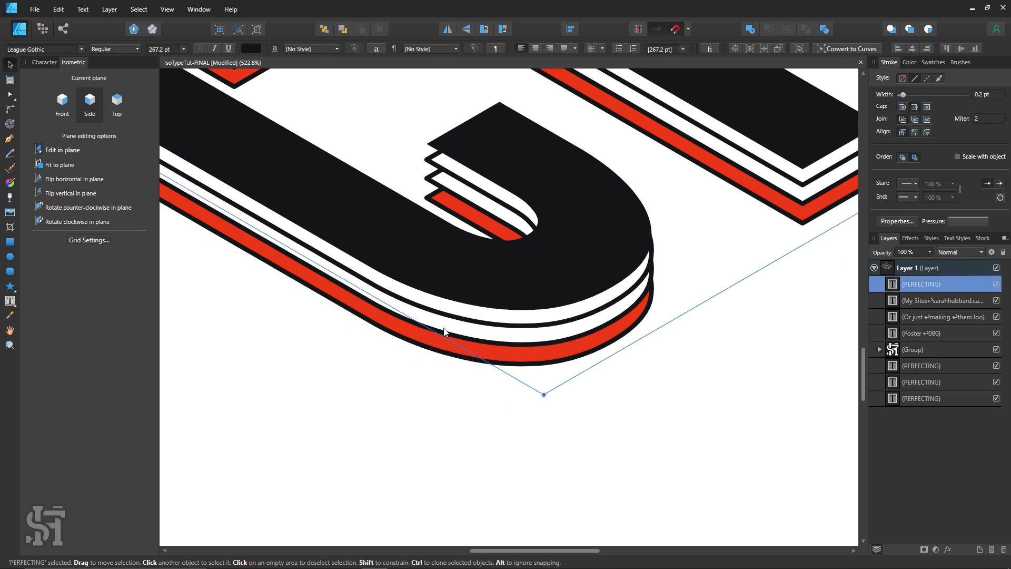
click(445, 333)
key(t)
key(v)
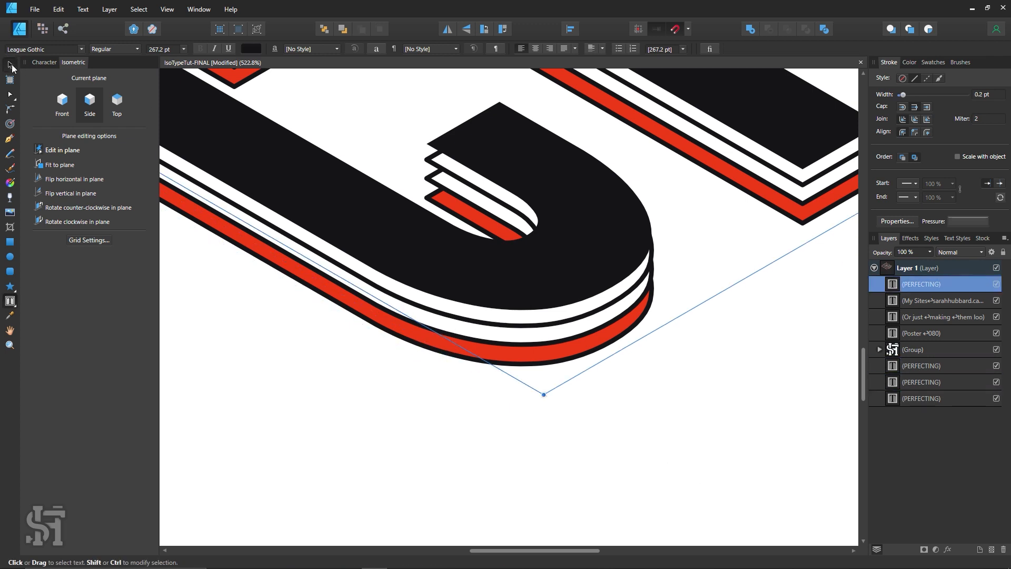
click(300, 399)
mouse_move(505, 335)
mouse_down()
mouse_move(650, 245)
mouse_move(503, 338)
mouse_up()
click(395, 318)
drag(395, 318, 668, 320)
key(ctrl+z)
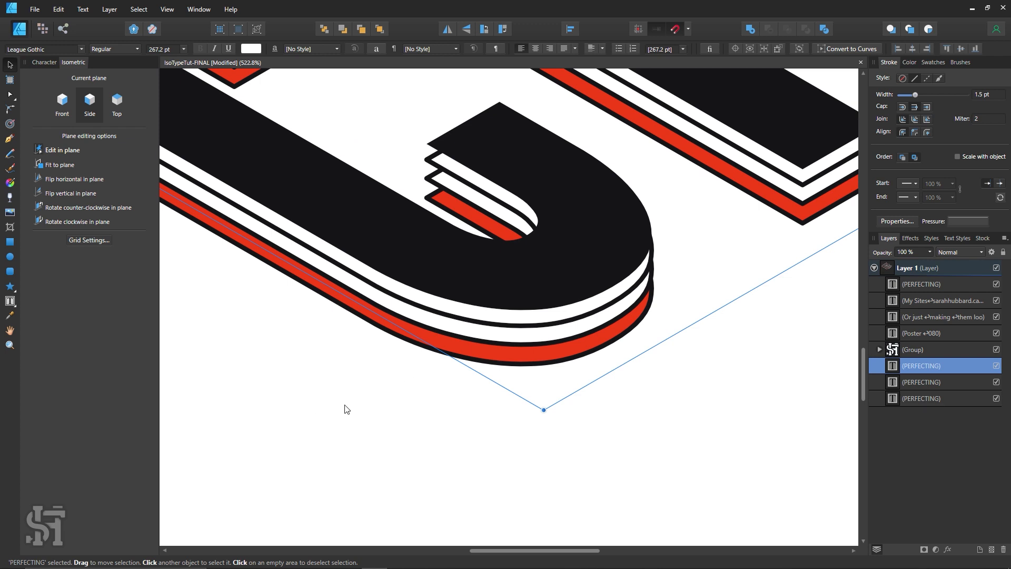
click(348, 409)
- Nudge the lower white outline copy down slightly to even out the gaps between the stacked layers
click(392, 339)
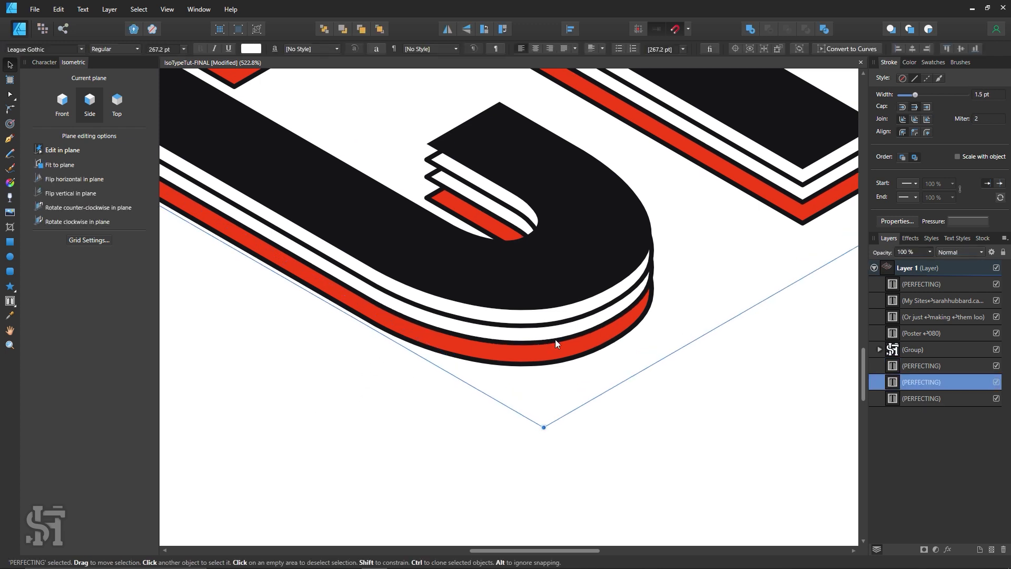
key(Down)
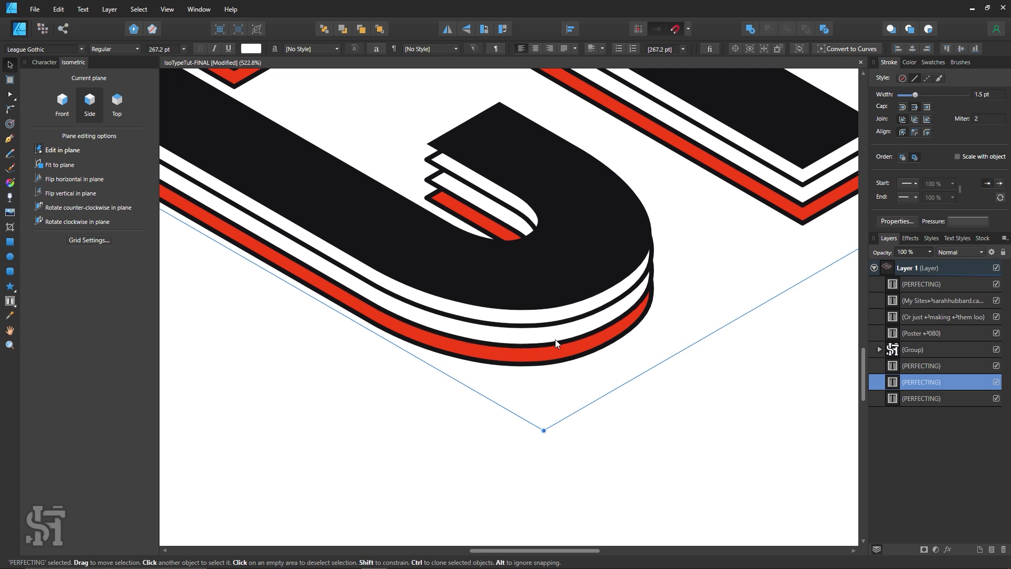
key(Up)
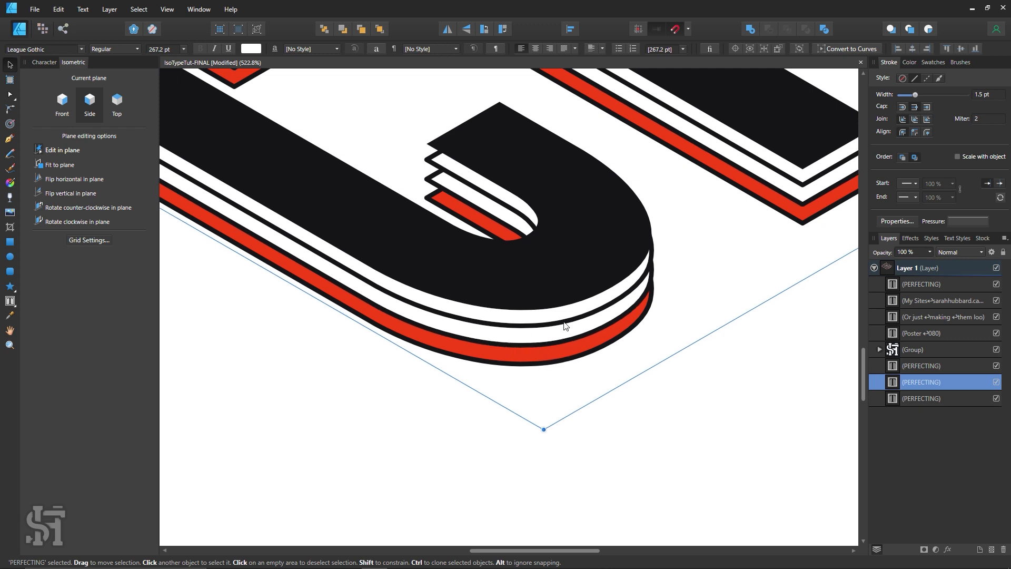
key(ctrl+0)
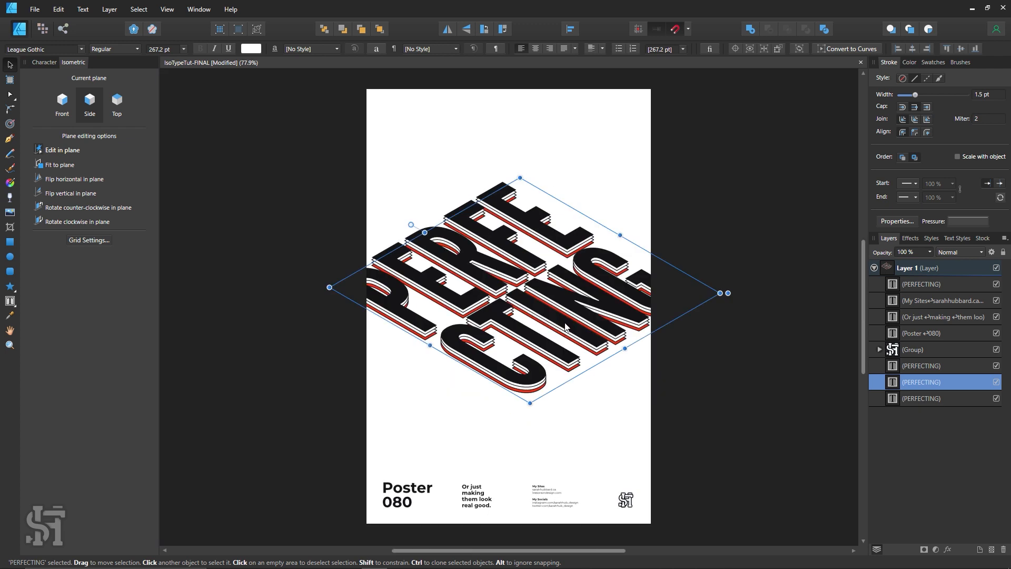
click(707, 372)
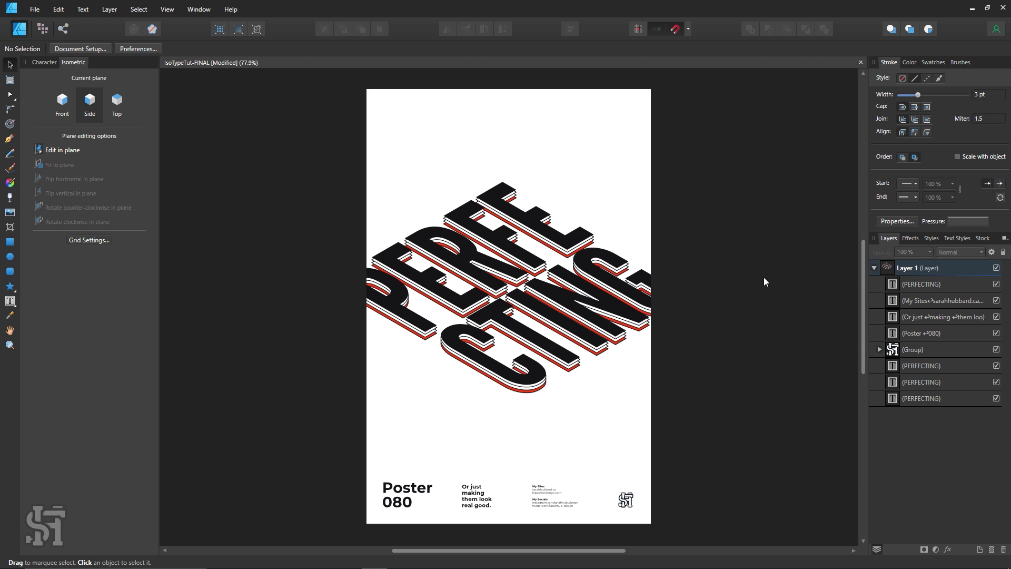
- Select all four stacked PERFECTING copies and move them together slightly down the poster
click(932, 62)
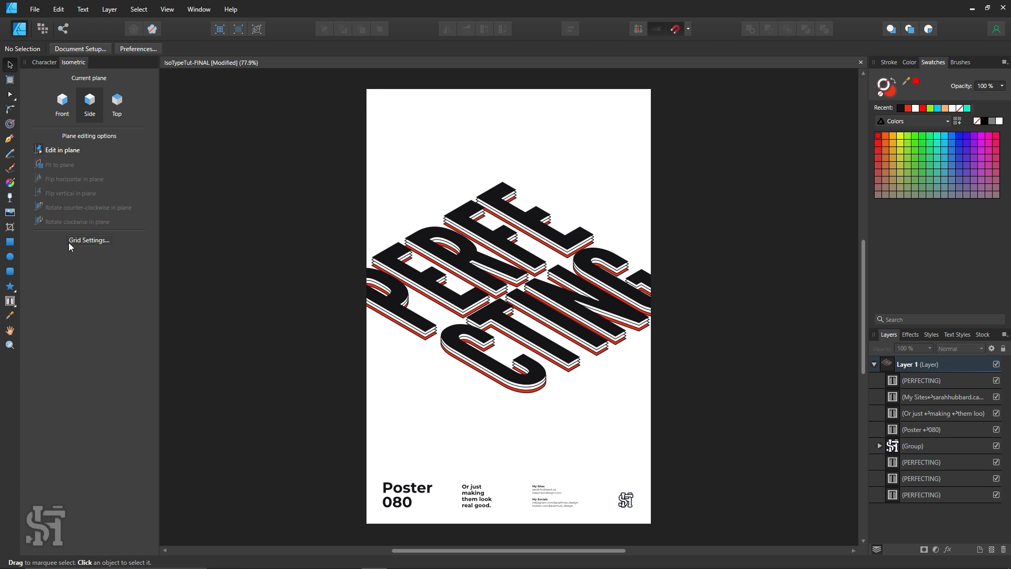
click(10, 138)
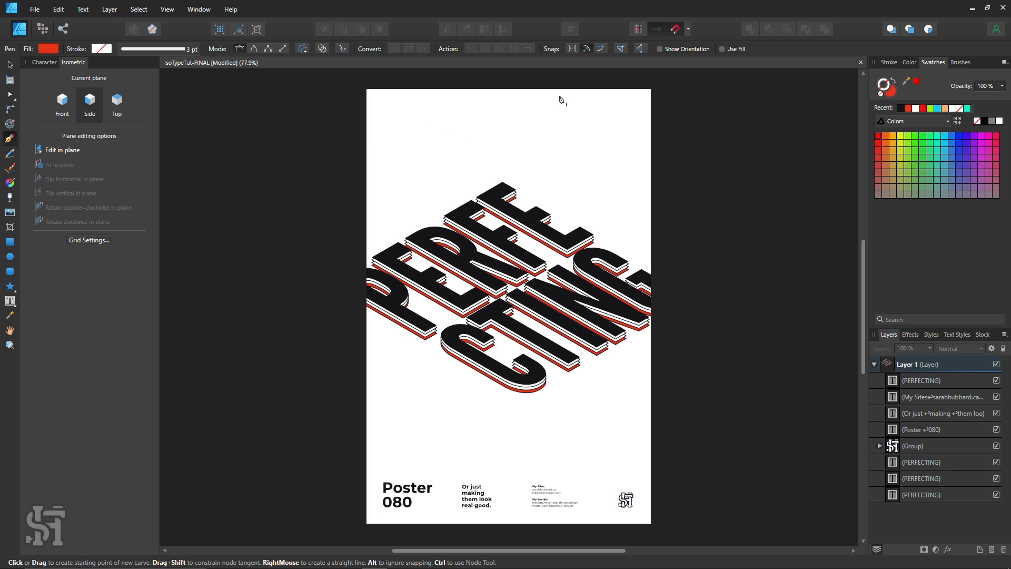
key(v)
drag(703, 109, 269, 439)
drag(785, 97, 230, 472)
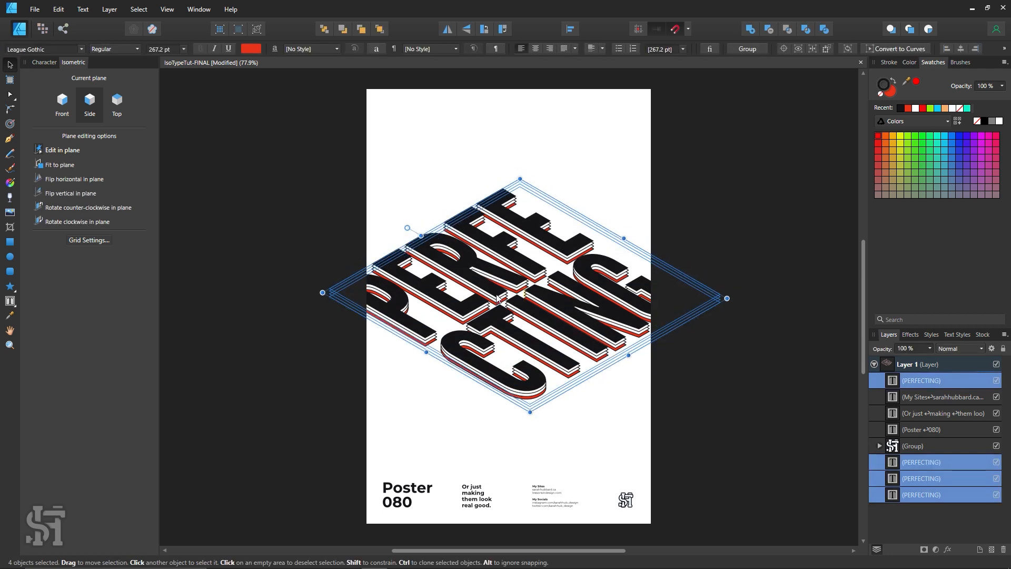
click(742, 178)
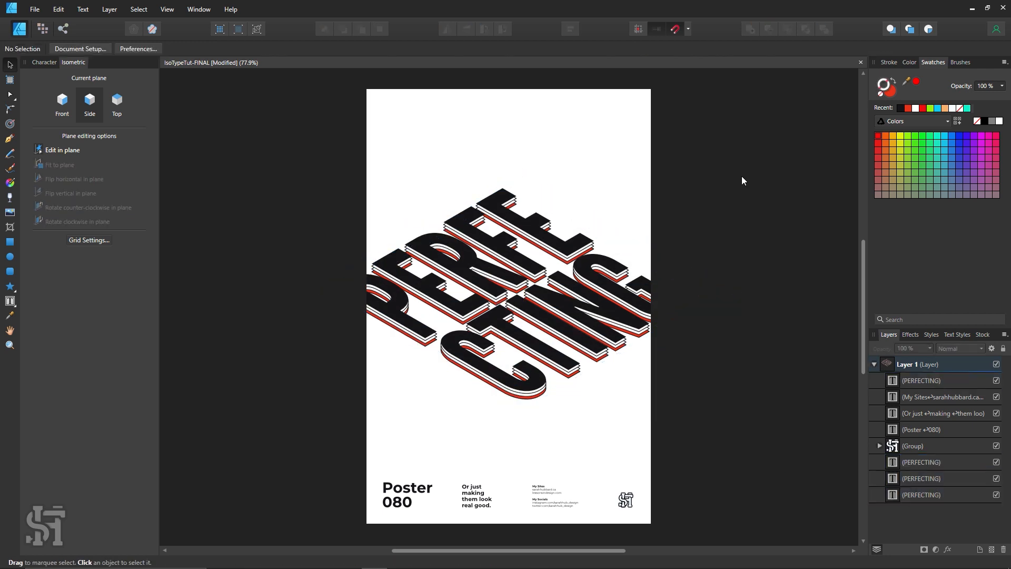
- Start a Pen path at the page's left edge beside the P, around both top corners, and down the right edge to the G
click(9, 139)
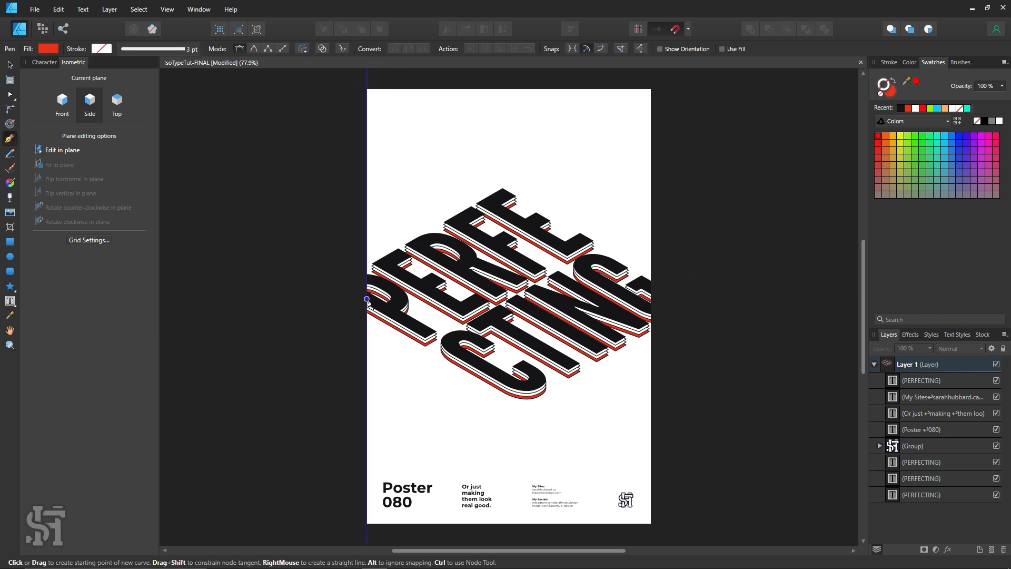
click(367, 299)
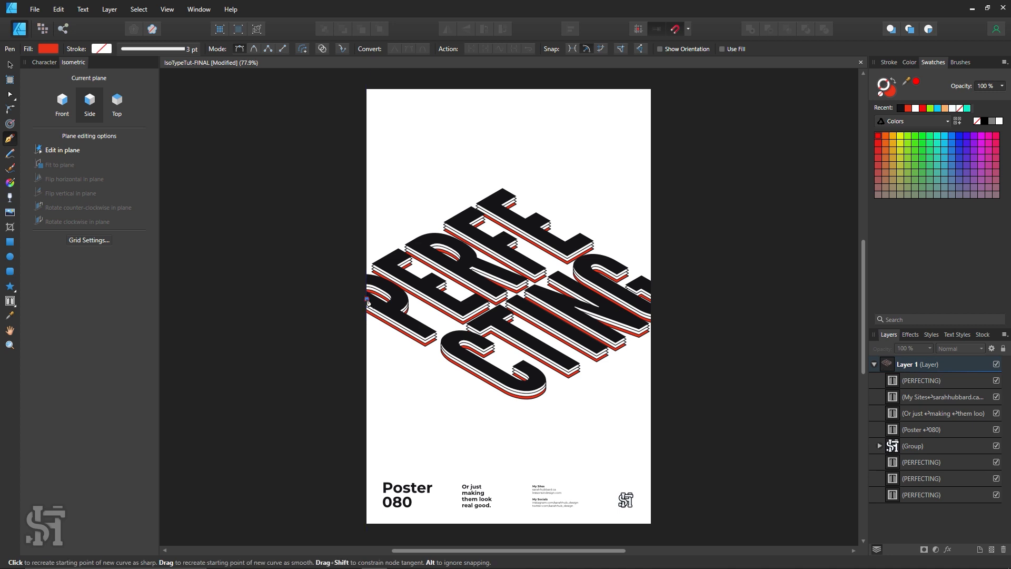
click(367, 89)
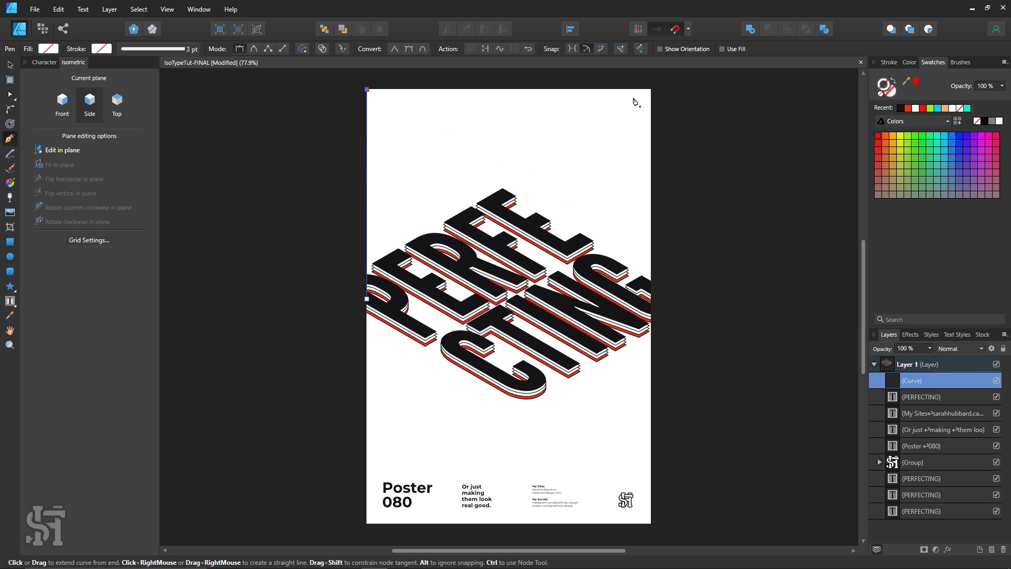
click(652, 89)
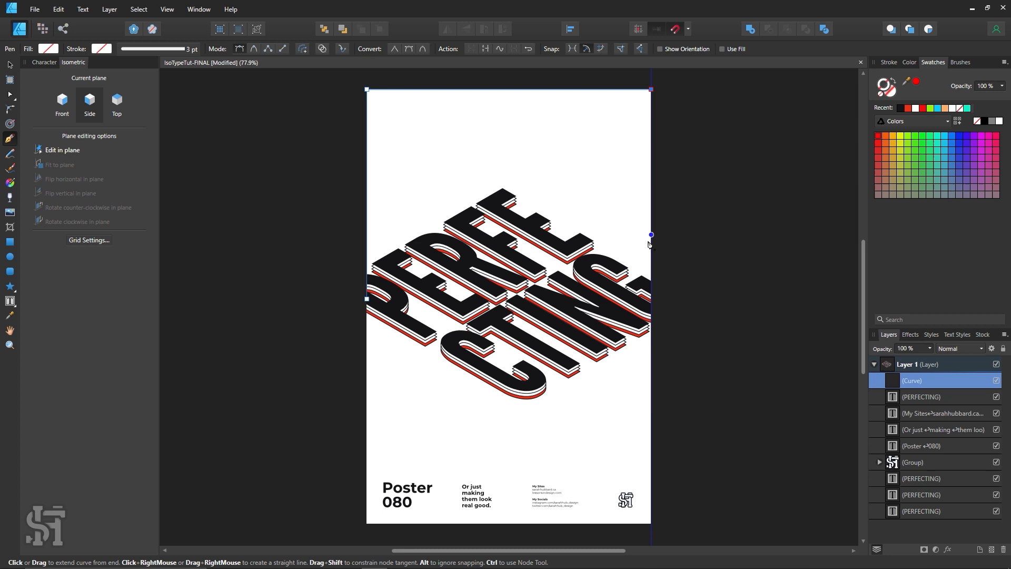
click(652, 307)
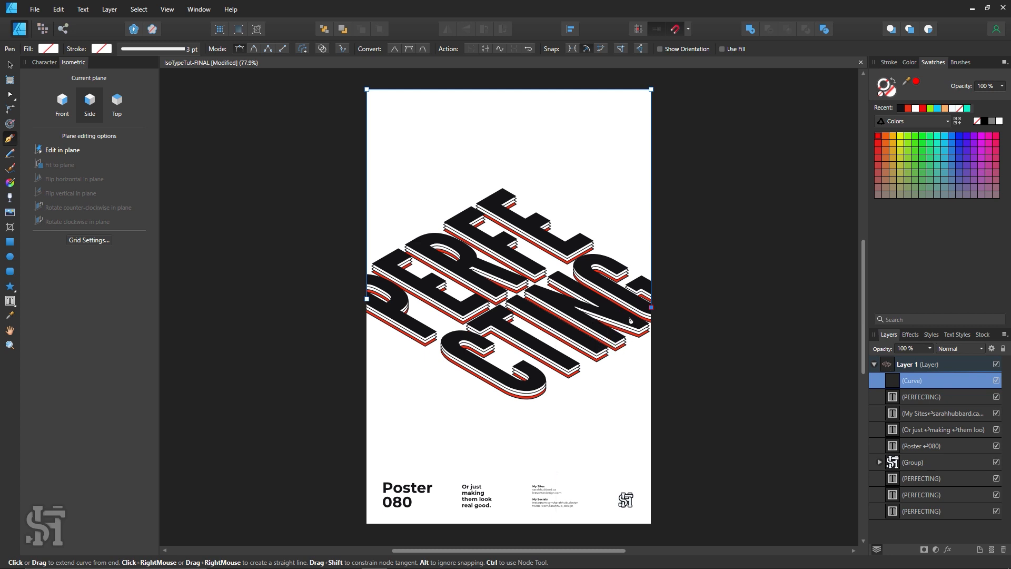
- Run the Pen path back across the page in a zigzag hidden behind the letters, and close it at the starting point
click(587, 320)
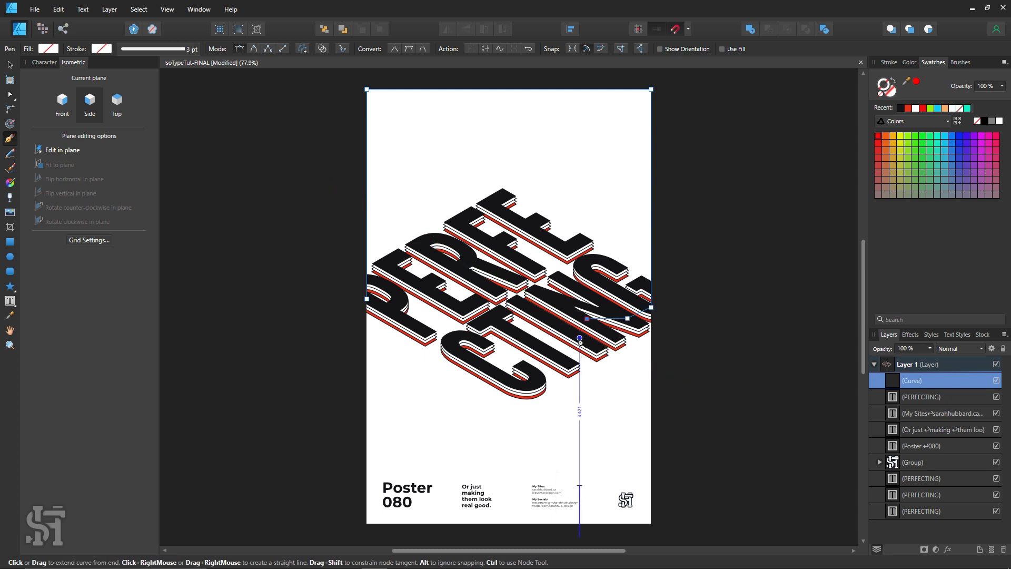
click(579, 338)
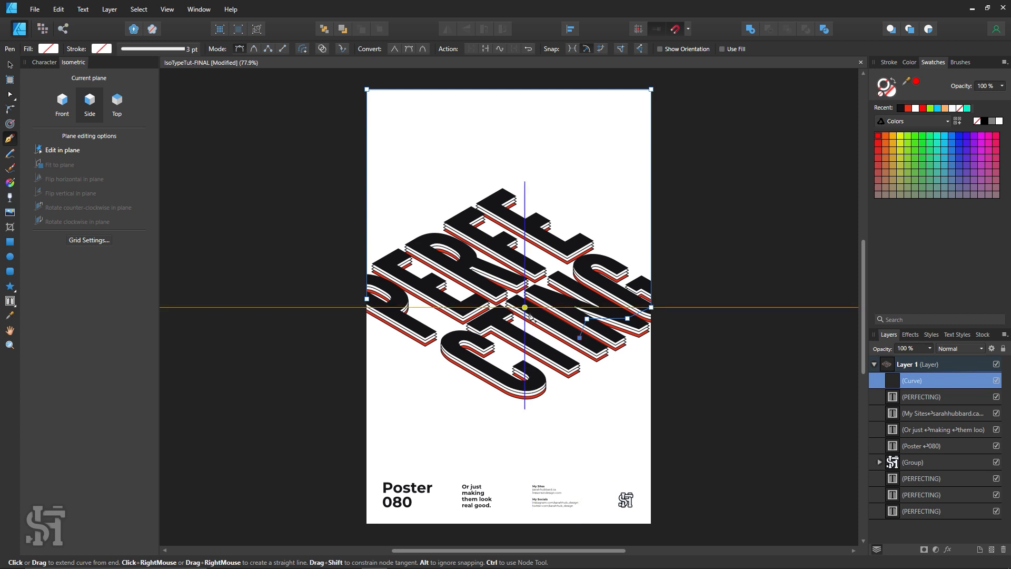
click(525, 307)
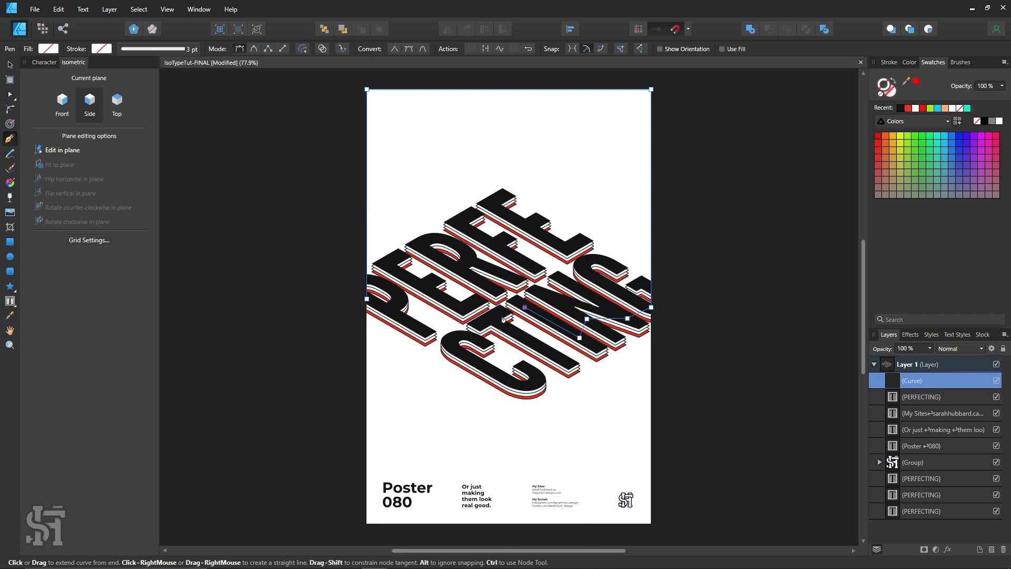
click(494, 319)
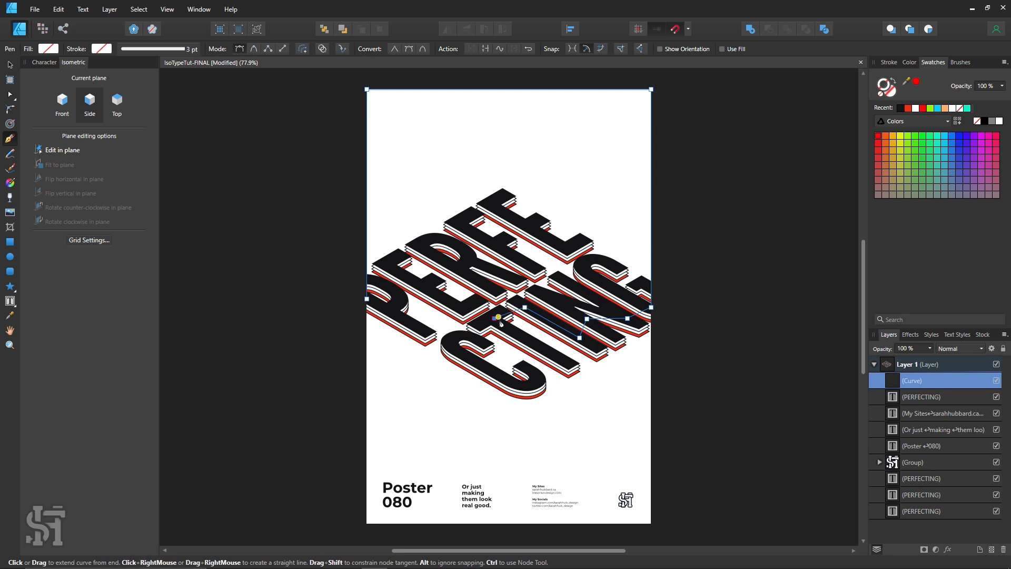
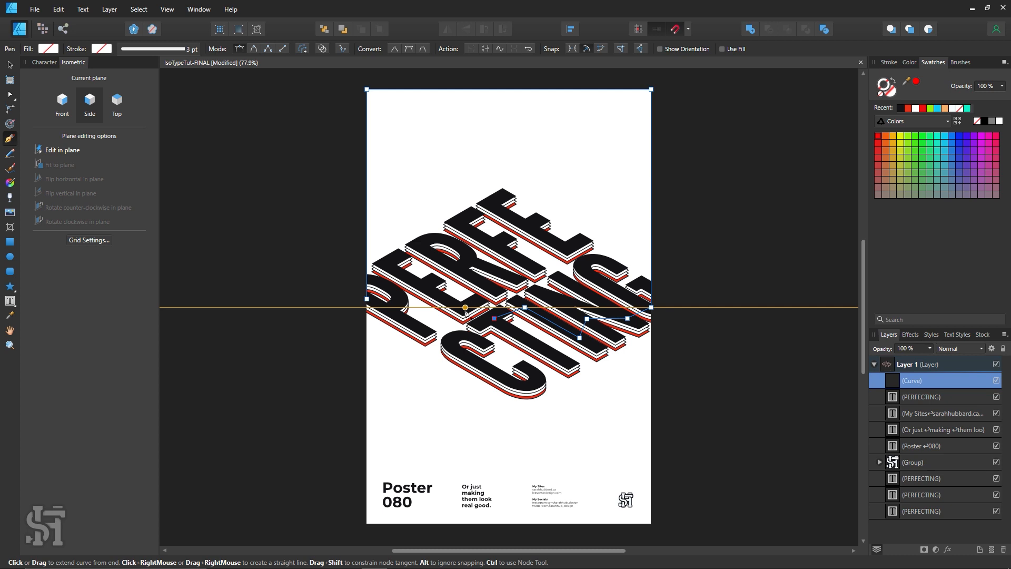
click(465, 308)
click(405, 278)
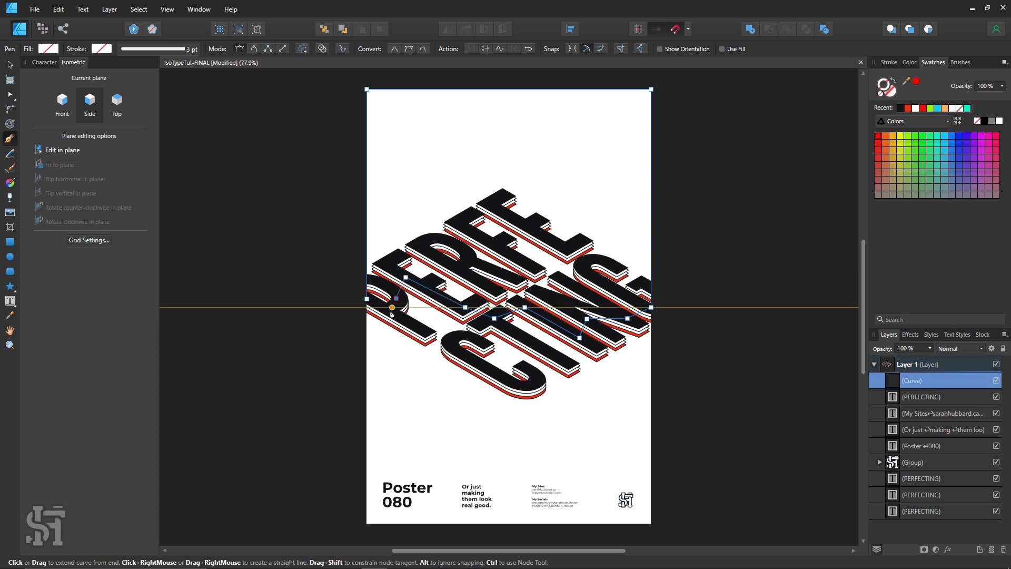
click(388, 307)
click(367, 299)
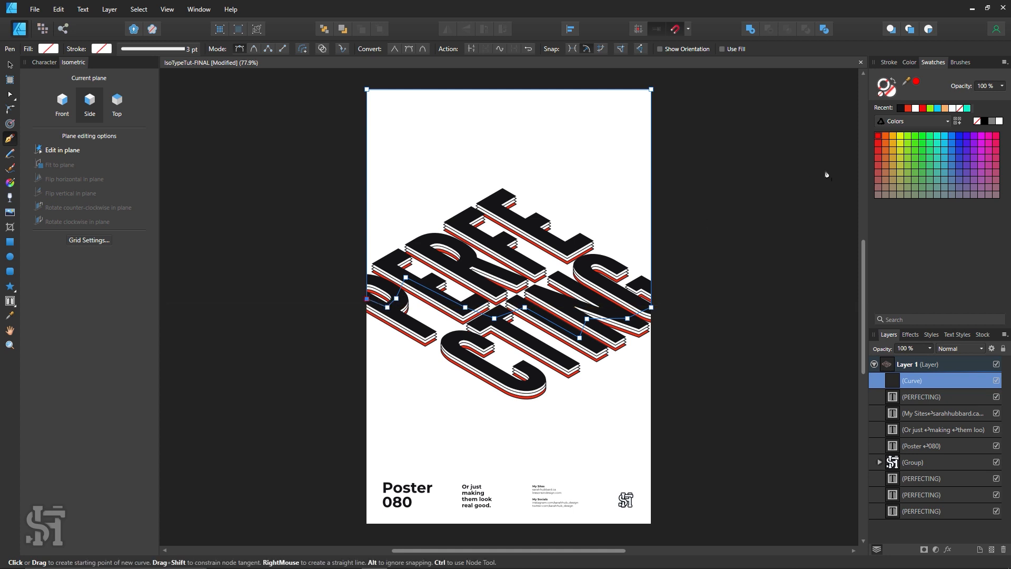
- Fill the closed Pen shape with the recent red swatch and send it behind all the text layers
click(892, 94)
click(913, 108)
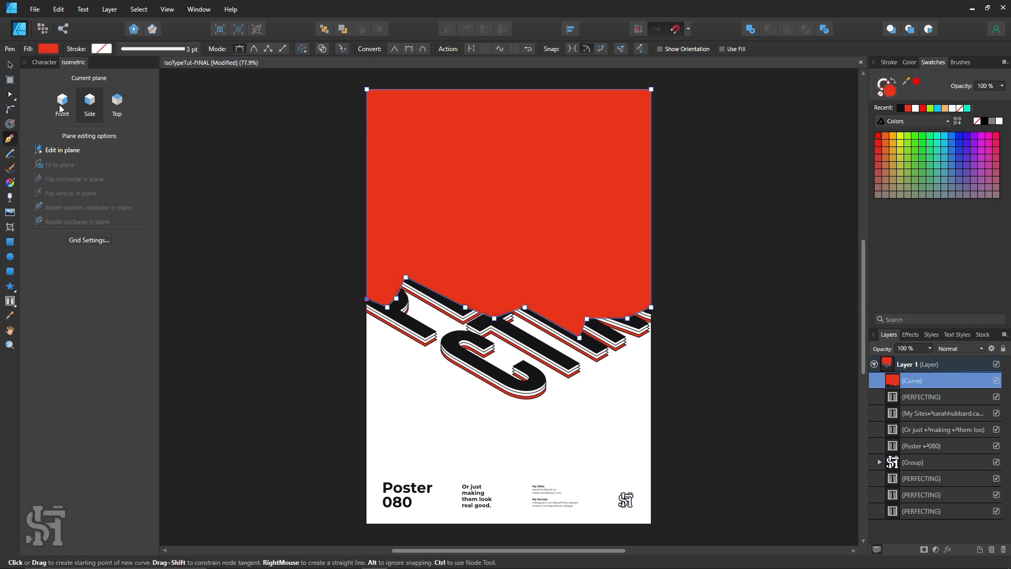
key(v)
click(241, 205)
click(587, 200)
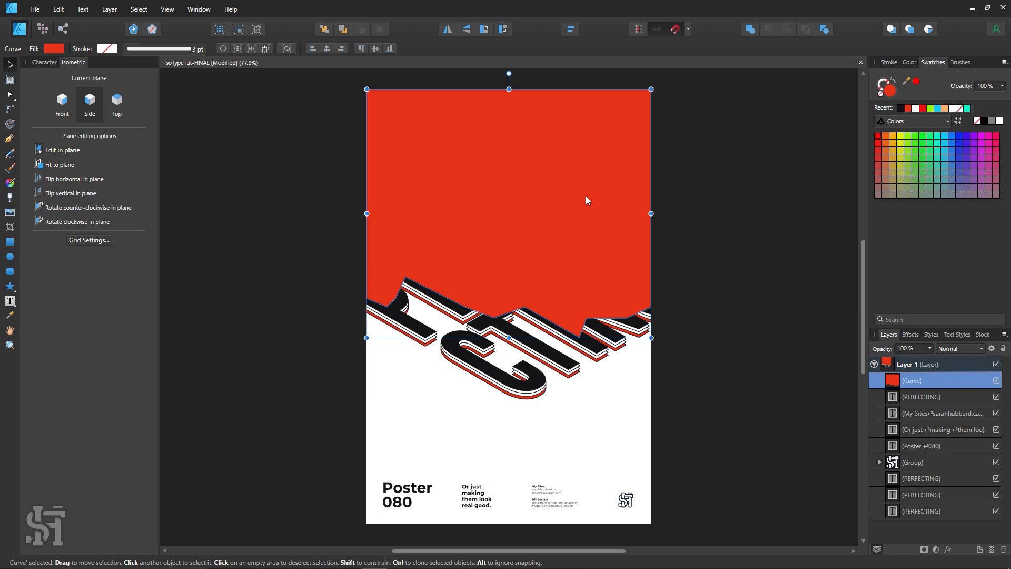
key(ctrl+shift+bracketleft)
click(736, 293)
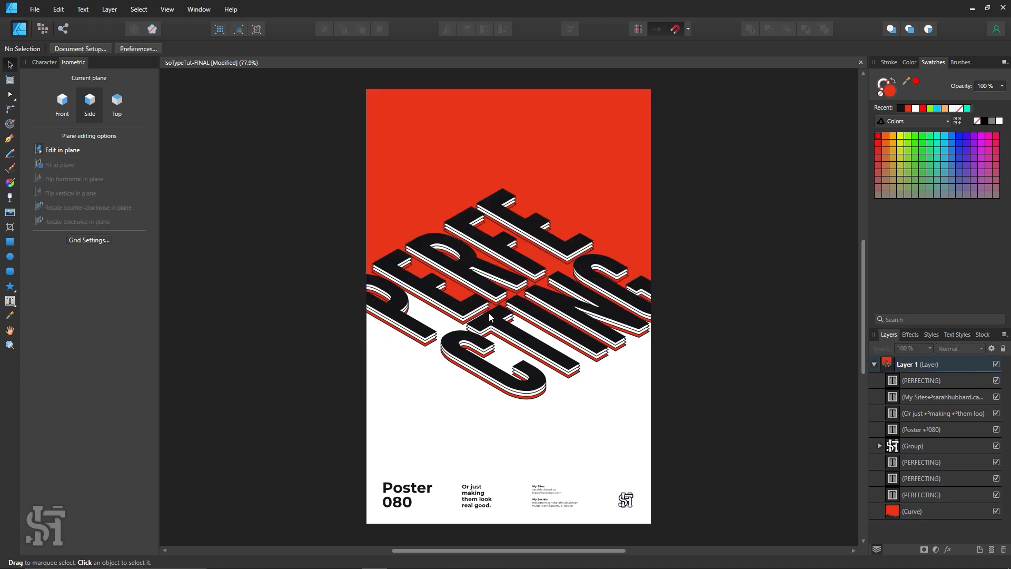
- Check where the red background shape meets the letters, and move the shape off the poster onto the left pasteboard
key(z)
drag(468, 329, 522, 329)
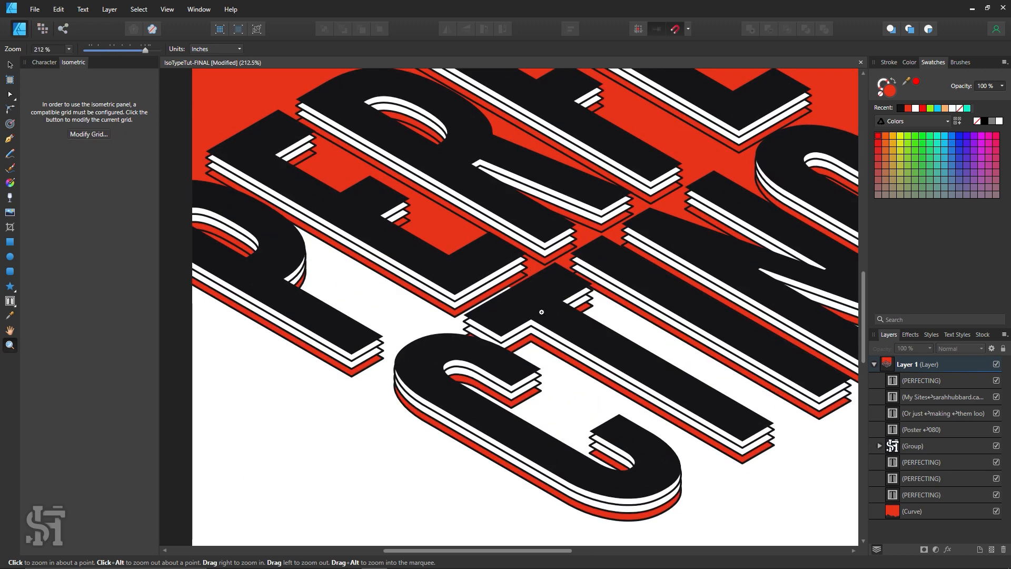
key(ctrl+0)
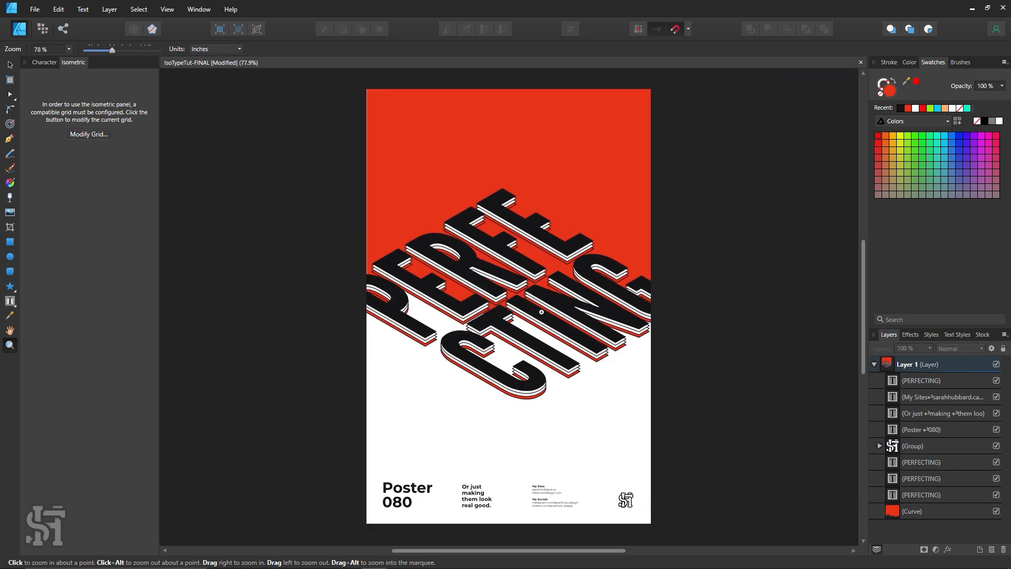
click(10, 67)
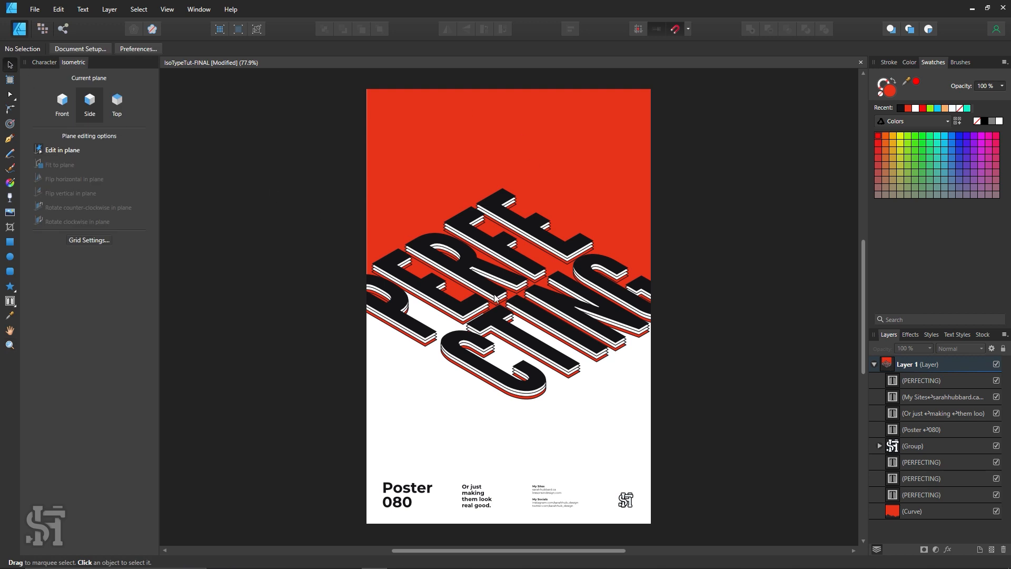
click(619, 228)
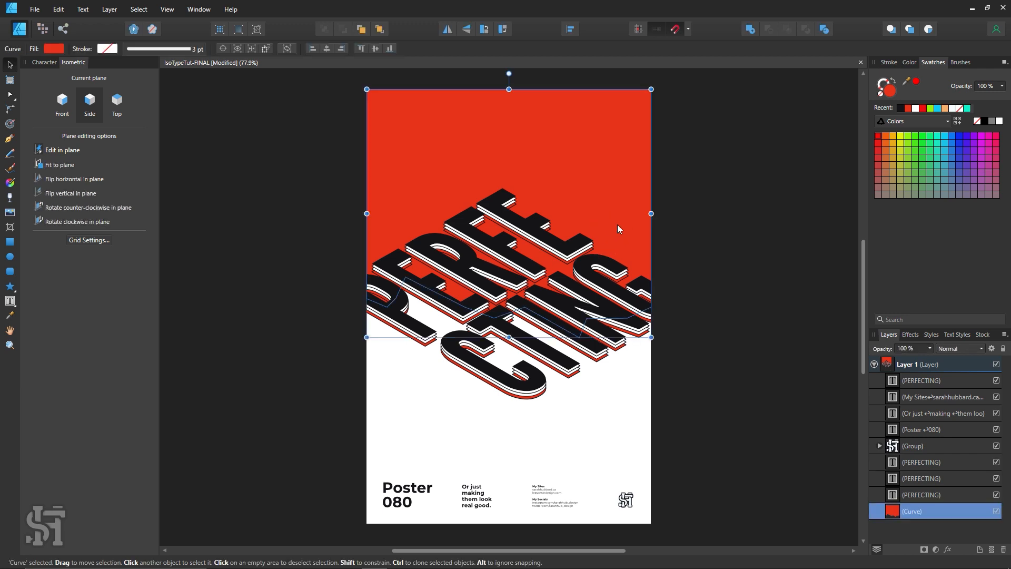
drag(617, 225, 255, 323)
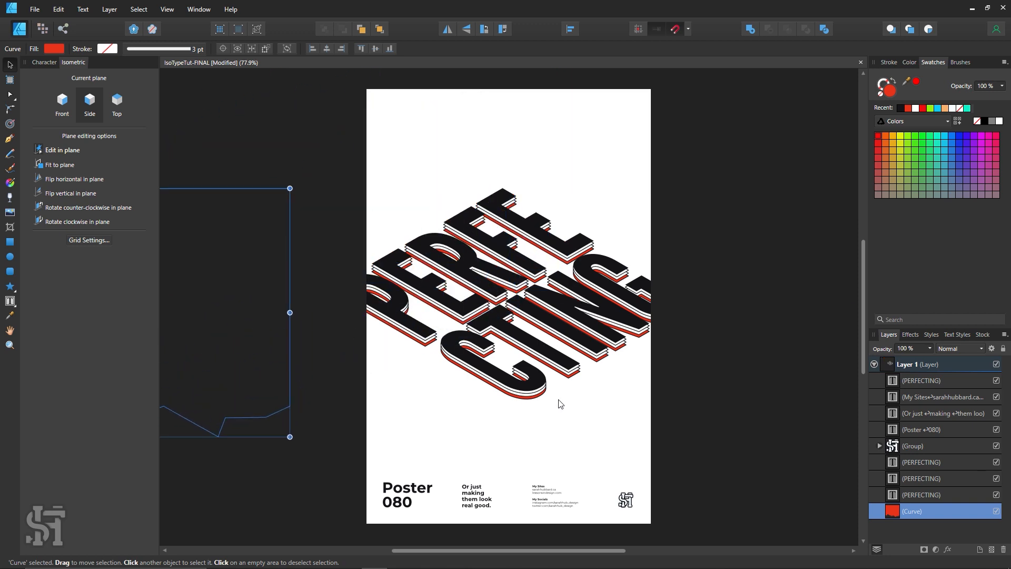
- Delete the lower white outline copy and the red copy of the PERFECTING text
drag(532, 401, 691, 455)
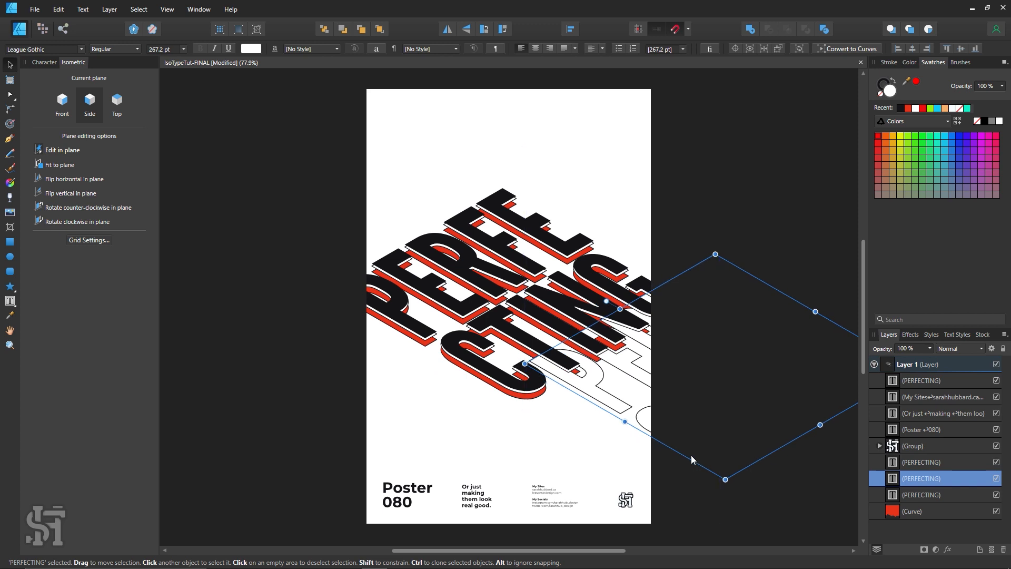
key(Delete)
key(Delete)
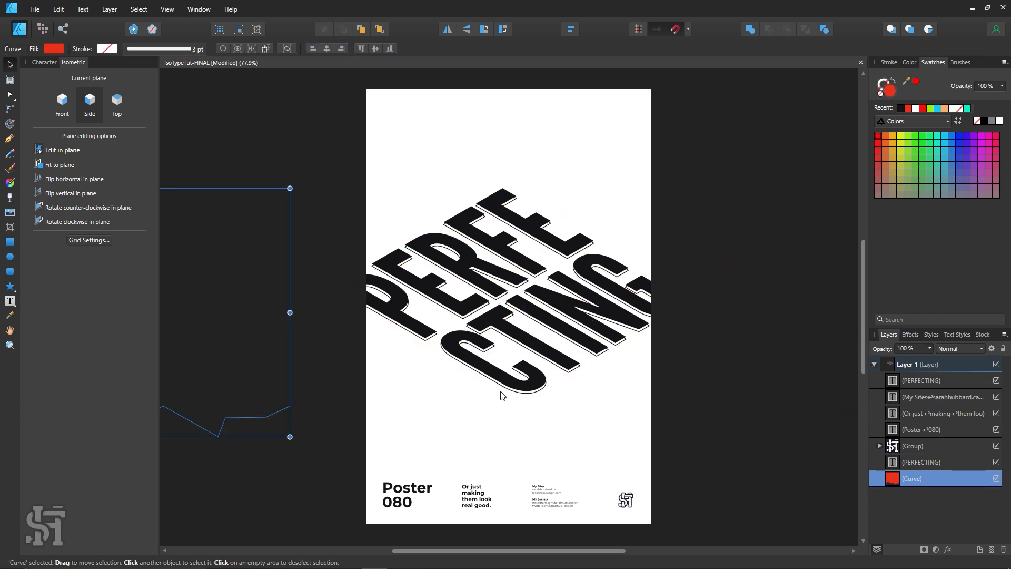
- Try to delete the remaining white outline copy by its edge near the C, and undo the removal of the black text
click(502, 394)
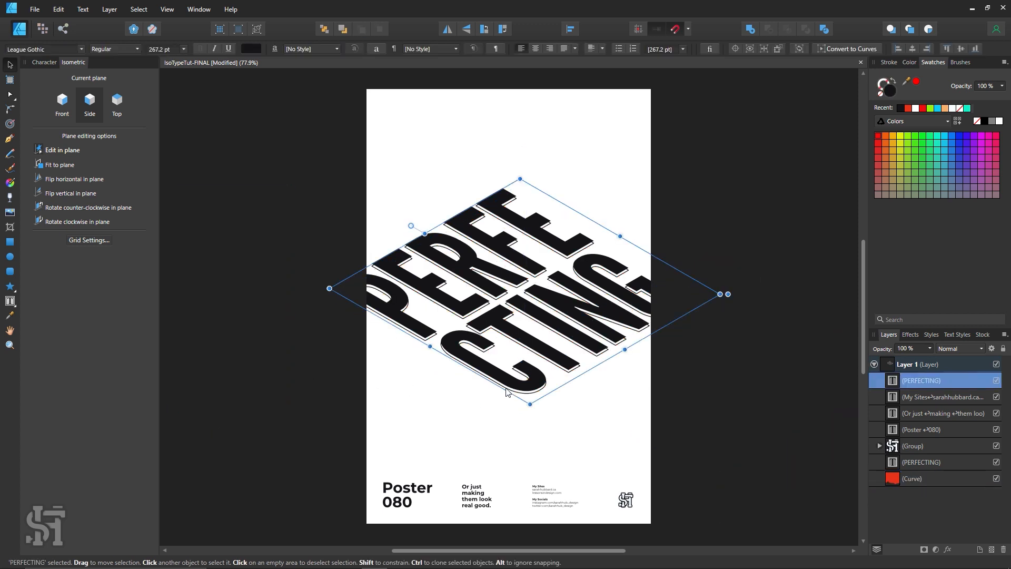
key(Delete)
key(ctrl+z)
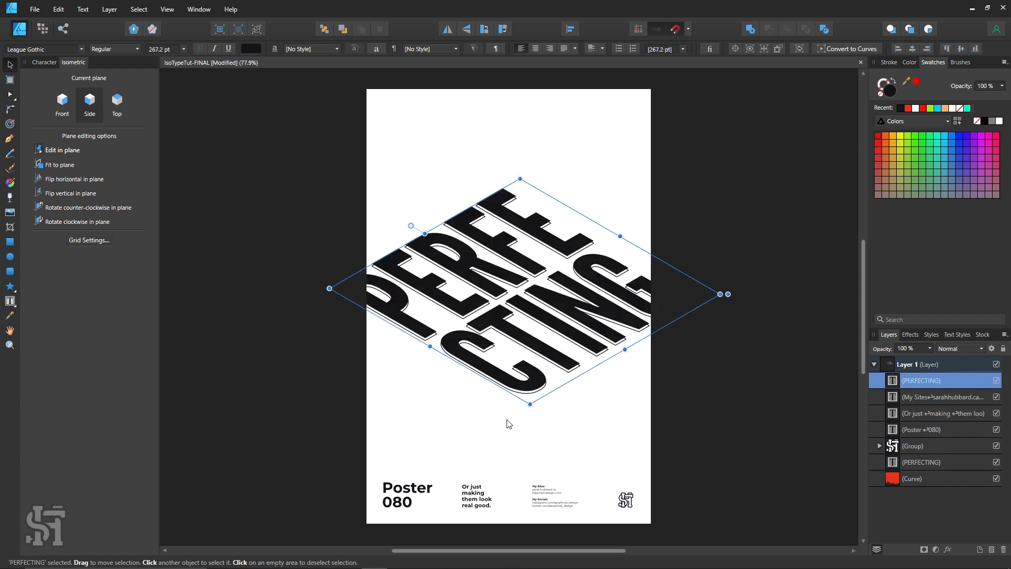
click(507, 402)
key(z)
drag(515, 380, 595, 381)
click(12, 65)
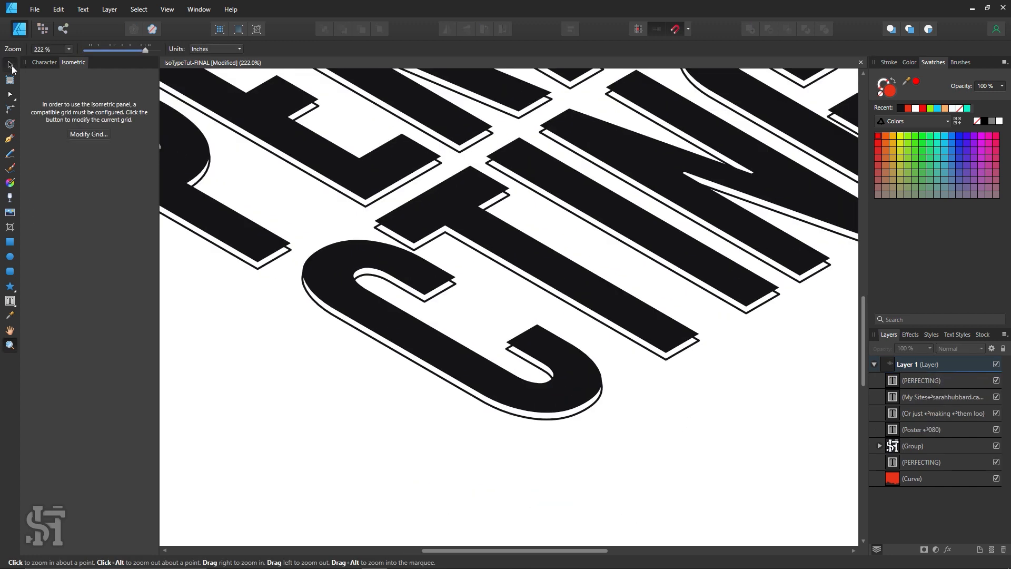
click(438, 379)
key(Delete)
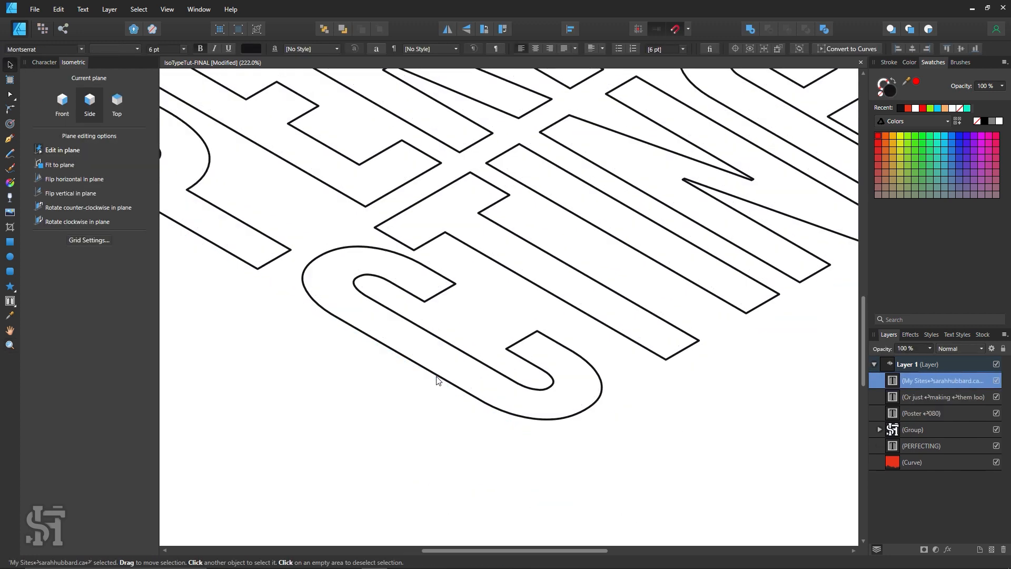
key(ctrl+z)
key(ctrl+z)
- Shift the black text up clear of the last white outline copy and delete that copy
click(465, 386)
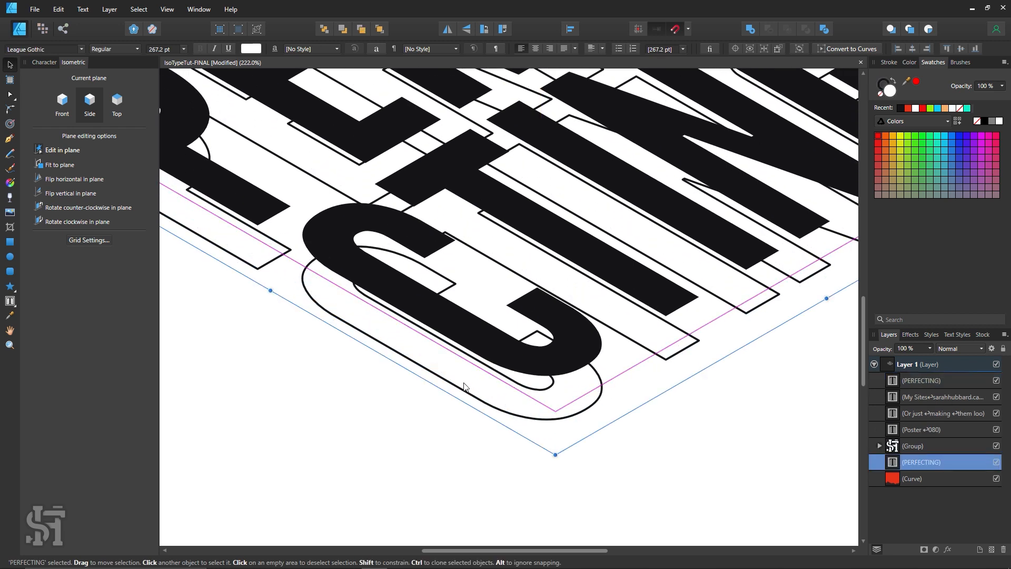
key(Delete)
key(ctrl+0)
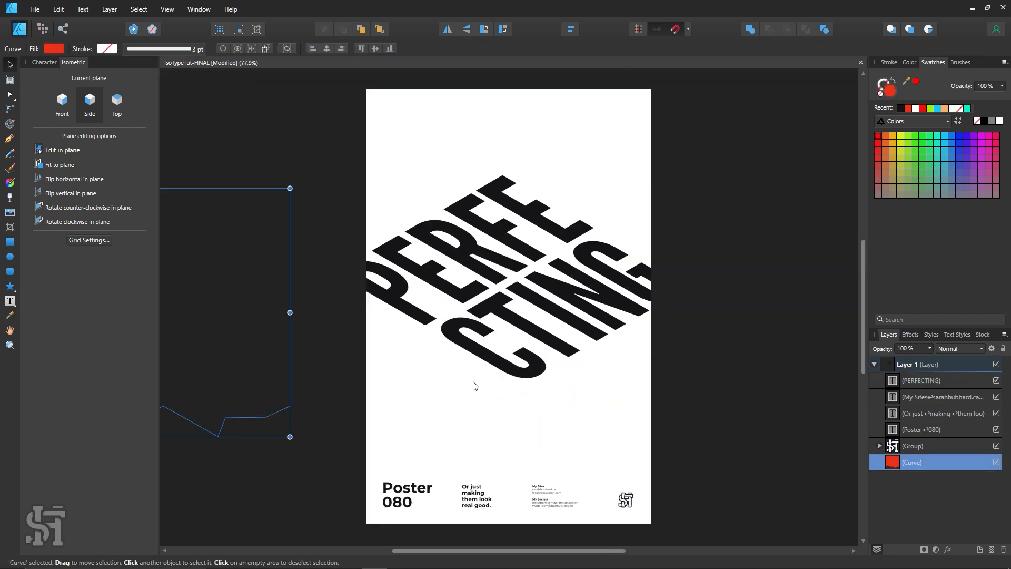
- Try to move the black PERFECTING text slightly down, and undo the move
drag(506, 310, 506, 315)
key(ctrl+z)
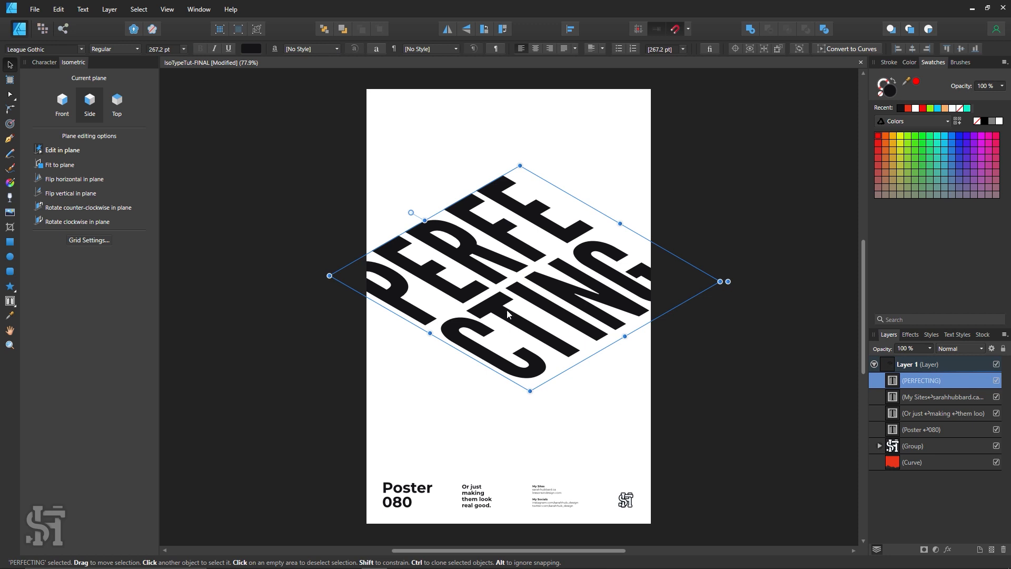
key(ctrl+z)
- Reduce the leading of the CTING line in the black text to 206.5 pt
click(507, 310)
double_click(490, 332)
click(611, 267)
drag(631, 257, 422, 334)
click(37, 62)
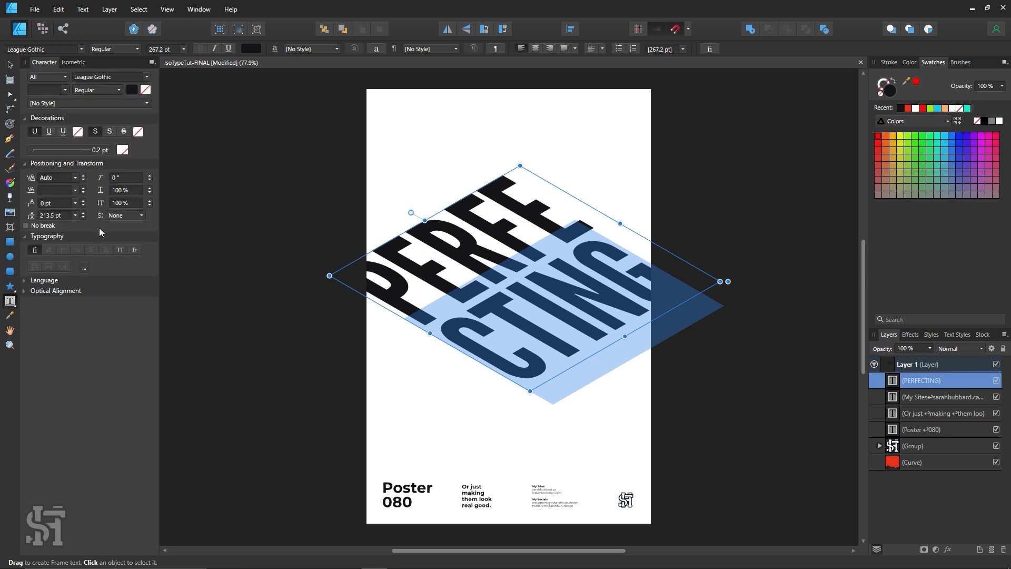
click(82, 217)
click(83, 218)
click(82, 217)
click(83, 217)
click(83, 217)
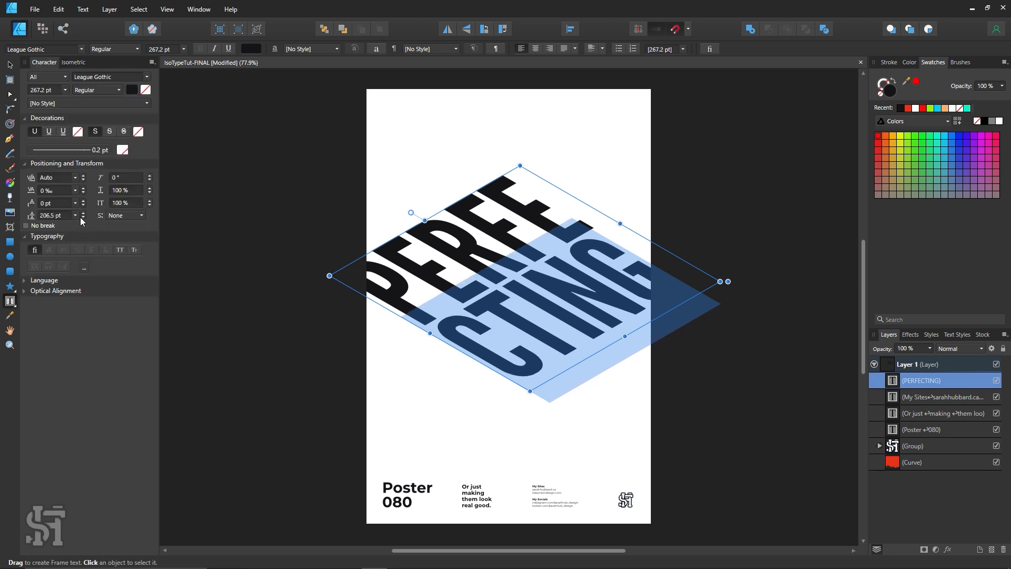
click(10, 65)
click(526, 339)
click(650, 418)
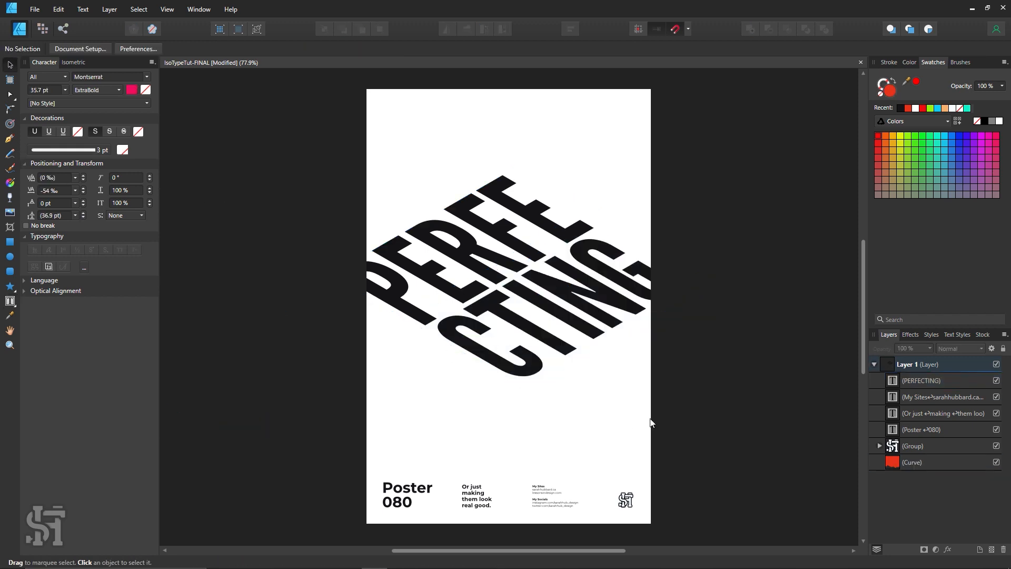
- Duplicate the black PERFECTING text slightly lower and give the copy a white fill with a 1.5 pt black outline
click(563, 307)
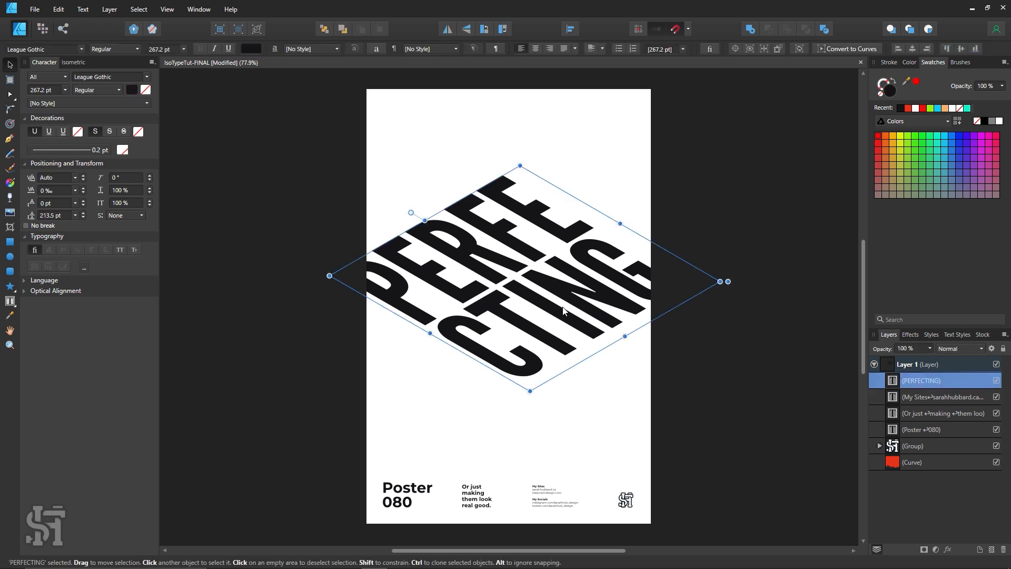
ctrl+drag(562, 306, 563, 314)
click(894, 82)
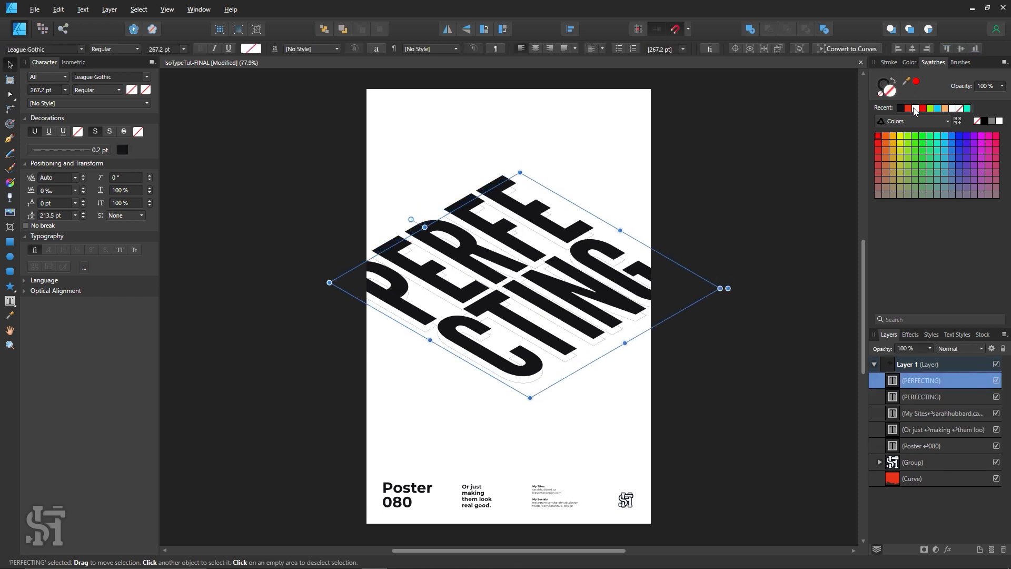
click(915, 109)
click(889, 63)
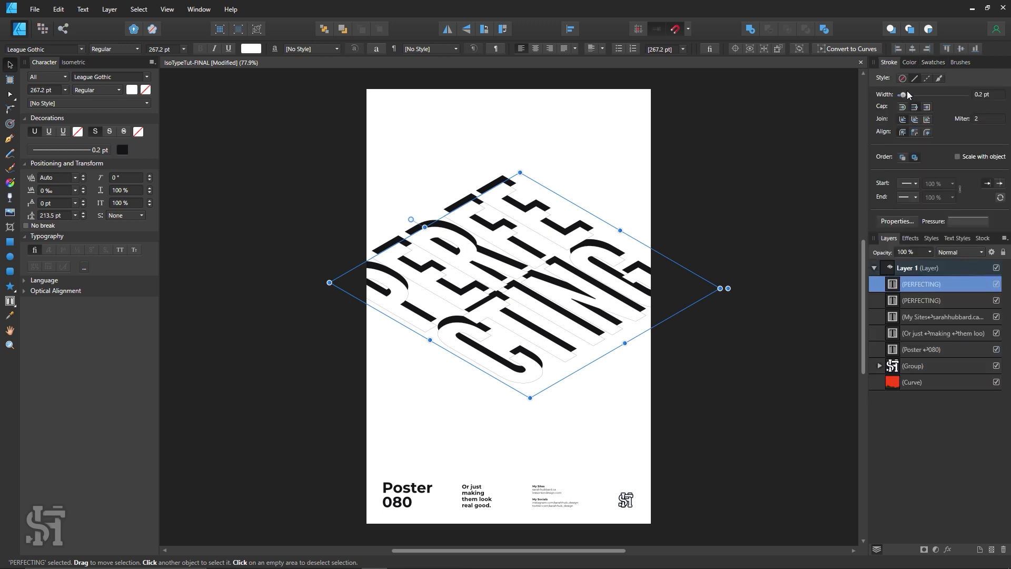
click(996, 94)
text(1.5)
key(Return)
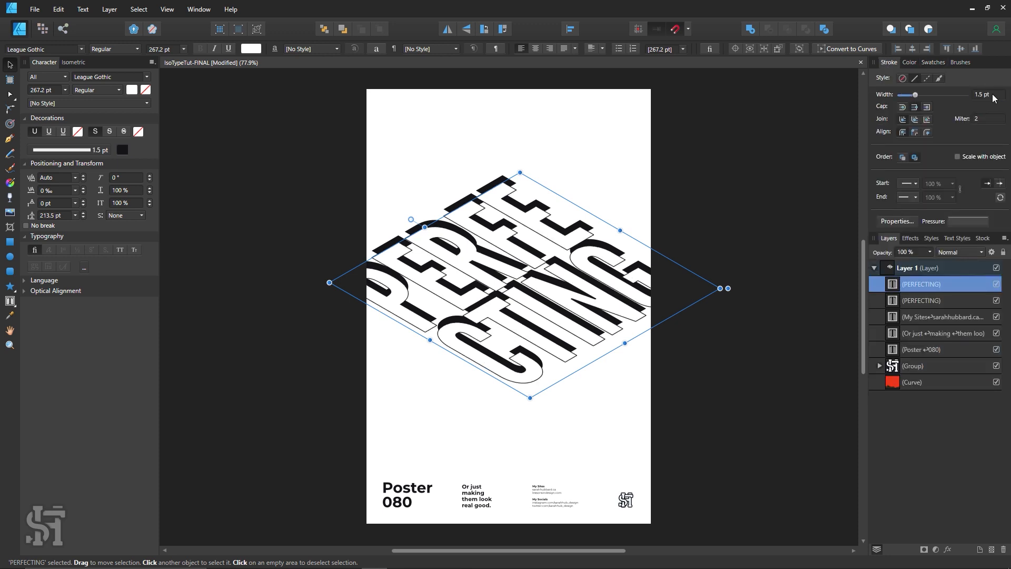
- Send the white outline copy to the back and nudge it up until only a thin edge shows below the black text
key(ctrl+shift+bracketleft)
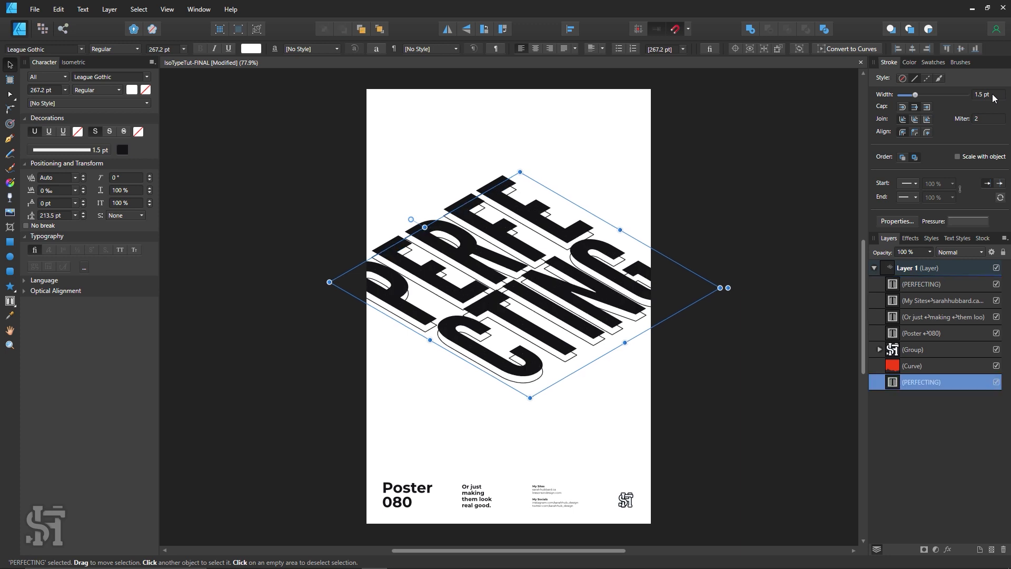
key(Up)
key(Up)
key(Up)
key(Up)
key(Up)
key(Up)
key(Up)
key(Up)
key(Up)
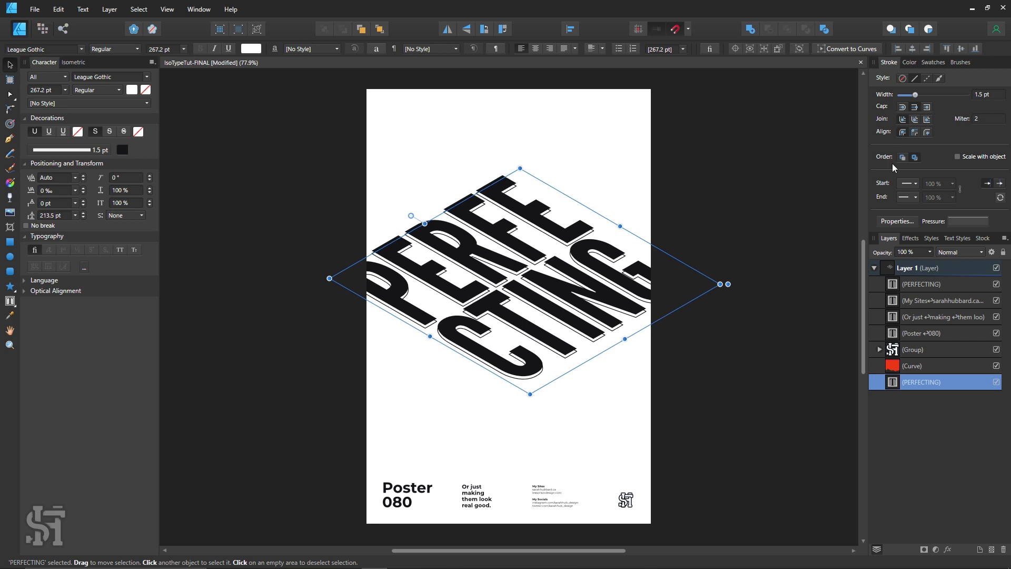
- Duplicate the white outline copy, place it one level behind, and nudge it up to form a second thin layer
ctrl+drag(532, 378, 534, 387)
key(ctrl+bracketleft)
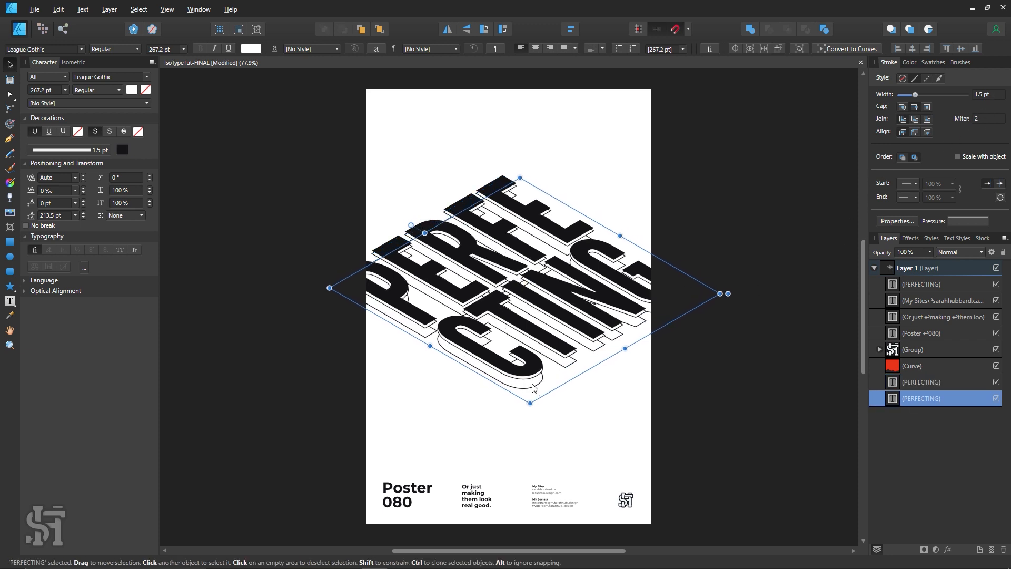
key(Up)
key(Up)
key(Up)
key(Up)
key(Up)
key(Up)
key(Up)
key(Up)
key(Up)
key(Up)
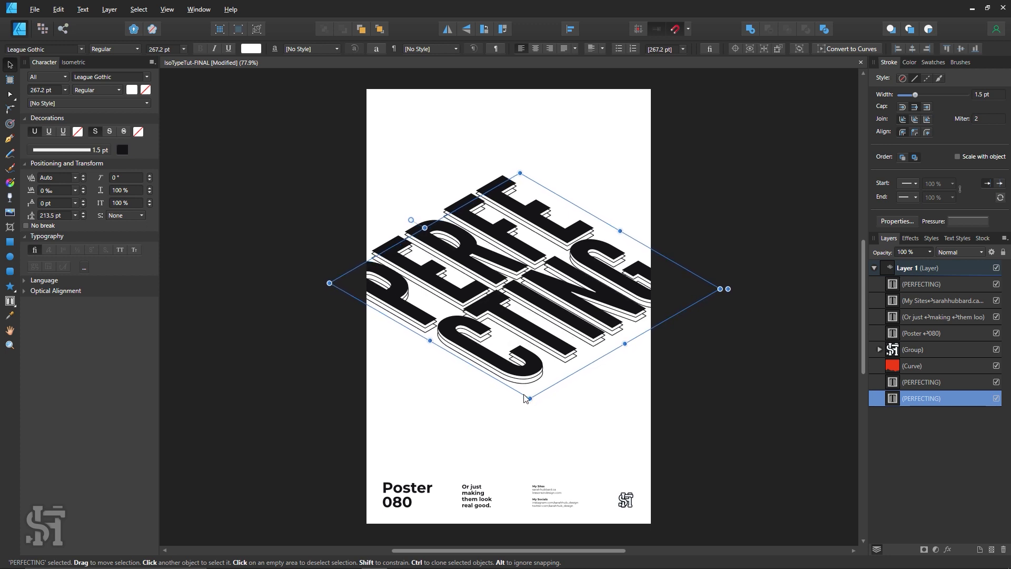
key(Up)
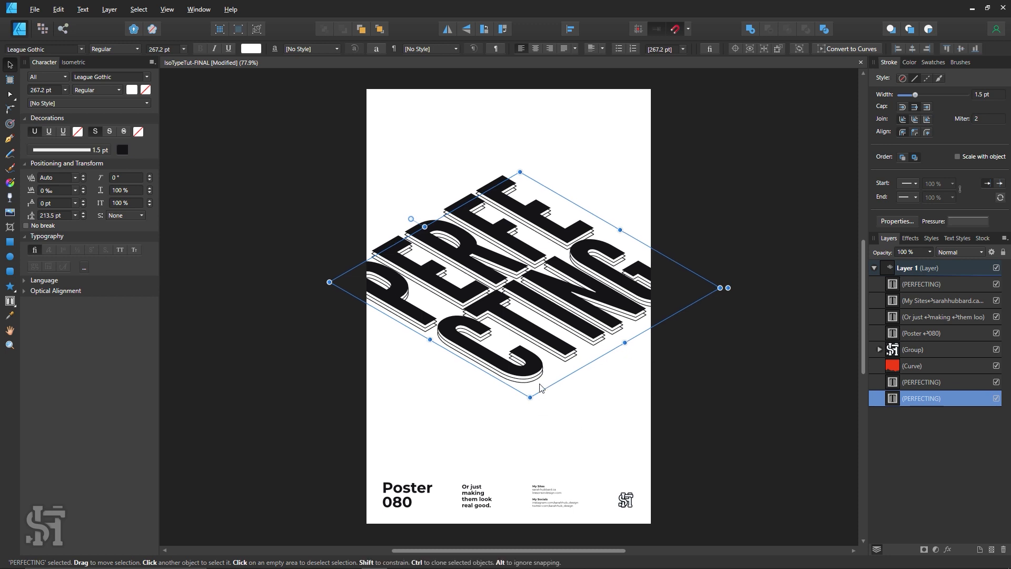
- Add a third outlined copy behind the stack, fill it red, and move it up to sit just below the white layers
drag(539, 386, 541, 429)
key(ctrl+bracketleft)
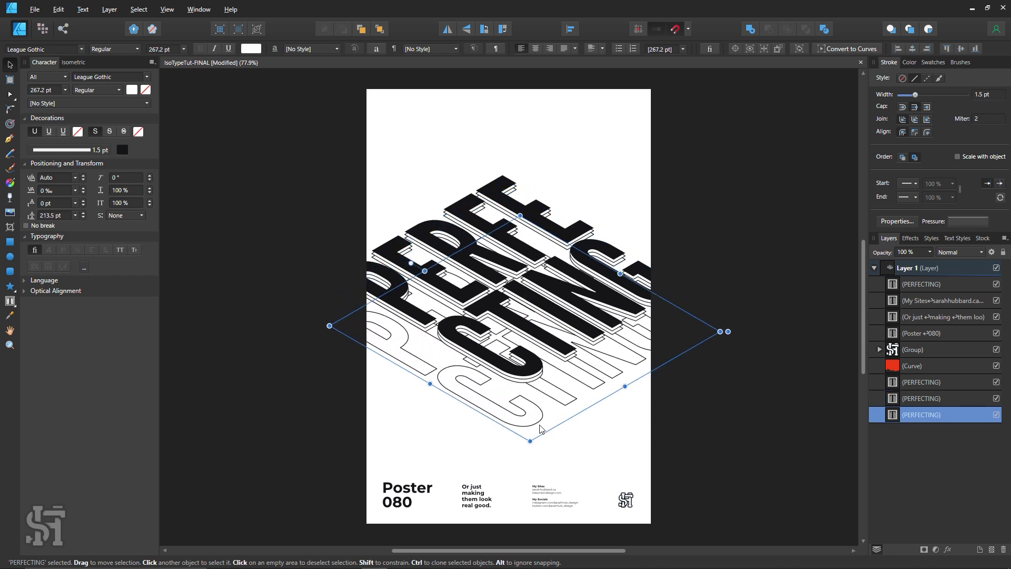
click(933, 62)
click(907, 108)
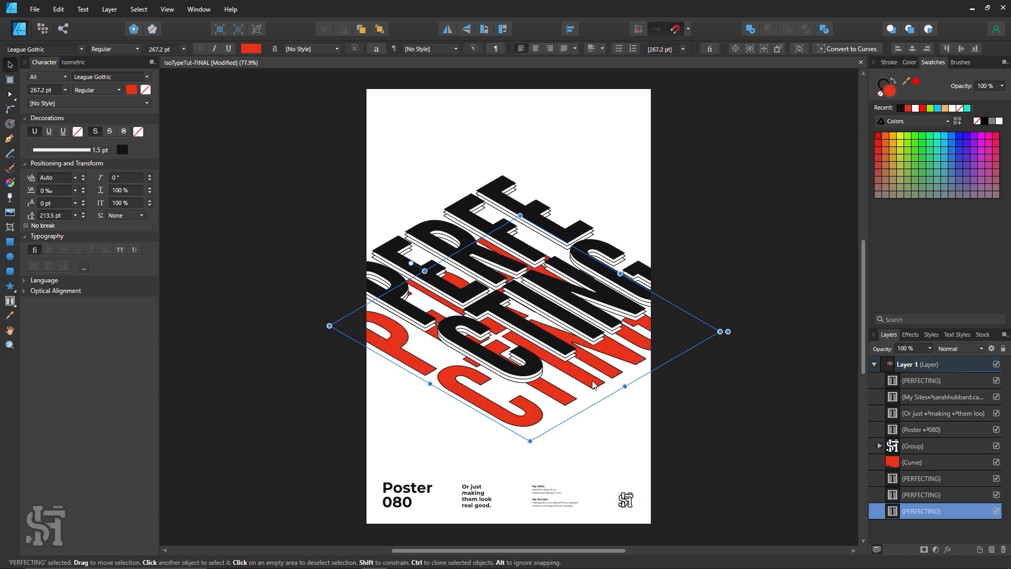
drag(585, 385, 579, 345)
click(674, 400)
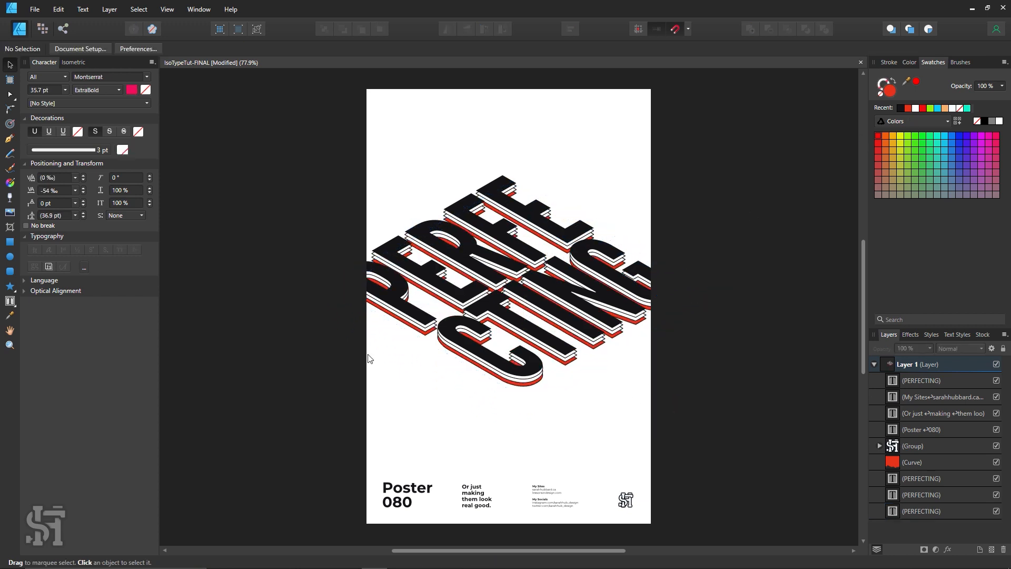
- Send the red background shape behind all the PERFECTING copies
drag(251, 340, 610, 240)
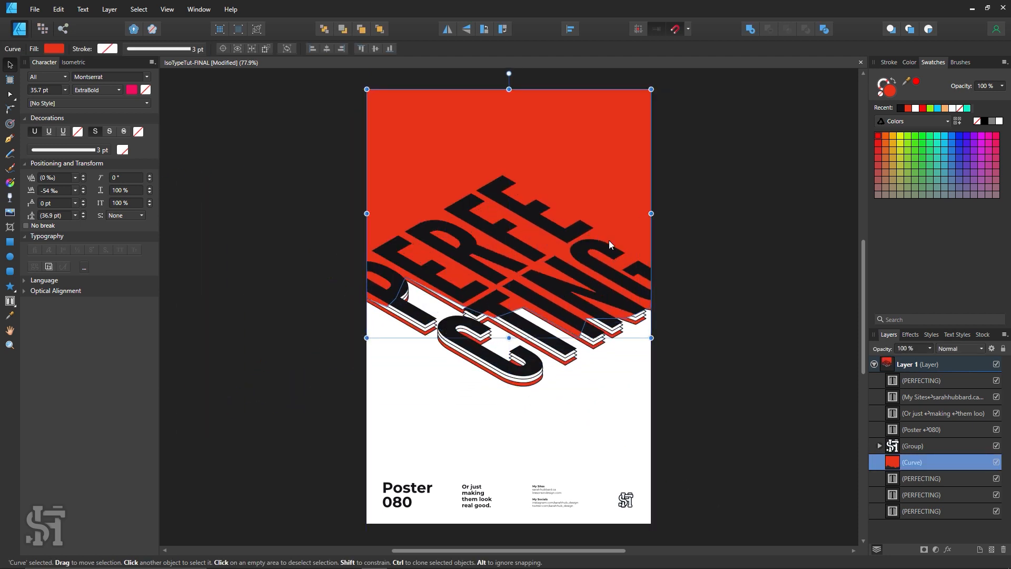
key(ctrl+shift+bracketleft)
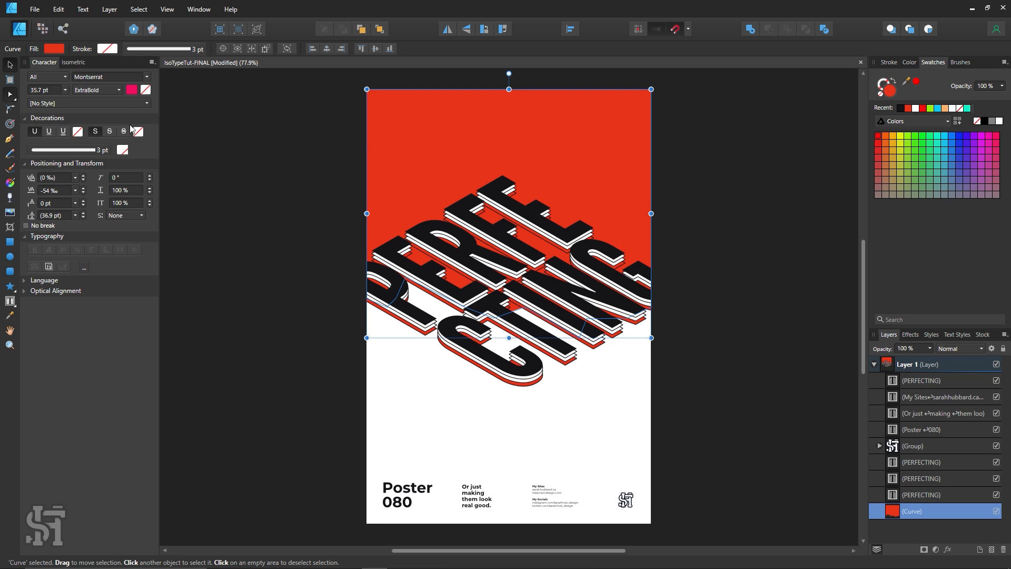
- Move two nodes on the red background's lower edge up behind the CTING letters, and save the document
click(10, 94)
drag(495, 319, 540, 306)
drag(579, 338, 571, 324)
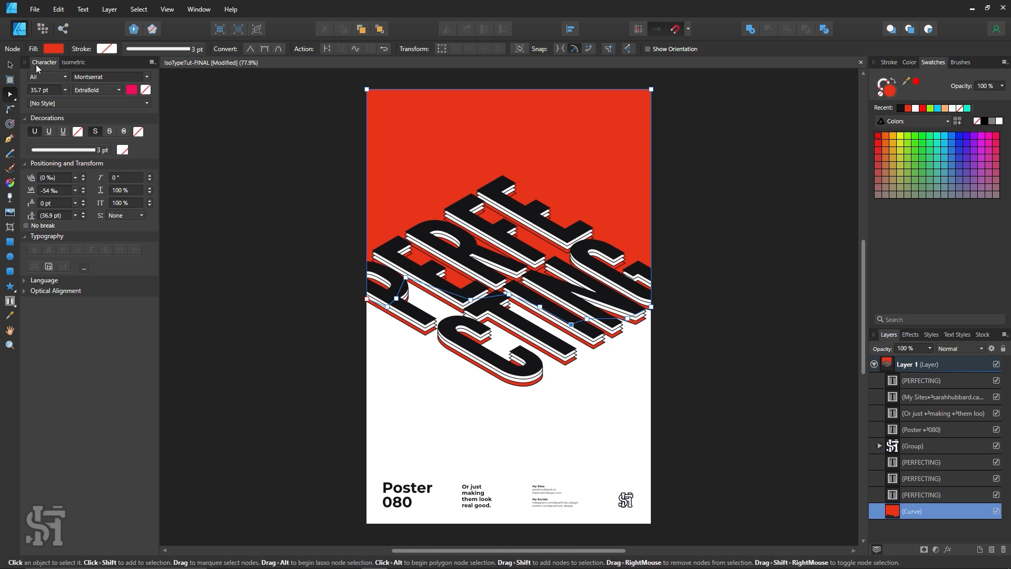
click(10, 64)
click(231, 160)
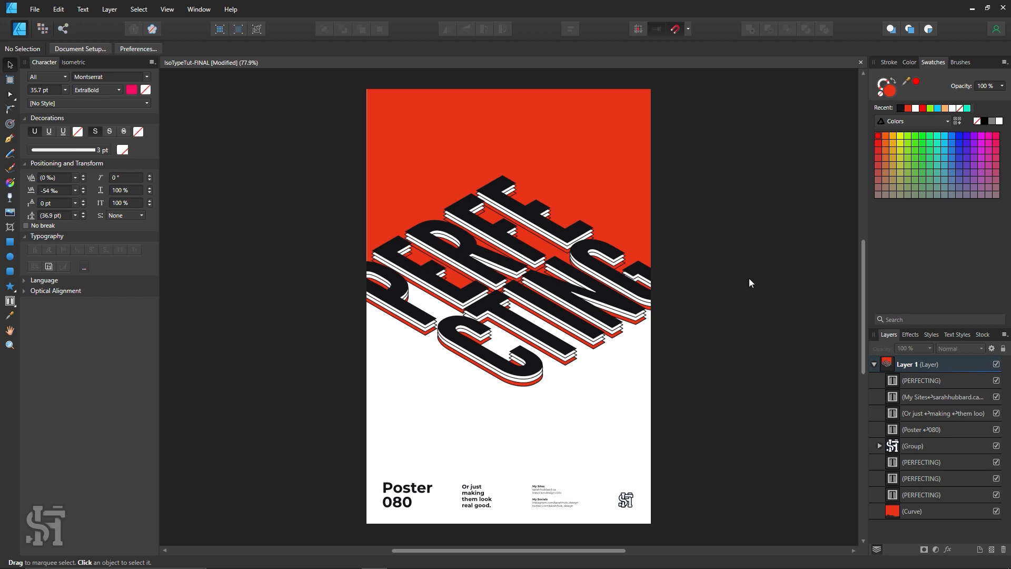
key(ctrl+s)
- Try to move and resize the red background at the page's upper-left corner, undoing both changes
key(z)
drag(377, 126, 490, 172)
drag(359, 85, 663, 379)
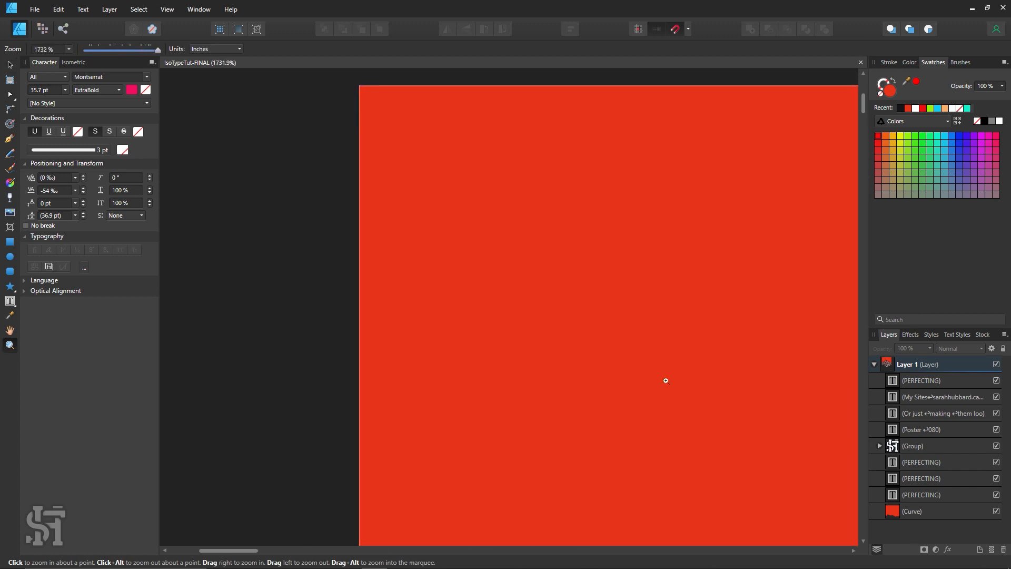
drag(405, 167, 611, 290)
key(v)
click(357, 218)
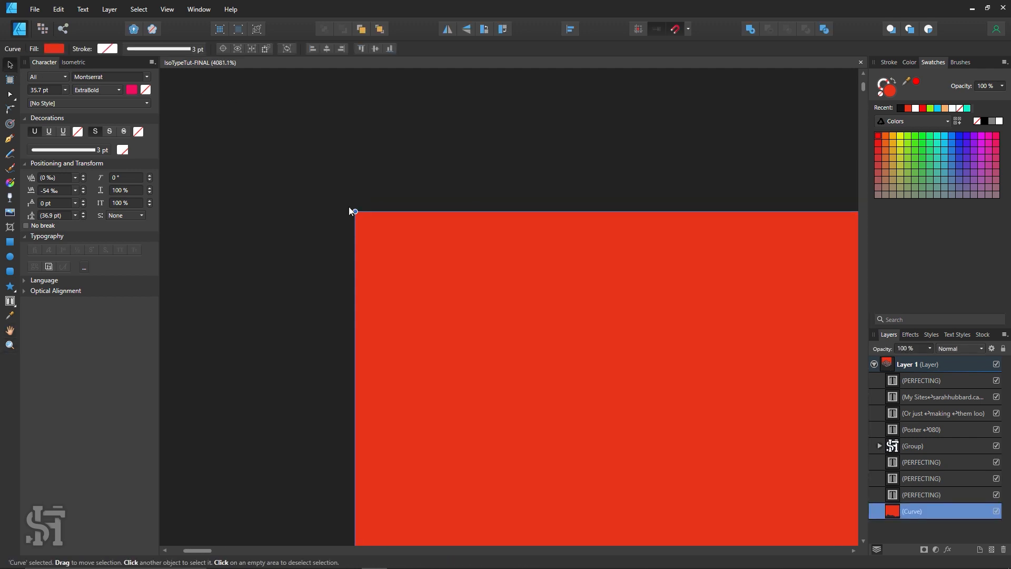
key(z)
drag(348, 206, 747, 337)
key(v)
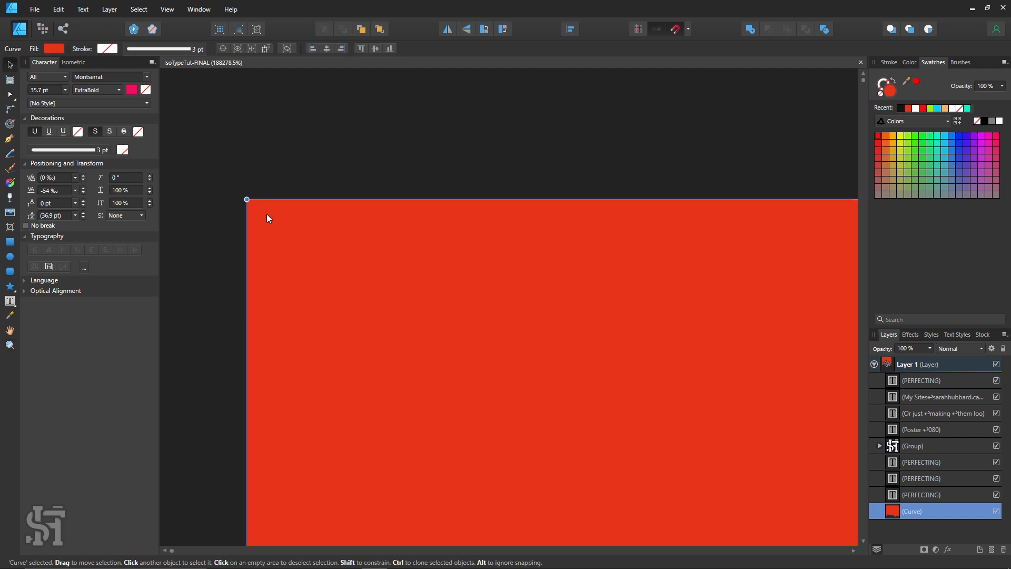
drag(266, 215, 292, 243)
key(ctrl+z)
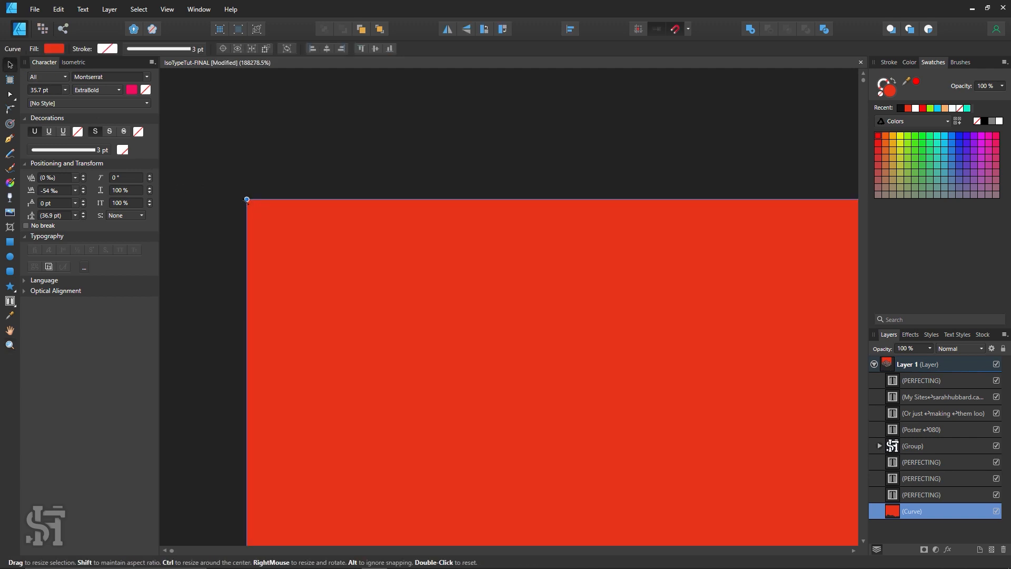
drag(246, 199, 237, 185)
key(ctrl+z)
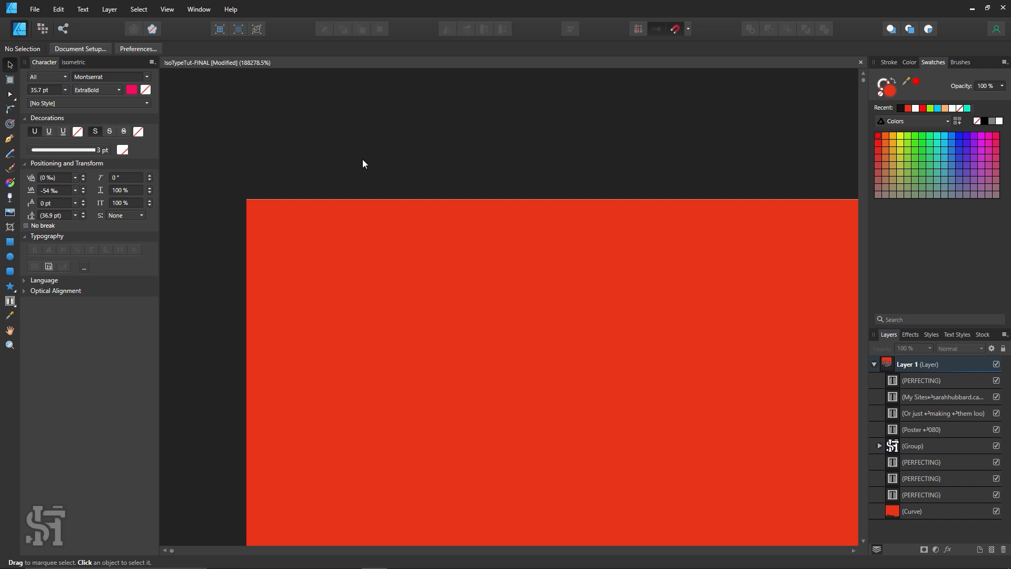
key(ctrl+0)
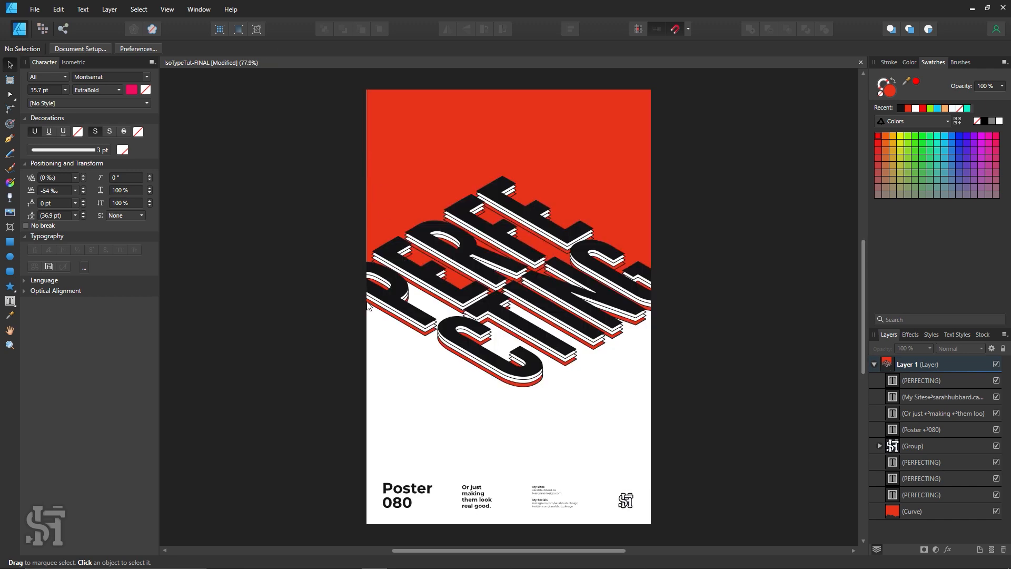
- Try a bright yellow fill on the background shape
key(z)
click(578, 195)
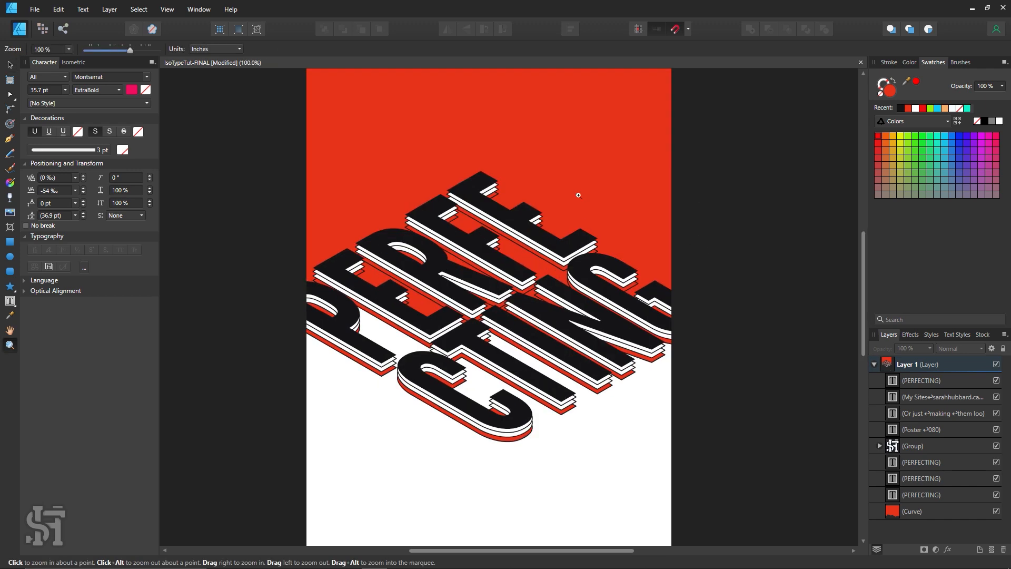
alt+click(578, 210)
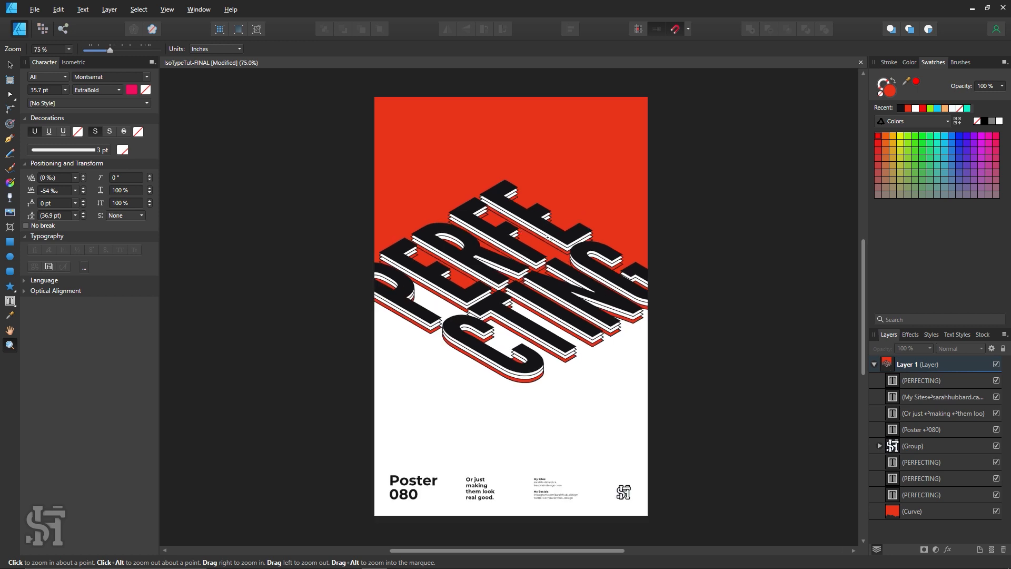
key(v)
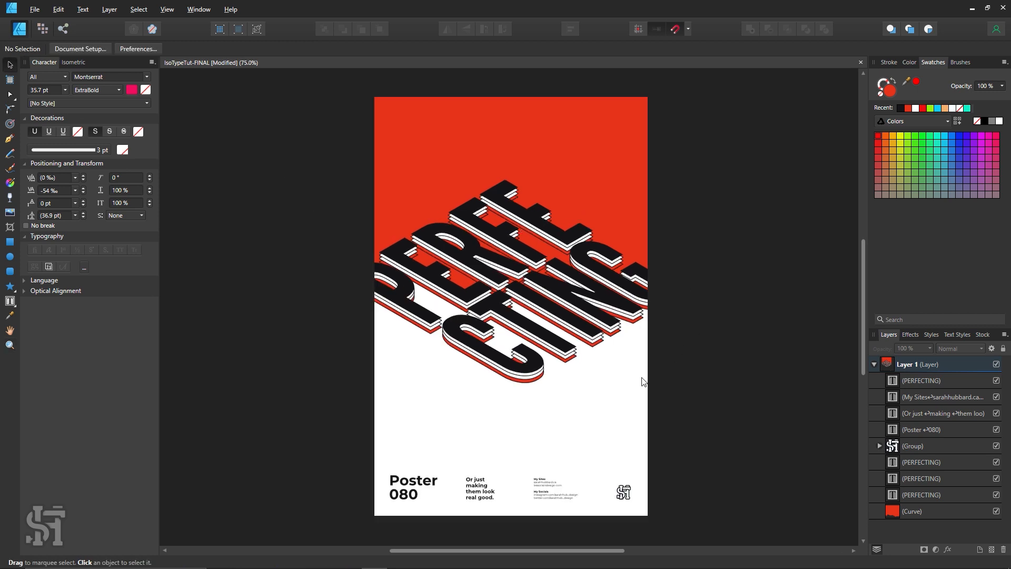
click(605, 200)
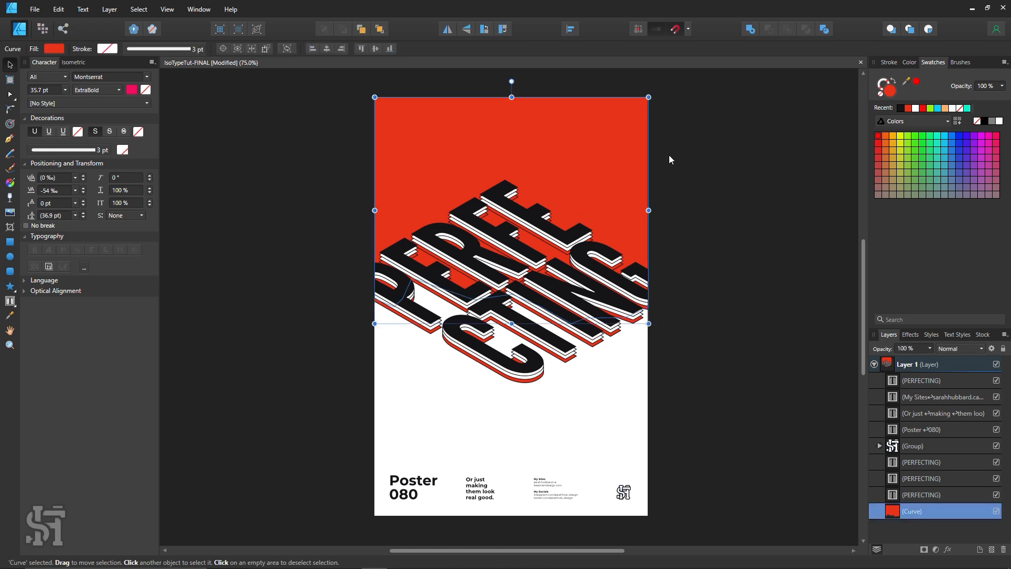
click(900, 136)
click(709, 158)
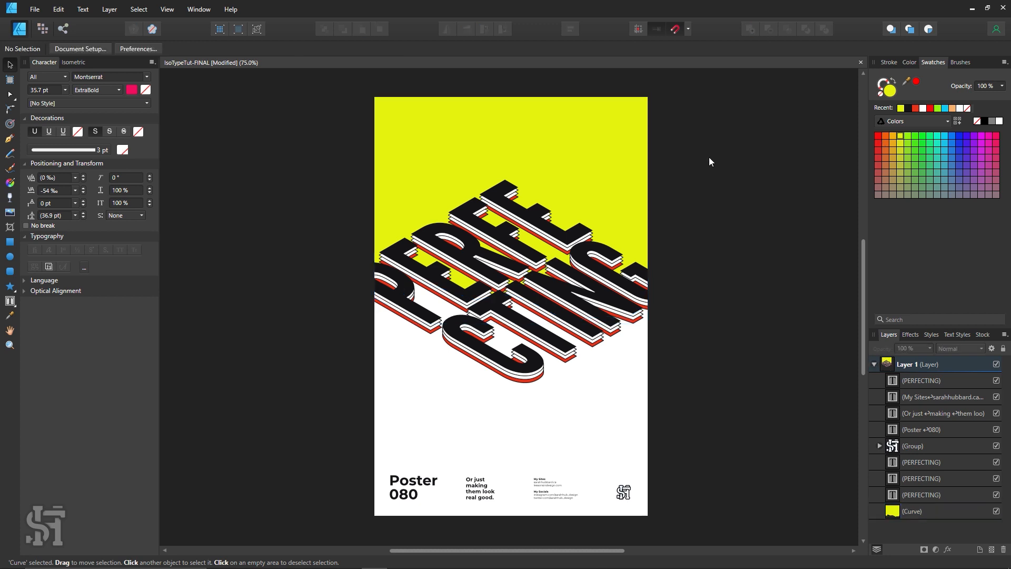
- Try bright green on the background shape, and settle on a turquoise fill
click(613, 167)
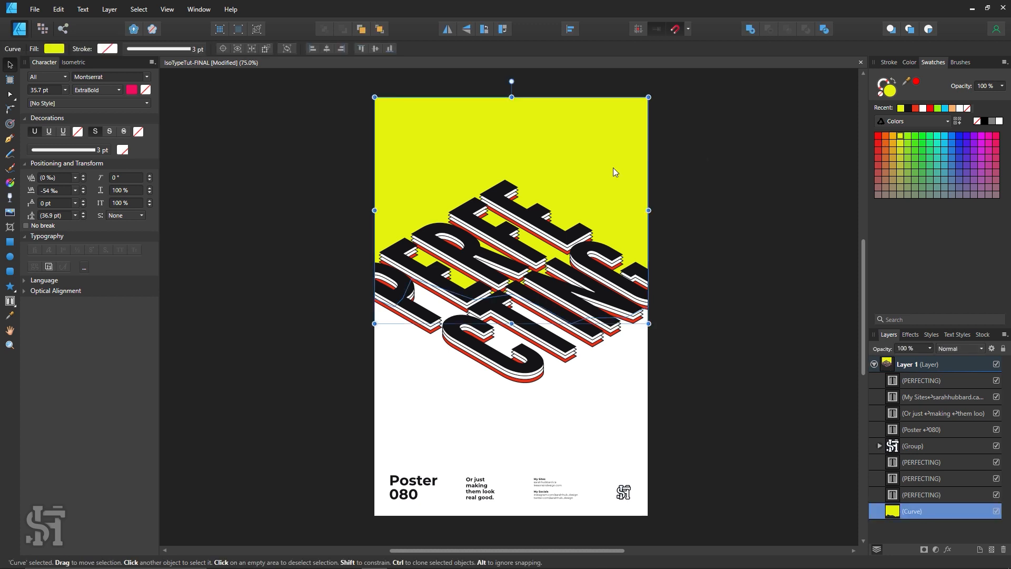
click(923, 136)
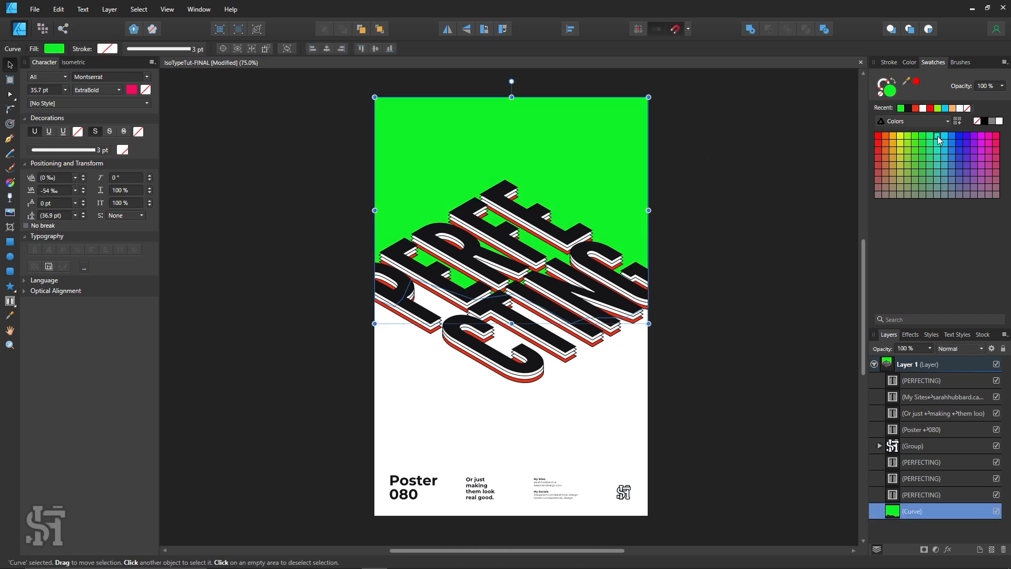
click(937, 137)
click(813, 176)
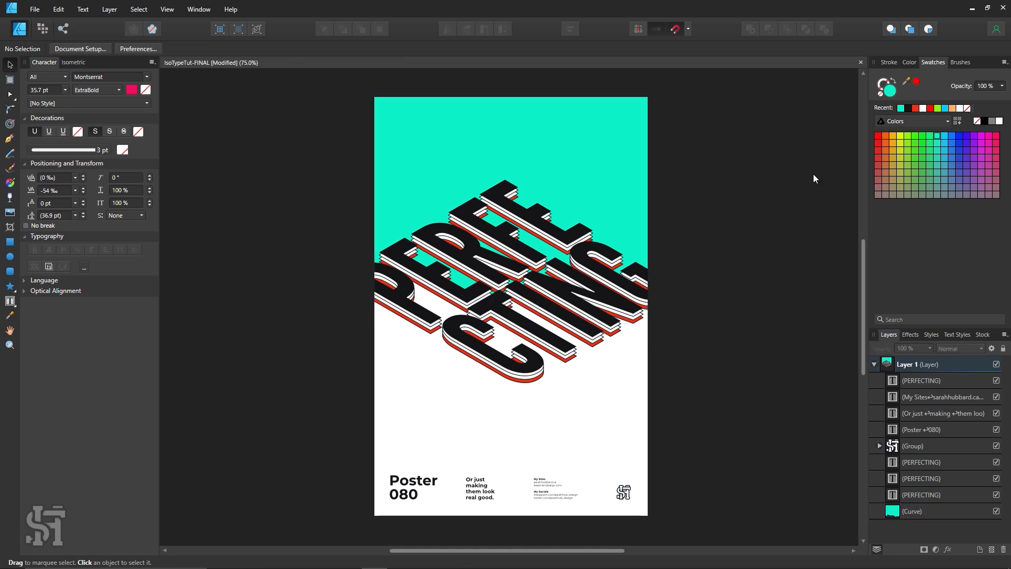
click(515, 386)
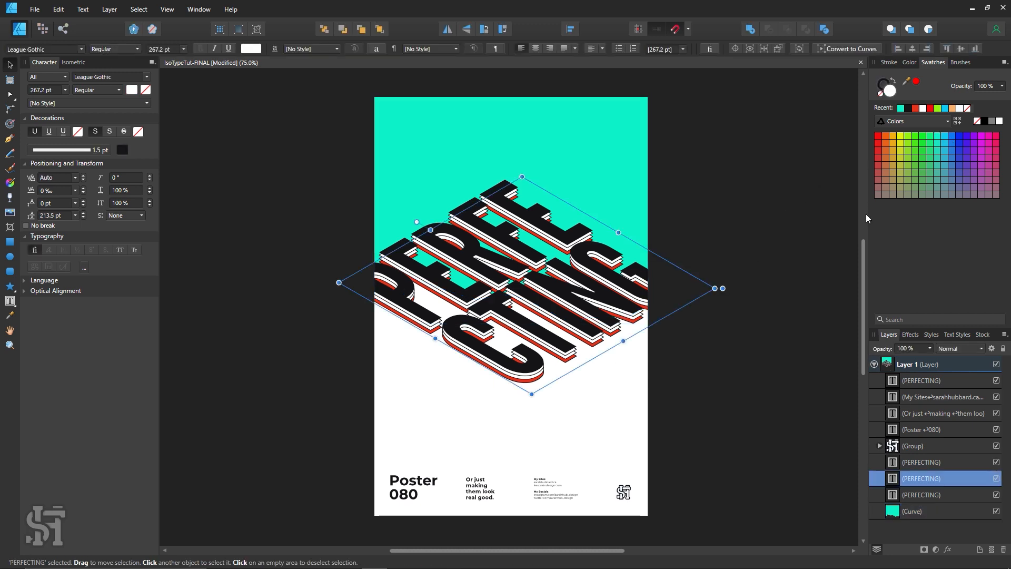
click(520, 388)
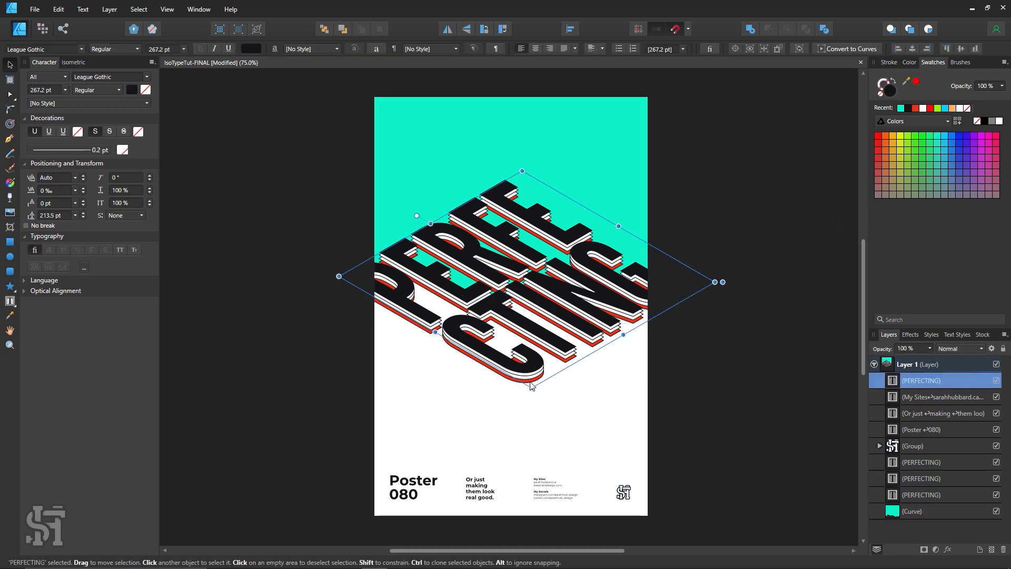
click(507, 388)
click(483, 371)
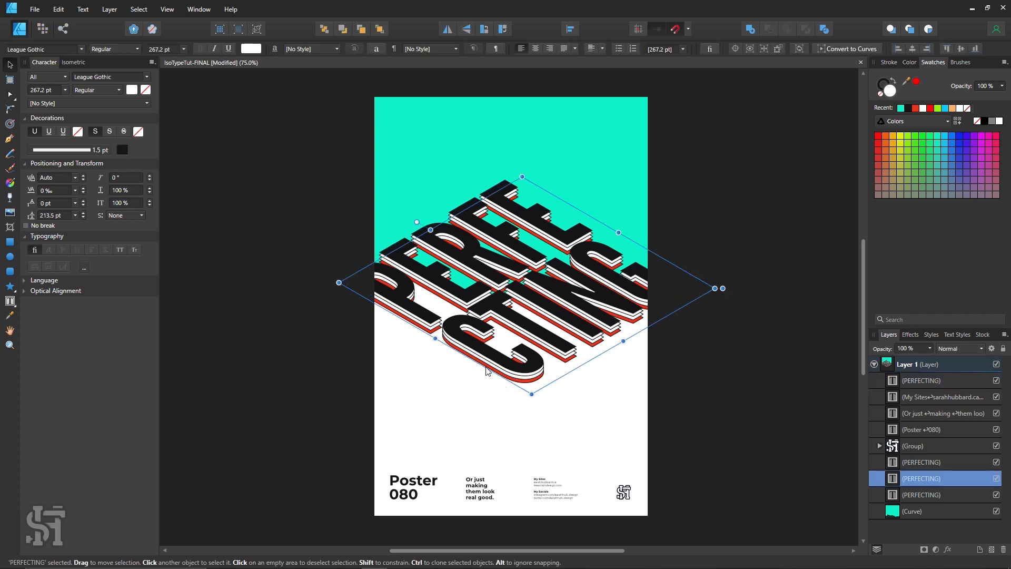
click(756, 212)
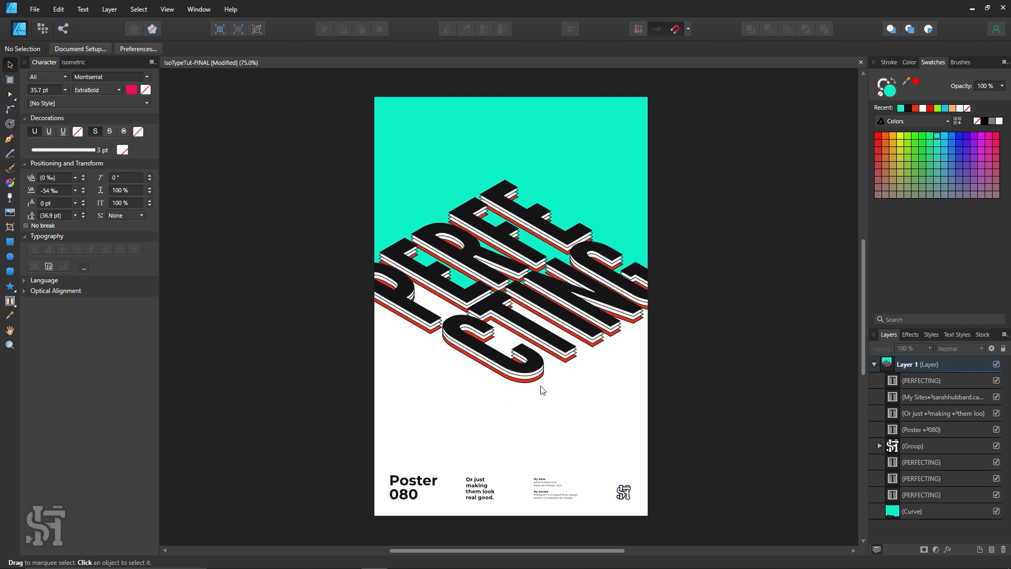
- Try the background's turquoise as the fill of the lowest, red PERFECTING copy, and view the whole poster with nothing selected
key(z)
drag(543, 388, 710, 432)
key(v)
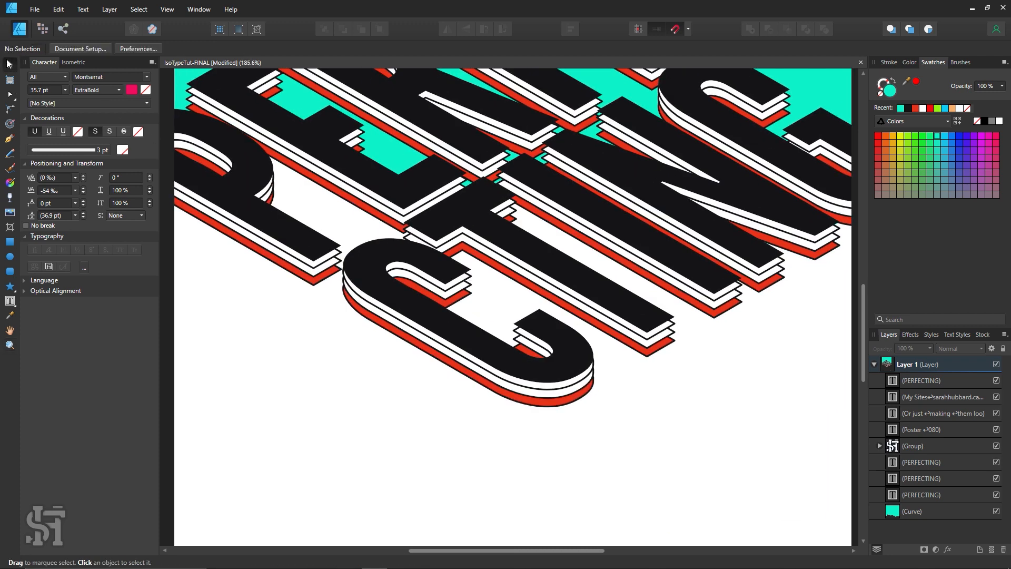
scroll(415, 318, down, 3)
click(448, 273)
click(447, 270)
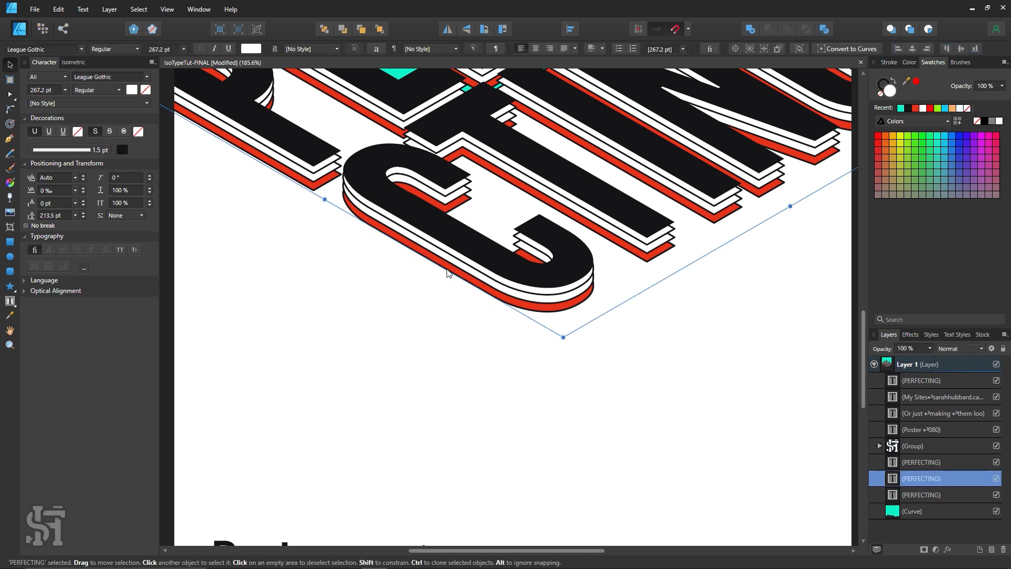
click(440, 279)
click(427, 269)
click(428, 265)
click(424, 259)
click(420, 273)
click(421, 259)
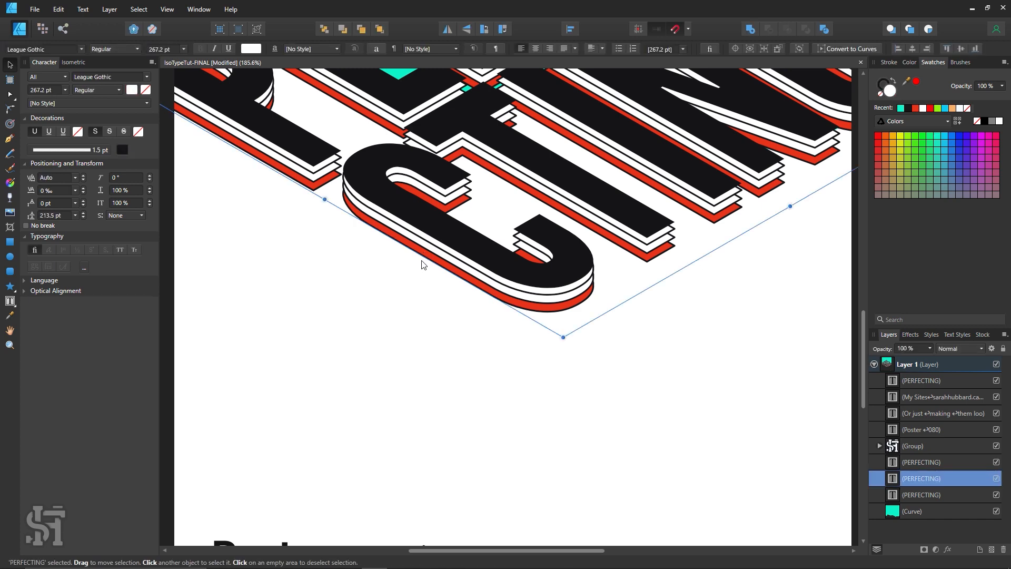
click(415, 275)
click(421, 257)
mouse_move(420, 258)
mouse_down()
mouse_move(435, 334)
mouse_move(419, 258)
mouse_up()
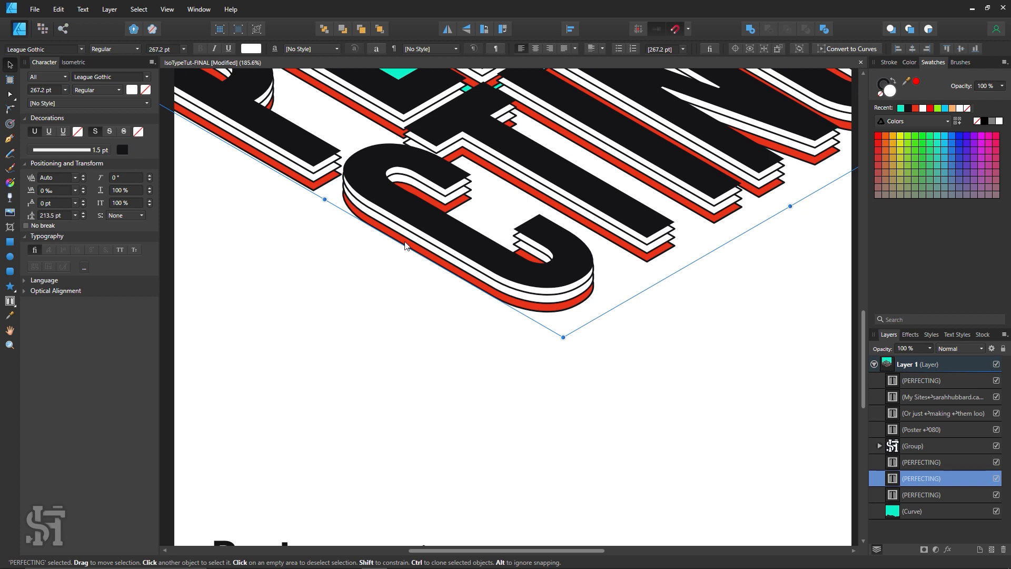
click(406, 233)
click(418, 219)
click(408, 256)
click(337, 220)
click(304, 191)
click(306, 179)
click(294, 179)
click(285, 192)
click(291, 180)
click(284, 181)
click(900, 108)
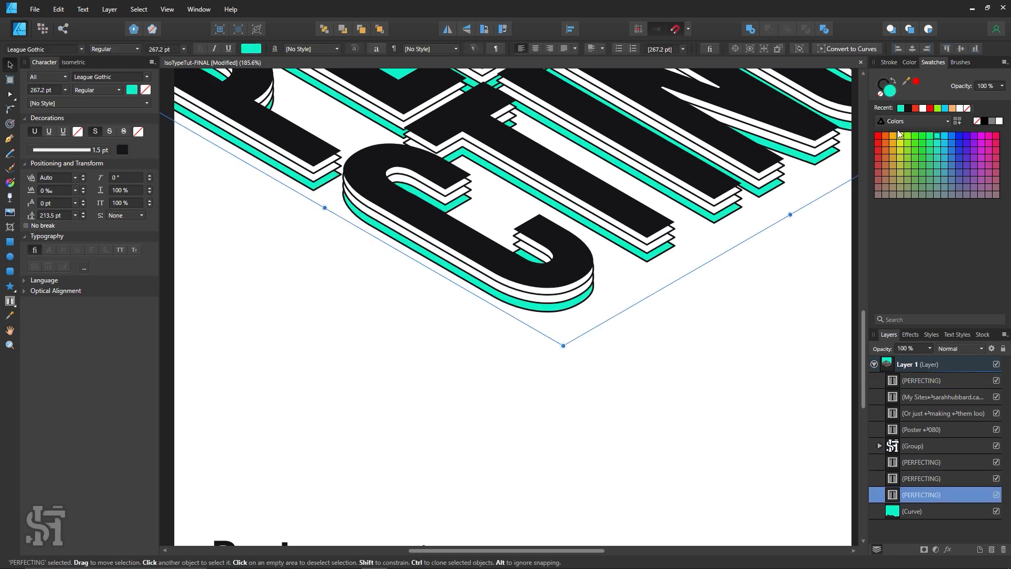
key(ctrl+0)
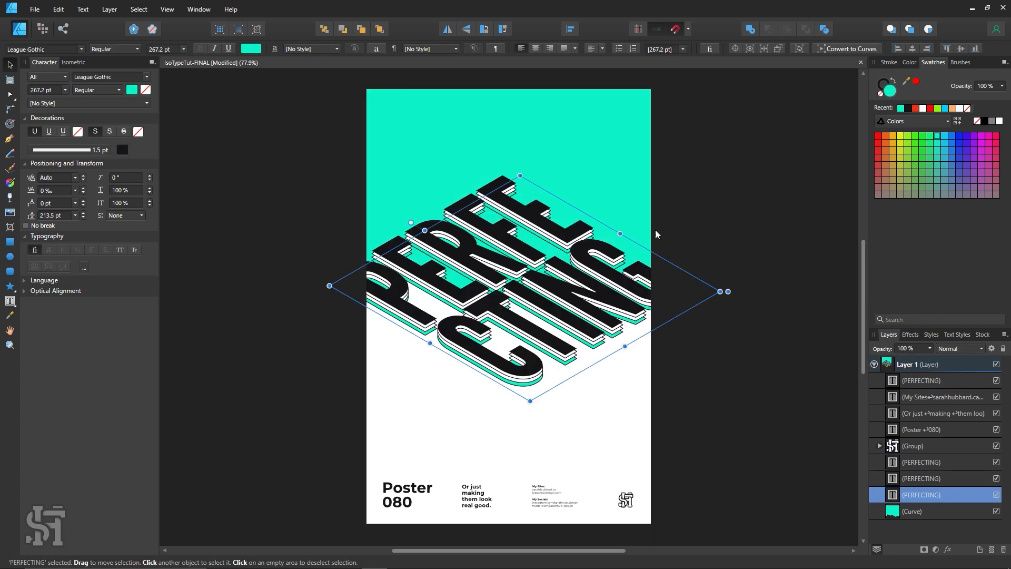
click(716, 210)
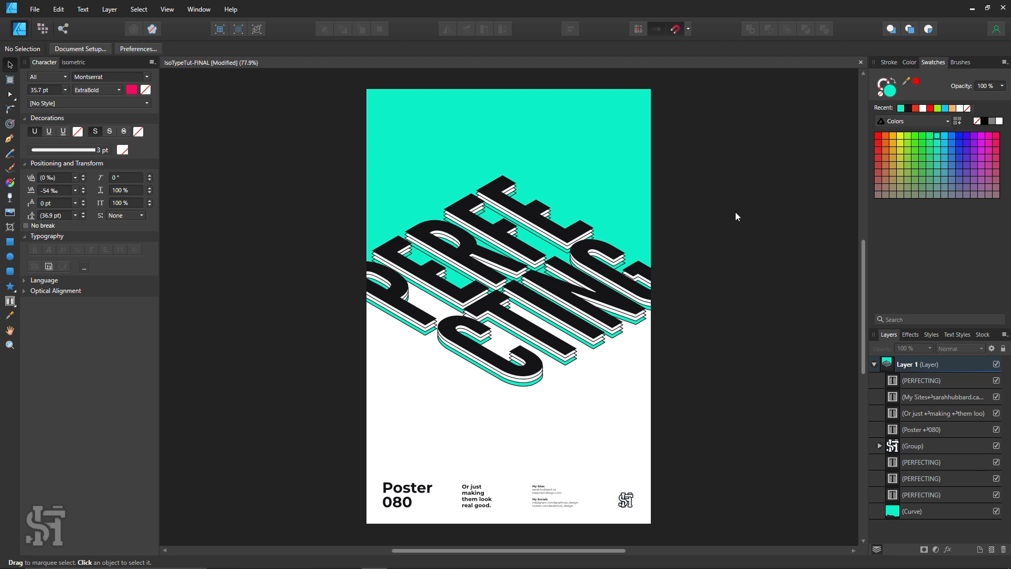
- Undo the colour trials on the lowest PERFECTING copy and the background shape, back to the original red fills
key(ctrl+z)
key(ctrl+z)
key(ctrl+z)
key(ctrl+z)
key(ctrl+z)
key(ctrl+z)
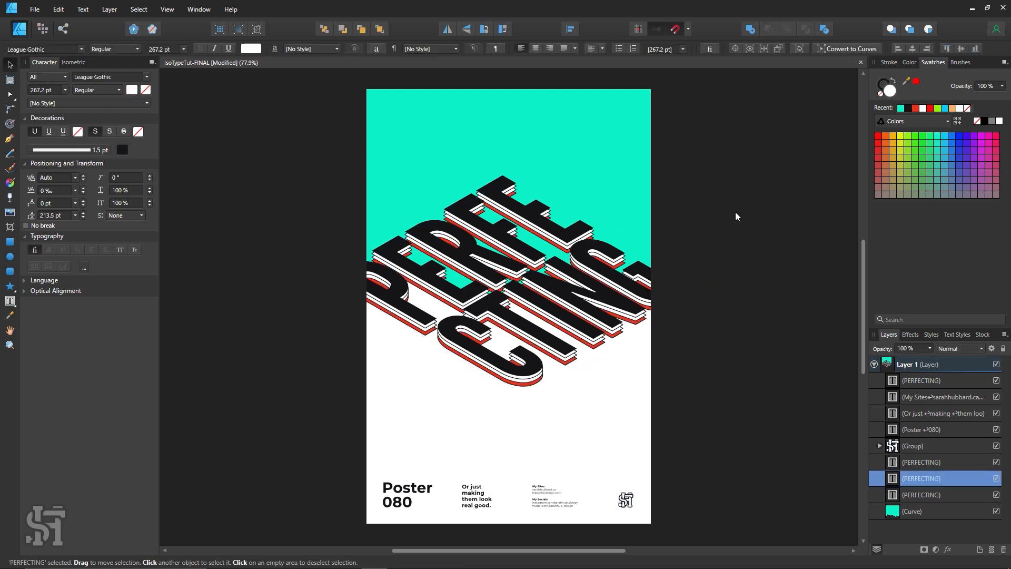
key(ctrl+z)
key(ctrl+z)
key(ctrl+z)
key(ctrl+z)
key(ctrl+z)
key(ctrl+z)
key(ctrl+z)
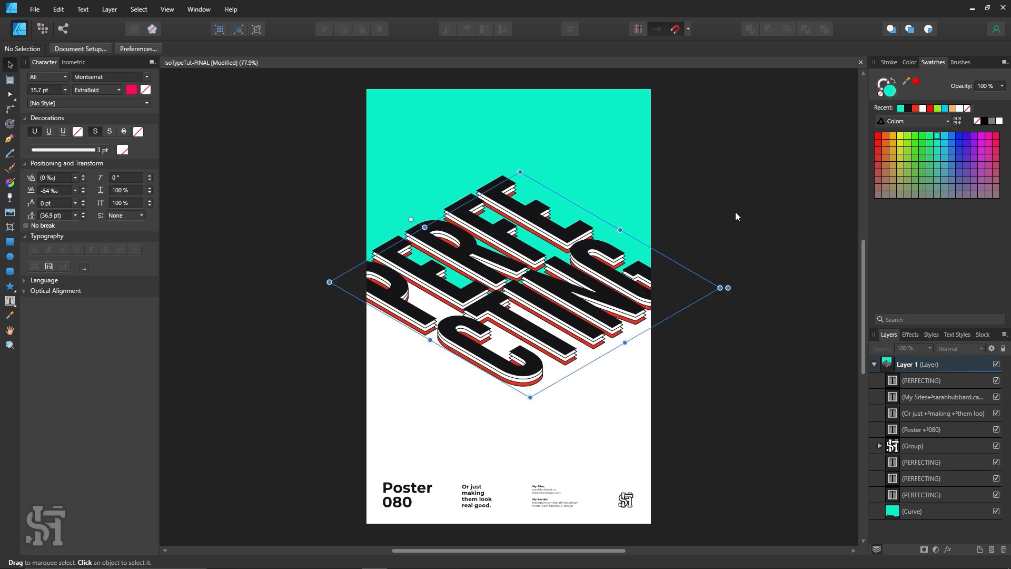
key(ctrl+z)
key(ctrl+z)
key(ctrl+z)
key(ctrl+z)
key(ctrl+z)
key(ctrl+z)
key(ctrl+z)
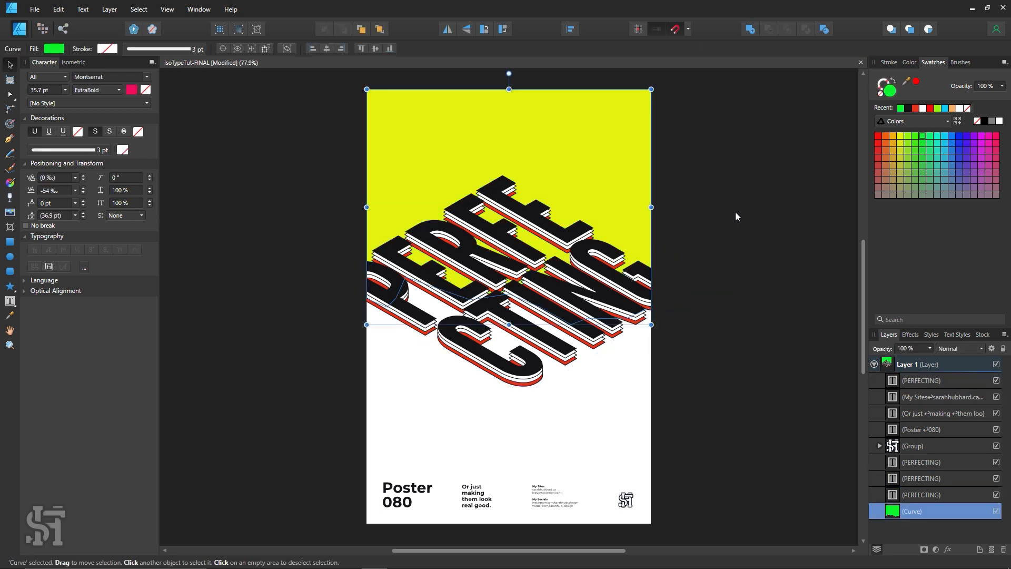
key(ctrl+z)
key(ctrl+z)
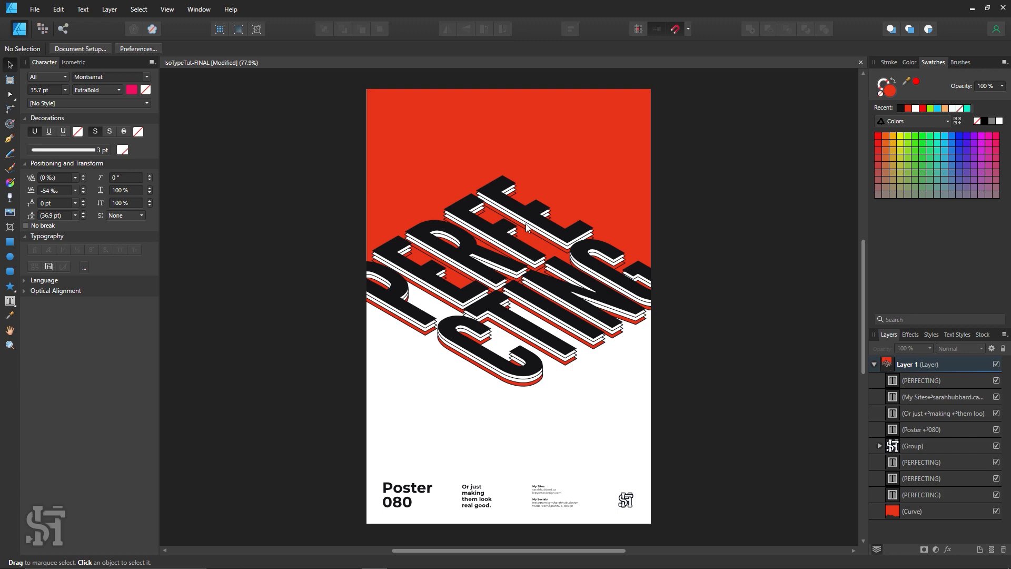
key(z)
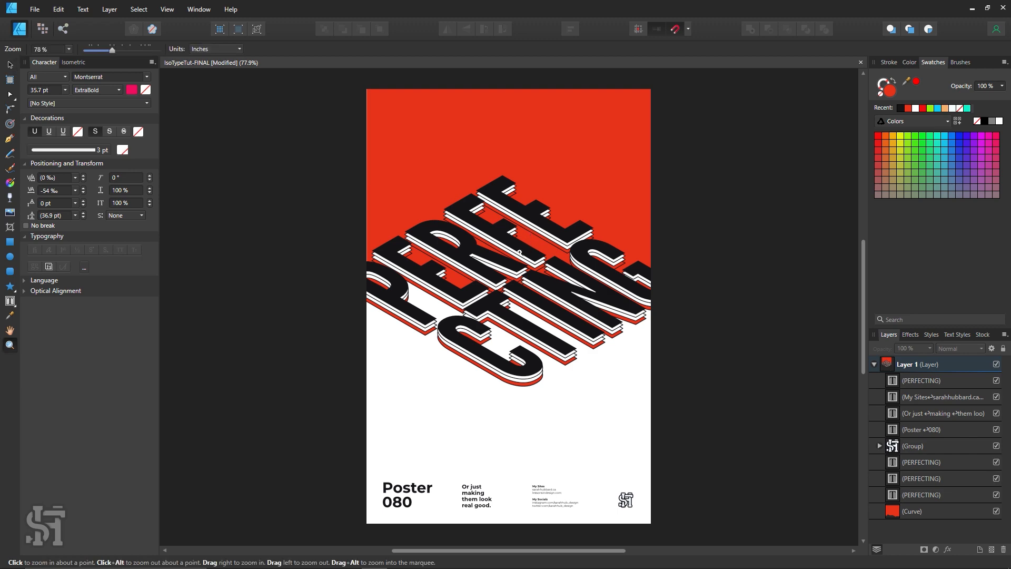
drag(520, 252, 470, 296)
key(h)
click(10, 64)
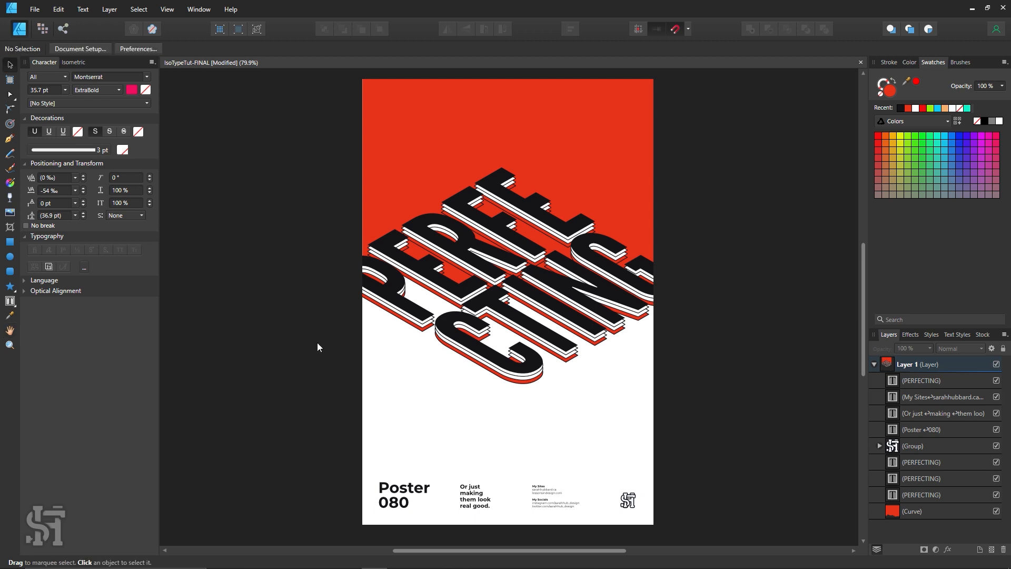
scroll(463, 421, up, 1)
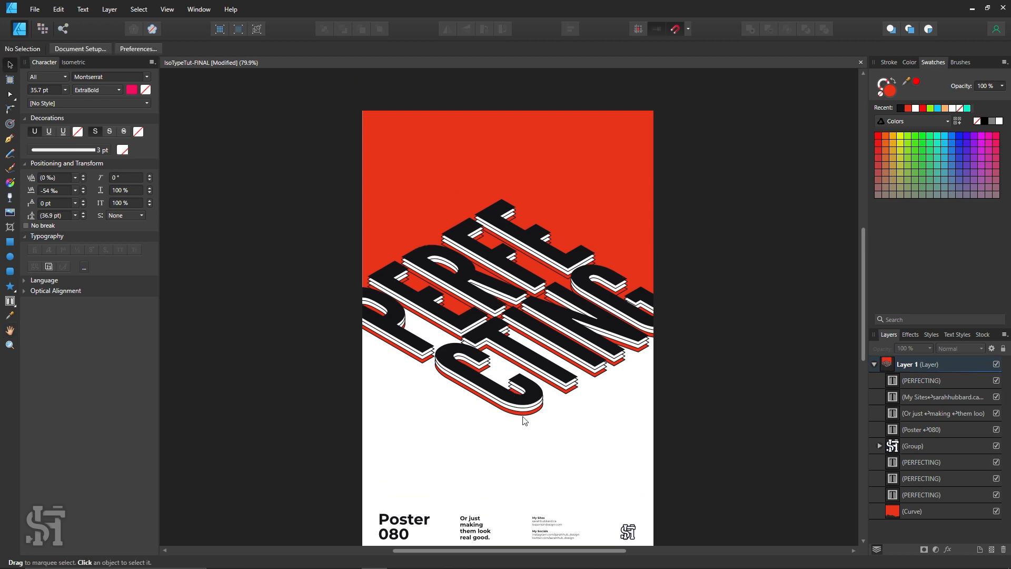
- Draw a slanted text frame in the side isometric plane over the red background, above the PERFECTING lettering
click(77, 62)
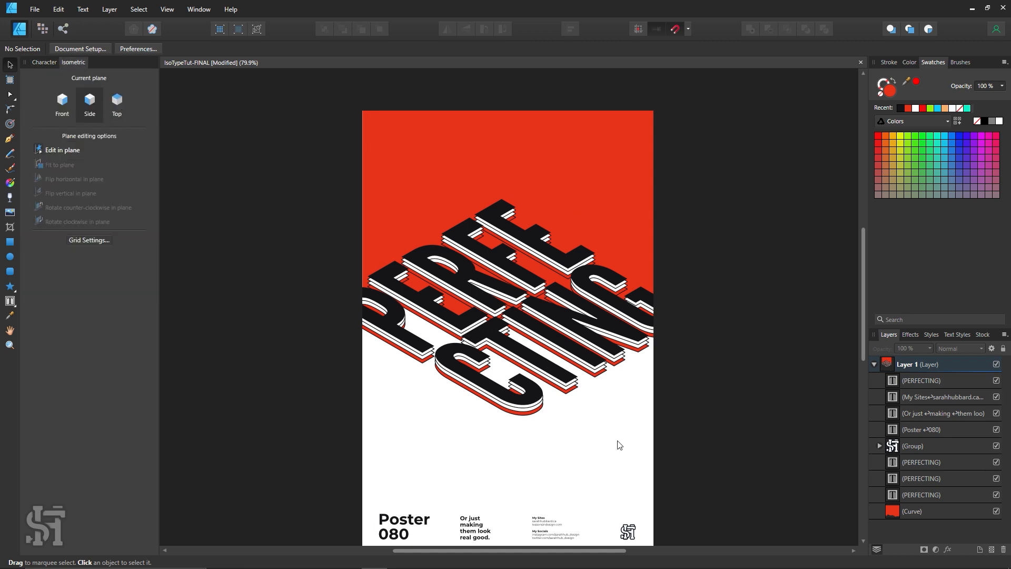
scroll(622, 445, down, 1)
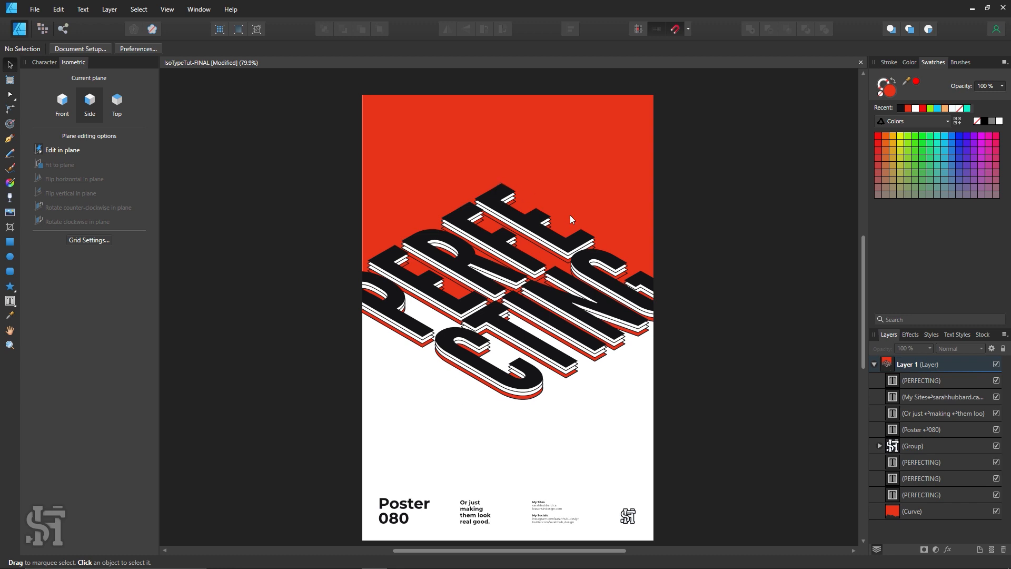
click(9, 300)
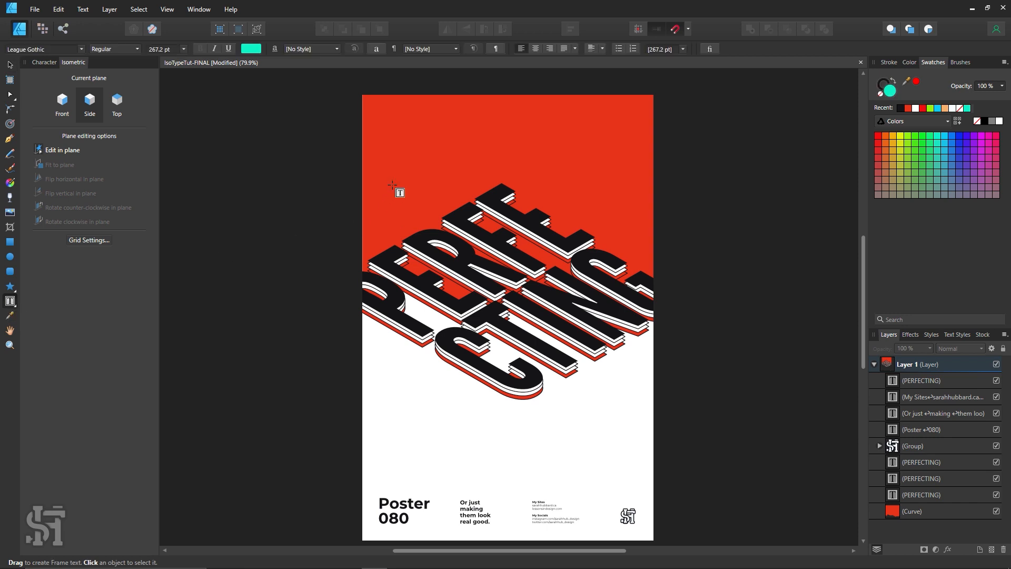
drag(414, 85, 557, 167)
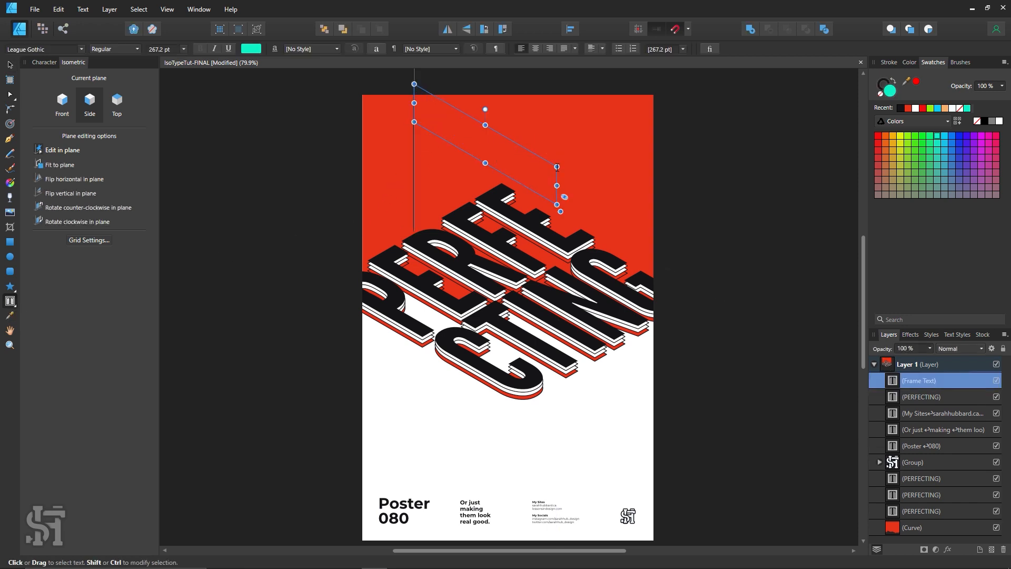
- Discard the empty skewed text frame above the PERFECTING lettering
scroll(557, 167, up, 3)
scroll(561, 174, down, 3)
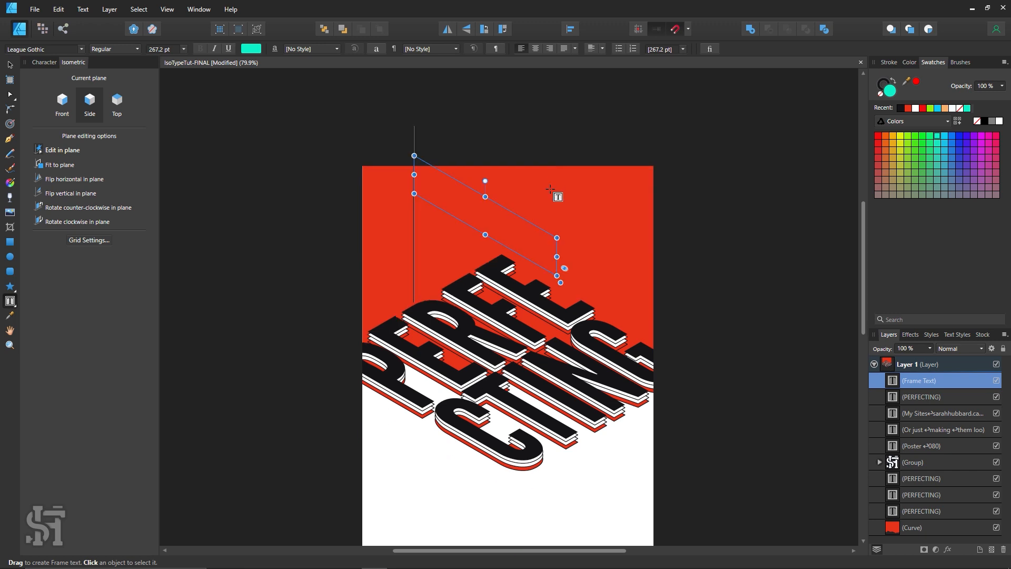
key(Escape)
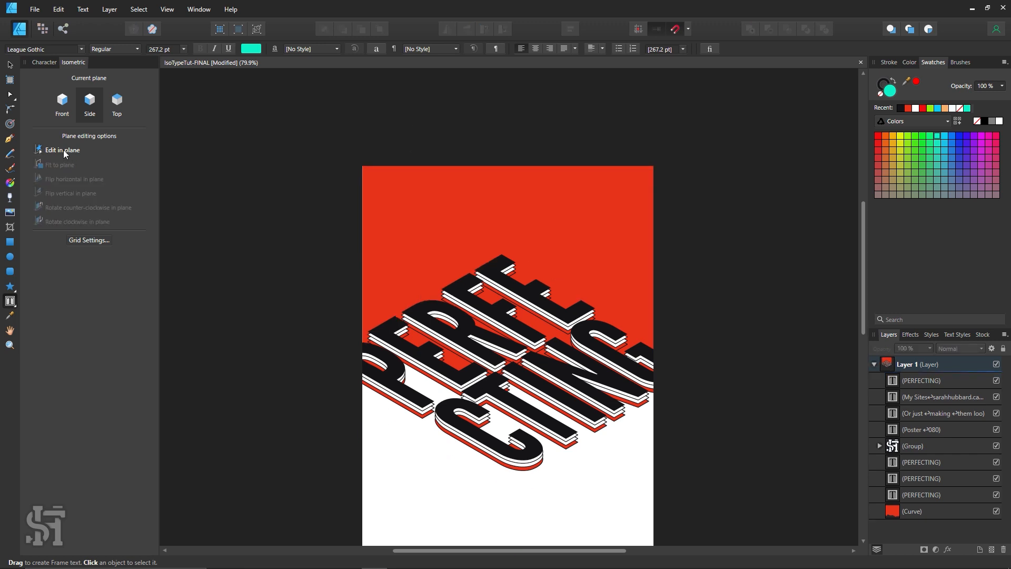
- Set the isometric plane to Top and draw a wide text frame in the red area above PERFECTING
click(117, 102)
scroll(516, 224, down, 2)
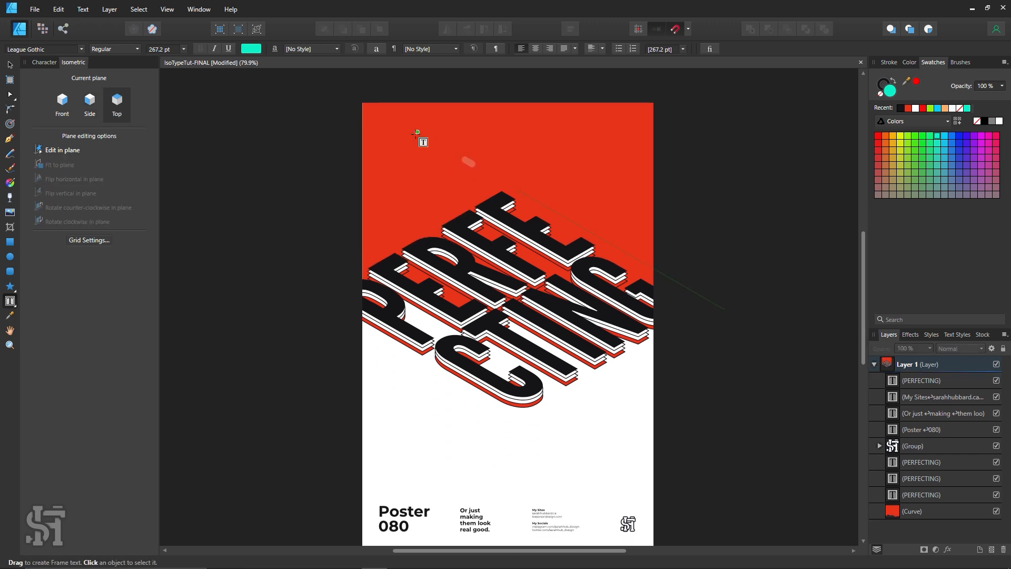
drag(408, 136, 609, 181)
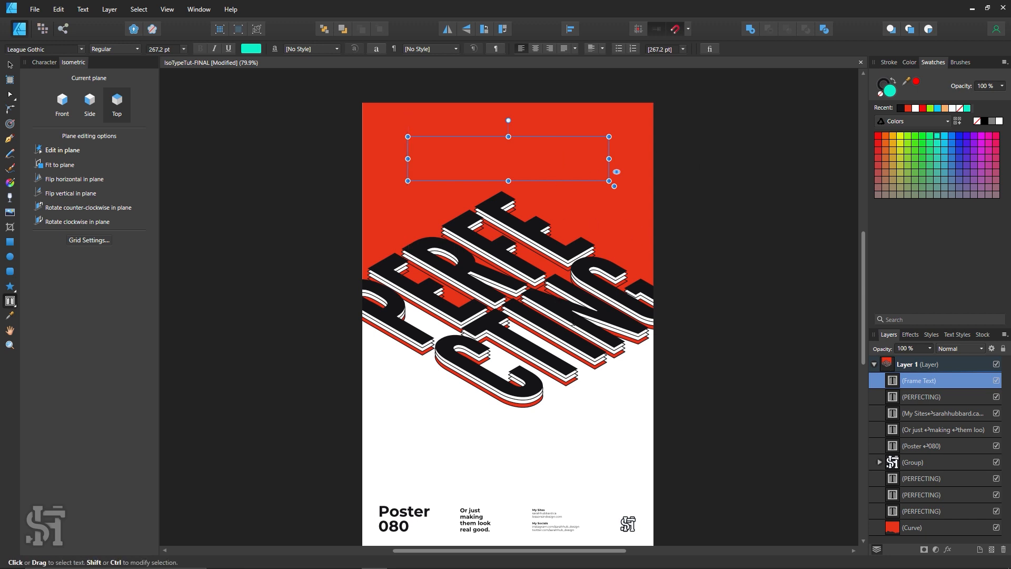
- Fill the new frame with the word ALWAYS in capital letters
text(AI)
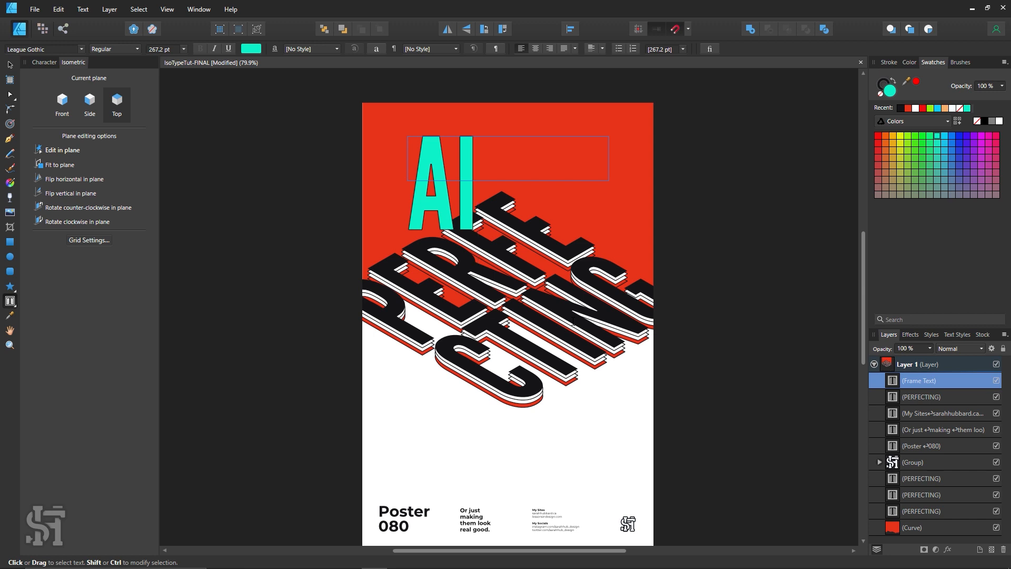
text(ways)
key(ctrl+a)
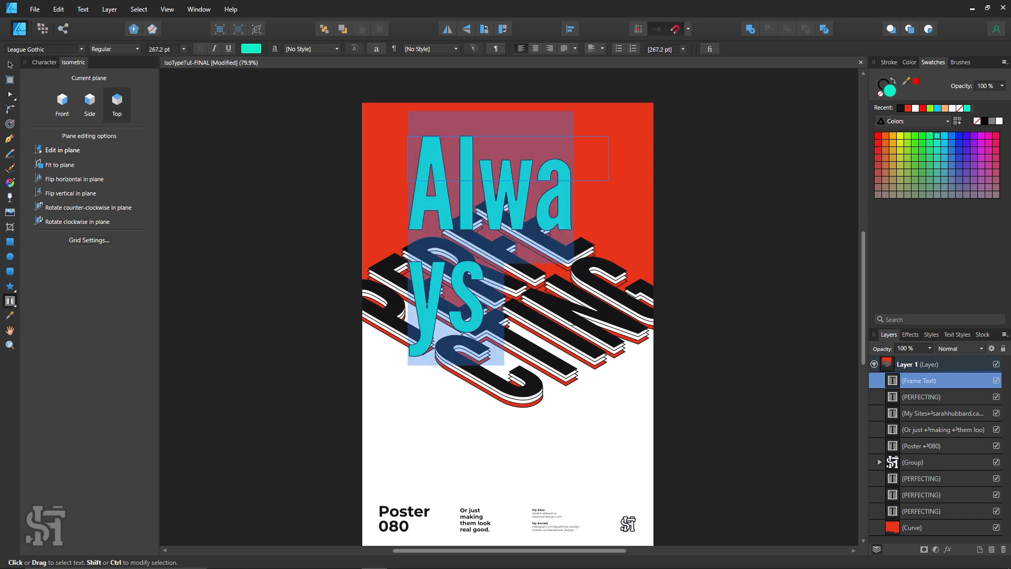
text(ALWAYS)
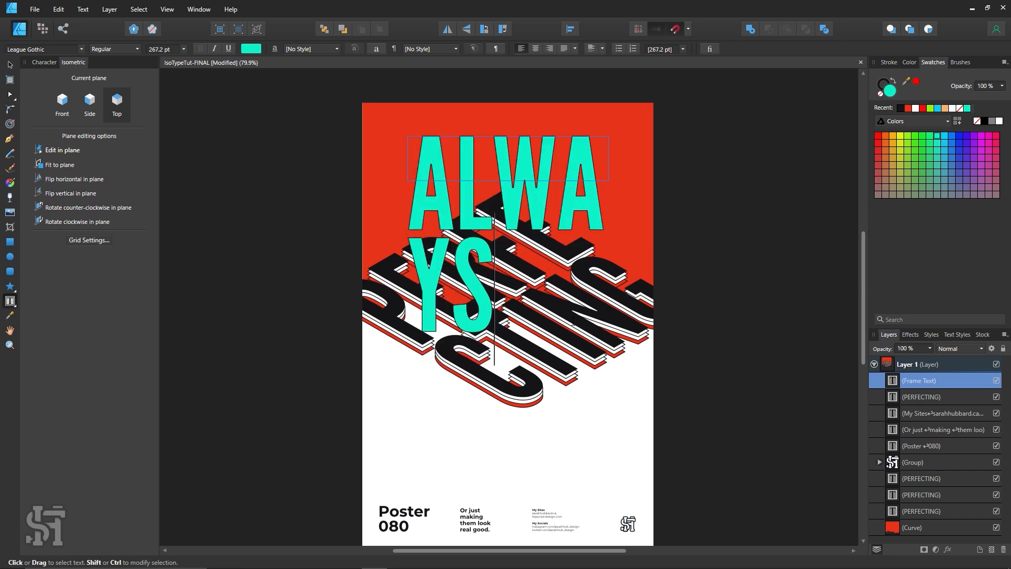
key(ctrl+a)
click(579, 289)
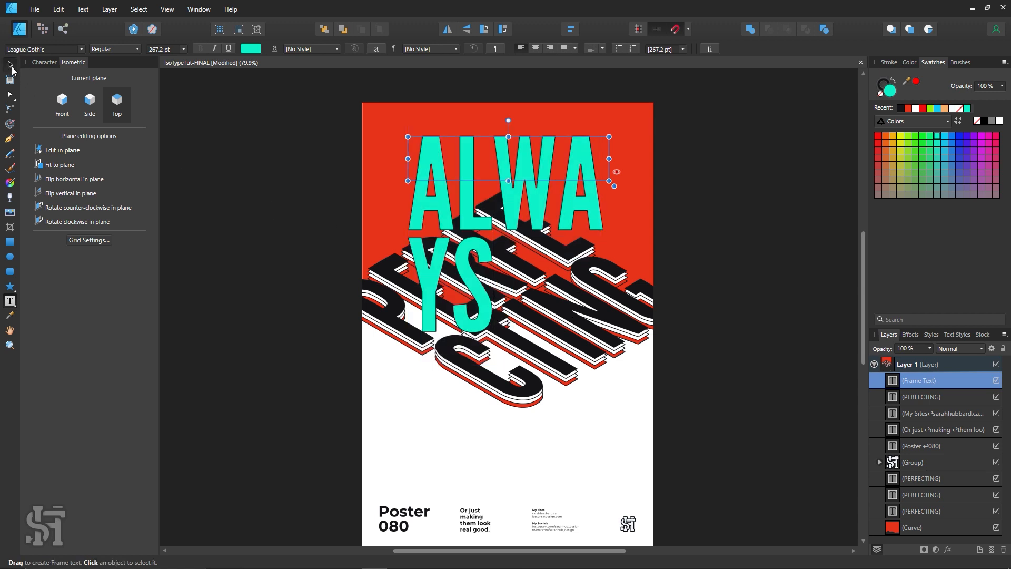
- Enlarge and reposition the ALWAYS frame so it spans the poster's width and the word fits on one line
click(12, 69)
drag(477, 297, 472, 336)
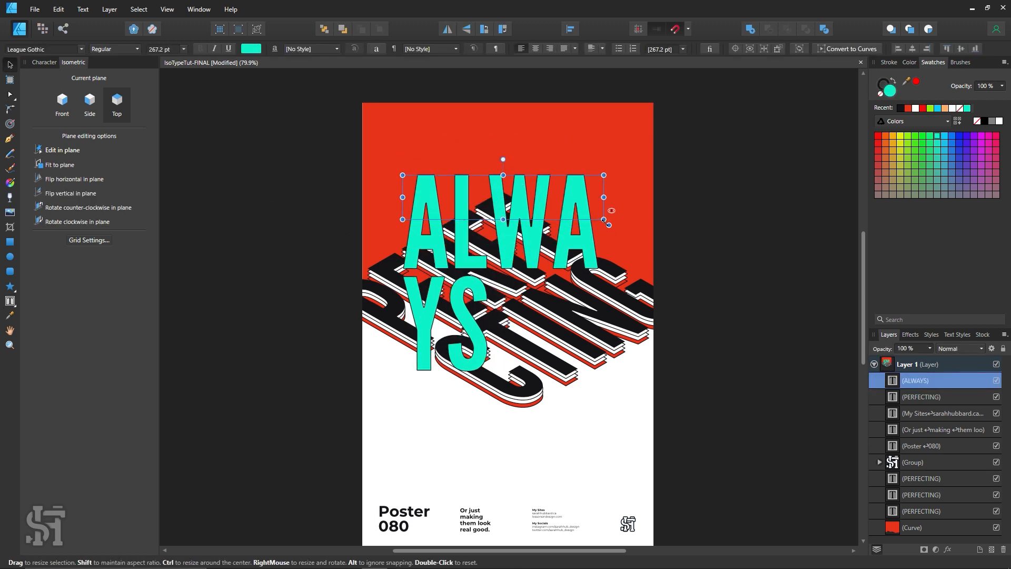
drag(605, 221, 577, 420)
drag(507, 336, 540, 363)
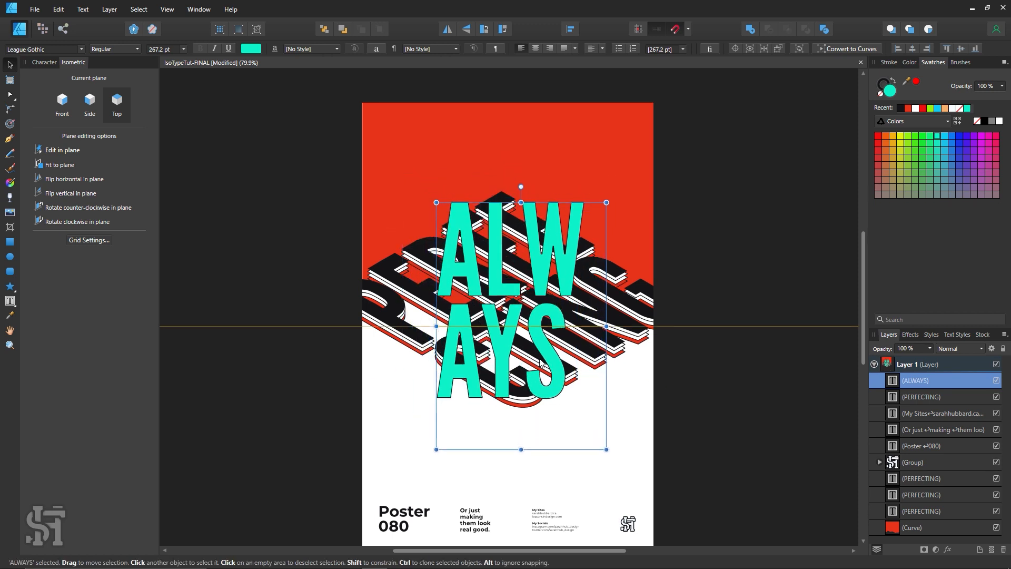
click(737, 161)
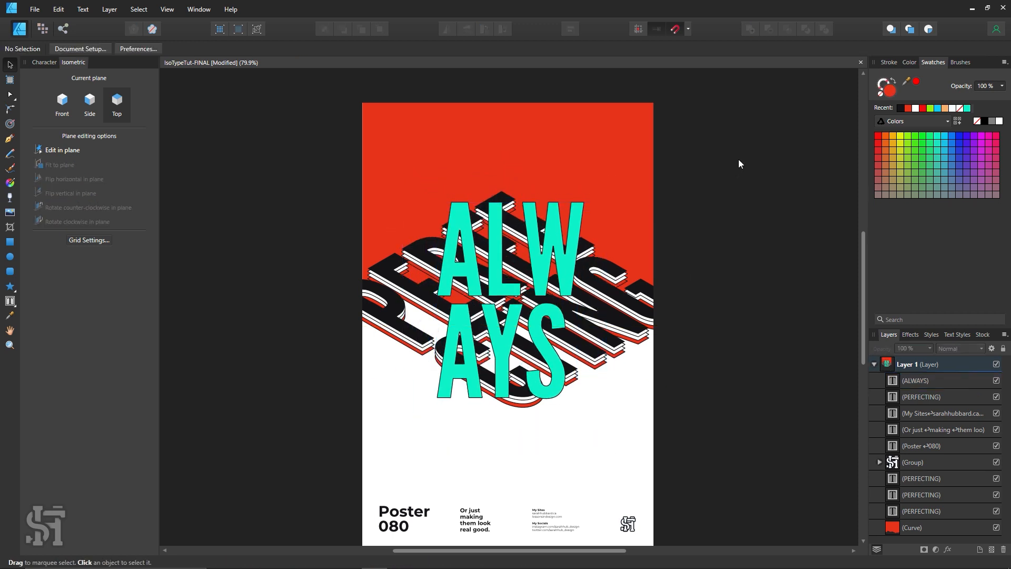
click(531, 351)
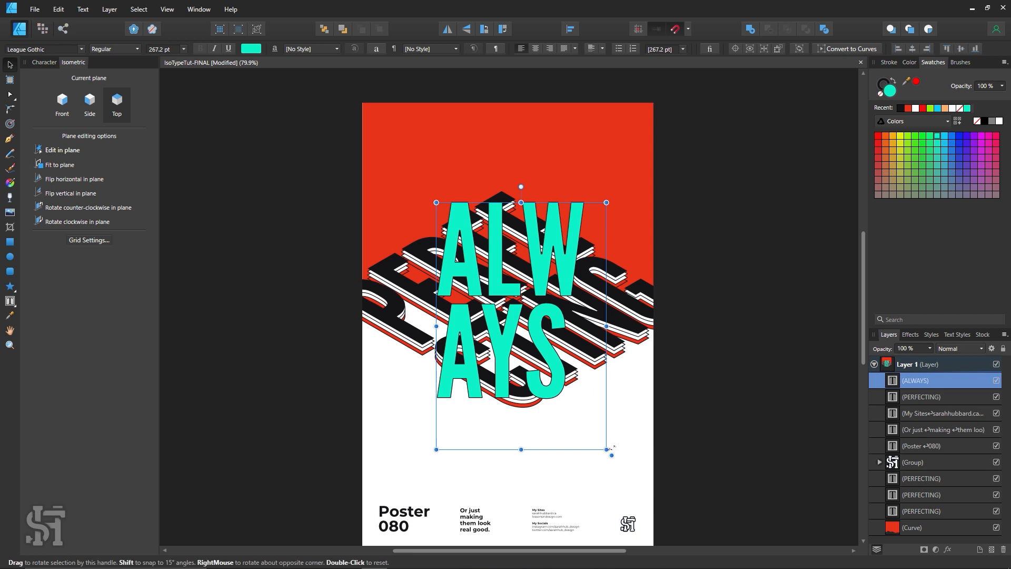
drag(604, 447, 745, 399)
drag(593, 263, 519, 216)
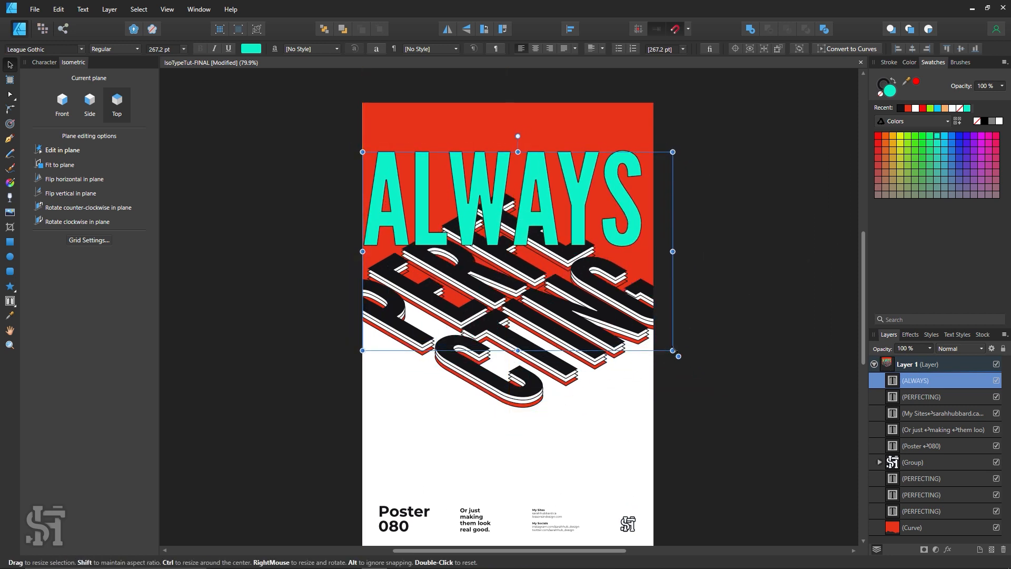
drag(672, 351, 654, 299)
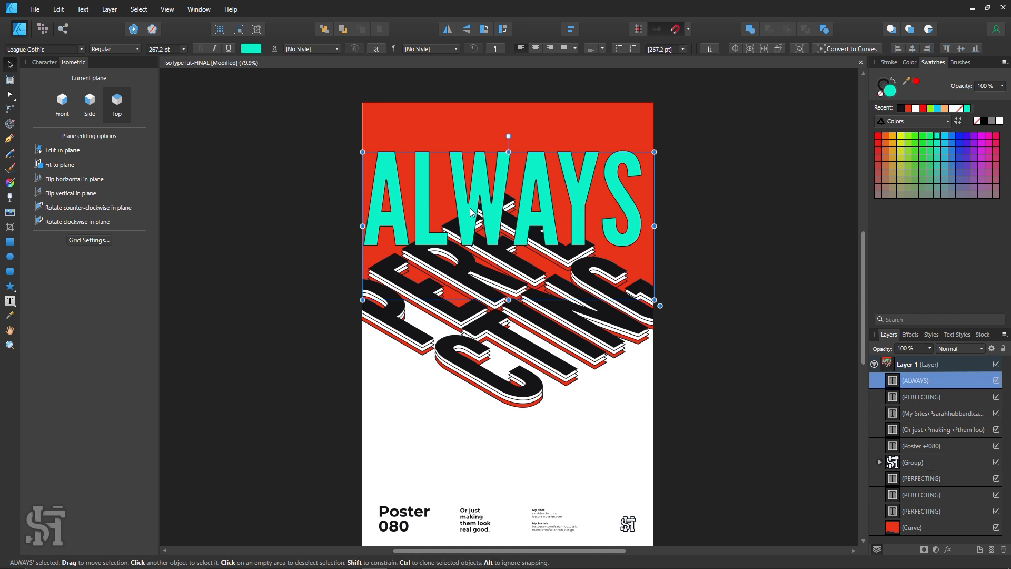
- Scale ALWAYS down to 81.8 pt and fit it to the Top plane, placed just above the upper edge of PERFECTING
drag(654, 300, 420, 266)
drag(423, 174, 468, 190)
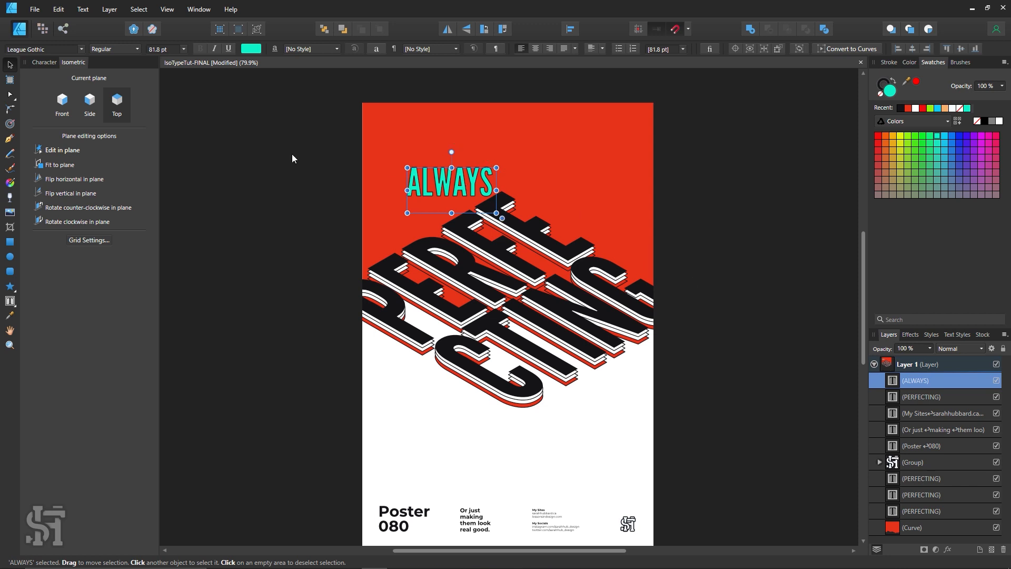
click(65, 167)
drag(433, 186, 472, 200)
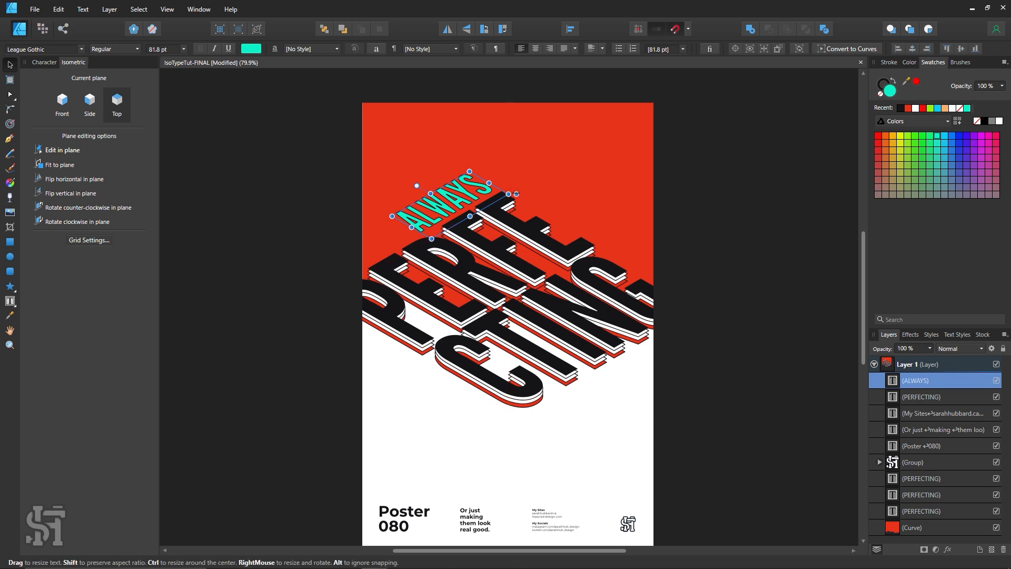
click(411, 384)
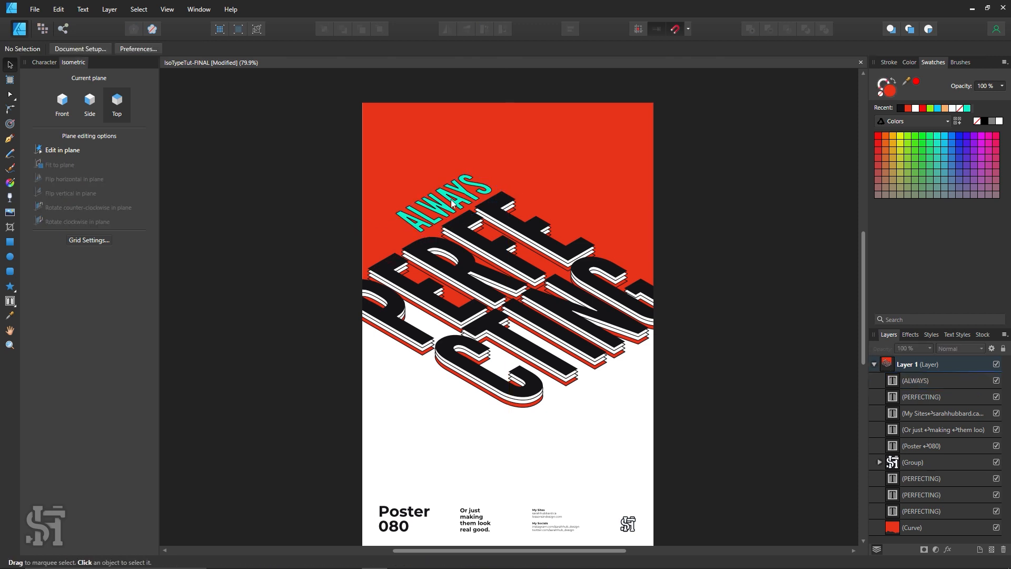
- Recolour ALWAYS with a black fill and a white outline
click(450, 203)
click(893, 82)
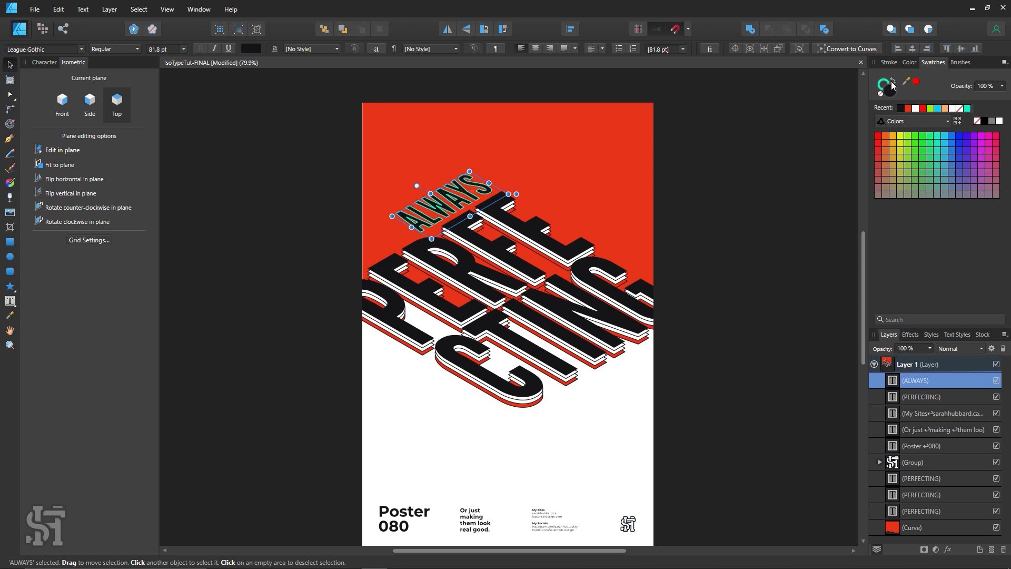
click(533, 170)
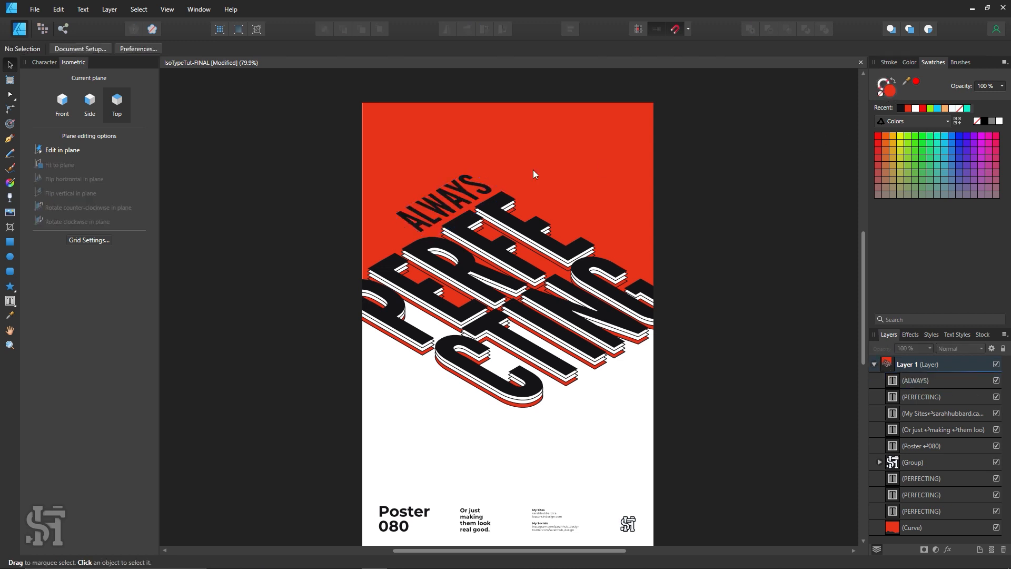
click(468, 191)
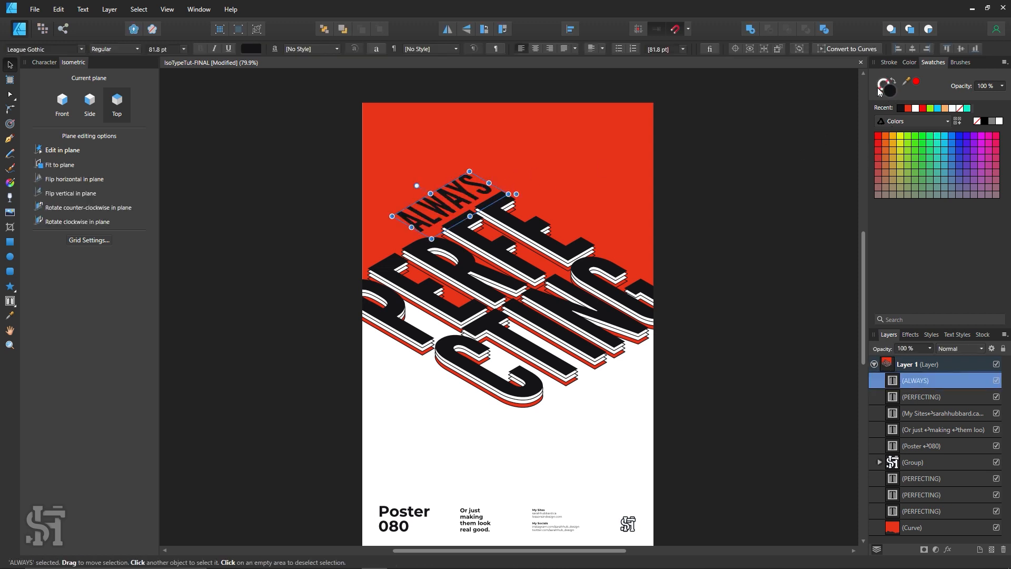
click(917, 109)
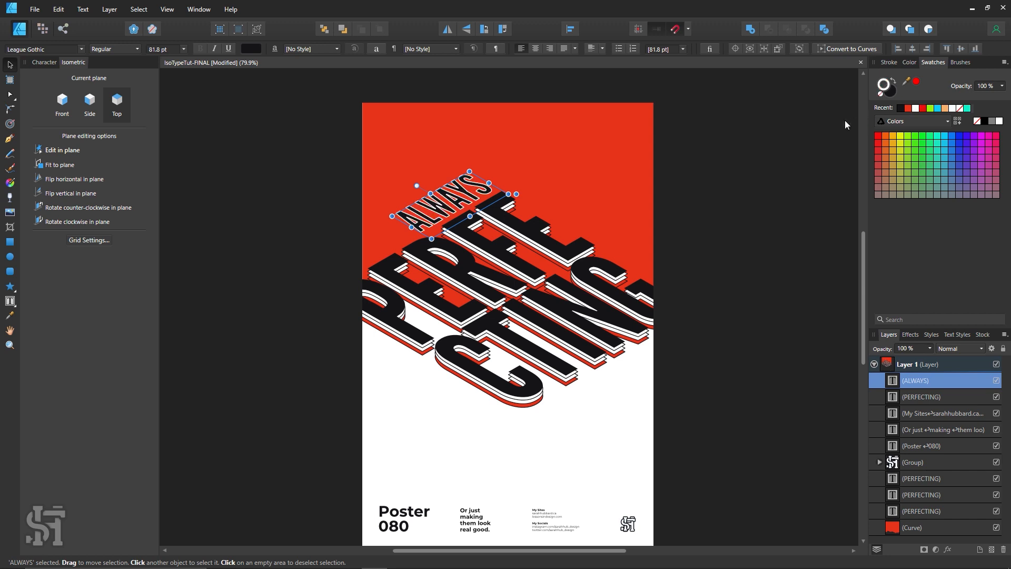
- Align the white stroke of ALWAYS to the outside of its letters
click(895, 62)
click(738, 234)
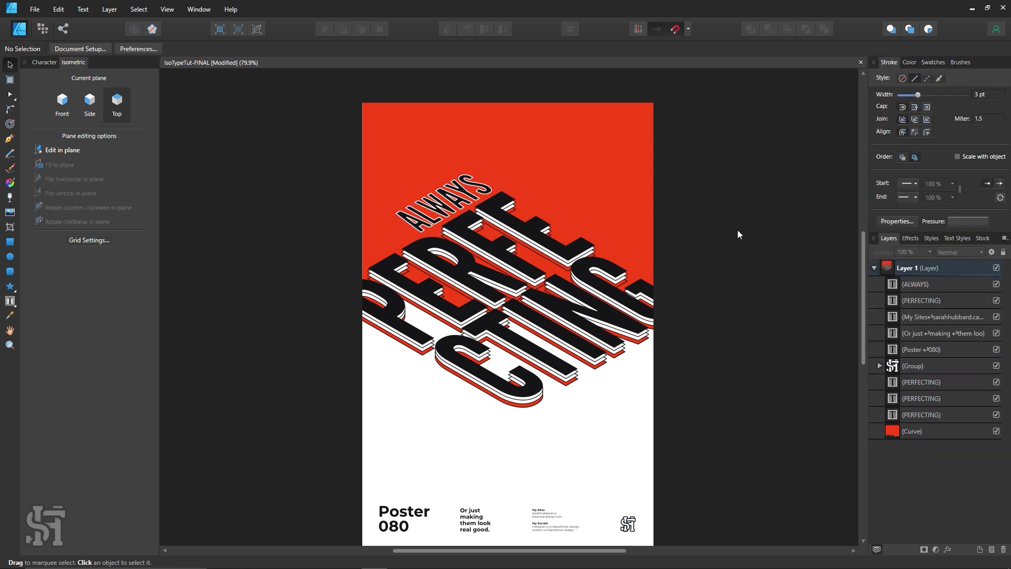
click(479, 193)
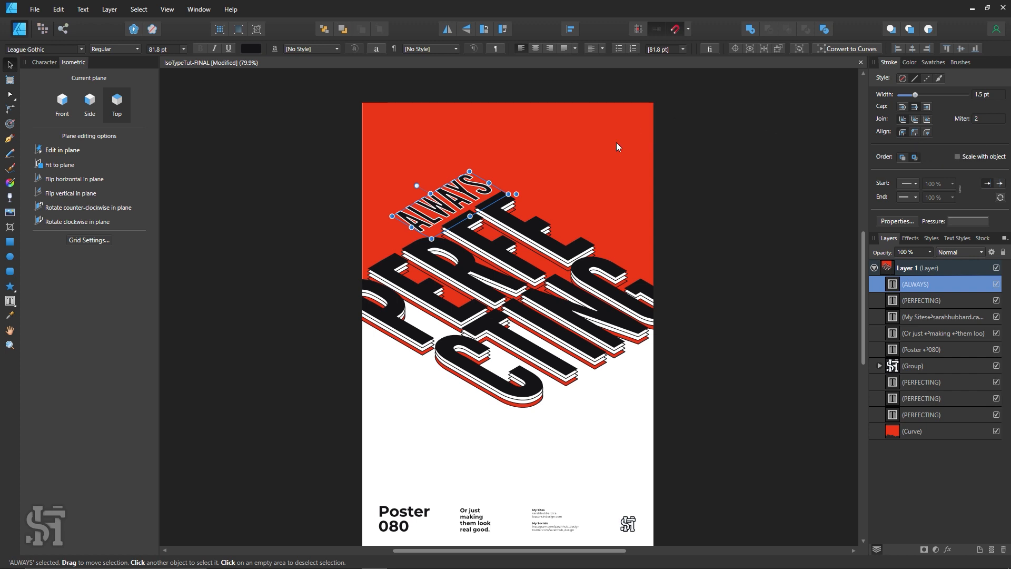
click(914, 132)
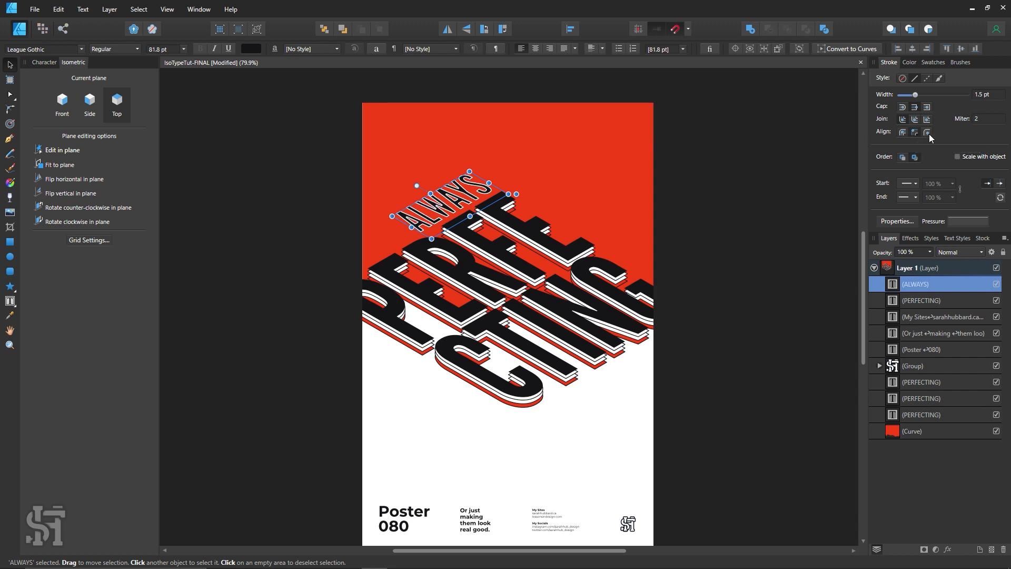
click(928, 132)
click(787, 176)
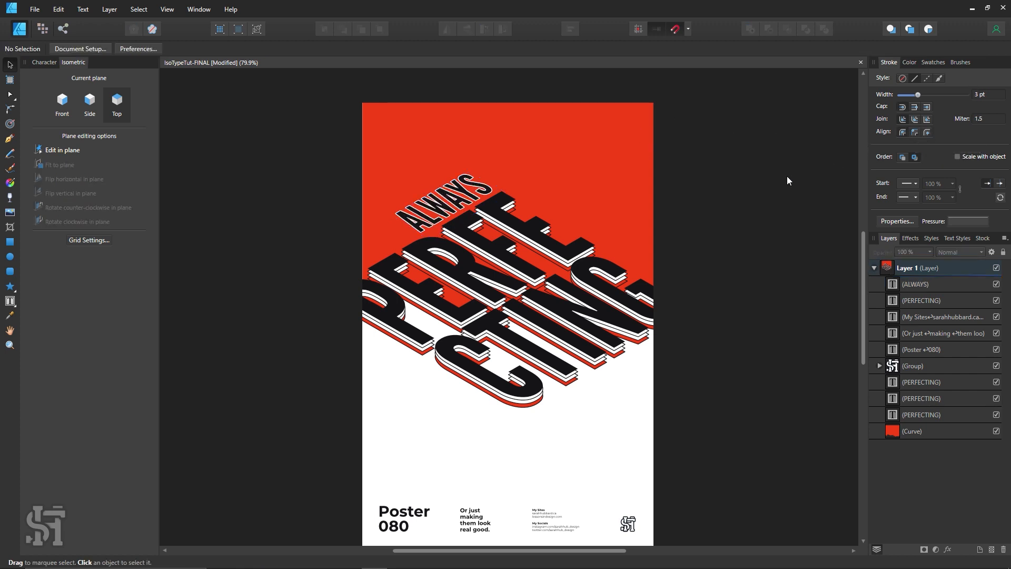
- Scale ALWAYS down to 41.4 pt and set its stroke width to 1 pt
click(503, 201)
drag(518, 194, 456, 186)
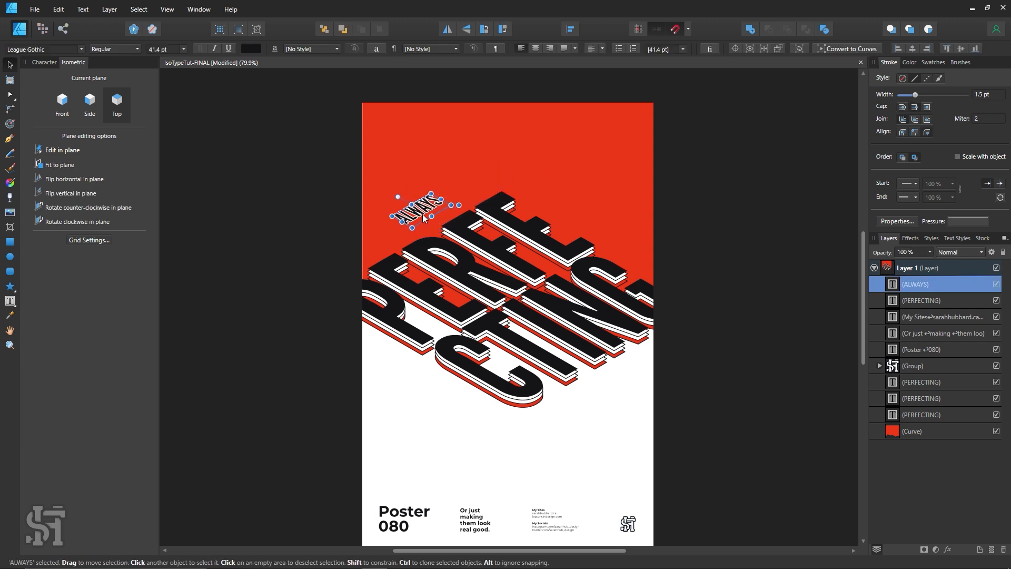
click(986, 96)
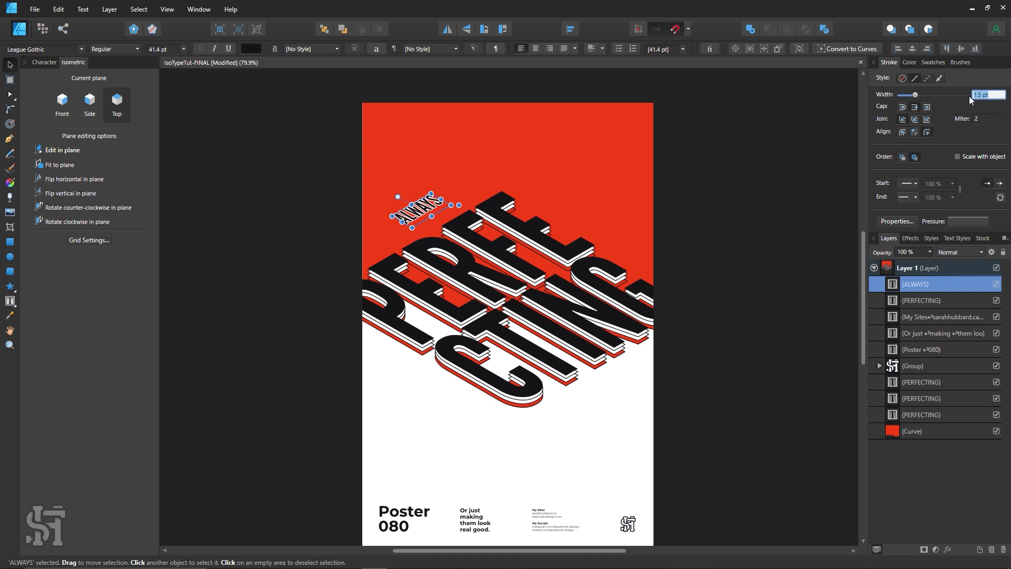
text(1)
key(Return)
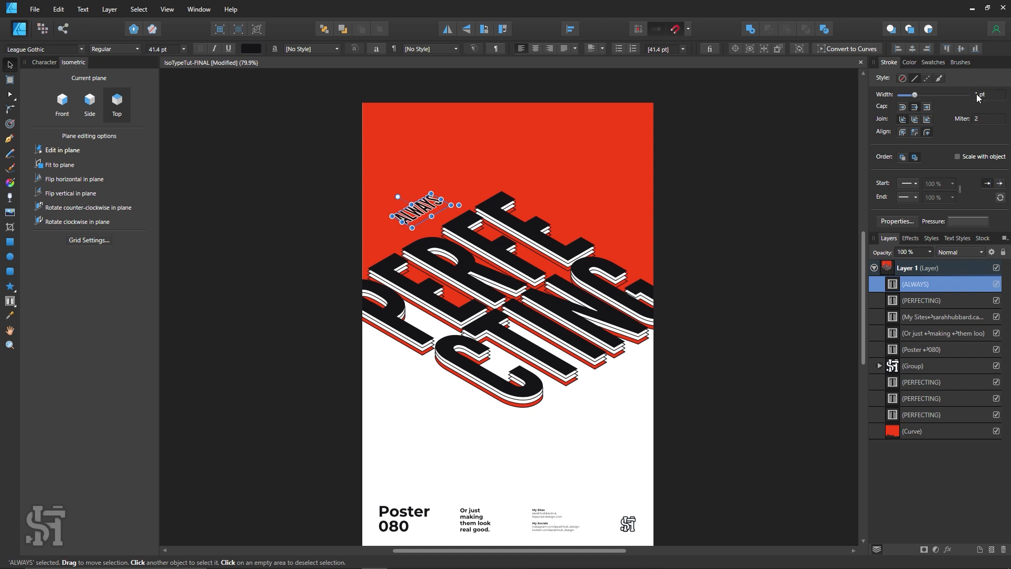
- Move ALWAYS against the upper edge of the last letter in PERFE and nudge it slightly up and right
click(228, 336)
drag(415, 220, 470, 206)
key(Up)
key(Up)
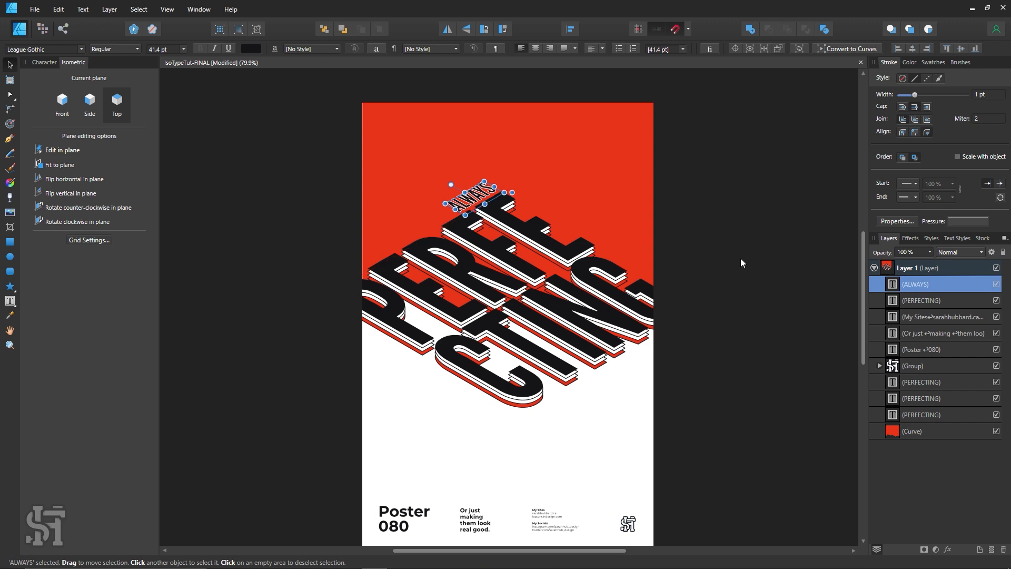
key(Right)
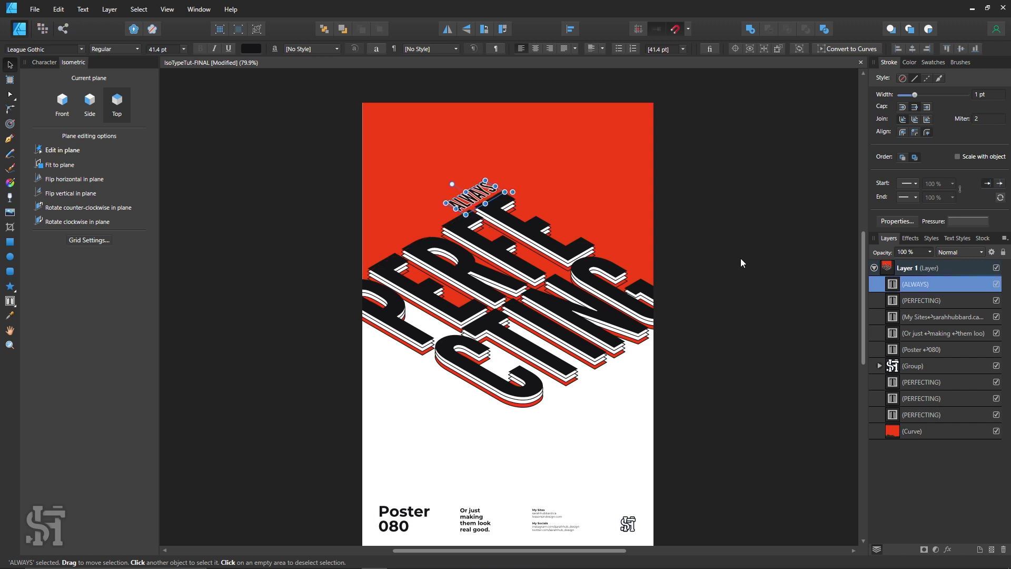
key(Right)
key(Right)
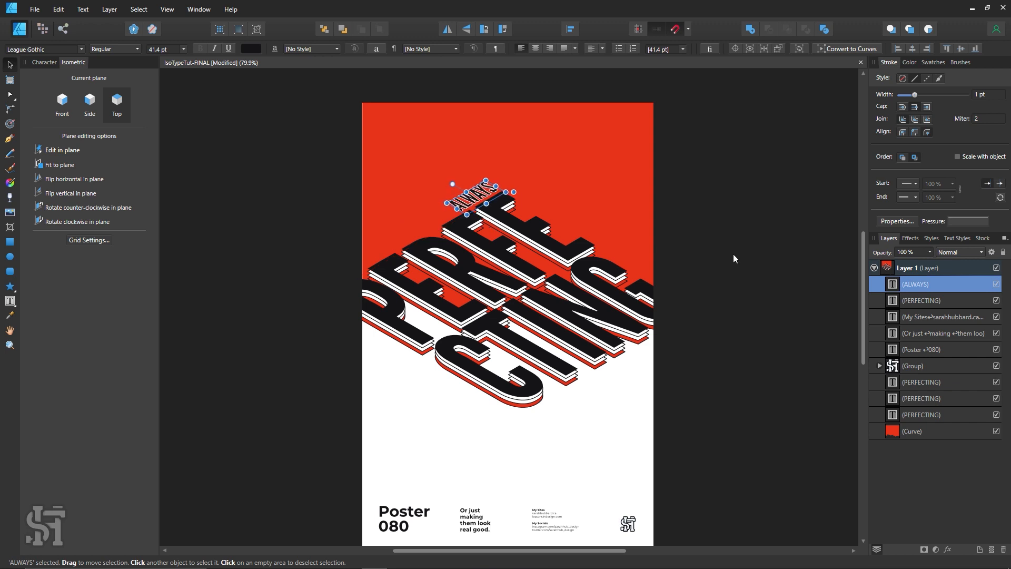
click(732, 254)
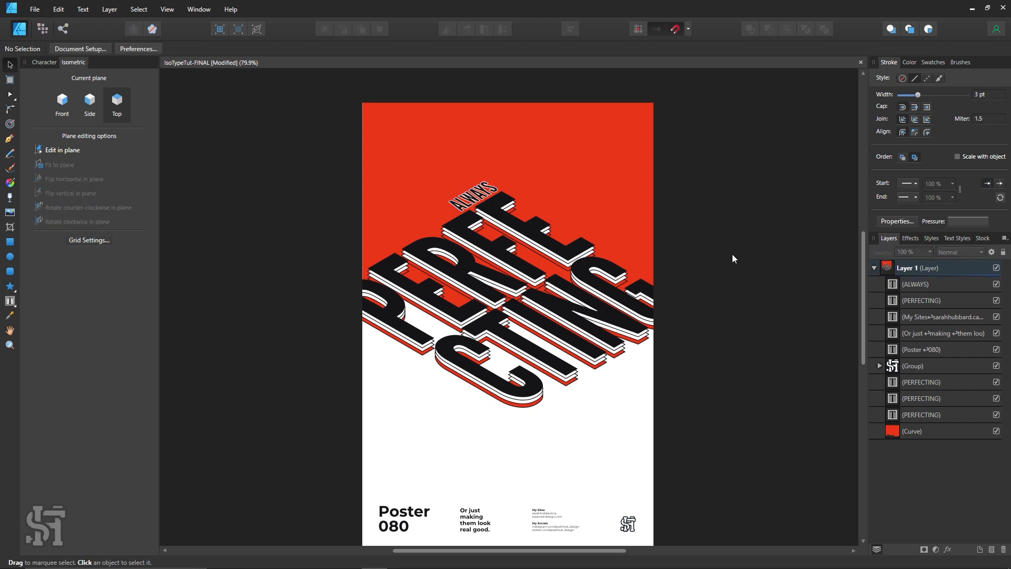
- Scale ALWAYS up to 58.5 pt and place the text cursor in the top PERFECTING text
click(479, 198)
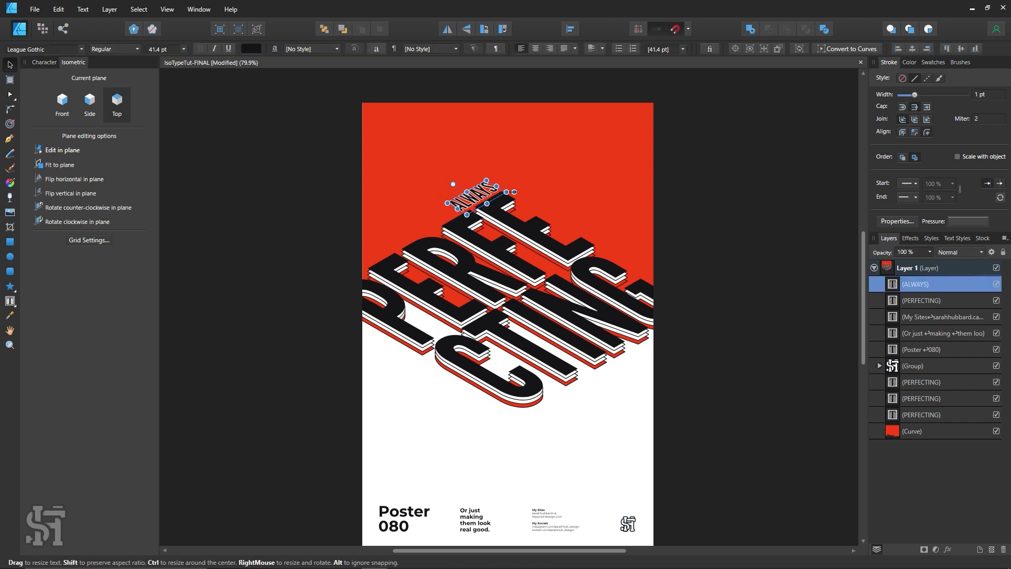
drag(505, 193, 542, 192)
double_click(505, 181)
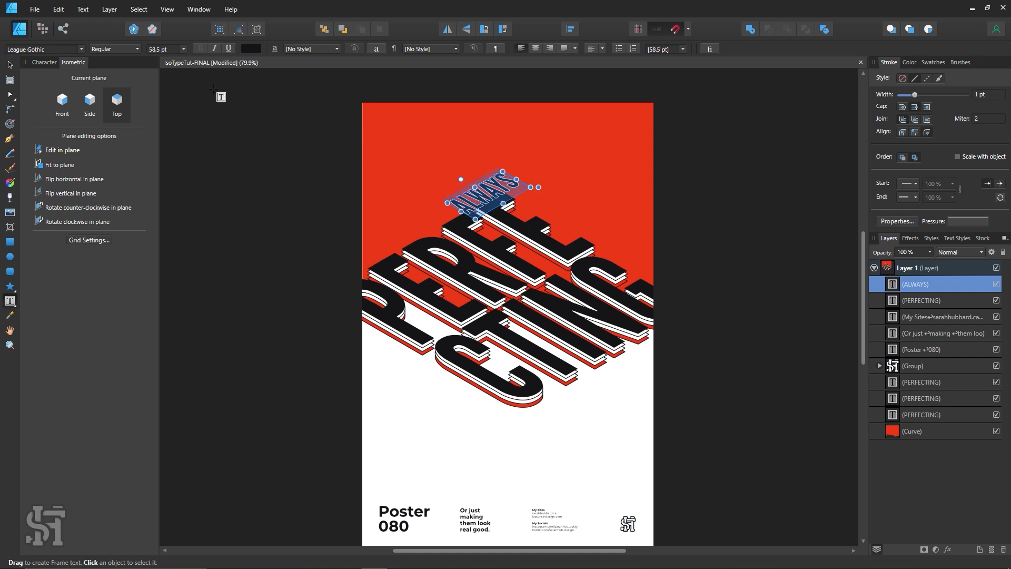
click(479, 267)
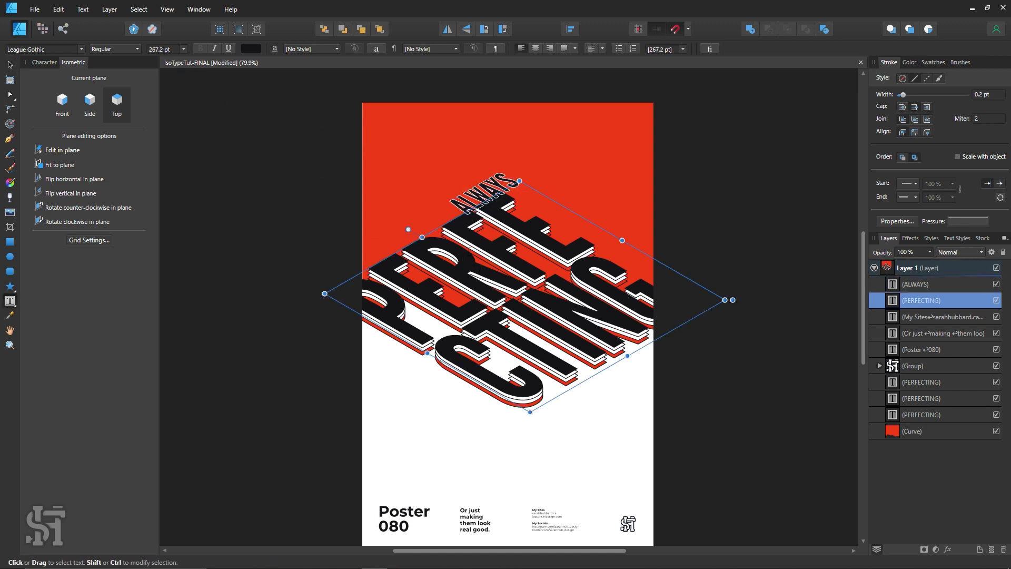
- Set the font size of the whole word ALWAYS to 60 pt and deselect it
click(496, 182)
key(ctrl+a)
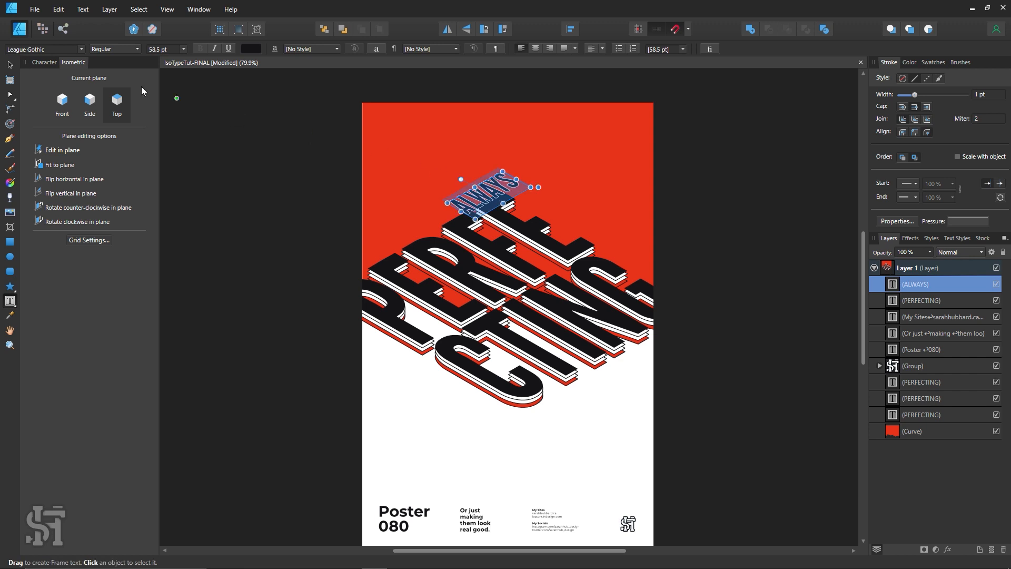
click(157, 48)
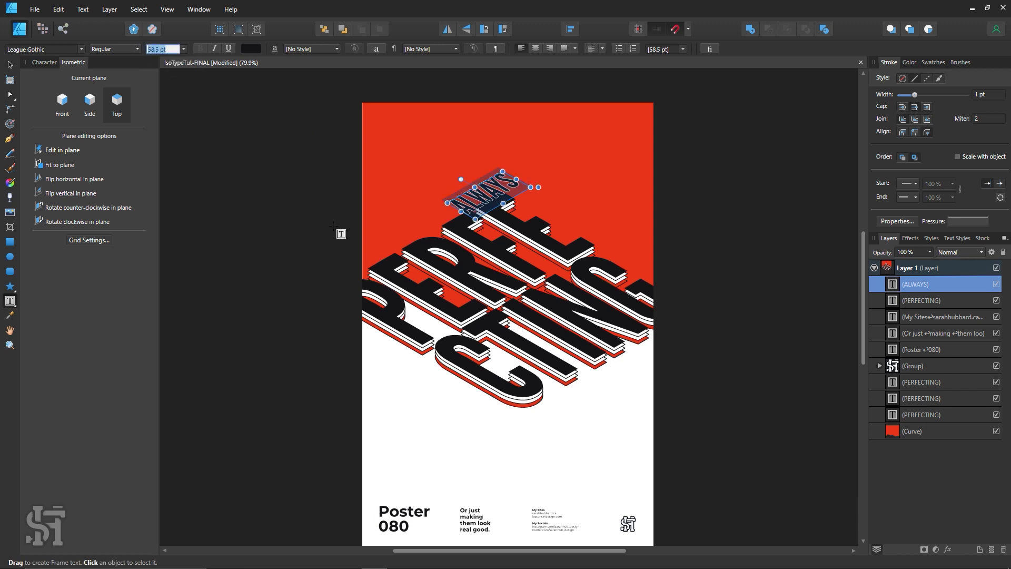
text(60)
key(Return)
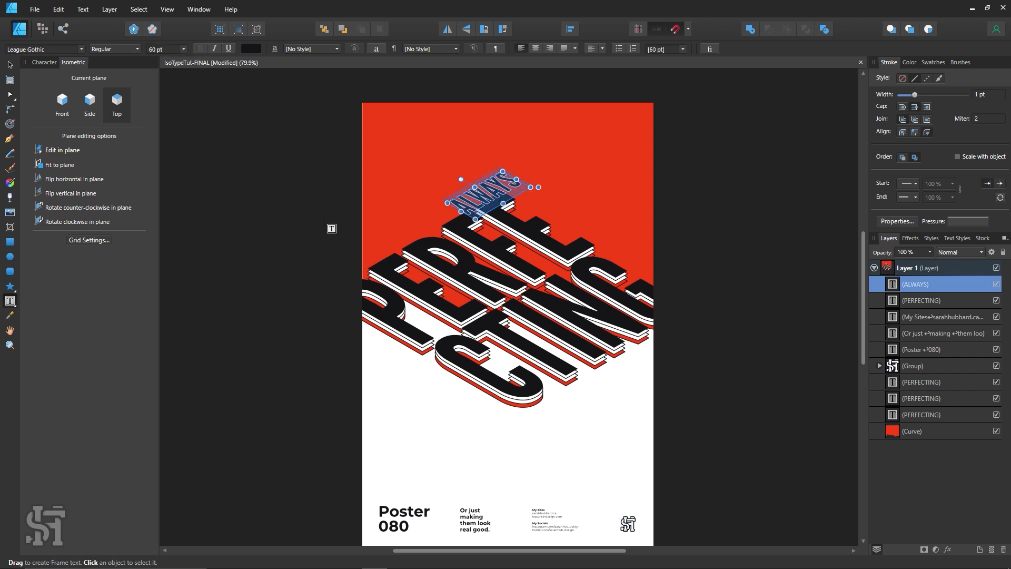
click(11, 66)
key(ctrl+d)
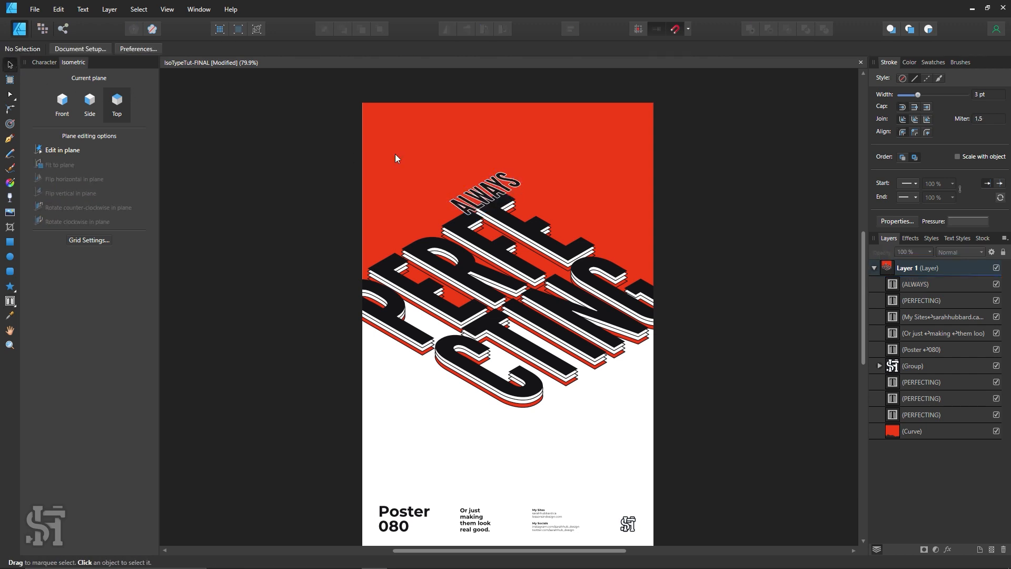
- Try moving ALWAYS above the last letter of PERFE and fitting it to the Side plane
click(500, 195)
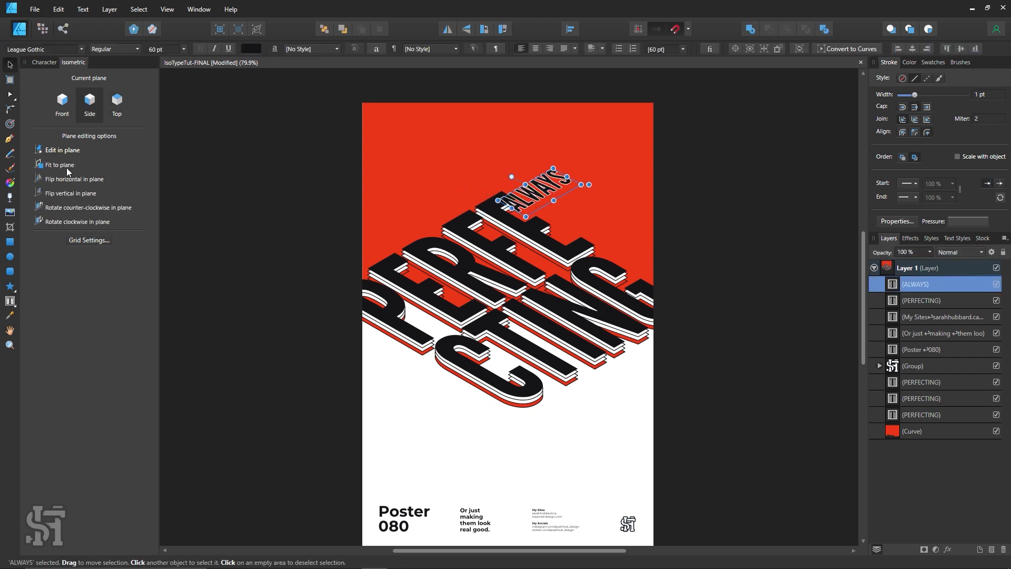
click(60, 166)
mouse_move(546, 195)
mouse_down()
mouse_move(529, 182)
mouse_move(456, 180)
mouse_move(506, 176)
mouse_move(535, 199)
mouse_up()
click(731, 207)
click(575, 200)
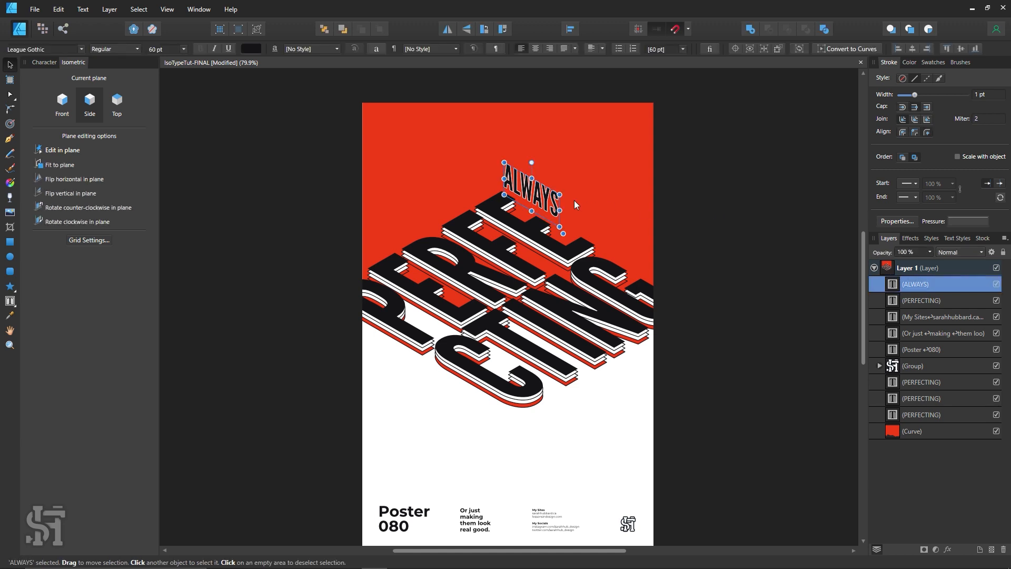
- Fit ALWAYS to the Front plane and move it to the upper-left edge of the last letters of PERFE
click(62, 111)
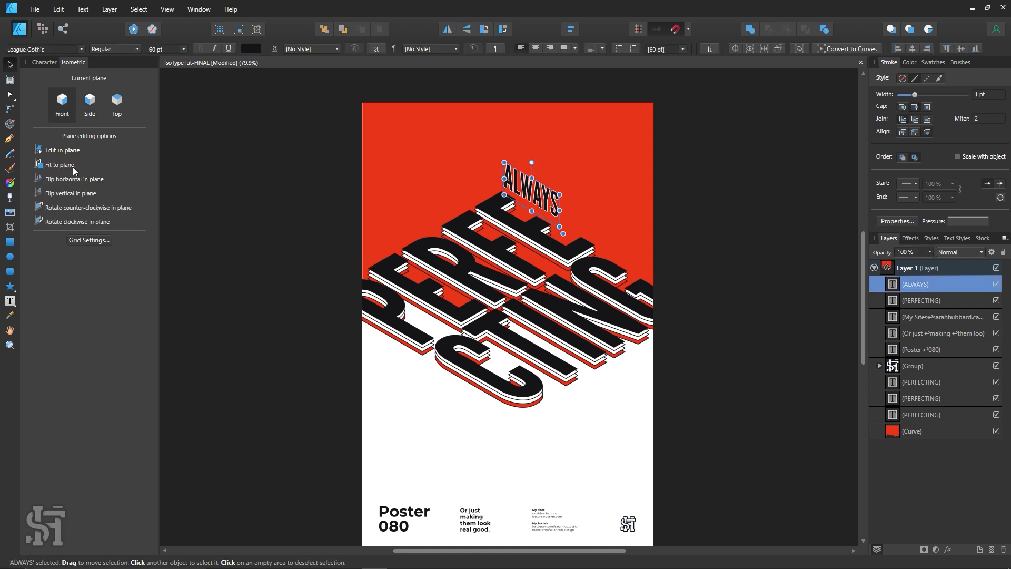
click(60, 165)
drag(543, 200, 477, 187)
click(736, 210)
click(482, 186)
key(ctrl+z)
click(710, 209)
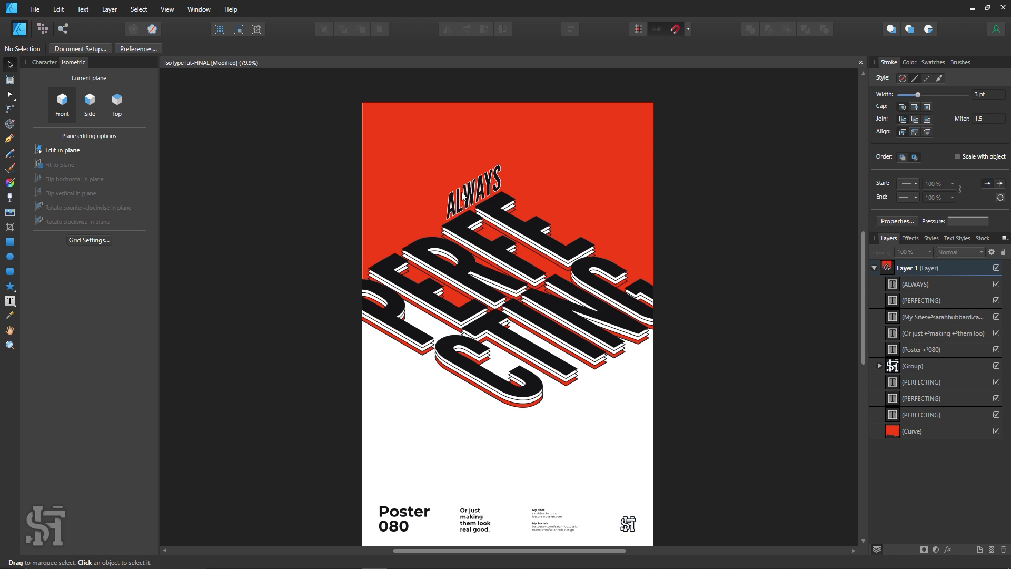
- Move ALWAYS down-left above the first E and R of PERFE near the poster's left edge, and nudge it slightly left
mouse_move(463, 196)
mouse_down()
mouse_move(416, 211)
mouse_move(419, 227)
mouse_move(392, 241)
mouse_move(406, 243)
mouse_move(390, 261)
mouse_up()
click(304, 221)
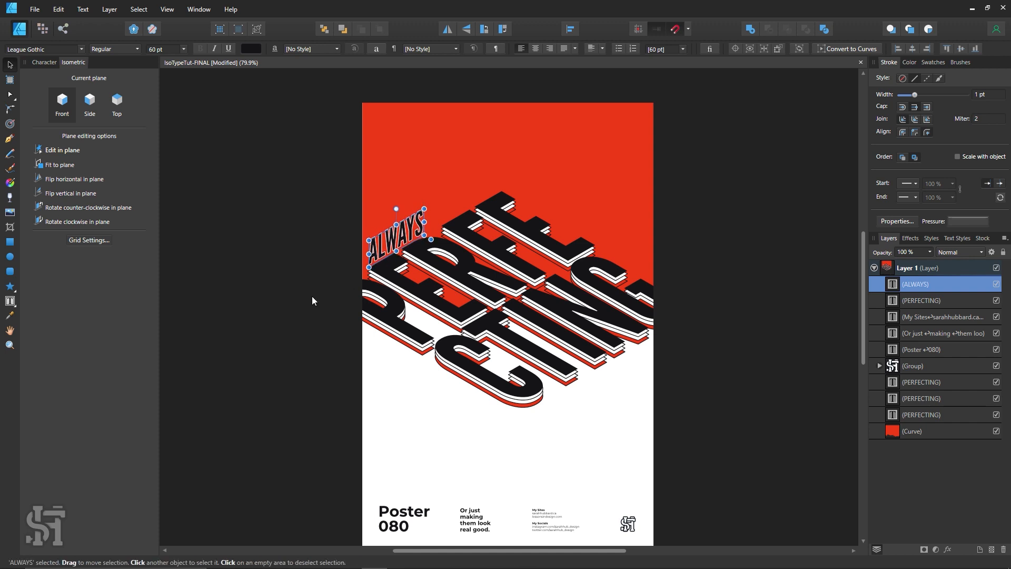
click(312, 296)
click(389, 245)
key(Left)
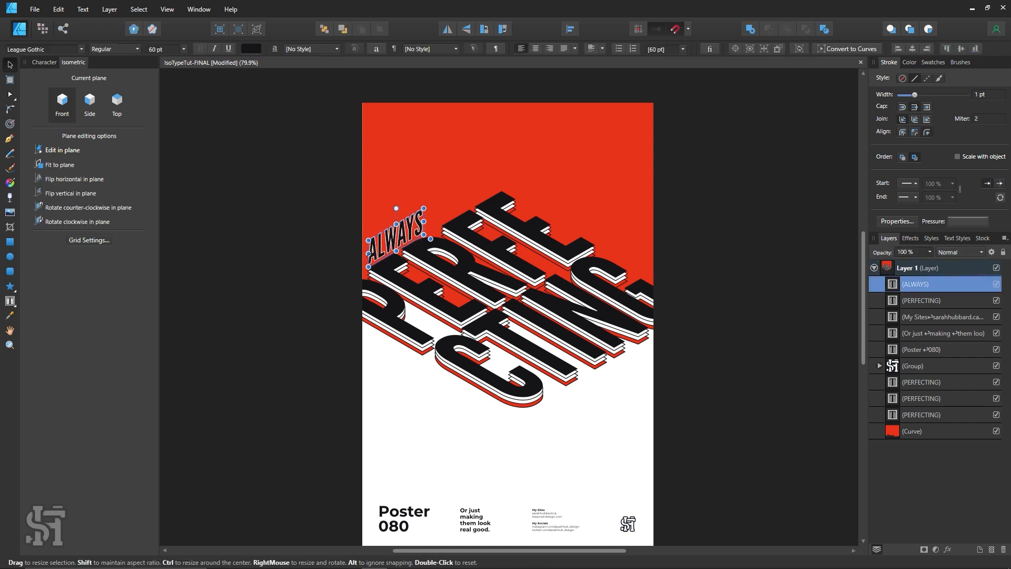
click(323, 293)
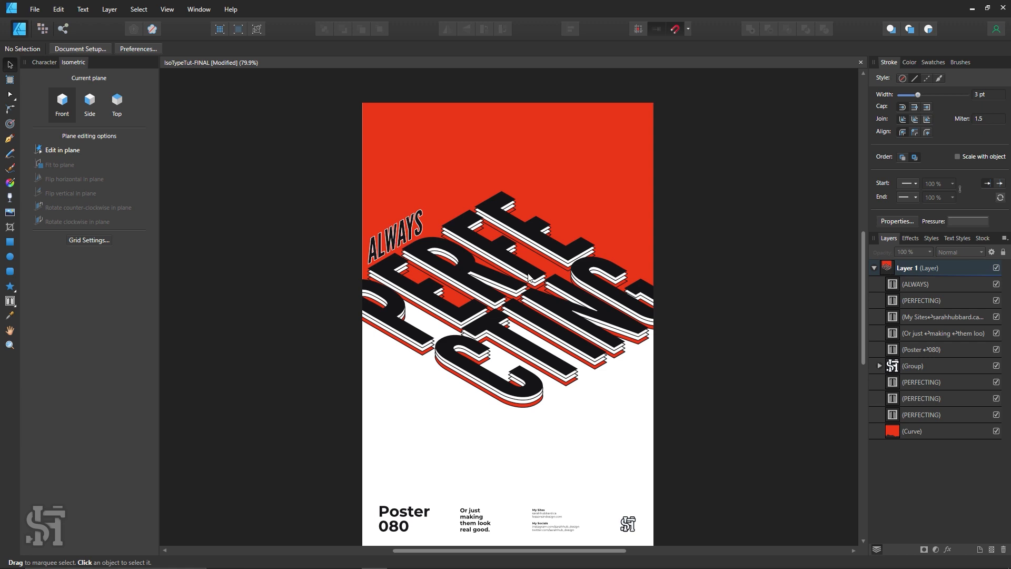
- Remove the white stroke from the ALWAYS text and deselect it
click(409, 238)
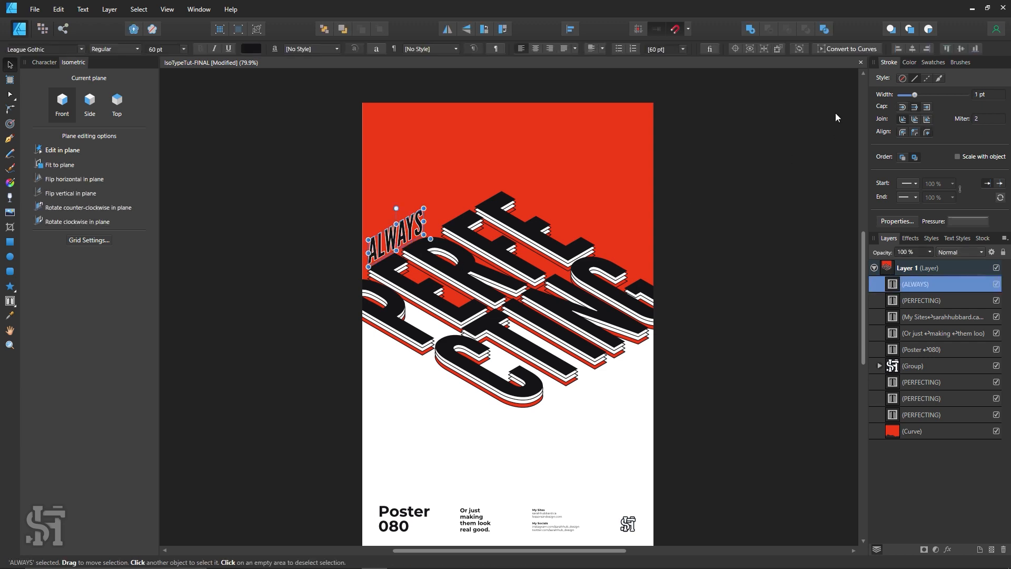
click(937, 62)
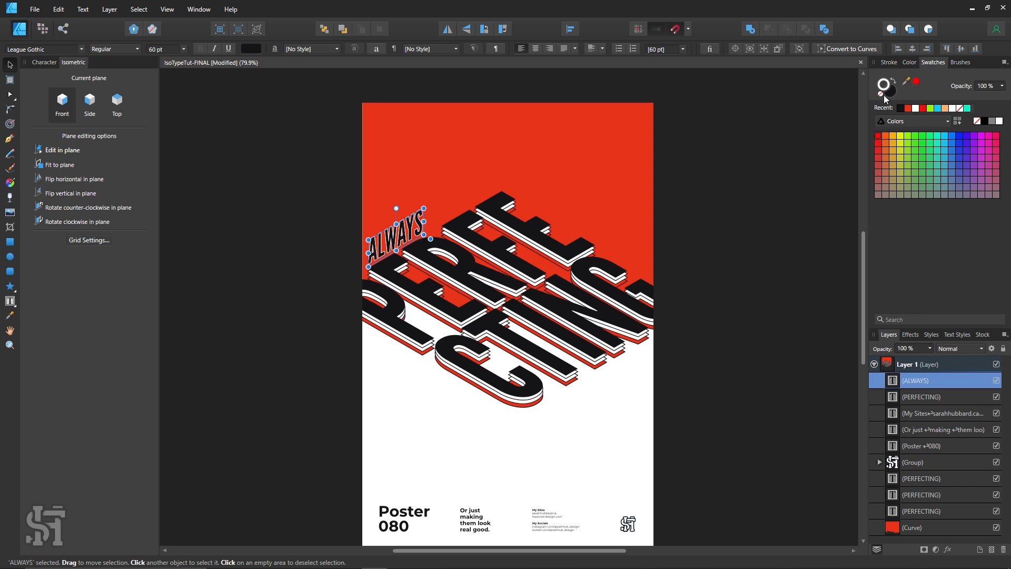
click(739, 201)
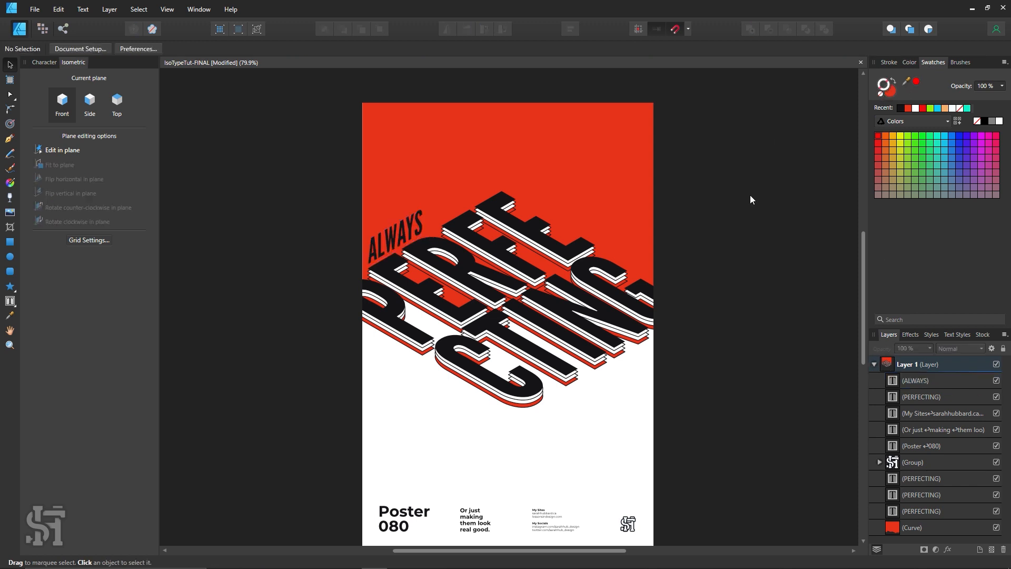
- Set the tracking of all letters in ALWAYS to 0 ‰
key(z)
drag(391, 226, 430, 243)
key(t)
click(431, 243)
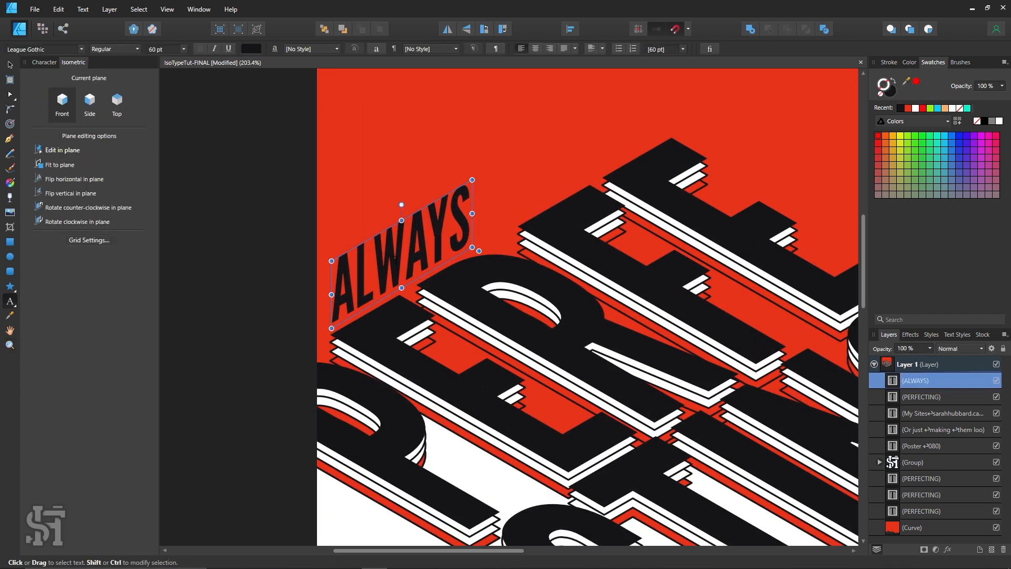
key(ctrl+a)
click(44, 63)
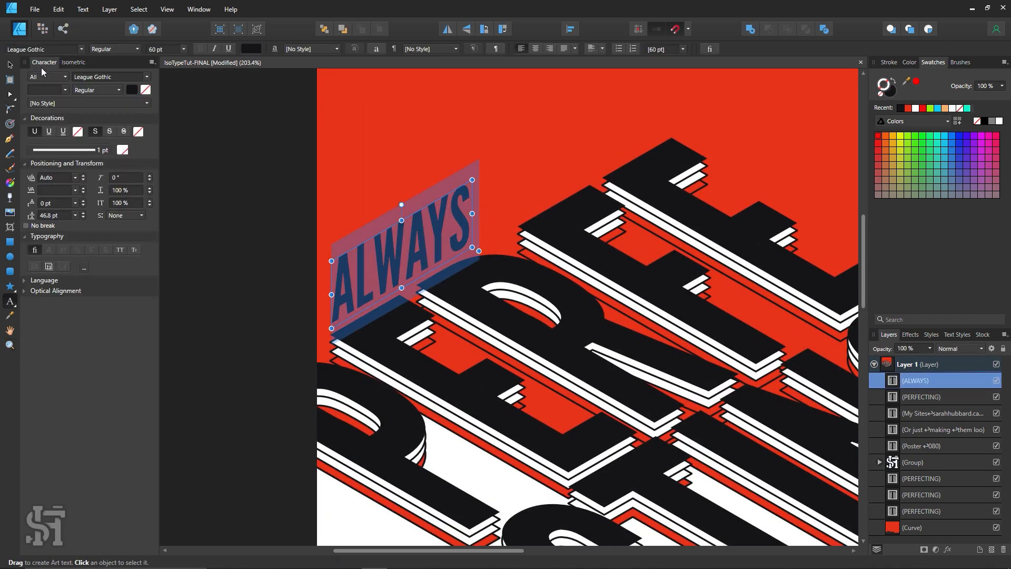
click(75, 190)
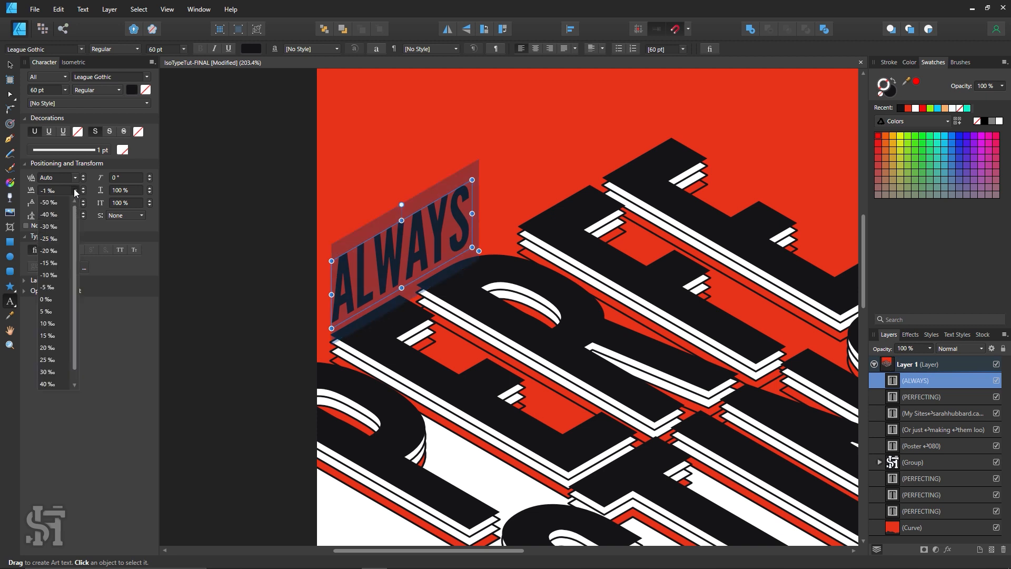
click(47, 299)
- Tighten the tracking of the letters LWA in ALWAYS to -21 ‰
click(425, 277)
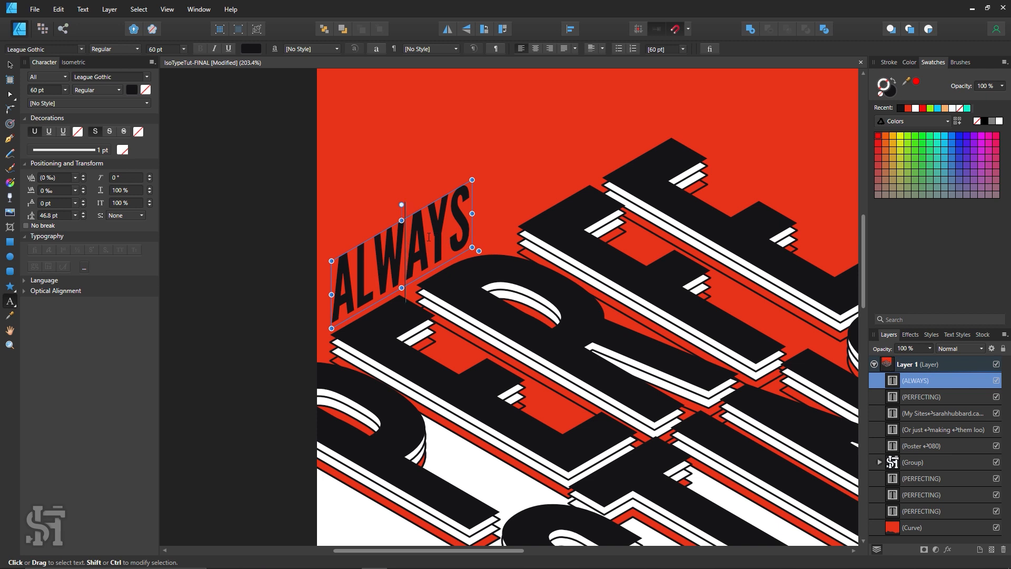
drag(428, 237, 290, 261)
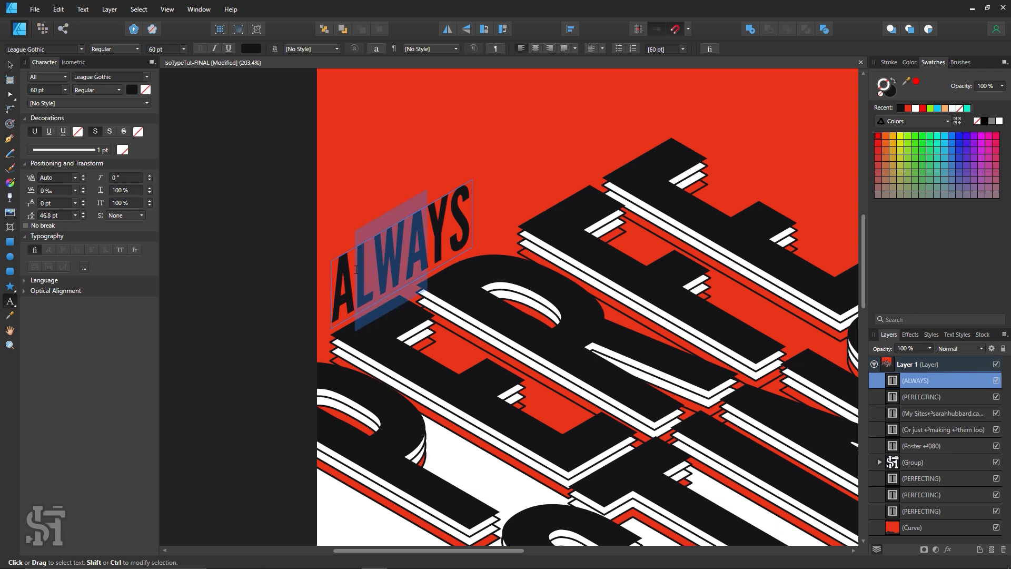
click(83, 192)
click(84, 192)
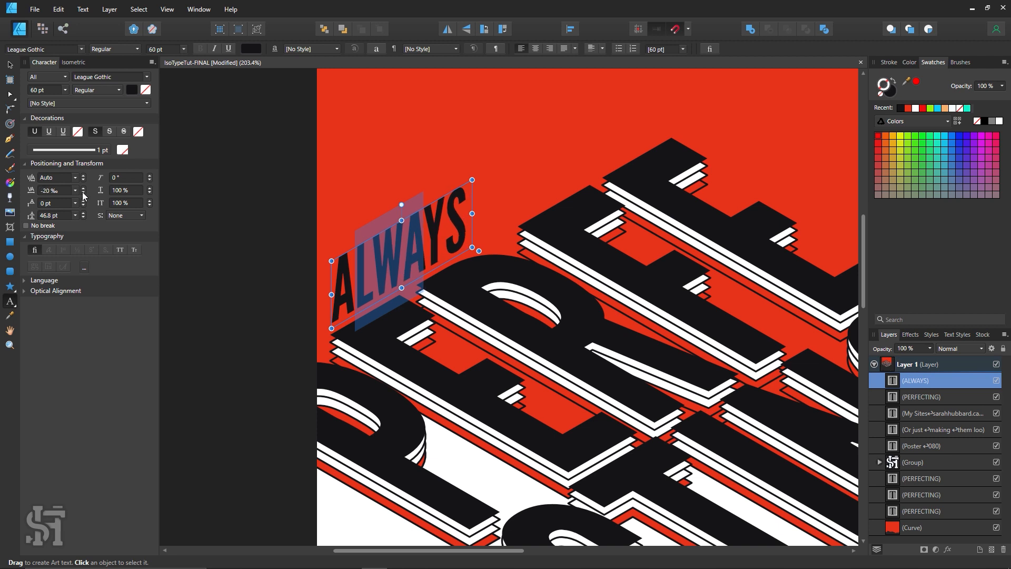
click(83, 192)
- Tighten the tracking of the W in ALWAYS to -40 ‰
click(405, 243)
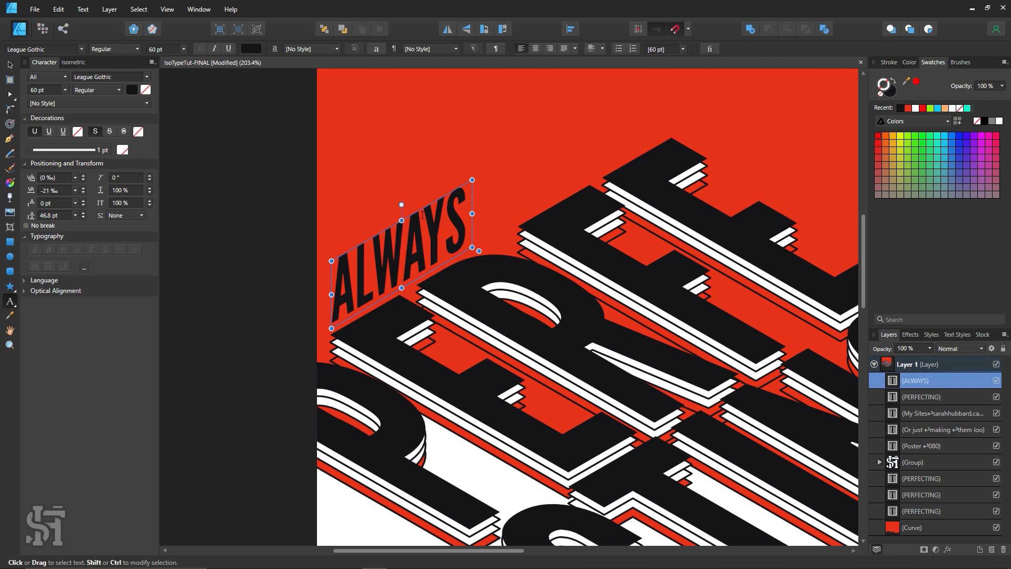
key(shift+Left)
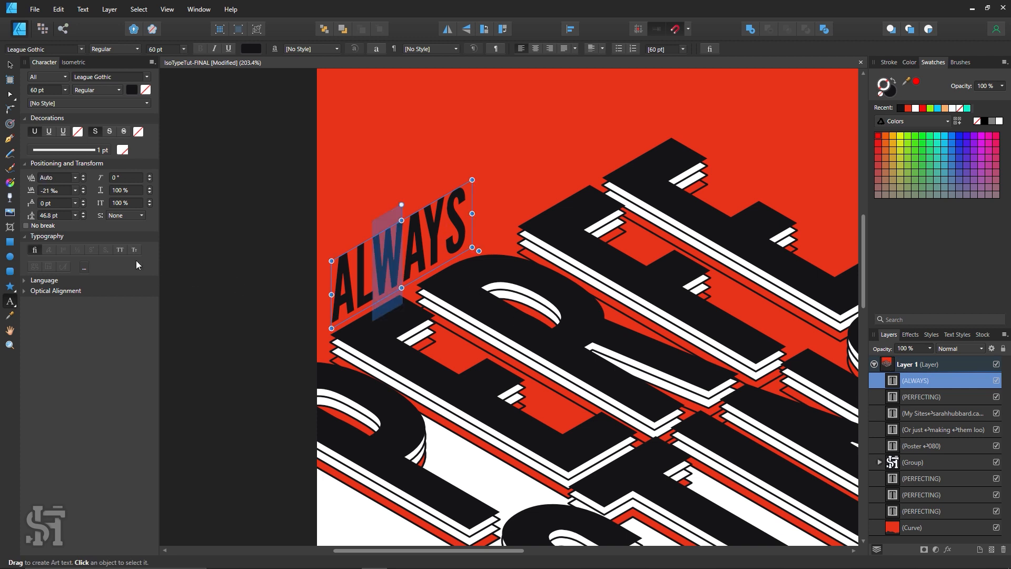
click(83, 192)
click(83, 192)
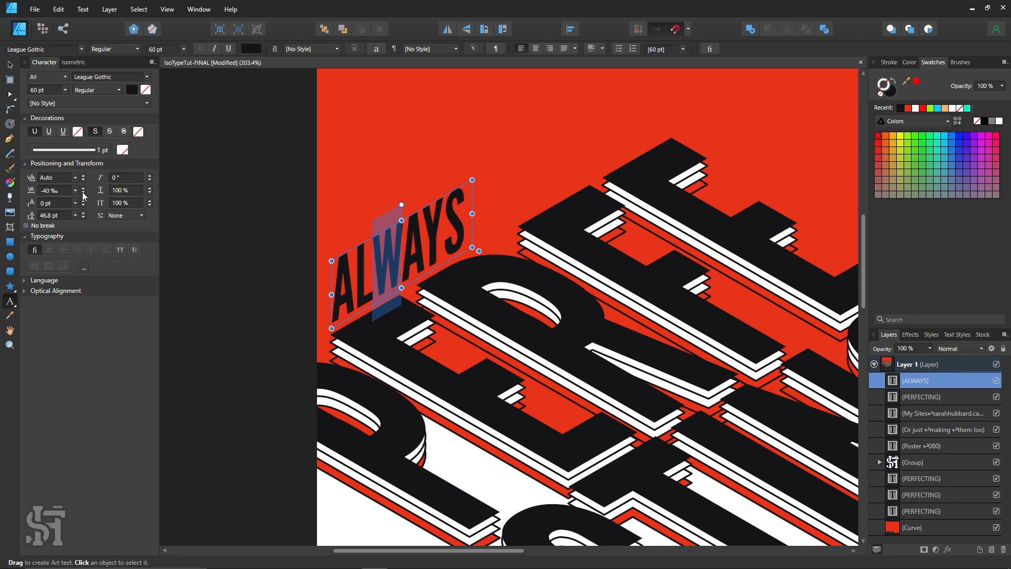
- Tighten the tracking of the L in ALWAYS to -30 ‰ and of the Y to -10 ‰
key(Right)
key(shift+Right)
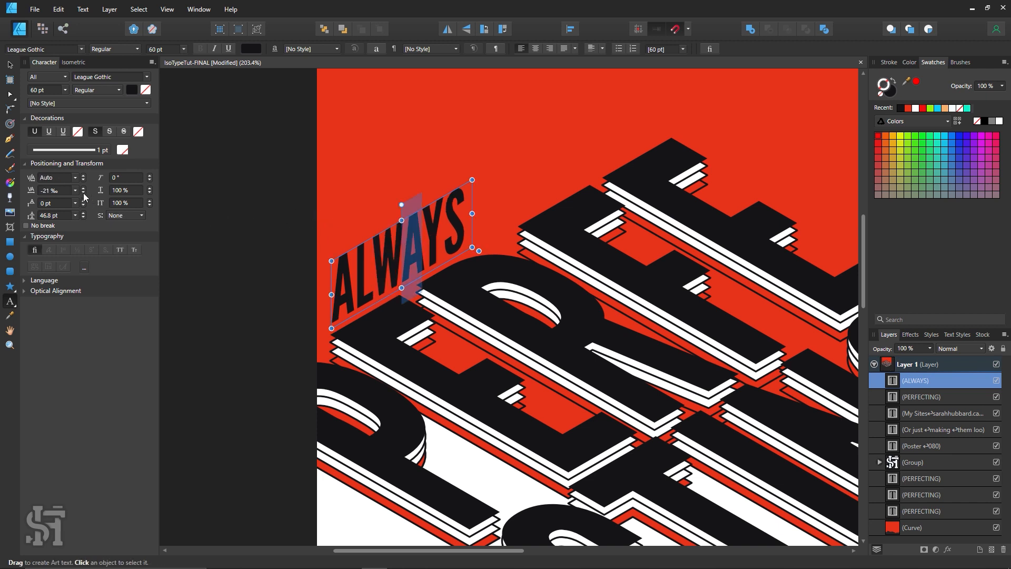
key(Left)
key(Left)
key(shift+Left)
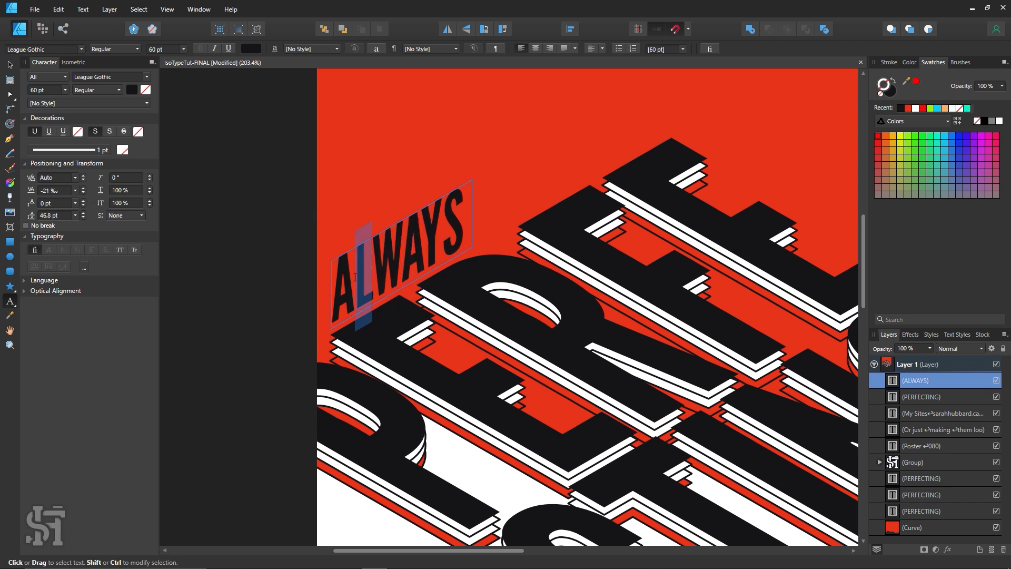
click(83, 193)
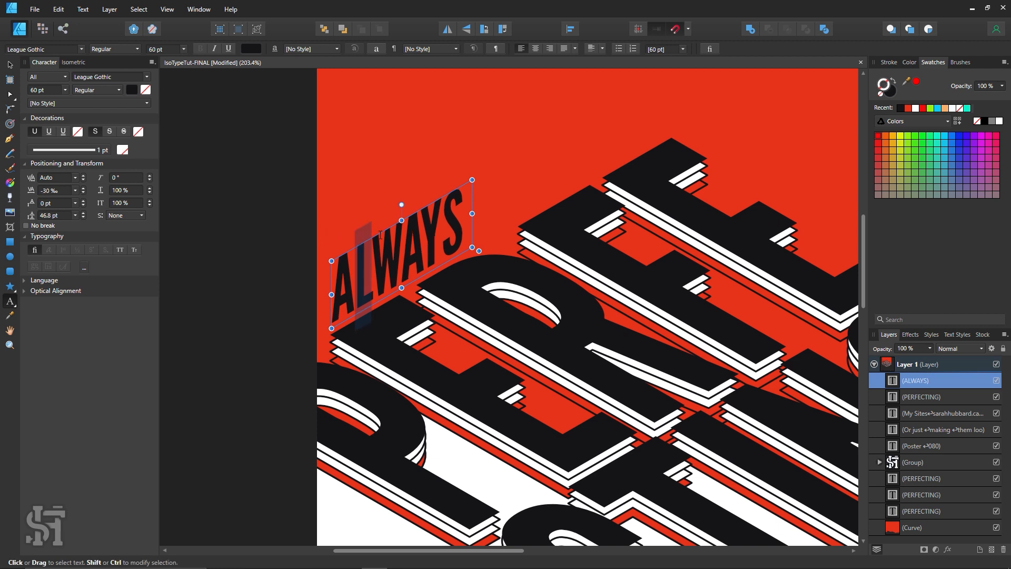
click(444, 237)
key(shift+Right)
click(83, 193)
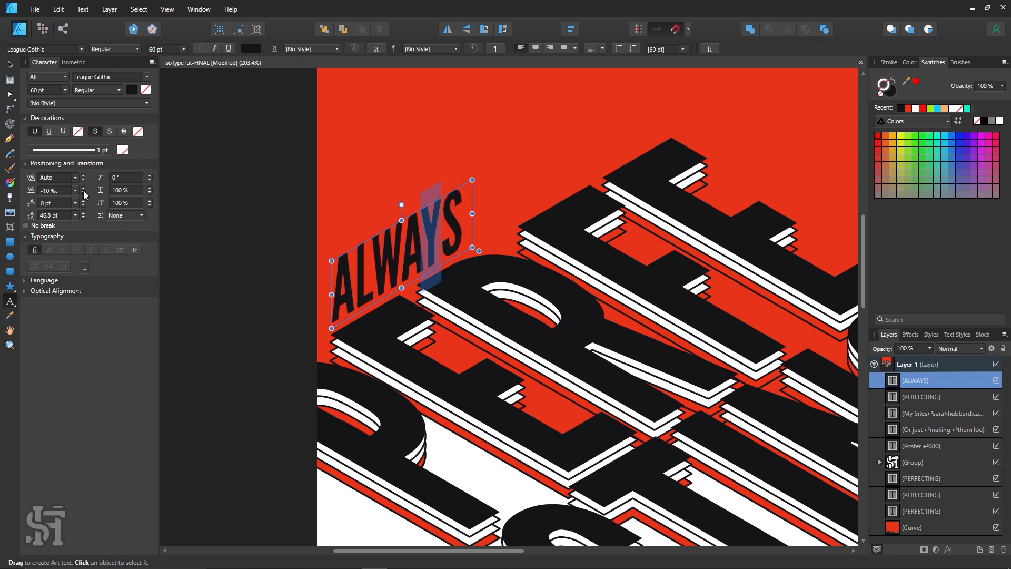
key(Escape)
click(9, 65)
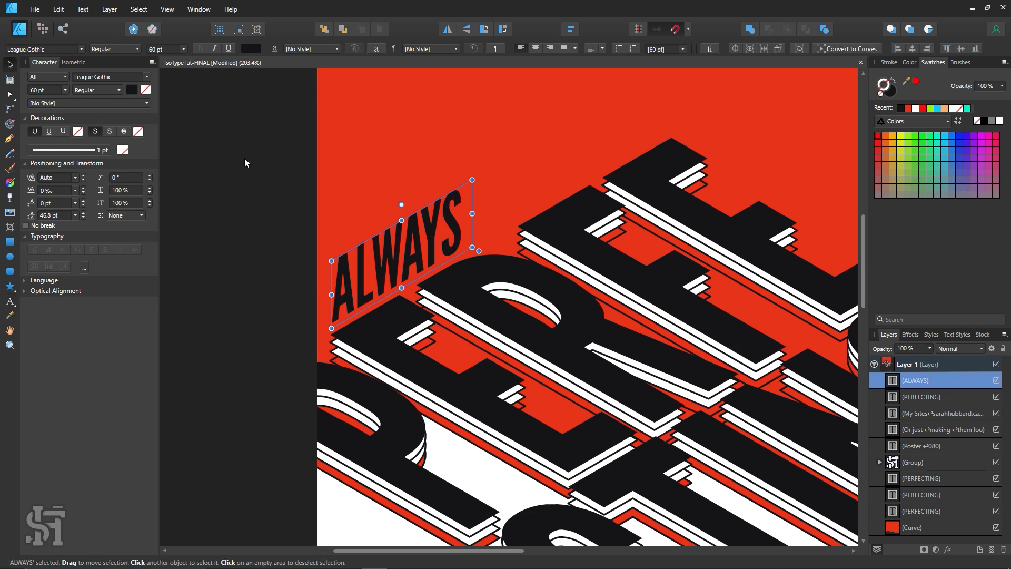
click(243, 163)
- Tighten the tracking of the L in ALWAYS to -50 ‰ and deselect the text
key(z)
alt+click(749, 334)
alt+click(749, 334)
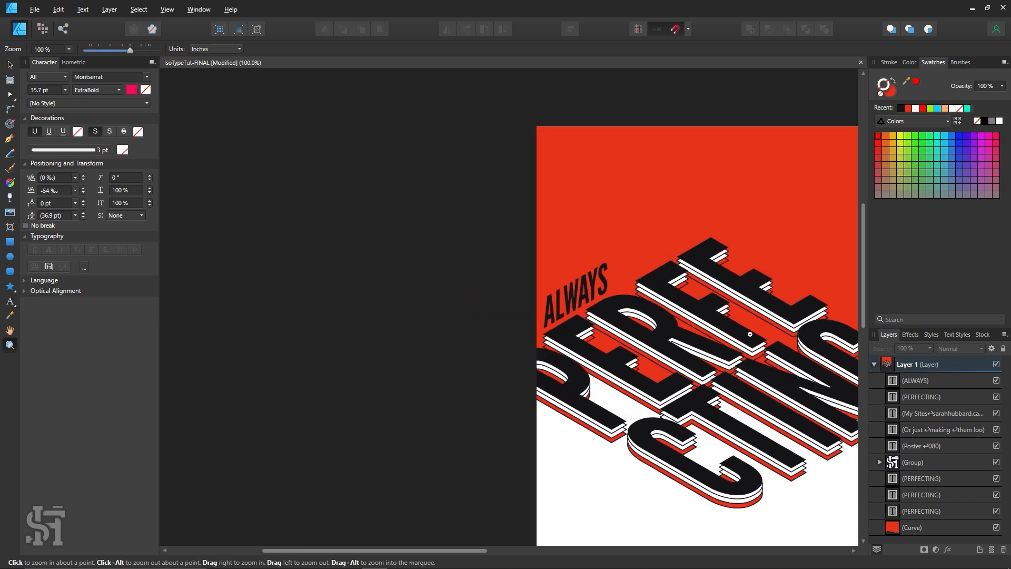
drag(570, 301, 615, 306)
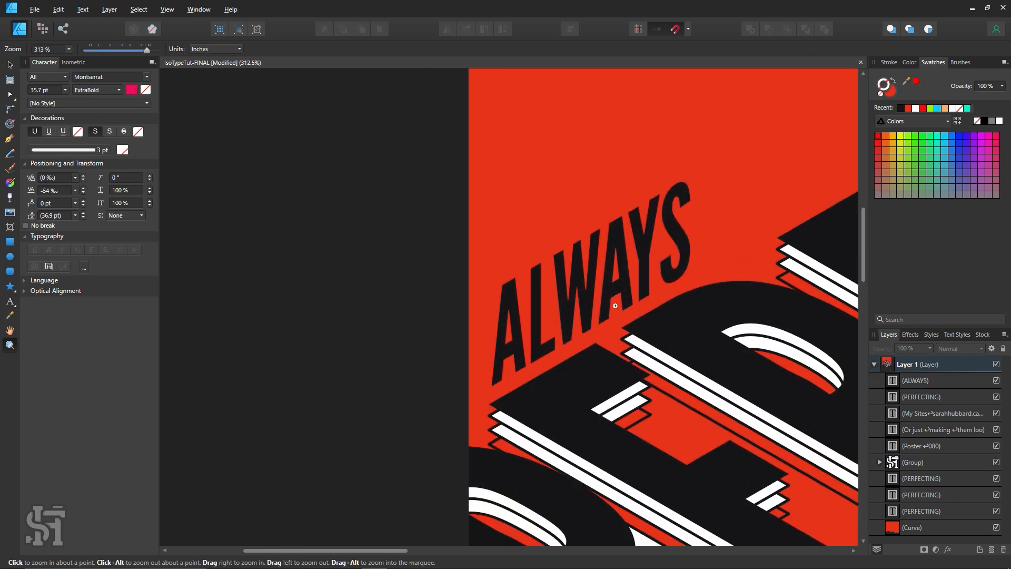
key(t)
drag(548, 312, 528, 316)
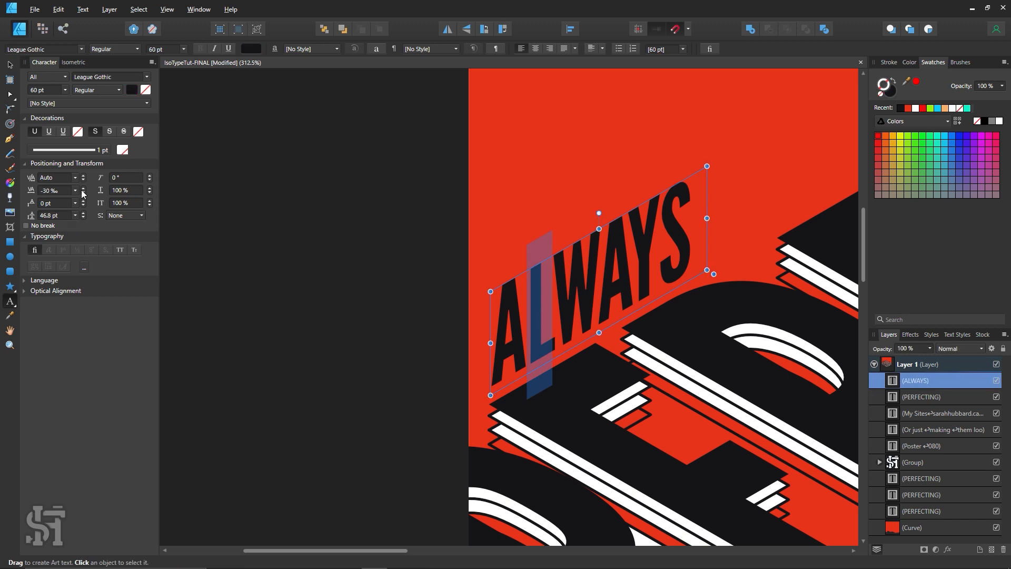
click(83, 191)
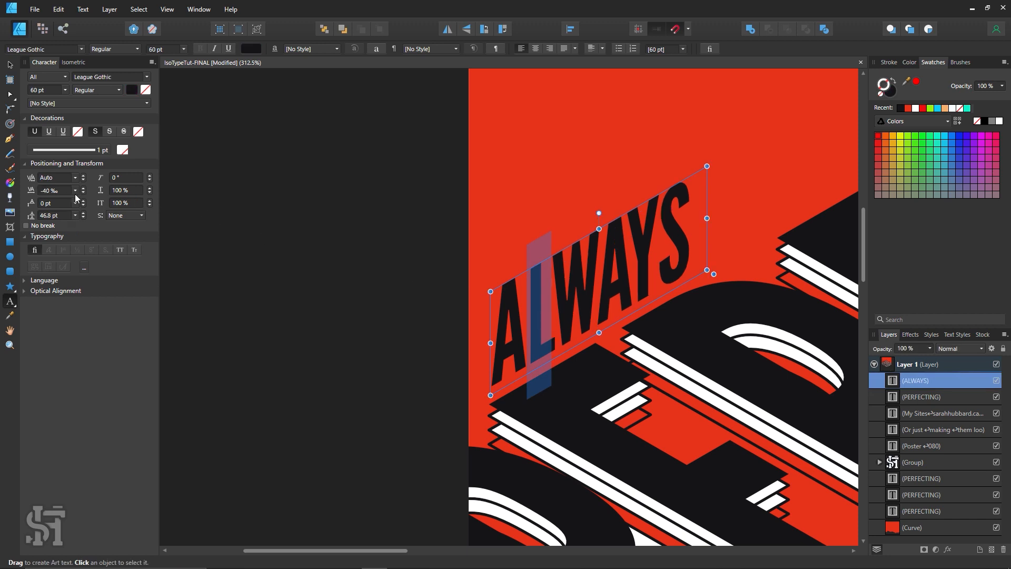
click(83, 186)
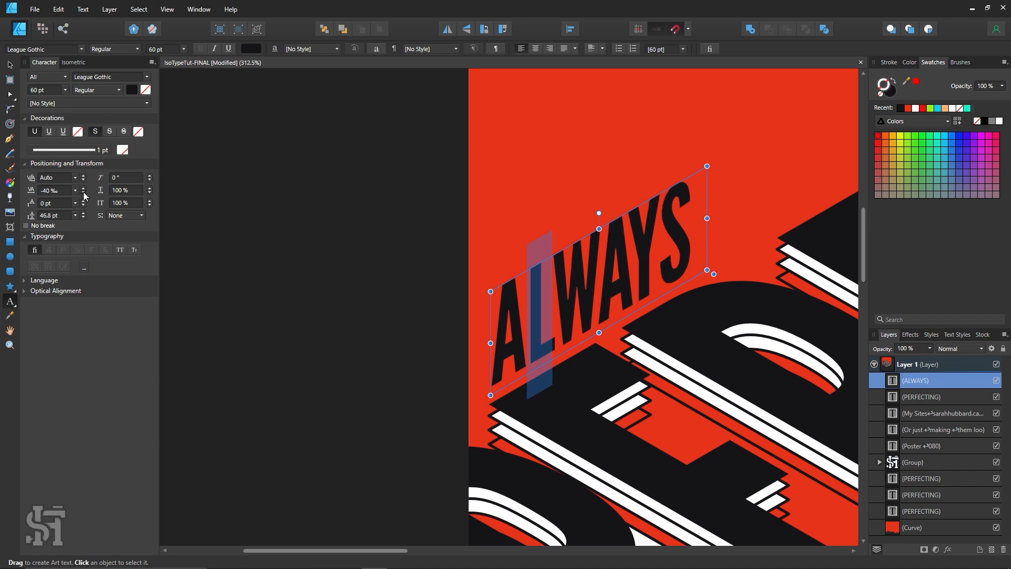
click(82, 192)
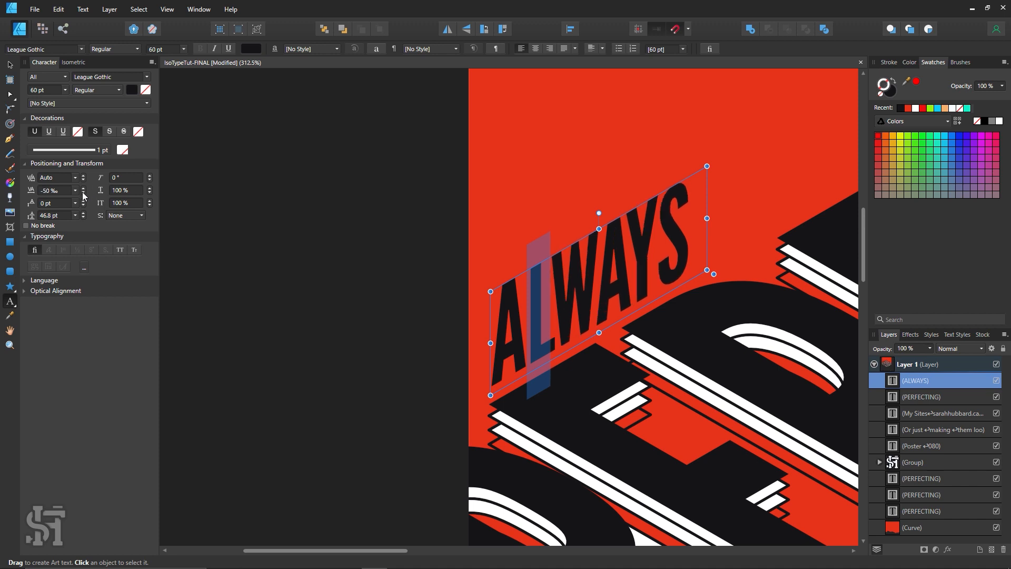
click(551, 298)
click(10, 65)
key(ctrl+d)
key(z)
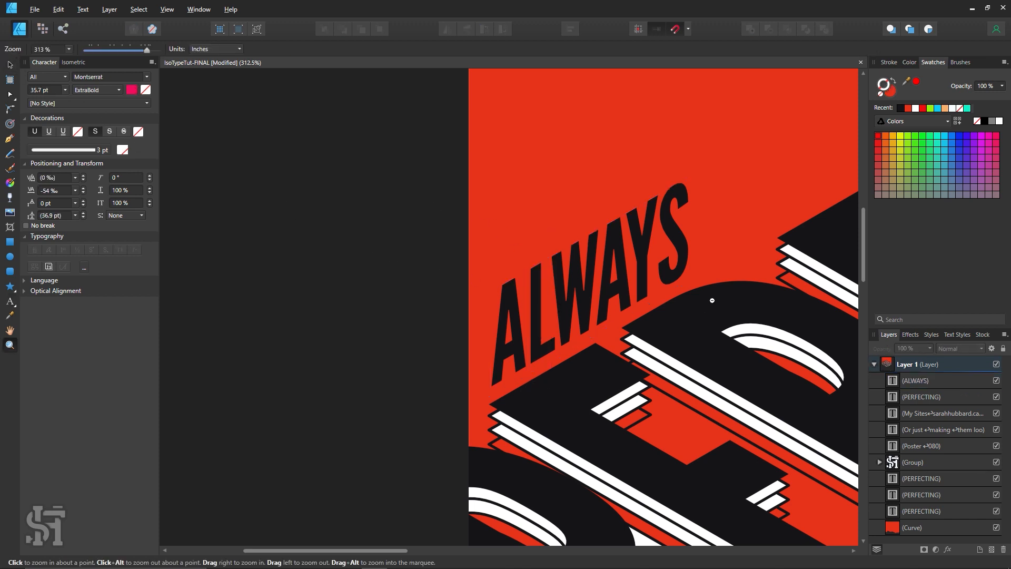
- Duplicate ALWAYS to just below the CTING lettering and widen the copy's text frame past the poster's edge
alt+click(728, 292)
alt+click(737, 298)
drag(770, 315, 465, 253)
alt+click(647, 318)
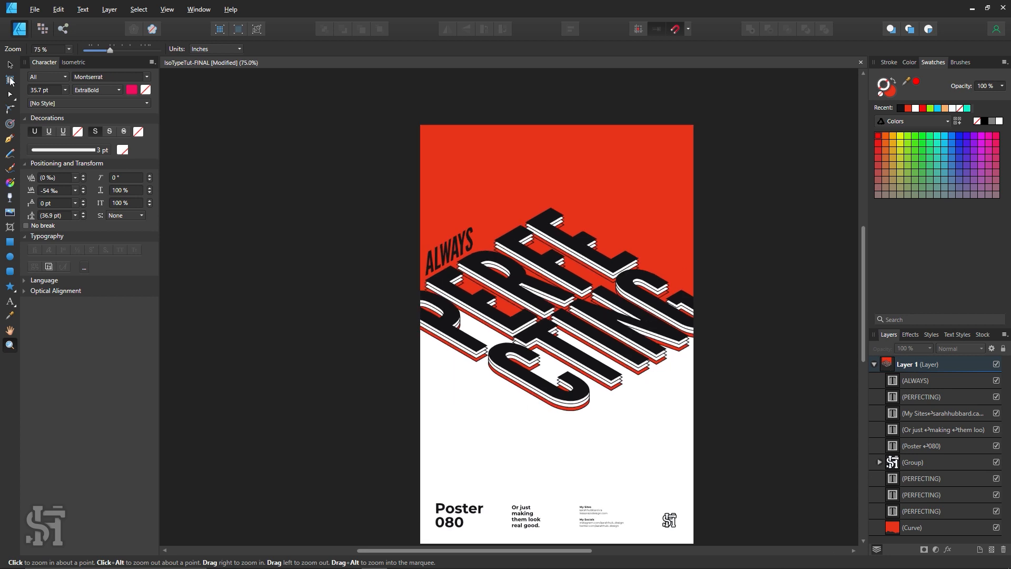
click(10, 64)
scroll(640, 369, down, 1)
drag(453, 208, 619, 366)
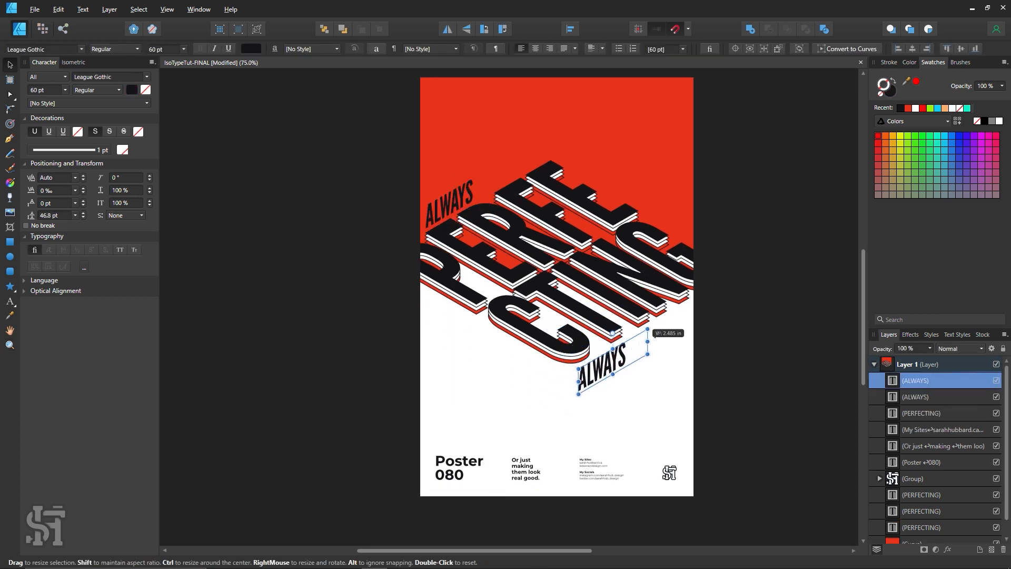
drag(655, 333, 708, 307)
- Replace the copied ALWAYS text below CTING with THOSE VECTORS and deselect it
key(t)
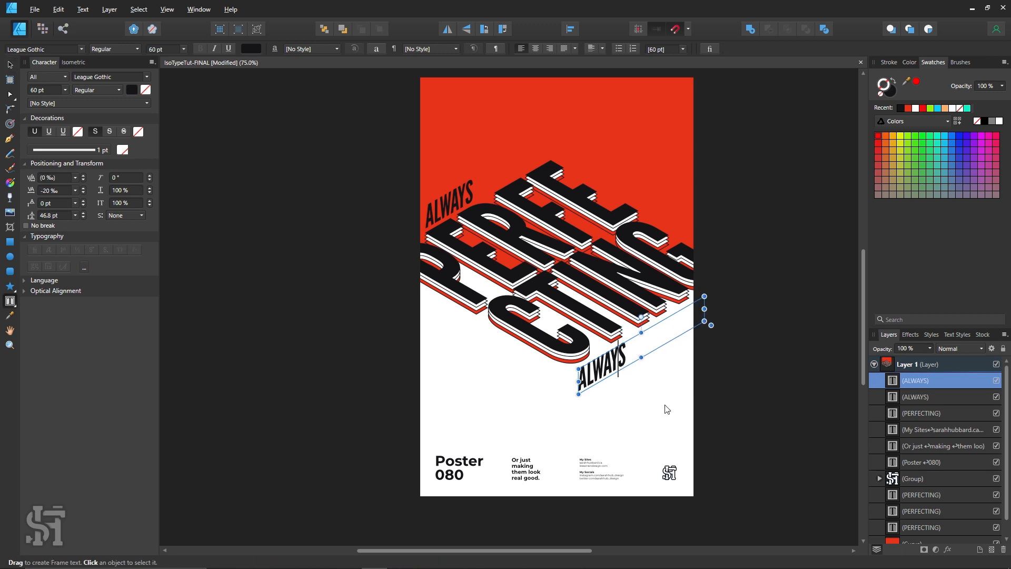
key(ctrl+a)
text(THOSE VECTORS)
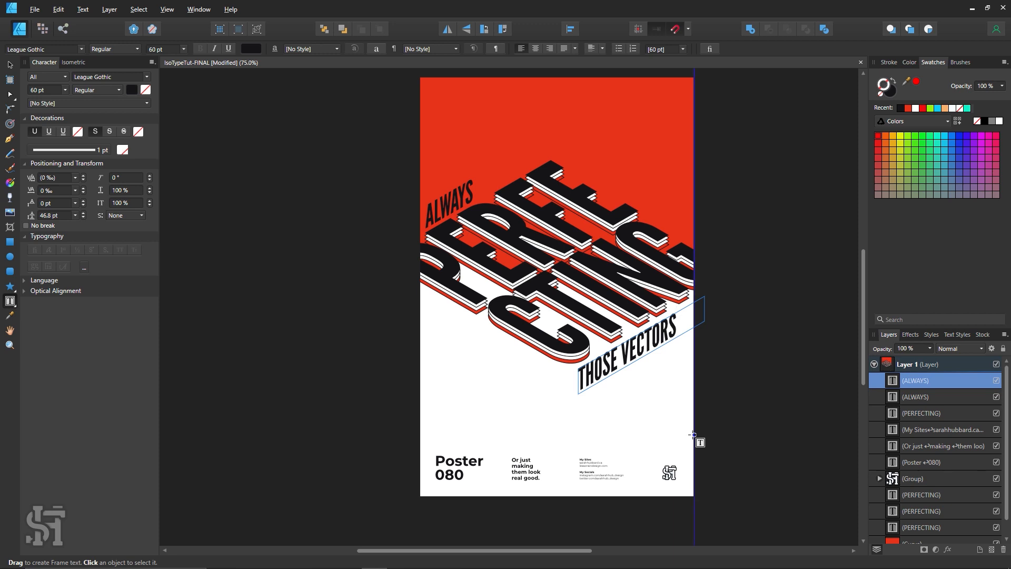
click(9, 65)
click(240, 190)
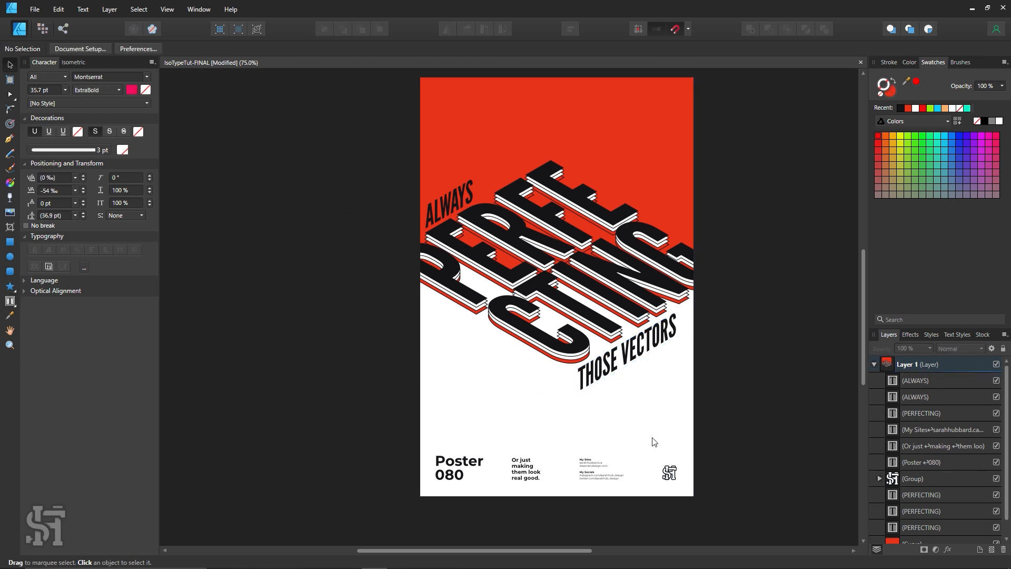
- Try THOSE VECTORS fitted to the Side plane and placed beneath the C of CTING
click(593, 375)
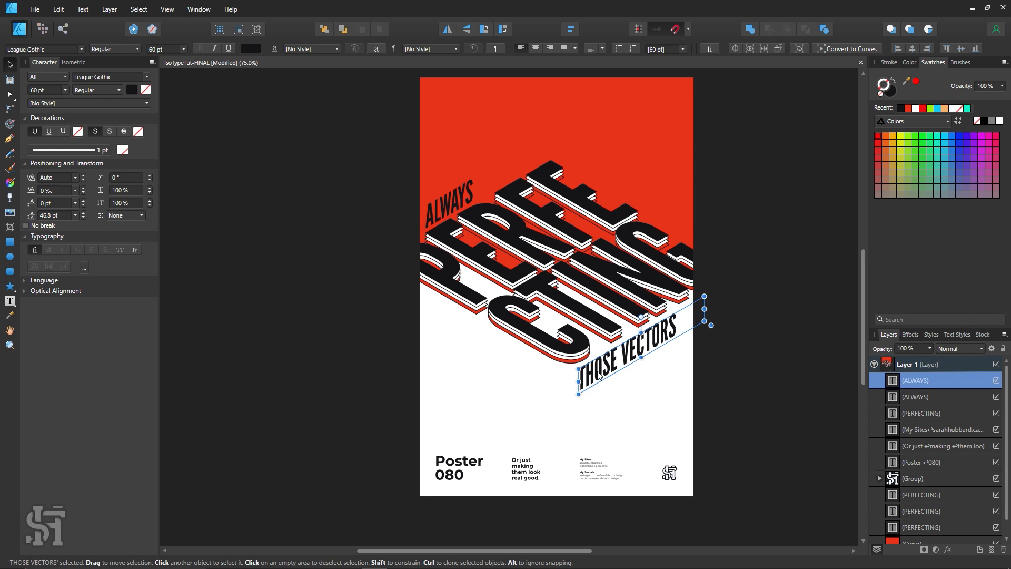
click(77, 64)
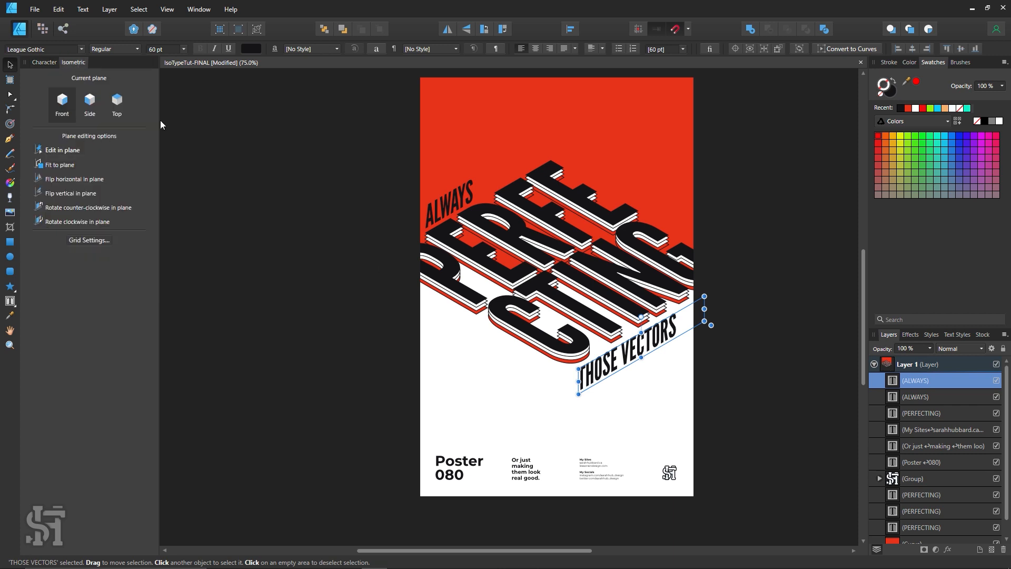
click(88, 108)
click(60, 166)
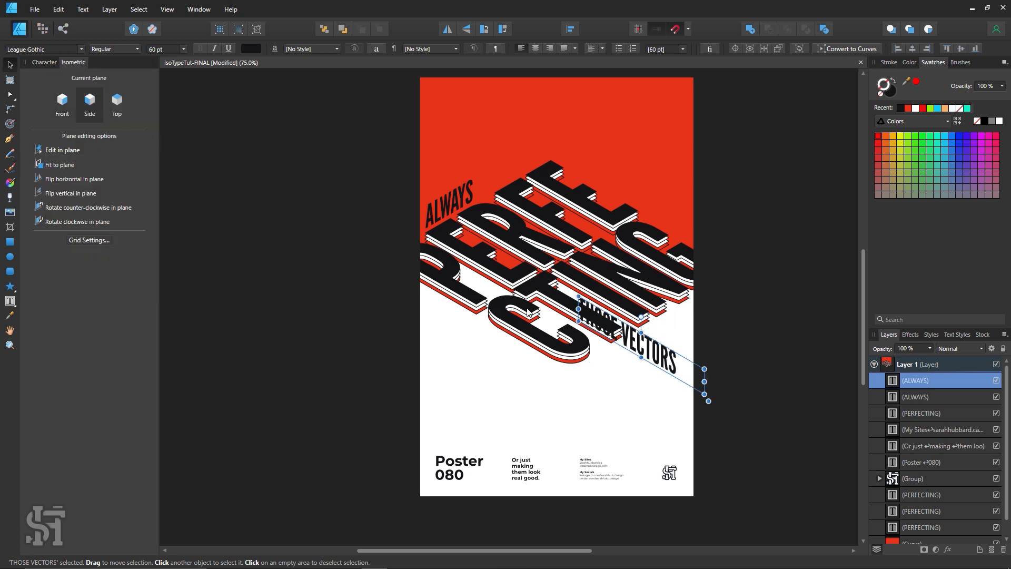
drag(632, 361, 519, 370)
click(401, 329)
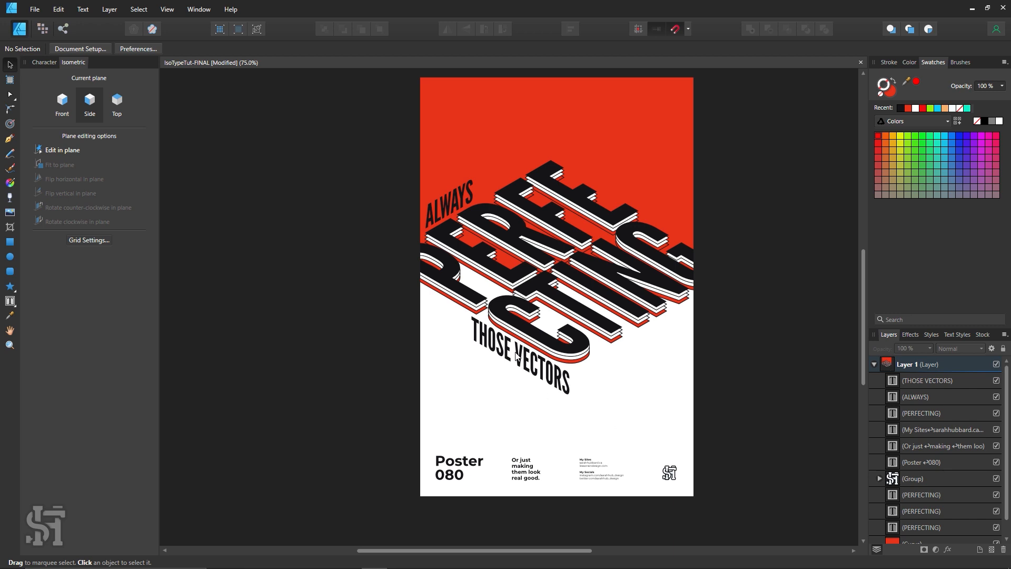
drag(515, 357, 577, 390)
click(649, 321)
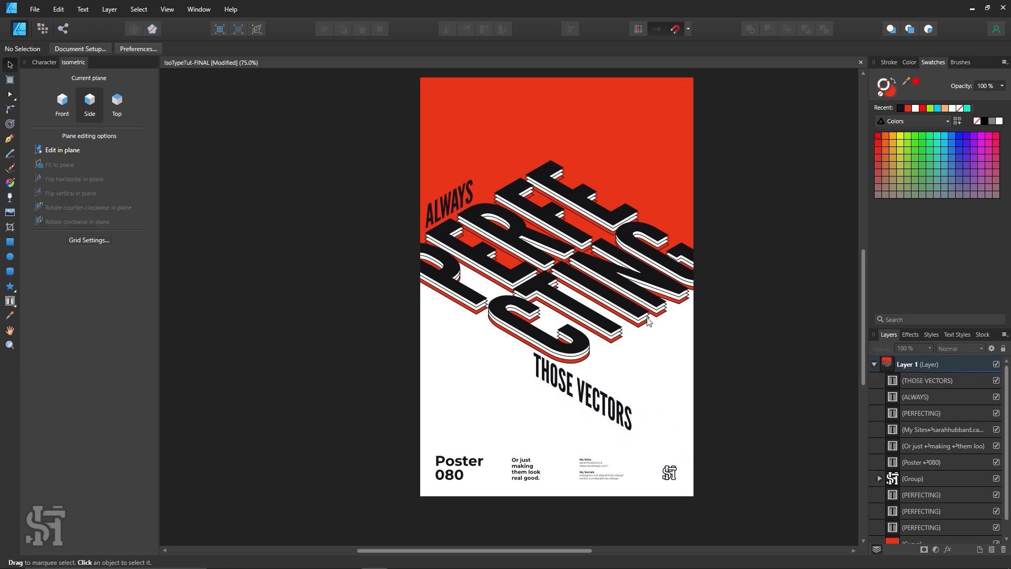
- Fit THOSE VECTORS to the Top plane and place it along the lower edge of CTING
click(559, 388)
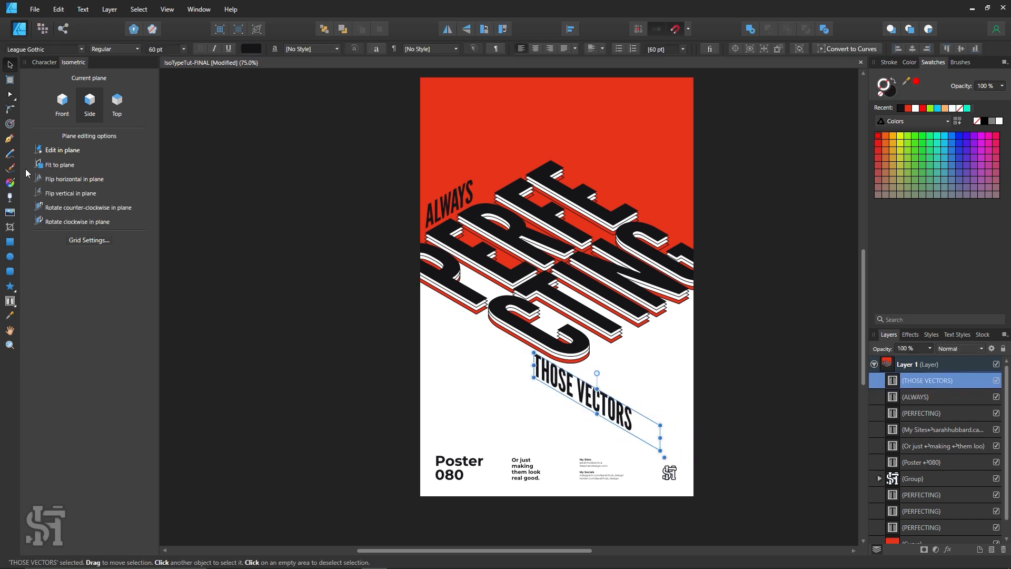
click(117, 107)
click(71, 164)
drag(584, 423, 628, 367)
click(774, 223)
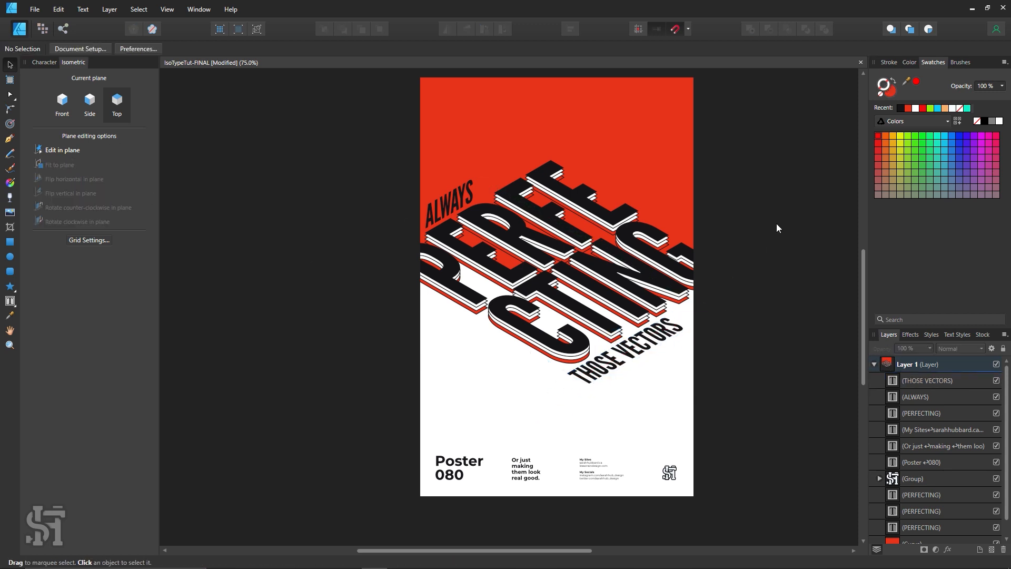
- Wrap THOSE VECTORS onto two right-aligned lines in a narrower frame and place it beneath the C of CTING
click(635, 368)
drag(711, 313, 703, 372)
click(712, 369)
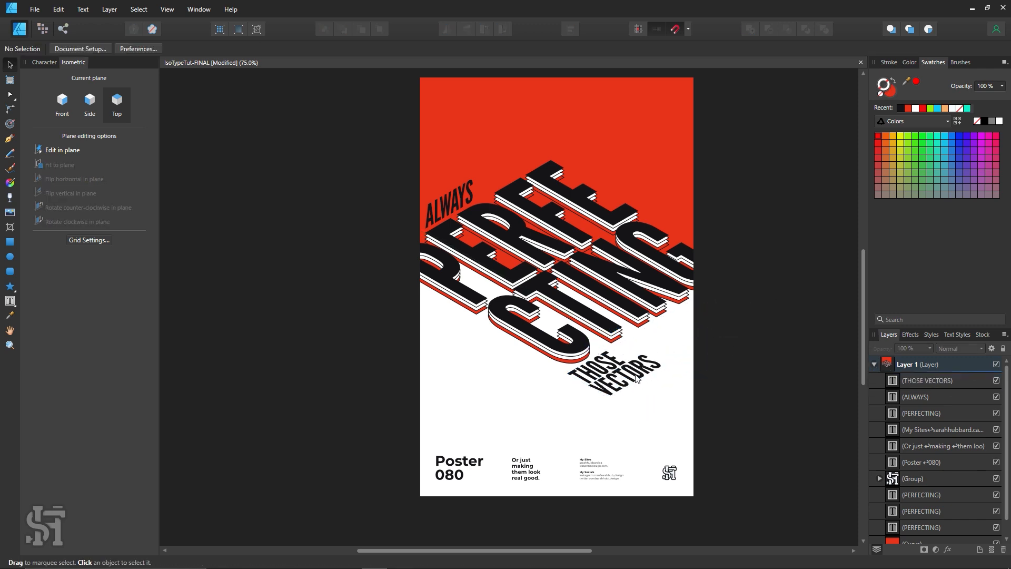
drag(636, 378, 522, 374)
click(553, 46)
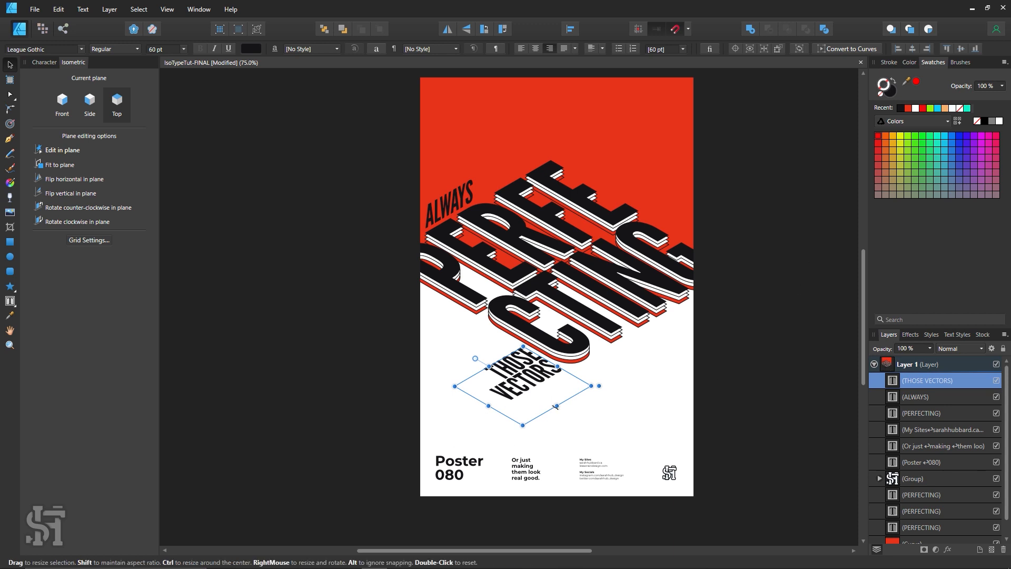
drag(556, 405, 542, 396)
click(803, 386)
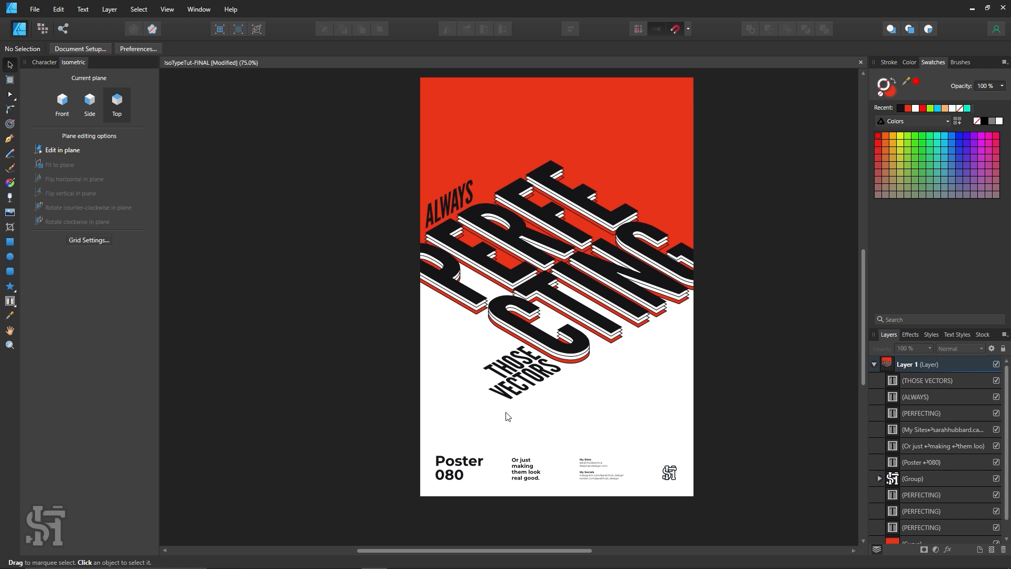
- Increase the leading of THOSE VECTORS to 50.8 pt
click(510, 392)
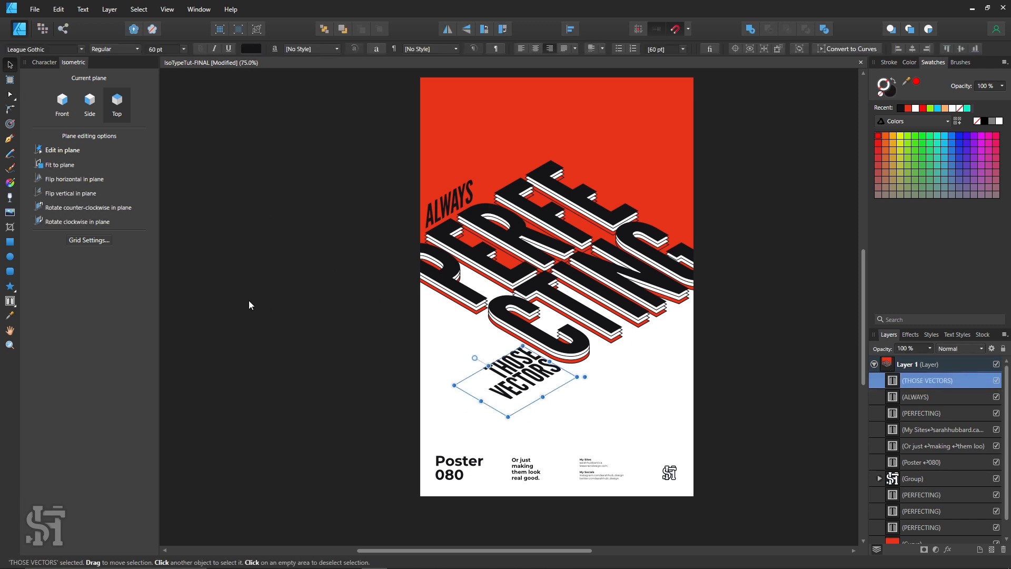
key(ctrl+t)
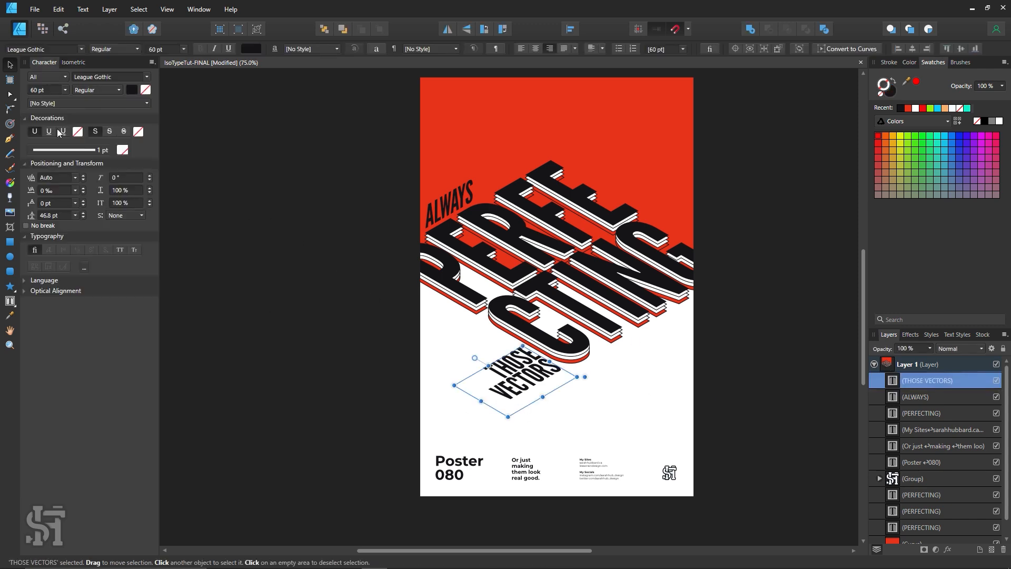
click(83, 213)
click(83, 213)
click(83, 213)
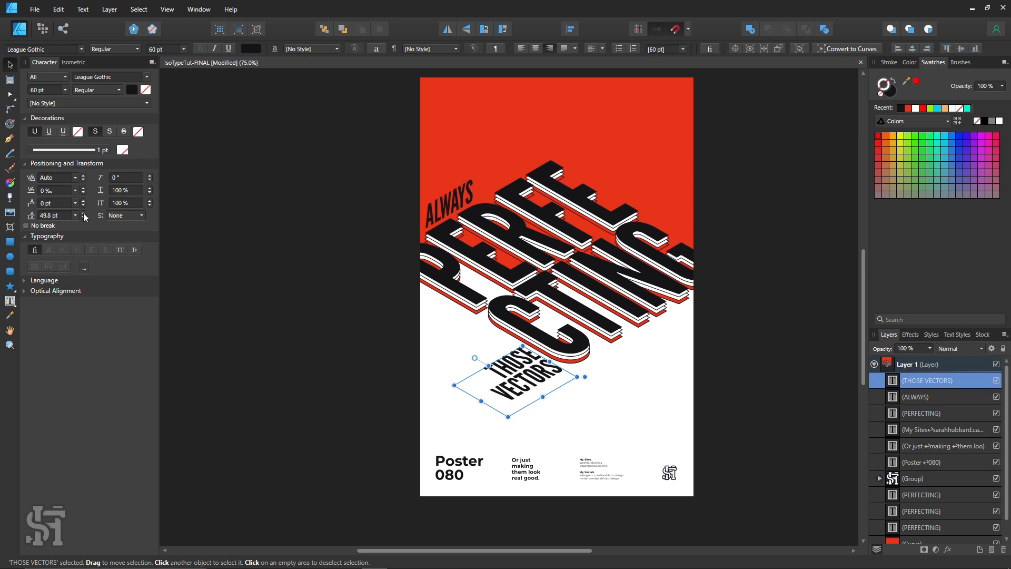
click(83, 213)
click(593, 372)
click(623, 394)
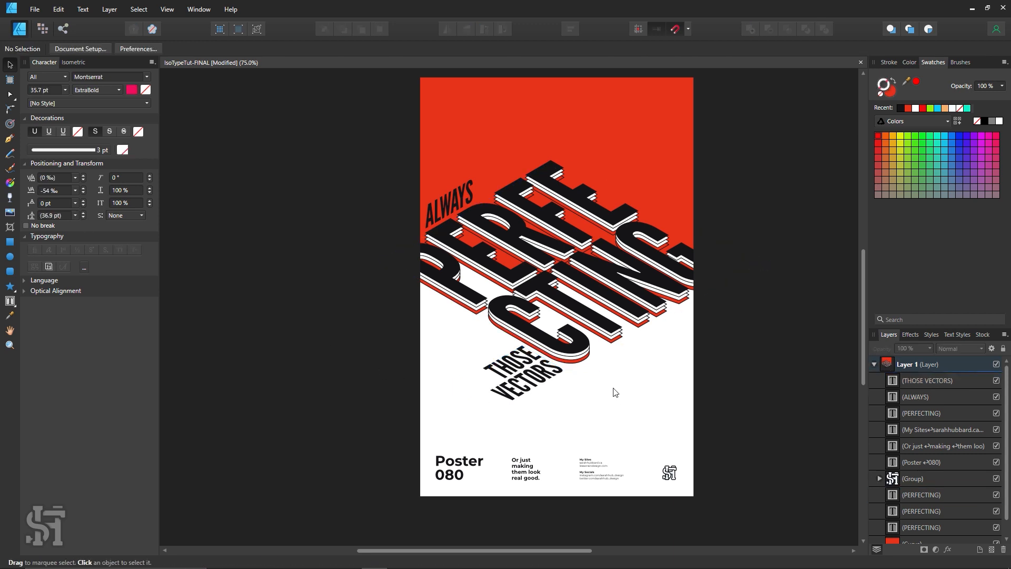
- Nudge THOSE VECTORS slightly to the left, away from the C of CTING
click(542, 382)
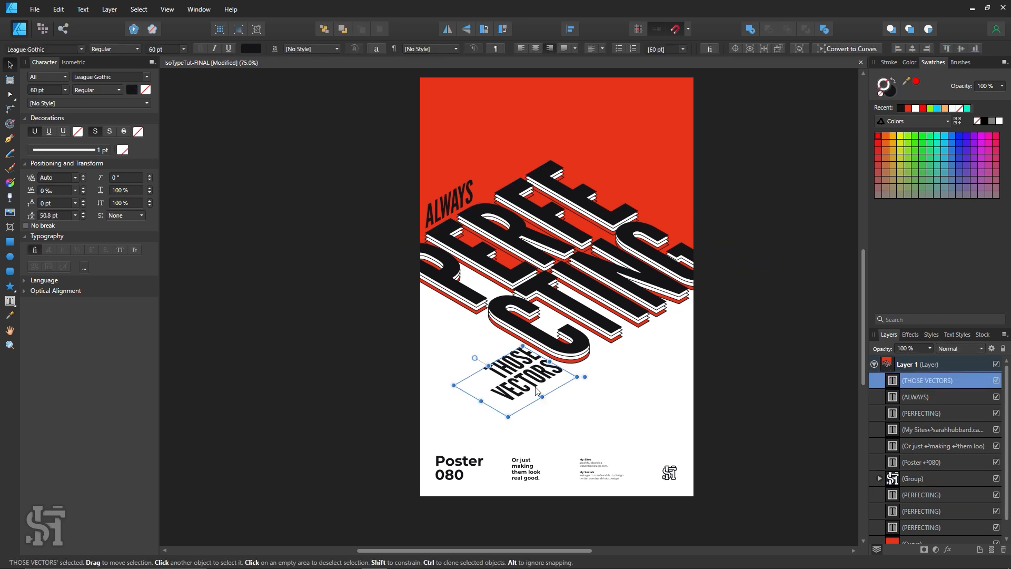
key(Left)
key(Left)
key(Left)
key(Left)
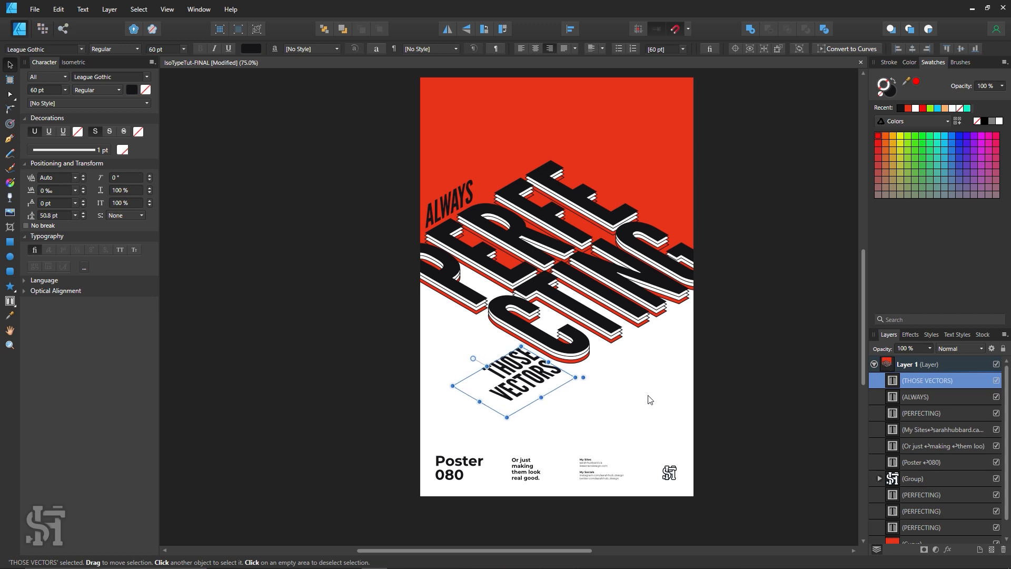
click(612, 352)
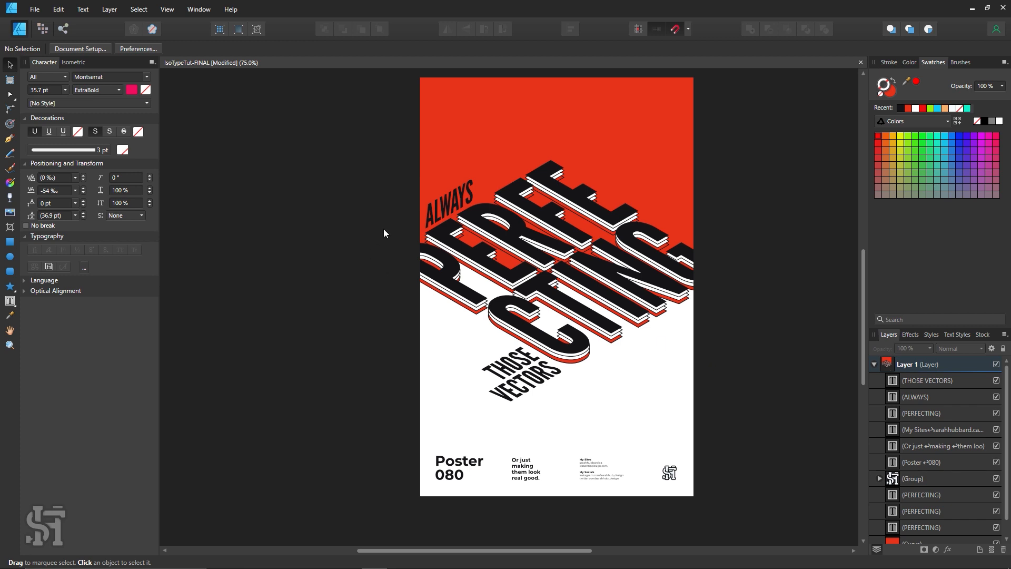
- Try ALWAYS above the last E of PERFE, fitted to the Side plane
drag(458, 211, 537, 157)
click(787, 134)
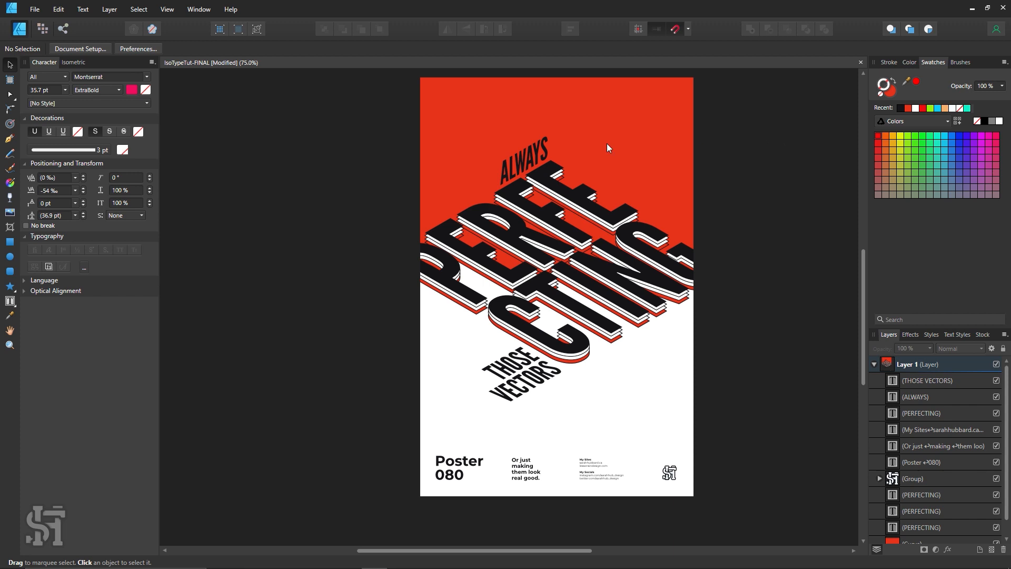
click(525, 151)
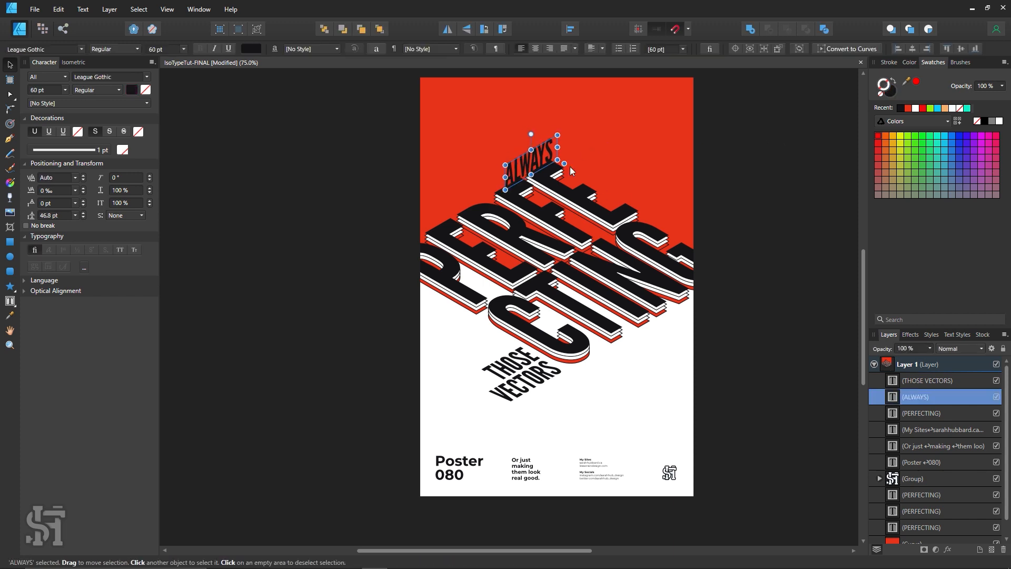
click(73, 62)
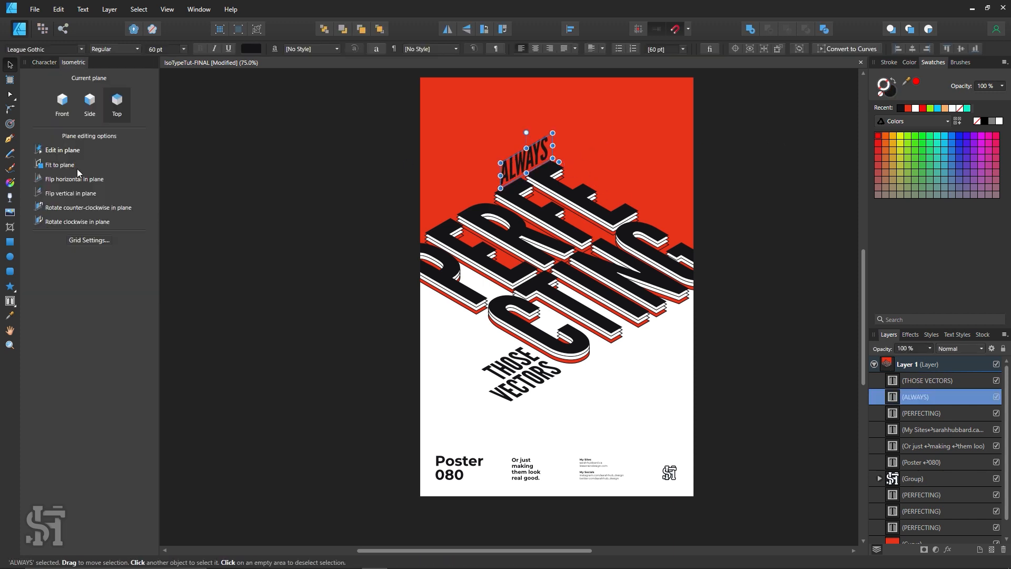
click(90, 103)
click(60, 165)
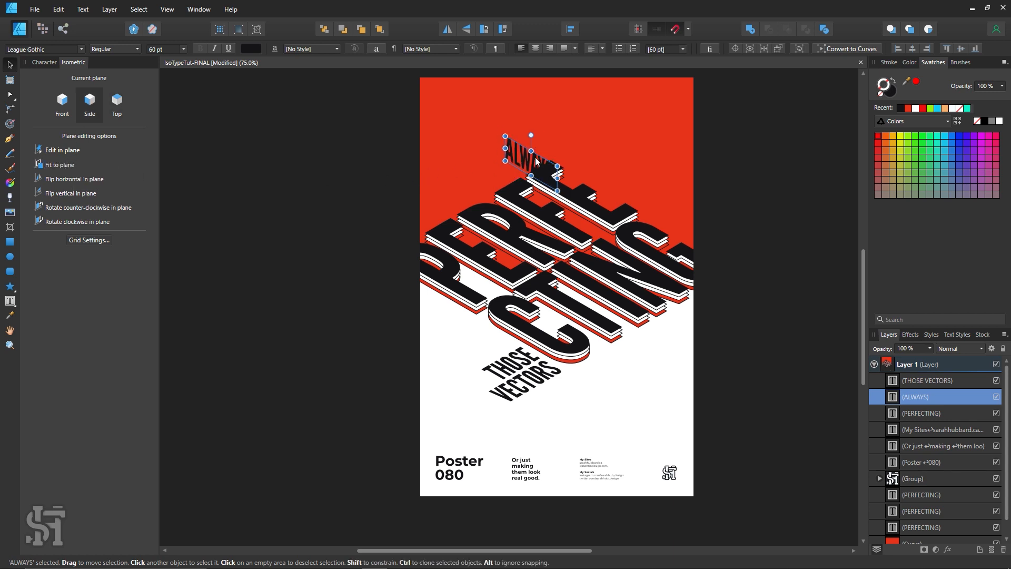
drag(536, 160, 581, 163)
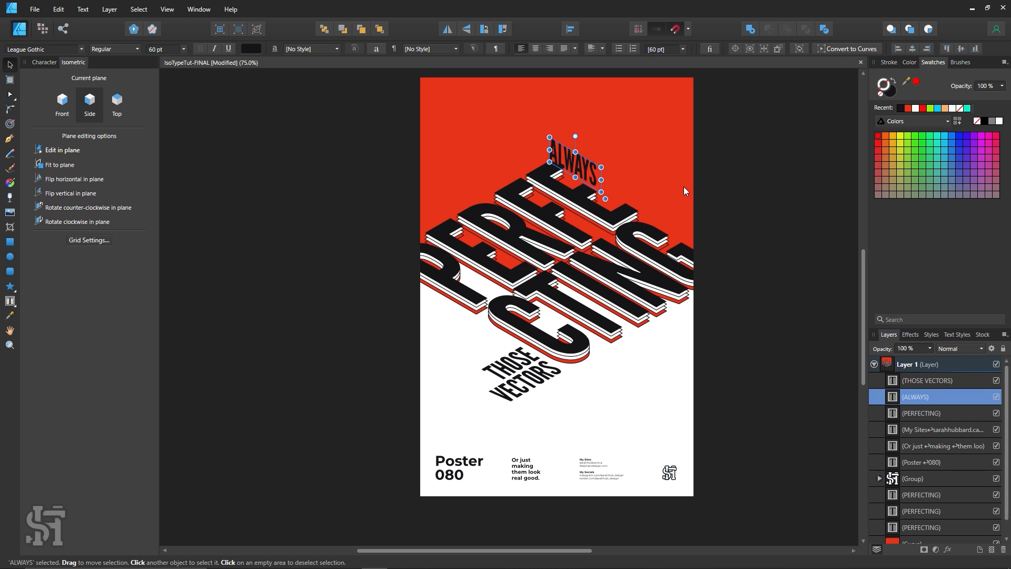
- Nudge ALWAYS slightly up and to the right above the last E of PERFE
key(Up)
key(Up)
key(Up)
key(Up)
key(Right)
key(Right)
key(Right)
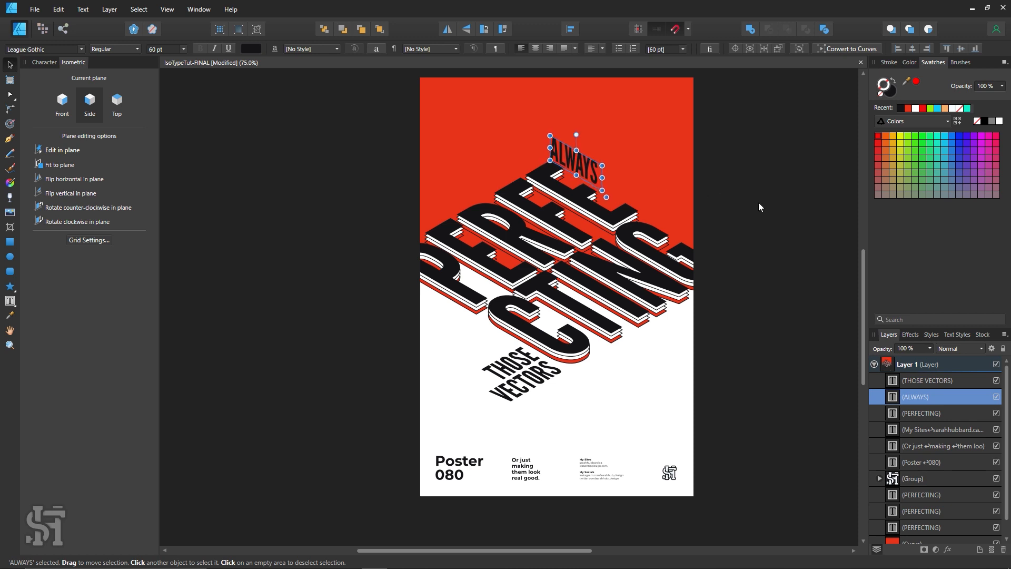
click(760, 206)
- Move THOSE VECTORS to the lower right of the C with its two lines left-aligned
drag(524, 399, 616, 401)
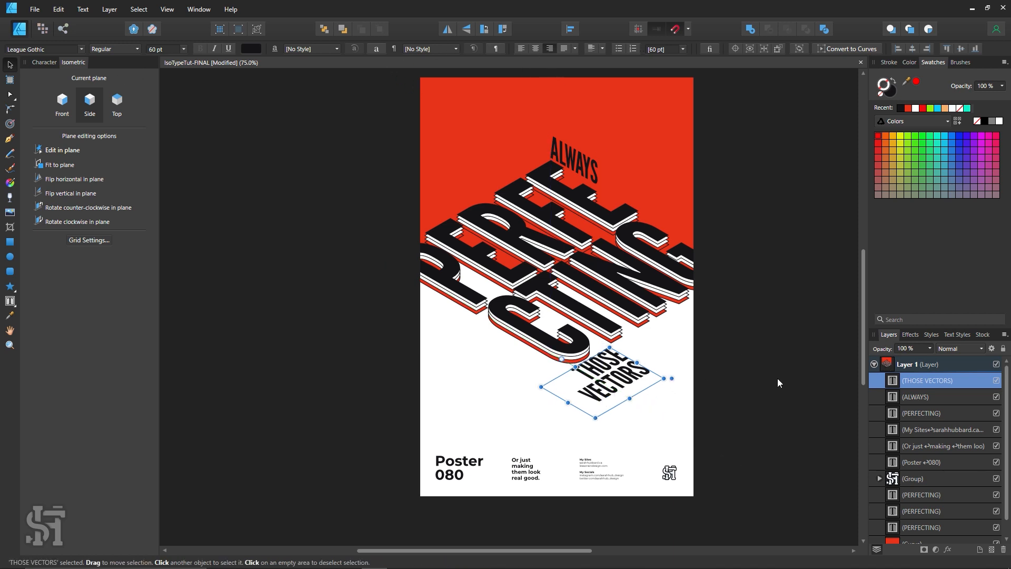
drag(553, 398, 584, 384)
click(777, 345)
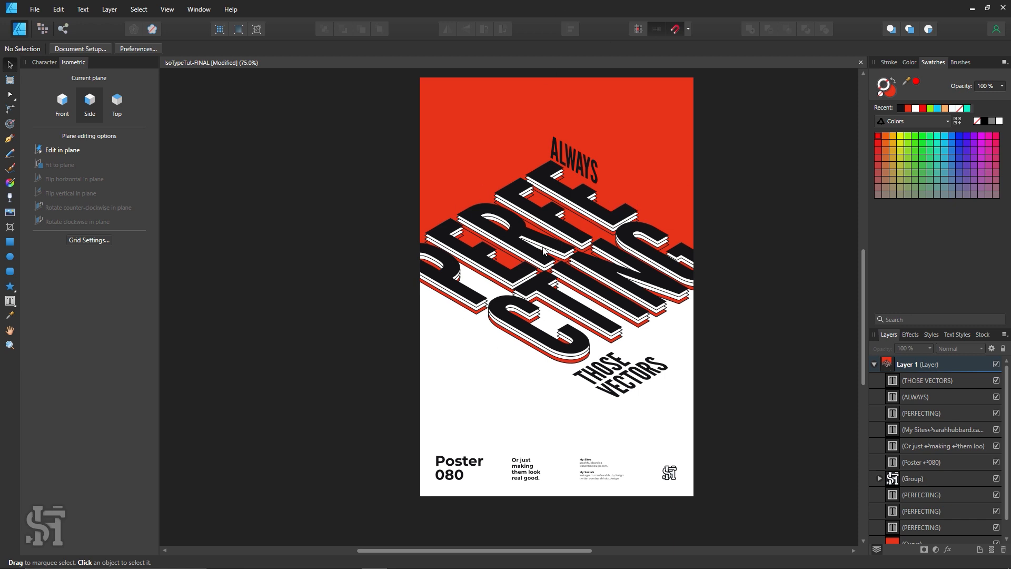
- Undo the trial placements of THOSE VECTORS and ALWAYS, back to ALWAYS on the Front plane above the PE of PERFE
key(ctrl+z)
key(ctrl+z)
key(ctrl+z)
key(ctrl+z)
key(ctrl+z)
key(ctrl+z)
key(ctrl+z)
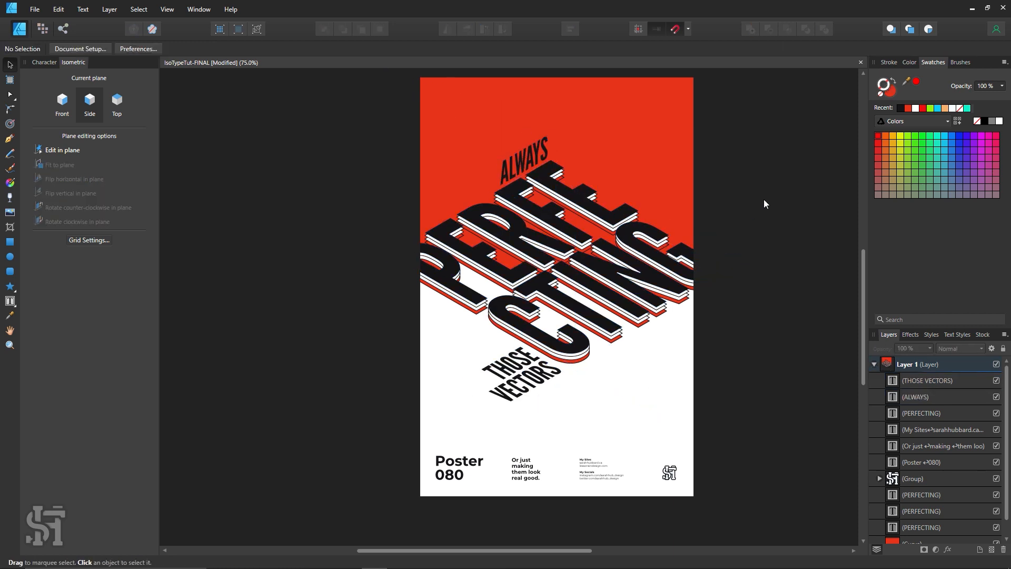
key(ctrl+z)
key(ctrl+z)
key(ctrl+z)
key(ctrl+z)
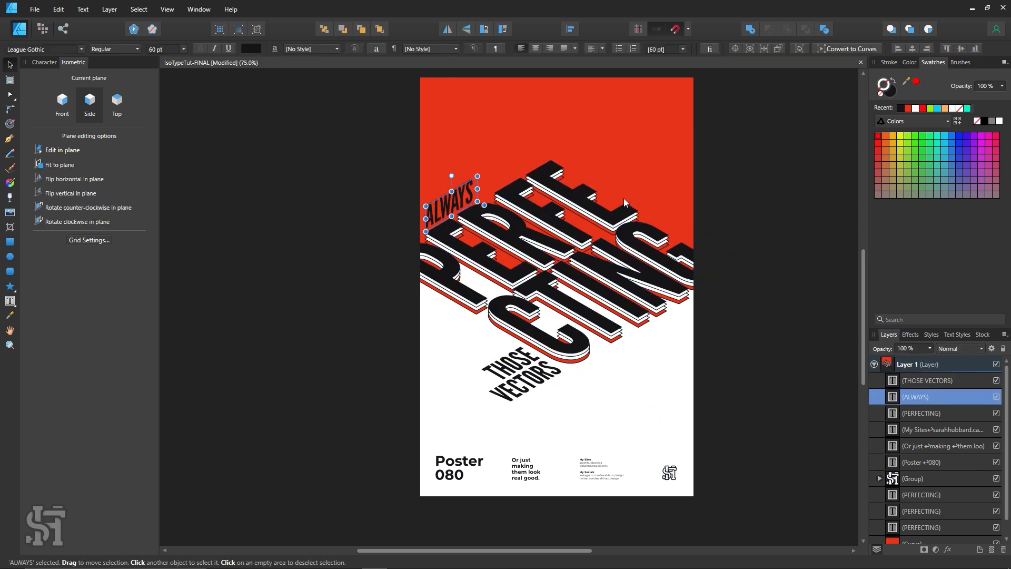
key(ctrl+z)
key(ctrl+z)
key(ctrl+z)
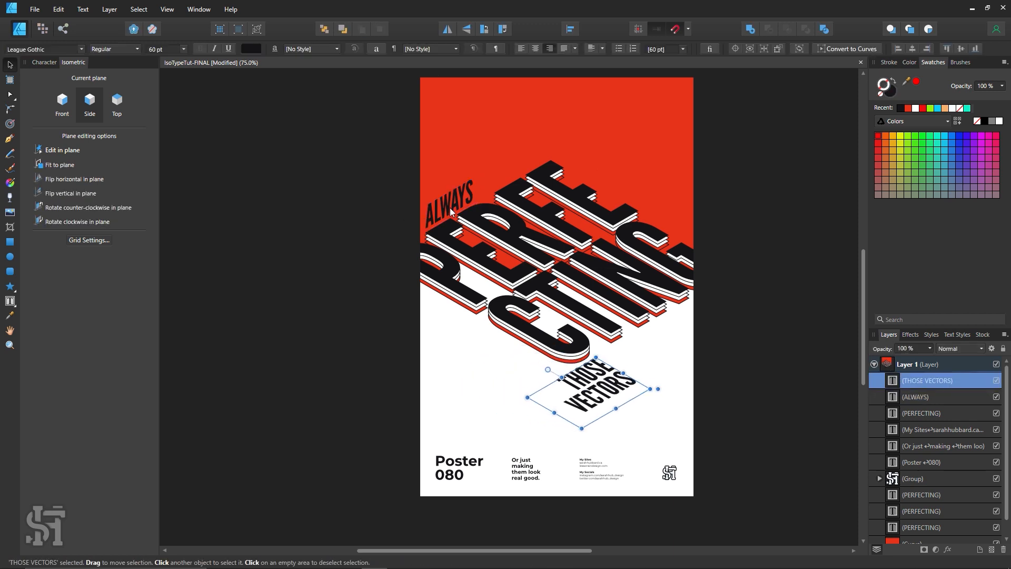
- Left-align THOSE VECTORS and widen its frame so the text runs on one line below CTING
drag(606, 396, 643, 377)
click(518, 47)
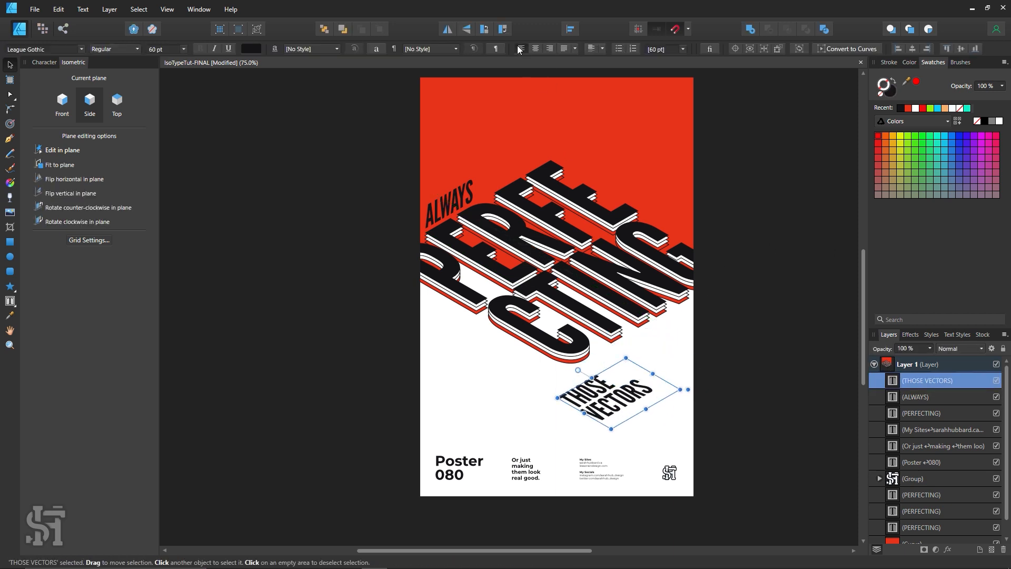
drag(652, 373, 729, 330)
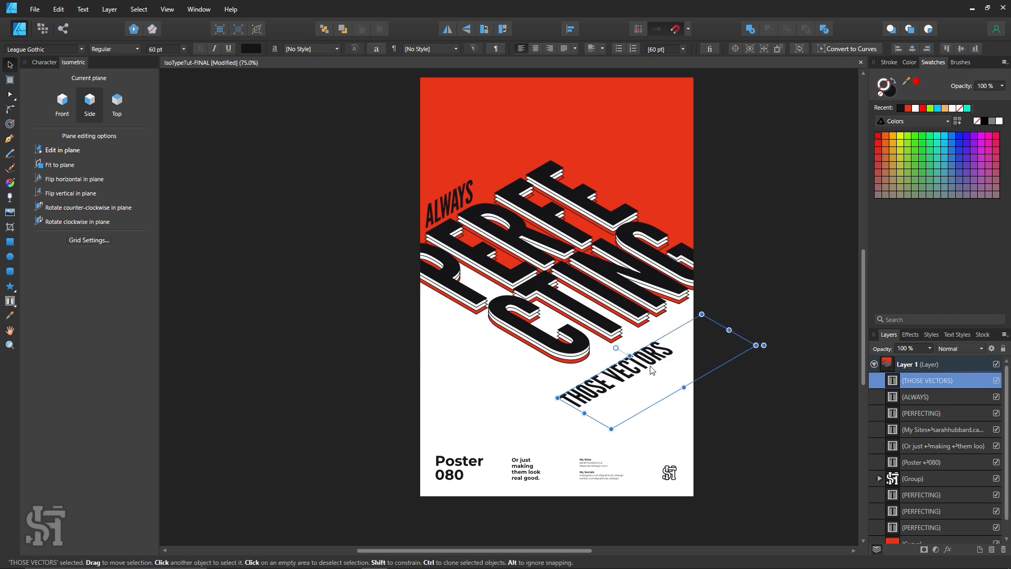
- Move THOSE VECTORS up close beneath CTING and fine-tune its position slightly downward
drag(623, 379, 636, 352)
click(751, 168)
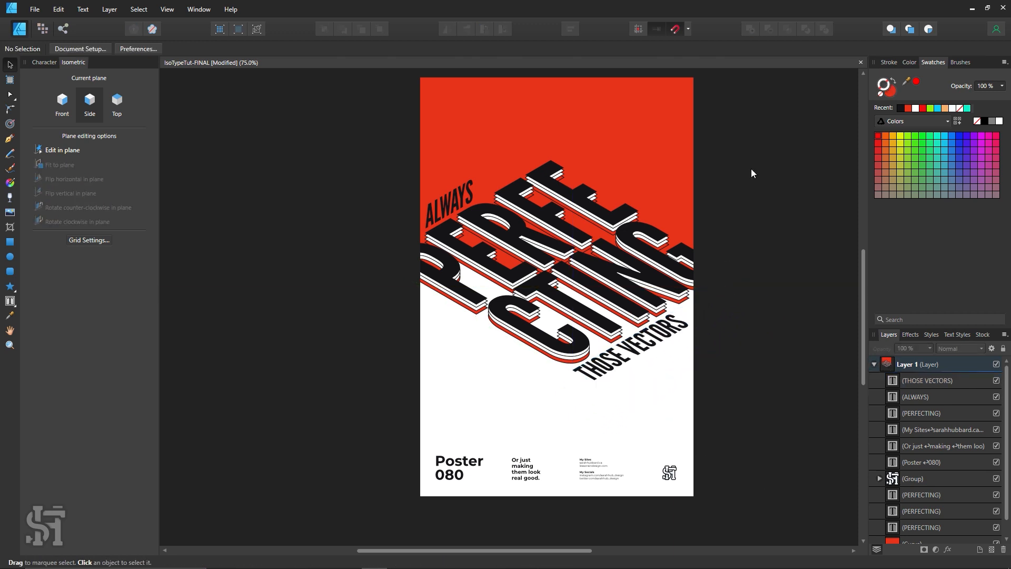
click(615, 367)
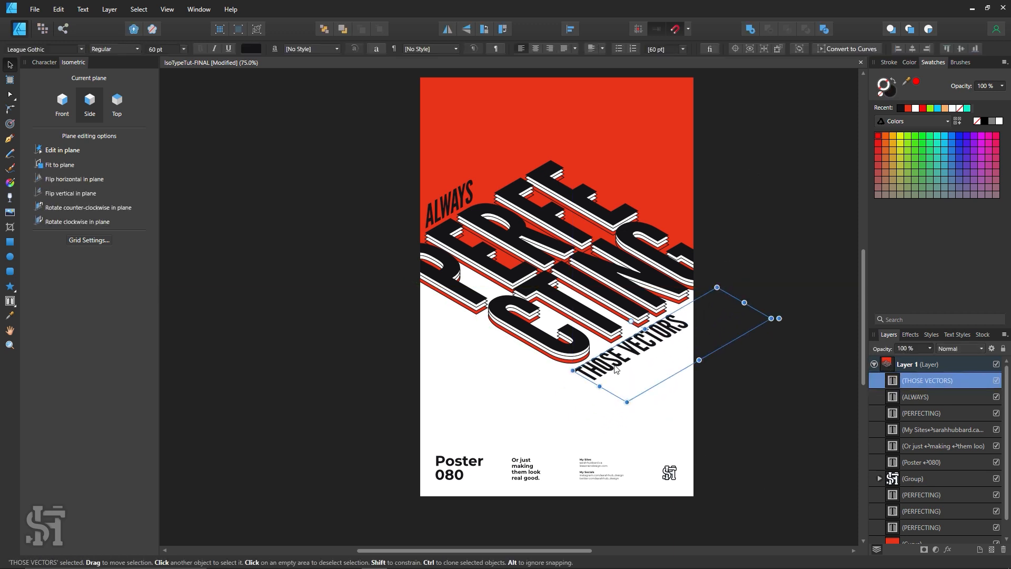
key(Down)
key(Down)
key(Down)
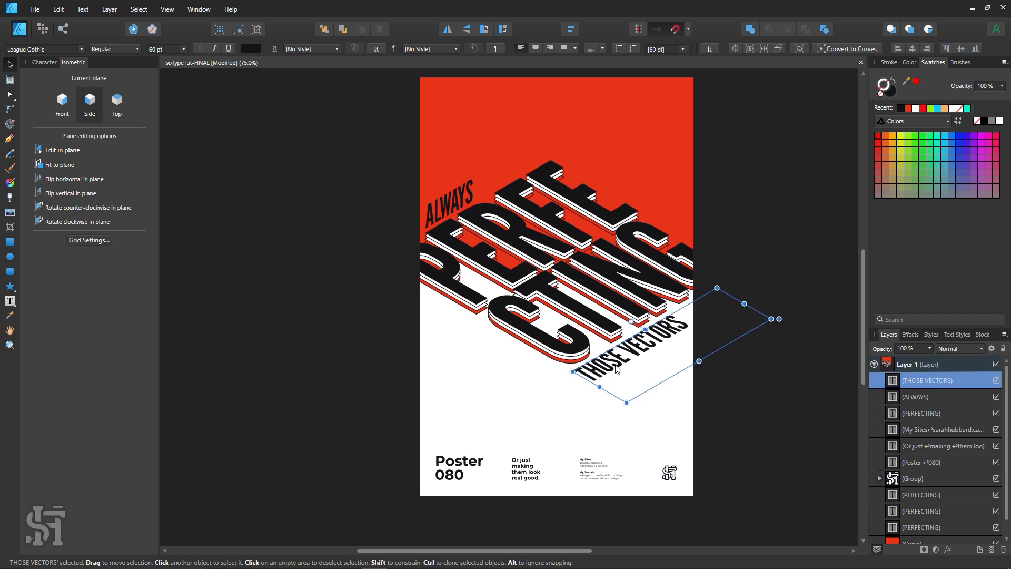
click(777, 175)
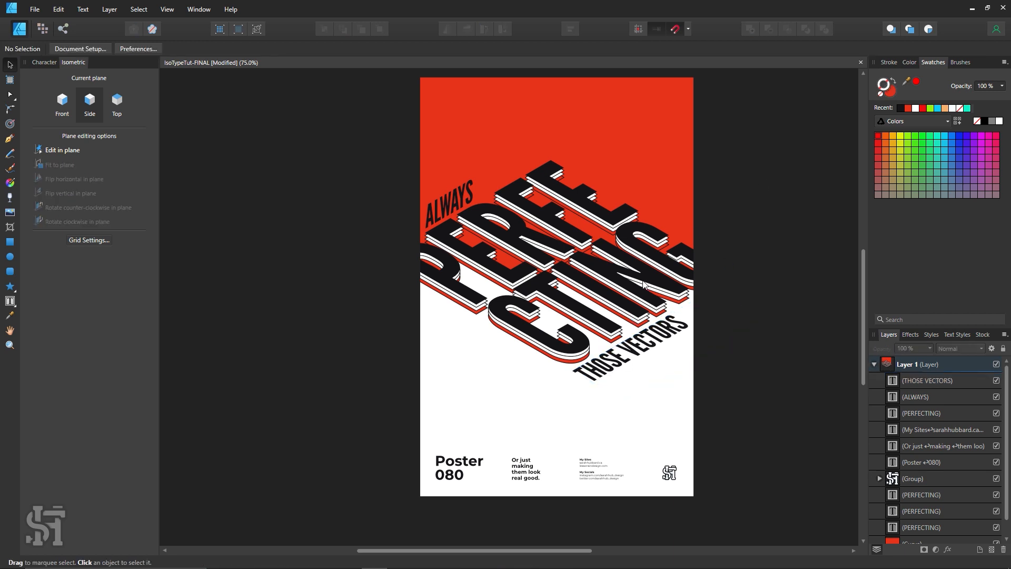
click(573, 201)
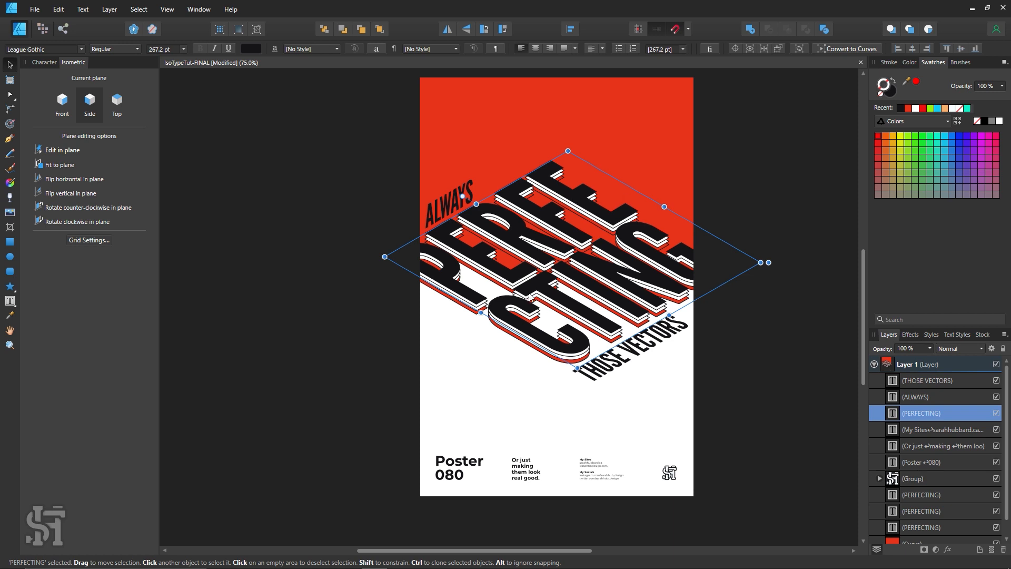
click(633, 360)
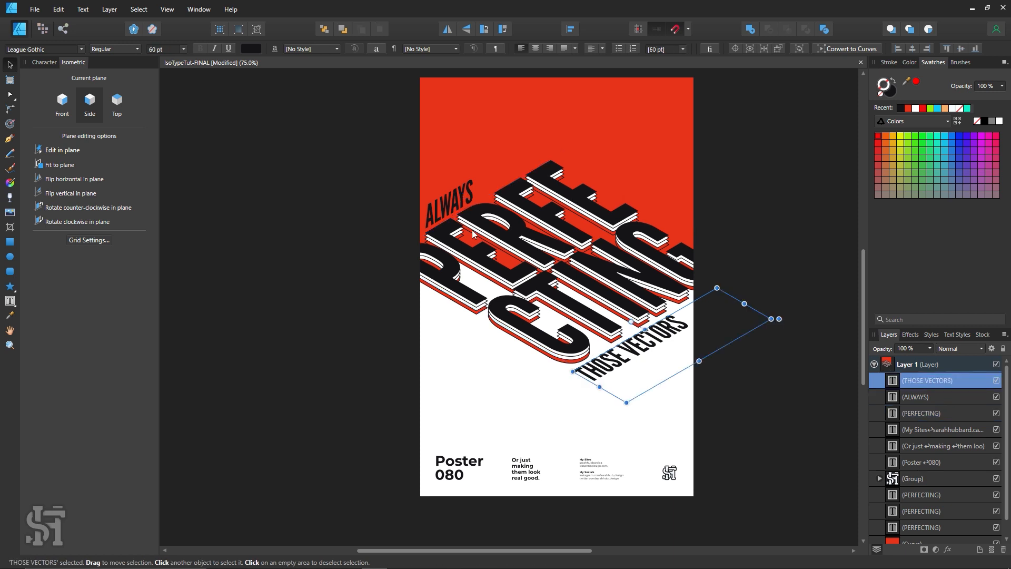
click(435, 206)
click(347, 214)
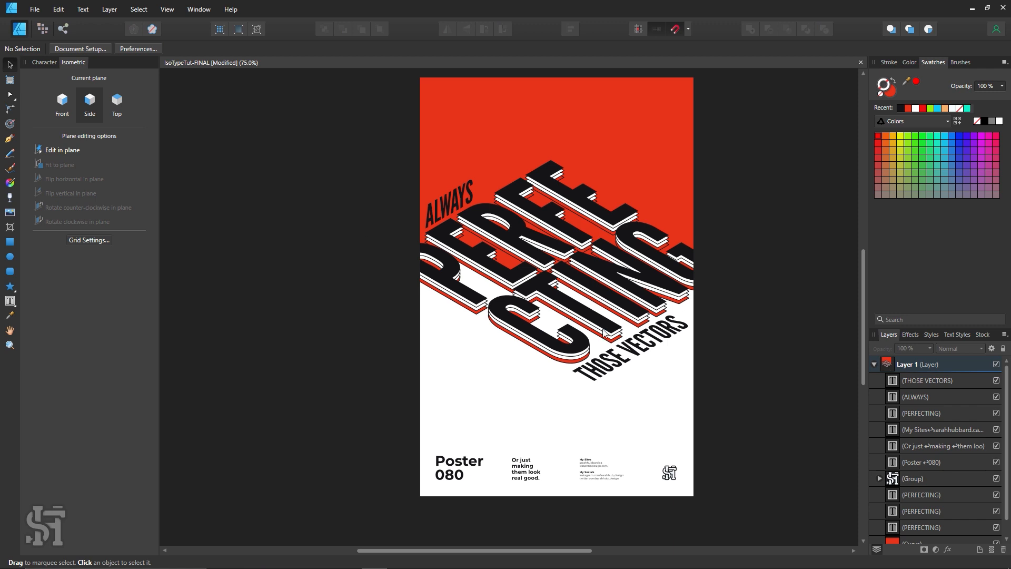
click(619, 362)
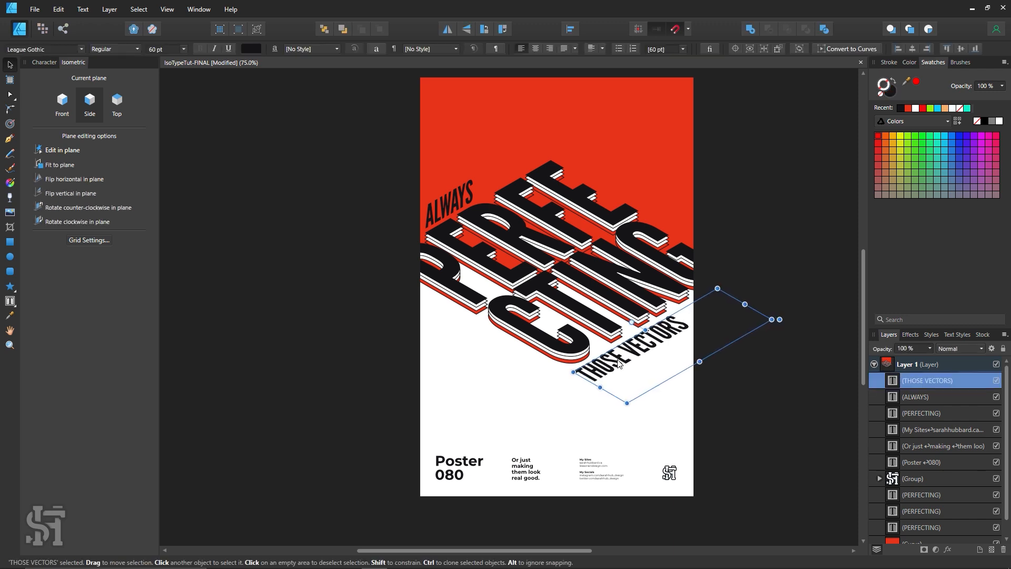
click(747, 211)
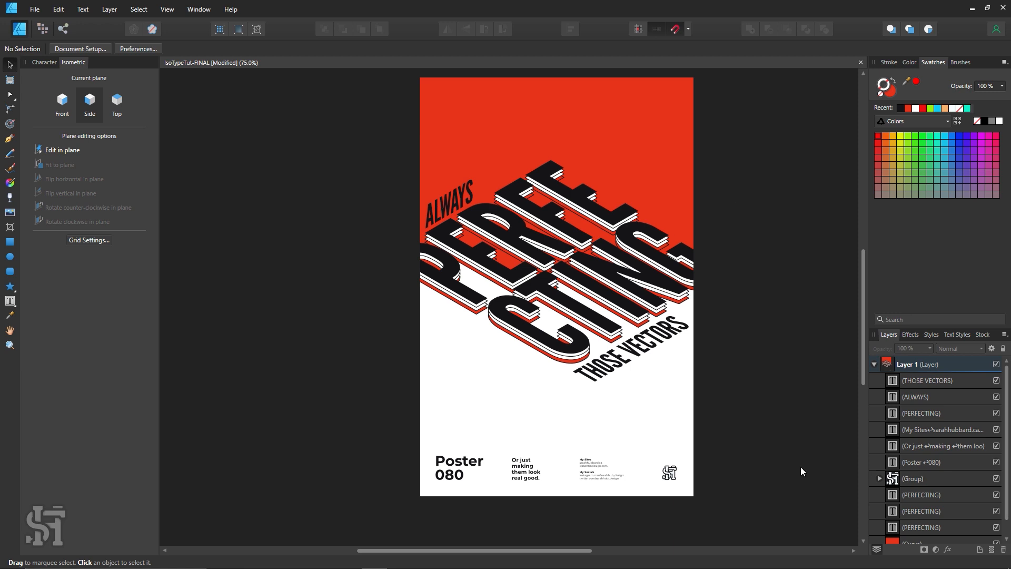
- Fit THOSE VECTORS to the Front isometric plane and place it just below the lower edge of CTING
click(615, 369)
click(62, 103)
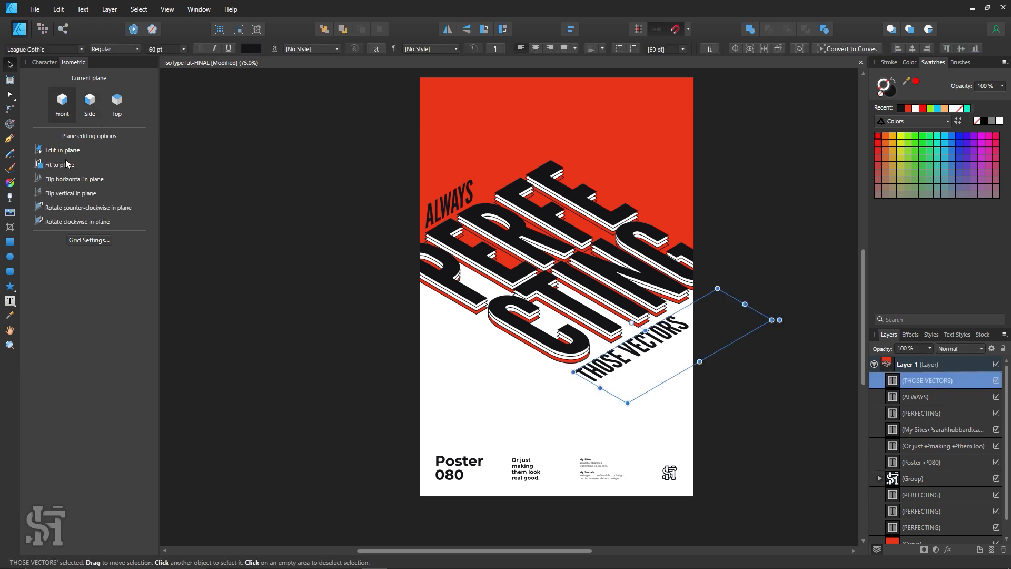
click(64, 166)
drag(623, 350, 589, 369)
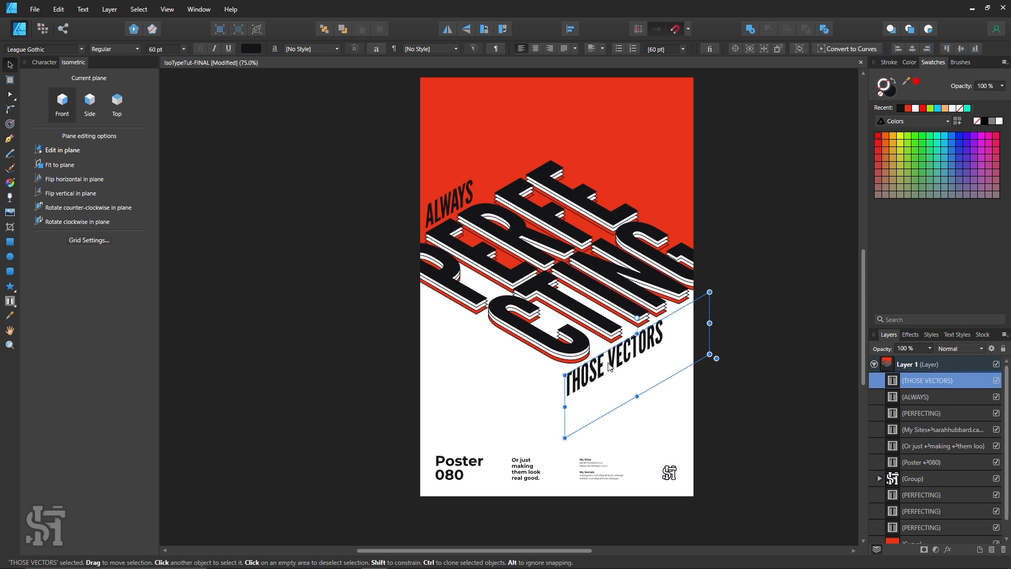
click(740, 340)
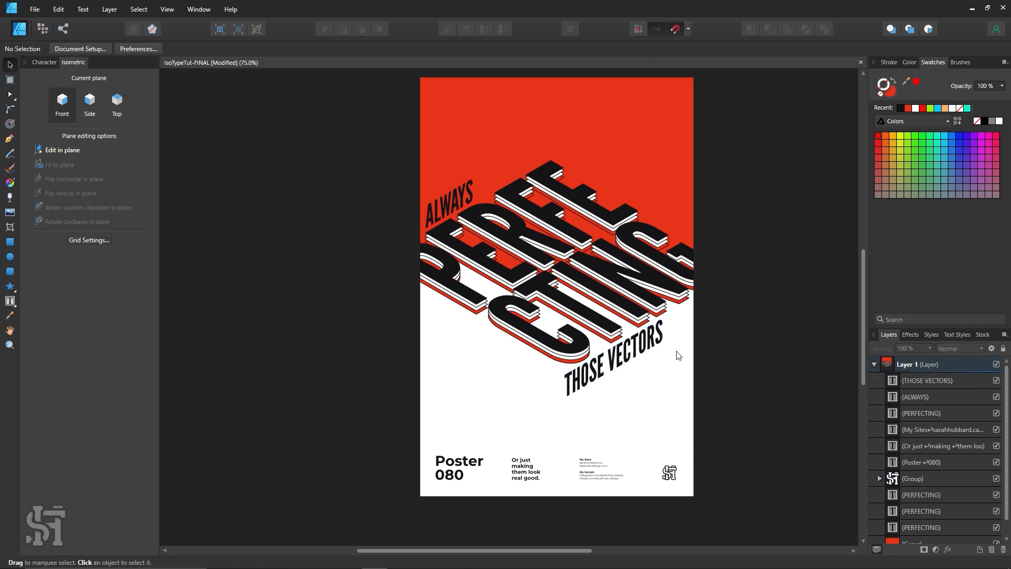
click(619, 361)
drag(709, 355, 665, 342)
click(729, 319)
- Duplicate ALWAYS, fill the copy with white and lay it exactly over the black ALWAYS
key(z)
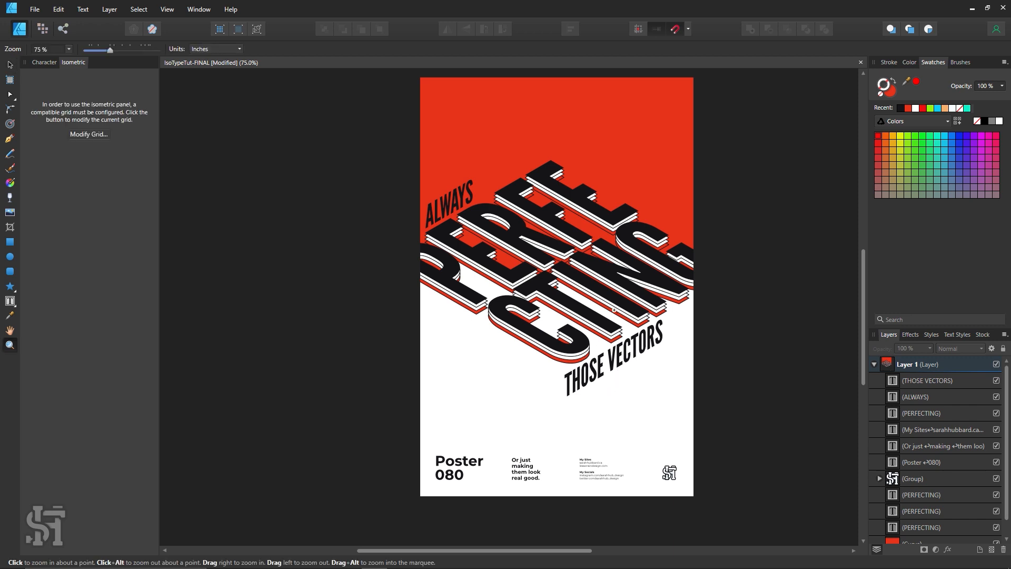
drag(614, 307, 674, 327)
click(10, 65)
scroll(618, 396, up, 1)
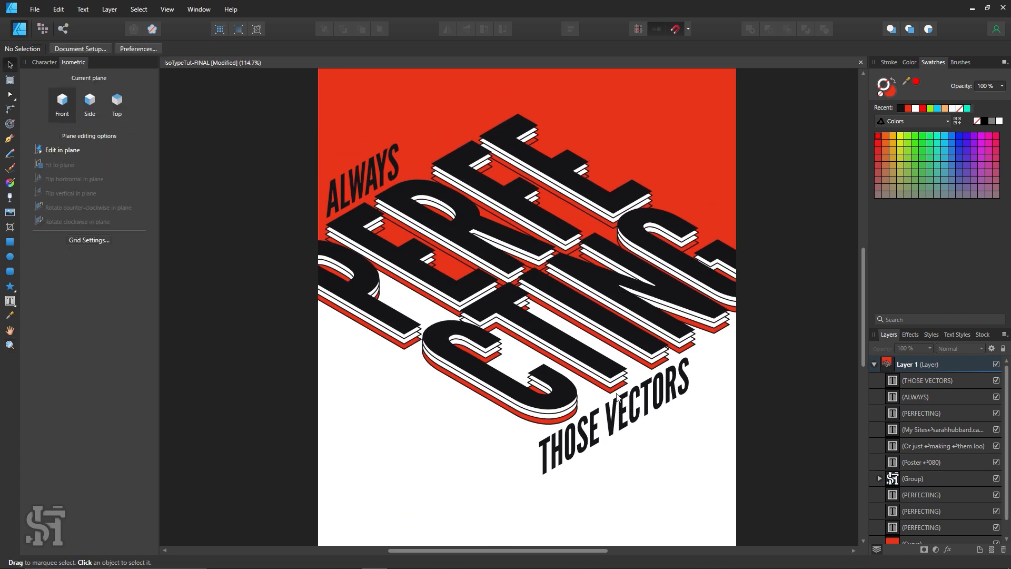
scroll(384, 297, up, 2)
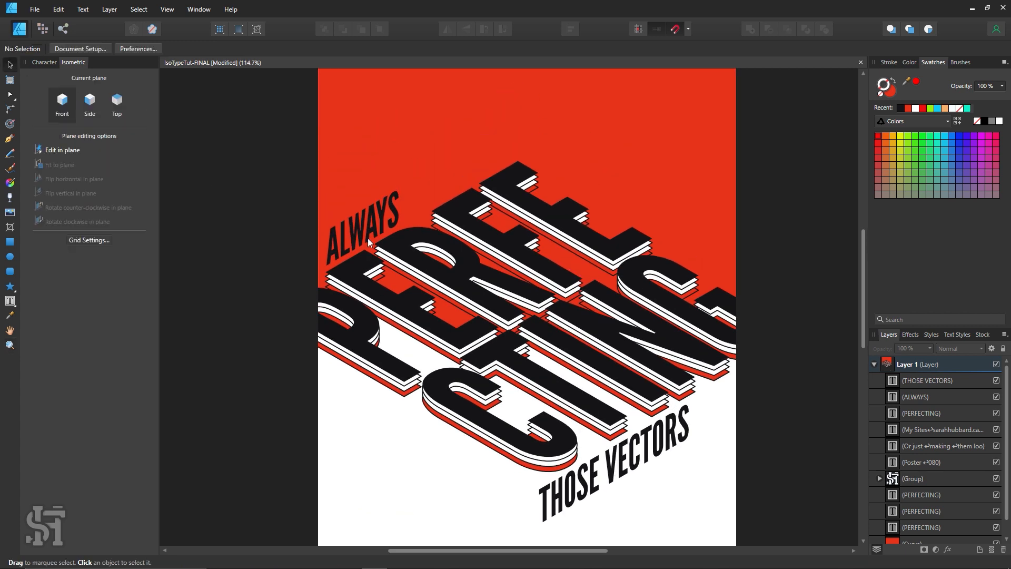
alt+drag(368, 242, 384, 164)
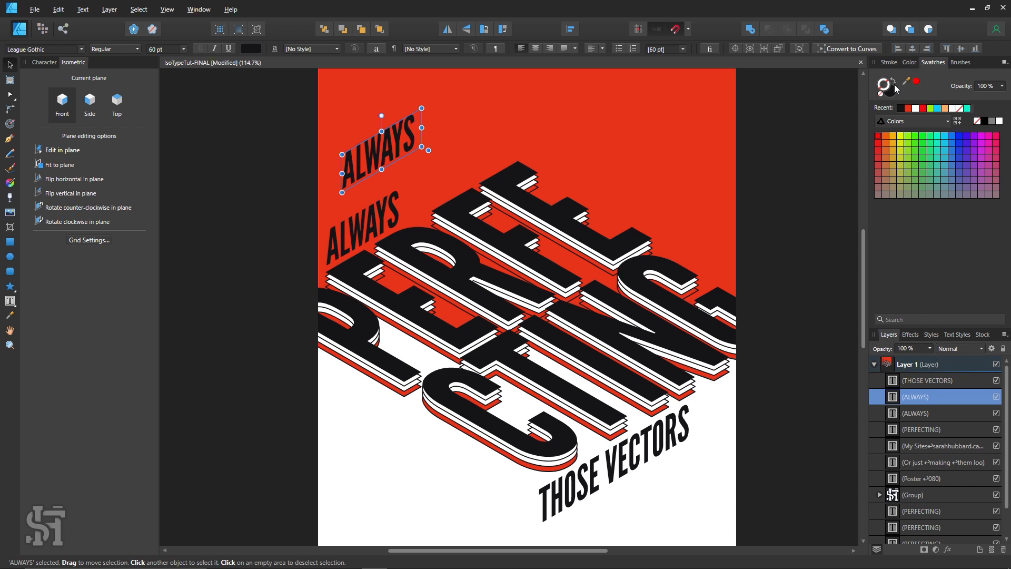
click(916, 108)
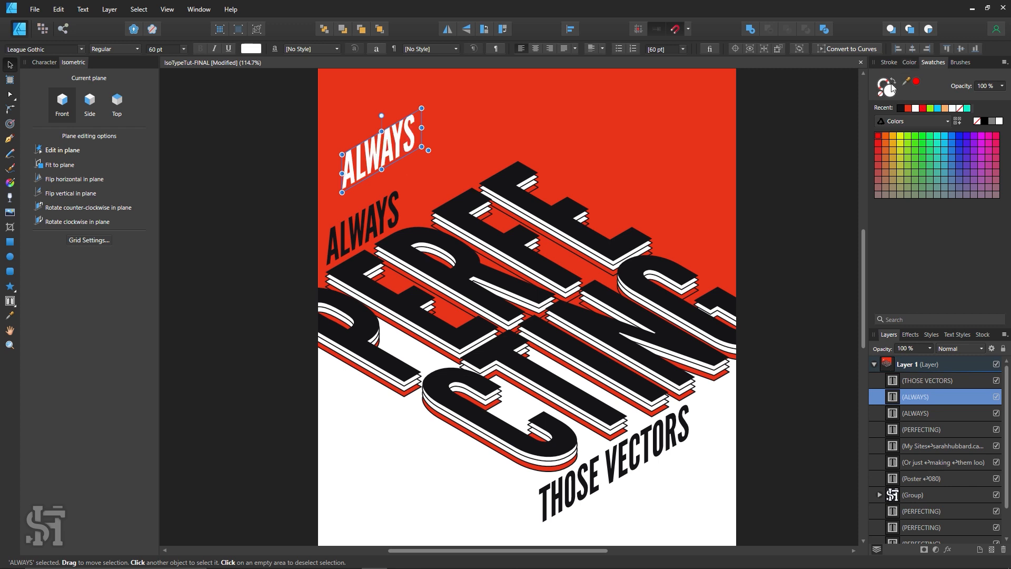
click(594, 128)
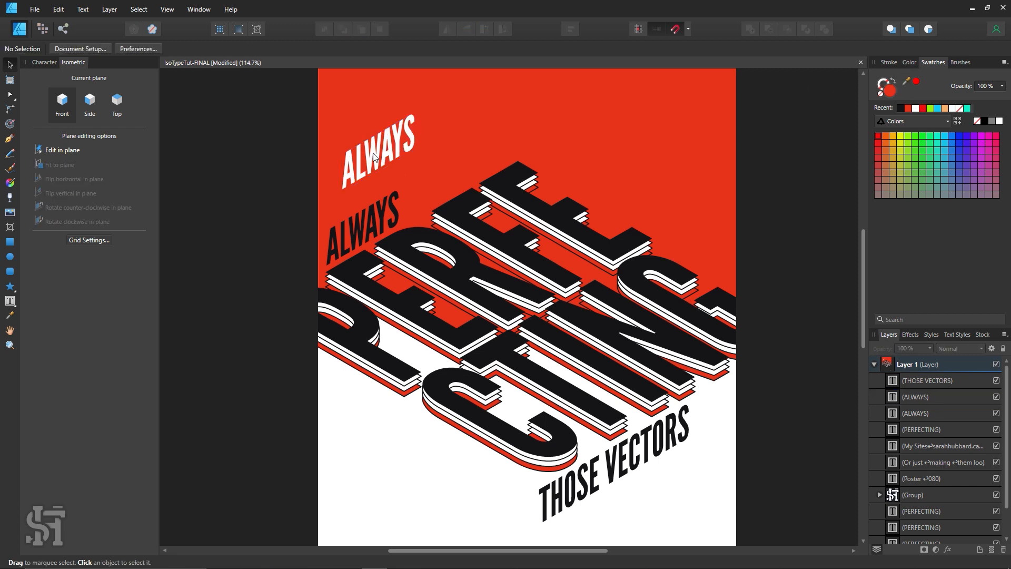
drag(376, 157, 353, 228)
click(282, 346)
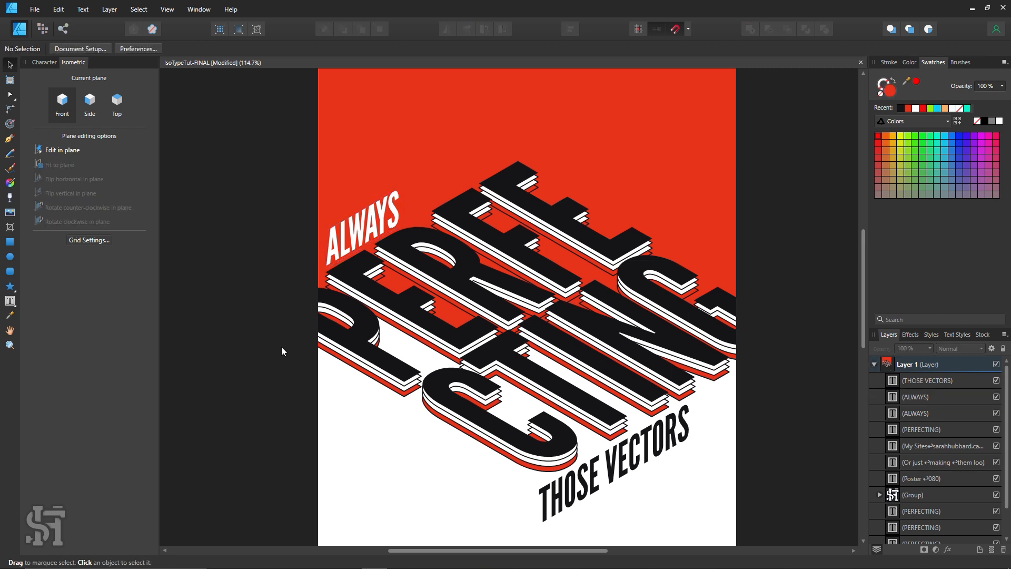
- Move the white ALWAYS above the black one and swap its fill and stroke to leave only a white outline
key(z)
alt+click(656, 277)
alt+click(656, 277)
click(679, 277)
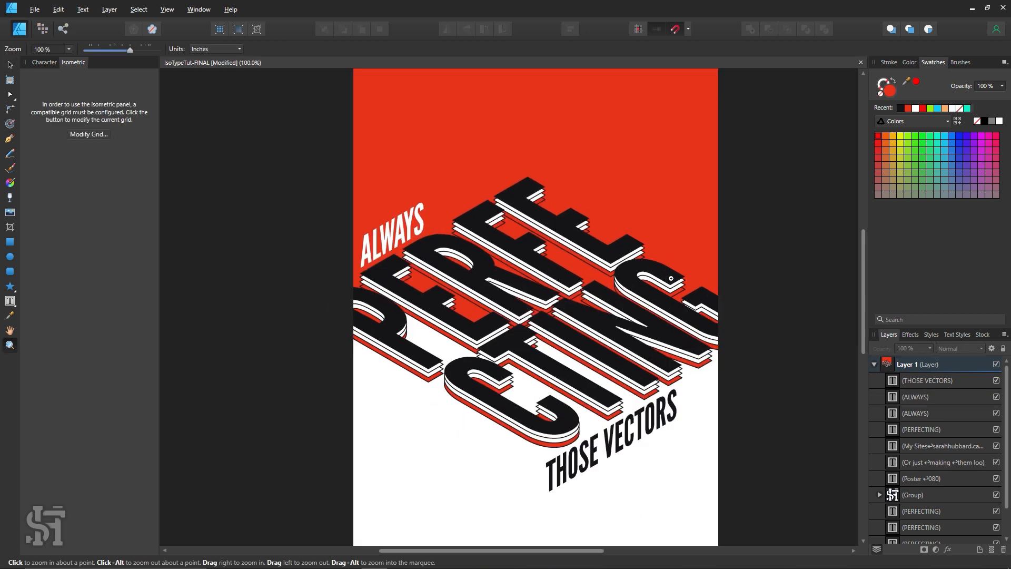
click(11, 65)
drag(401, 225, 705, 282)
click(398, 226)
key(z)
key(space)
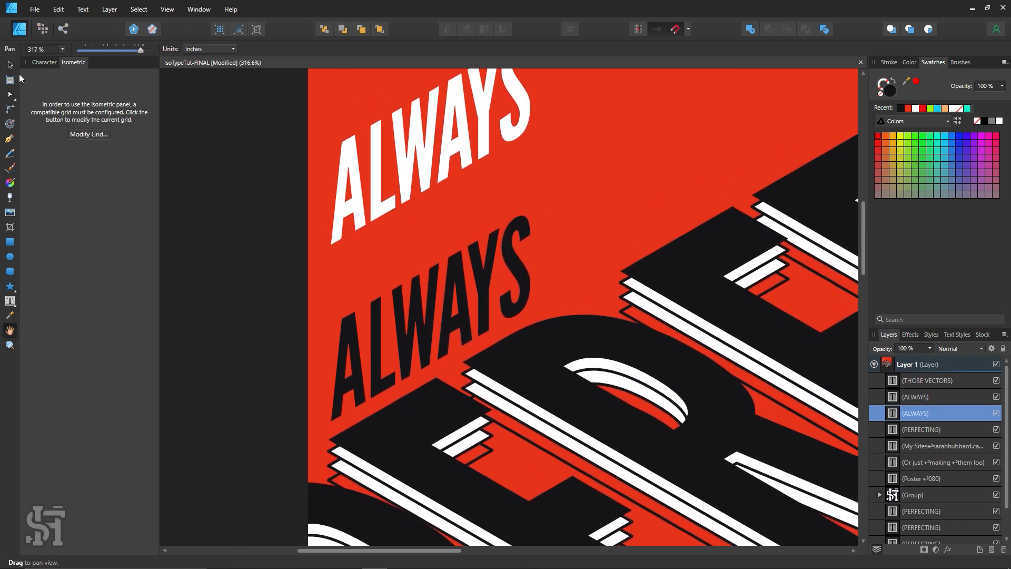
click(395, 205)
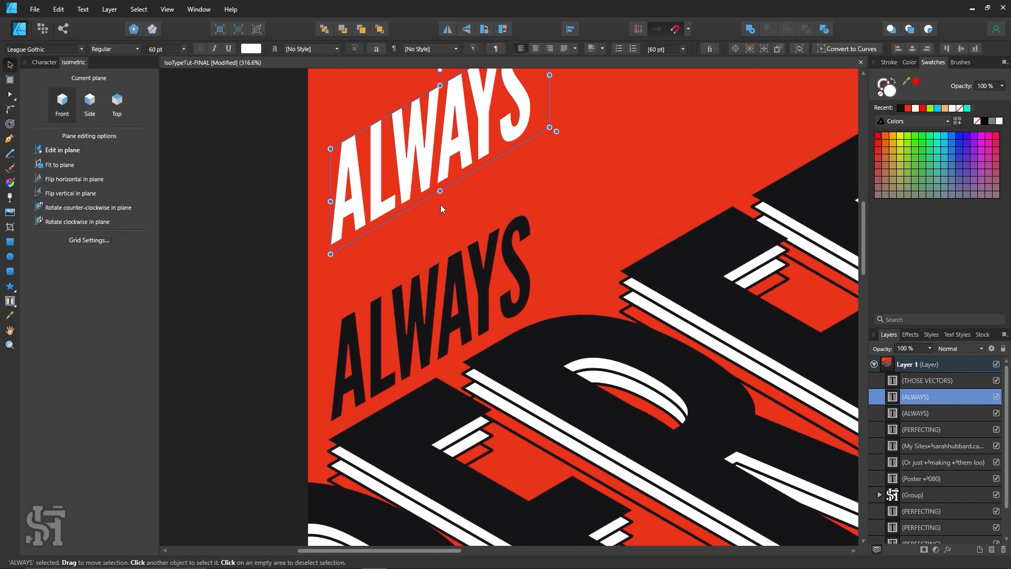
click(894, 79)
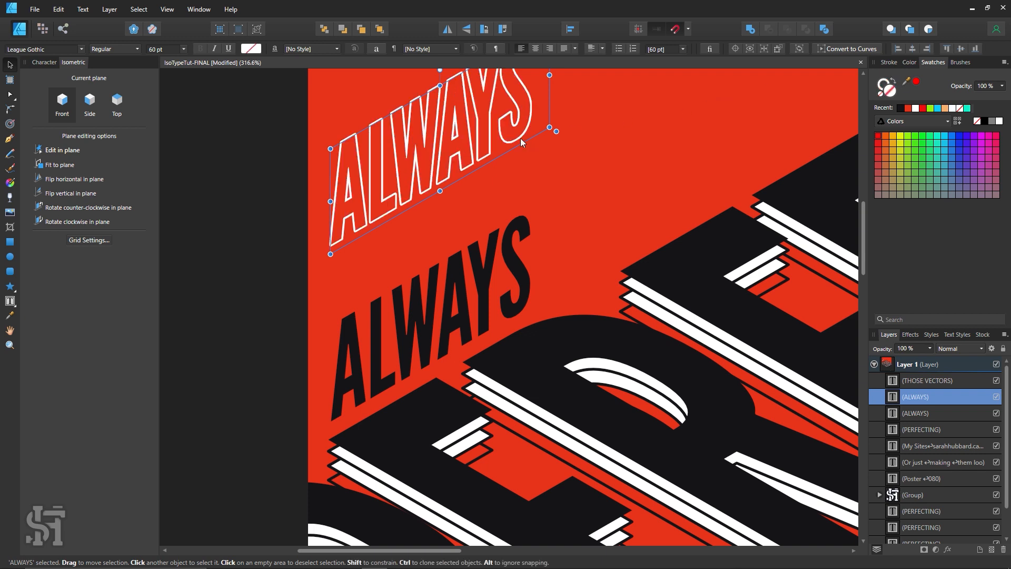
- Place the white ALWAYS outline over the black ALWAYS, bring it to the front and offset it slightly up and left
drag(430, 146, 433, 322)
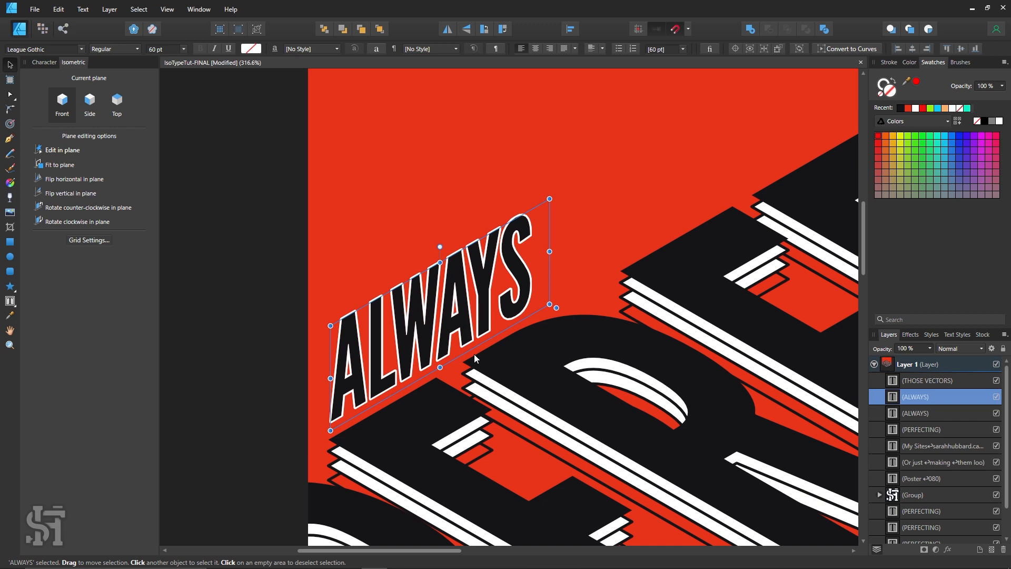
key(ctrl+shift+bracketright)
key(Up)
key(Left)
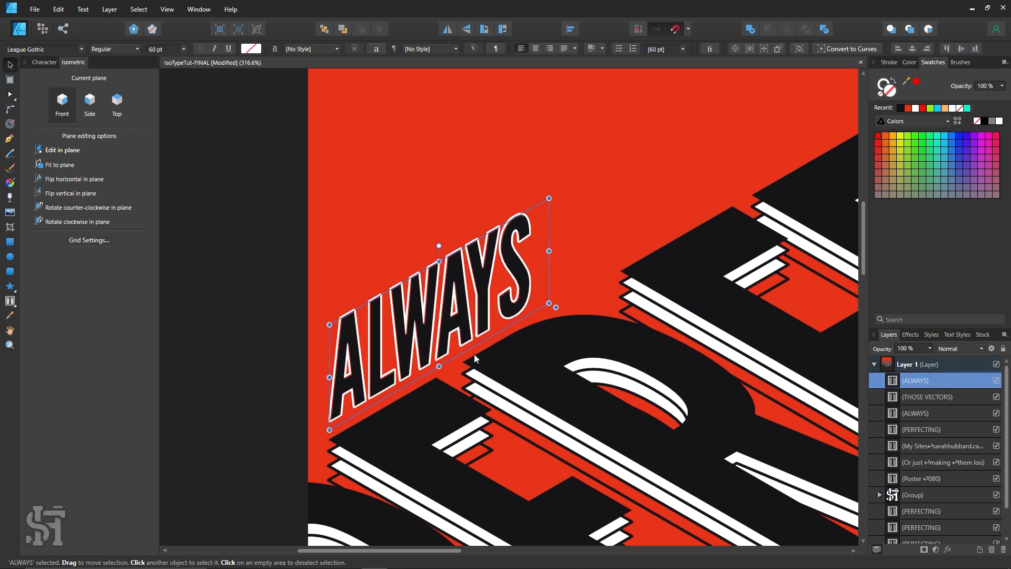
key(Up)
key(Left)
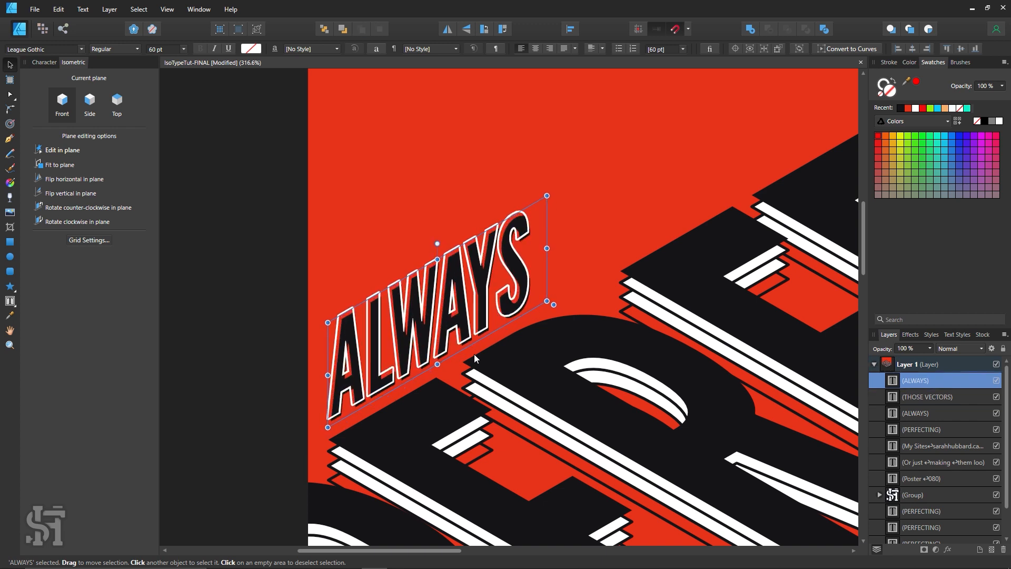
key(Right)
key(Down)
- Try moving the white ALWAYS outline higher above the black ALWAYS and undo the move
key(z)
alt+click(673, 299)
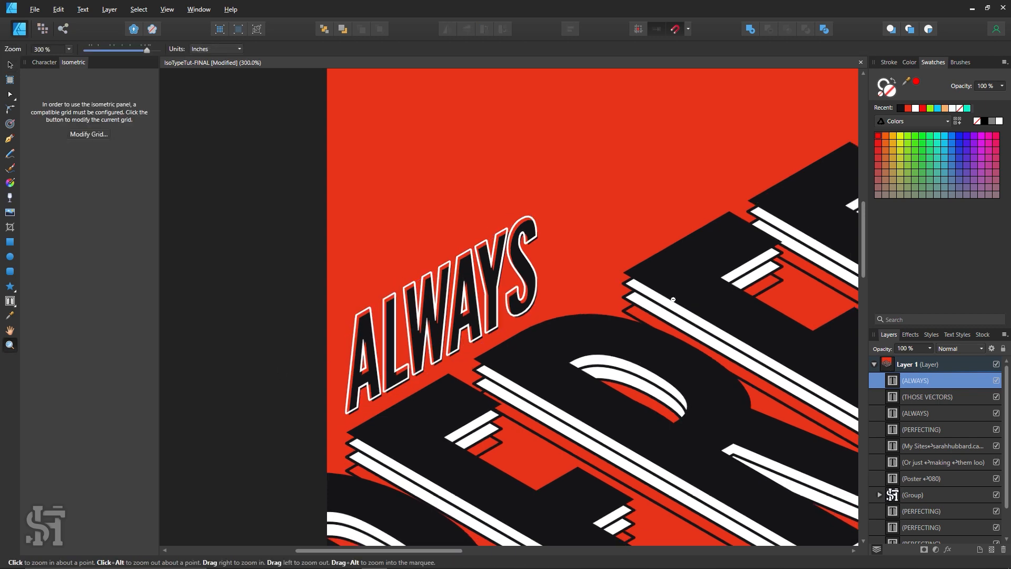
alt+click(673, 300)
alt+click(673, 299)
alt+click(673, 299)
key(space)
drag(692, 352, 467, 293)
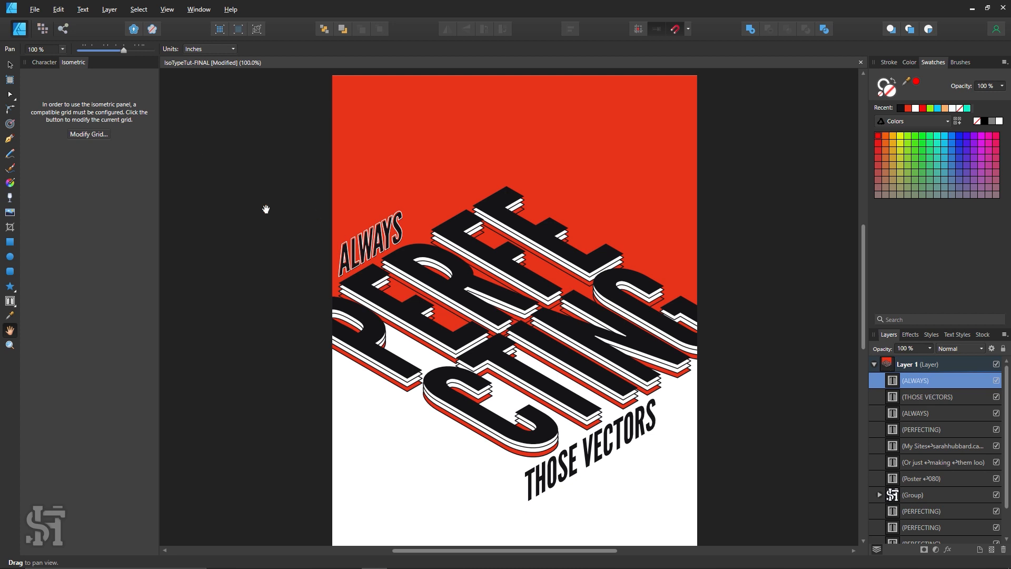
key(v)
drag(374, 240, 372, 209)
click(294, 317)
key(ctrl+z)
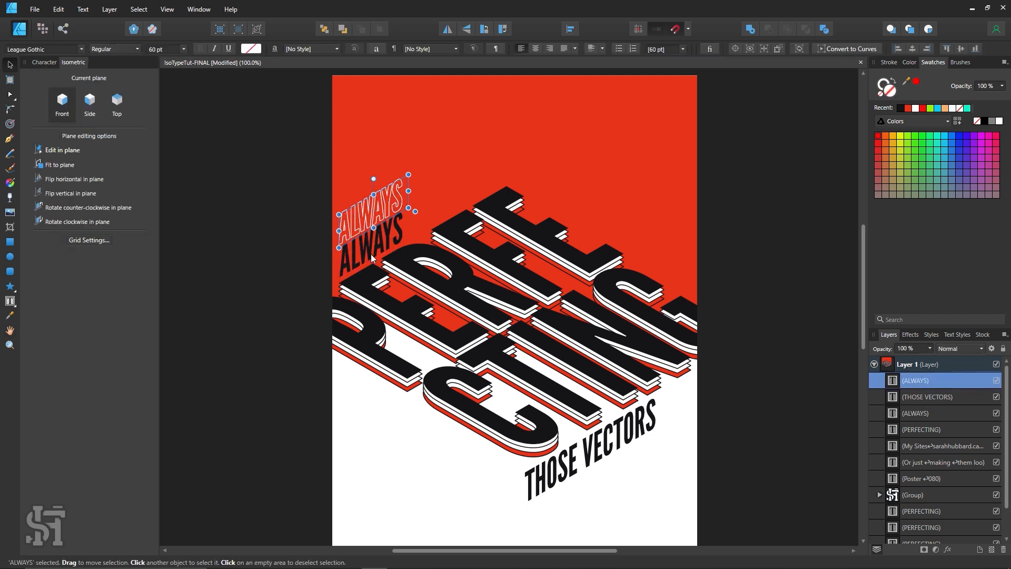
key(ctrl+z)
- Reposition the white ALWAYS outline closely over the black ALWAYS with a slight offset to the left
click(332, 278)
click(358, 247)
drag(359, 248, 385, 240)
click(308, 257)
click(312, 272)
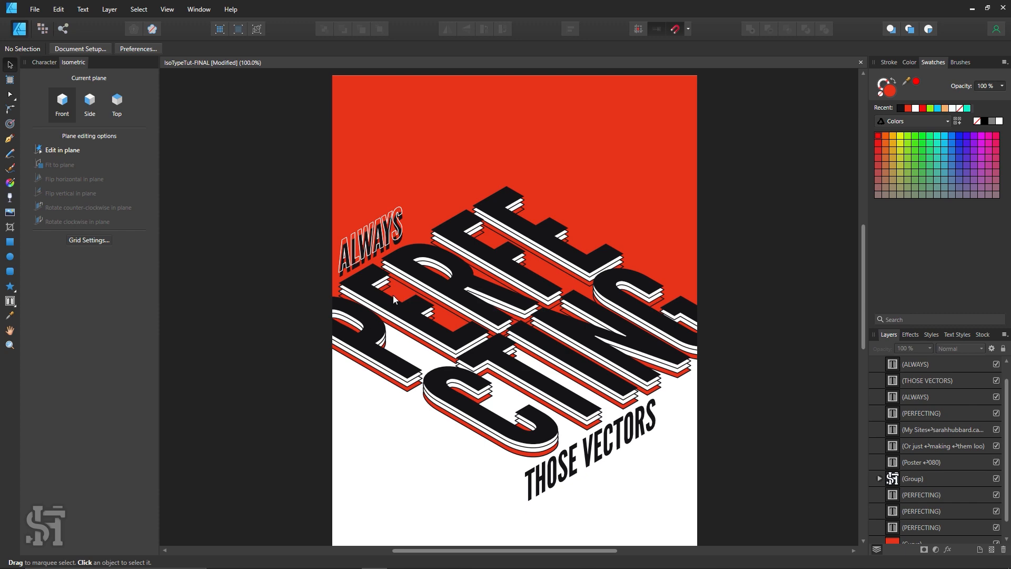
key(z)
drag(366, 223, 519, 245)
click(11, 66)
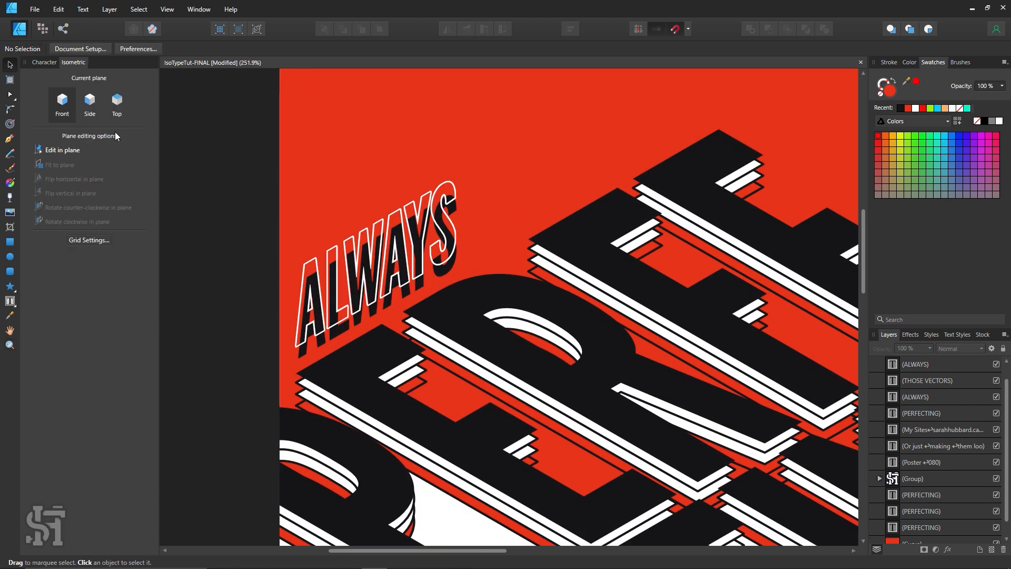
drag(335, 275, 337, 295)
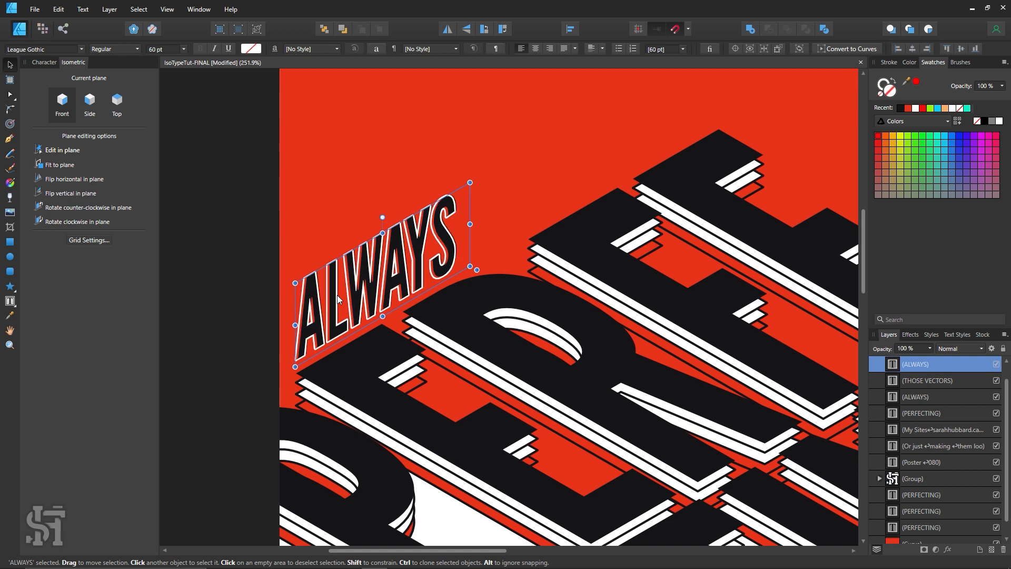
- Nudge the white ALWAYS outline up and stack it behind the black lettering, just above the red background curve, with a slight up-left offset
key(Up)
key(Up)
key(Up)
key(Up)
key(Up)
key(Up)
key(Up)
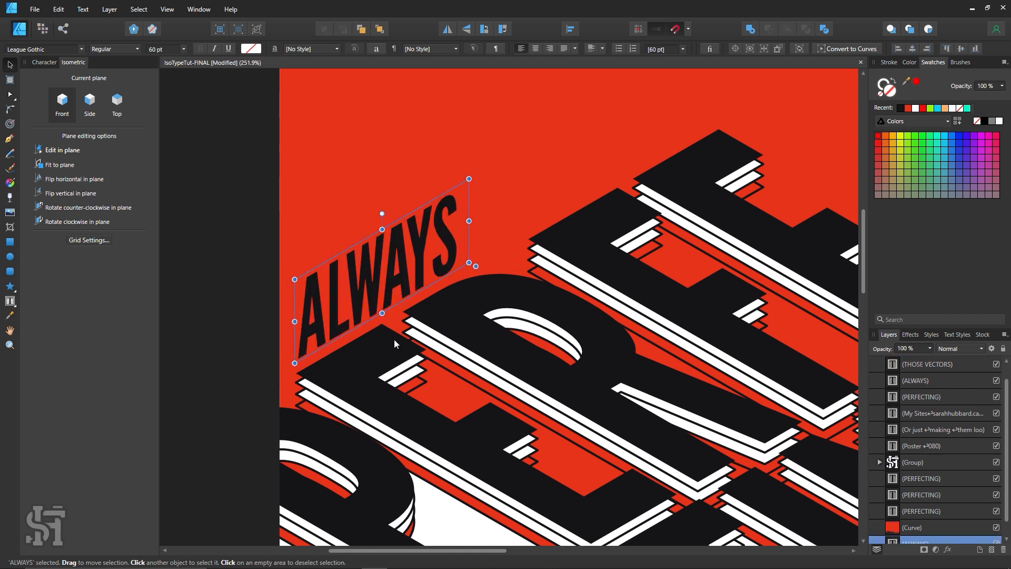
key(ctrl+shift+bracketleft)
key(Right)
key(Right)
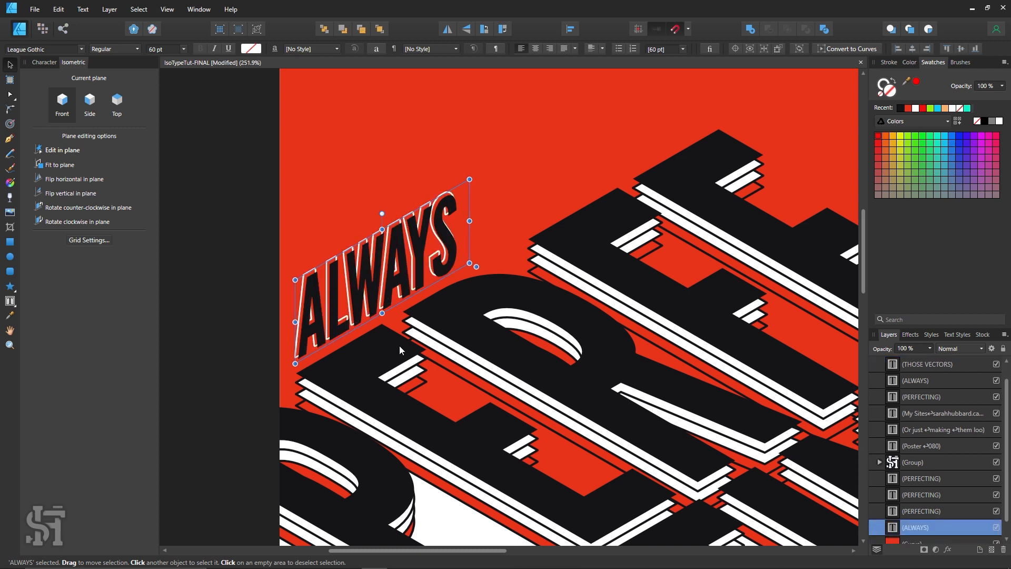
key(Down)
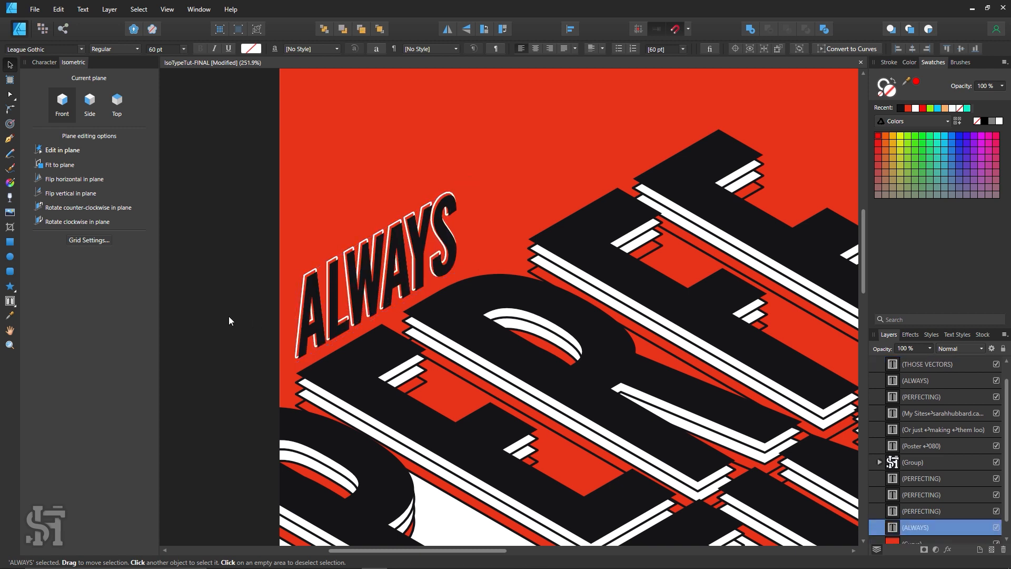
- Move the white ALWAYS outline slightly down and right so it sits almost directly behind the black lettering
click(228, 316)
key(z)
alt+click(736, 293)
alt+click(736, 294)
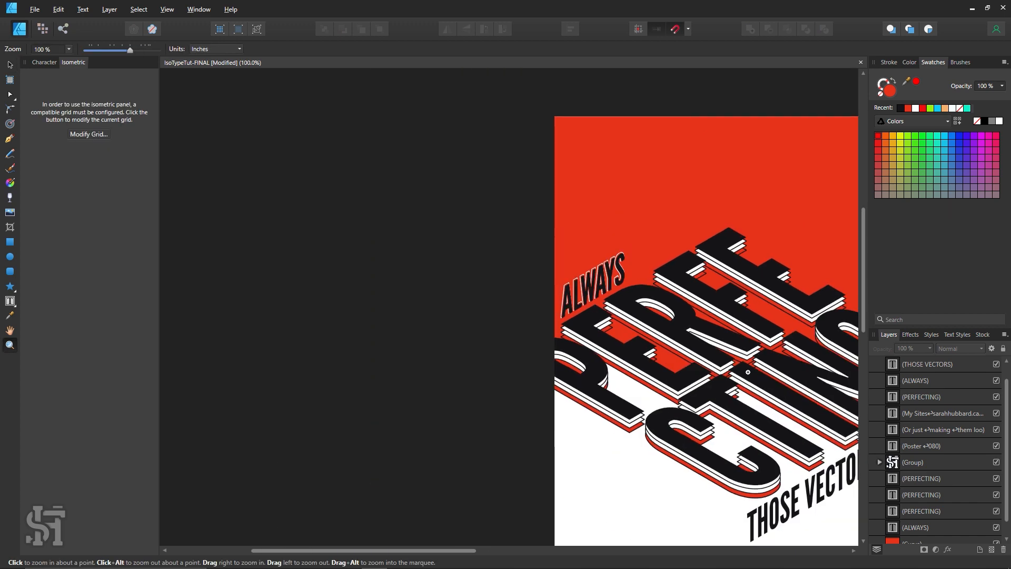
key(h)
drag(683, 311, 564, 288)
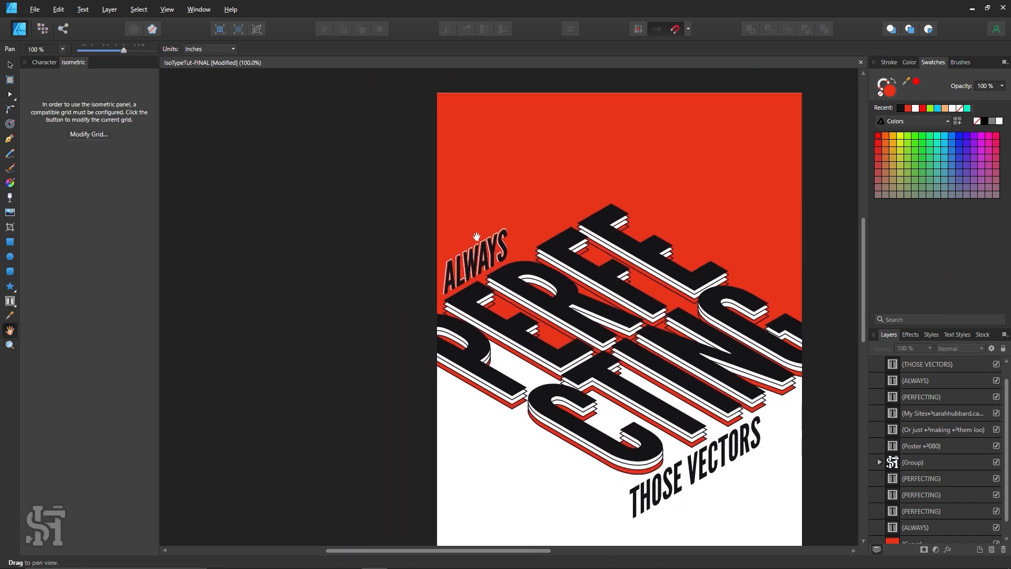
key(z)
drag(495, 258, 553, 259)
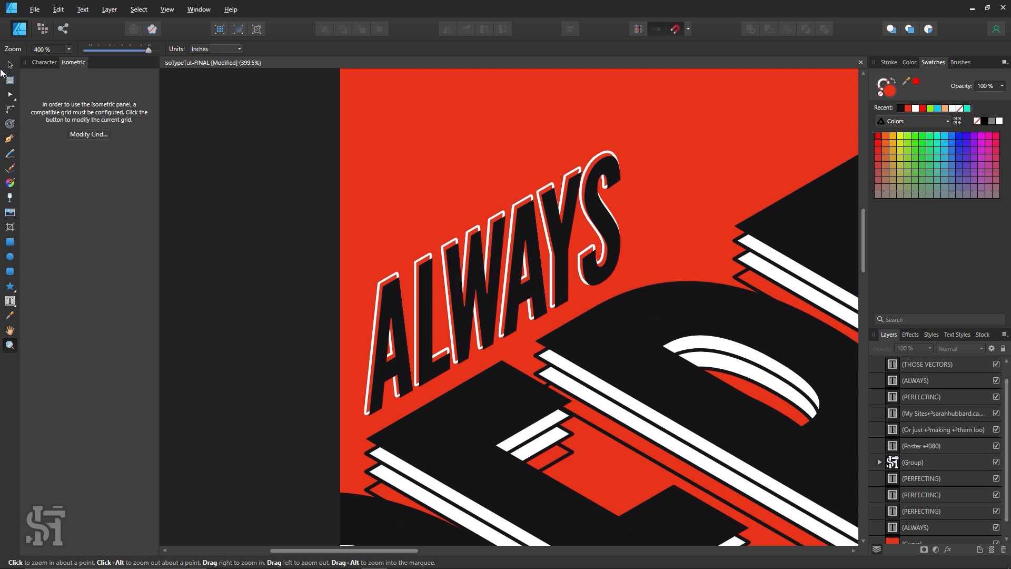
click(10, 65)
click(380, 285)
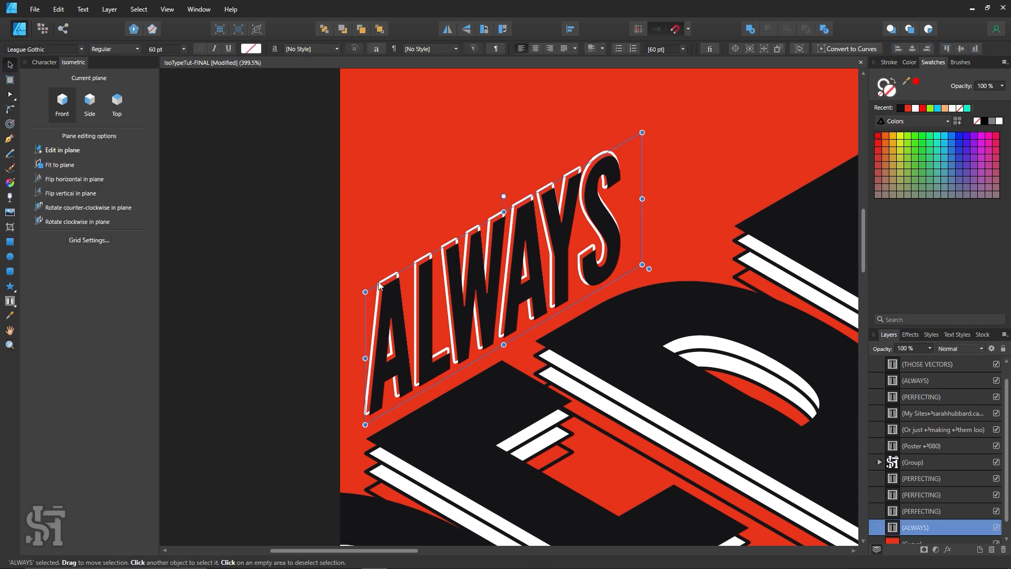
drag(380, 285, 401, 310)
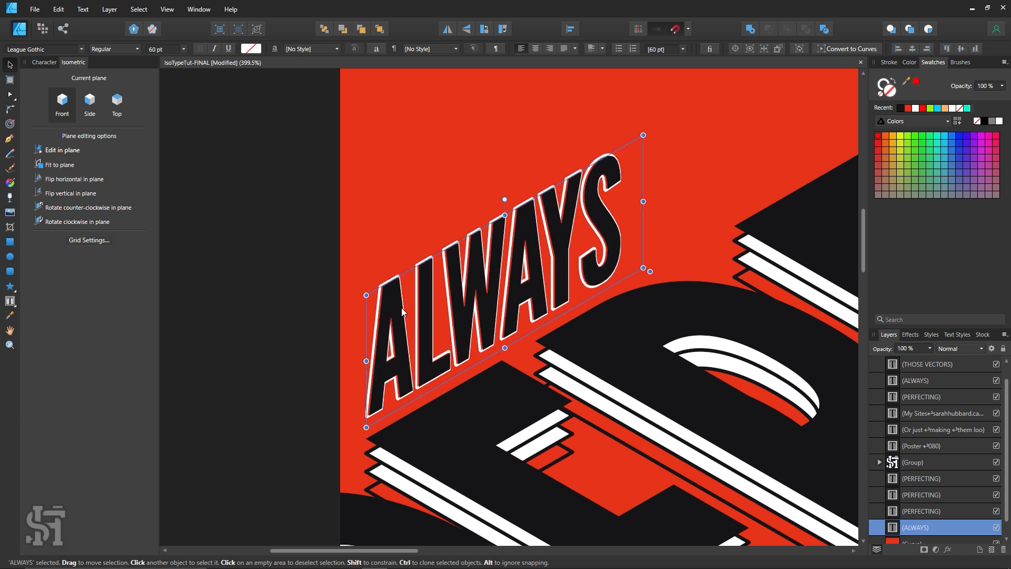
- Nudge the white ALWAYS outline up and to the left to give it a slight offset from the black lettering
key(Left)
key(Up)
key(Up)
key(Left)
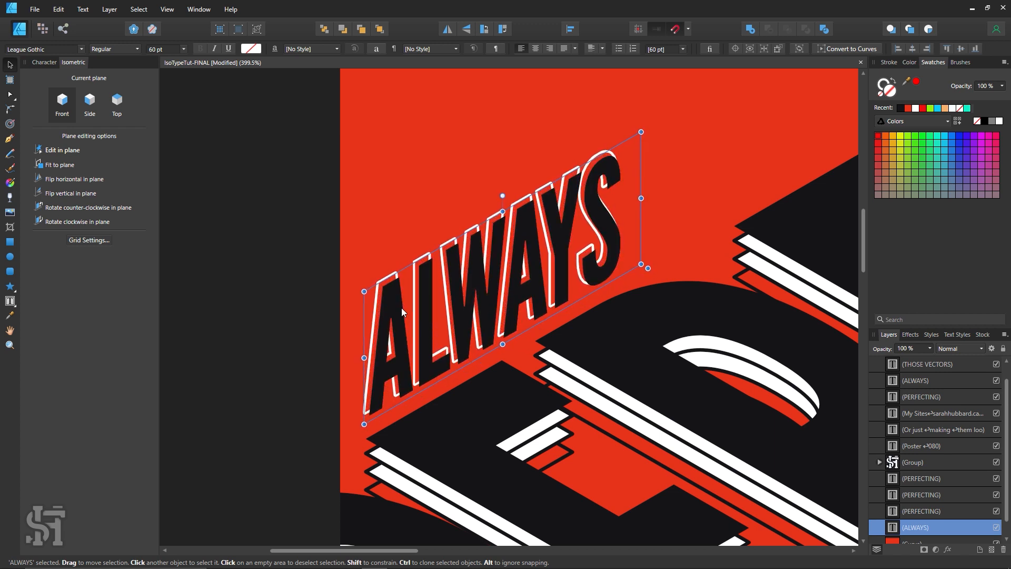
key(Up)
key(Left)
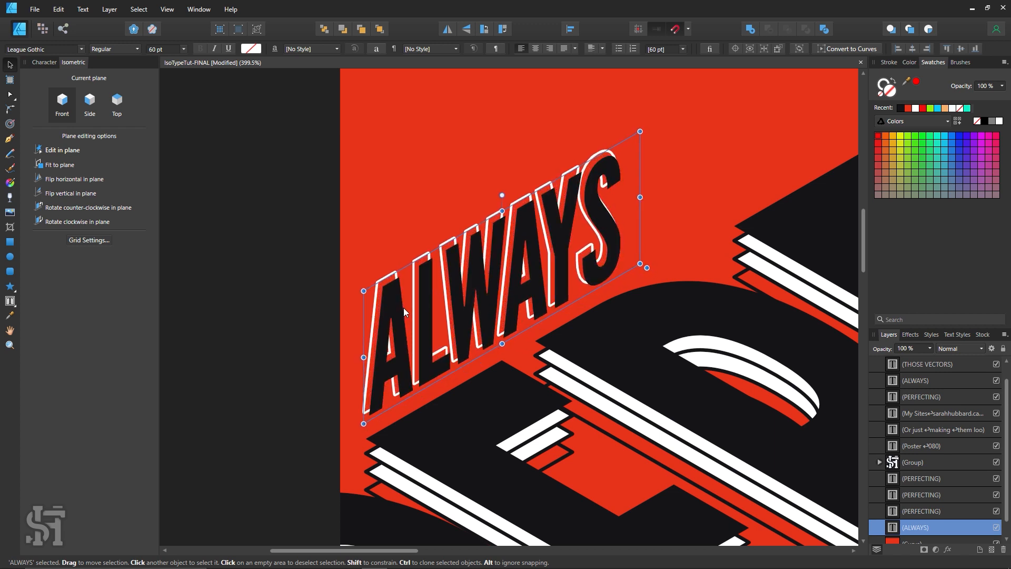
- Recolour the black THOSE VECTORS text with the poster's red fill
key(z)
alt+click(668, 370)
alt+click(668, 371)
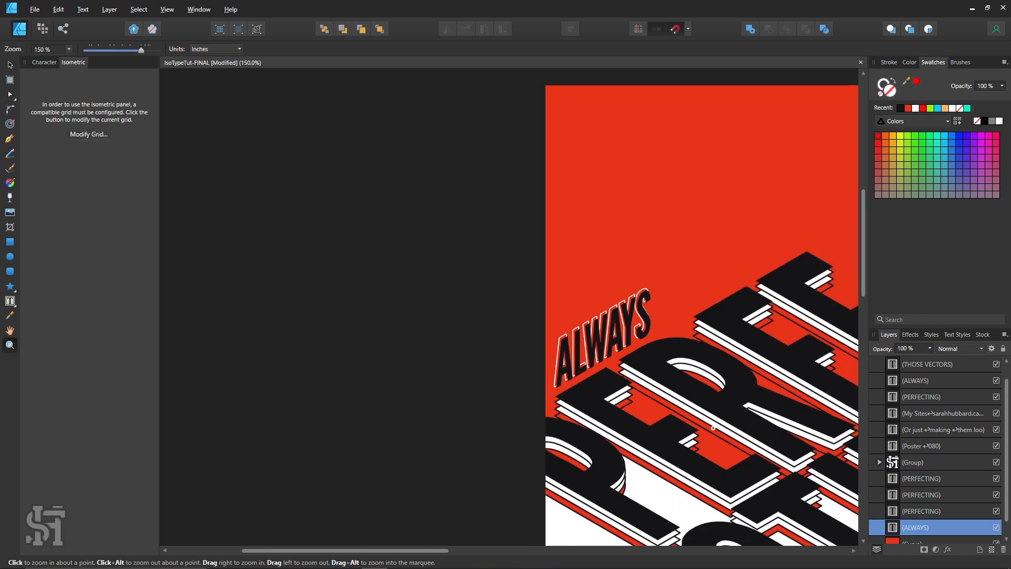
alt+click(663, 357)
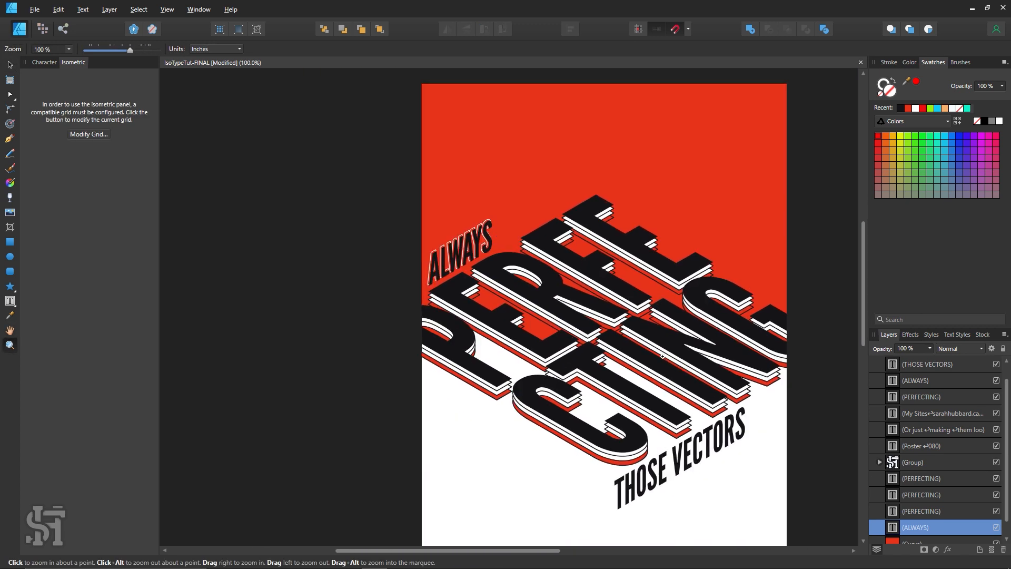
key(h)
drag(662, 357, 584, 326)
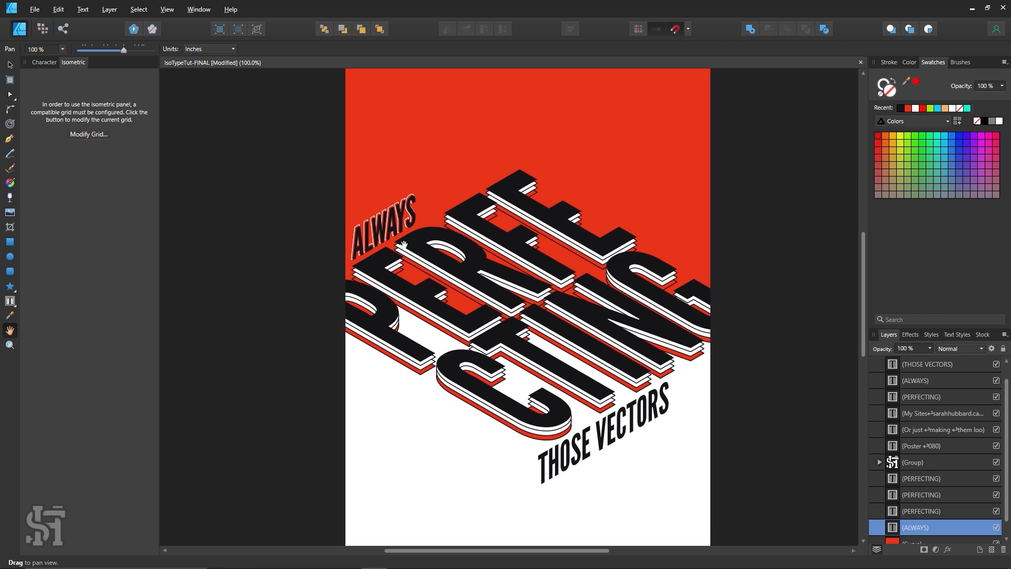
drag(481, 406, 450, 390)
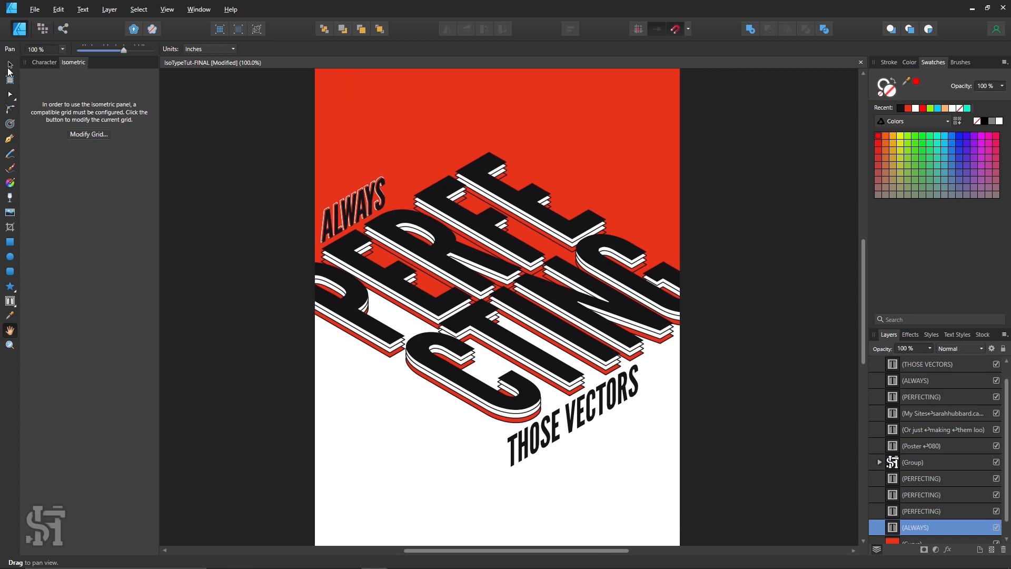
click(9, 65)
click(542, 435)
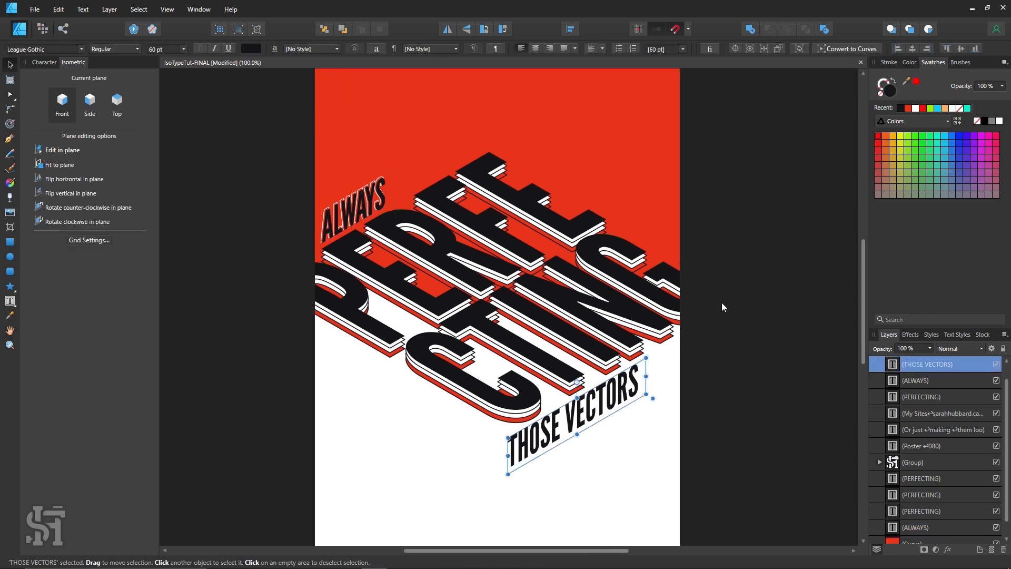
click(906, 108)
click(807, 210)
- Duplicate the red THOSE VECTORS text just below the original and swap its fill and stroke to make an outline
scroll(768, 234, down, 2)
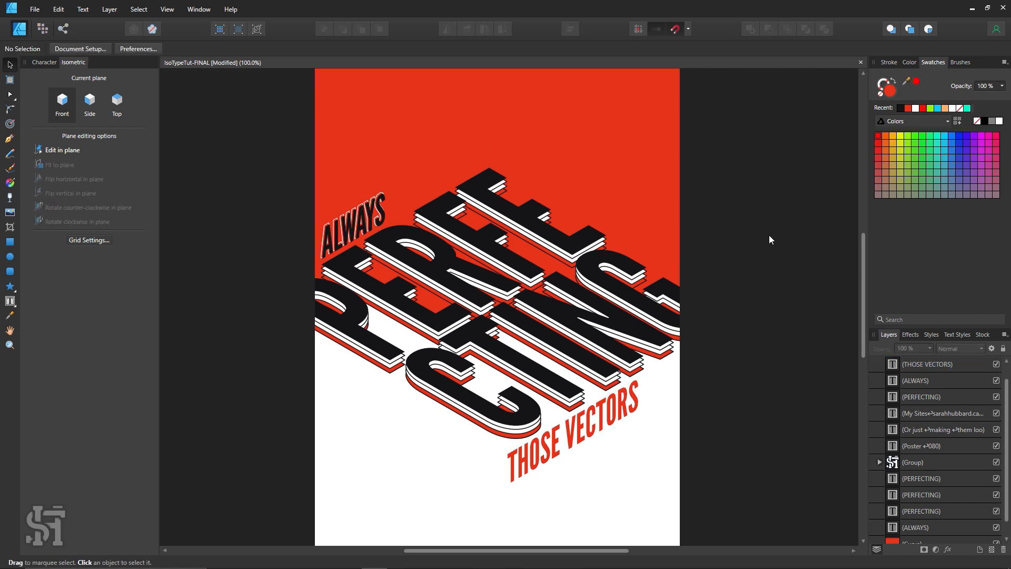
click(579, 405)
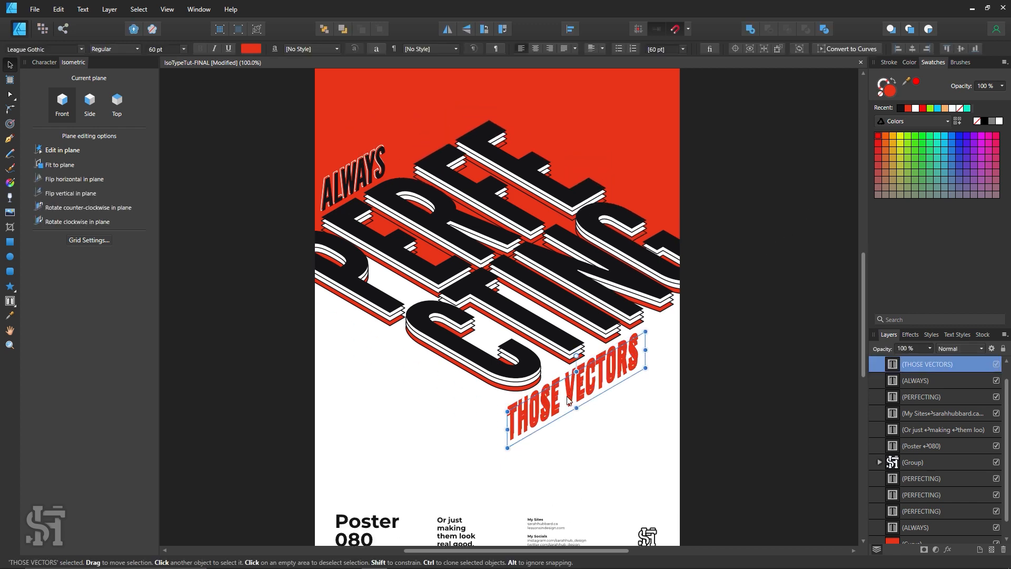
drag(580, 405, 589, 437)
click(894, 82)
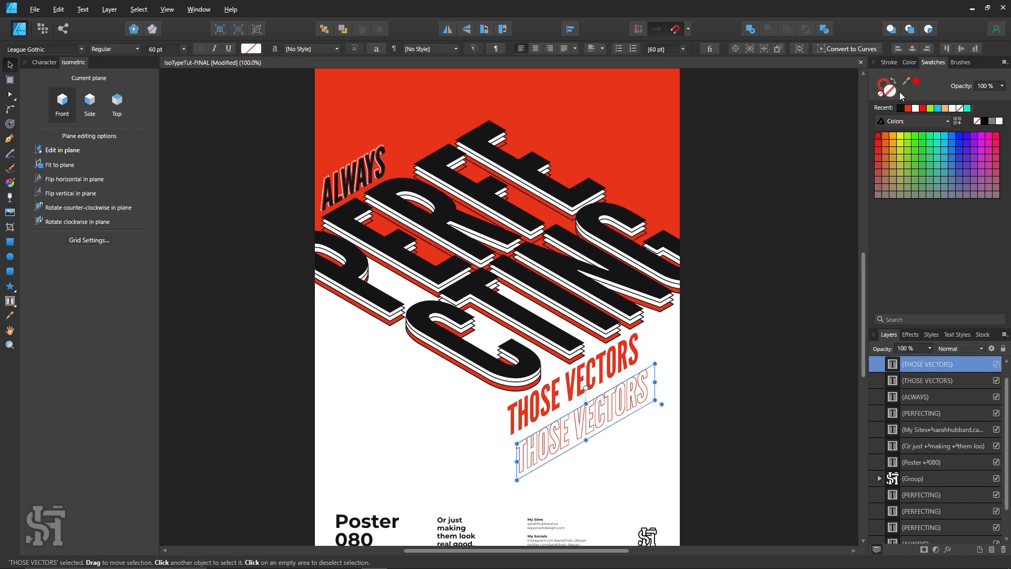
- Make the THOSE VECTORS outline black and stack it directly behind the red lettering, at the very back
click(900, 108)
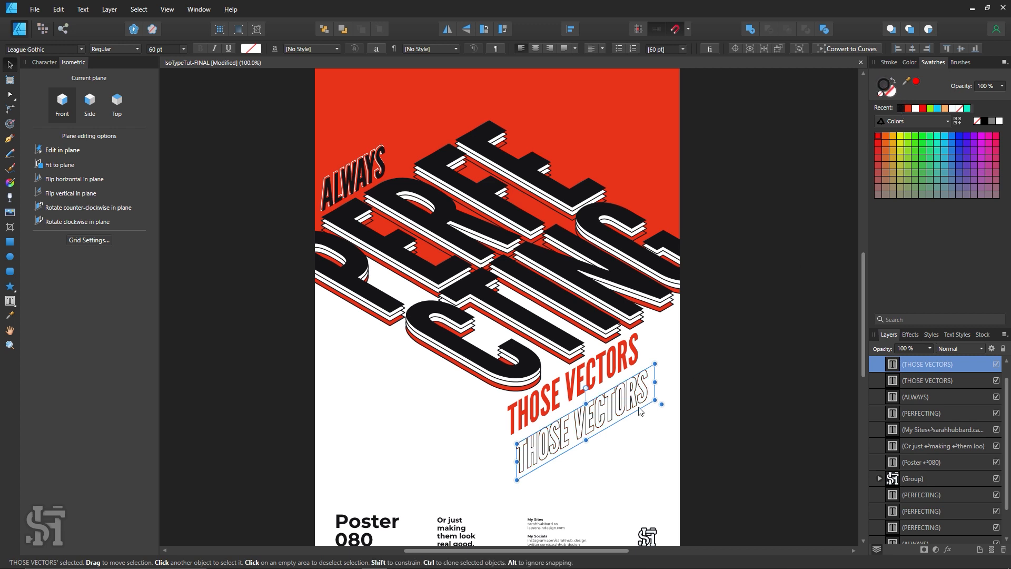
drag(620, 409, 611, 373)
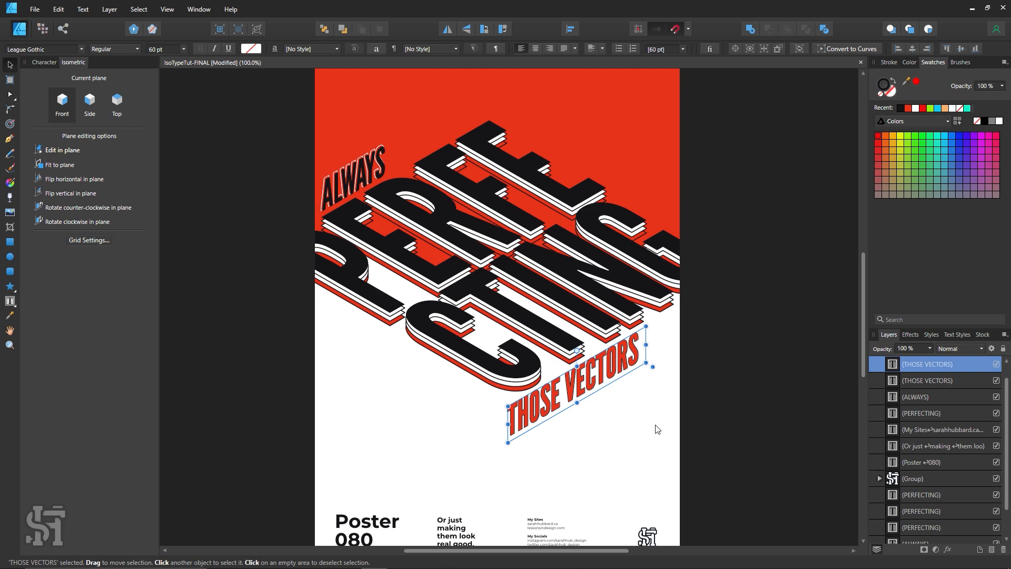
key(ctrl+shift+[)
- Nudge the black THOSE VECTORS outline up and to the left for a slight offset from the red lettering
key(z)
drag(549, 400, 550, 378)
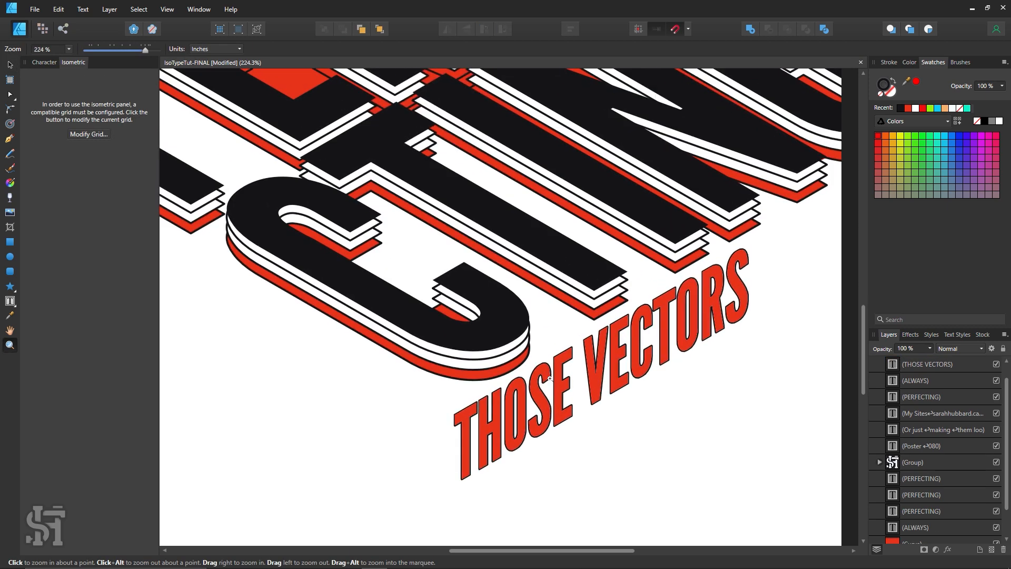
scroll(550, 378, down, 2)
click(15, 67)
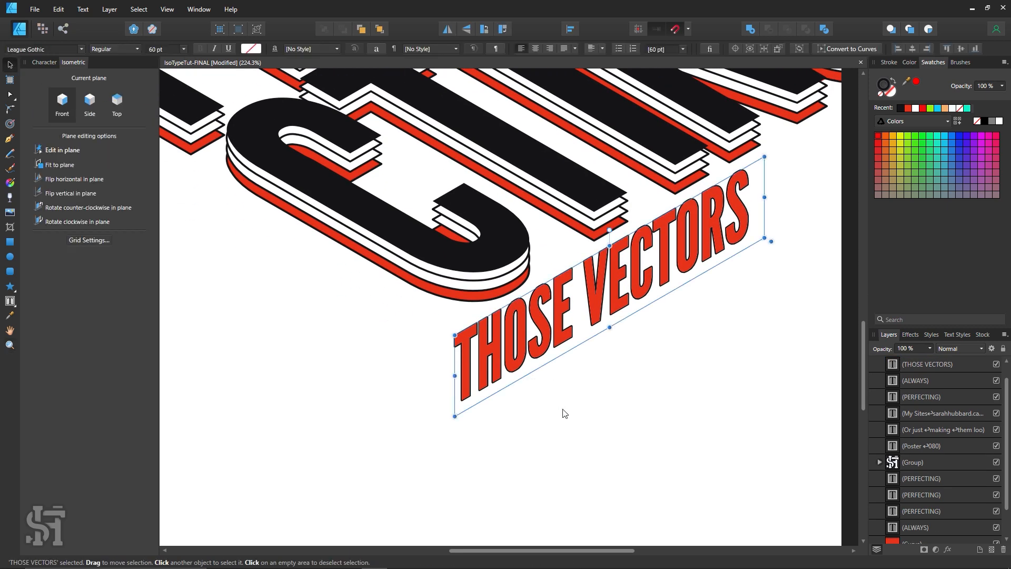
key(Left)
key(Left)
key(Left)
key(Left)
key(Up)
key(Up)
key(Up)
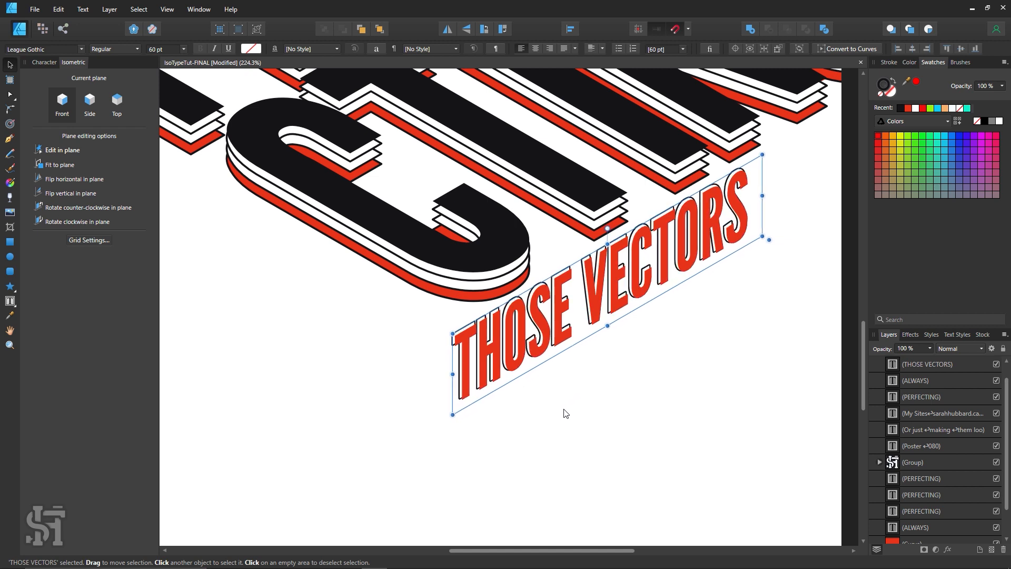
key(Left)
key(Left)
key(Up)
key(Up)
key(Left)
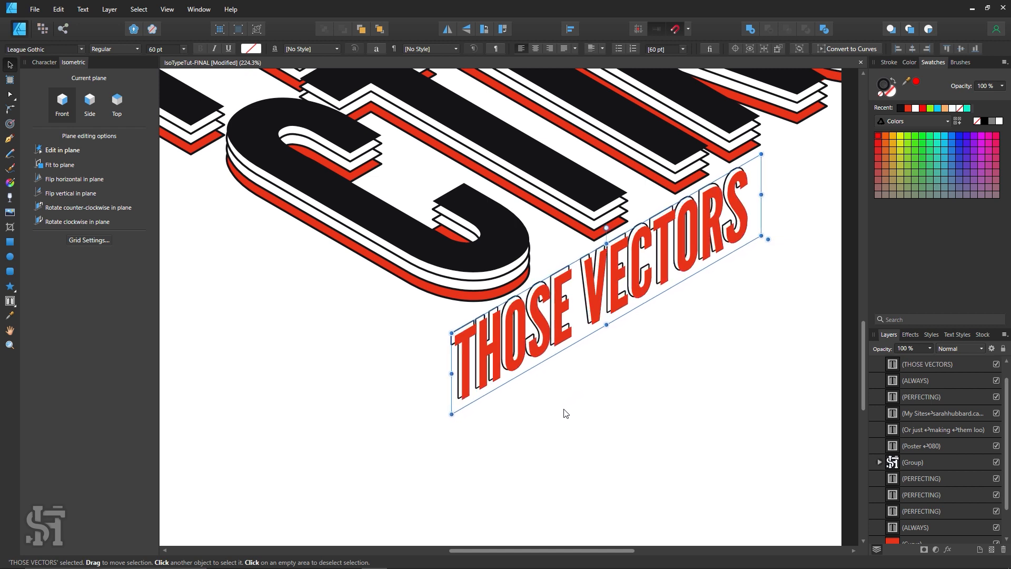
key(Right)
key(Down)
- Group the red THOSE VECTORS text with its black outline
key(z)
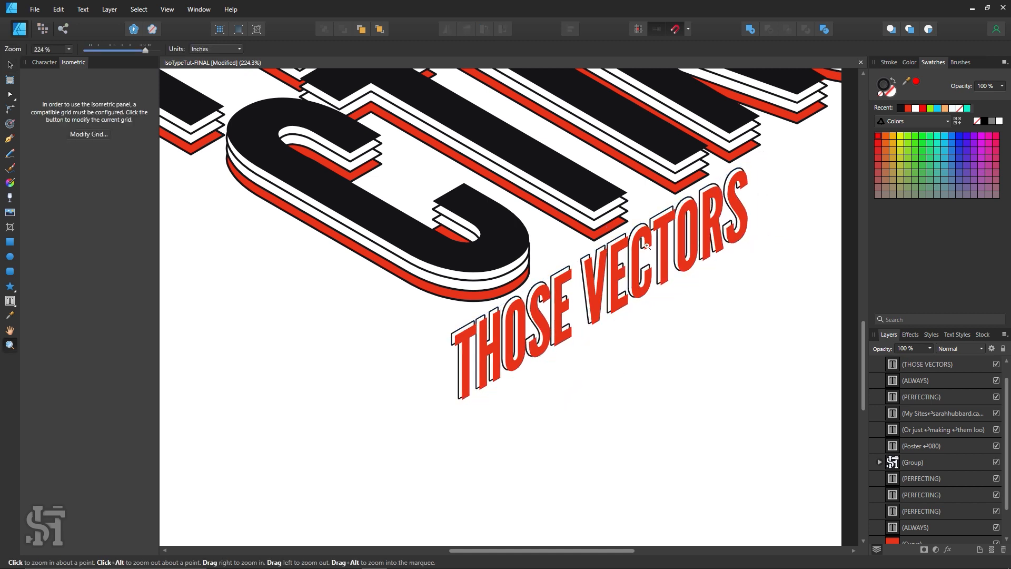
alt+click(647, 232)
alt+click(647, 235)
alt+click(647, 234)
alt+click(648, 235)
scroll(638, 148, up, 3)
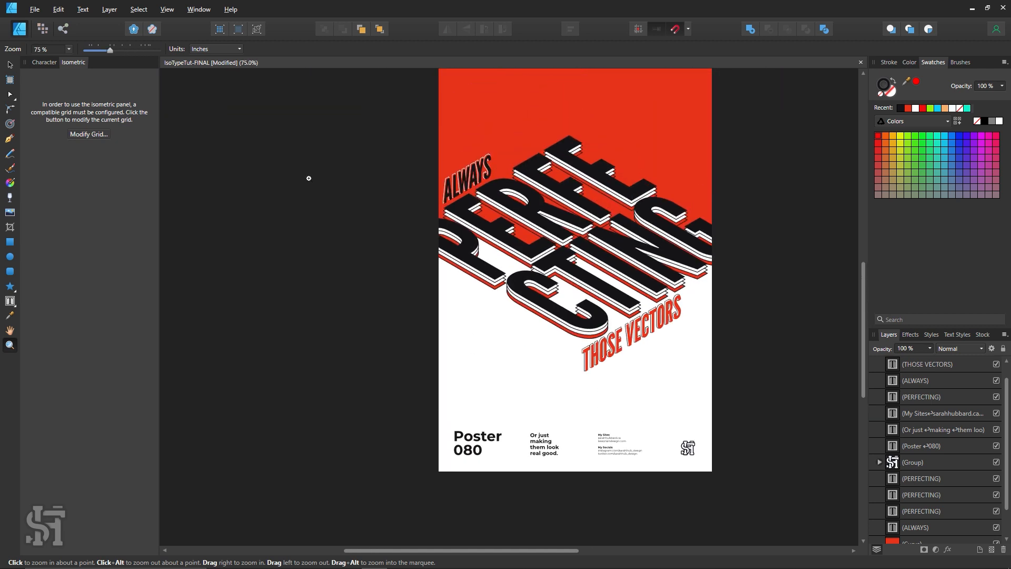
key(v)
drag(746, 279, 552, 423)
key(ctrl+g)
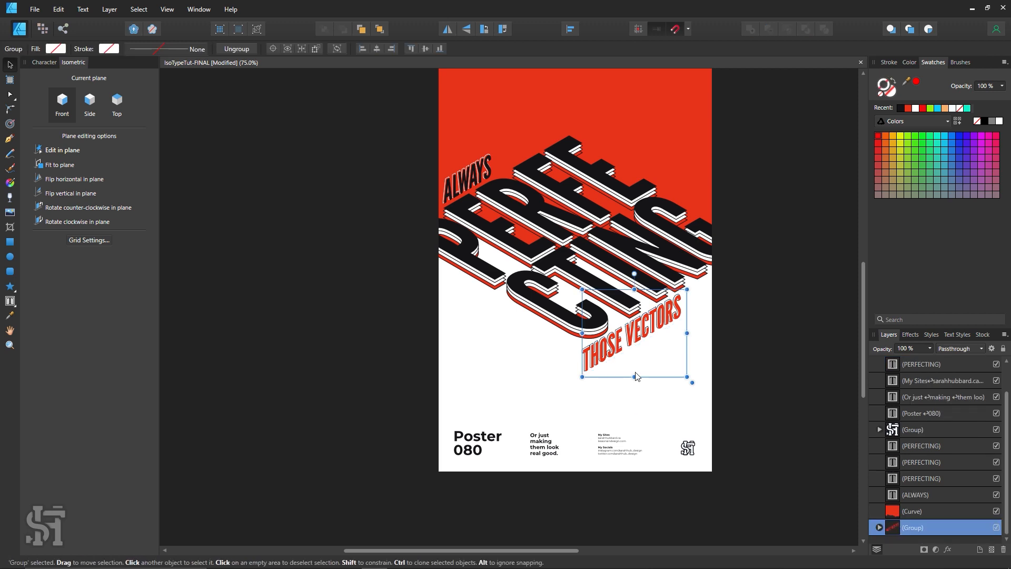
click(620, 389)
- Draw a large red rectangle on the Side plane below PERFECTING, ending at the left edge of THOSE VECTORS and running past the poster's lower-left area
scroll(606, 390, up, 2)
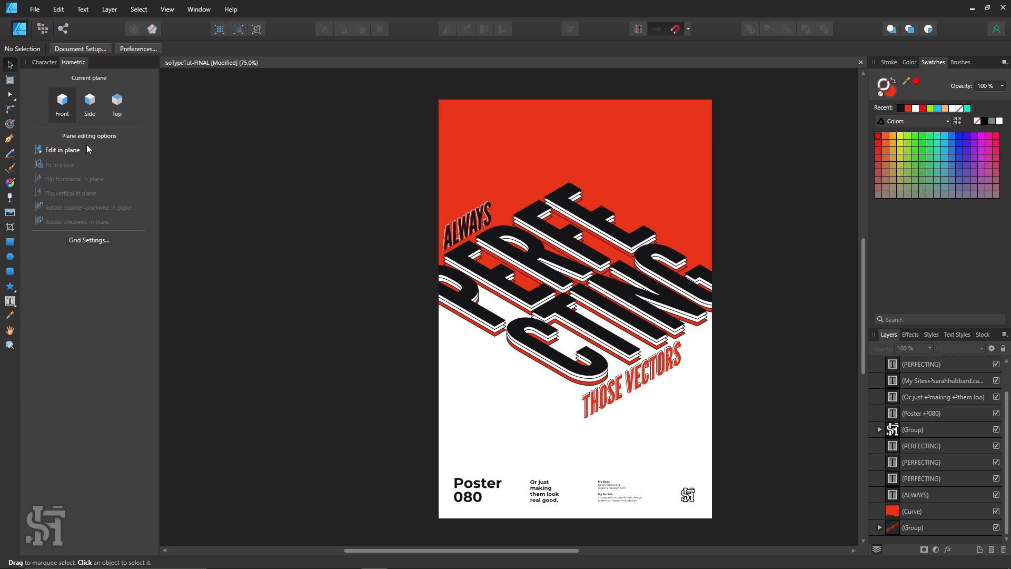
click(10, 242)
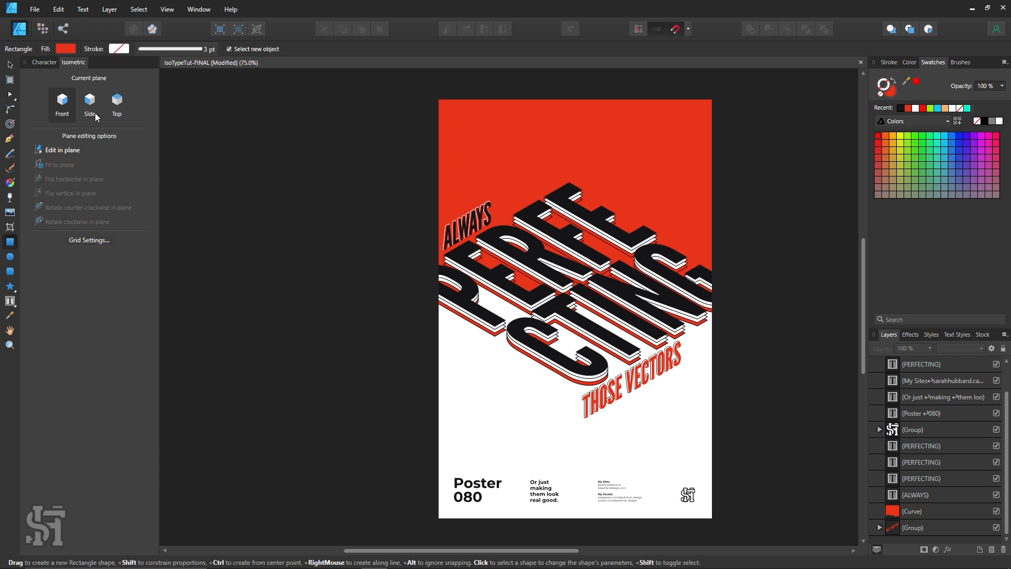
click(89, 105)
scroll(339, 254, down, 3)
drag(314, 354, 560, 305)
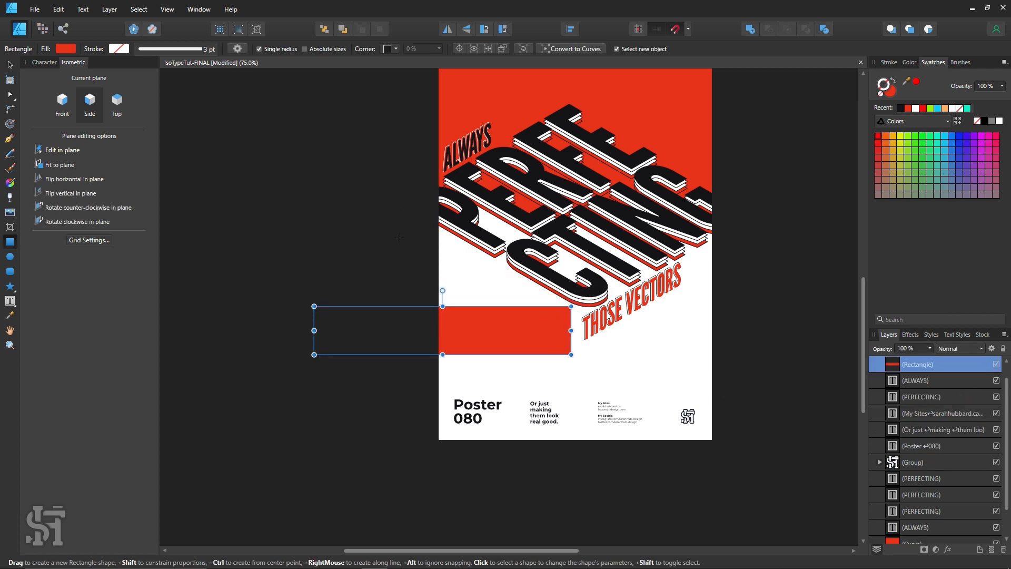
key(ctrl+z)
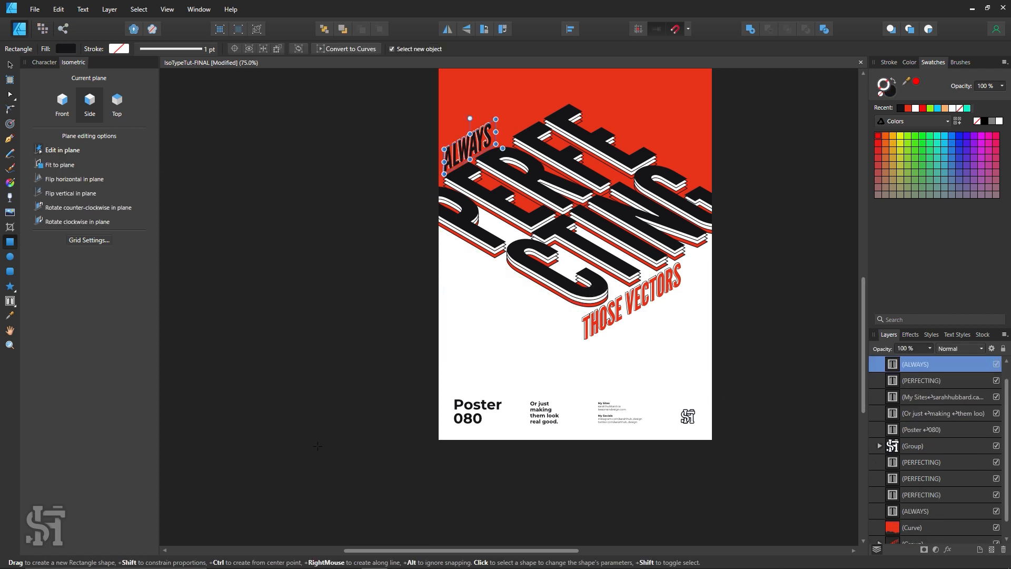
drag(314, 449, 582, 313)
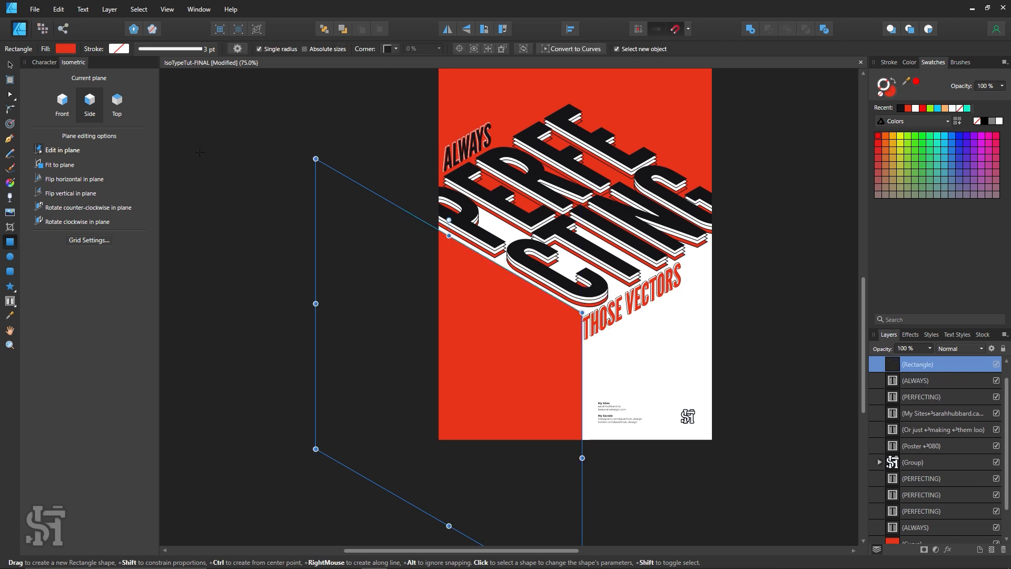
- Nudge the red Side-plane rectangle up so its slanted top edge meets the lower edge of the PERFECTING lettering
key(v)
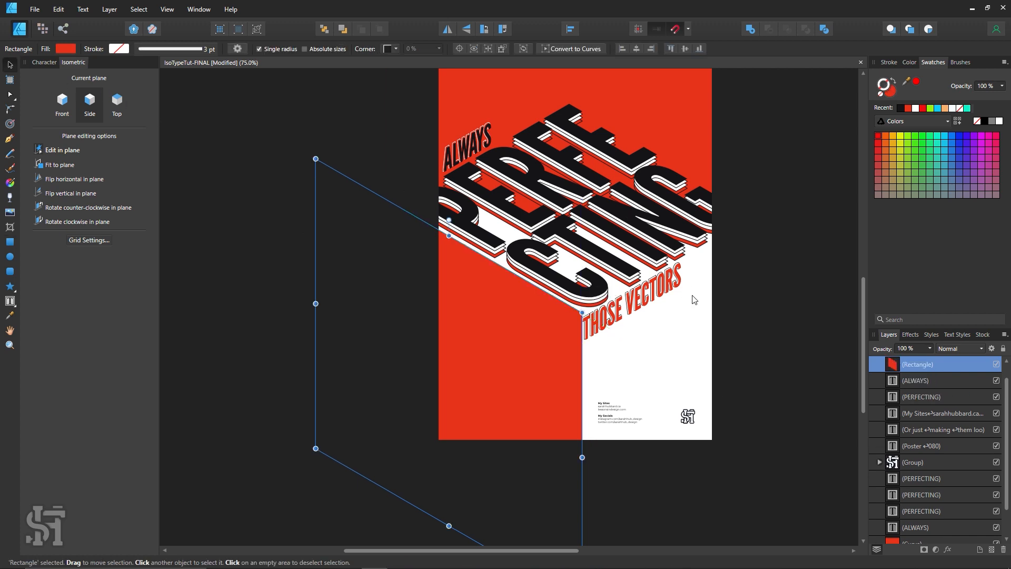
key(Up)
key(Up)
key(Up)
key(Up)
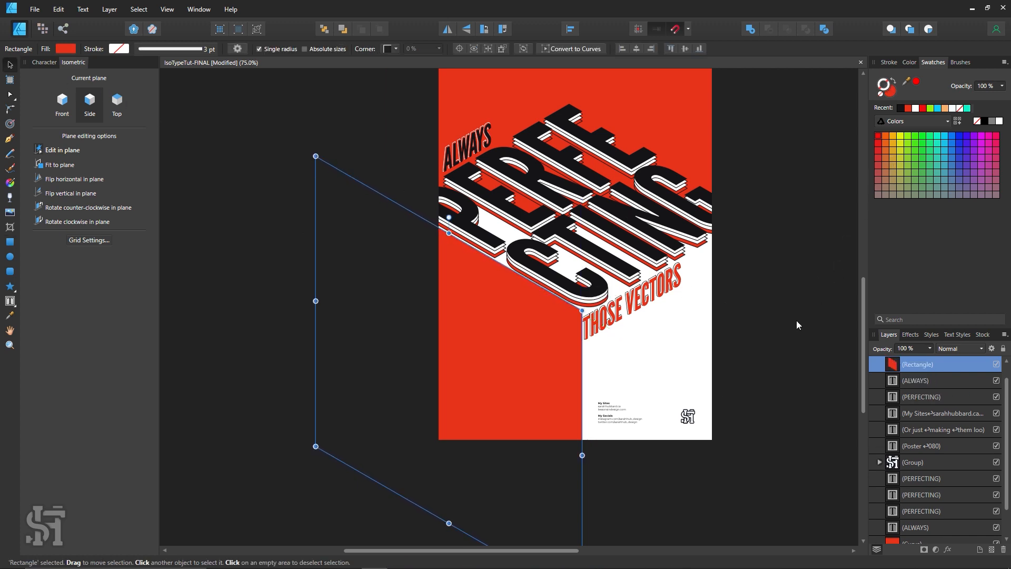
key(Up)
click(796, 322)
click(554, 319)
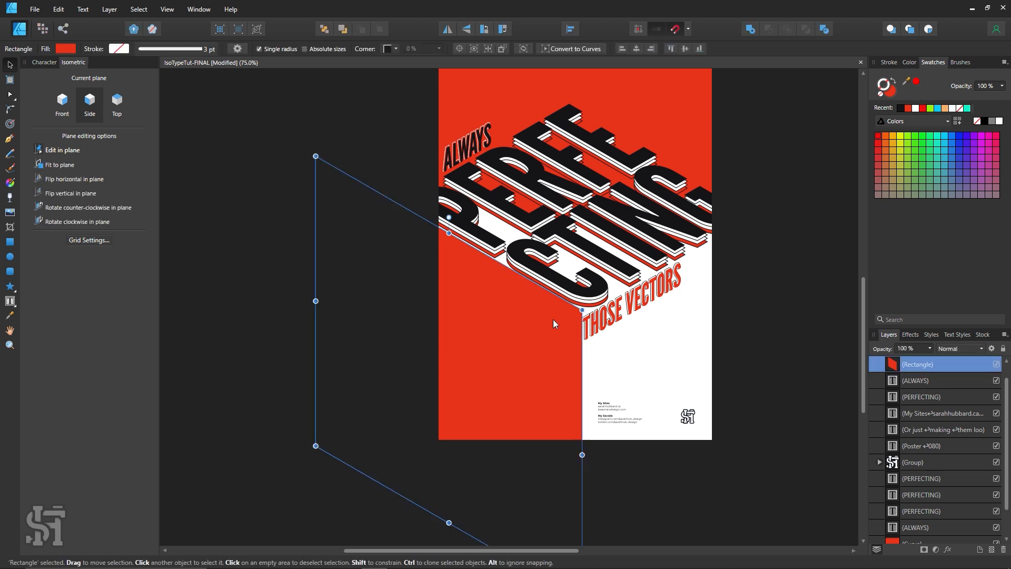
key(Up)
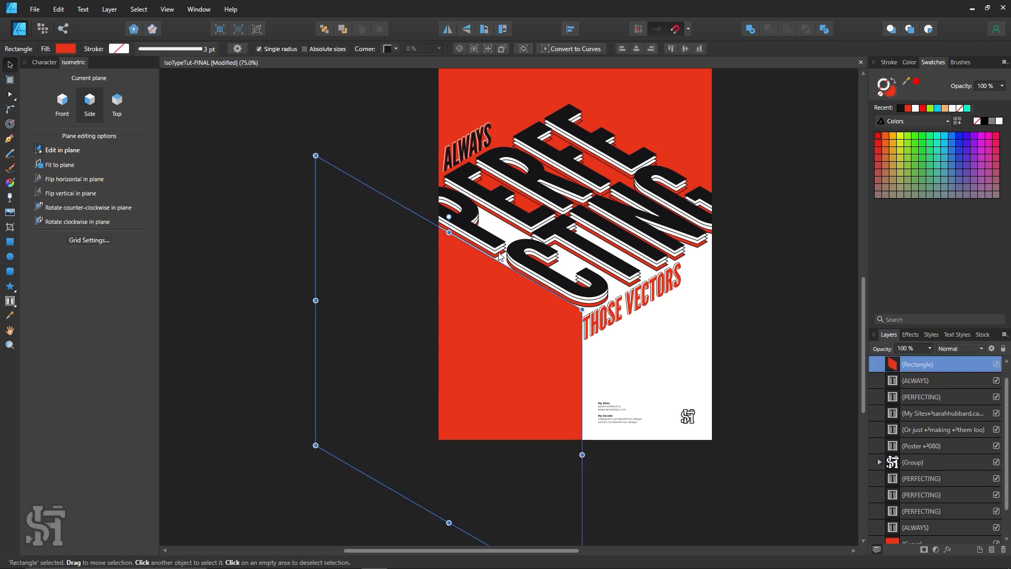
click(757, 337)
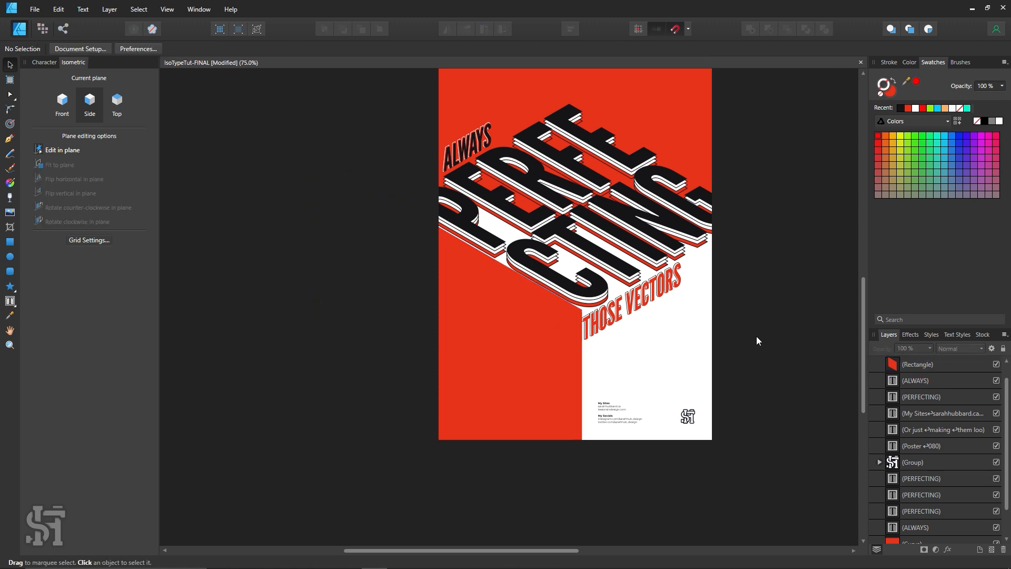
click(570, 343)
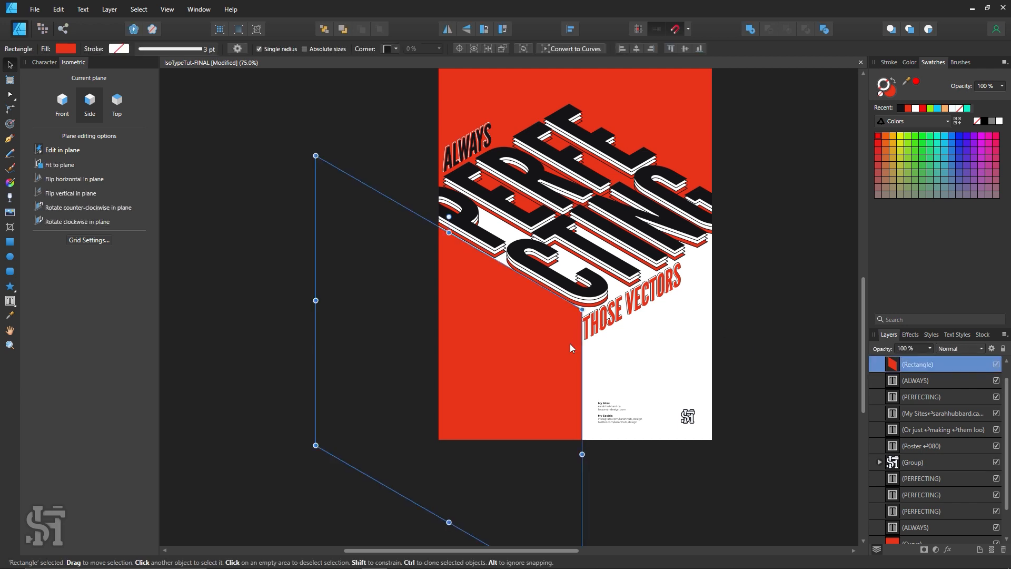
- Nudge the grouped THOSE VECTORS lettering slightly left and down so its first letter meets the red rectangle's vertical edge
click(617, 324)
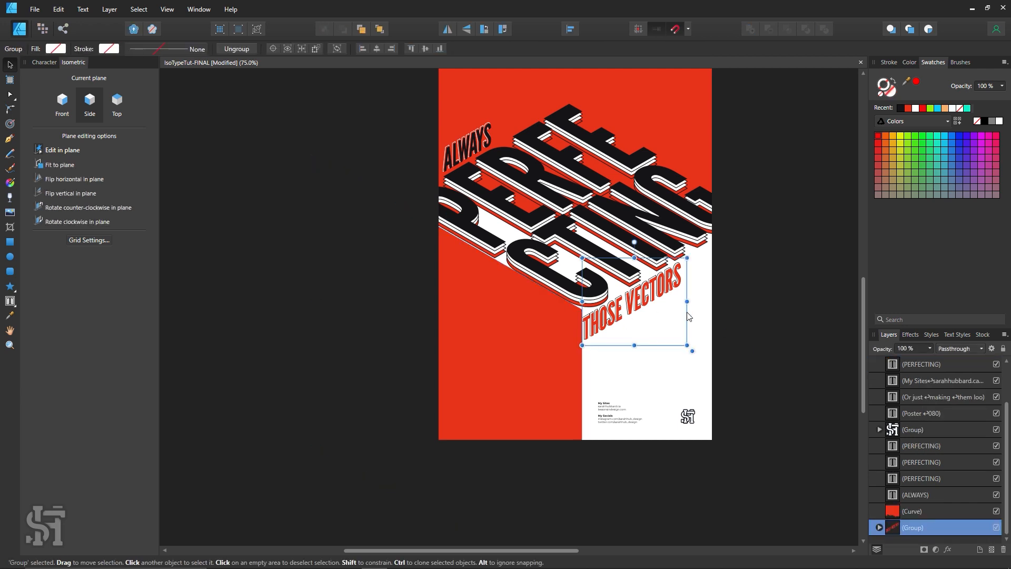
key(z)
drag(631, 294, 761, 368)
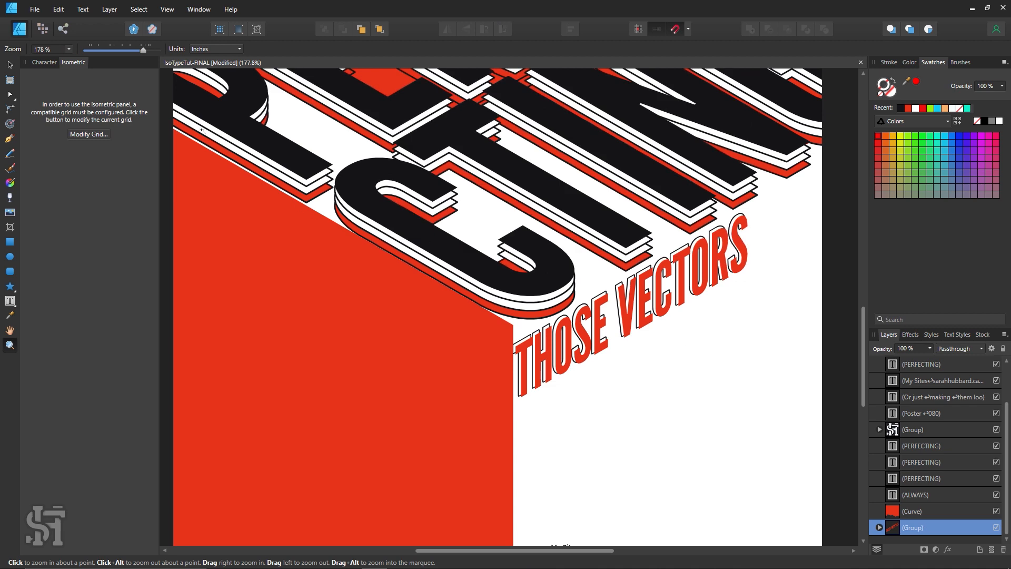
click(10, 65)
click(584, 372)
drag(579, 353, 570, 356)
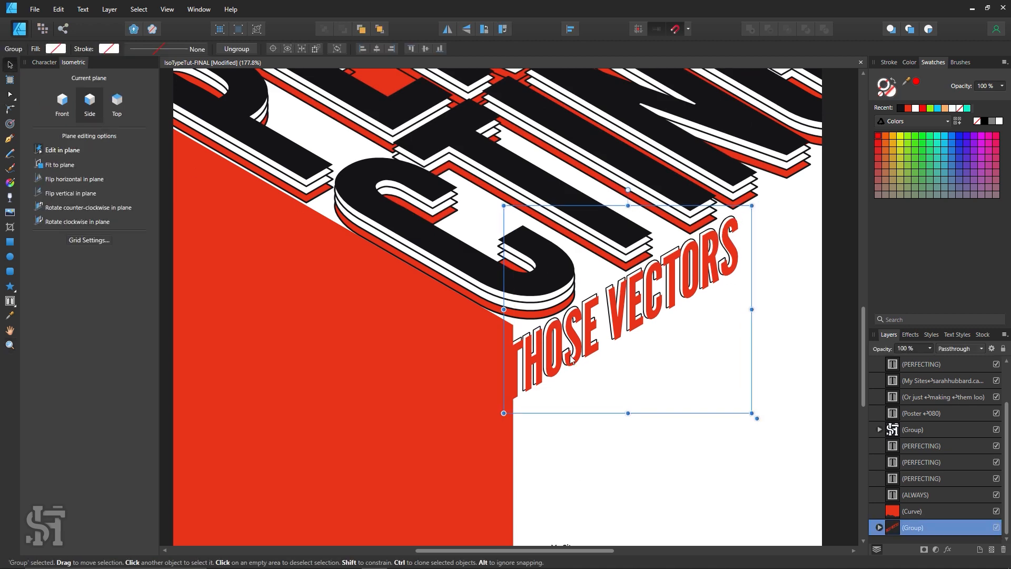
key(ctrl+z)
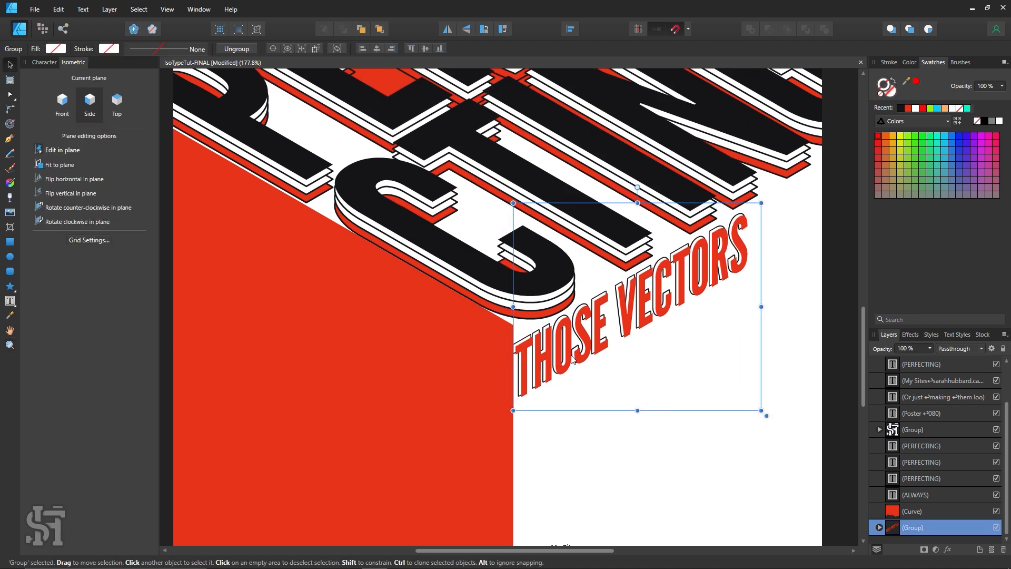
key(Left)
key(Left)
key(Left)
key(Left)
key(Left)
key(Left)
key(Left)
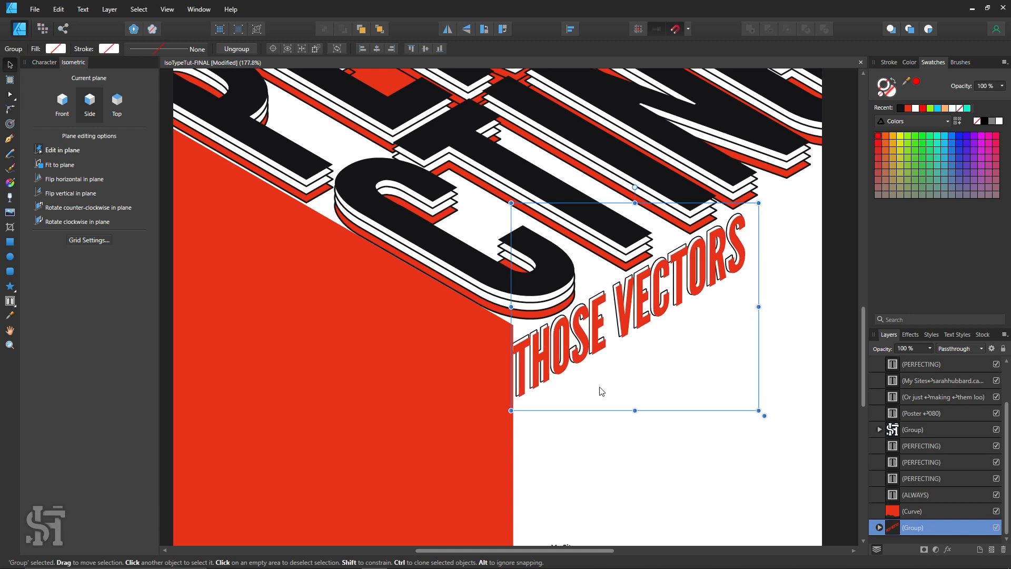
key(Down)
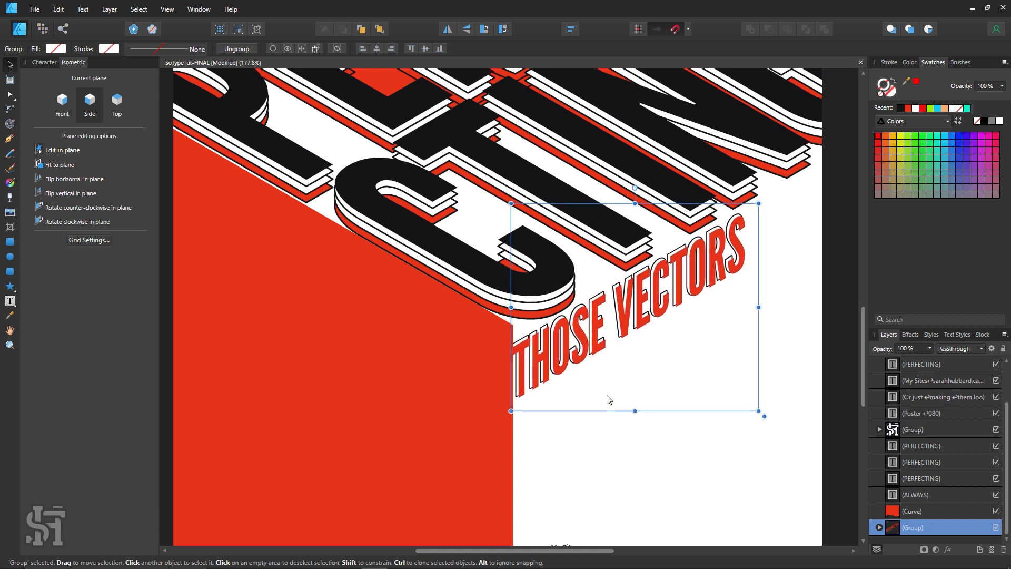
- Delete the large red Side-plane rectangle beneath PERFECTING
click(473, 429)
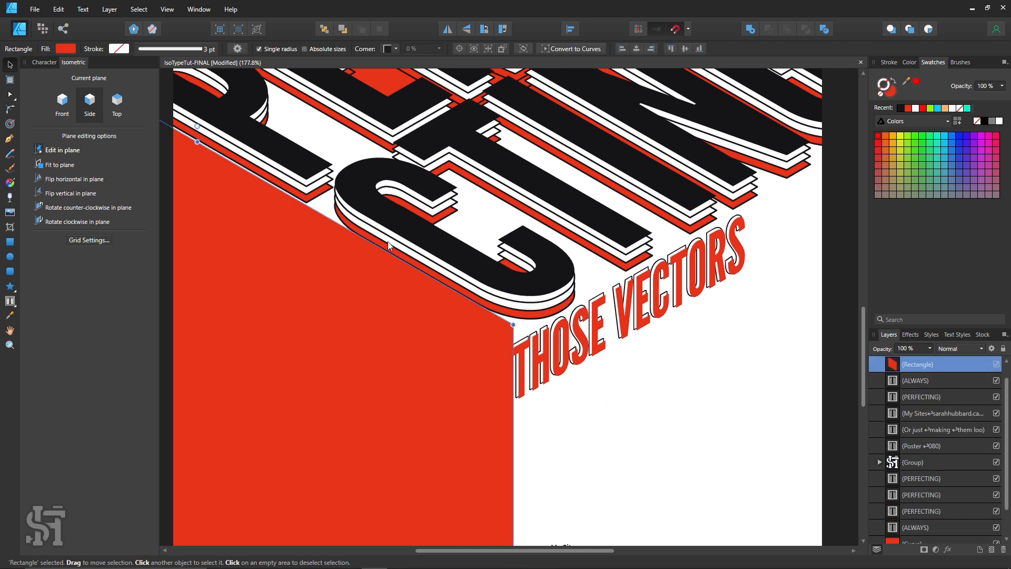
key(Delete)
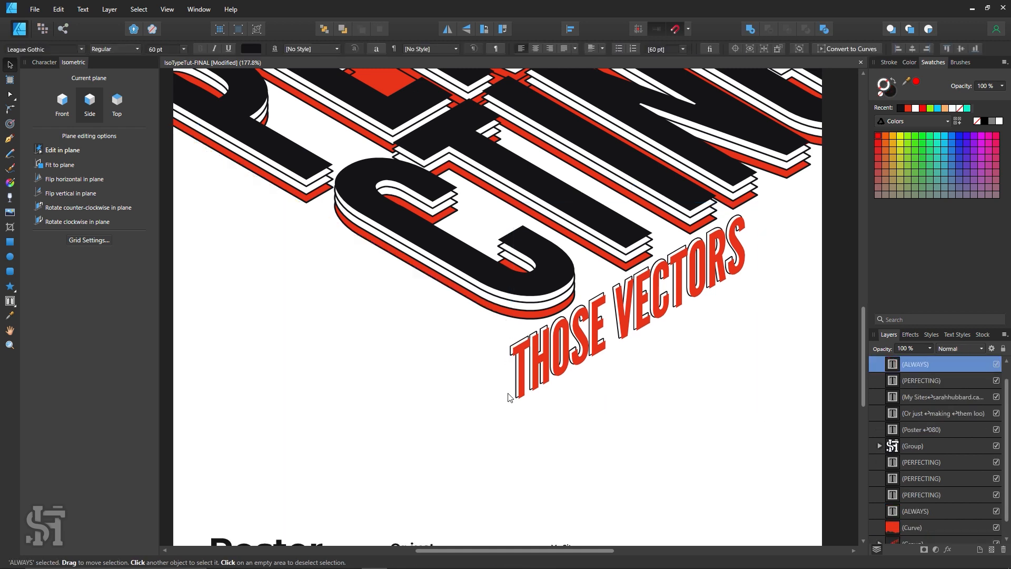
key(z)
alt+click(684, 290)
alt+click(684, 290)
key(space)
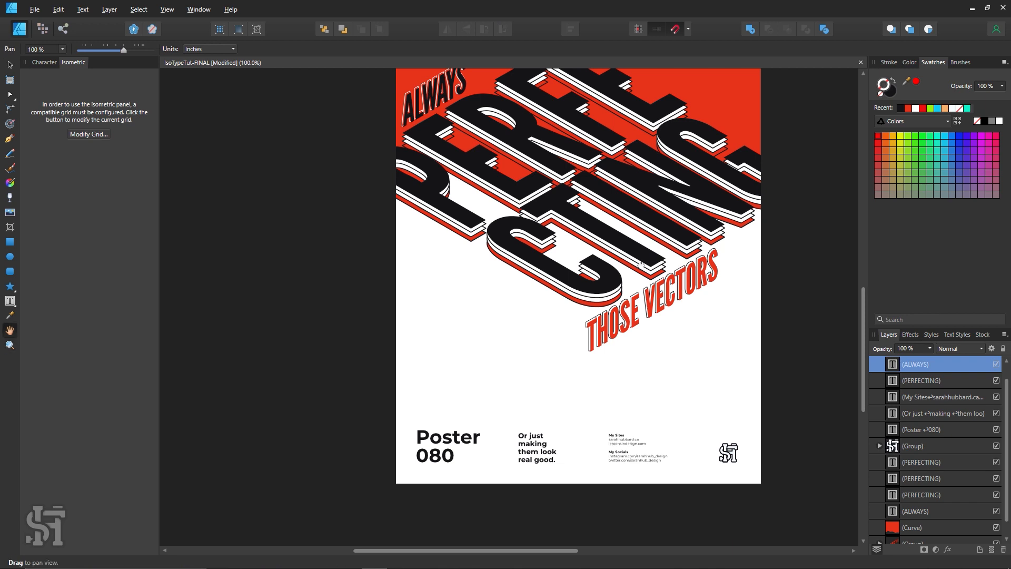
drag(642, 265, 588, 329)
alt+click(629, 275)
key(space)
drag(608, 295, 571, 327)
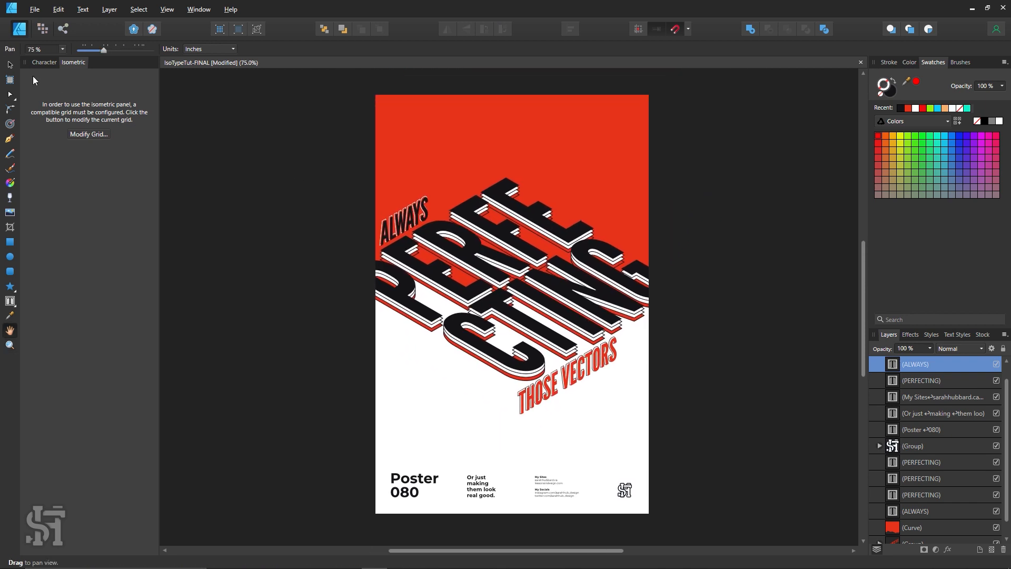
click(10, 64)
click(665, 156)
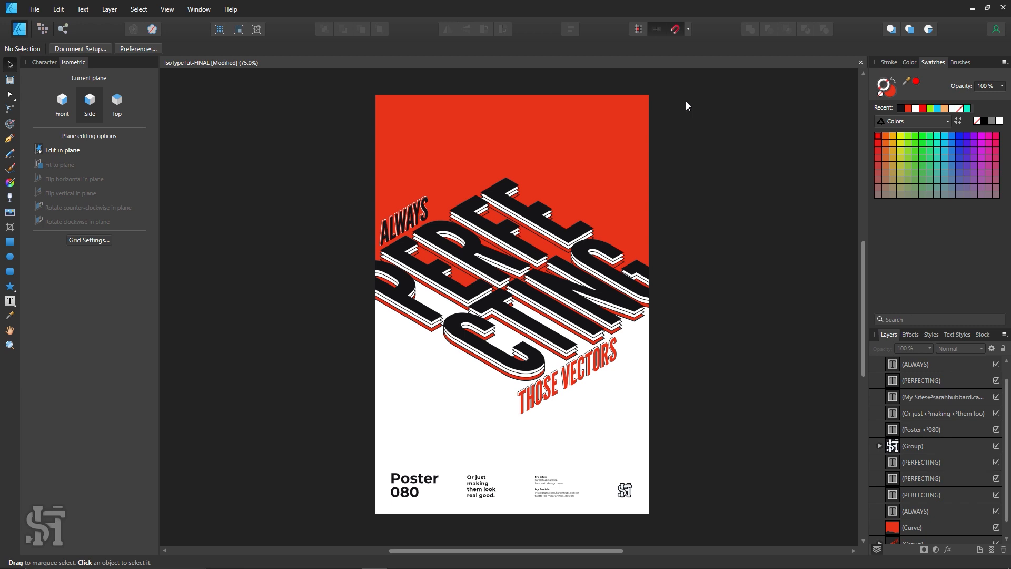
- Try moving the red background and all the isometric lettering slightly down the poster, leaving the footer text in place
drag(677, 82, 333, 442)
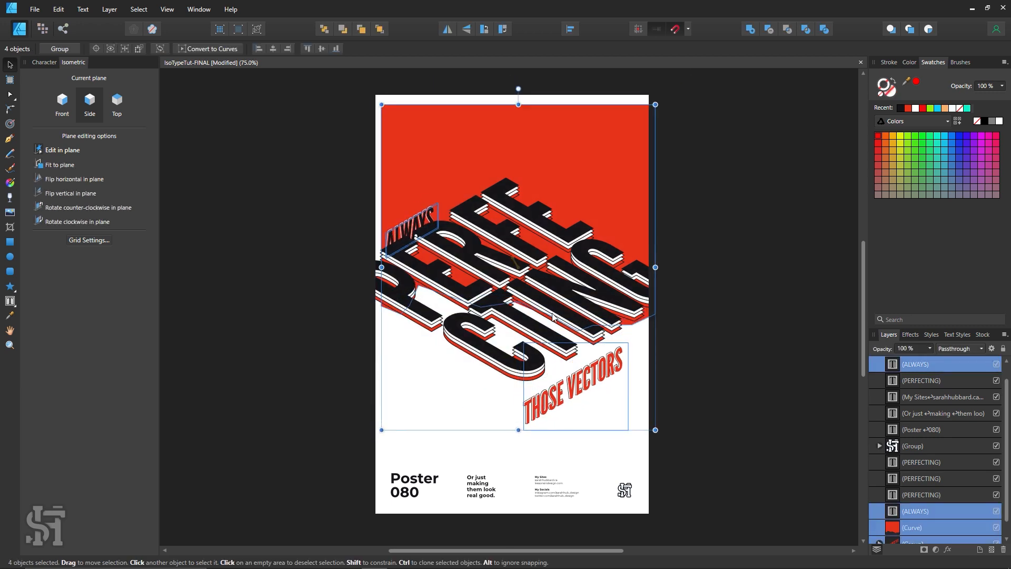
click(713, 338)
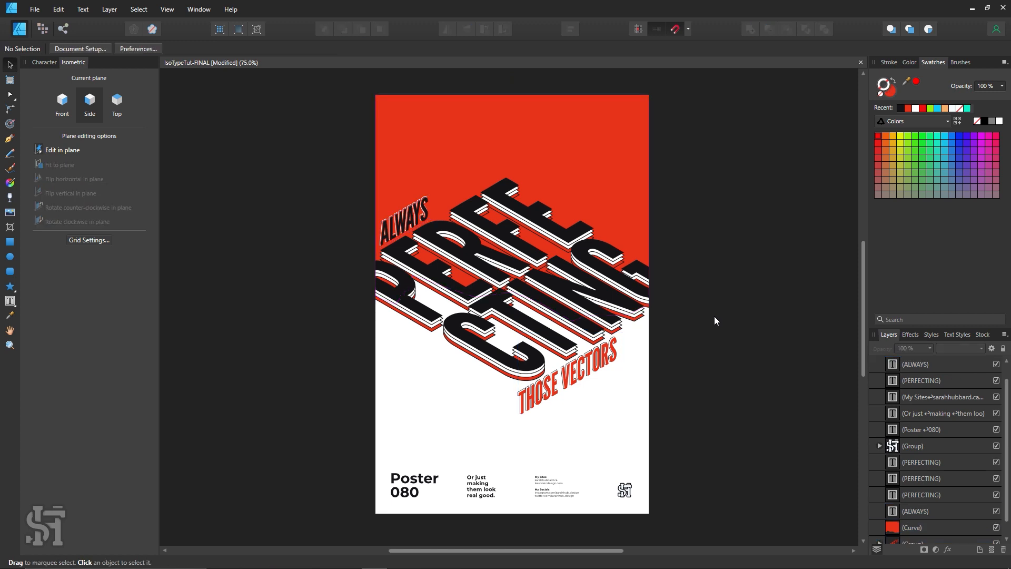
key(z)
alt+click(590, 263)
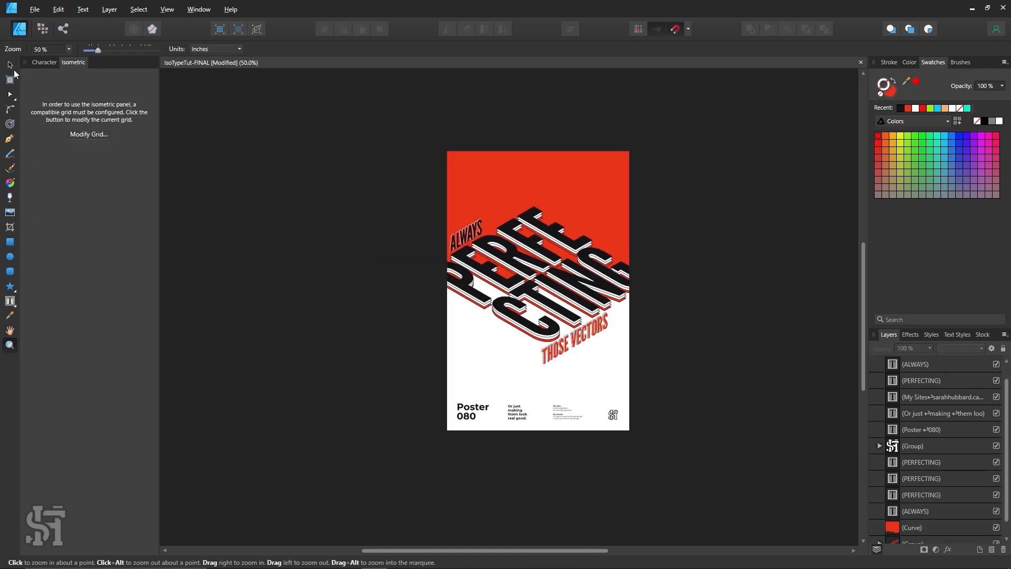
click(10, 65)
drag(776, 92, 360, 374)
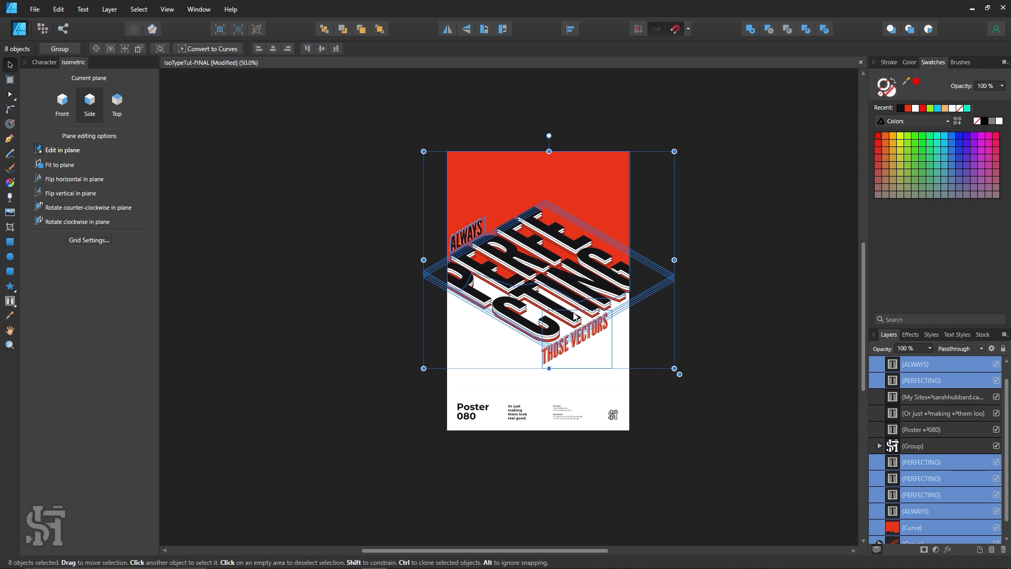
drag(571, 314, 572, 324)
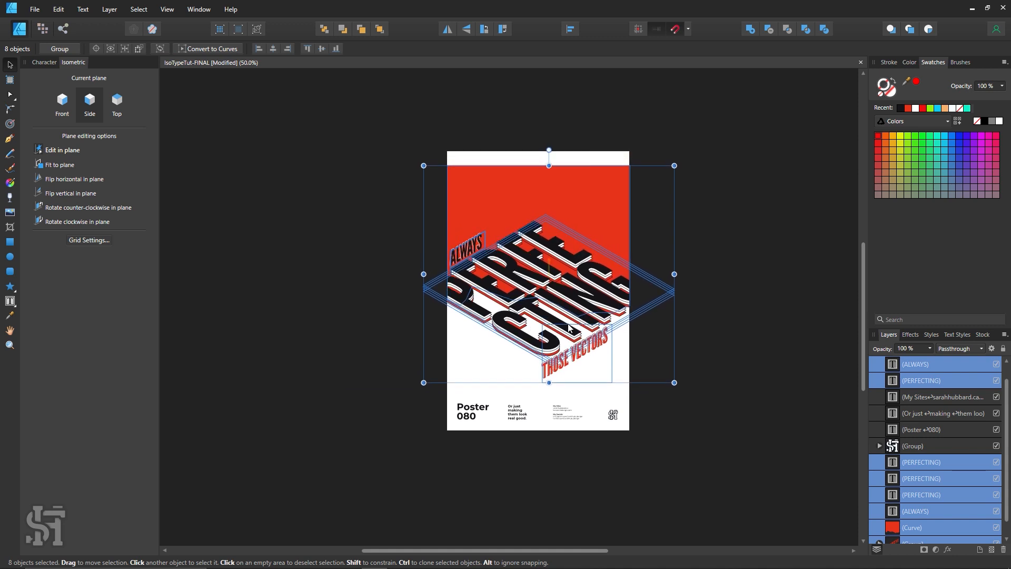
click(797, 236)
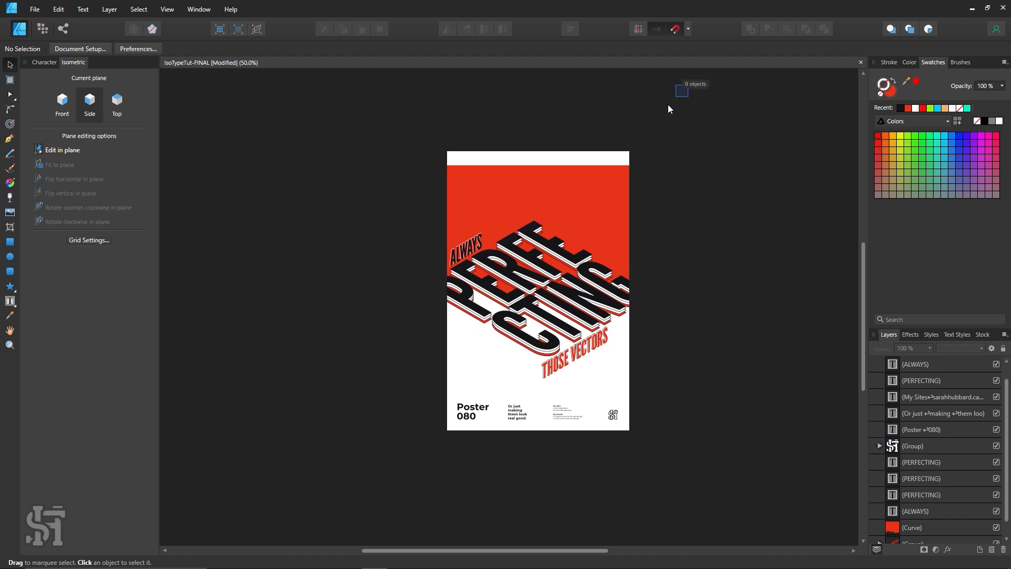
drag(668, 109, 264, 401)
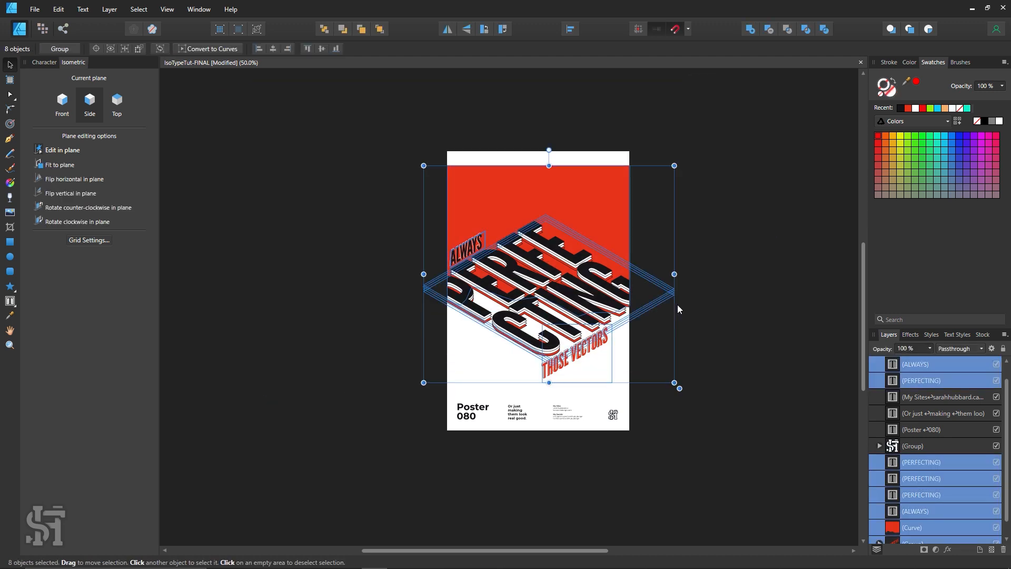
key(ctrl+z)
key(ctrl+z)
key(ctrl+z)
key(ctrl+z)
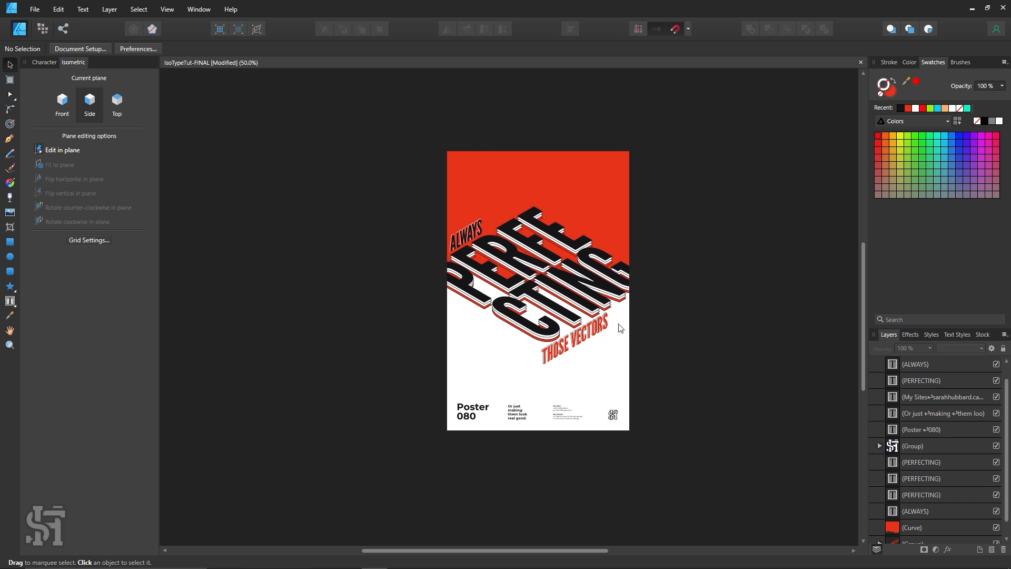
- Try sliding the THOSE VECTORS group up and to the right along the Side plane, closer to the poster's right edge
click(585, 337)
click(565, 357)
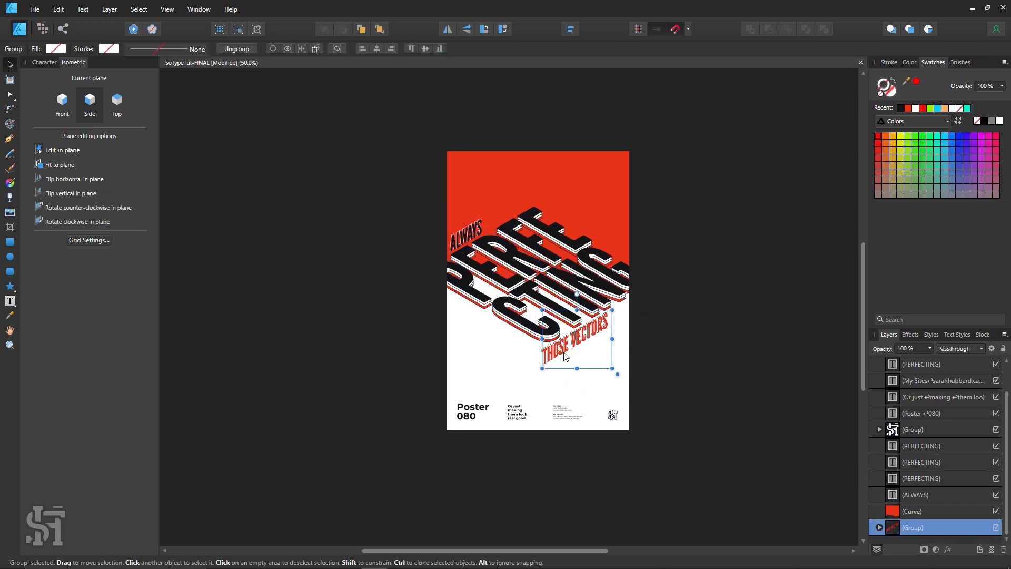
drag(565, 357, 582, 345)
click(744, 320)
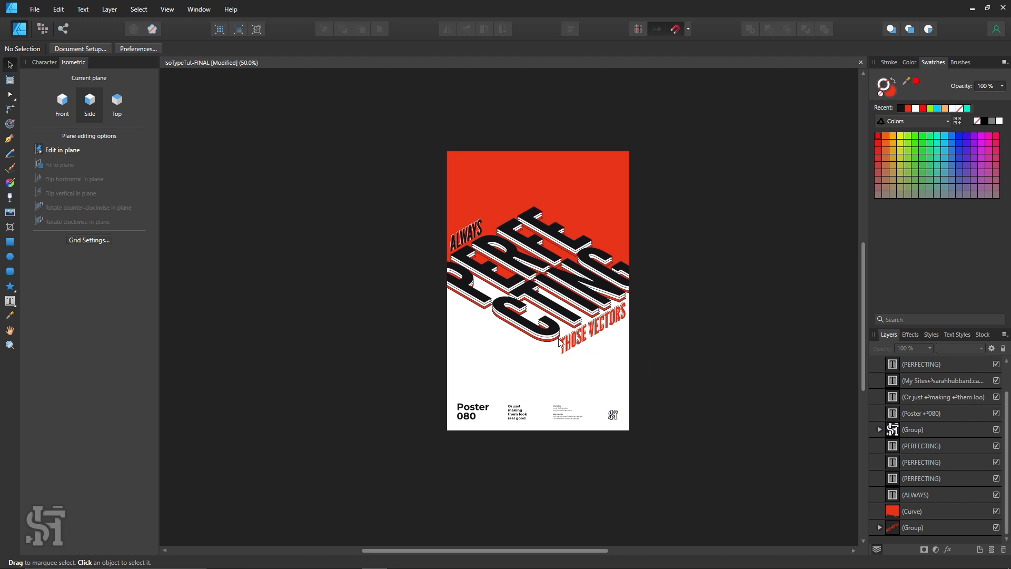
key(ctrl+z)
key(ctrl+z)
click(704, 390)
click(573, 346)
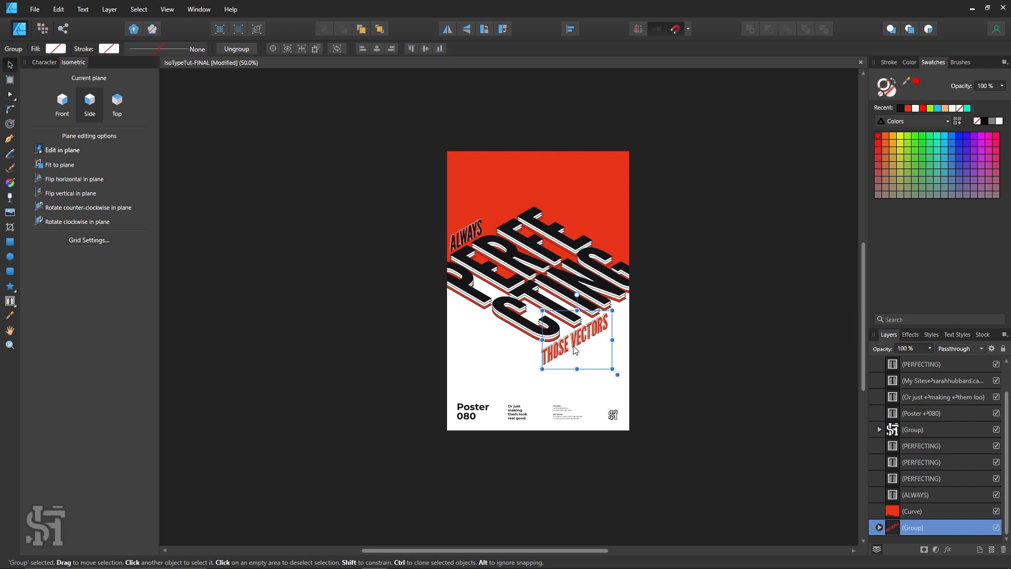
click(706, 348)
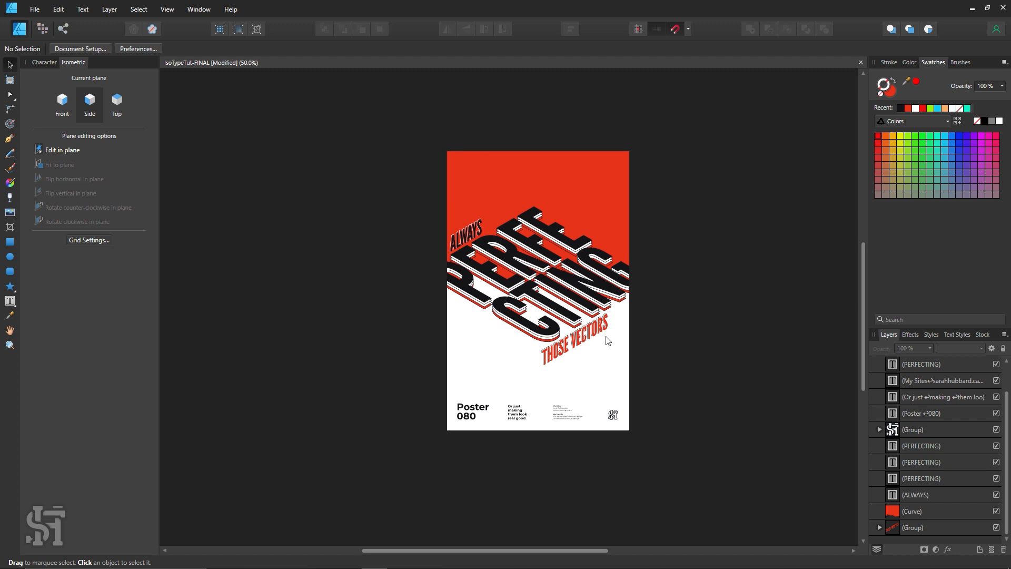
- Add noise to the fill of the red background shape and set it to 22%
scroll(623, 339, up, 1)
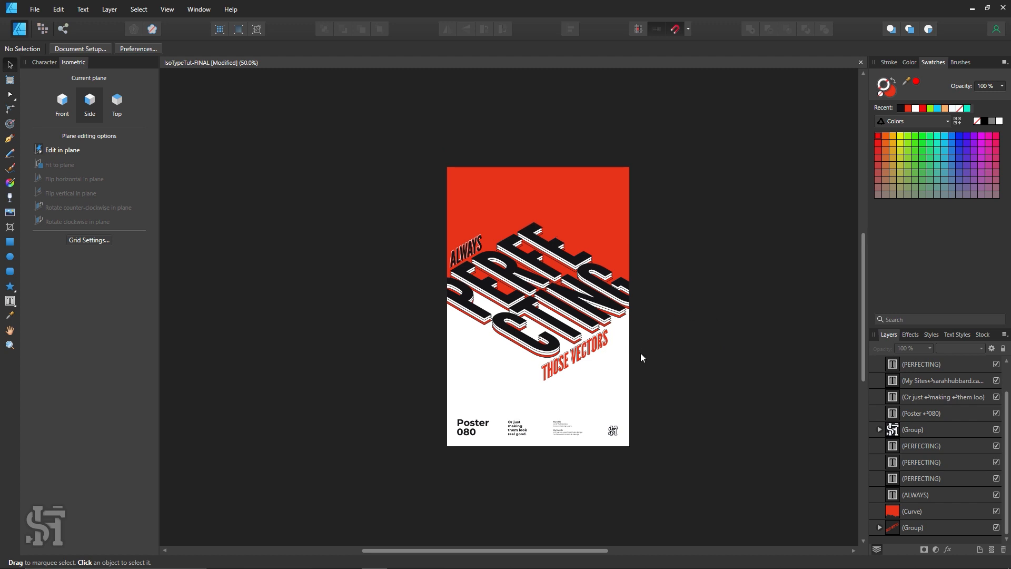
scroll(640, 357, up, 2)
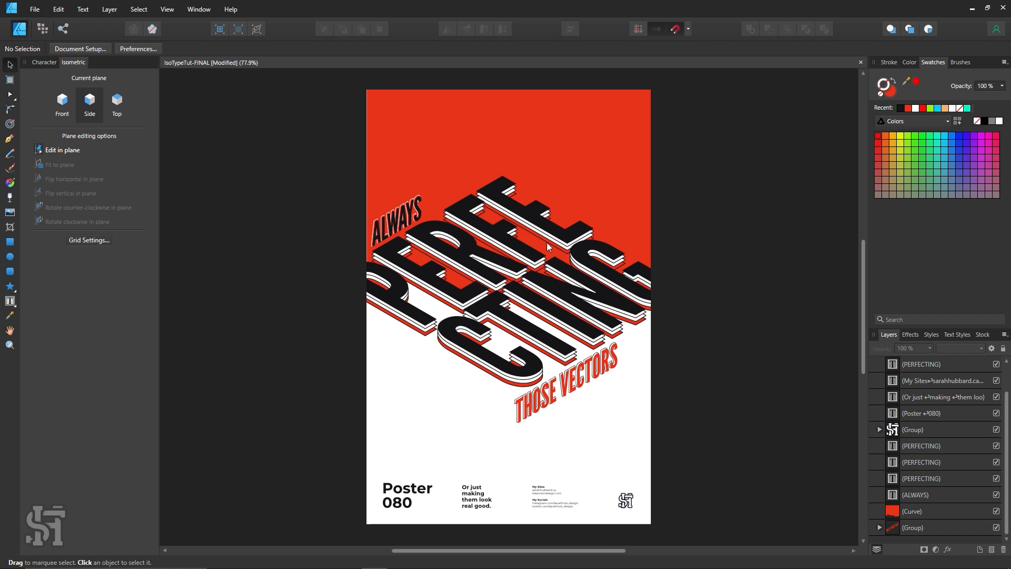
click(459, 128)
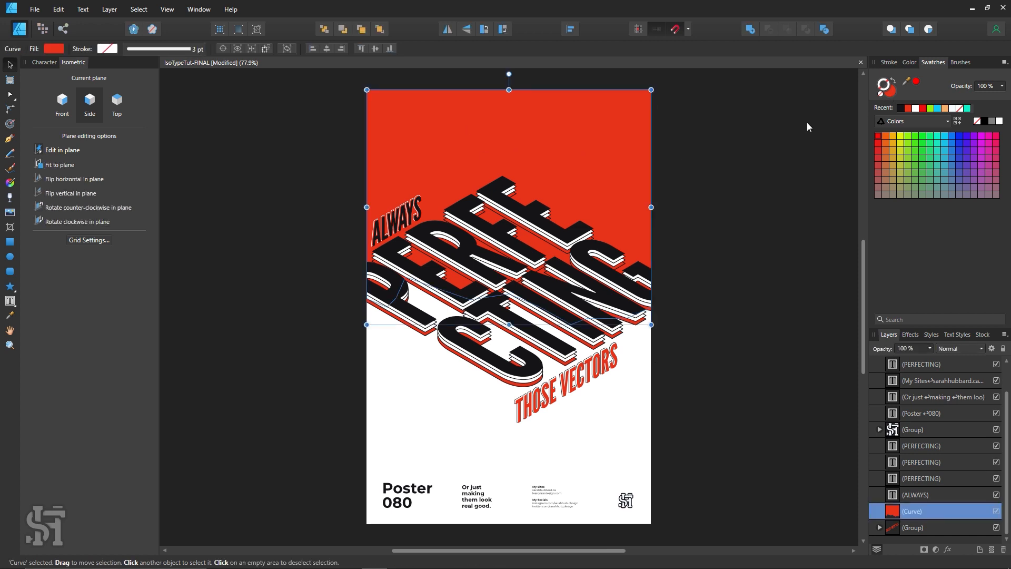
click(721, 173)
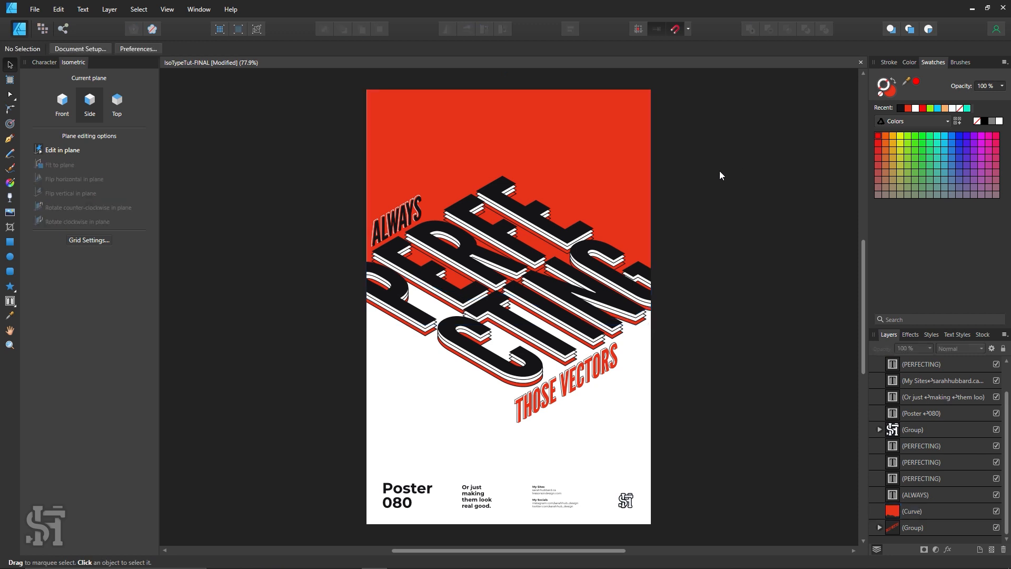
click(609, 153)
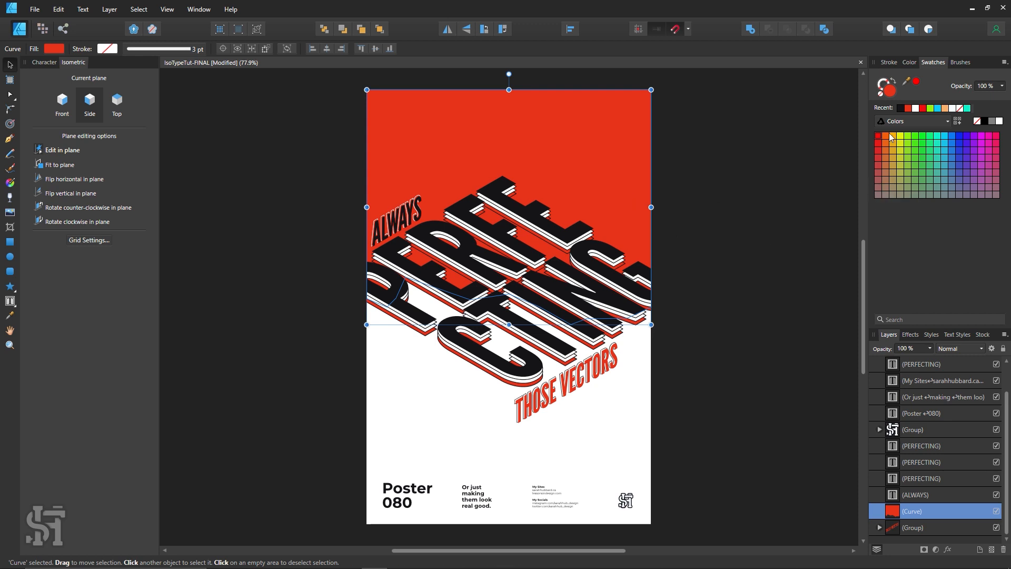
click(910, 62)
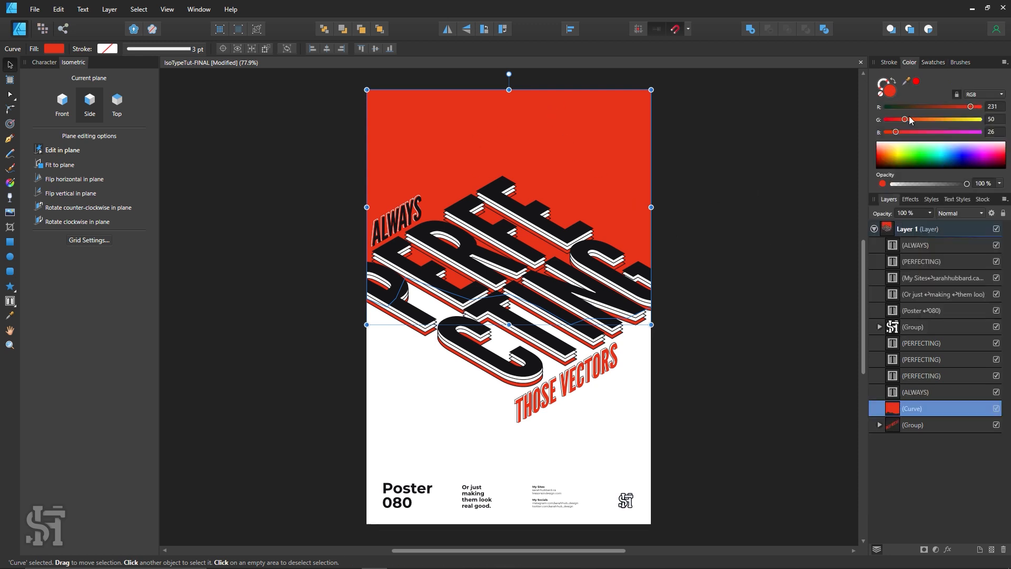
click(883, 184)
click(883, 184)
click(883, 183)
drag(893, 184, 971, 184)
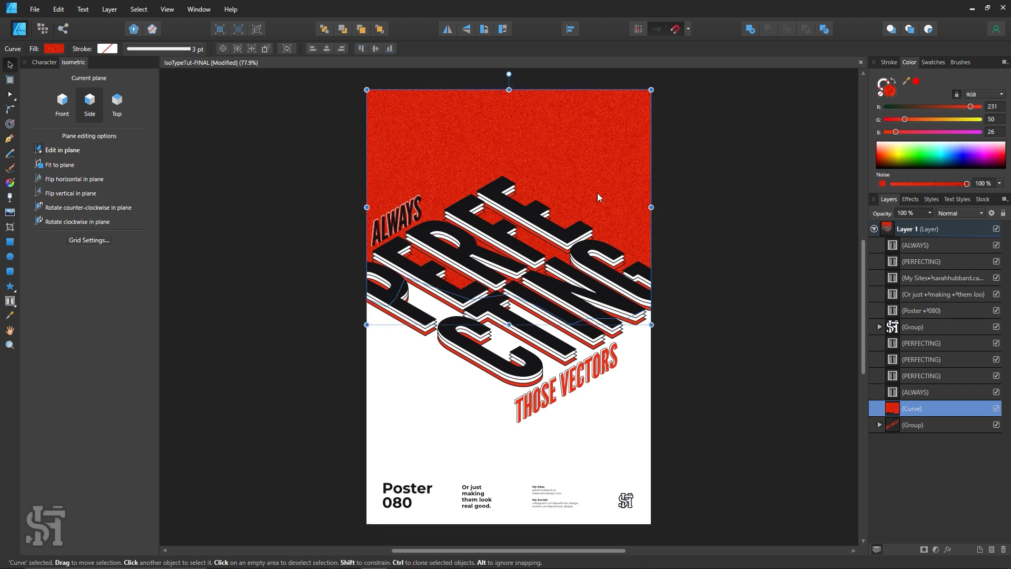
click(904, 184)
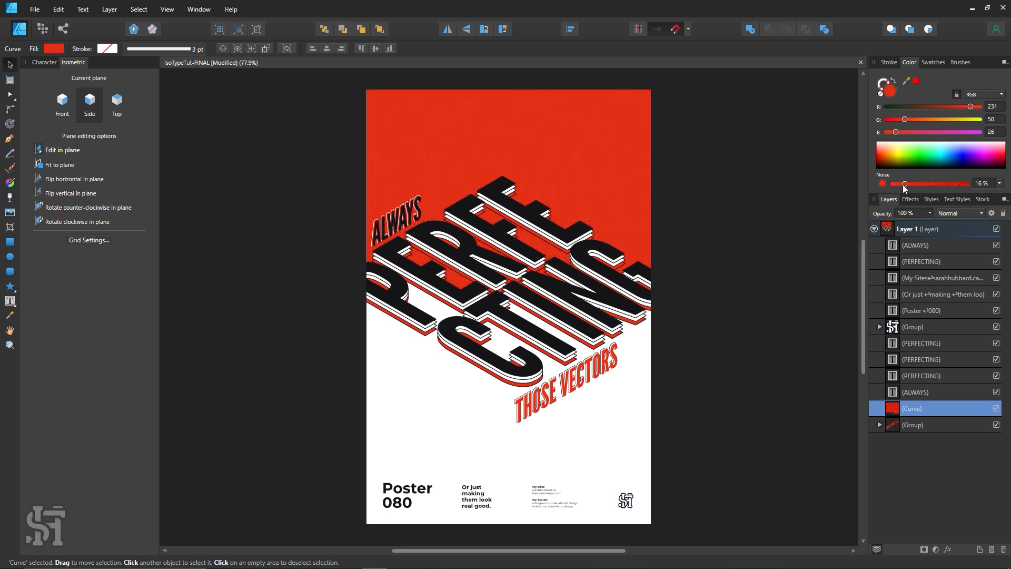
drag(904, 183, 909, 183)
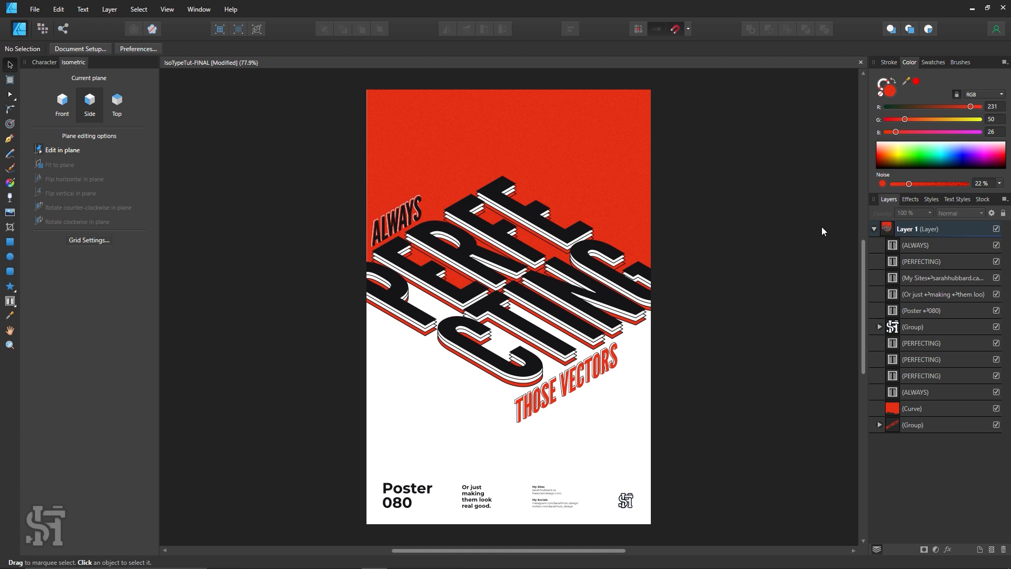
- Undo the noise on the red background shape and examine its plain fill up close
key(ctrl+z)
key(ctrl+z)
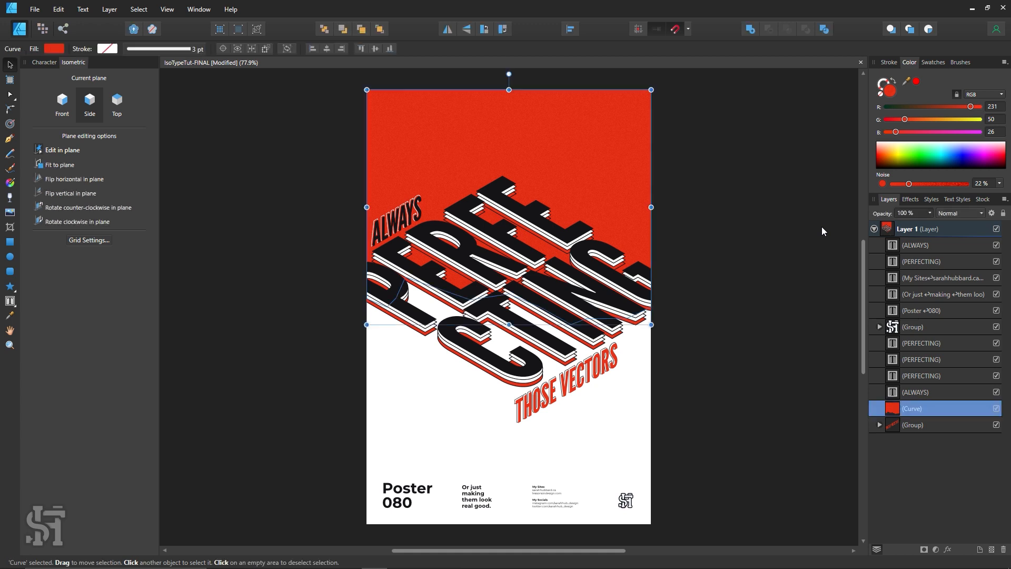
click(822, 227)
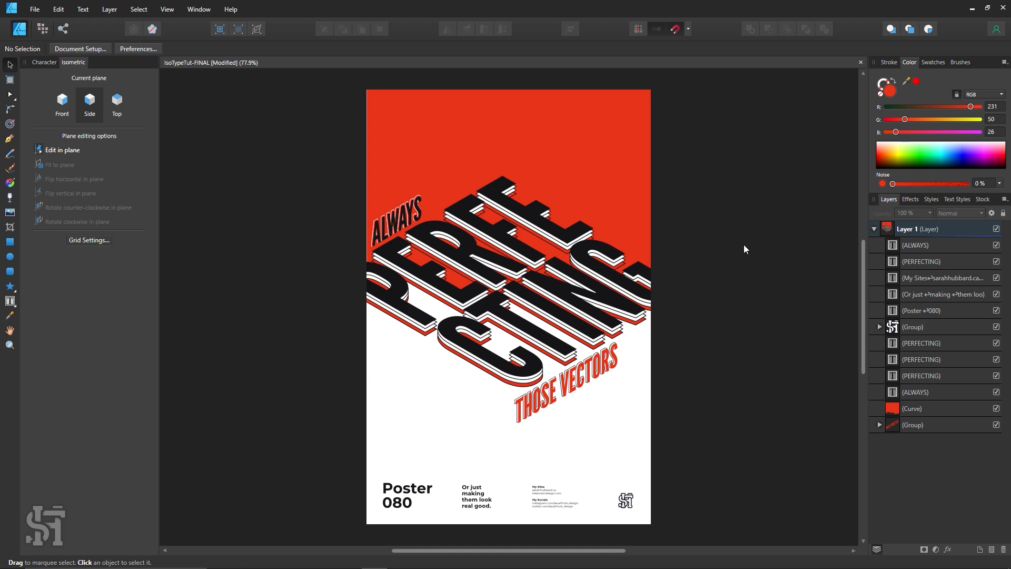
key(z)
drag(513, 152, 926, 181)
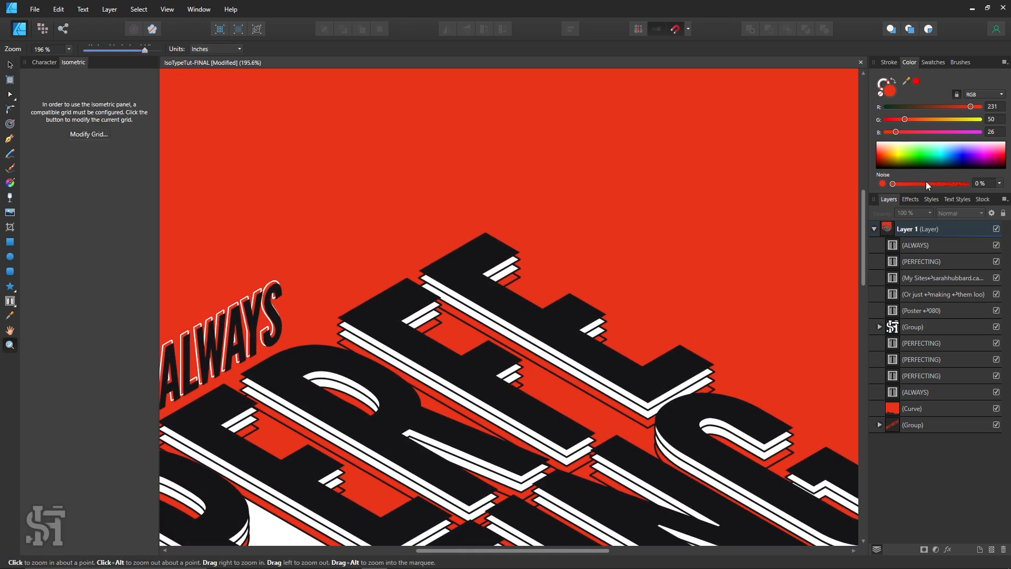
- Examine the whole poster, from the plain red area above the lettering to the footer text
drag(529, 227, 395, 187)
drag(562, 369, 424, 284)
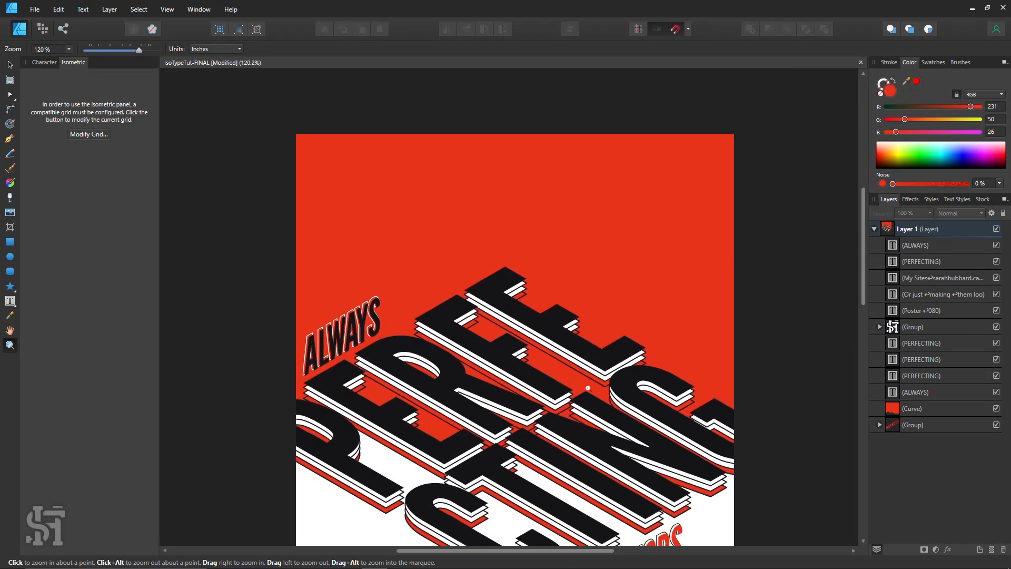
key(space)
drag(587, 387, 559, 248)
drag(382, 346, 364, 269)
alt+click(636, 262)
alt+click(636, 263)
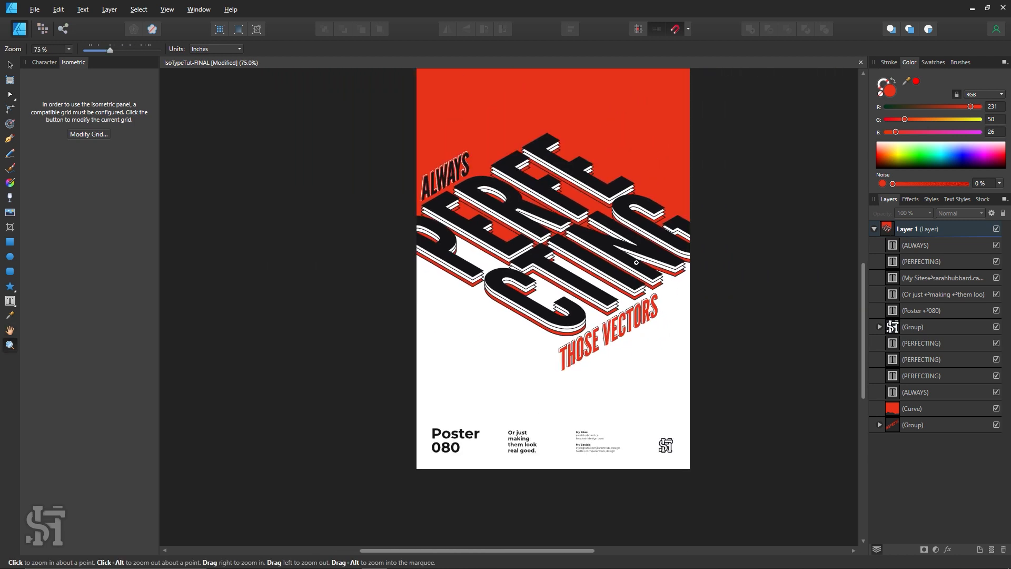
key(space)
drag(454, 294, 384, 348)
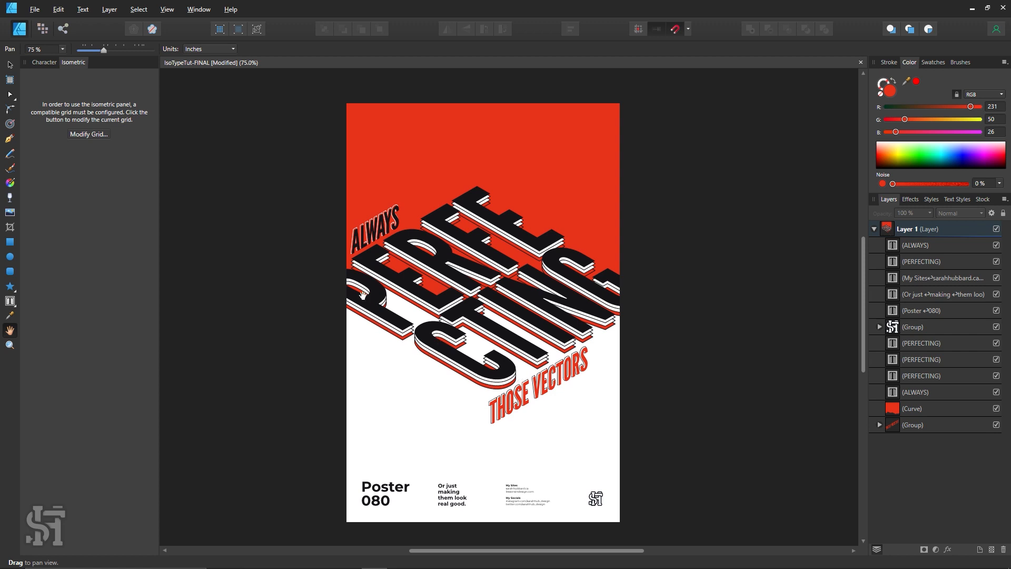
- Fill the front ALWAYS lettering with white
click(9, 65)
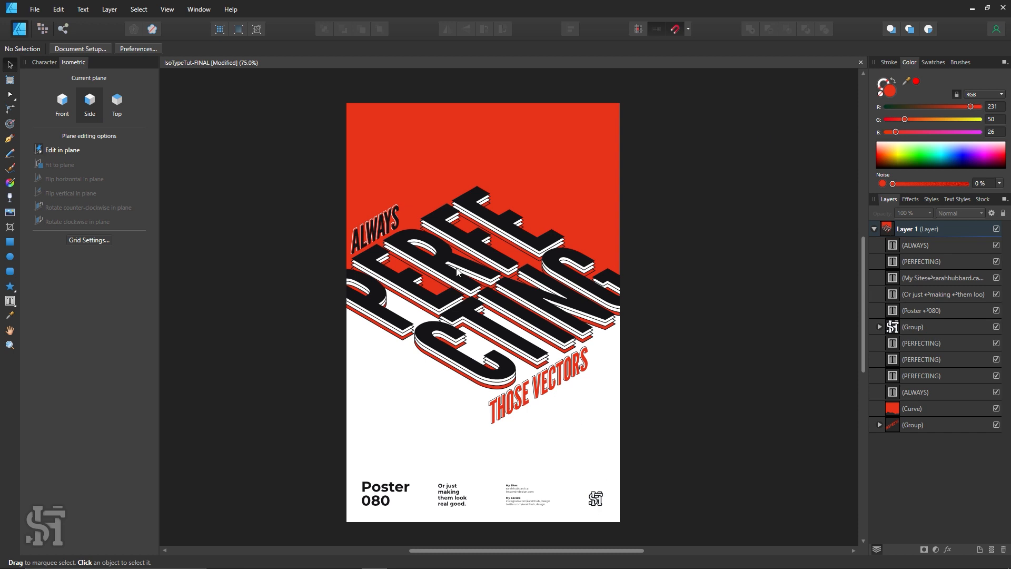
click(379, 226)
click(933, 62)
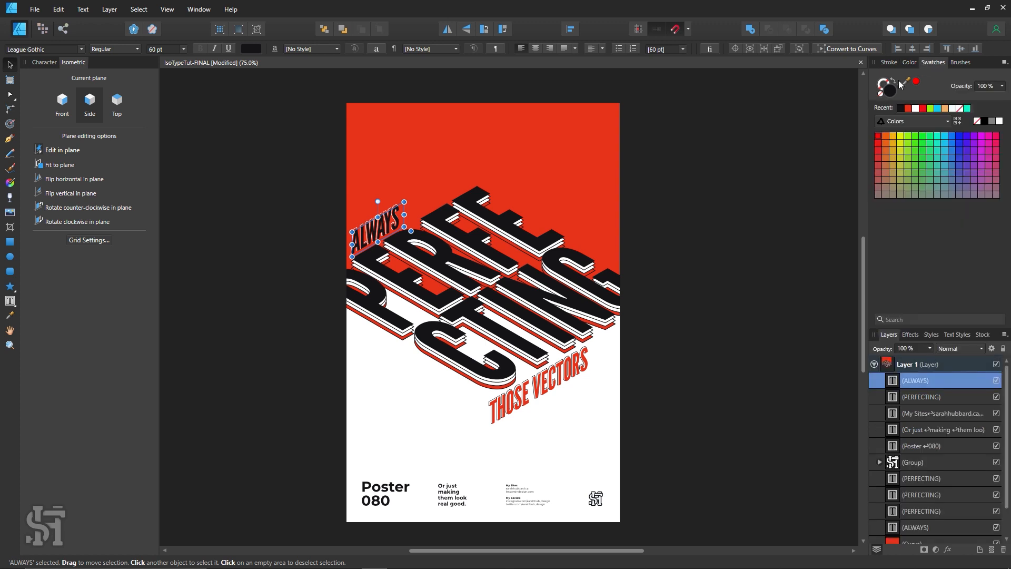
click(915, 109)
click(689, 226)
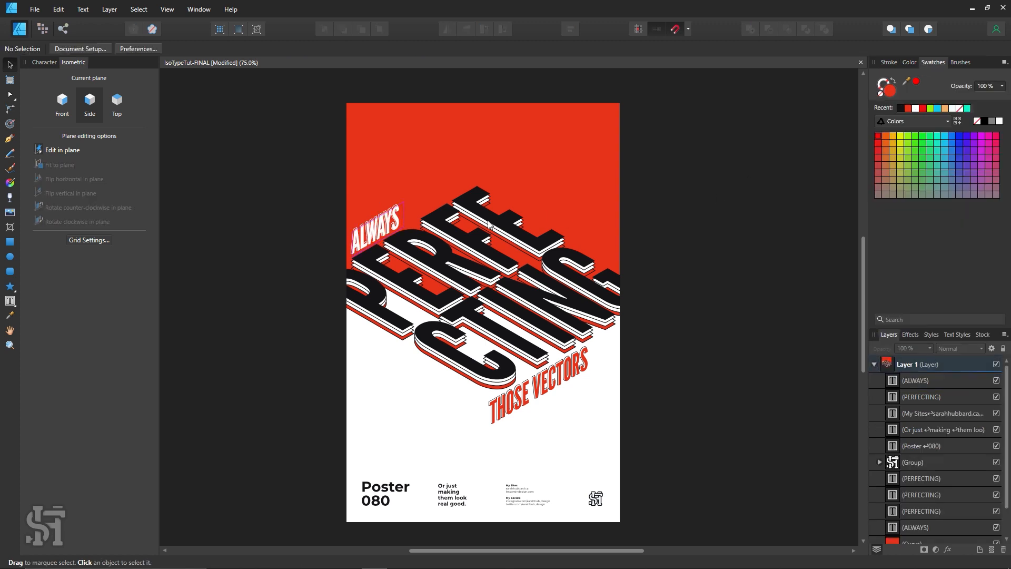
click(388, 210)
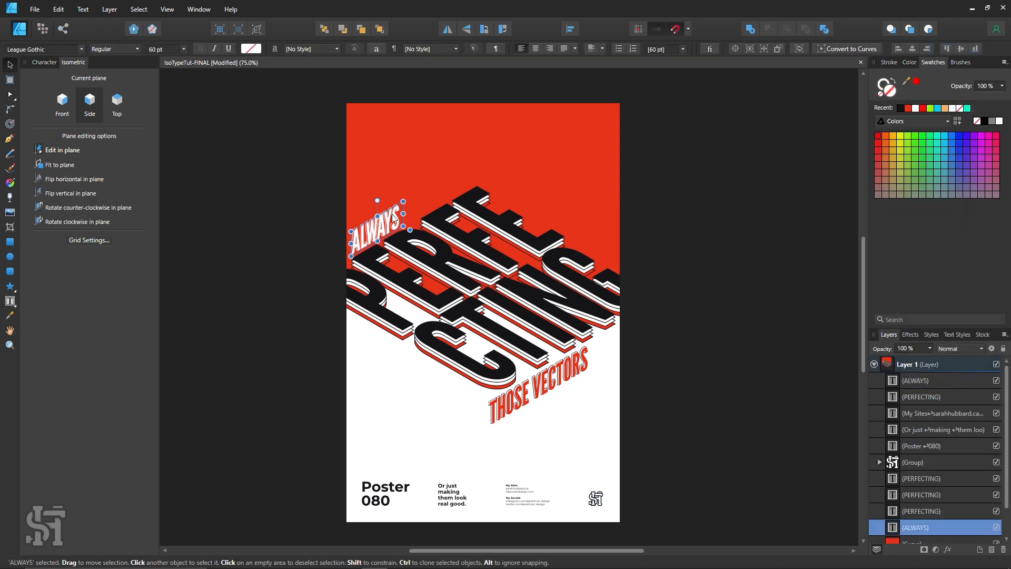
click(280, 278)
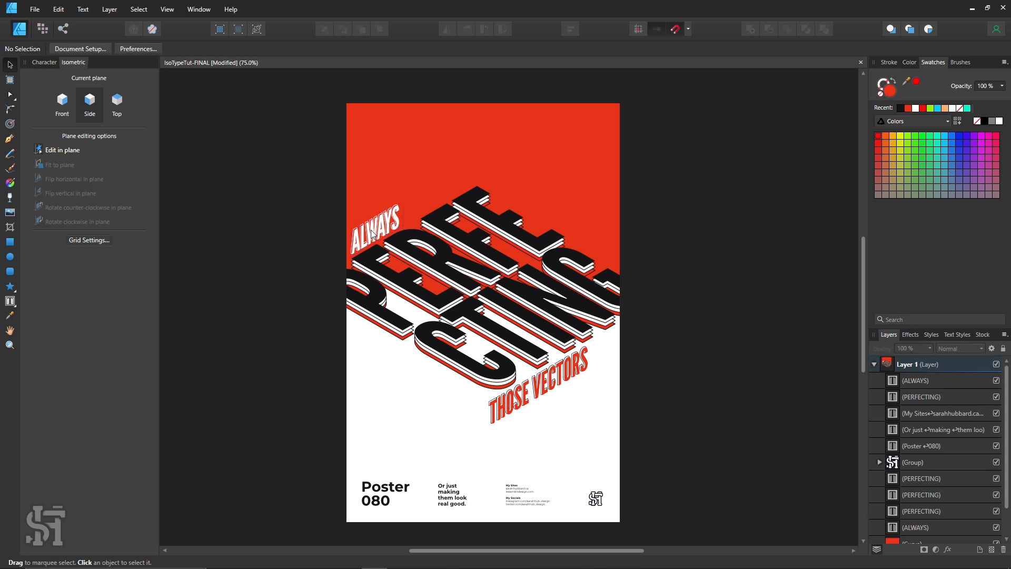
- Move the white ALWAYS straight down onto the white area and give the outlined ALWAYS behind it a black stroke
drag(383, 216, 384, 356)
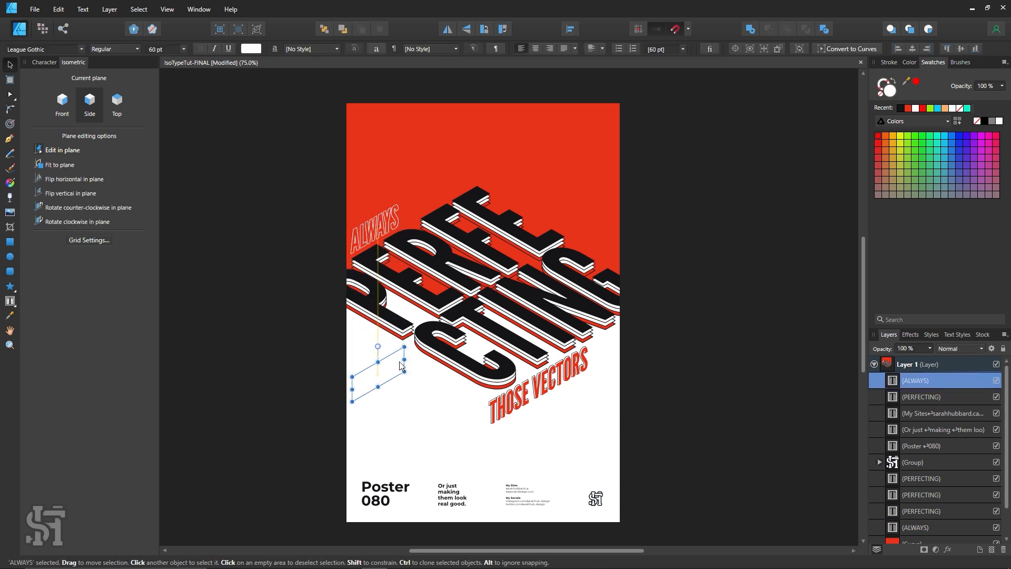
click(385, 227)
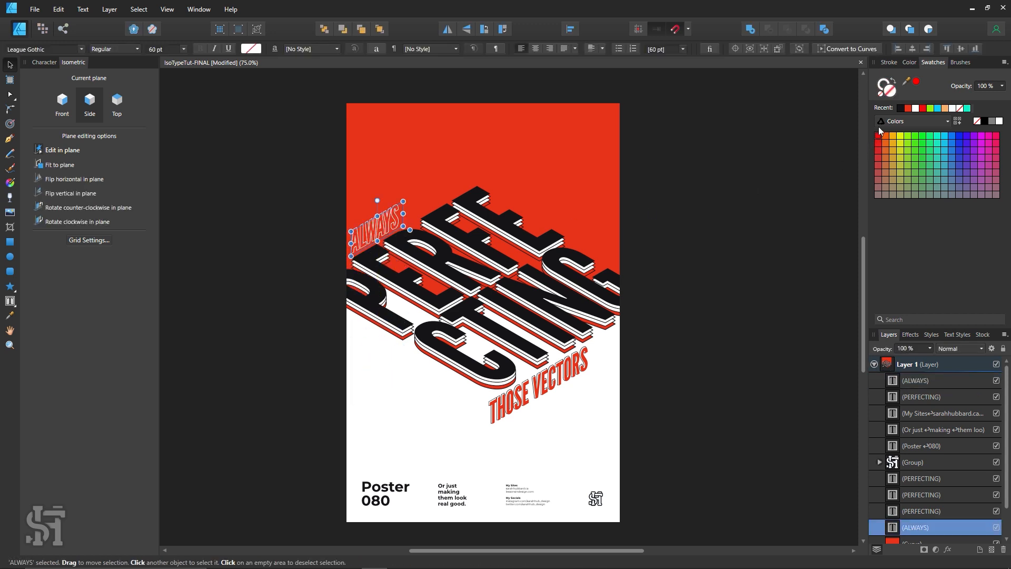
click(881, 84)
click(900, 111)
click(257, 455)
- Move the white ALWAYS back up over its black outline, next to the PERFECTING lettering
click(375, 405)
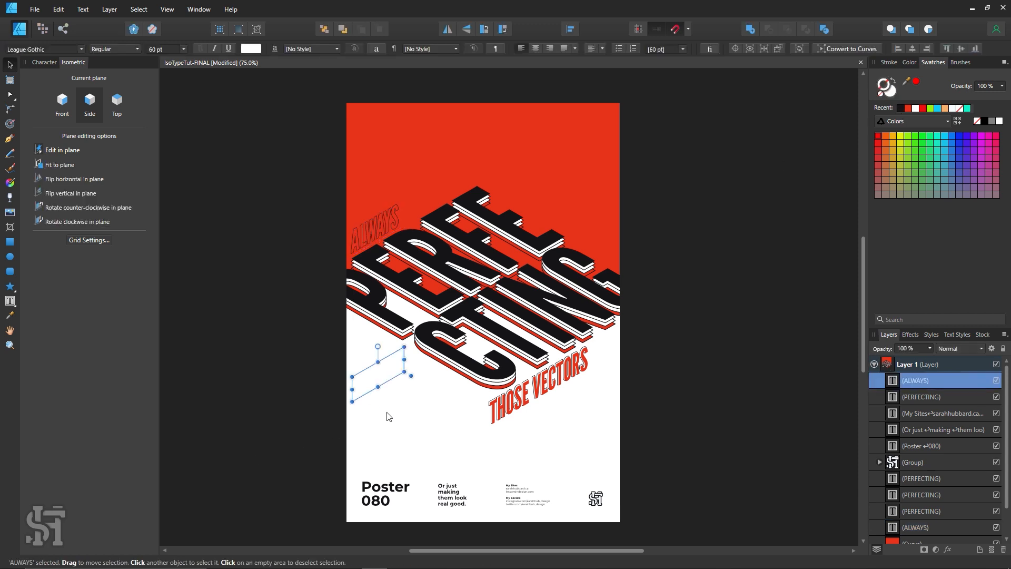
drag(362, 376, 362, 232)
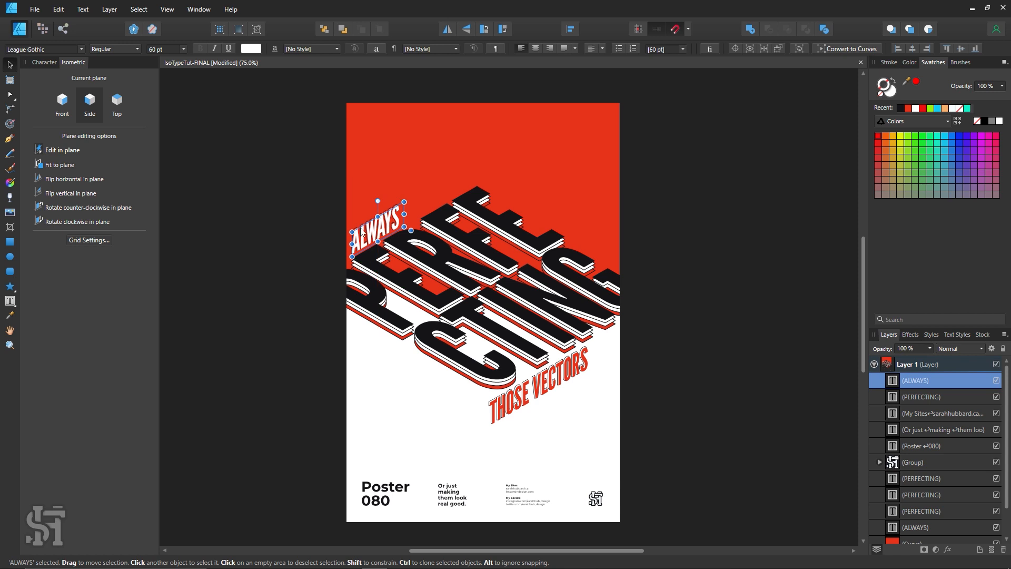
click(331, 238)
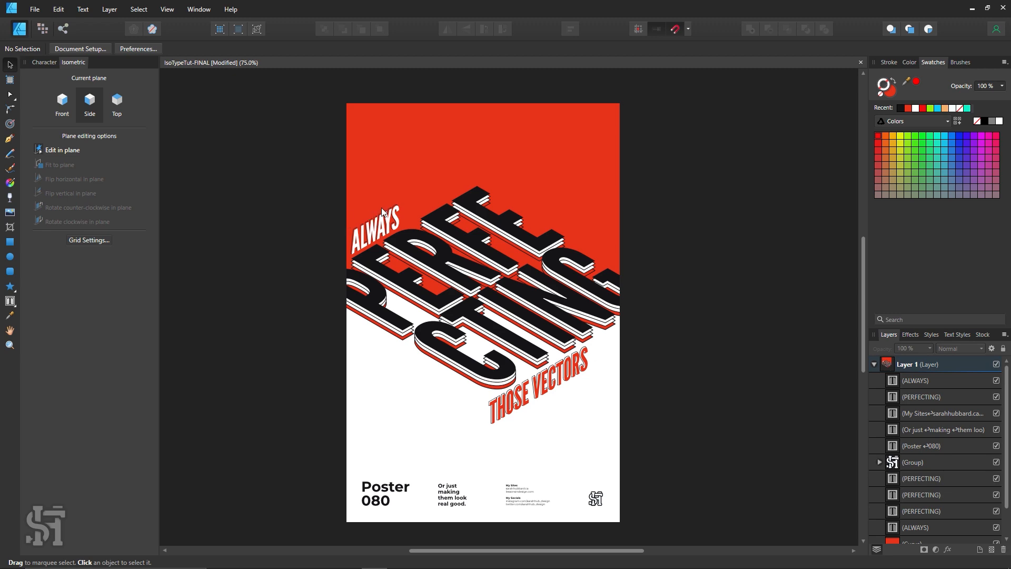
- Examine the recoloured ALWAYS lettering and judge the poster's overall look at thumbnail size and at full-page size
key(z)
drag(381, 203, 506, 402)
alt+click(586, 439)
drag(586, 439, 500, 342)
alt+click(670, 343)
alt+click(676, 351)
drag(679, 353, 608, 326)
alt+click(601, 331)
alt+click(603, 334)
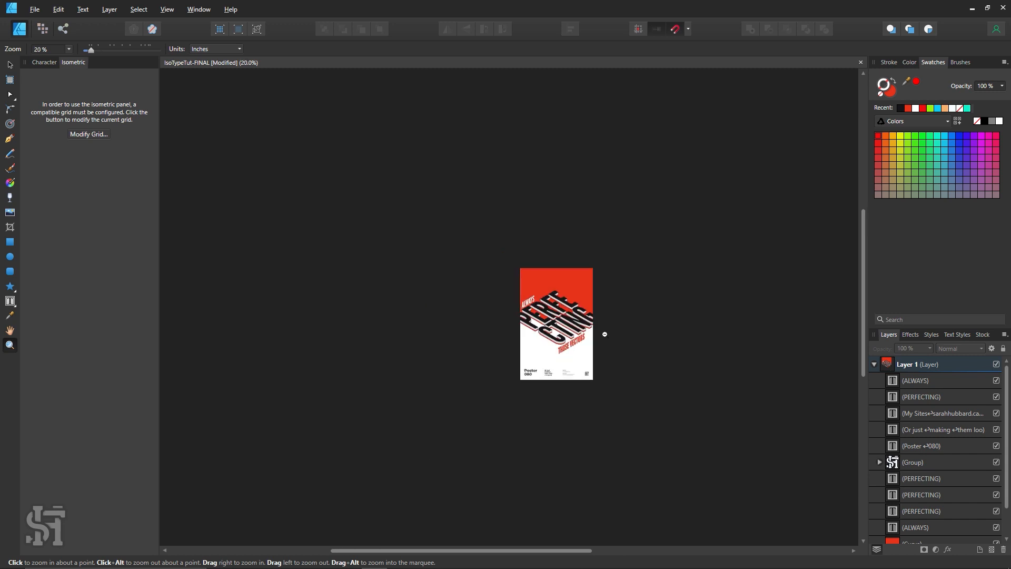
alt+click(611, 343)
alt+click(613, 341)
alt+click(613, 341)
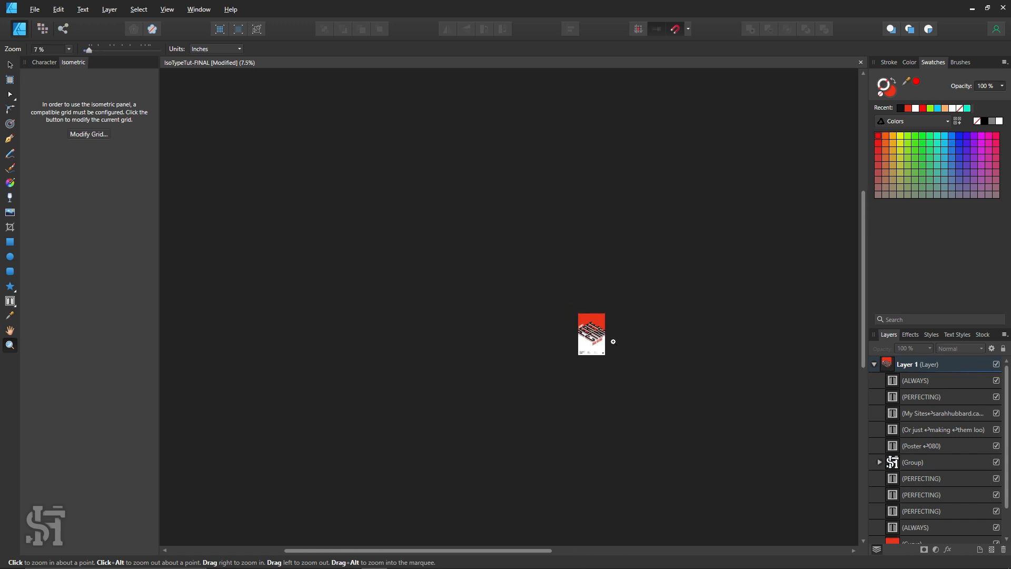
key(h)
drag(609, 338, 555, 339)
drag(615, 414, 598, 408)
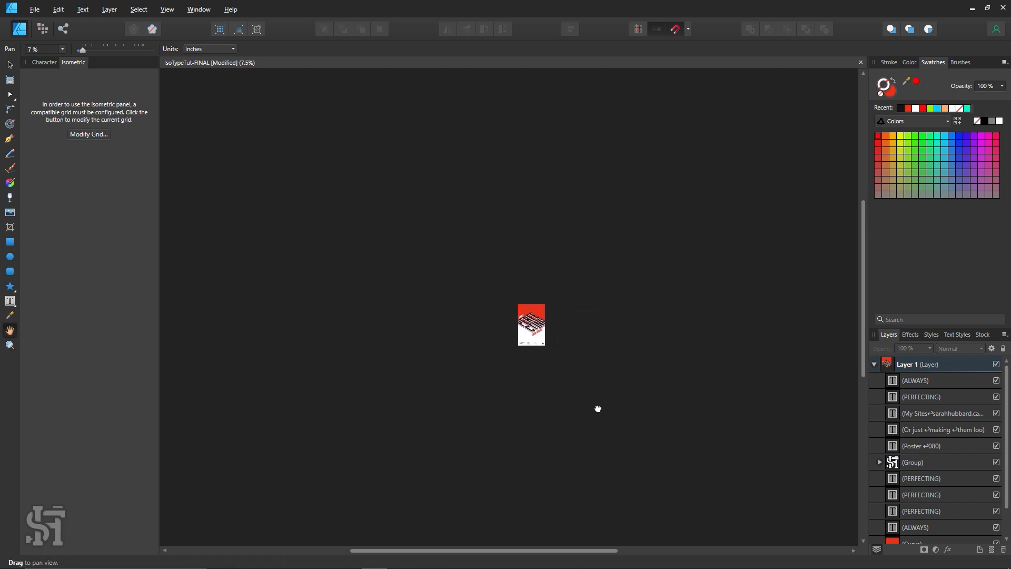
key(ctrl+0)
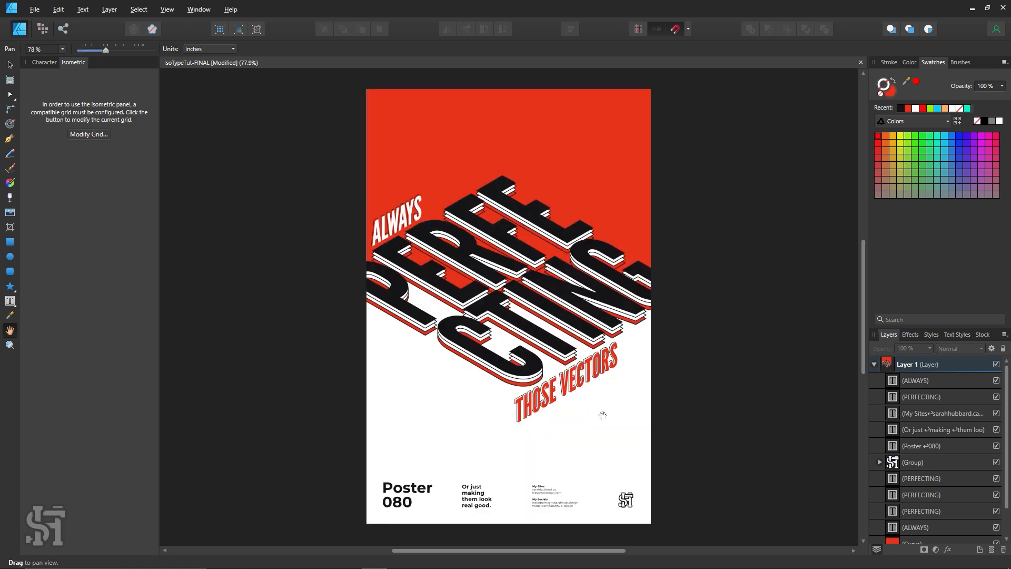
- Draw a red rectangle that covers the entire poster page from corner to corner
click(11, 64)
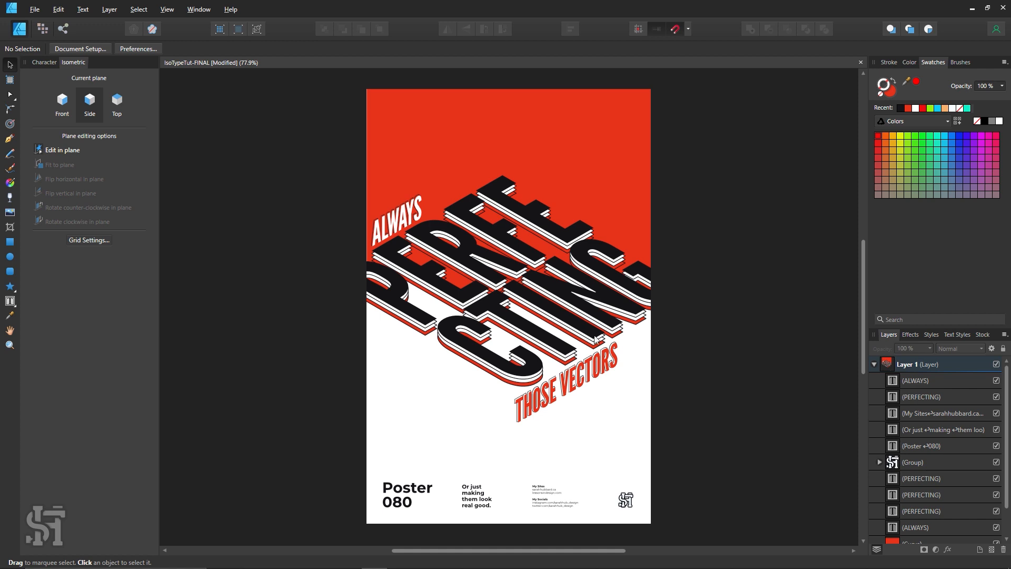
key(z)
scroll(627, 306, down, 2)
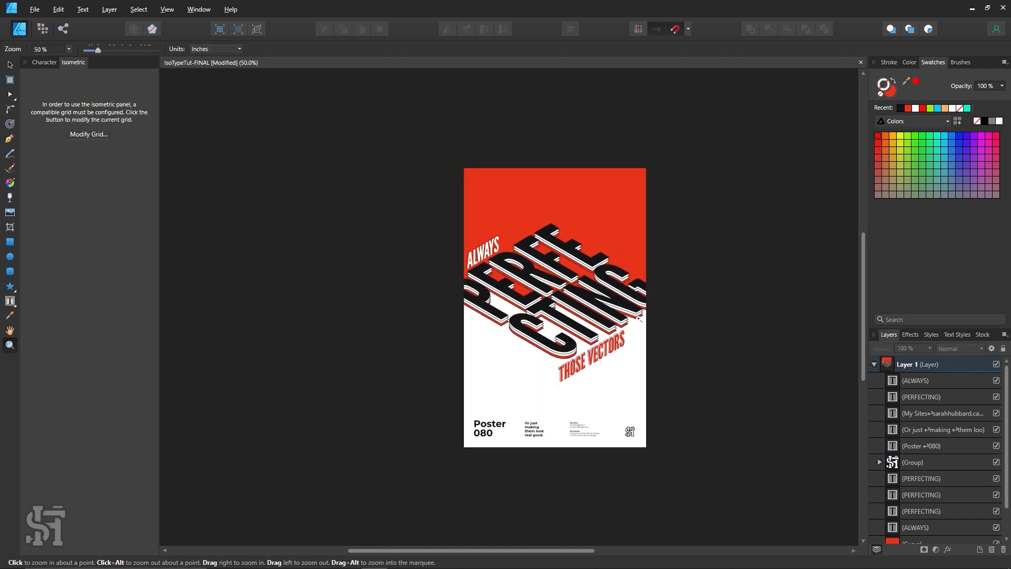
click(638, 318)
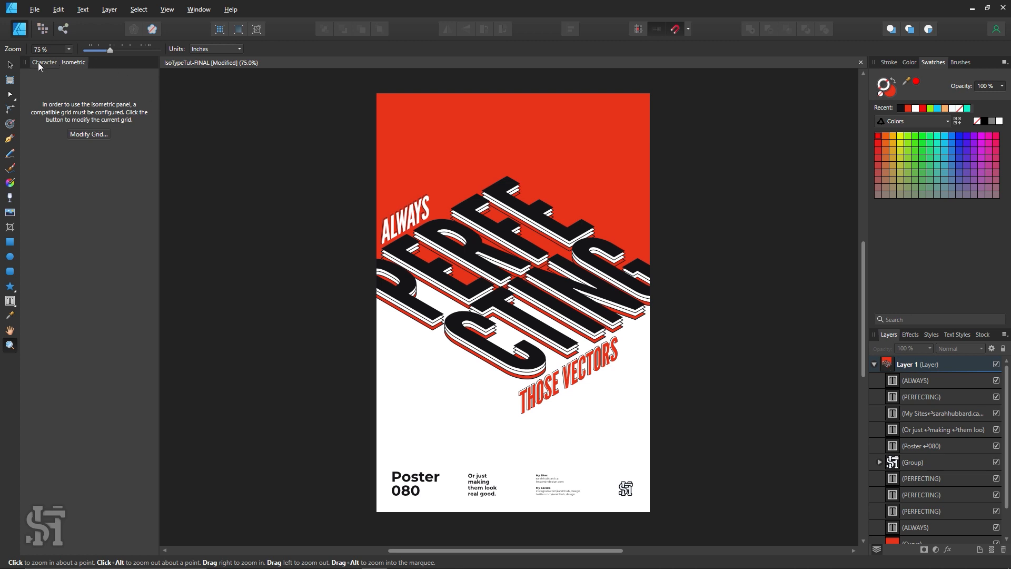
click(11, 65)
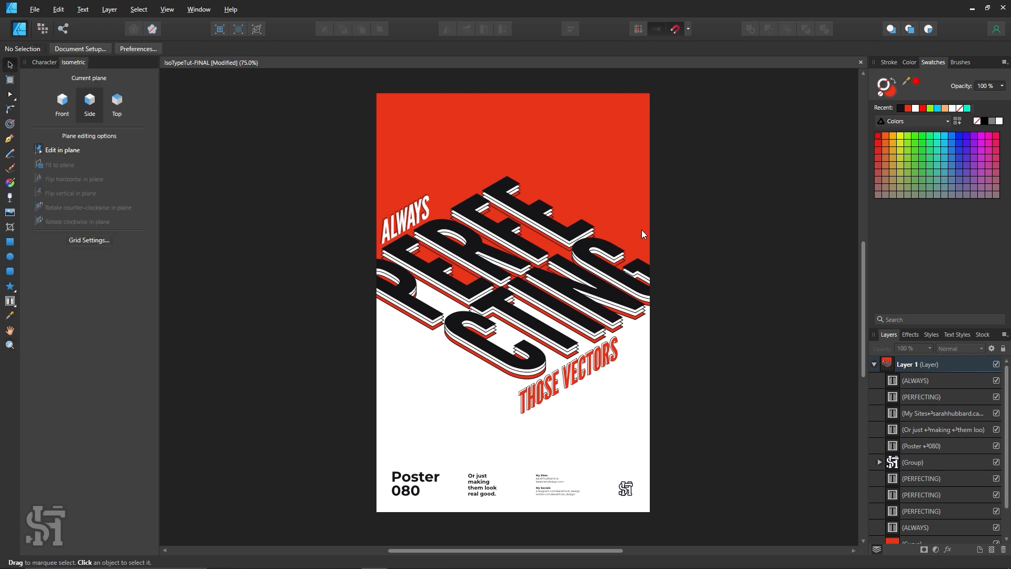
click(10, 241)
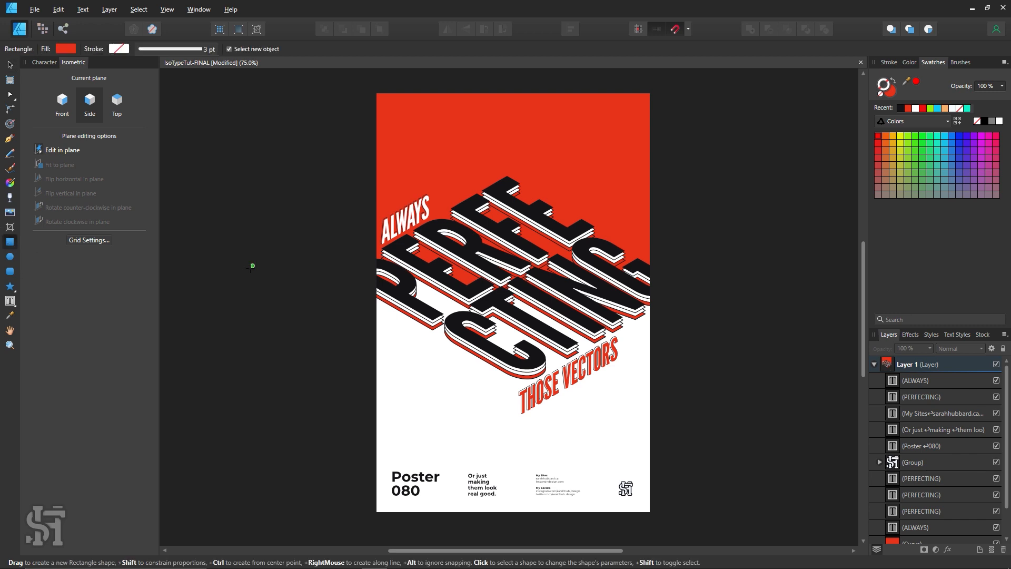
click(117, 102)
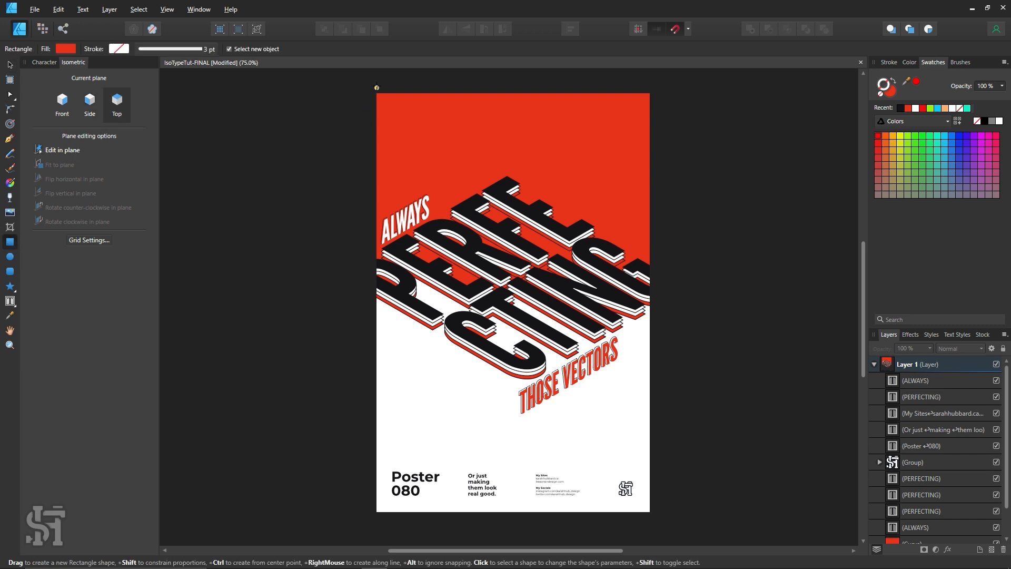
drag(376, 93, 651, 512)
key(v)
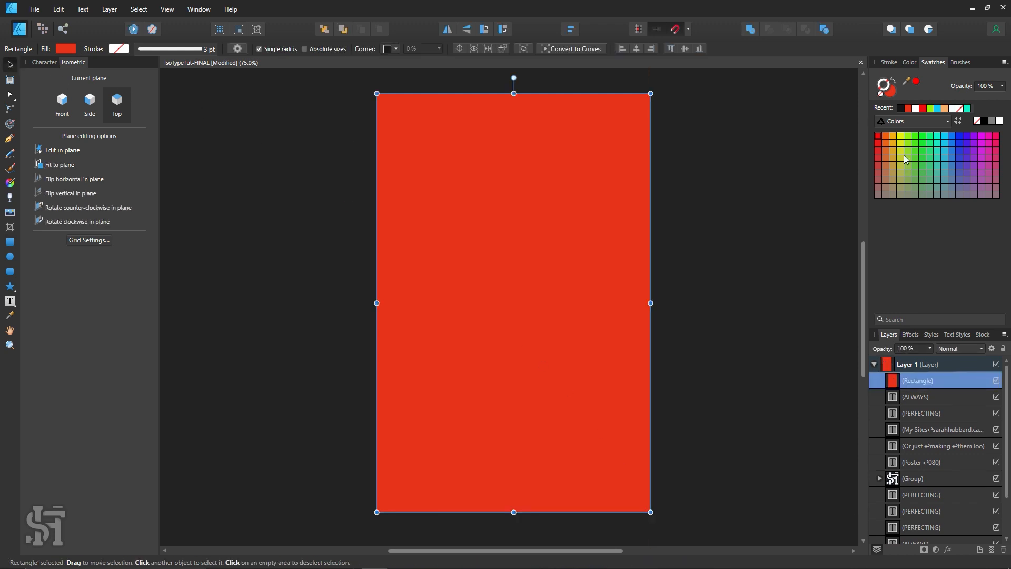
- Swap the rectangle's fill and stroke colours to give it a red stroke and no fill
click(889, 62)
click(928, 62)
click(895, 83)
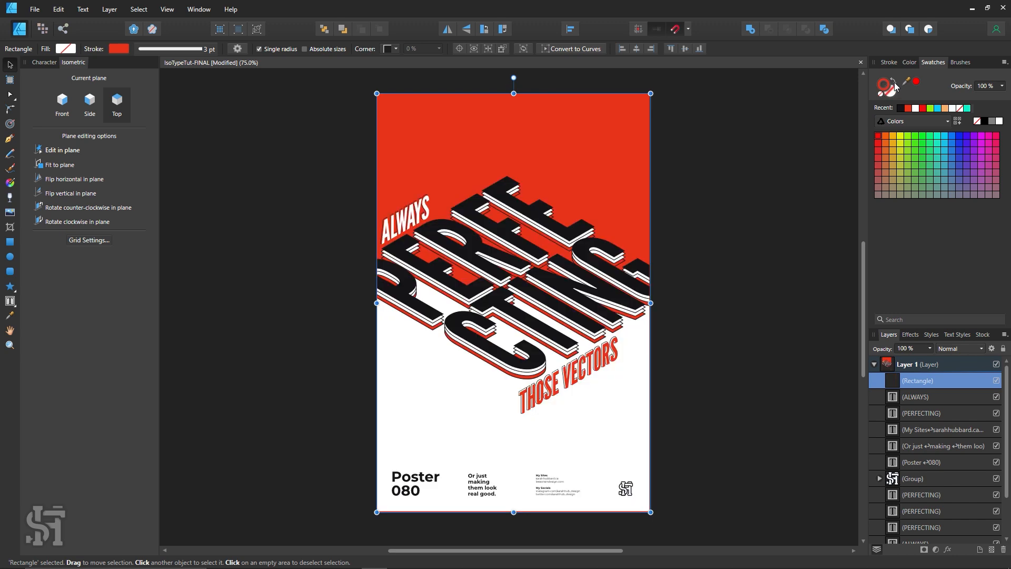
- Set the rectangle's stroke width to 20.5 pt and align the stroke to the inside
click(890, 63)
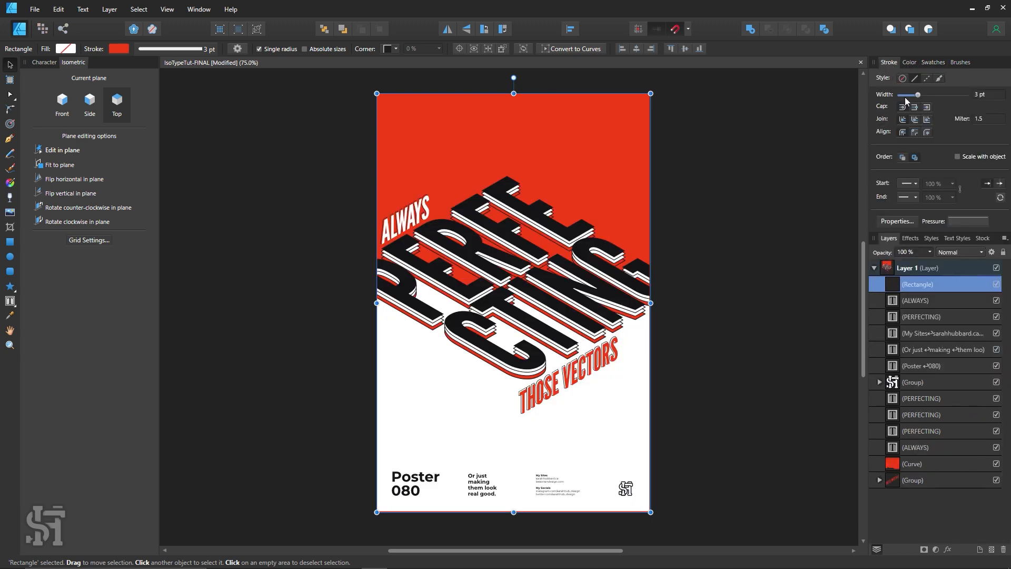
drag(918, 95, 934, 106)
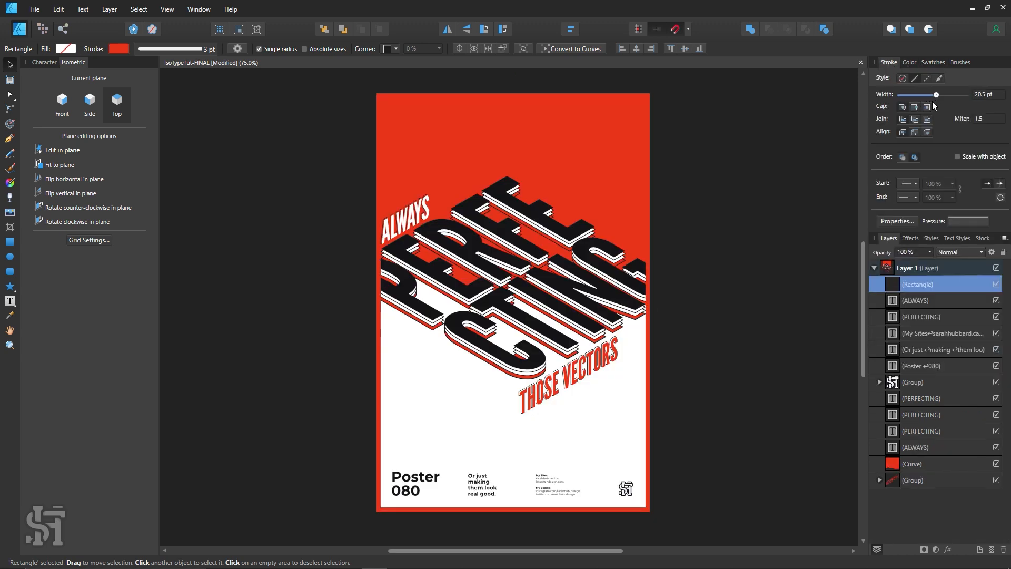
click(927, 133)
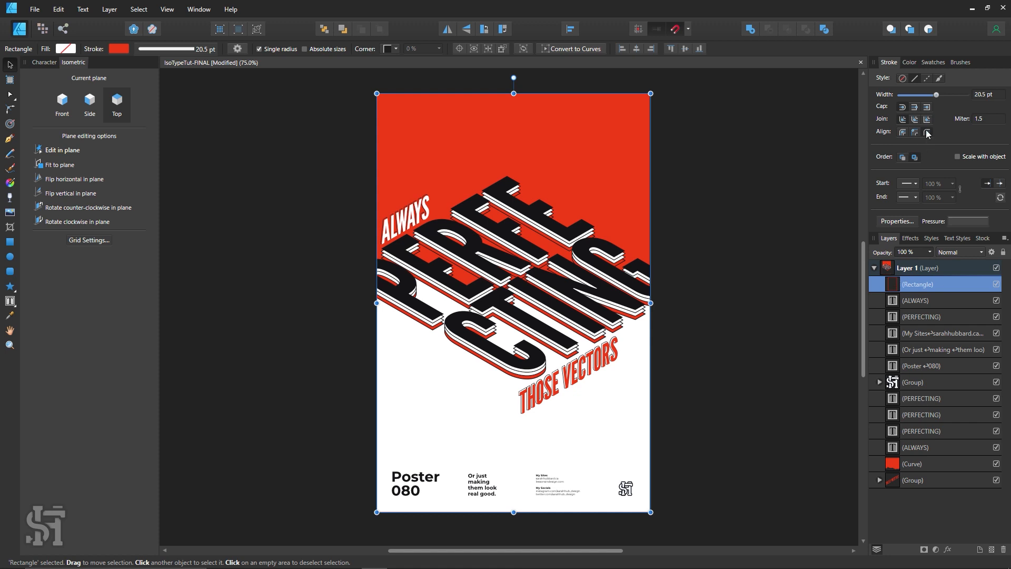
click(914, 132)
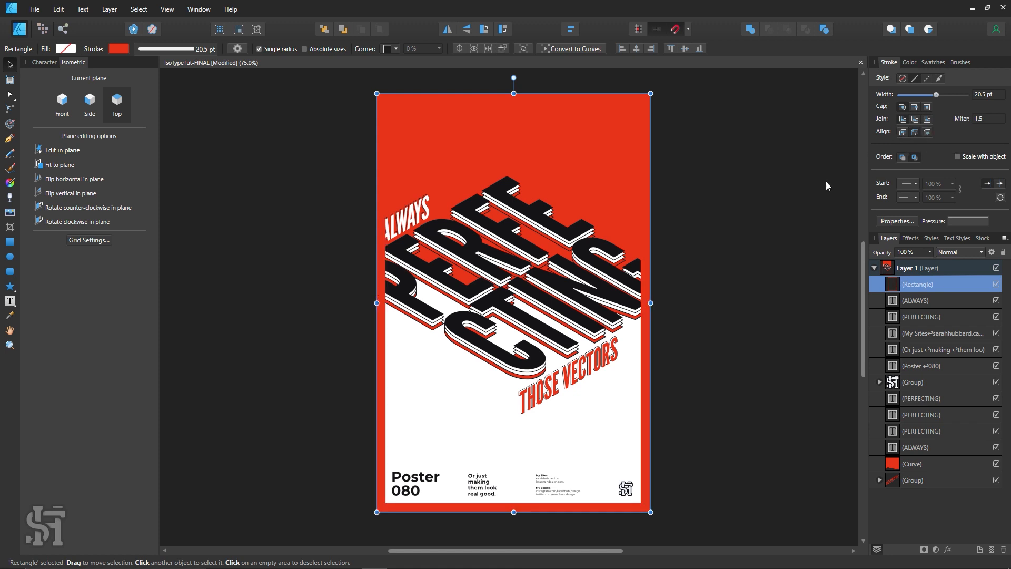
click(816, 190)
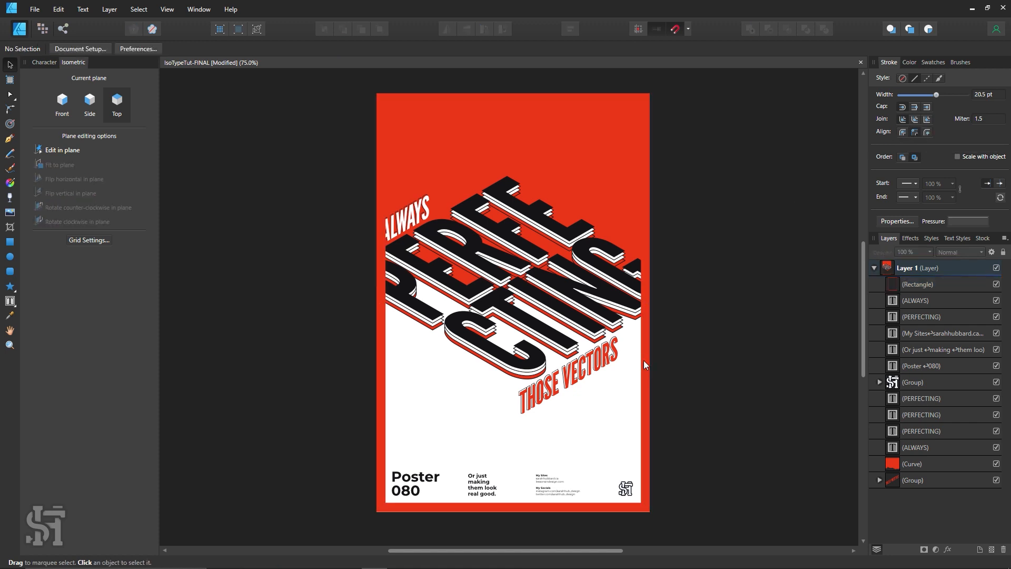
- Set the red border's stroke width to 7.6 pt and send the rectangle behind all the lettering
click(643, 360)
mouse_move(929, 97)
mouse_down()
mouse_move(911, 99)
mouse_move(926, 105)
mouse_up()
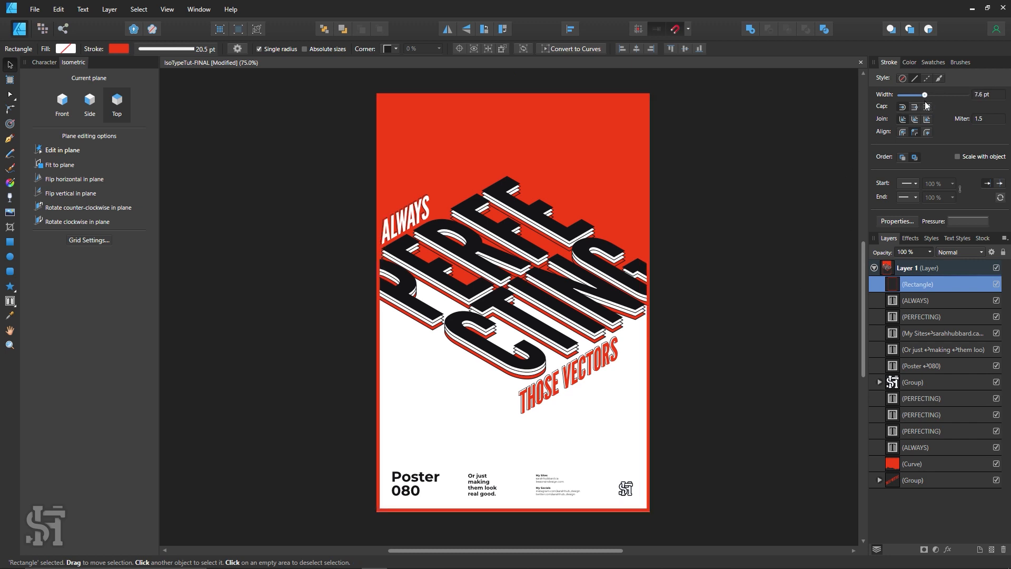
key(ctrl+shift+[)
click(728, 278)
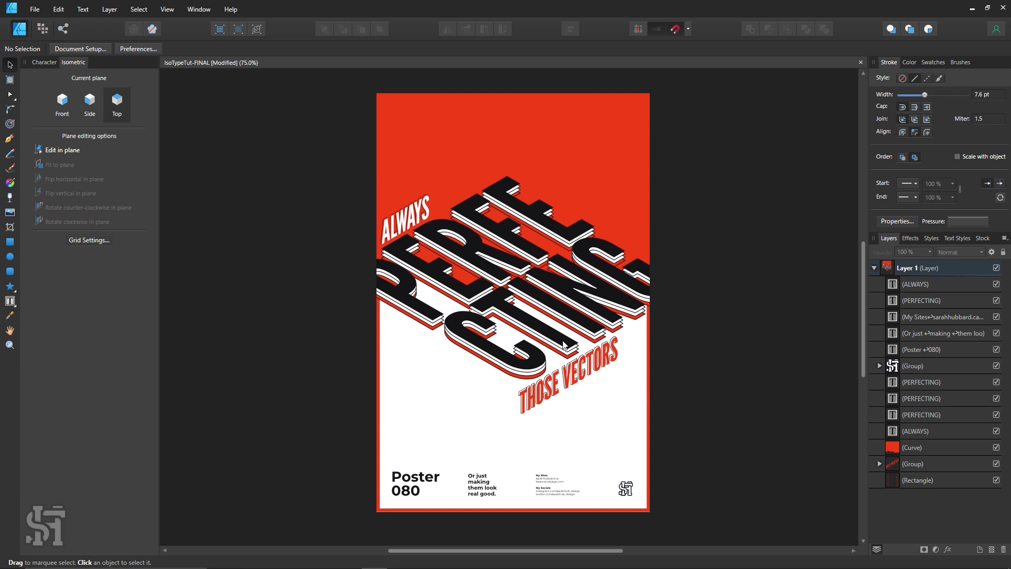
click(648, 388)
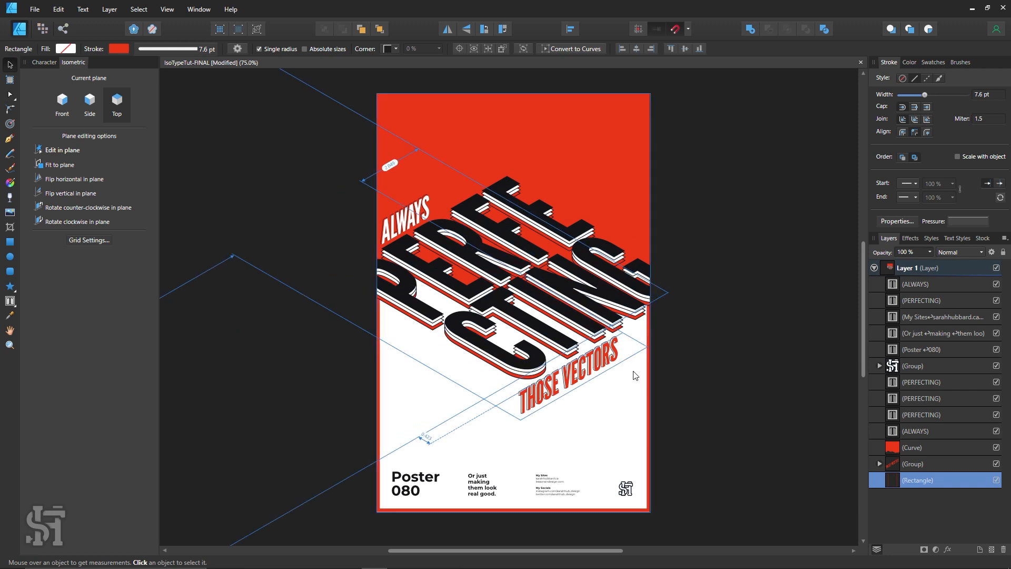
click(713, 340)
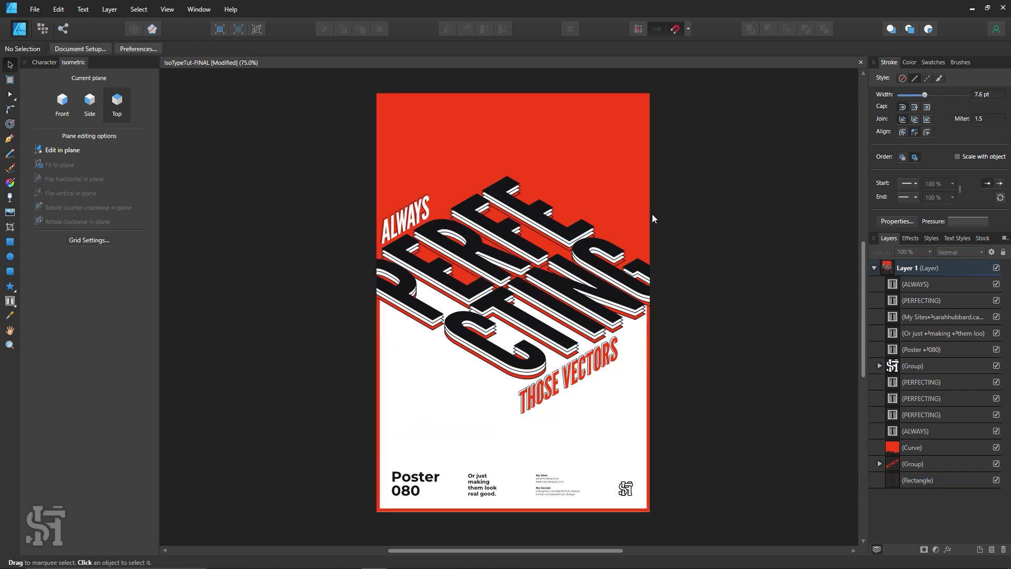
click(649, 364)
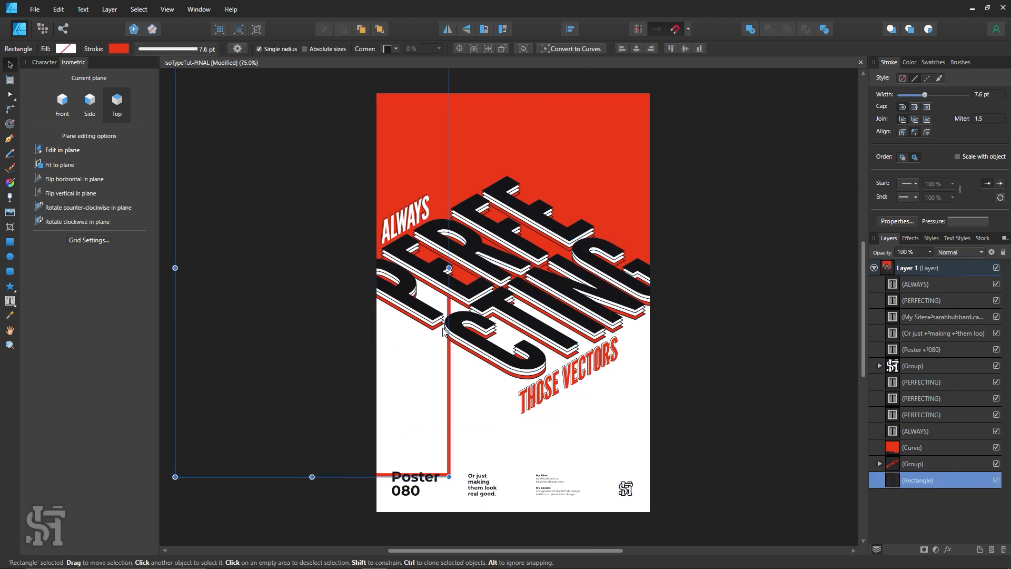
click(718, 322)
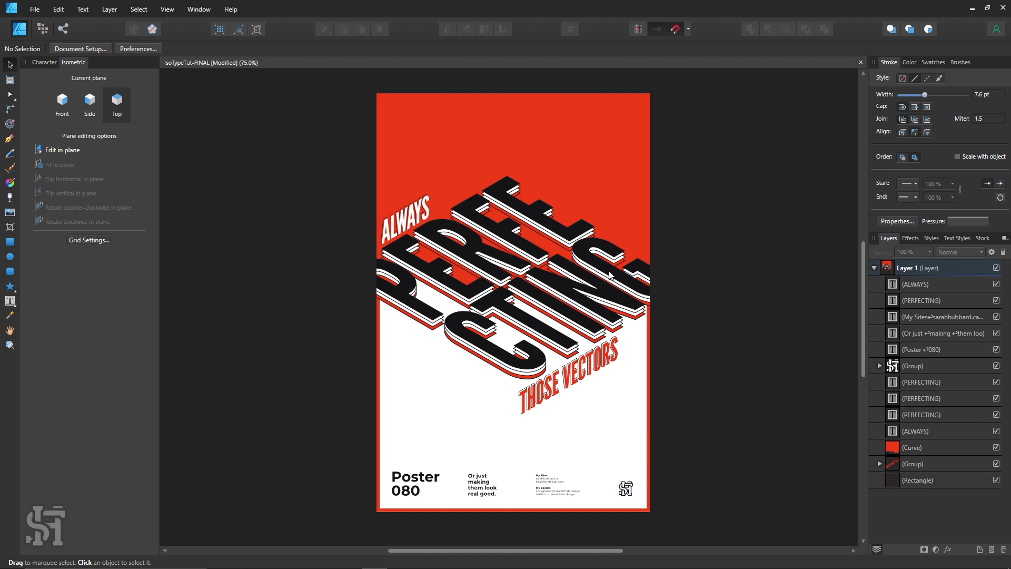
- Examine the stacked layers and outlines of the PERFECTING lettering up close and return to the full poster view
click(929, 62)
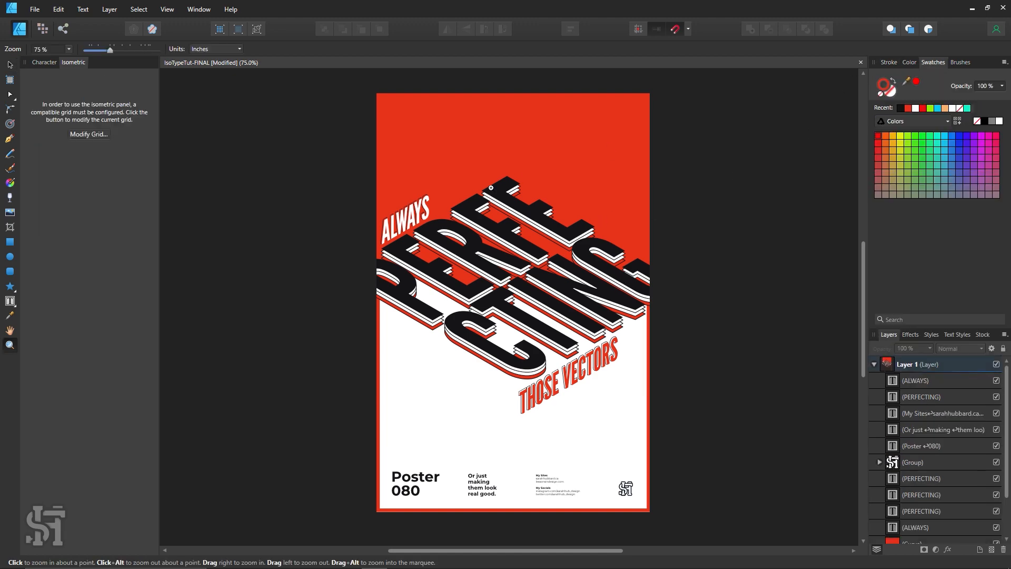
drag(491, 188, 718, 385)
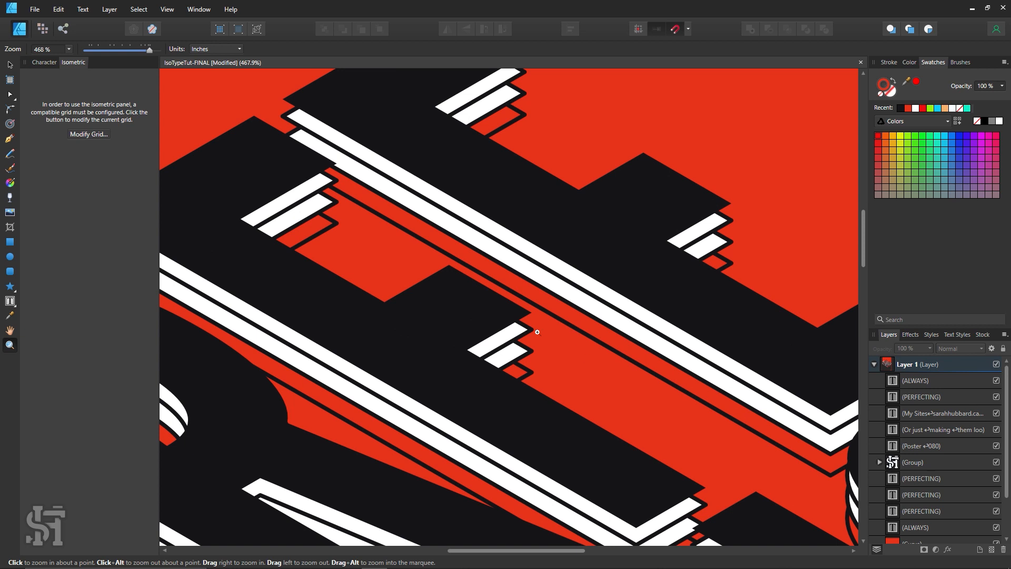
drag(537, 332, 574, 348)
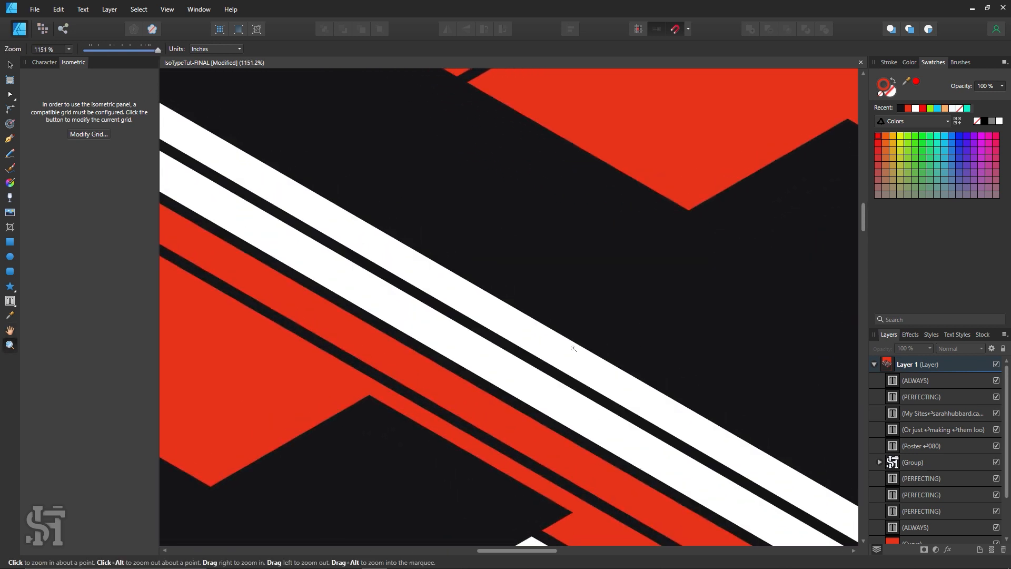
key(h)
drag(524, 377, 647, 200)
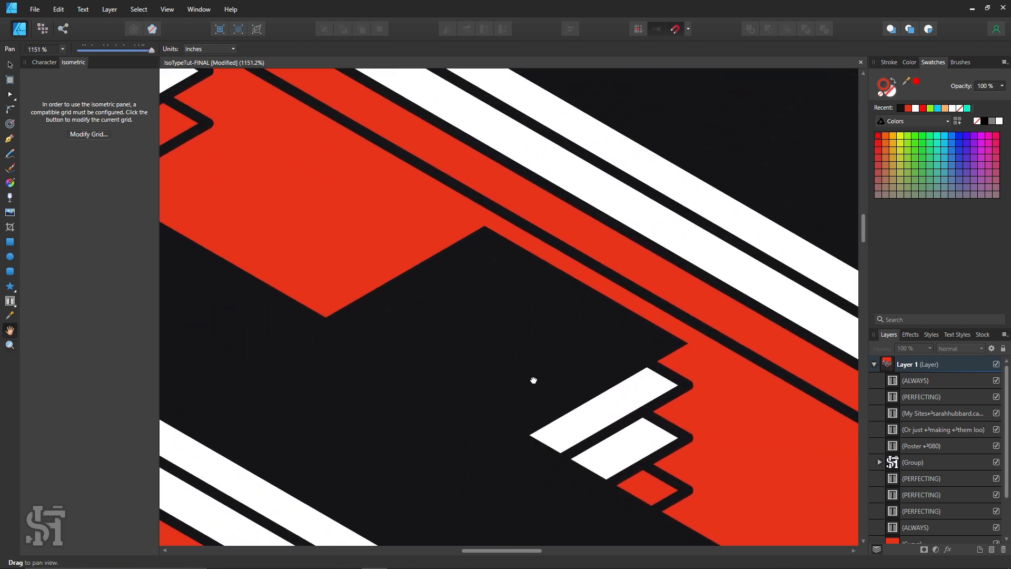
drag(535, 379, 501, 486)
drag(558, 286, 550, 310)
drag(398, 269, 531, 424)
drag(430, 312, 557, 404)
click(10, 64)
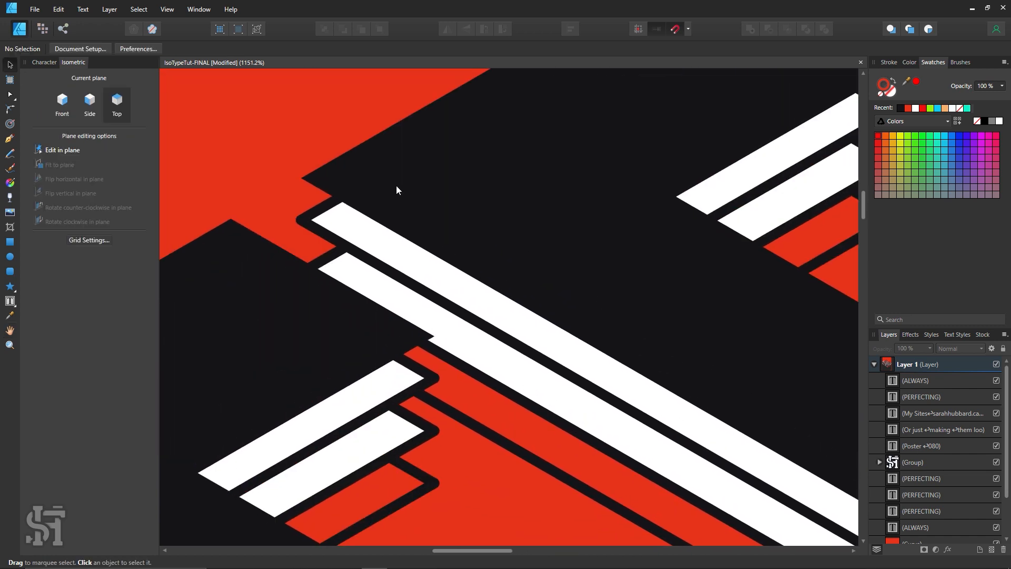
key(ctrl+0)
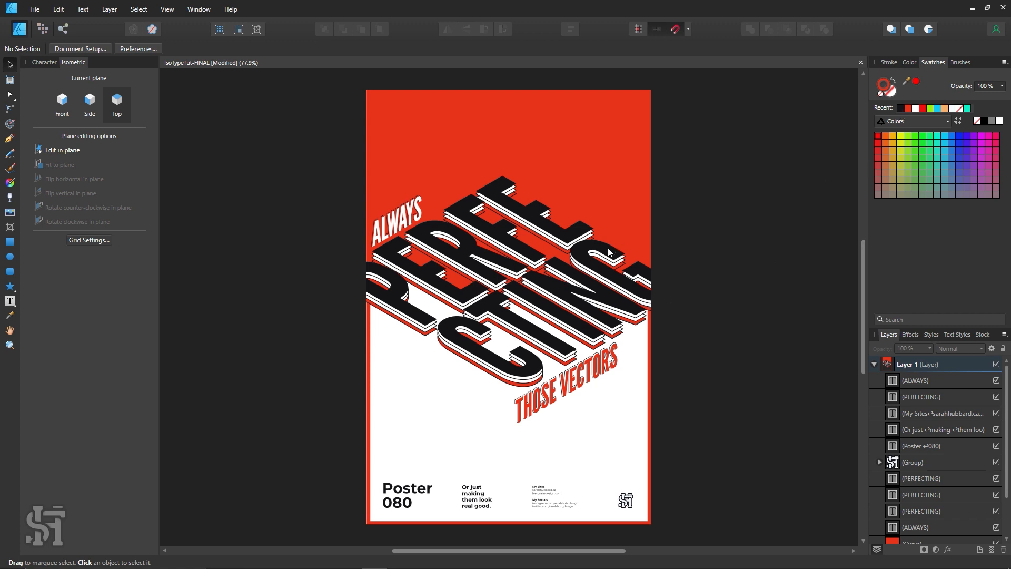
- Save the finished poster document with nothing selected
click(573, 239)
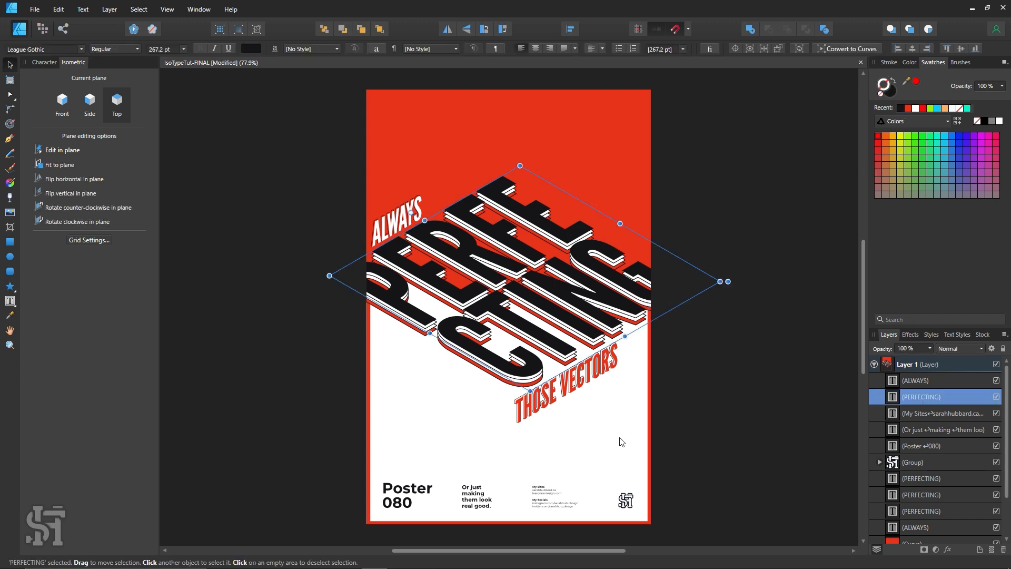
click(708, 423)
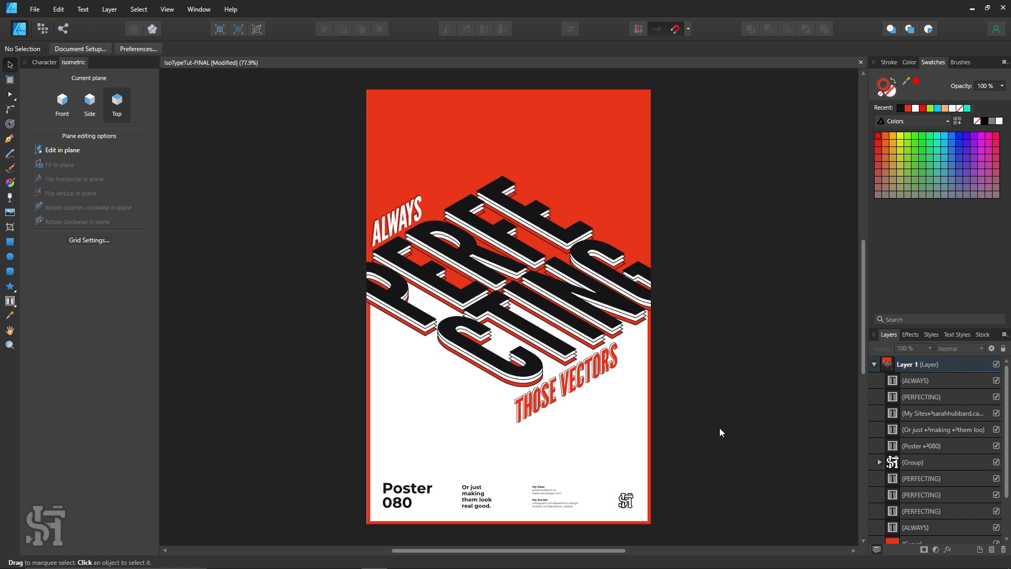
scroll(479, 257, down, 1)
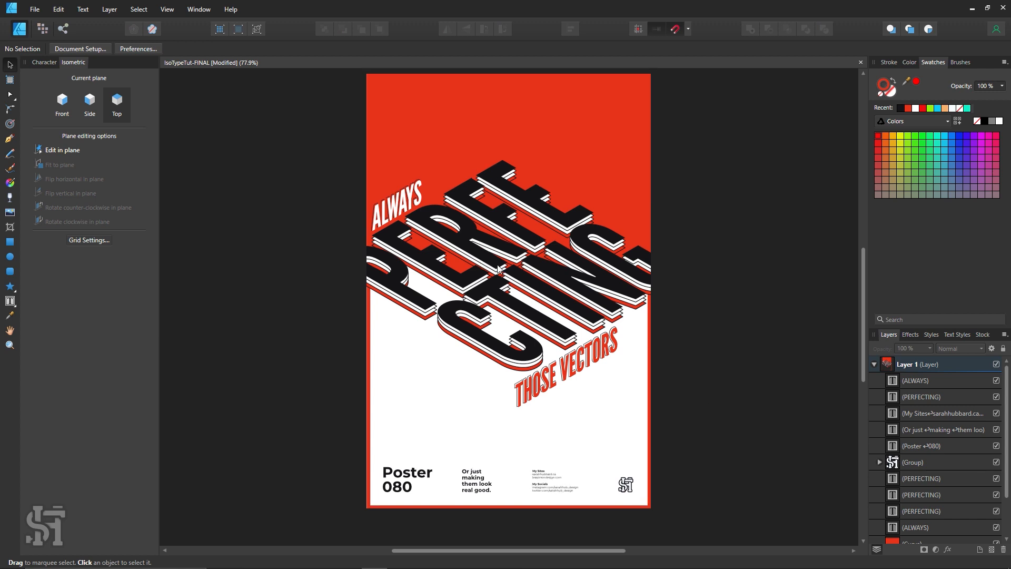
scroll(502, 267, up, 1)
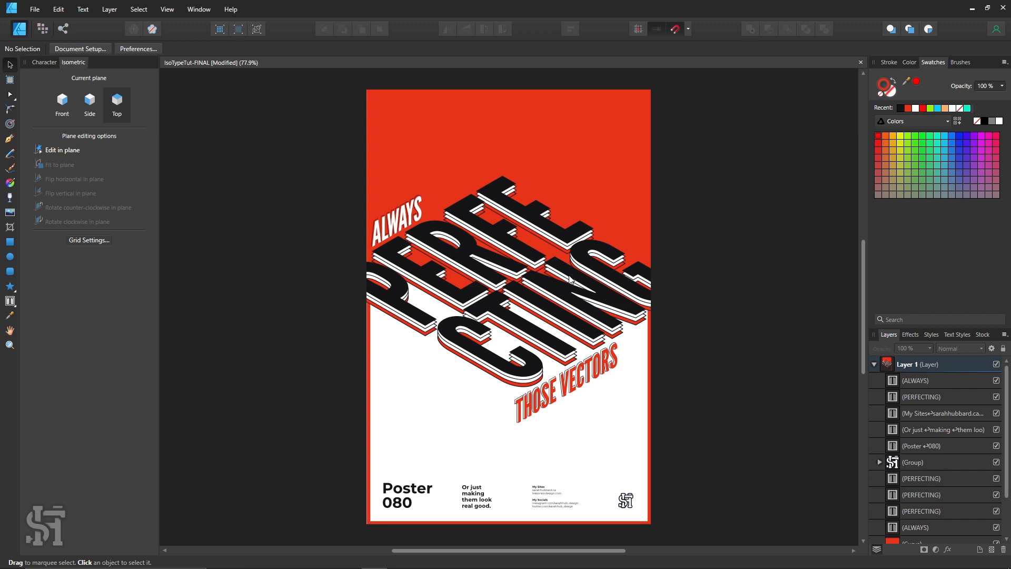
key(ctrl+s)
- Draw a rectangle over the entire poster page and swap its colours to give it a red fill and no stroke
click(10, 241)
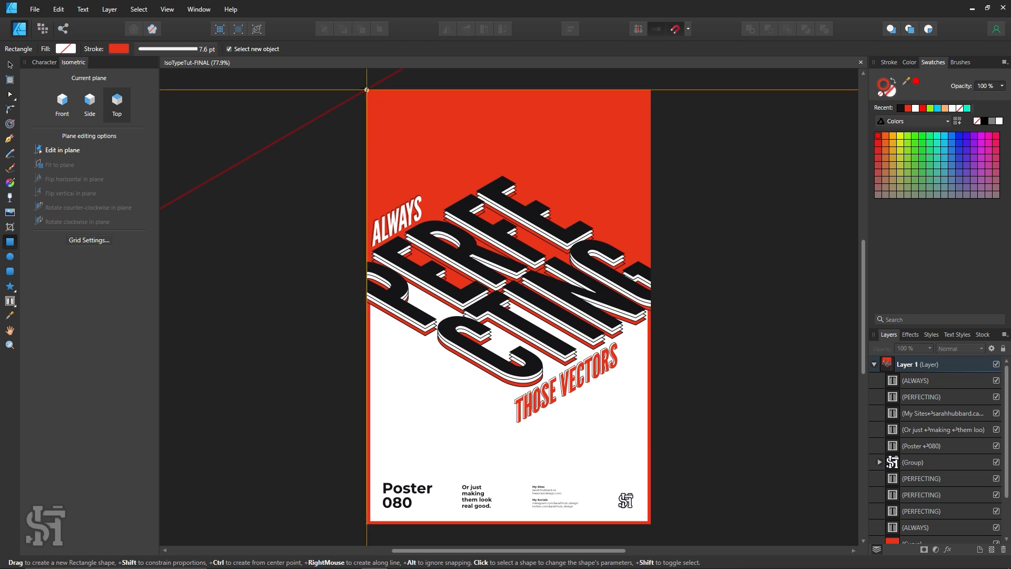
drag(366, 89, 651, 523)
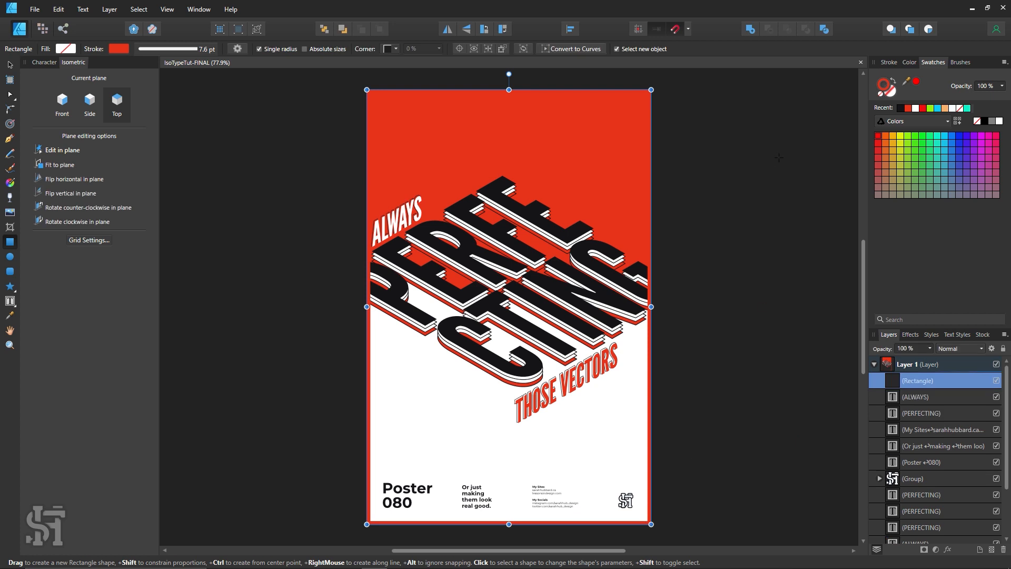
click(894, 83)
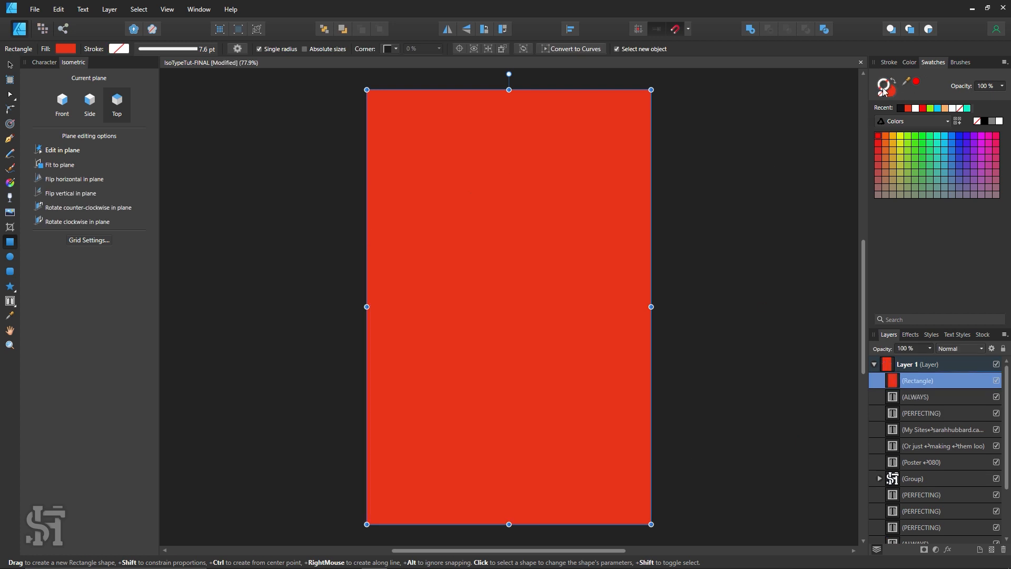
click(890, 94)
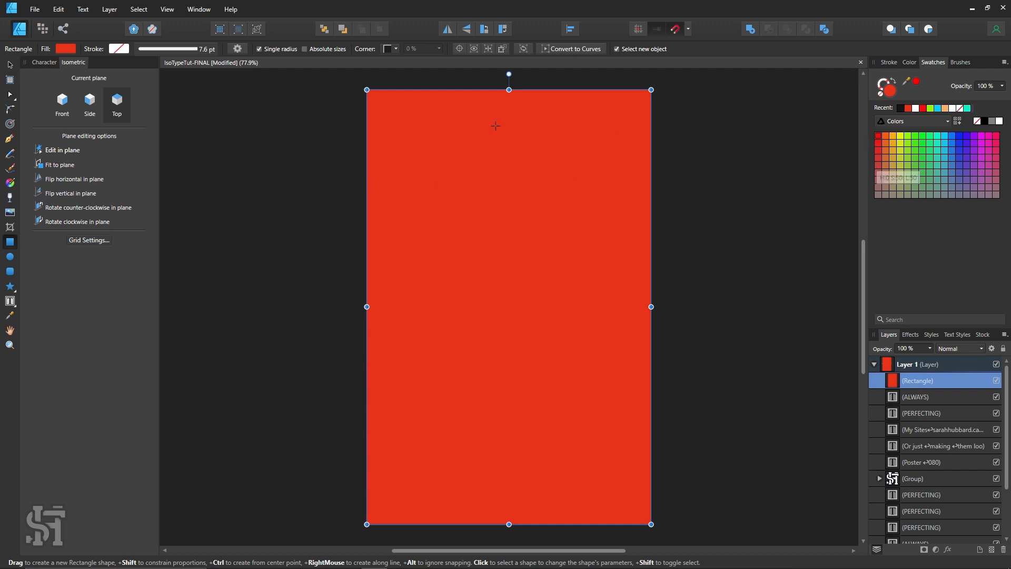
key(v)
mouse_move(410, 187)
mouse_down()
mouse_move(596, 171)
mouse_move(587, 181)
mouse_move(394, 186)
mouse_up()
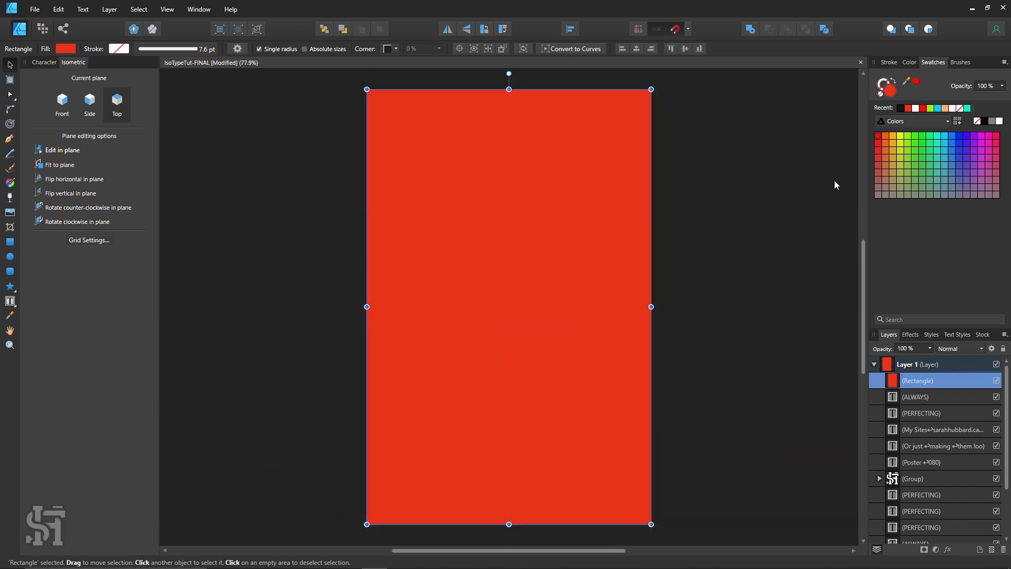
- Fill the page-sized rectangle with cyan and apply a linear transparency fading from its upper-right area to its lower-left edge
click(937, 108)
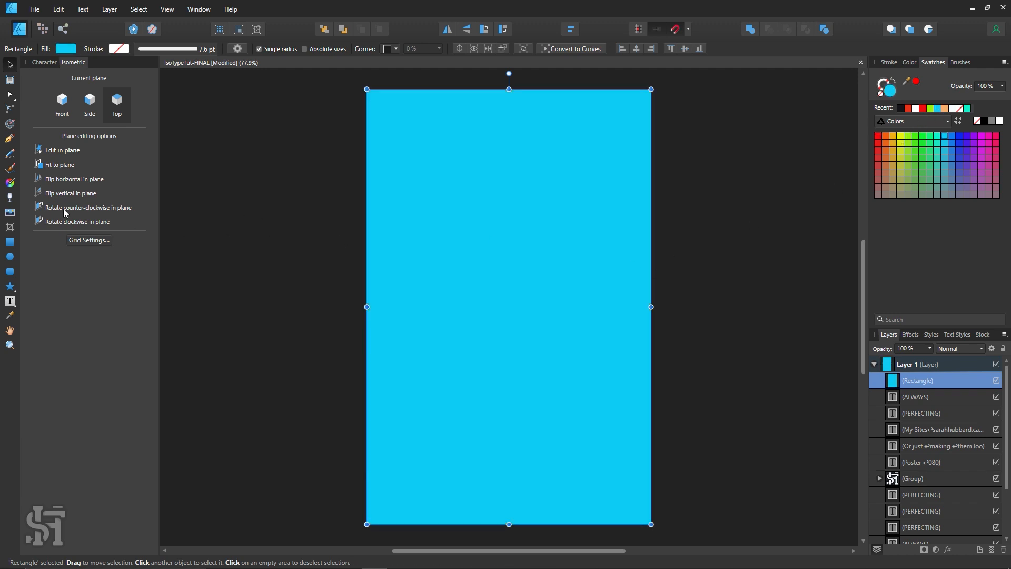
click(10, 197)
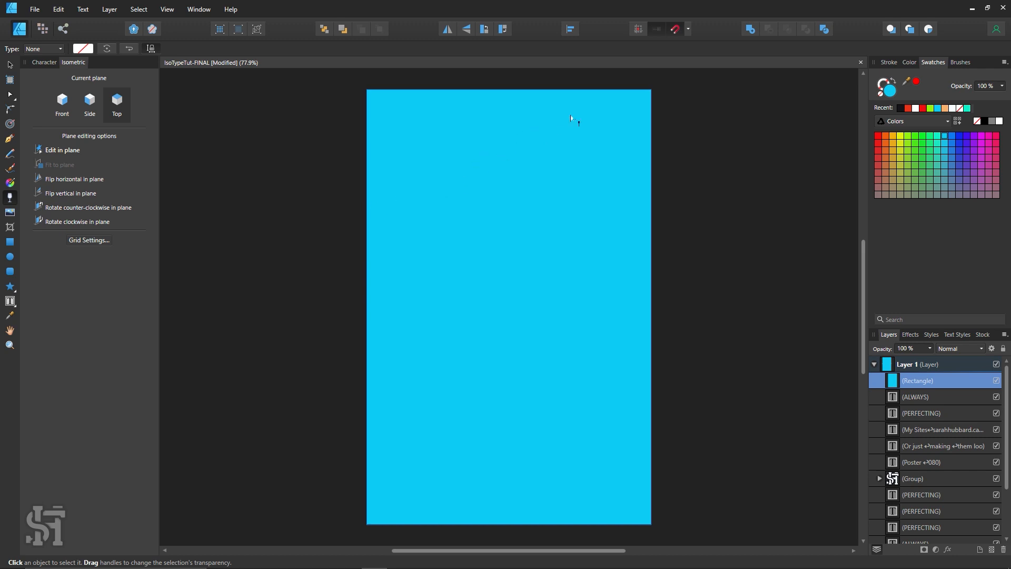
drag(569, 116, 399, 523)
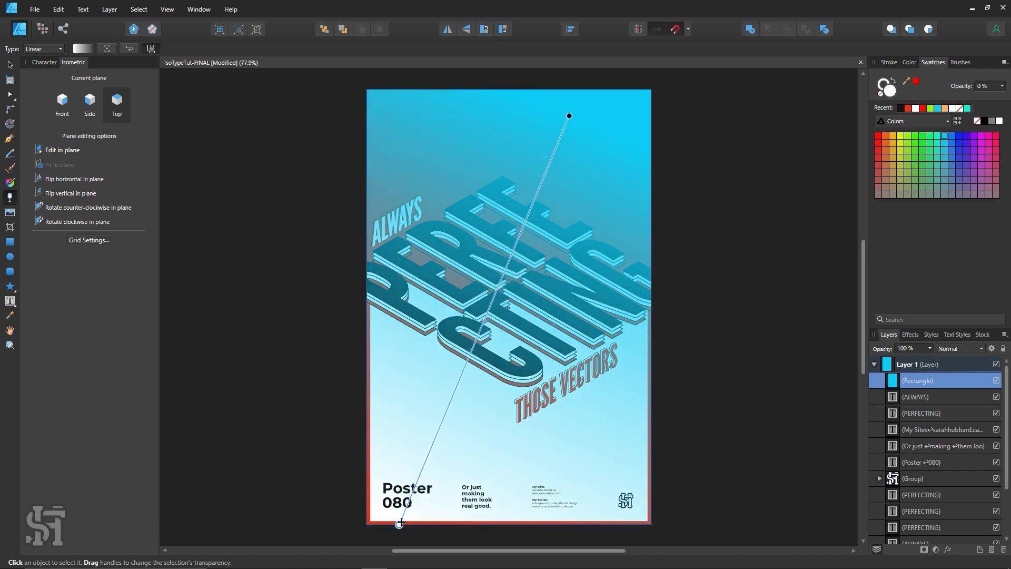
key(v)
click(275, 200)
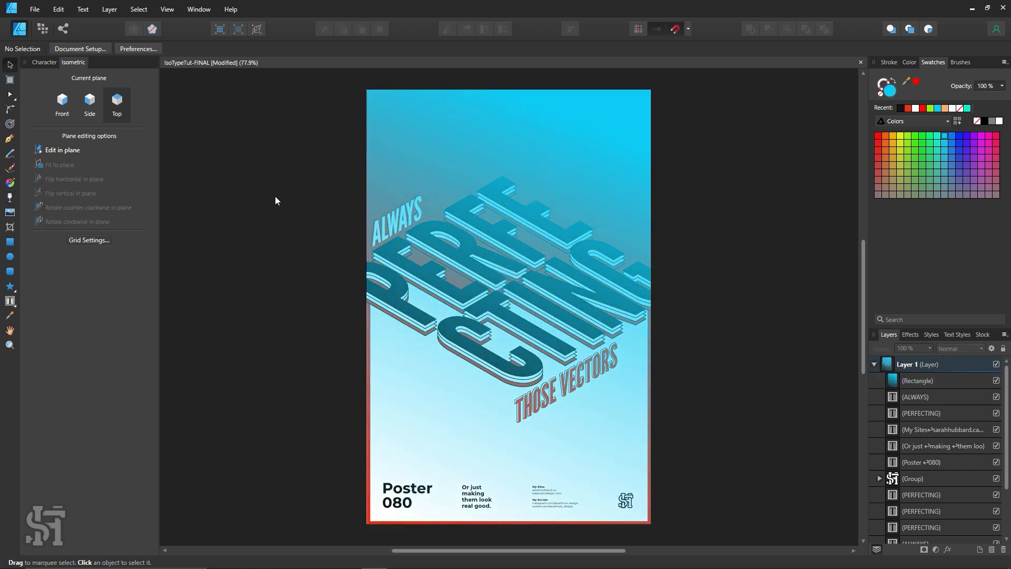
- Set the cyan overlay rectangle's blend mode to Color Burn
click(517, 243)
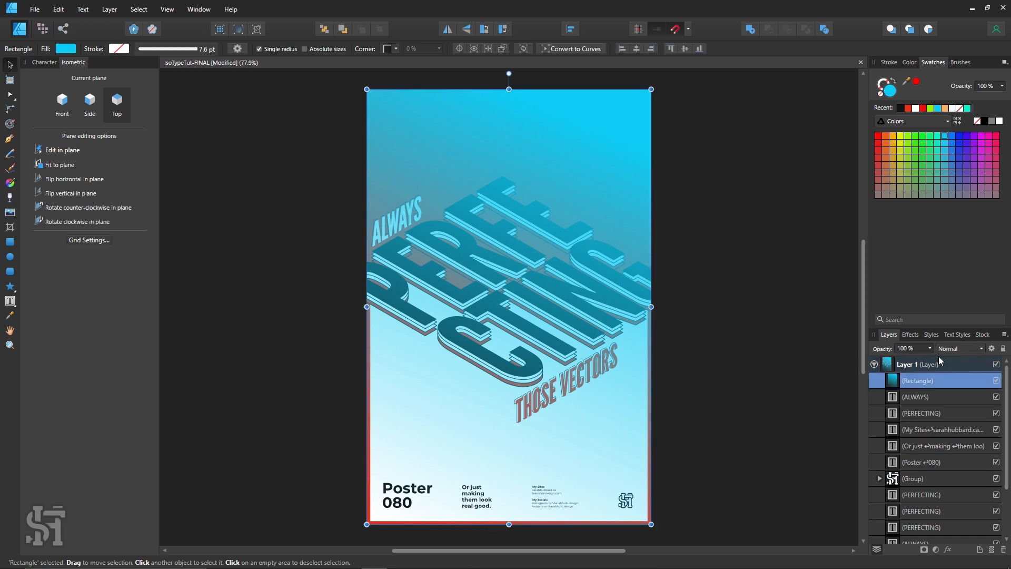
click(952, 350)
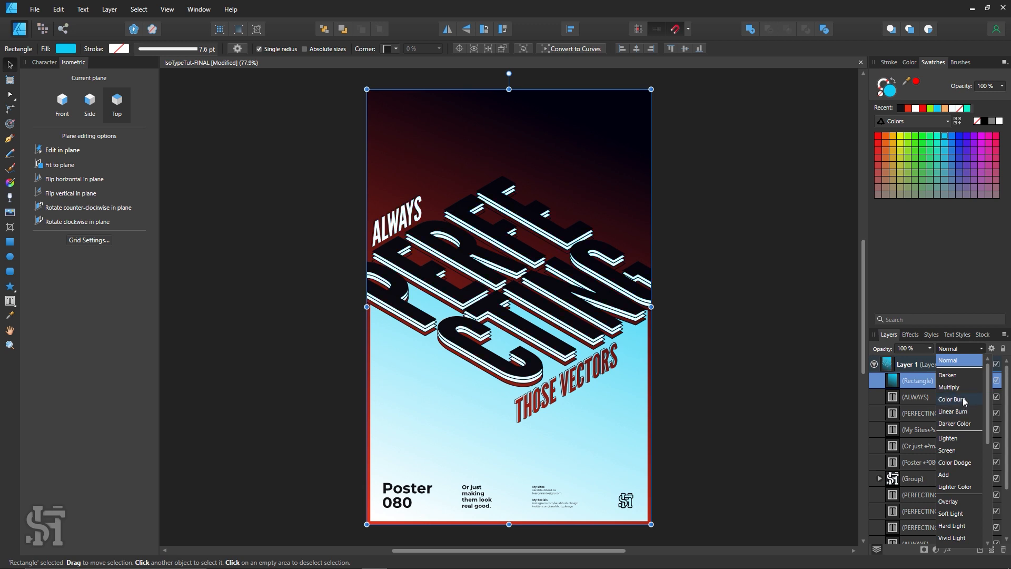
click(964, 402)
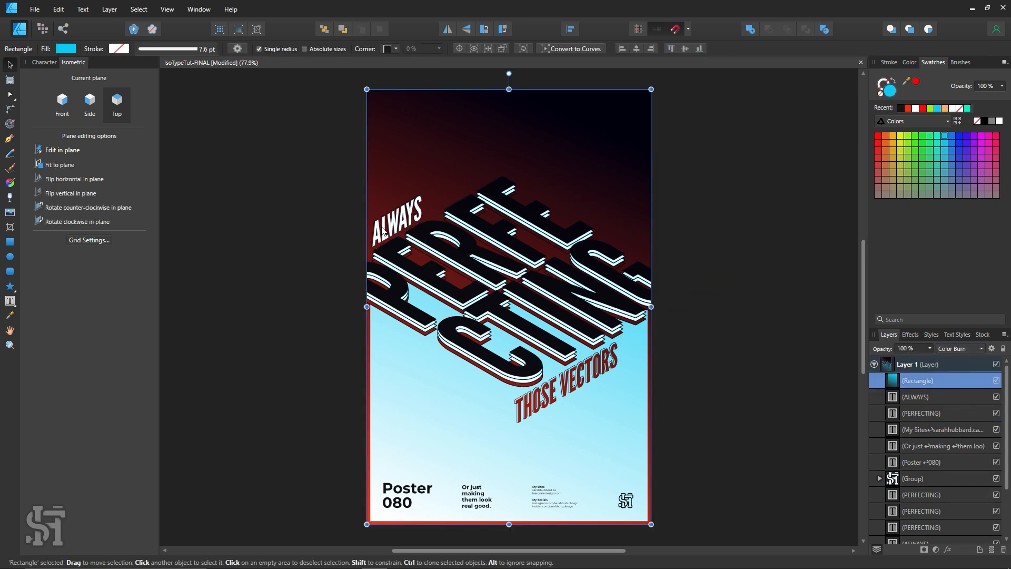
mouse_move(366, 306)
mouse_down()
mouse_move(648, 306)
mouse_move(371, 309)
mouse_up()
click(344, 309)
click(563, 139)
- Set the overlay rectangle's blend mode to Darker Color and try it with a black and a hot pink fill
click(960, 351)
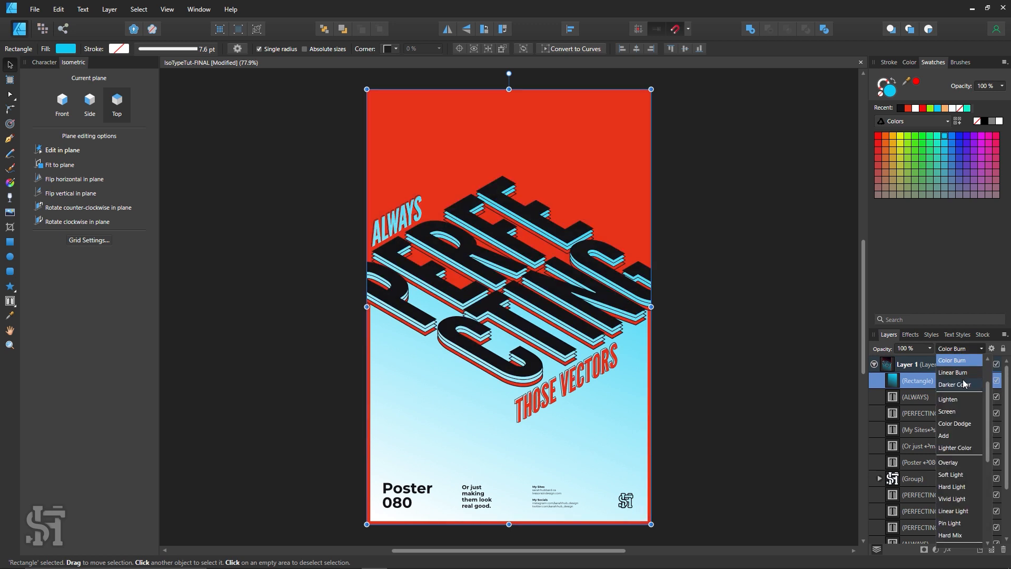
click(963, 384)
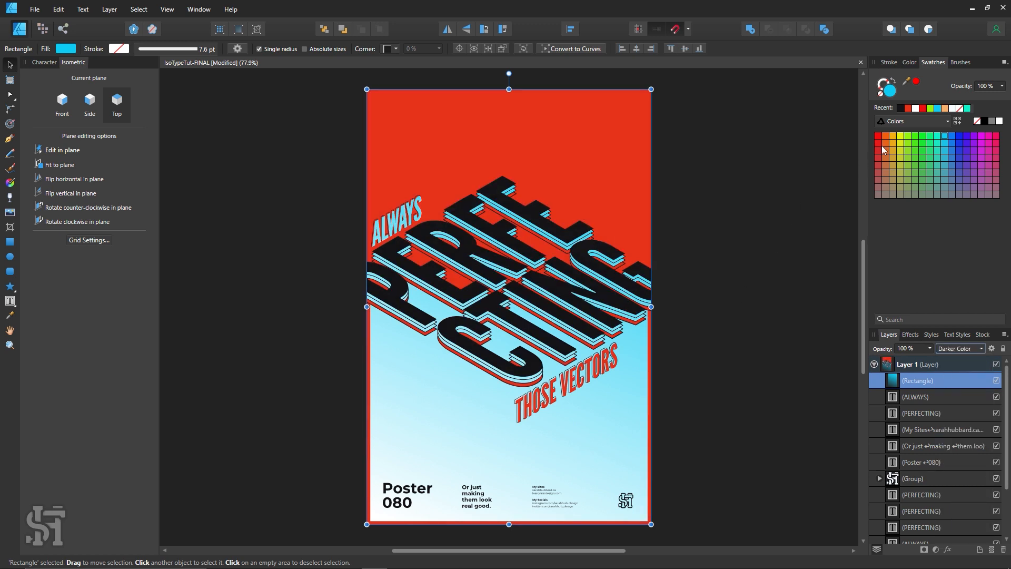
click(900, 108)
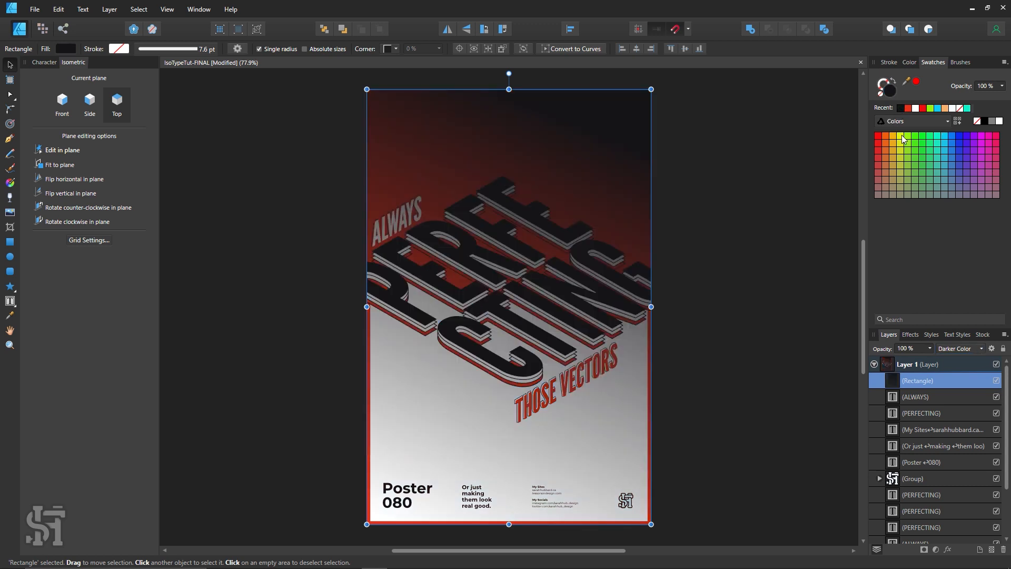
click(996, 138)
click(799, 176)
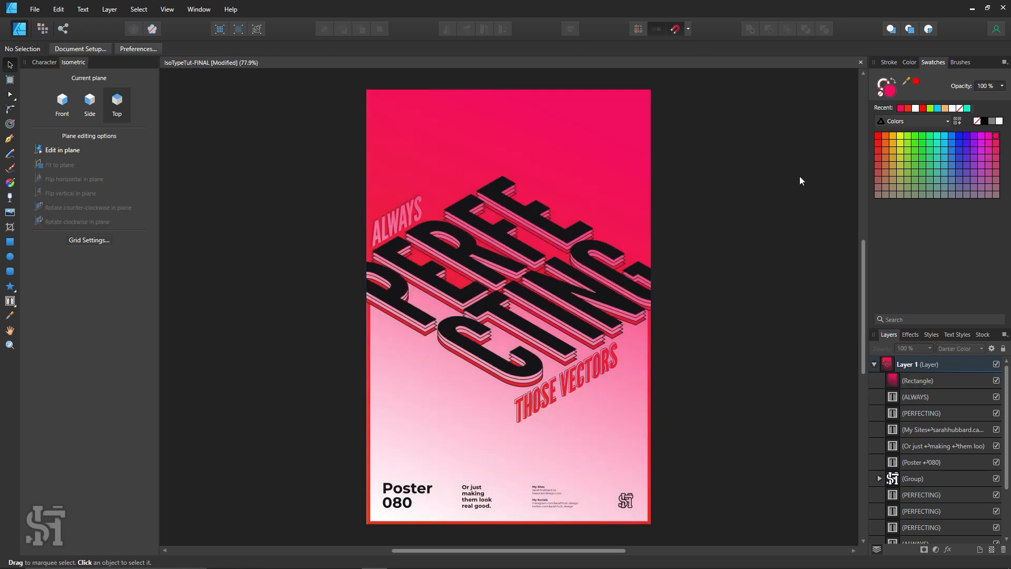
- Try yellow and lime green fills on the overlay rectangle and finish with a saturated blue fill
click(622, 182)
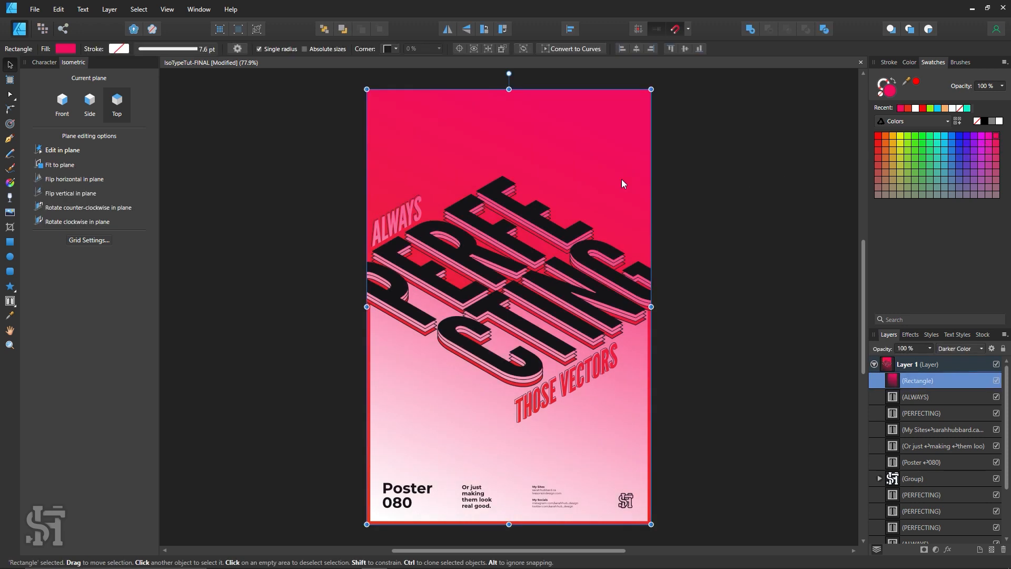
click(906, 136)
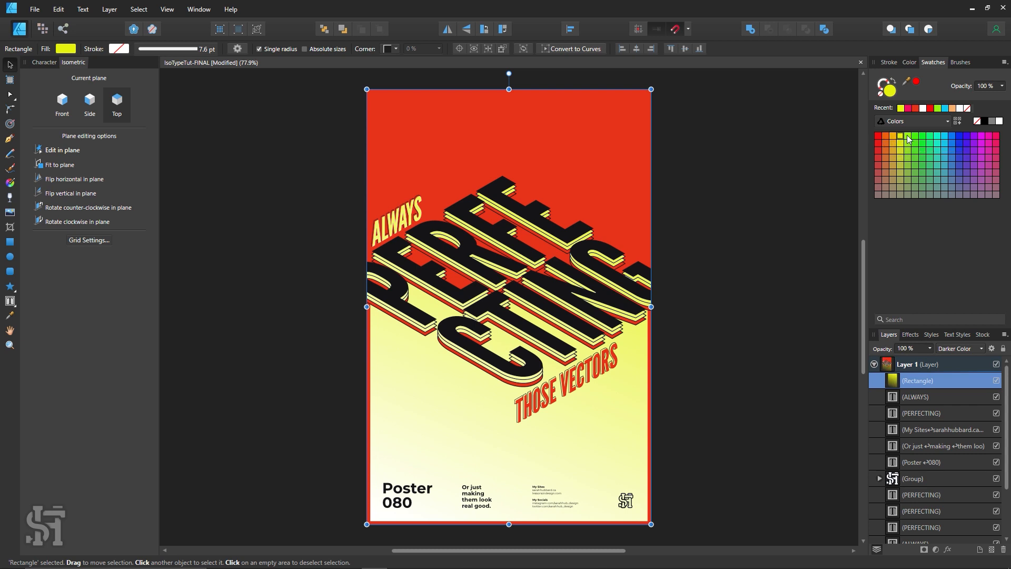
click(908, 136)
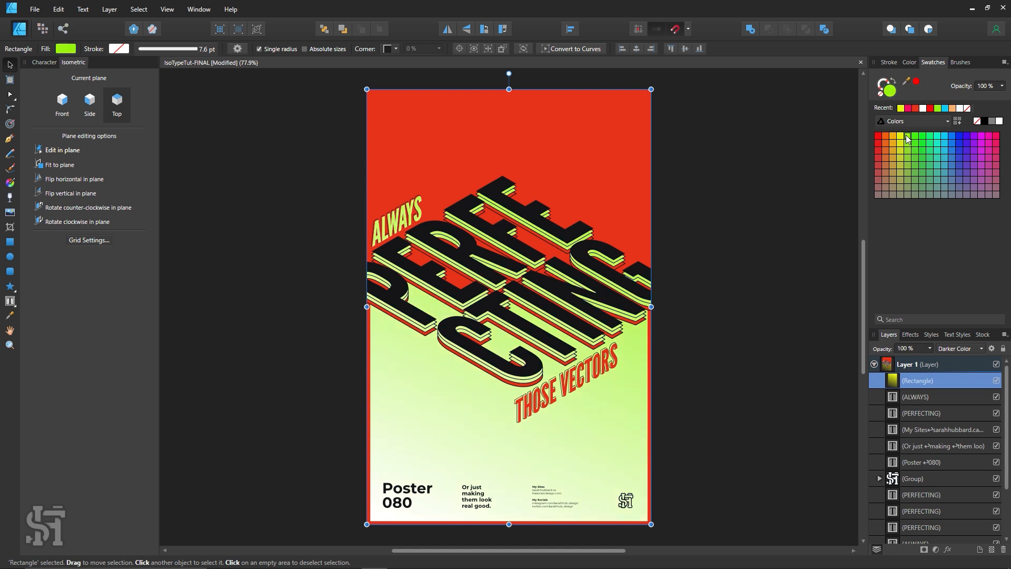
click(946, 136)
click(957, 137)
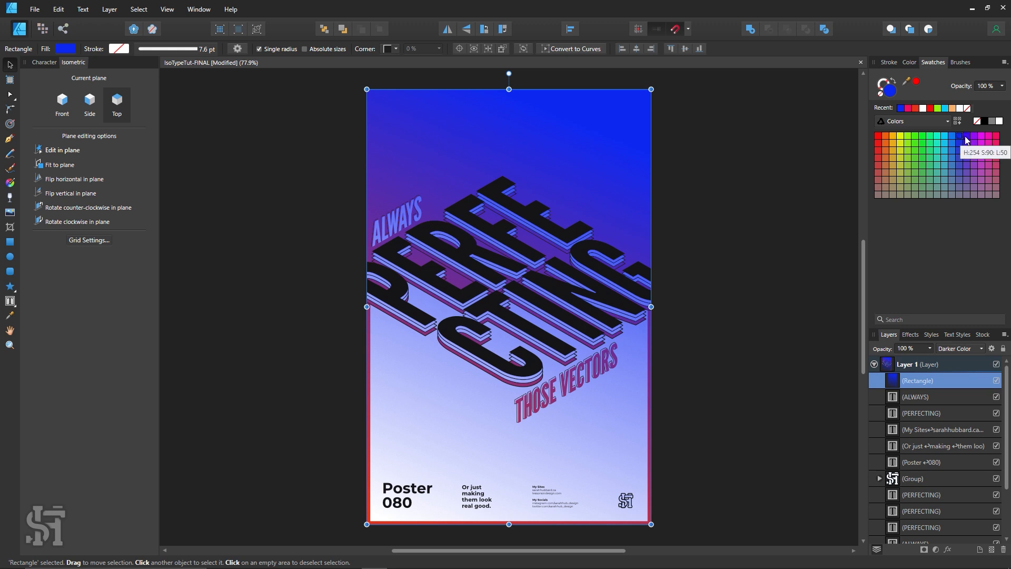
- Set the overlay rectangle's blend mode to Screen, move it off the poster to compare, and undo the move
click(970, 349)
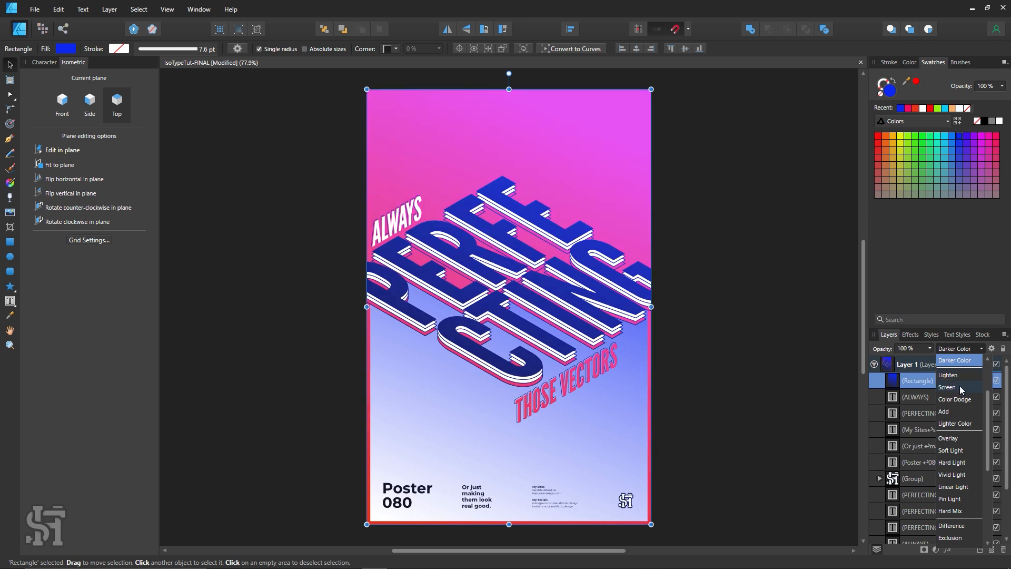
click(961, 387)
click(713, 338)
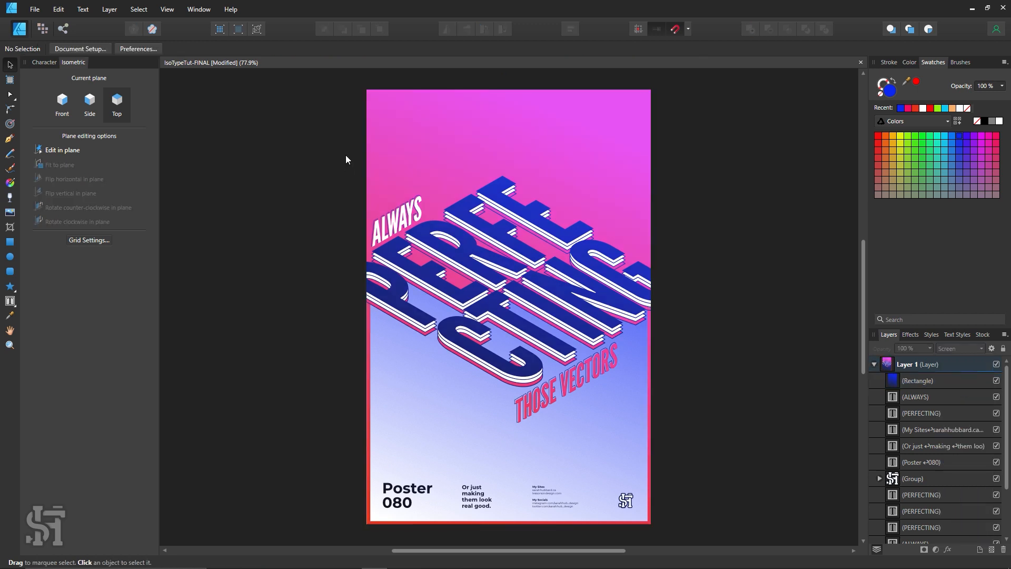
drag(401, 141, 714, 149)
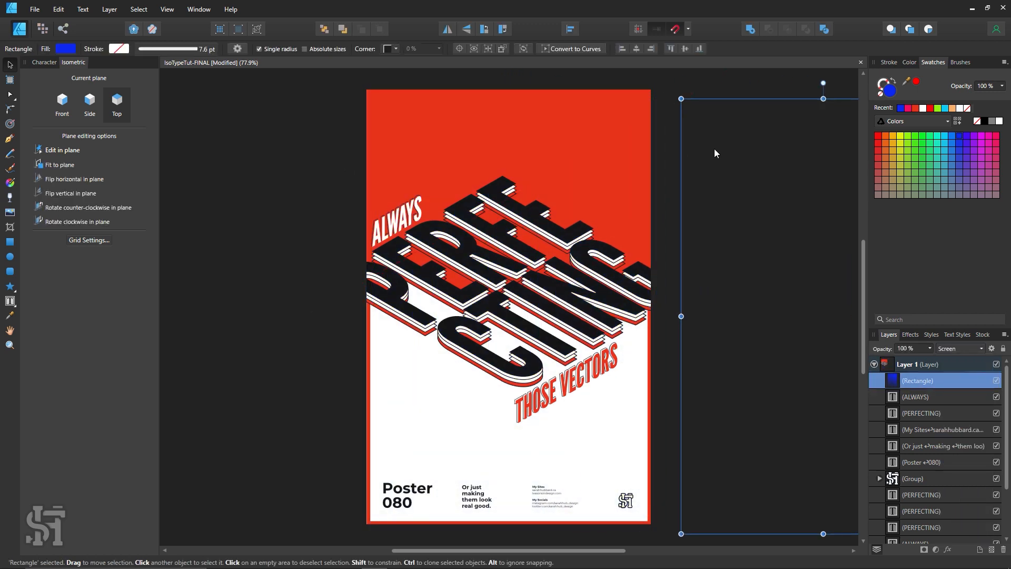
key(ctrl+z)
- Preview further blend modes on the overlay rectangle, choose Exclusion, and compare by shrinking it off the page and undoing that
click(959, 348)
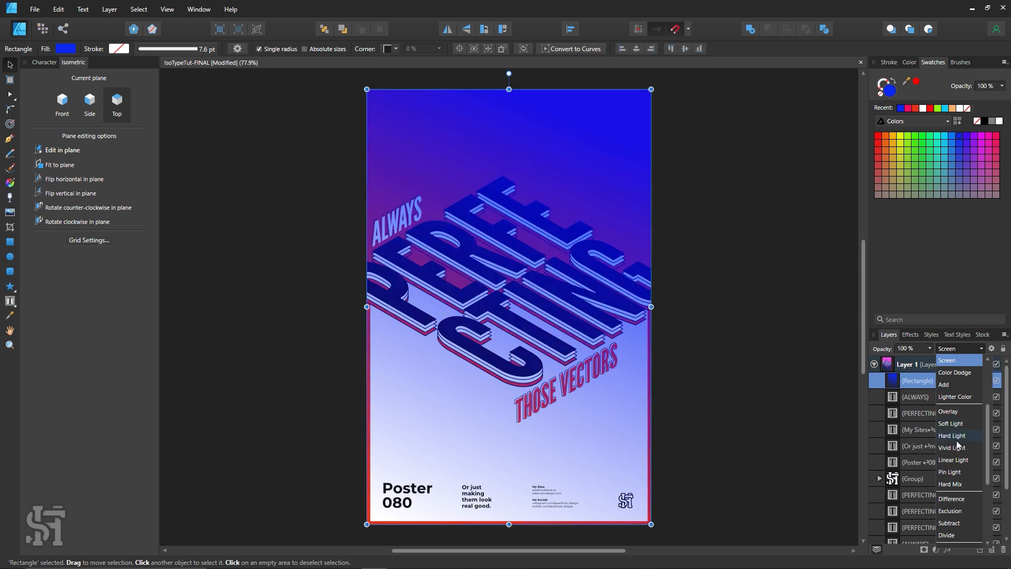
scroll(957, 476, down, 1)
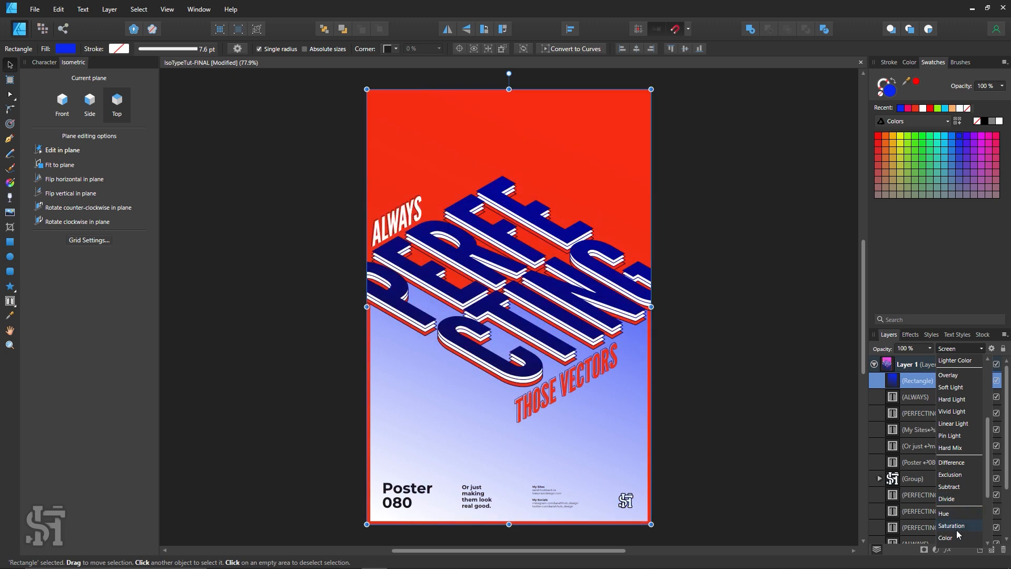
scroll(959, 524, down, 2)
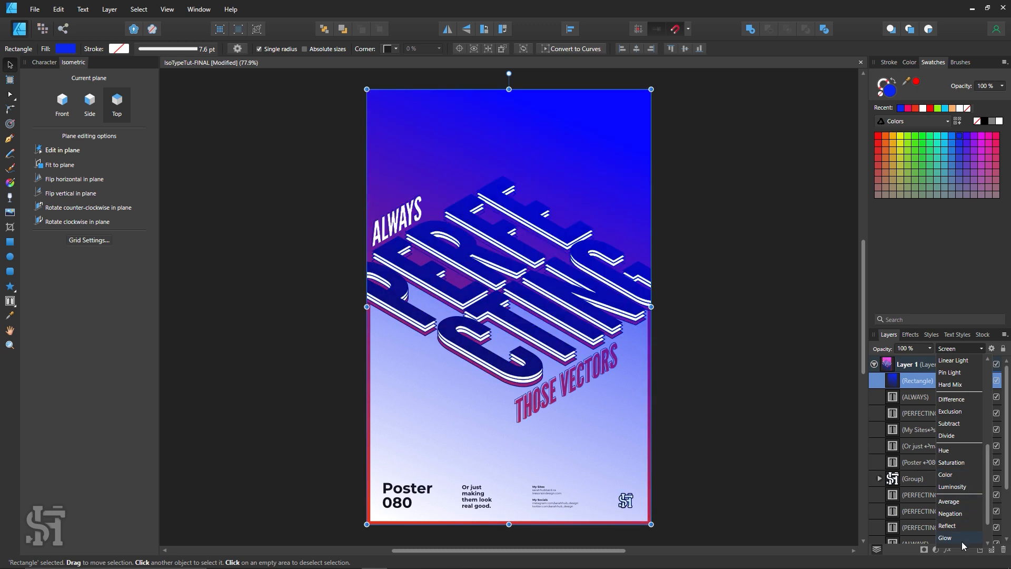
scroll(960, 538, down, 1)
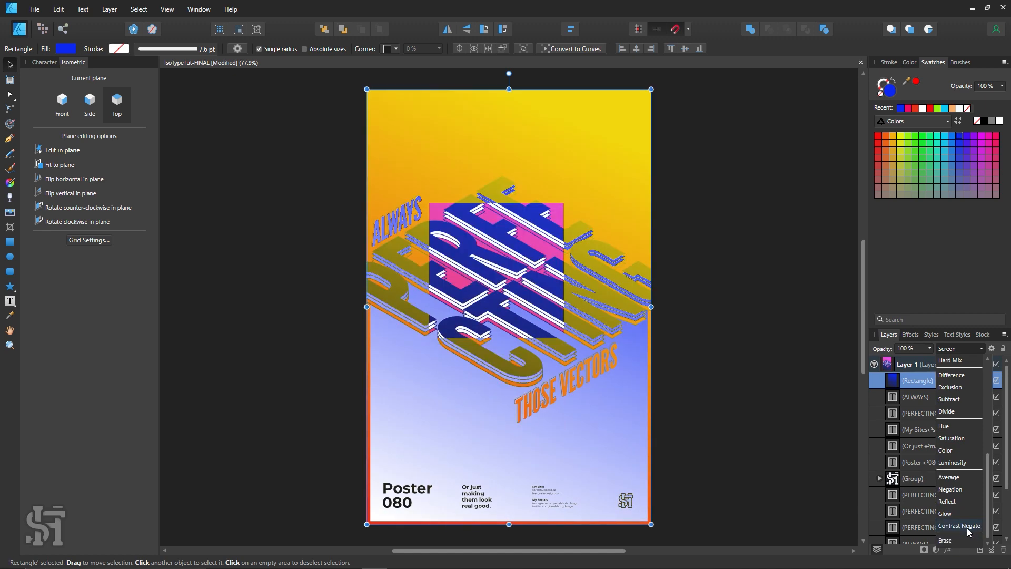
click(954, 387)
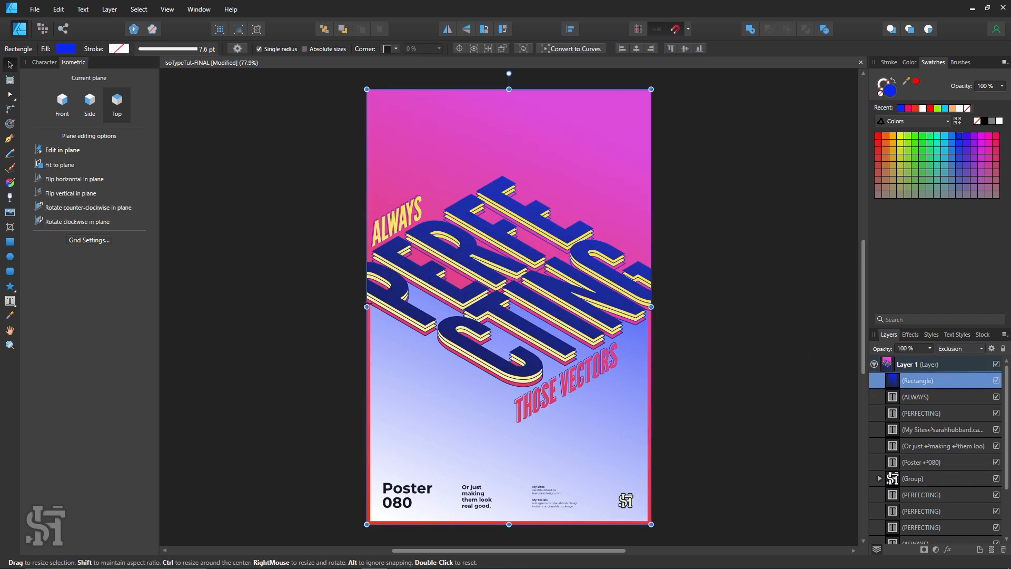
drag(366, 306, 697, 307)
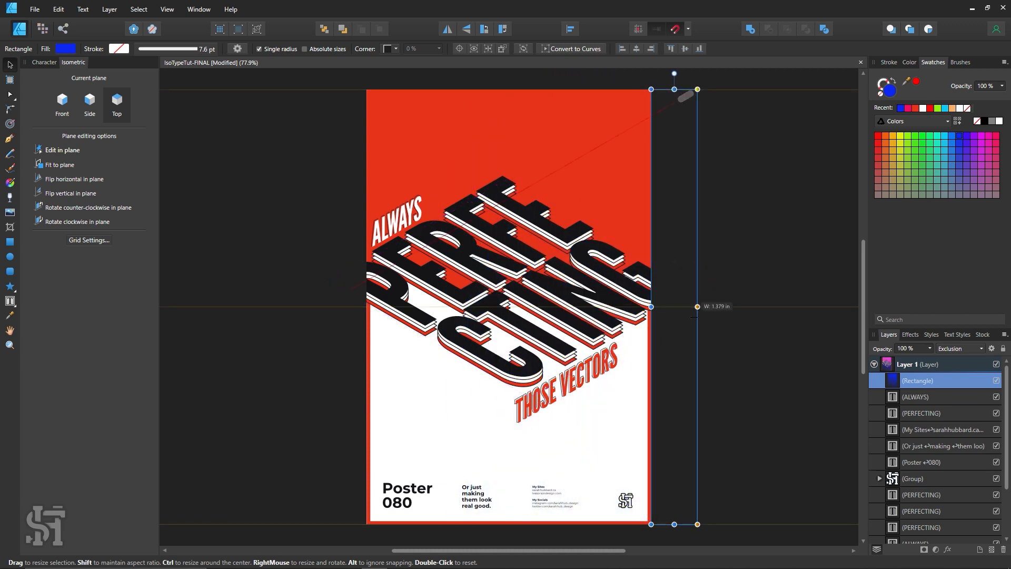
key(ctrl+z)
click(753, 251)
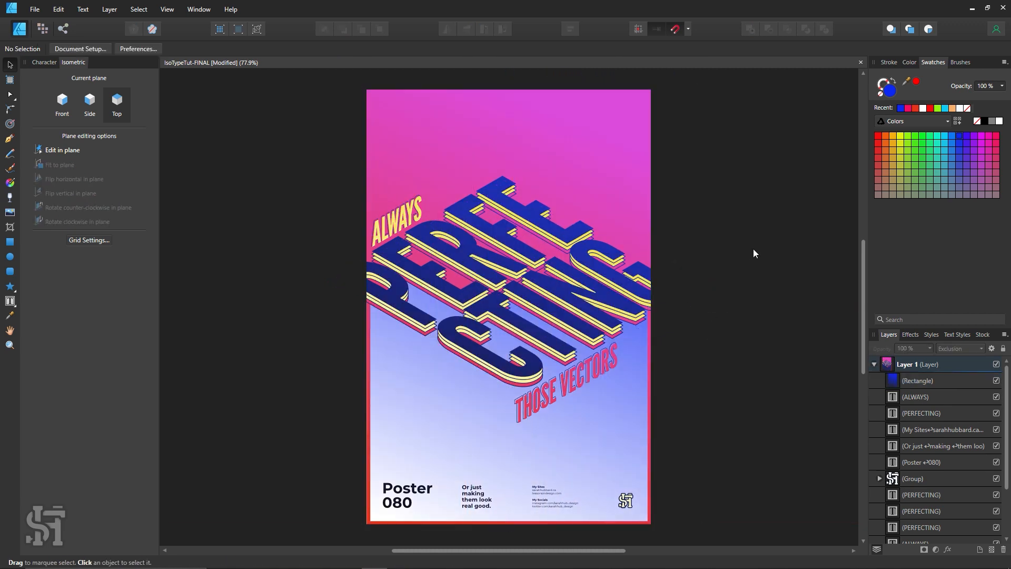
- Fill the overlay rectangle with hot pink and change its blend mode to Color
click(613, 164)
click(908, 109)
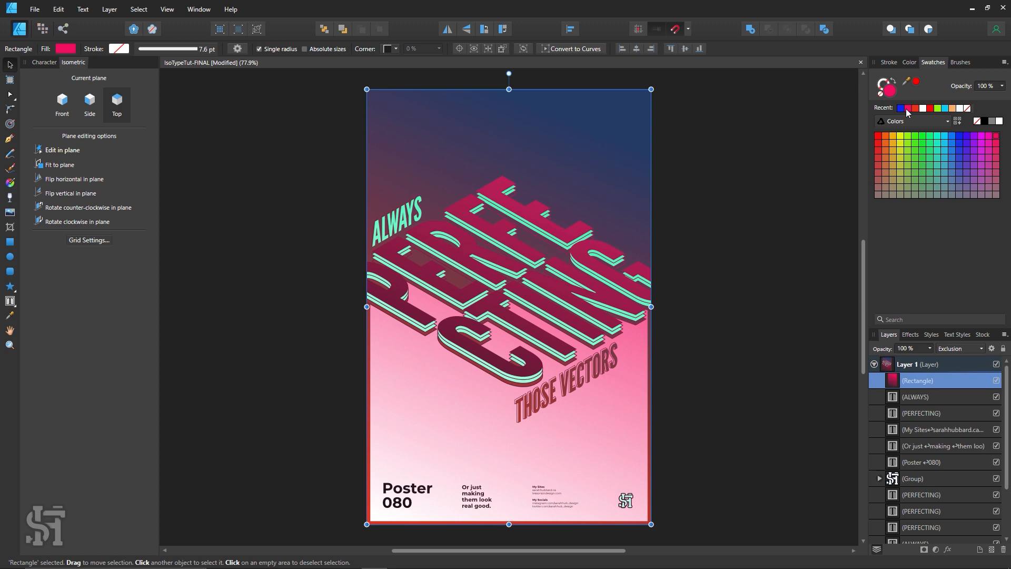
click(971, 350)
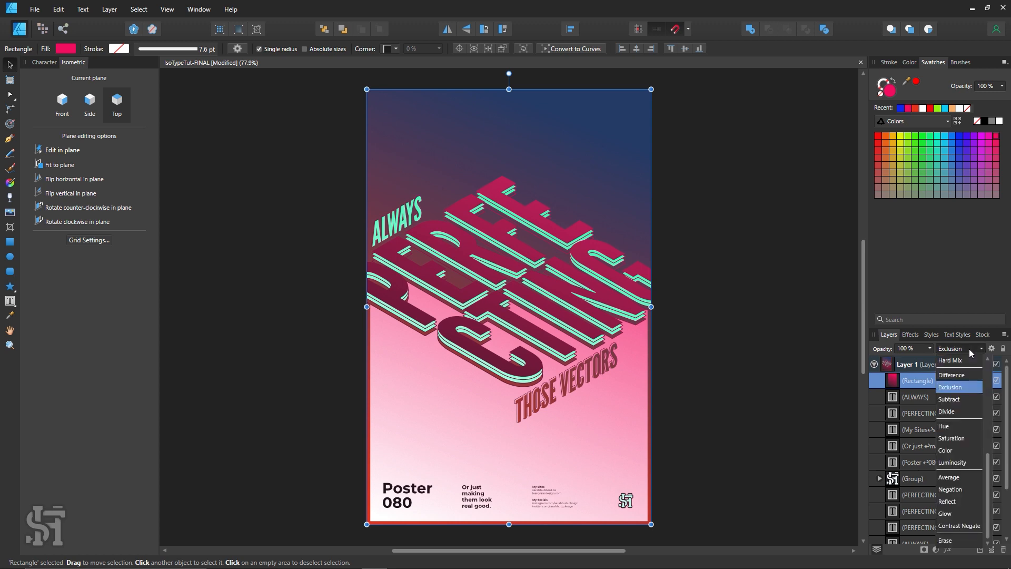
click(966, 454)
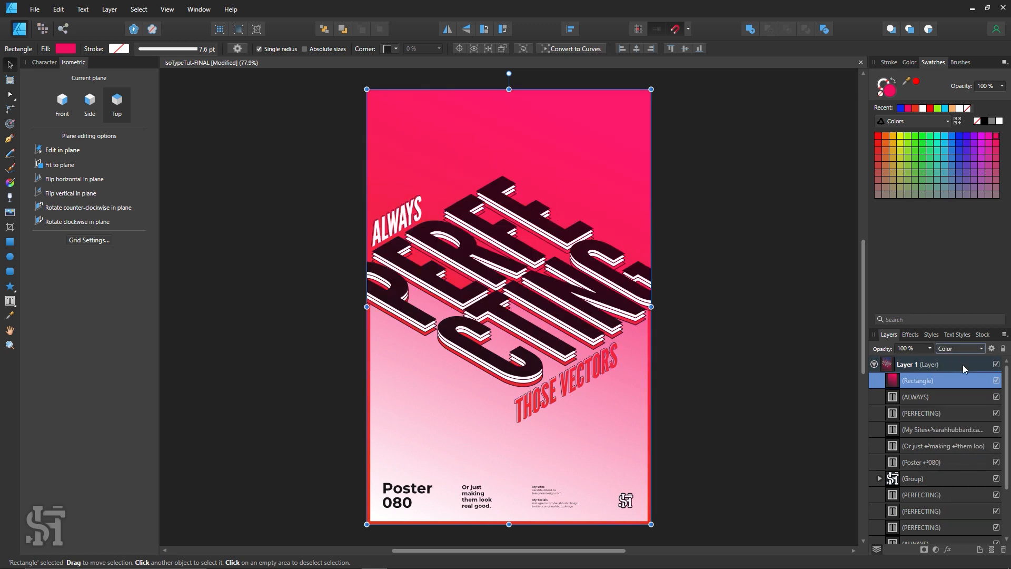
- Try an aqua green fill on the overlay rectangle and replace it with a bright blue
click(939, 137)
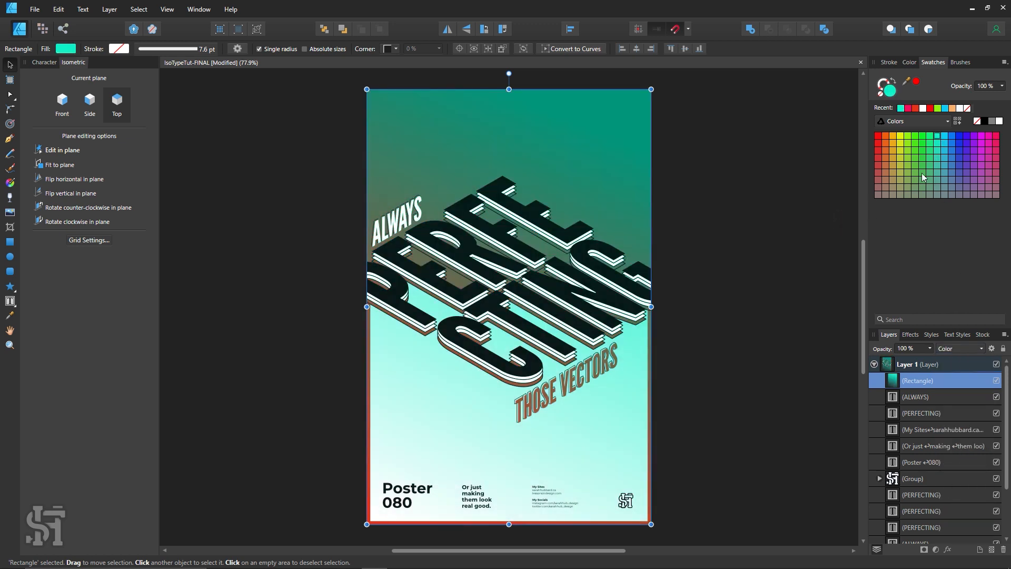
click(951, 135)
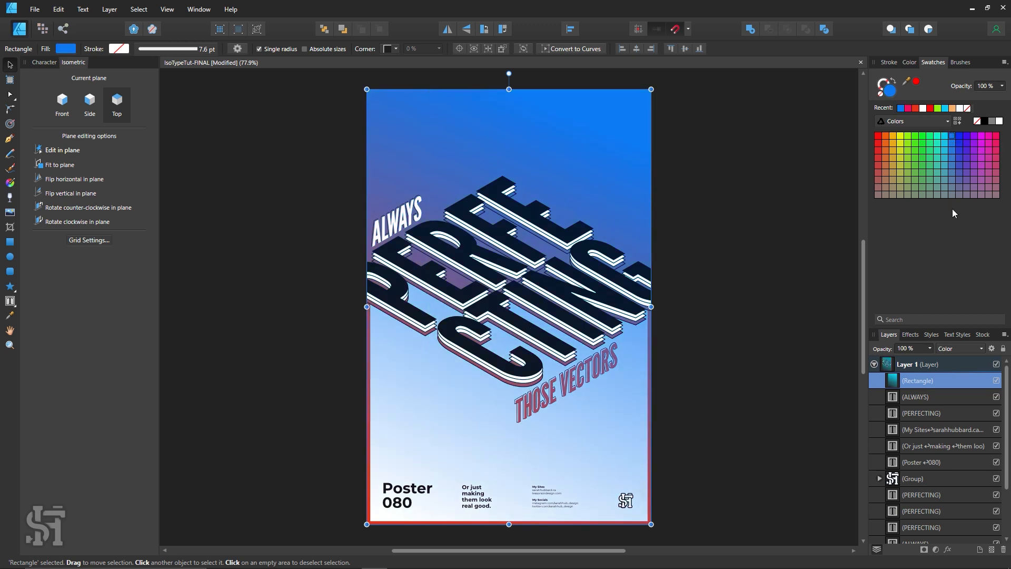
click(751, 251)
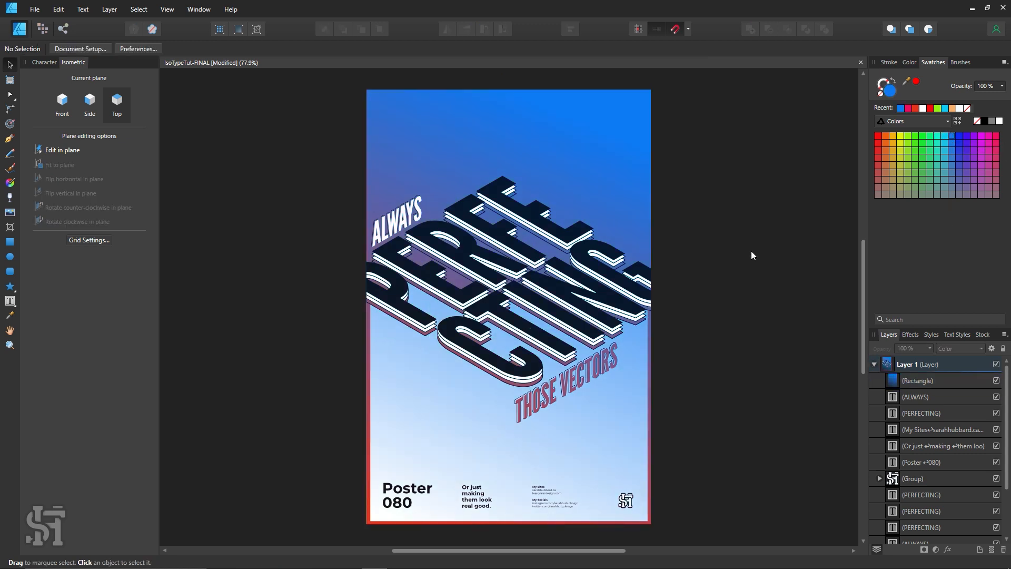
- Move the overlay rectangle aside to check the poster underneath, and delete the overlay
click(605, 177)
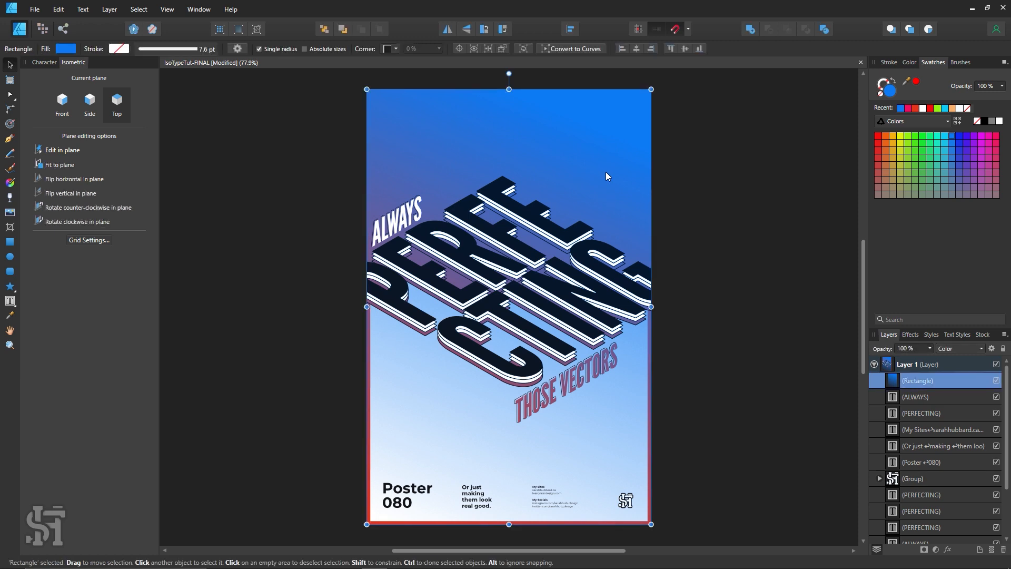
drag(428, 169, 610, 190)
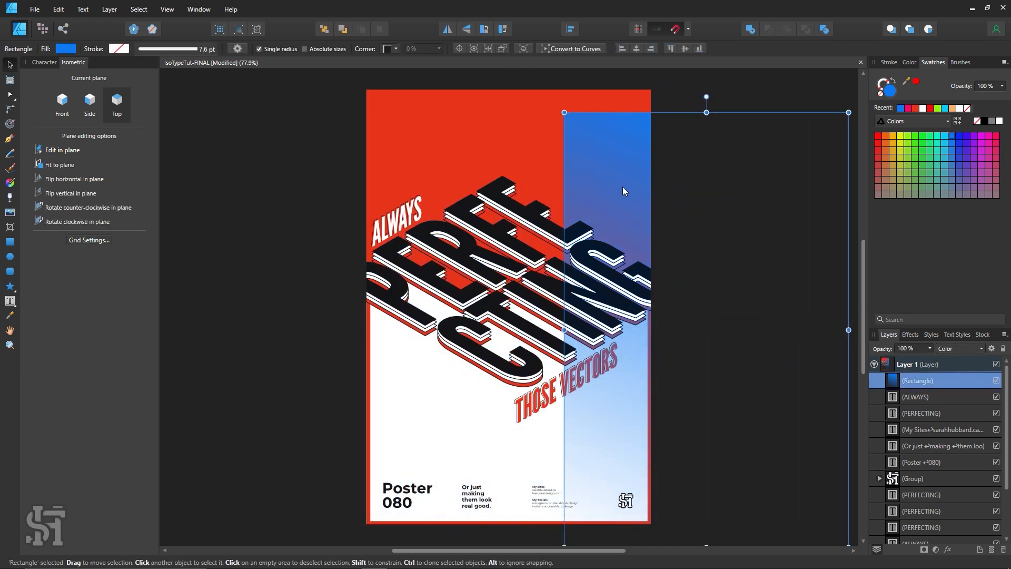
key(Delete)
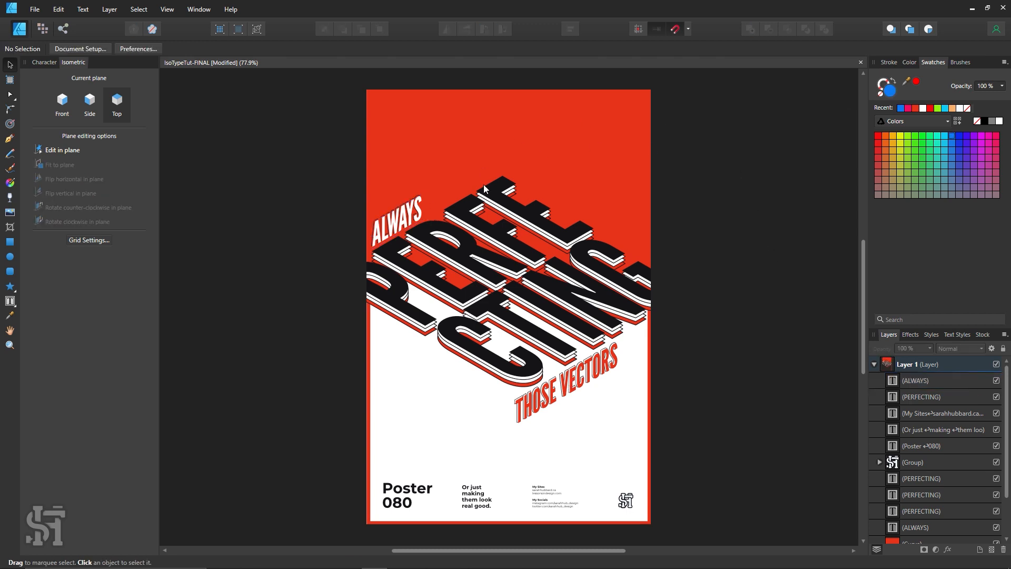
- Select all objects sharing the red background shape's fill colour, try aqua and cyan on them, and settle on bright blue
click(530, 141)
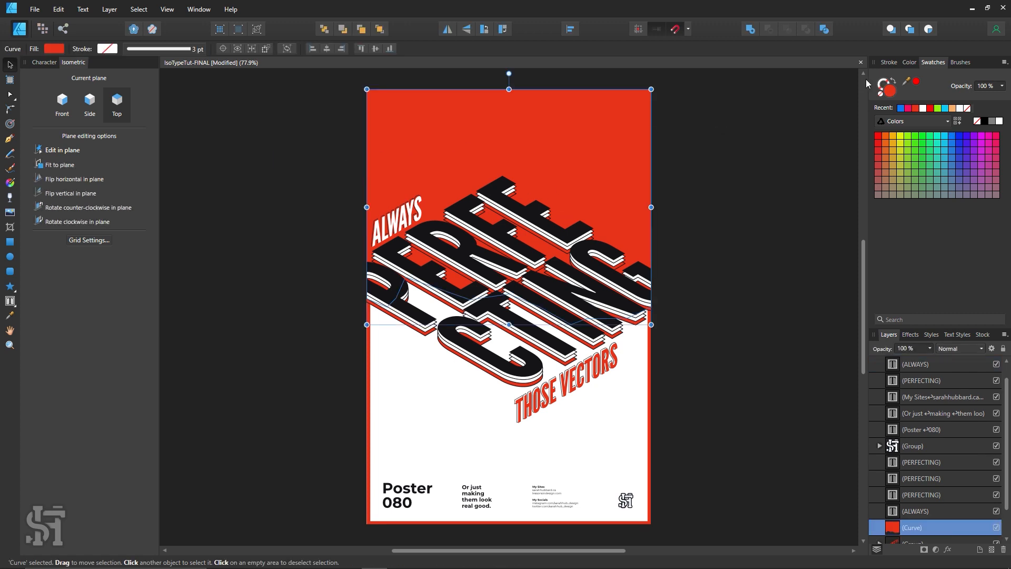
click(139, 9)
mouse_move(198, 83)
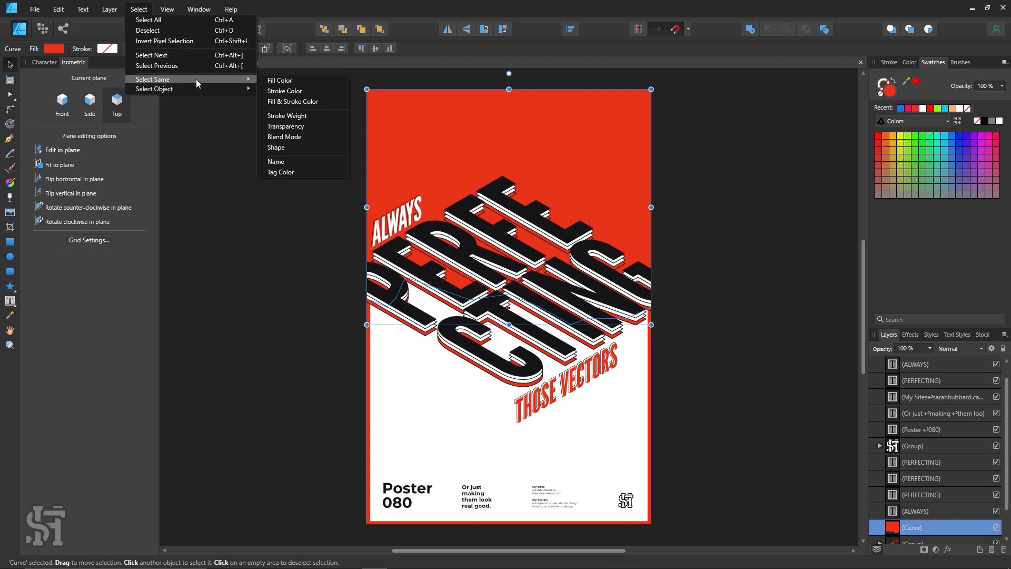
click(279, 80)
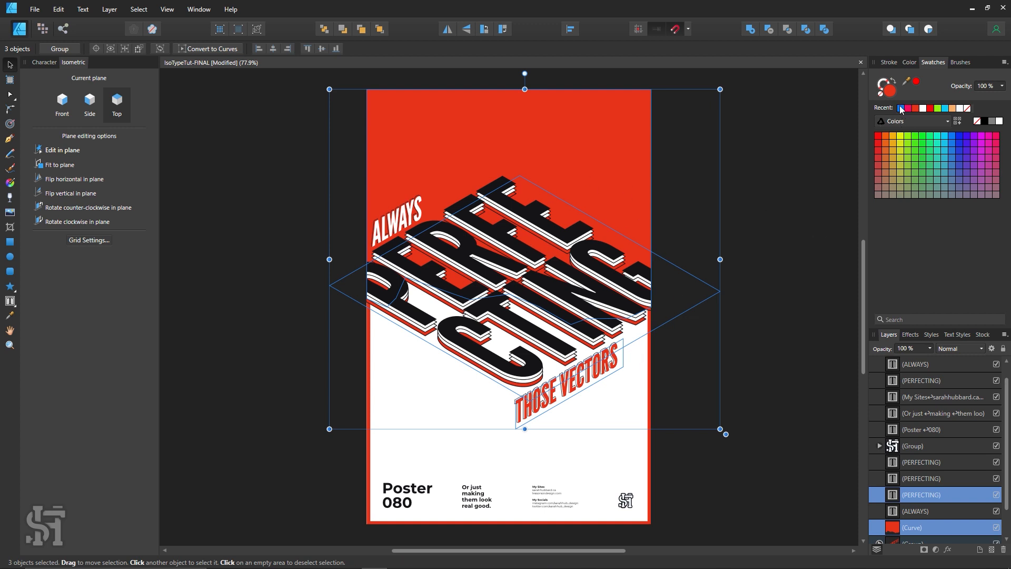
click(937, 138)
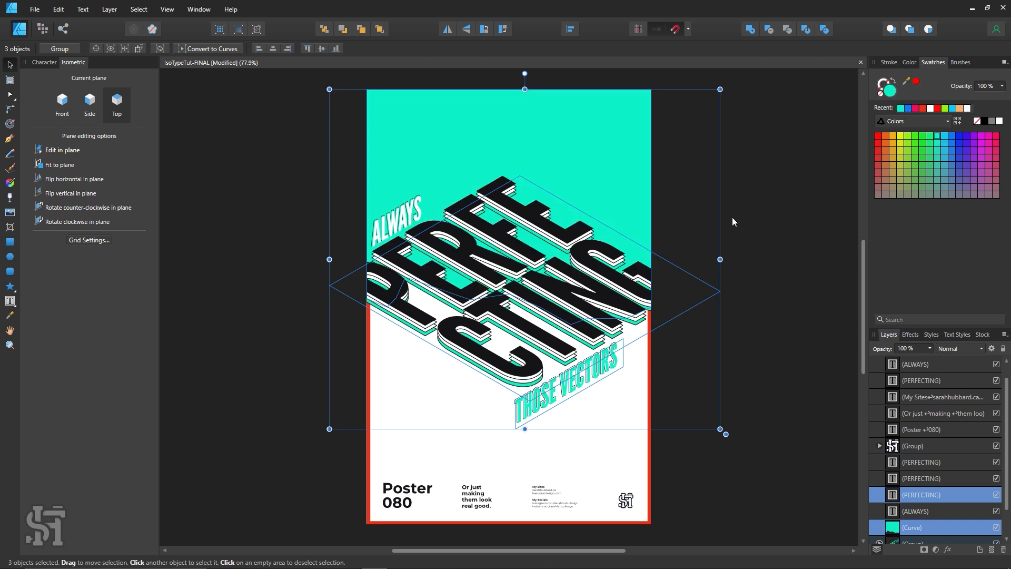
click(947, 138)
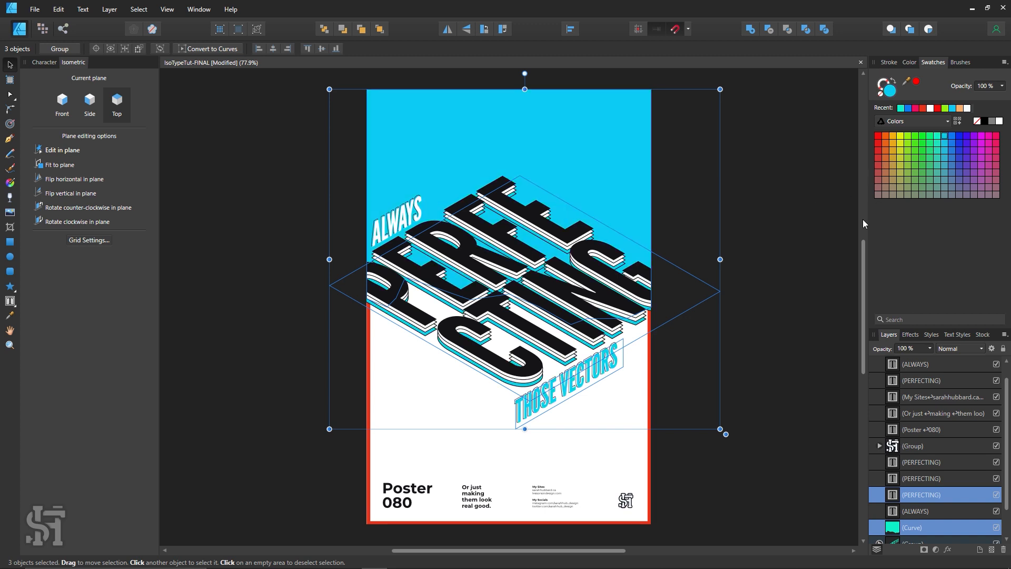
click(951, 135)
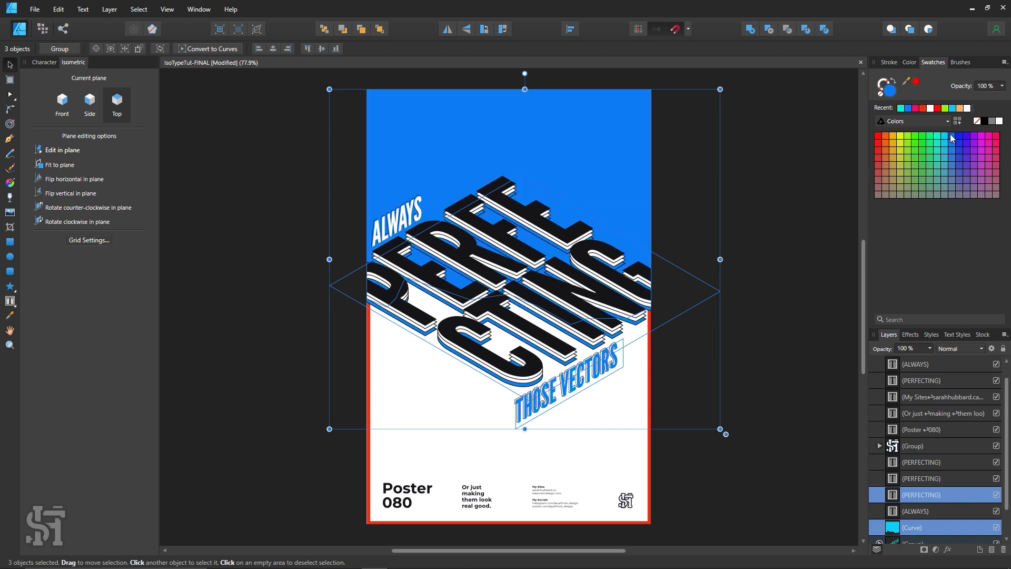
click(831, 242)
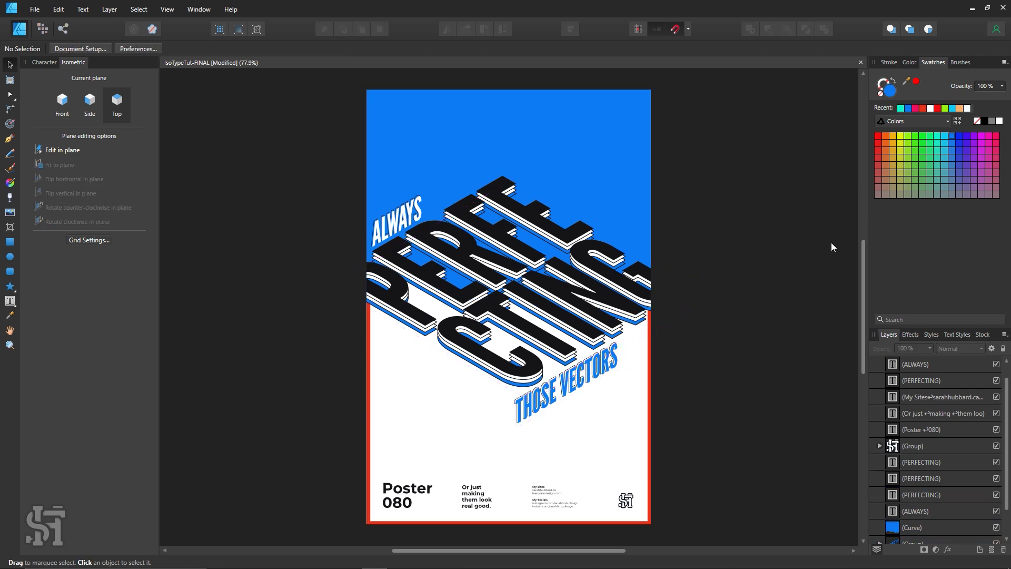
- Change the stroke of the poster's border rectangle from red to the same bright blue
click(649, 369)
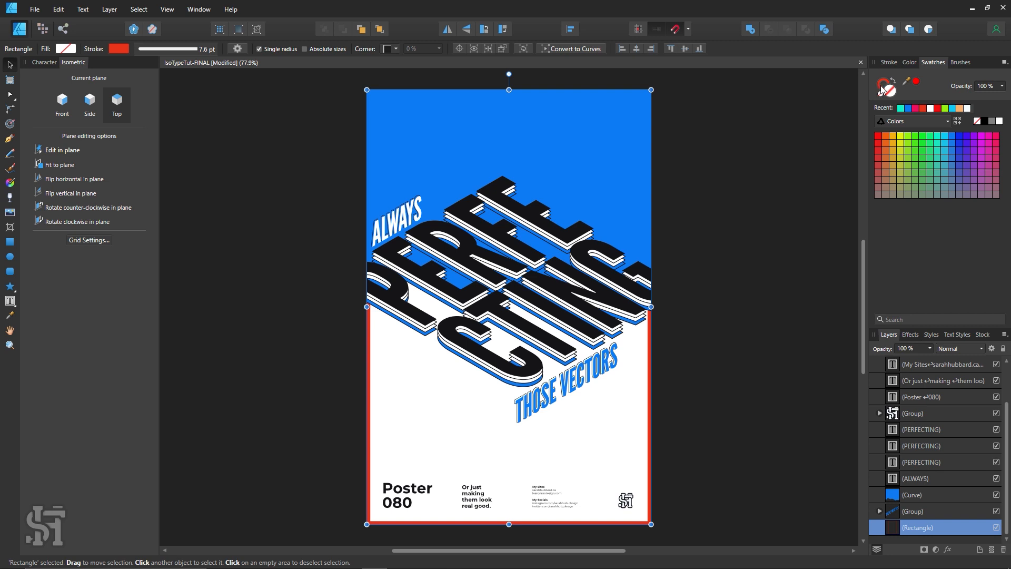
click(952, 136)
click(799, 187)
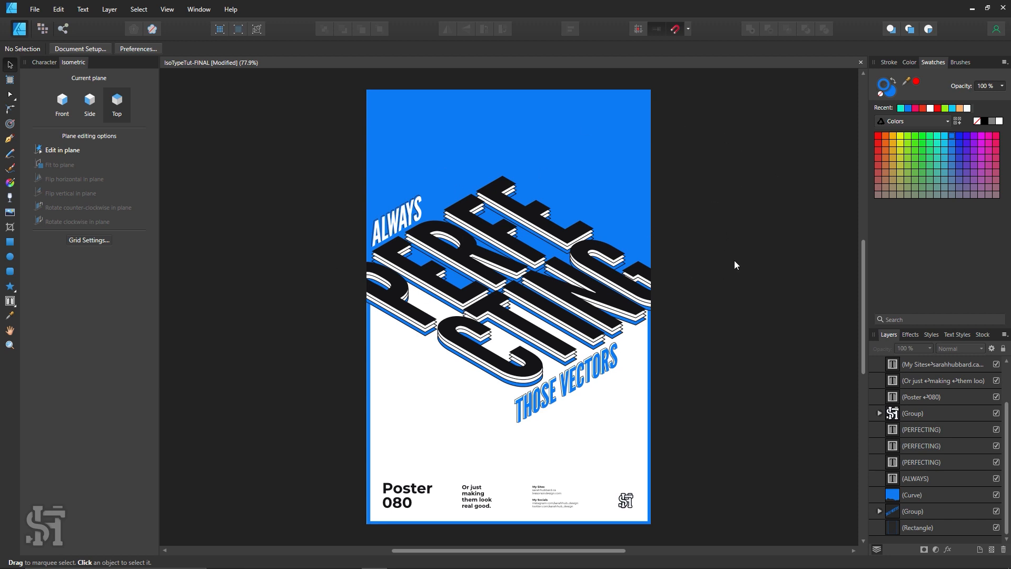
- Copy all objects of the blue poster and undo the recolouring to restore the red original
key(ctrl+a)
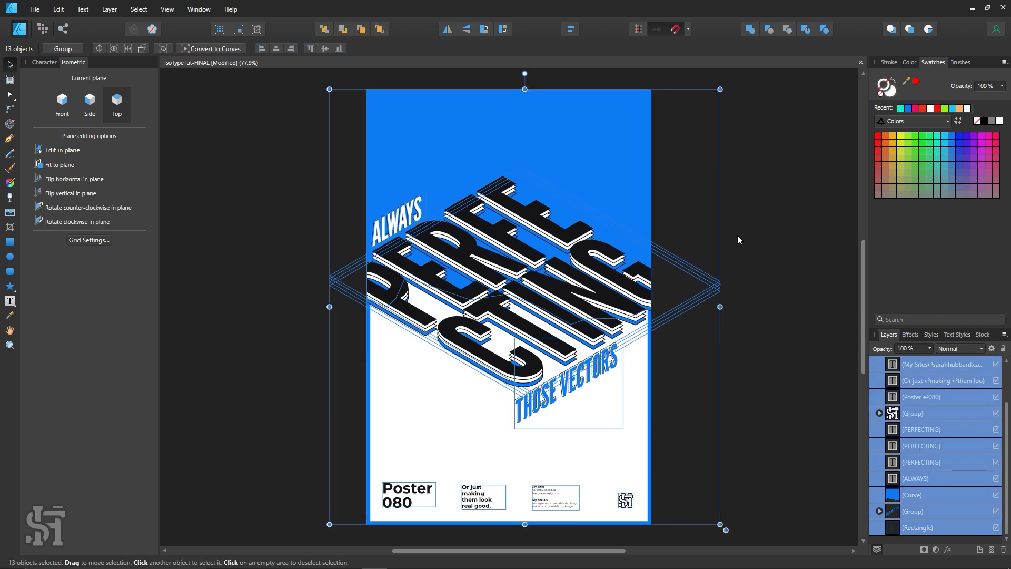
key(ctrl+z)
key(ctrl+z)
key(ctrl+z)
key(ctrl+z)
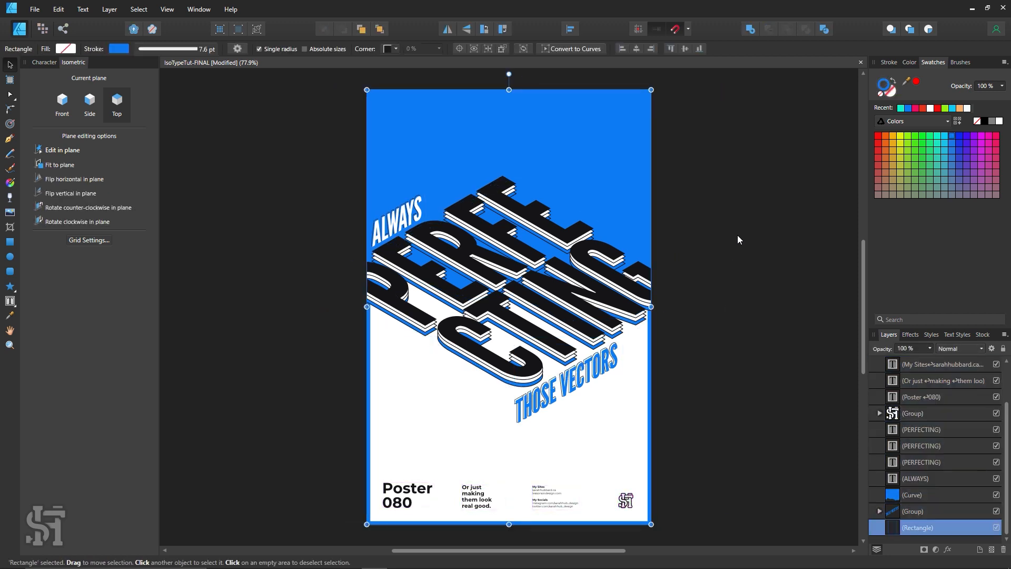
key(ctrl+z)
key(ctrl+z)
key(ctrl+z)
key(ctrl+z)
key(ctrl+z)
key(ctrl+z)
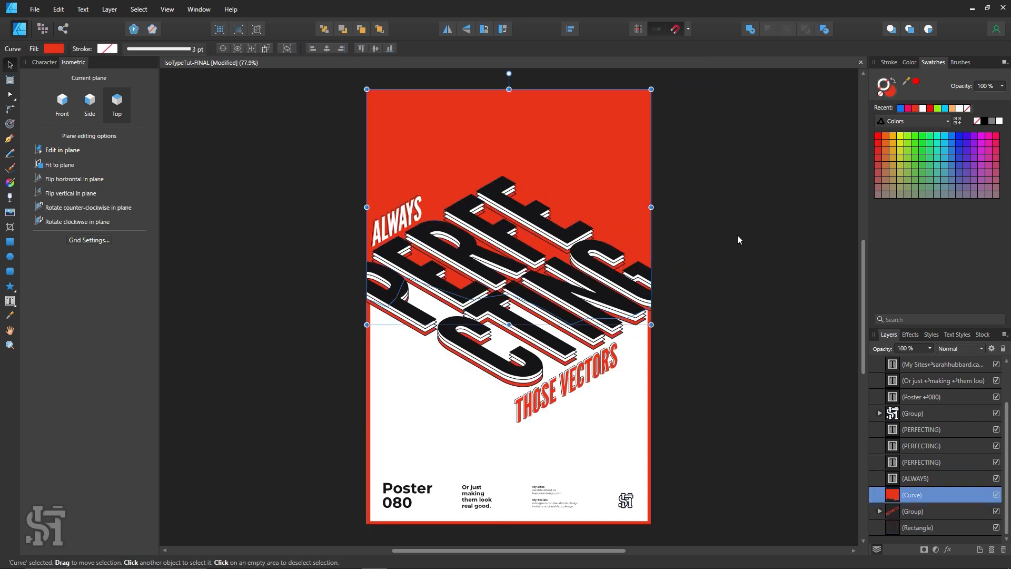
- Zoom out to 50 %, paste the copied blue poster, and place it beside the red original, left of the page
click(761, 242)
key(z)
alt+click(658, 311)
alt+click(658, 311)
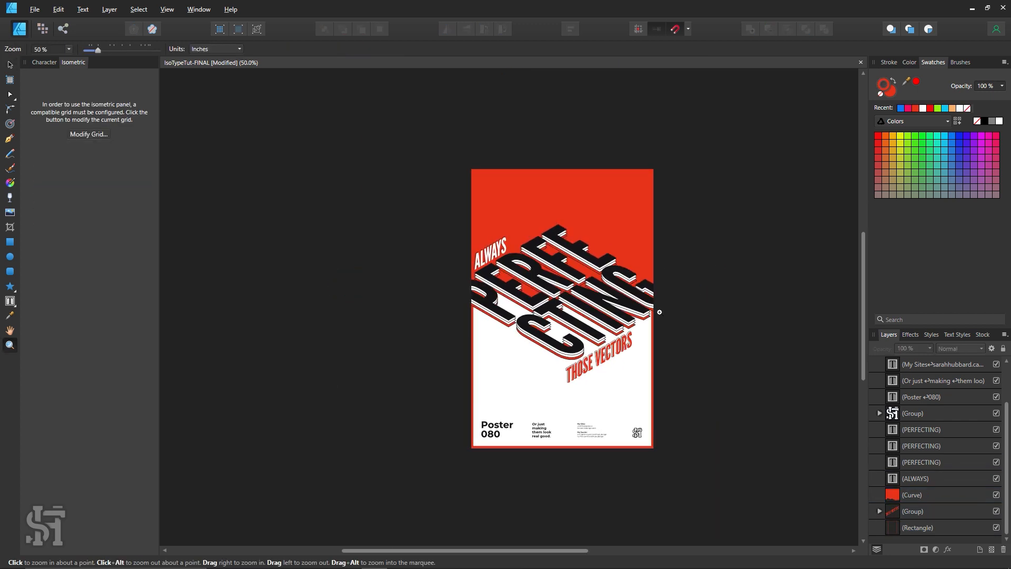
click(10, 64)
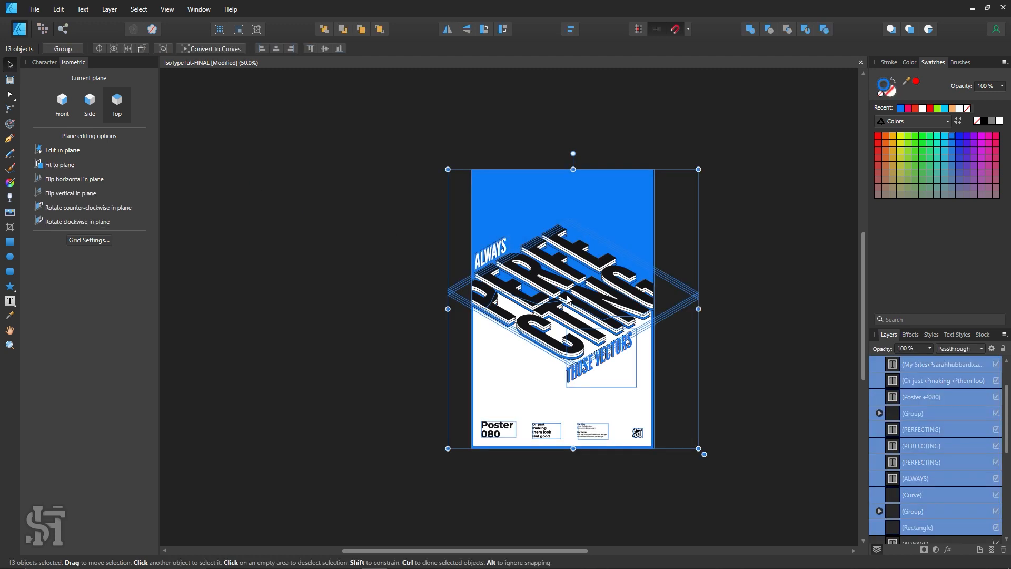
key(ctrl+a)
drag(619, 253, 368, 268)
click(353, 111)
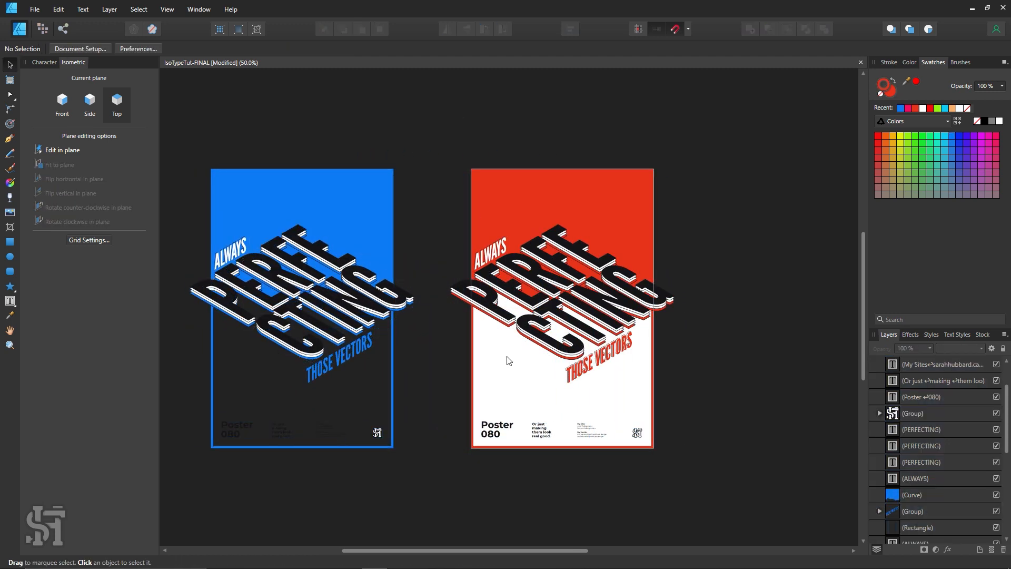
- Draw a rectangle covering the whole red poster page, with a white fill and no stroke
click(10, 242)
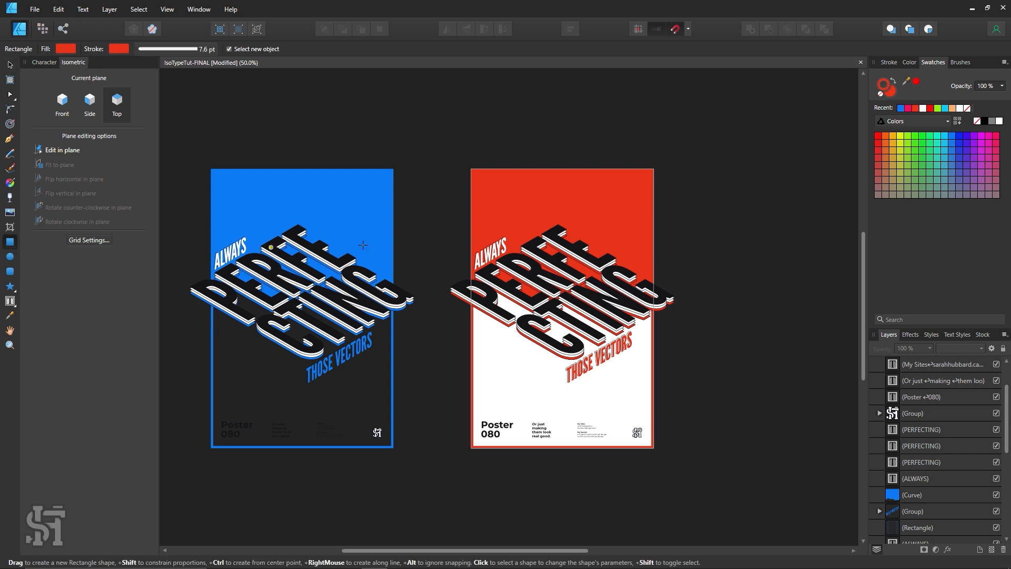
drag(471, 177, 654, 448)
click(881, 95)
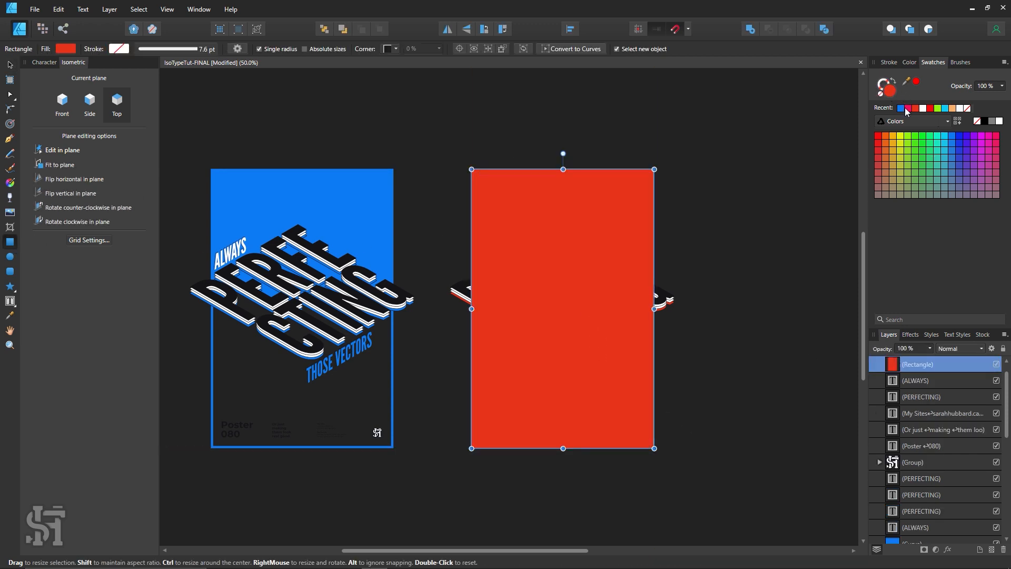
click(922, 108)
key(v)
key(ctrl+d)
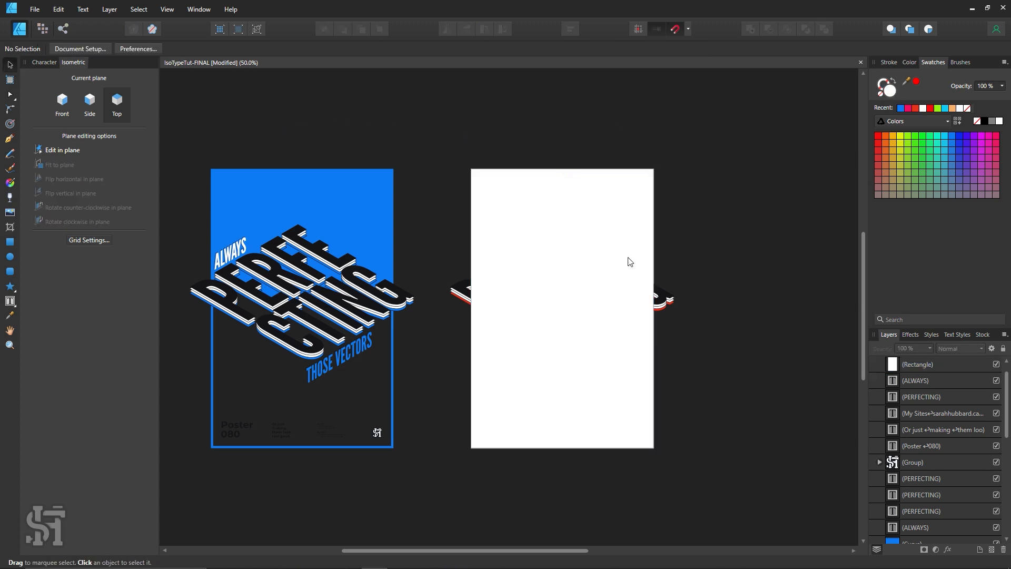
- Move the white rectangle onto the blue poster and send it to the back as that poster's background
drag(628, 262, 371, 249)
key(ctrl+shift+bracketleft)
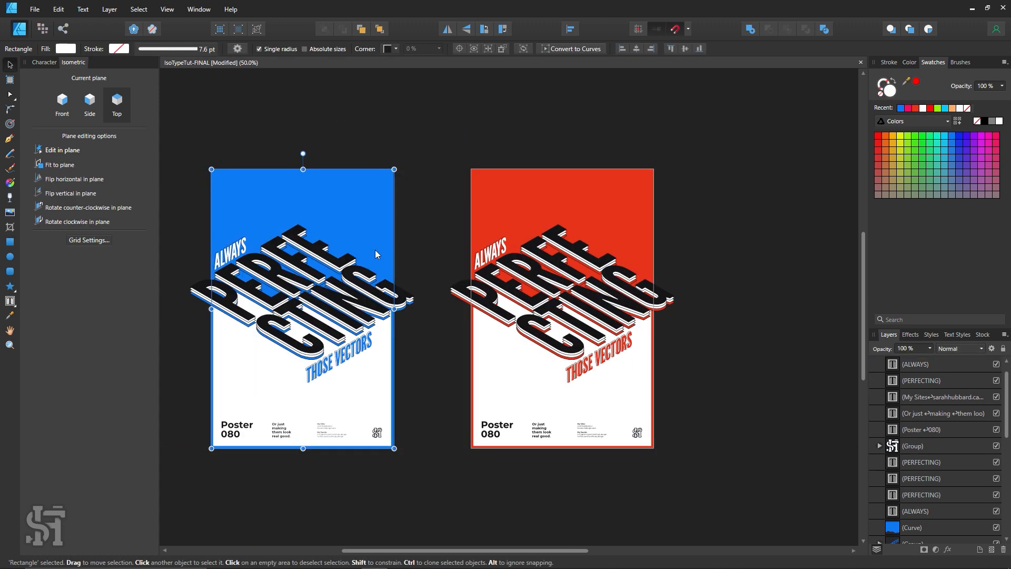
click(399, 146)
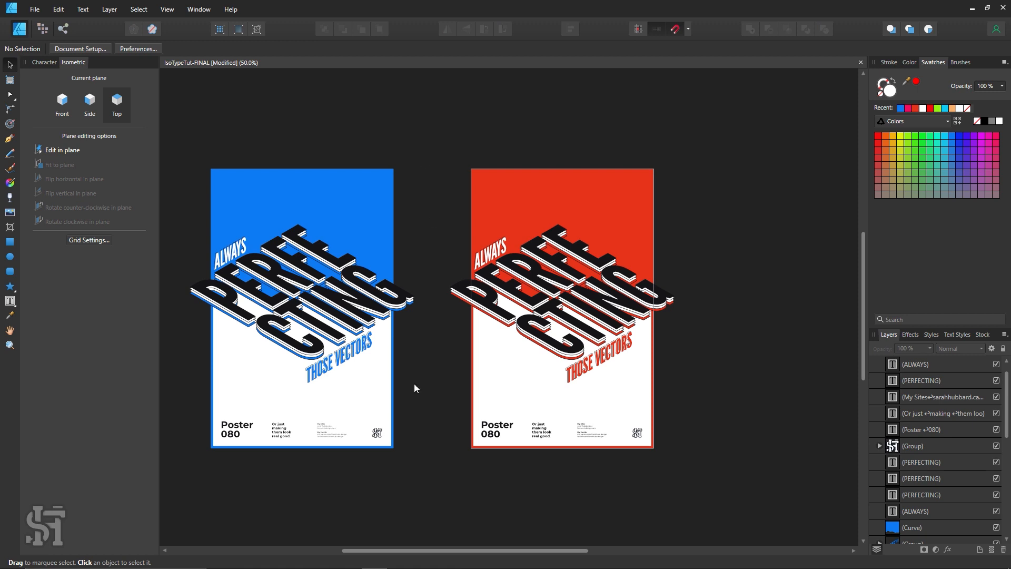
key(z)
alt+click(610, 369)
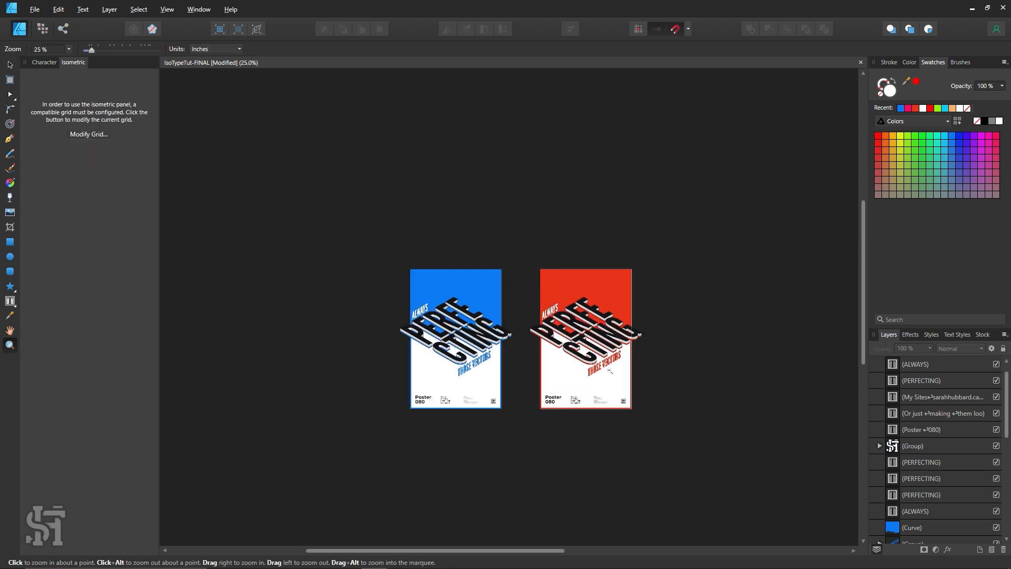
key(v)
drag(680, 241, 692, 261)
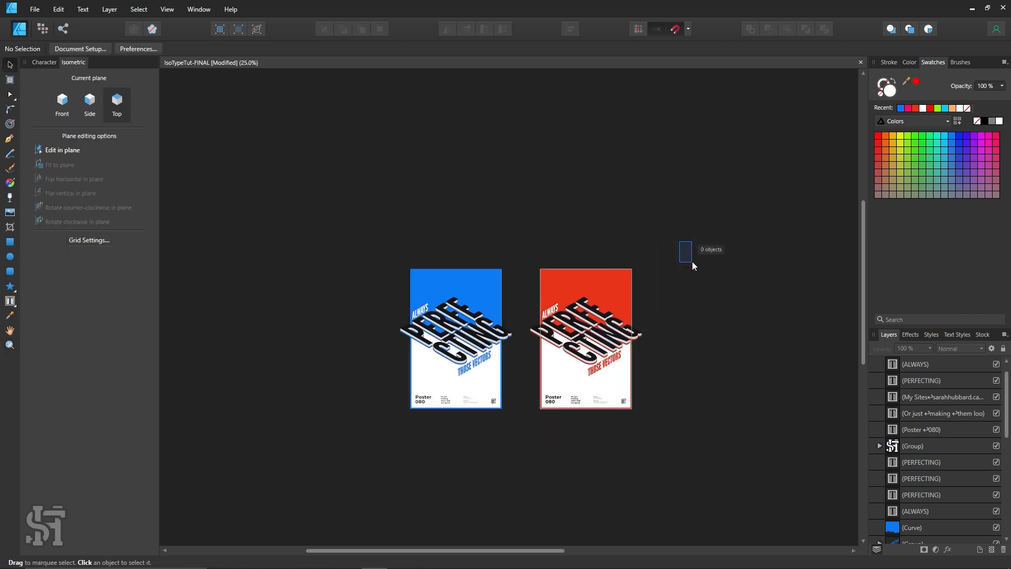
drag(517, 242, 366, 461)
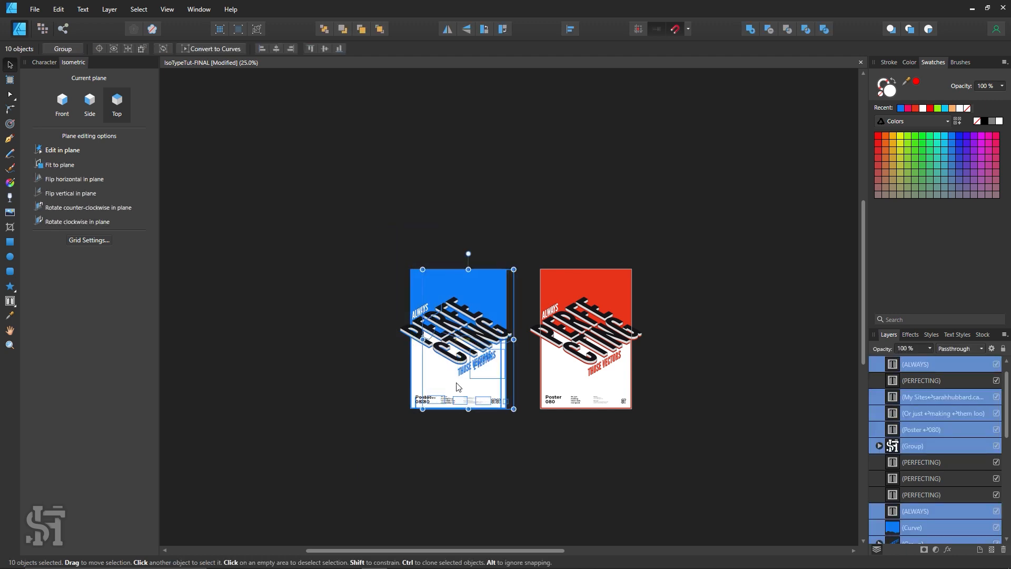
drag(438, 378, 710, 378)
key(ctrl+z)
- Select the entire blue poster and place a duplicate directly above it
drag(525, 241, 339, 458)
mouse_move(469, 395)
mouse_down()
mouse_move(470, 216)
mouse_move(471, 240)
mouse_up()
click(596, 240)
- Clip the display to the page and examine the red poster up close
key(z)
click(654, 334)
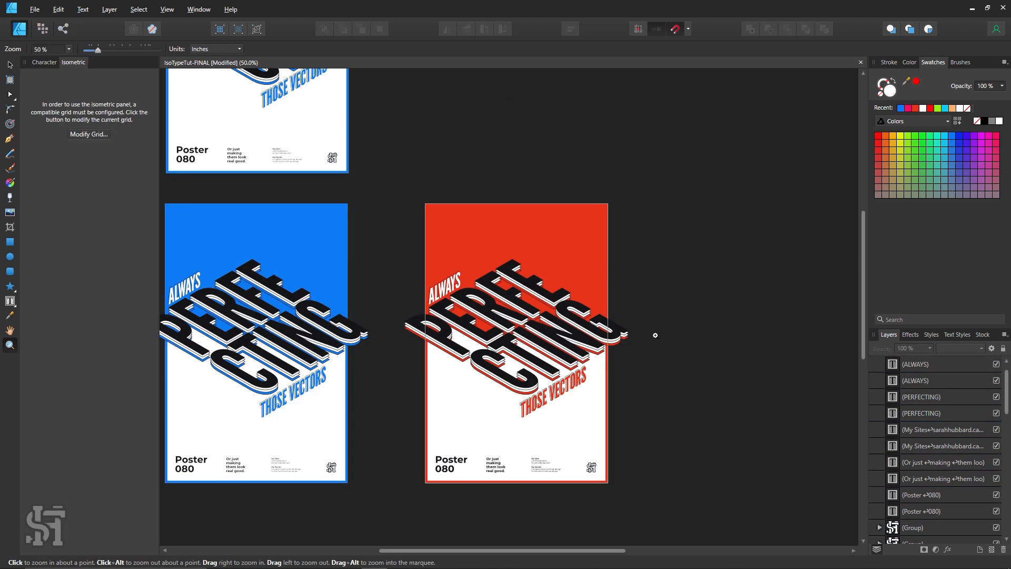
scroll(640, 335, down, 1)
key(v)
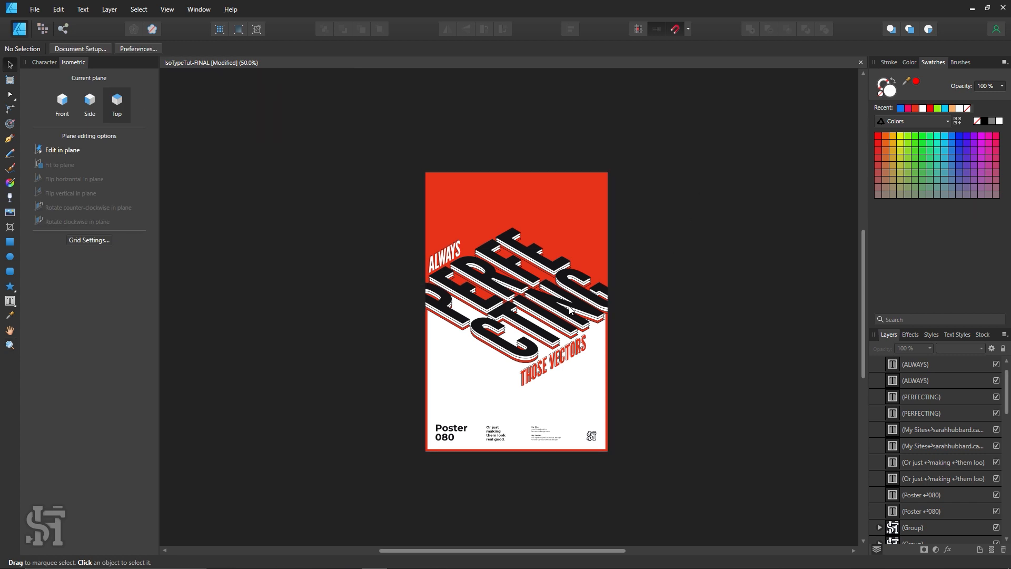
scroll(531, 320, up, 2)
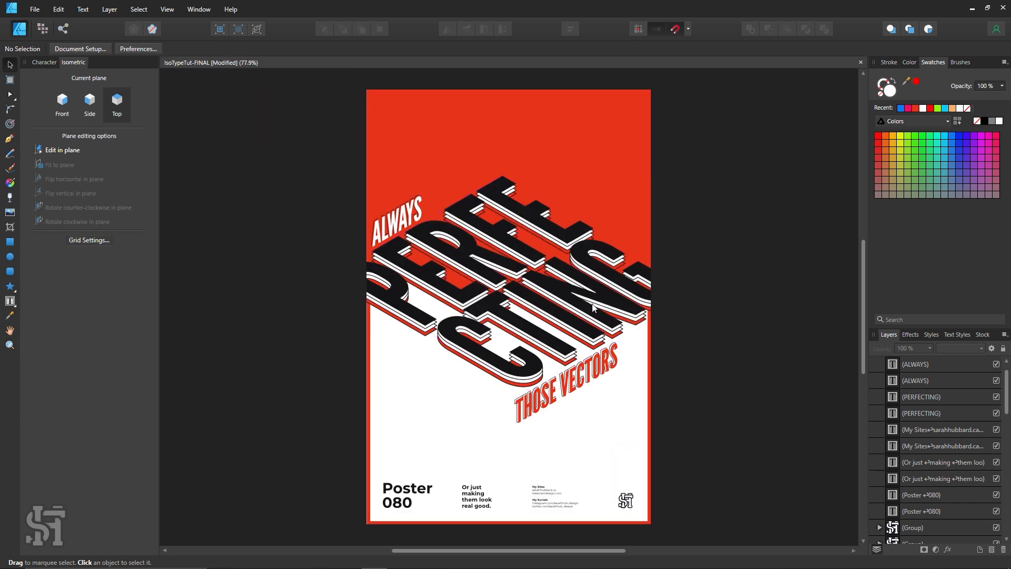